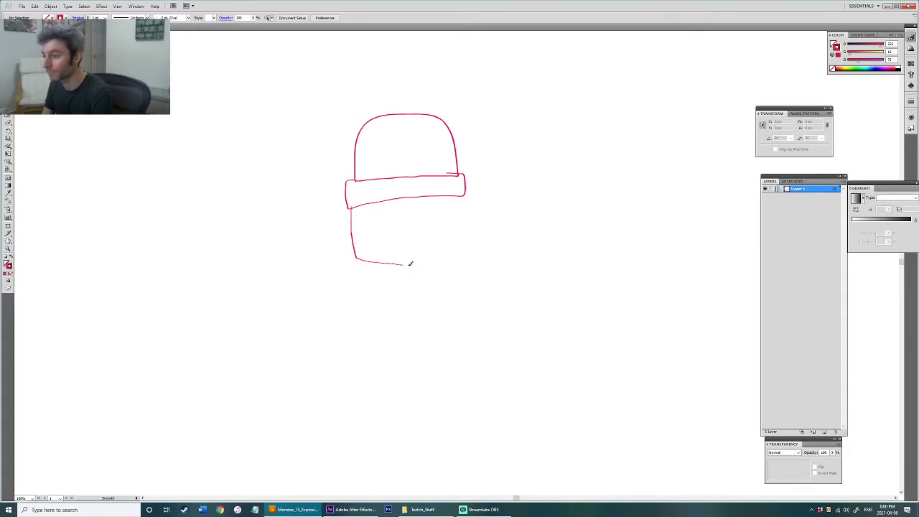
Step: Finish the rounded head outline under the hat brim and draw a three-spiked fin ear on each side
mouse_move(443, 186)
left_mouse_down()
mouse_move(396, 188)
mouse_move(363, 200)
left_mouse_up()
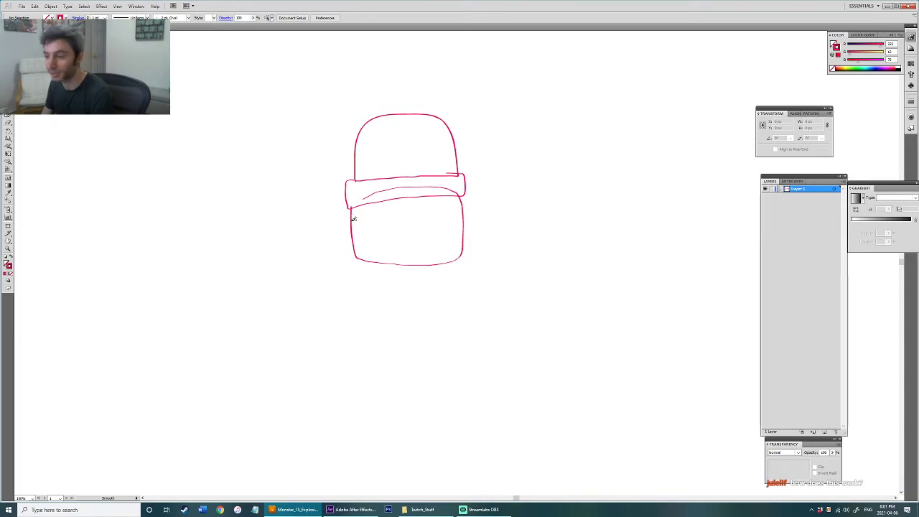
mouse_move(347, 222)
left_mouse_down()
mouse_move(337, 233)
mouse_move(345, 239)
mouse_move(355, 228)
left_mouse_up()
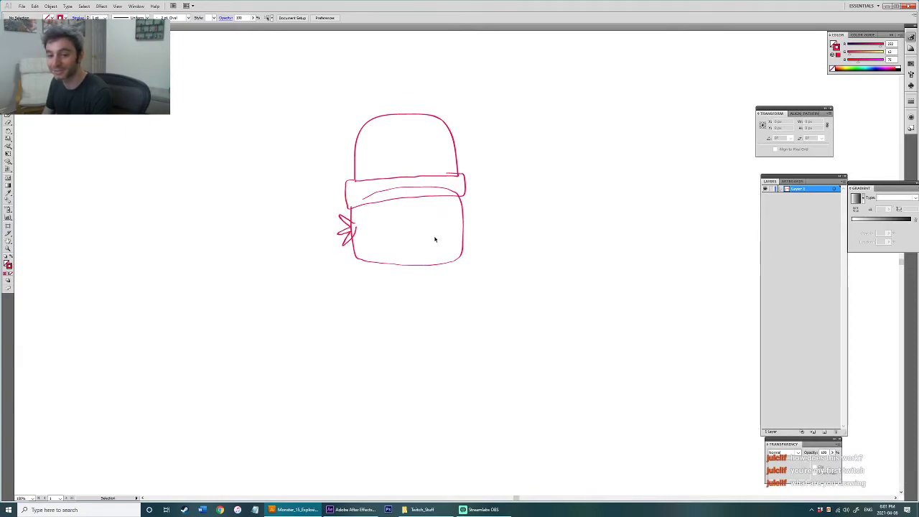
mouse_move(464, 221)
left_mouse_down()
mouse_move(474, 212)
mouse_move(473, 229)
mouse_move(458, 230)
left_mouse_up()
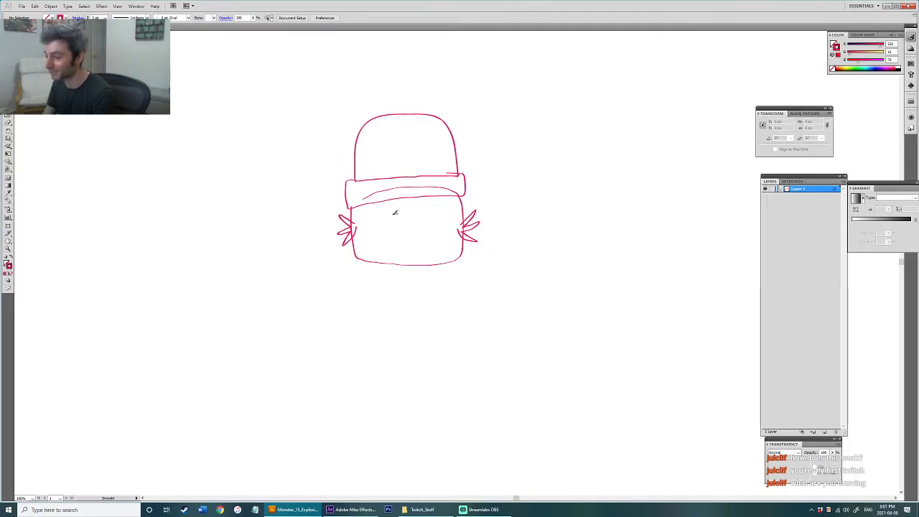
Step: Add webbing lines between the spikes of both fin ears
scroll(384, 225, "up", 2)
scroll(385, 223, "up", 1)
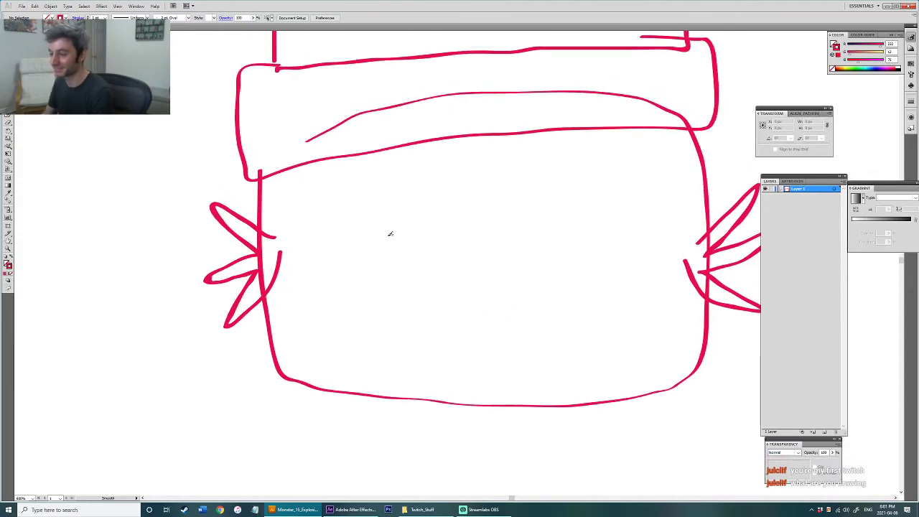
mouse_move(221, 216)
left_mouse_down()
mouse_move(223, 269)
mouse_move(243, 301)
mouse_move(260, 283)
mouse_move(262, 256)
mouse_move(229, 225)
left_mouse_up()
left_click_drag(567, 224, 336, 232)
mouse_move(522, 212)
left_mouse_down()
mouse_move(541, 242)
mouse_move(523, 251)
mouse_move(516, 282)
mouse_move(524, 312)
mouse_move(476, 282)
mouse_move(496, 239)
left_mouse_up()
Step: Draw two large round eyes spaced widely apart in the upper half of the face
mouse_move(435, 212)
left_mouse_down()
mouse_move(552, 251)
mouse_move(595, 251)
left_mouse_up()
mouse_move(323, 230)
left_mouse_down()
mouse_move(276, 254)
mouse_move(322, 333)
mouse_move(371, 287)
mouse_move(351, 323)
mouse_move(363, 305)
mouse_move(358, 249)
mouse_move(329, 232)
left_mouse_up()
mouse_move(551, 224)
left_mouse_down()
mouse_move(504, 244)
mouse_move(510, 315)
mouse_move(579, 303)
mouse_move(574, 311)
mouse_move(585, 286)
mouse_move(553, 225)
left_mouse_up()
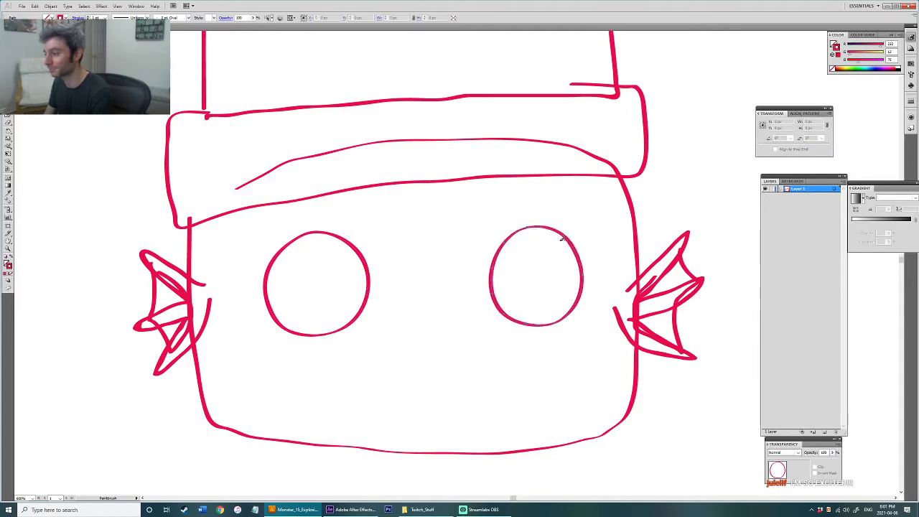
Step: Draw a smaller third eye on the forehead between the two large eyes
mouse_move(433, 200)
left_mouse_down()
mouse_move(405, 238)
mouse_move(457, 246)
left_mouse_up()
left_click_drag(453, 192, 434, 253)
mouse_move(413, 202)
left_mouse_down()
mouse_move(453, 193)
mouse_move(395, 237)
left_mouse_up()
key("ctrl+z")
left_click_drag(412, 200, 424, 251)
key("ctrl+z")
mouse_move(426, 196)
left_mouse_down()
mouse_move(459, 195)
mouse_move(412, 237)
mouse_move(446, 251)
mouse_move(401, 235)
mouse_move(460, 248)
mouse_move(476, 236)
mouse_move(454, 193)
mouse_move(446, 195)
mouse_move(453, 231)
left_mouse_up()
left_click_drag(408, 256, 404, 228)
left_click(454, 289, "ctrl")
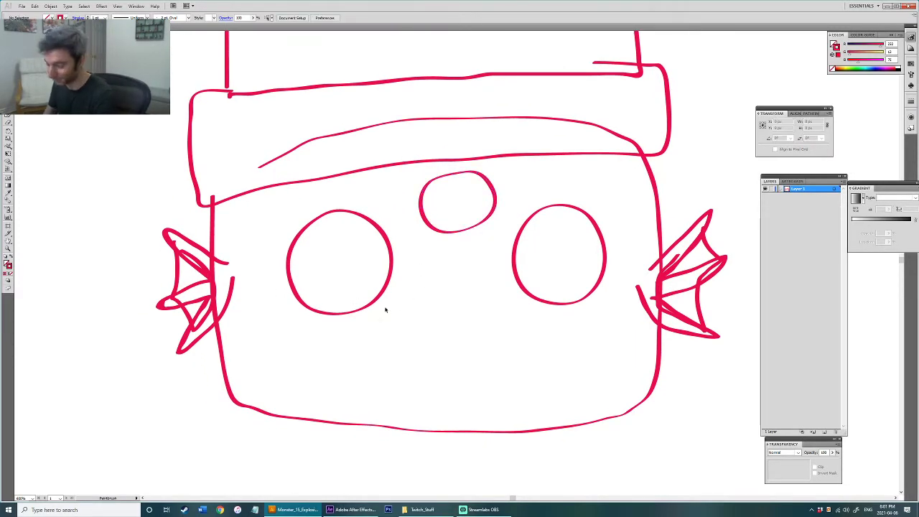
Step: Draw a small oval pupil in the lower part of each eye
mouse_move(352, 285)
left_mouse_down()
mouse_move(355, 300)
mouse_move(360, 285)
left_mouse_up()
left_click_drag(468, 207, 475, 224)
left_click_drag(566, 286, 574, 291)
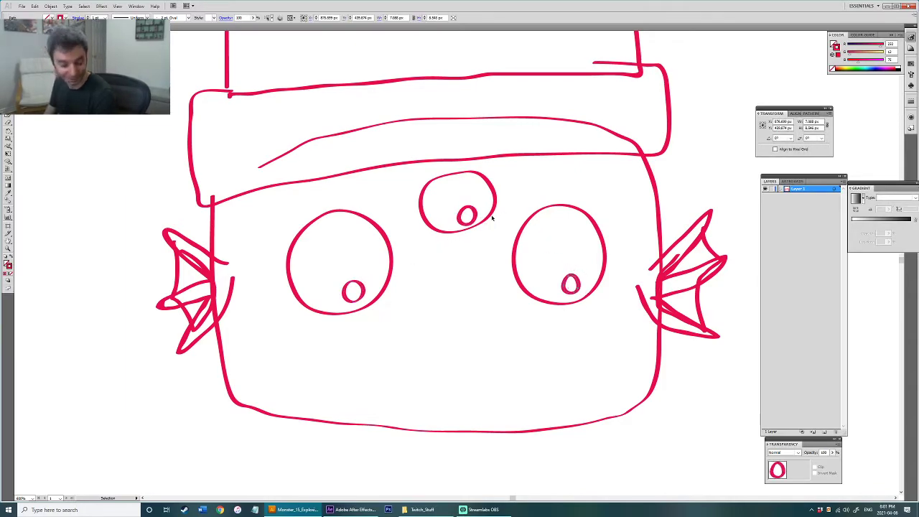
Step: Delete the small forehead eye together with its pupil
left_click_drag(485, 324, 472, 303)
key("v")
left_click_drag(435, 171, 470, 221)
key("Delete")
Step: Move the two large eyes with their pupils slightly higher on the face
left_click_drag(314, 181, 344, 266)
mouse_move(532, 176)
left_mouse_down()
mouse_move(565, 240)
mouse_move(564, 265)
mouse_move(572, 251)
left_mouse_up()
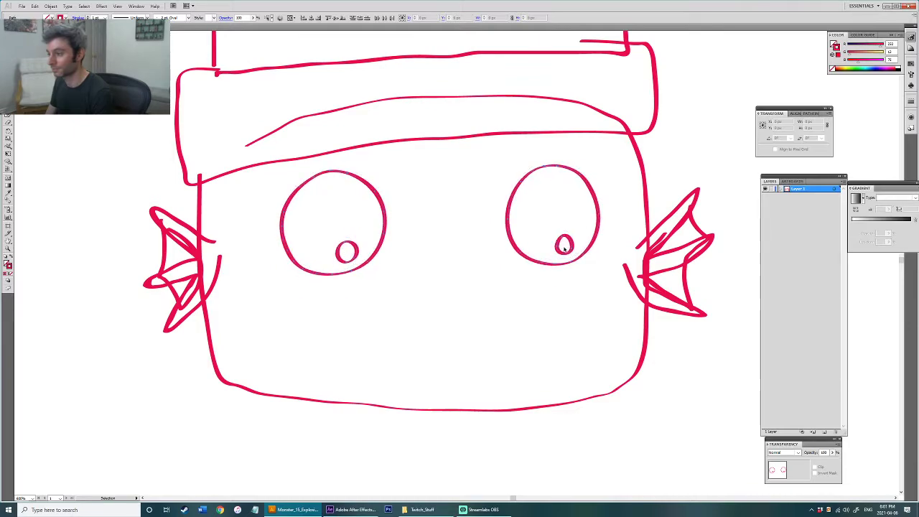
left_click(464, 219)
Step: Draw a cluster of small U-shaped scales on the forehead between the eyes
key("b")
mouse_move(406, 158)
left_mouse_down()
mouse_move(459, 197)
mouse_move(489, 160)
mouse_move(480, 150)
mouse_move(449, 152)
mouse_move(466, 149)
left_mouse_up()
key("ctrl+z")
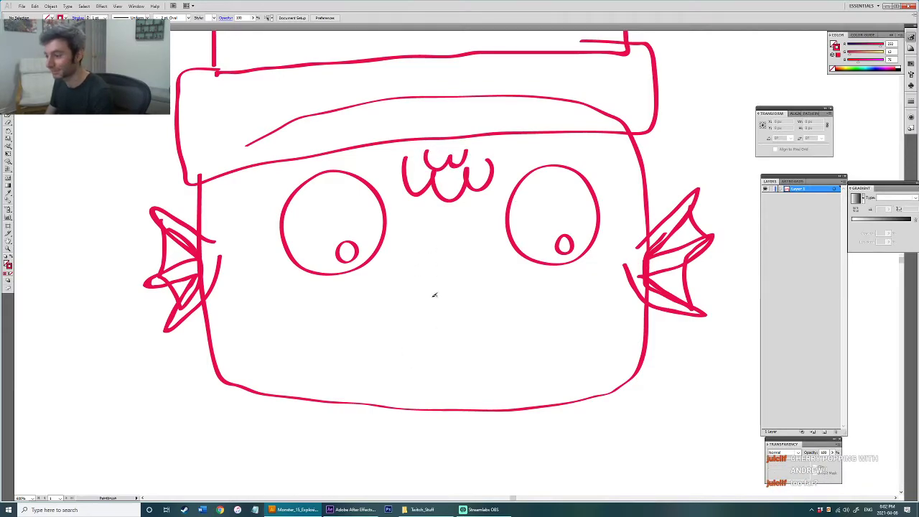
Step: Draw a wide smiling mouth outline below the eyes and redraw its lower edge for a deeper smile
mouse_move(309, 285)
left_mouse_down()
mouse_move(379, 313)
mouse_move(441, 319)
mouse_move(493, 312)
mouse_move(561, 283)
mouse_move(580, 292)
mouse_move(572, 321)
mouse_move(507, 345)
mouse_move(410, 354)
mouse_move(342, 349)
mouse_move(308, 329)
mouse_move(294, 296)
mouse_move(314, 289)
left_mouse_up()
key("v")
key("b")
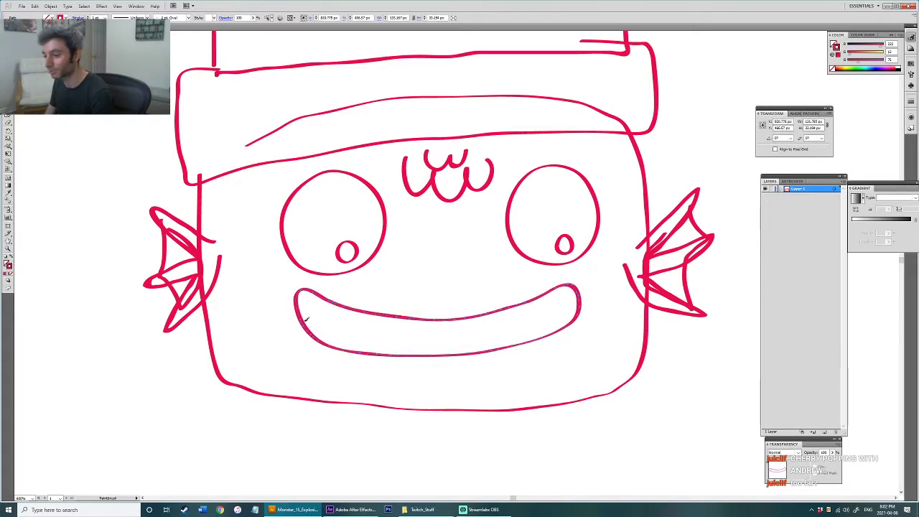
mouse_move(325, 347)
left_mouse_down()
mouse_move(371, 367)
mouse_move(445, 377)
left_mouse_up()
mouse_move(552, 354)
left_mouse_down()
mouse_move(576, 306)
mouse_move(575, 321)
mouse_move(572, 286)
mouse_move(497, 311)
mouse_move(424, 316)
left_mouse_up()
mouse_move(333, 297)
left_mouse_down()
mouse_move(401, 314)
mouse_move(308, 289)
left_mouse_up()
key("ctrl+z")
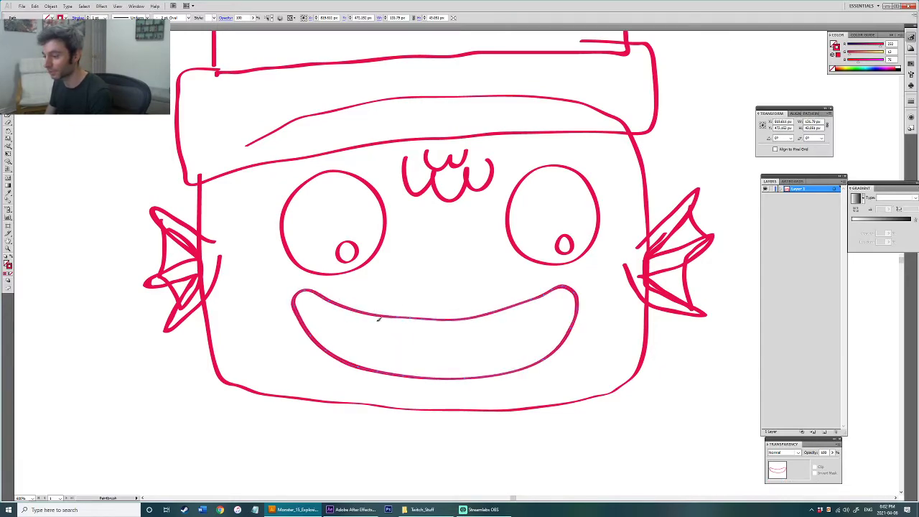
Step: Redraw the mouth's upper edge as a smoother curve that dips lower in the middle
left_click_drag(480, 323, 518, 305)
mouse_move(355, 315)
left_mouse_down()
mouse_move(433, 324)
mouse_move(350, 306)
mouse_move(444, 323)
mouse_move(509, 311)
left_mouse_up()
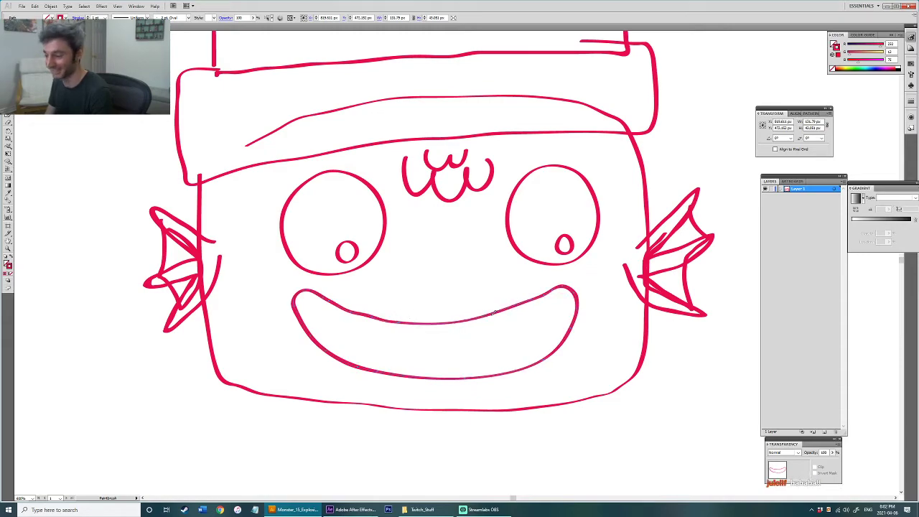
mouse_move(514, 312)
left_mouse_down()
mouse_move(545, 291)
mouse_move(497, 320)
mouse_move(573, 290)
left_mouse_up()
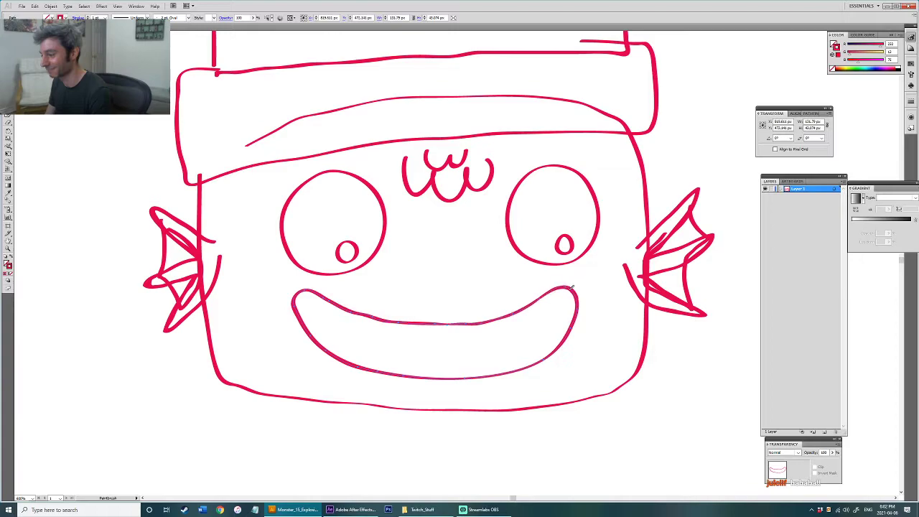
mouse_move(338, 353)
left_mouse_down()
mouse_move(302, 311)
mouse_move(319, 291)
mouse_move(393, 321)
mouse_move(401, 270)
left_mouse_up()
left_click(413, 263)
key("a")
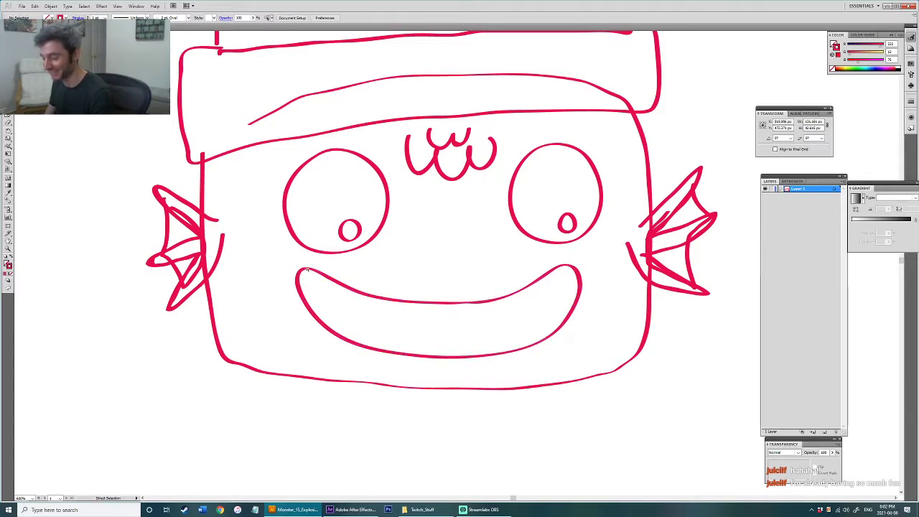
left_click(326, 286)
Step: Draw a narrower inner mouth outline inside the lips and smooth its curve
mouse_move(320, 284)
left_mouse_down()
mouse_move(388, 332)
mouse_move(461, 342)
mouse_move(518, 332)
mouse_move(564, 289)
mouse_move(453, 314)
mouse_move(347, 297)
mouse_move(349, 304)
mouse_move(316, 286)
left_mouse_up()
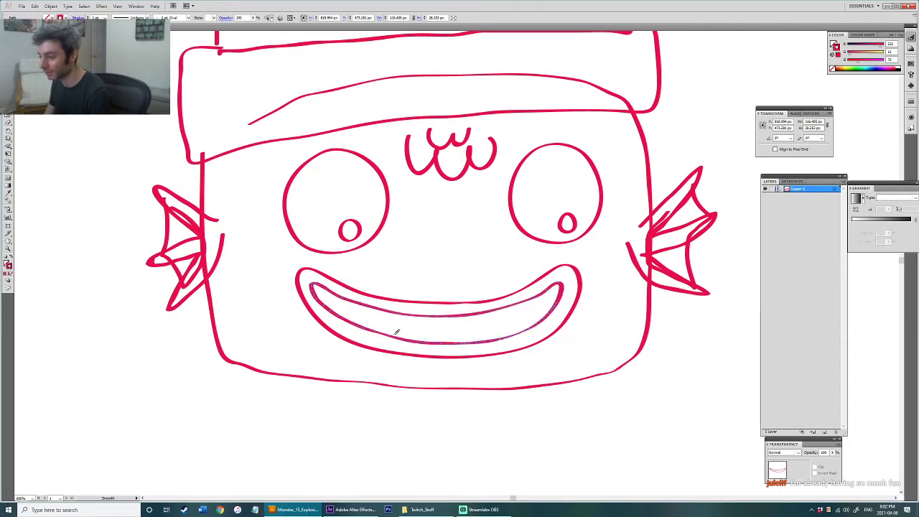
left_click_drag(527, 329, 547, 313)
left_click_drag(501, 314, 515, 318)
key("v")
left_click(455, 261)
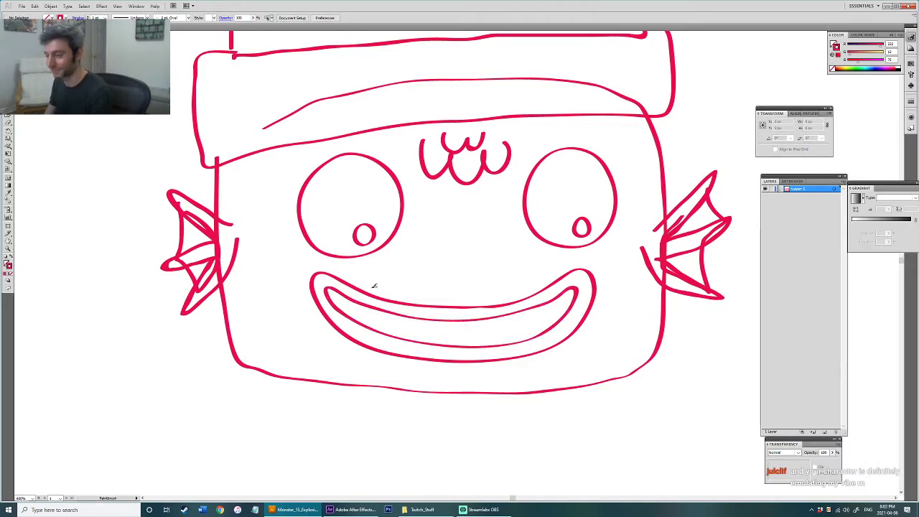
Step: Draw a row of rounded upper teeth and a row of pointed lower teeth inside the mouth
mouse_move(352, 294)
left_mouse_down()
mouse_move(436, 325)
mouse_move(478, 315)
mouse_move(486, 327)
mouse_move(500, 312)
mouse_move(510, 321)
mouse_move(558, 295)
mouse_move(449, 316)
mouse_move(352, 294)
left_mouse_up()
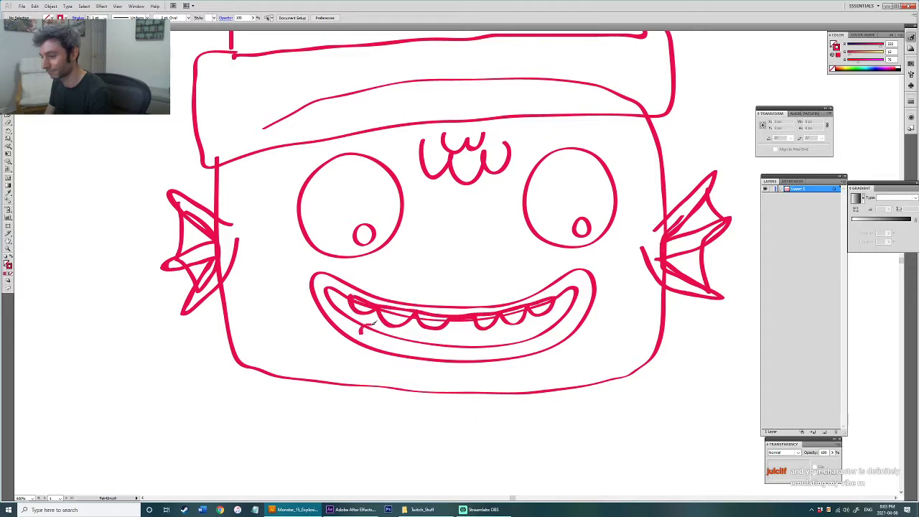
mouse_move(384, 335)
left_mouse_down()
mouse_move(431, 333)
mouse_move(450, 344)
mouse_move(467, 337)
mouse_move(477, 347)
mouse_move(489, 334)
mouse_move(535, 335)
mouse_move(545, 324)
mouse_move(553, 331)
mouse_move(475, 353)
mouse_move(363, 334)
left_mouse_up()
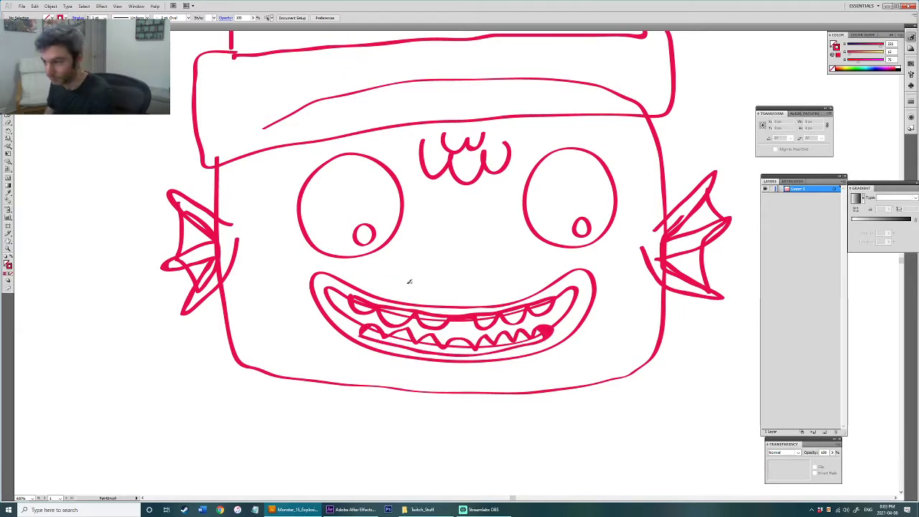
mouse_move(396, 252)
left_mouse_down()
mouse_move(406, 280)
mouse_move(412, 286)
mouse_move(403, 263)
mouse_move(424, 290)
left_mouse_up()
key("ctrl+z")
key("ctrl+z")
key("v")
key("ctrl+z")
Step: Draw a pair of short slanted nostril lines on each side of the face just above the mouth
key("b")
mouse_move(393, 259)
left_mouse_down()
mouse_move(407, 290)
mouse_move(418, 291)
left_mouse_up()
mouse_move(526, 253)
left_mouse_down()
mouse_move(520, 284)
mouse_move(506, 290)
left_mouse_up()
key("v")
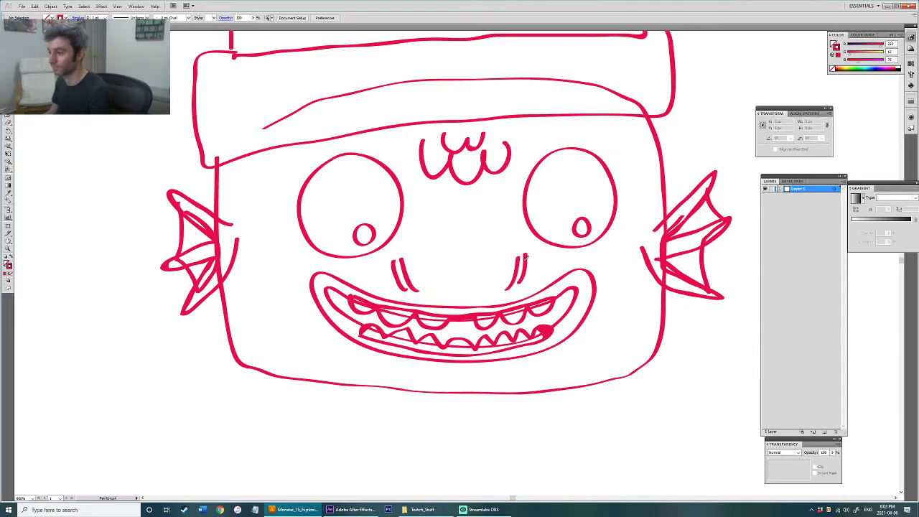
left_click_drag(517, 260, 556, 280)
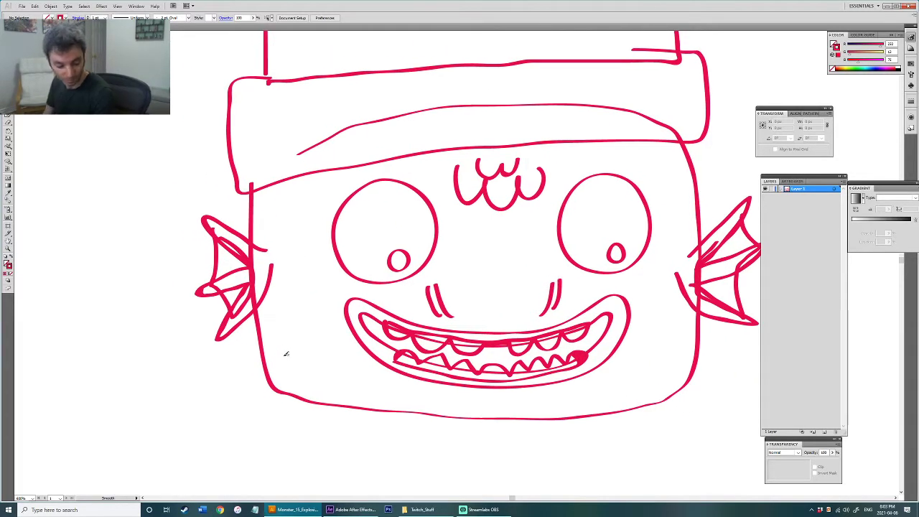
key("ctrl+z")
key("ctrl+shift+z")
Step: Draw short curved wrinkle lines beside the outer lower edge of each eye
left_click_drag(323, 240, 337, 277)
left_click_drag(663, 236, 654, 260)
left_click_drag(652, 251, 646, 267)
Step: Rotate the whole hat slightly clockwise so that it sits more level on the head
scroll(676, 203, "down", 4)
left_click_drag(683, 206, 553, 206)
scroll(520, 169, "up", 2)
mouse_move(522, 169)
left_mouse_down()
mouse_move(529, 204)
mouse_move(511, 167)
left_mouse_up()
key("e")
left_click_drag(569, 187, 568, 191)
key("a")
left_click(570, 198)
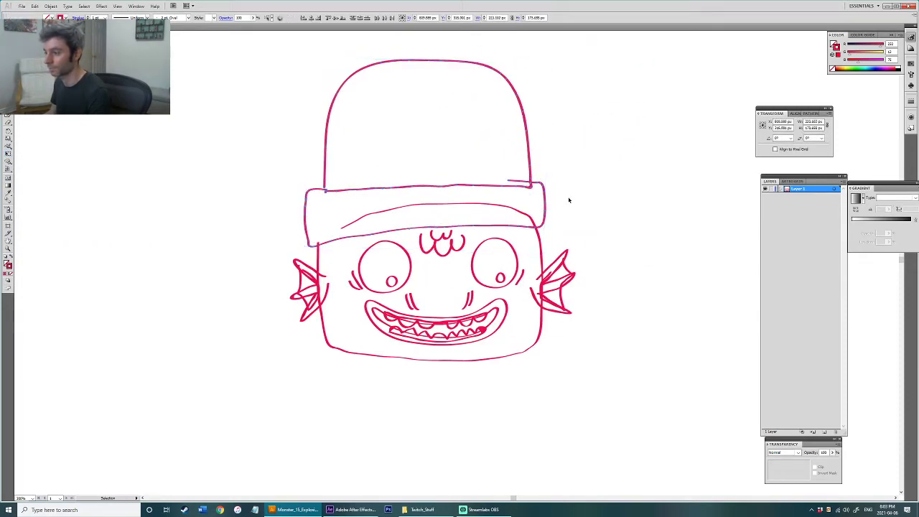
mouse_move(568, 167)
left_mouse_down()
mouse_move(581, 182)
mouse_move(577, 175)
left_mouse_up()
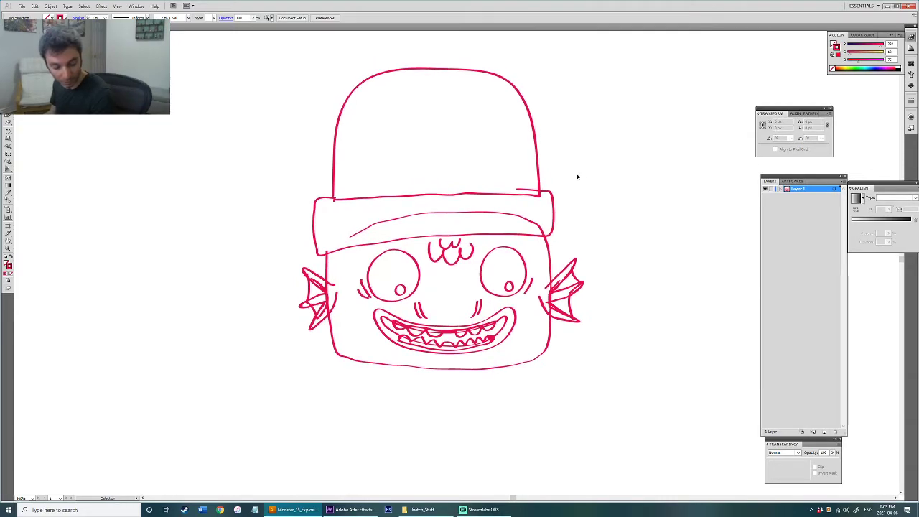
Step: Draw a long pear-shaped body outline hanging from the head, closing it with a curve behind the mouth
scroll(545, 136, "down", 2)
scroll(560, 154, "up", 1)
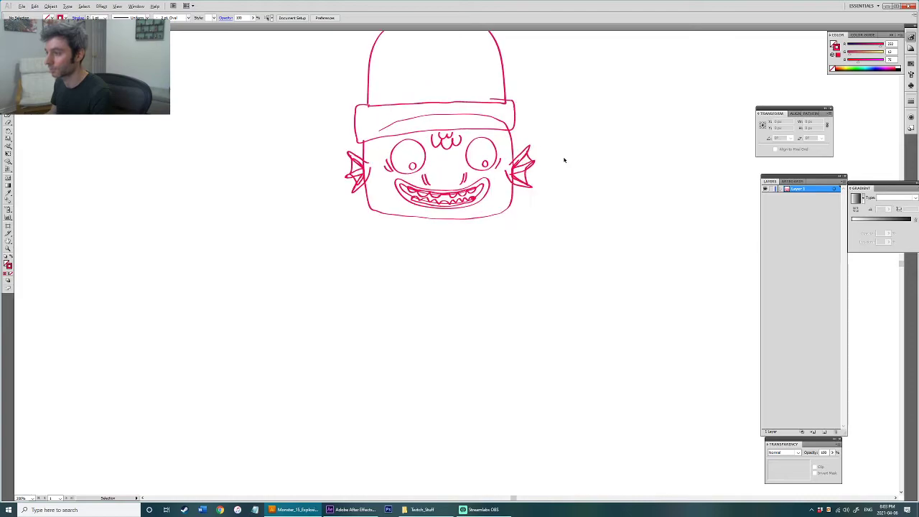
scroll(567, 144, "down", 1)
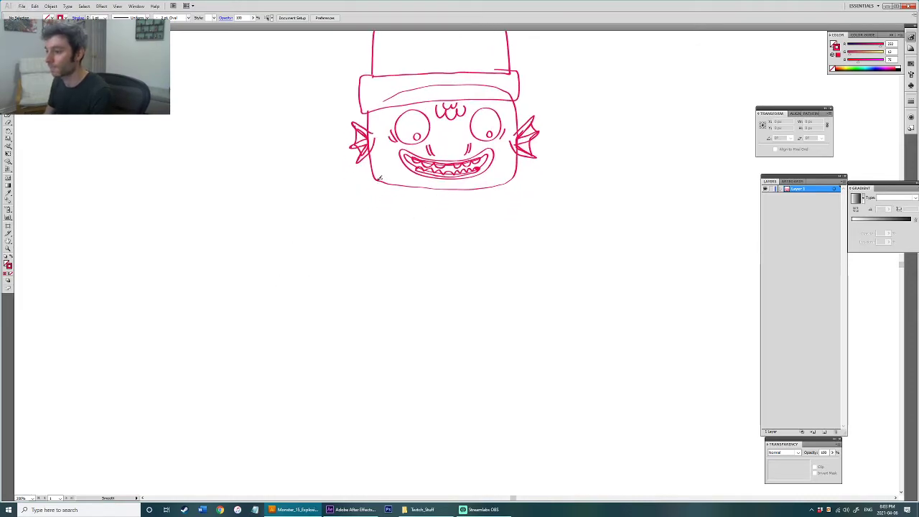
mouse_move(375, 174)
left_mouse_down()
mouse_move(361, 319)
mouse_move(433, 362)
mouse_move(512, 341)
mouse_move(526, 288)
mouse_move(523, 230)
left_mouse_up()
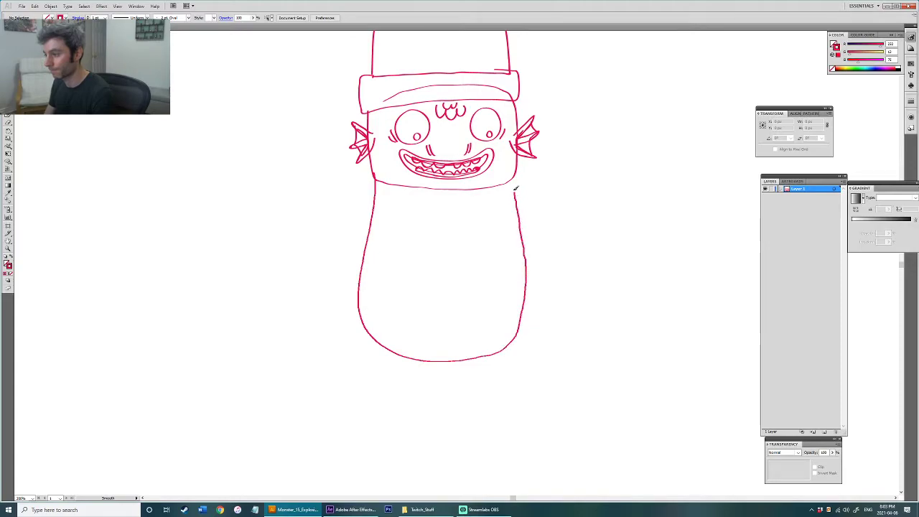
mouse_move(458, 171)
left_mouse_down()
mouse_move(384, 175)
mouse_move(375, 190)
left_mouse_up()
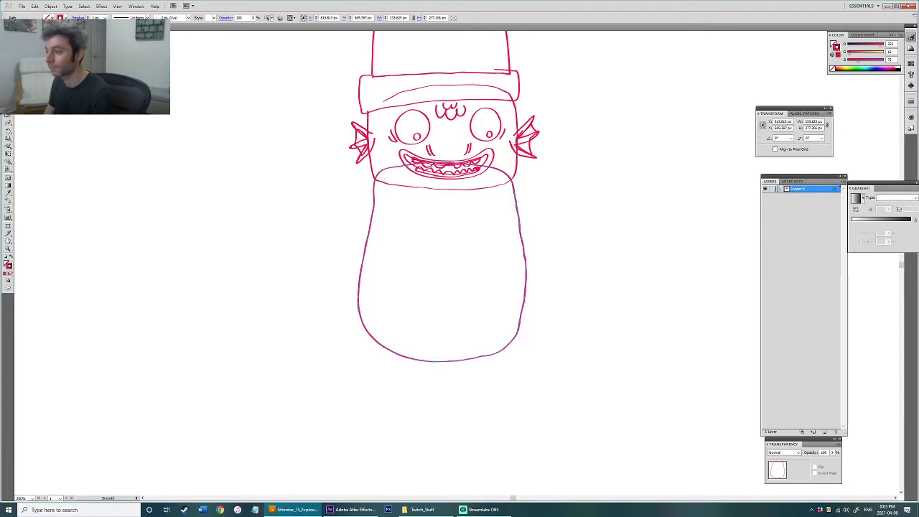
Step: Redraw the body outline's upper curve, side and lower edge to smooth out the bumps
left_click_drag(490, 165, 517, 196)
left_click_drag(523, 238, 523, 313)
left_click_drag(497, 352, 455, 352)
left_click_drag(427, 271, 428, 278)
key("a")
left_click(445, 318)
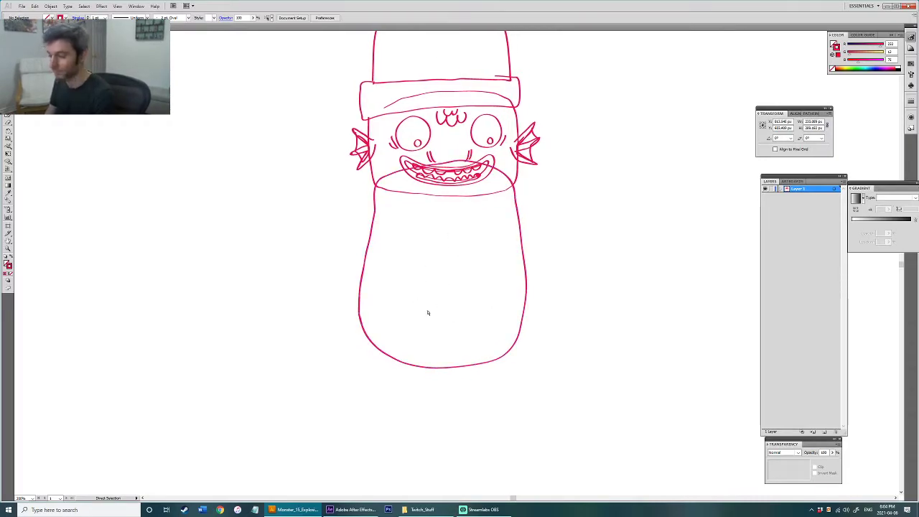
Step: Draw a thin arm curving out and down from the body's left shoulder, with a fingered hand and a rounded shoulder end
left_click_drag(384, 242, 481, 249)
mouse_move(472, 213)
left_mouse_down()
mouse_move(382, 219)
mouse_move(338, 262)
mouse_move(344, 308)
mouse_move(358, 317)
left_mouse_up()
key("ctrl+z")
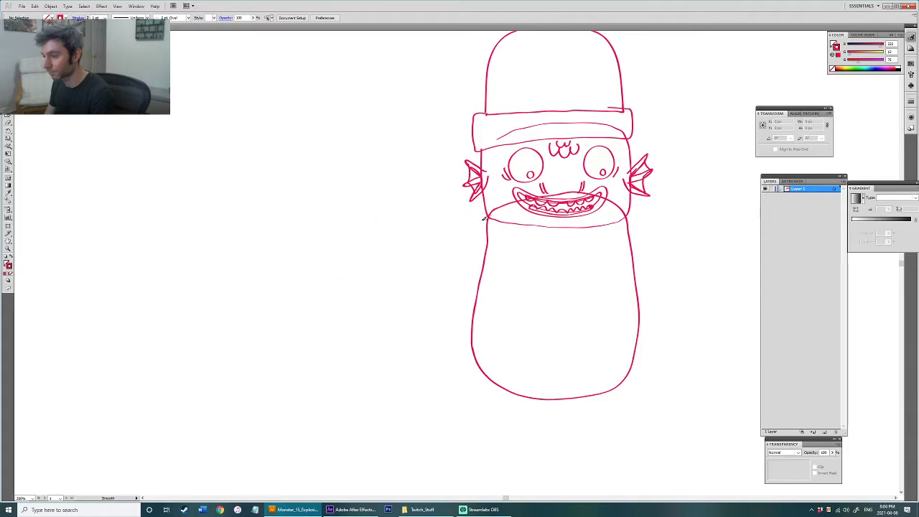
left_click_drag(471, 214, 348, 246)
mouse_move(339, 298)
left_mouse_down()
mouse_move(338, 332)
mouse_move(352, 330)
left_mouse_up()
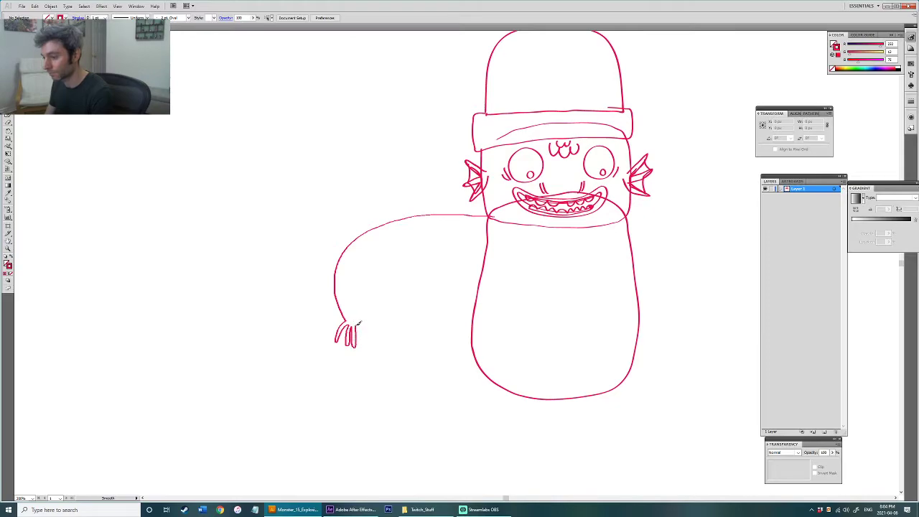
mouse_move(354, 311)
left_mouse_down()
mouse_move(357, 261)
mouse_move(383, 233)
left_mouse_up()
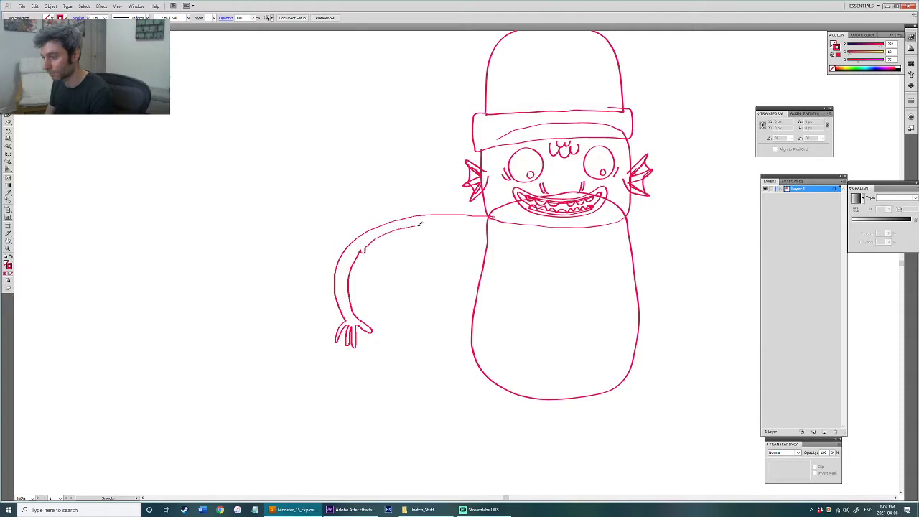
left_click_drag(467, 224, 499, 236)
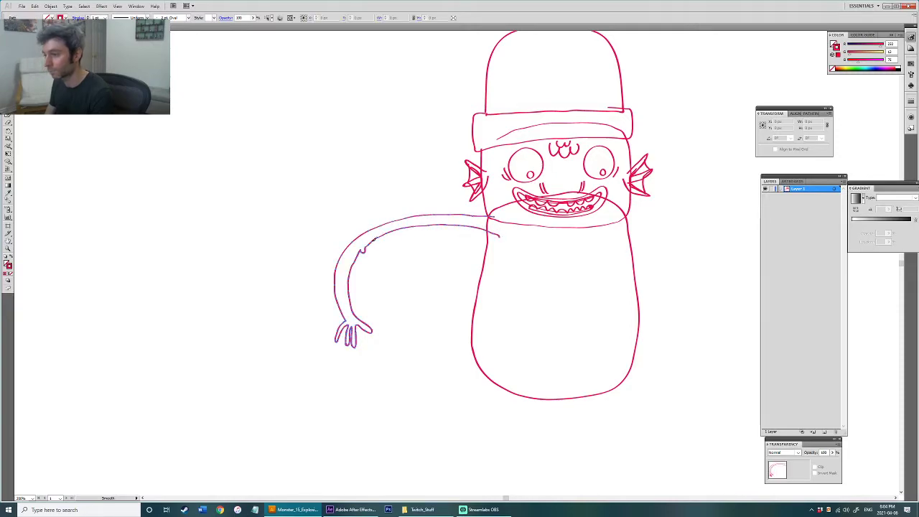
left_click_drag(507, 224, 495, 217)
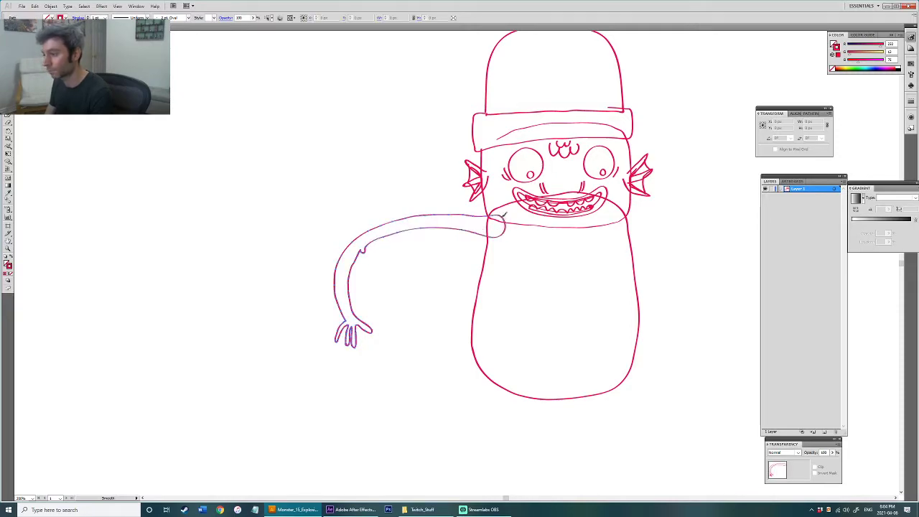
left_click(425, 238, "ctrl")
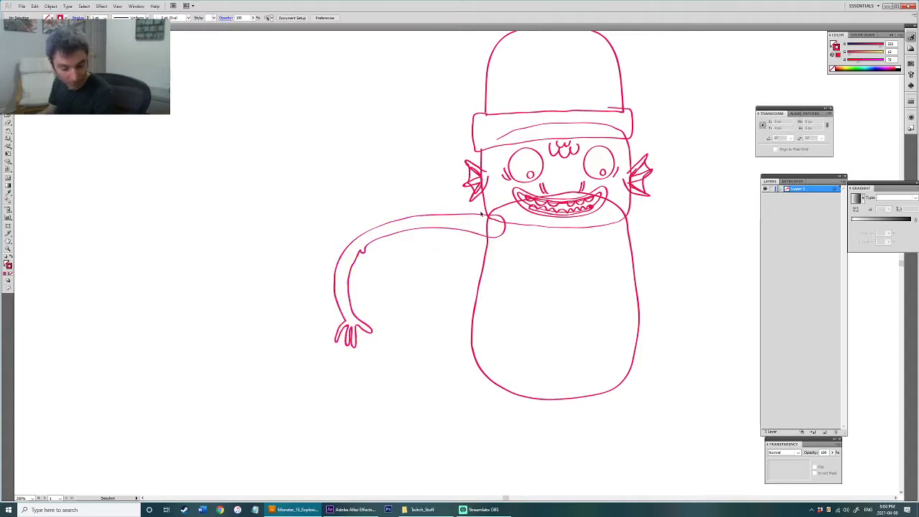
Step: Draw a long rounded upper arm slanting down and outward from the body's right shoulder, and smooth its lower end into a rounded elbow
mouse_move(602, 271)
left_mouse_down()
mouse_move(477, 257)
mouse_move(422, 275)
left_mouse_up()
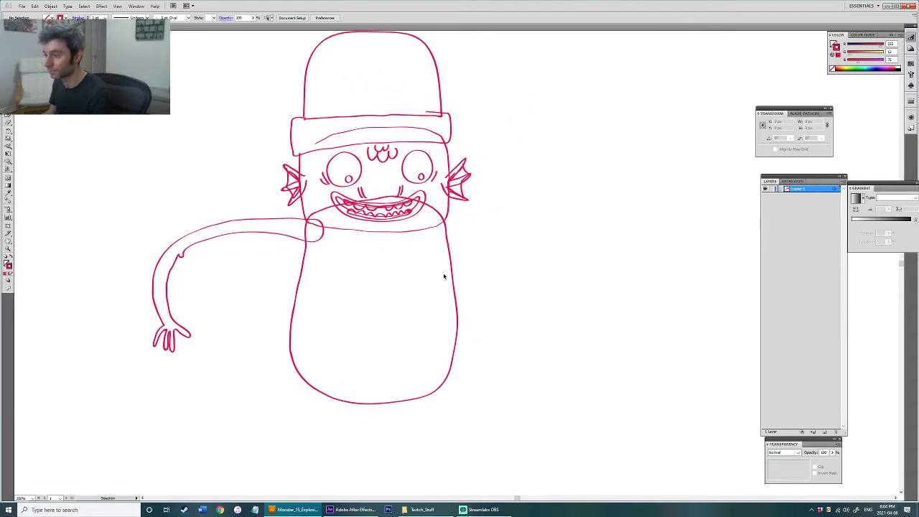
scroll(488, 281, "up", 1)
left_click_drag(484, 277, 461, 280)
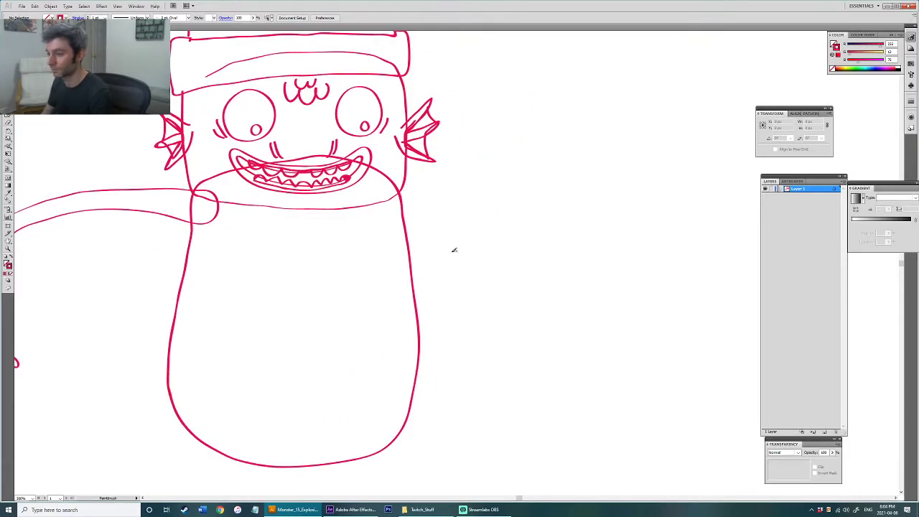
mouse_move(401, 191)
left_mouse_down()
mouse_move(459, 273)
mouse_move(452, 305)
mouse_move(407, 255)
mouse_move(387, 213)
mouse_move(408, 197)
mouse_move(392, 190)
mouse_move(410, 237)
mouse_move(394, 229)
mouse_move(416, 272)
mouse_move(387, 224)
left_mouse_up()
left_click_drag(420, 272, 458, 309)
left_click_drag(489, 266, 482, 288)
key("v")
left_click(507, 314)
left_click(454, 288)
left_click_drag(455, 333, 469, 345)
key("b")
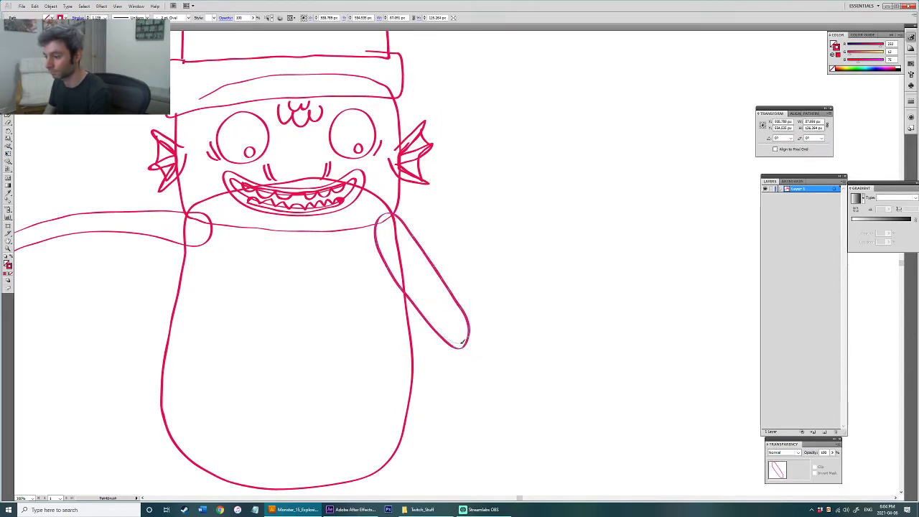
key("a")
left_click(485, 341)
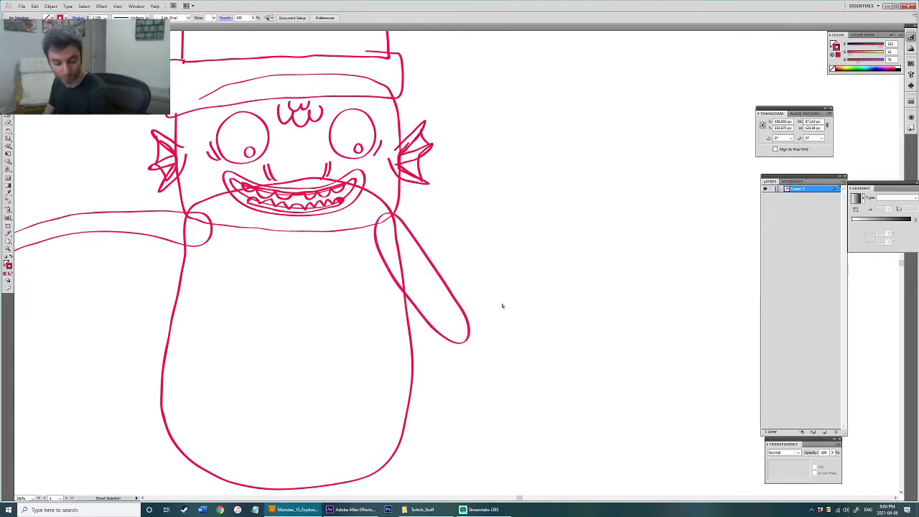
Step: Draw a narrow tapering forearm rising almost straight up from the right arm's elbow
key("b")
mouse_move(453, 340)
left_mouse_down()
mouse_move(458, 265)
mouse_move(477, 260)
mouse_move(475, 335)
mouse_move(462, 340)
left_mouse_up()
left_click(483, 274, "ctrl")
scroll(484, 267, "up", 3)
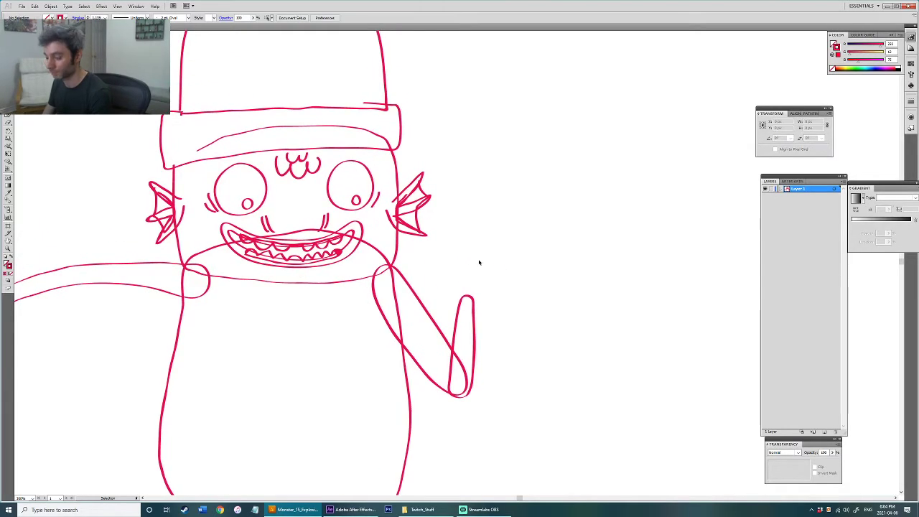
Step: Draw a small box-shaped device at the tip of the raised forearm, held by a hand with curled fingers at its outer end
key("b")
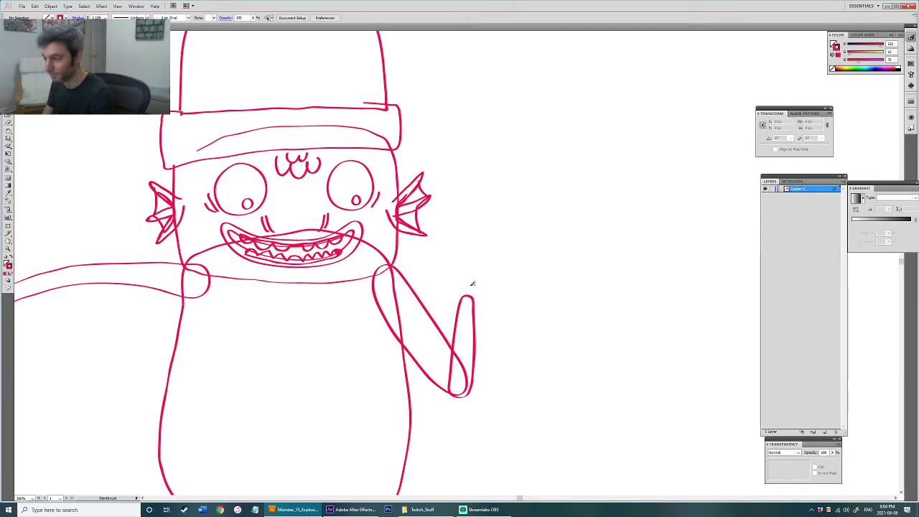
mouse_move(471, 295)
left_mouse_down()
mouse_move(503, 302)
mouse_move(514, 286)
mouse_move(519, 299)
mouse_move(519, 279)
mouse_move(520, 300)
mouse_move(519, 275)
mouse_move(512, 290)
mouse_move(498, 279)
mouse_move(493, 293)
mouse_move(467, 296)
mouse_move(494, 293)
mouse_move(463, 286)
mouse_move(481, 299)
mouse_move(459, 267)
mouse_move(523, 271)
left_mouse_up()
key("ctrl+z")
key("ctrl+shift+a")
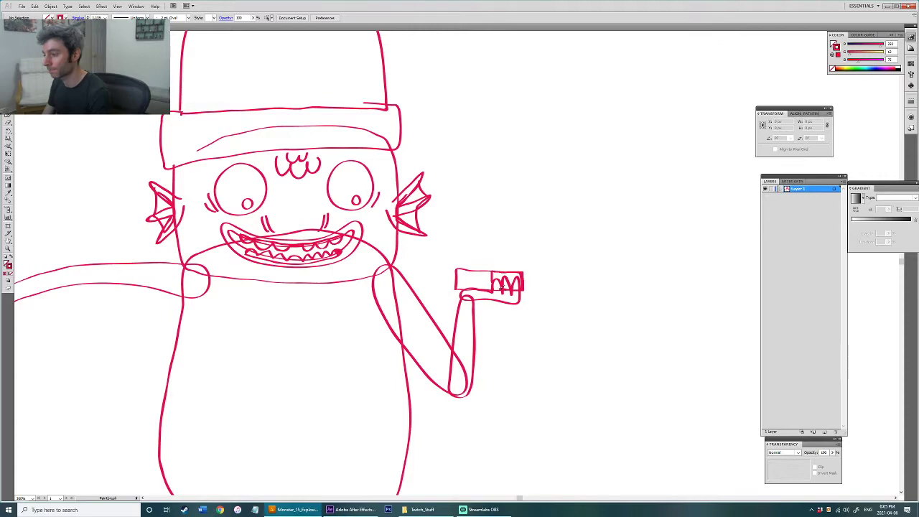
Step: Add a small flat oval button on top of the box in the raised hand
mouse_move(496, 264)
left_mouse_down()
mouse_move(475, 263)
mouse_move(505, 271)
mouse_move(474, 264)
mouse_move(498, 263)
left_mouse_up()
key("ctrl+z")
left_click(474, 265, "ctrl")
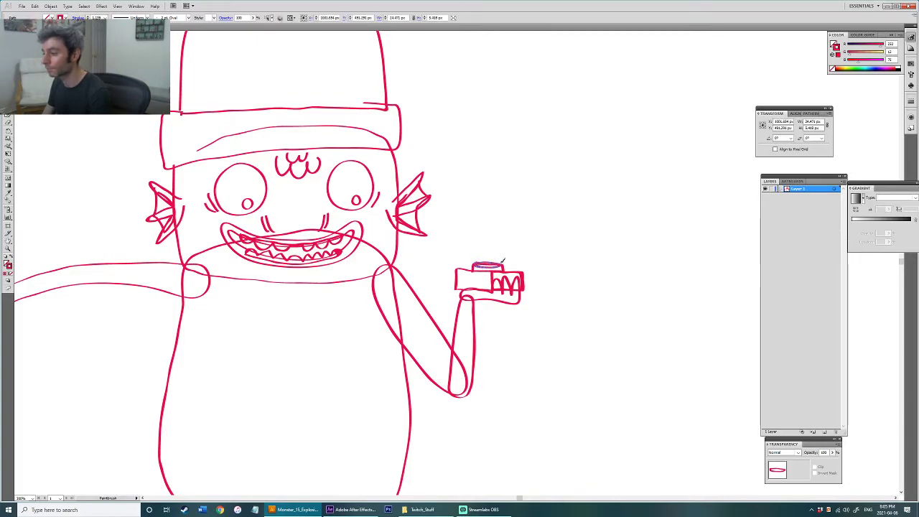
key("ctrl+shift+a")
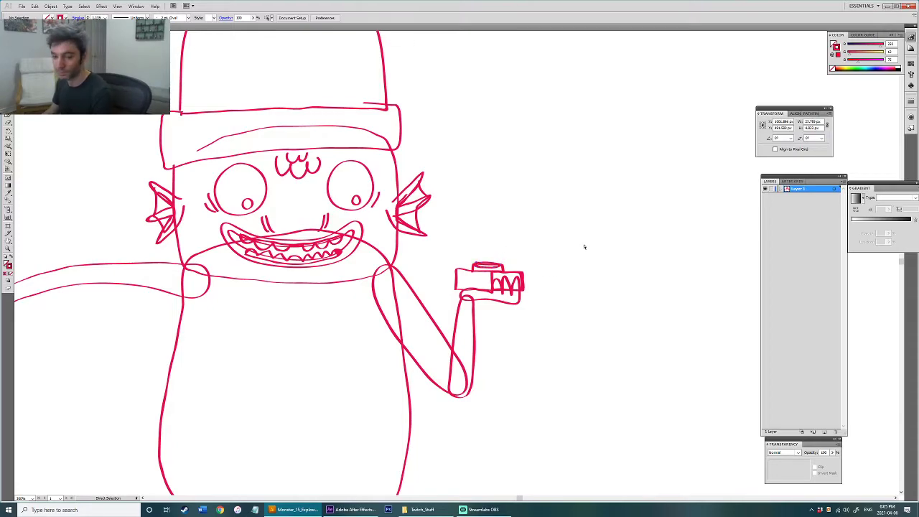
Step: Draw a wide curved waistband across the lower body and a trouser bottom outline curving below it
key("ctrl+0")
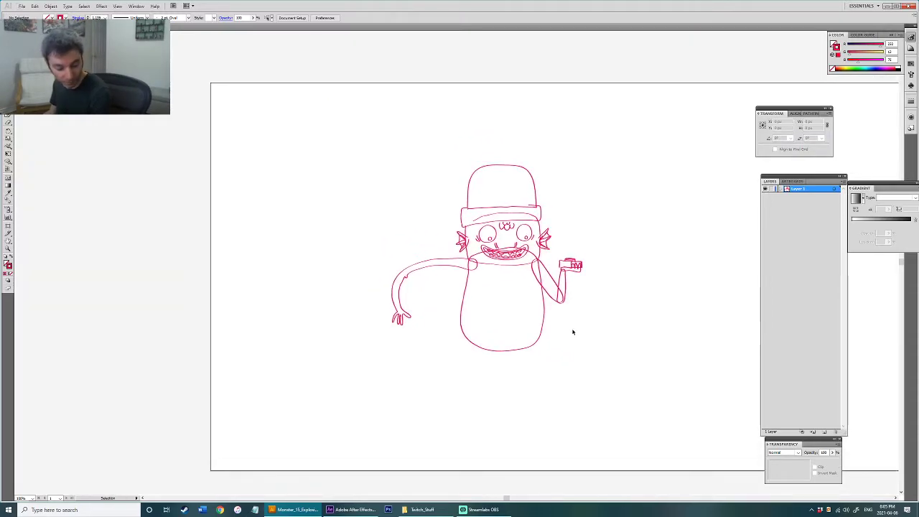
scroll(543, 382, "up", 2)
left_click_drag(531, 369, 521, 345)
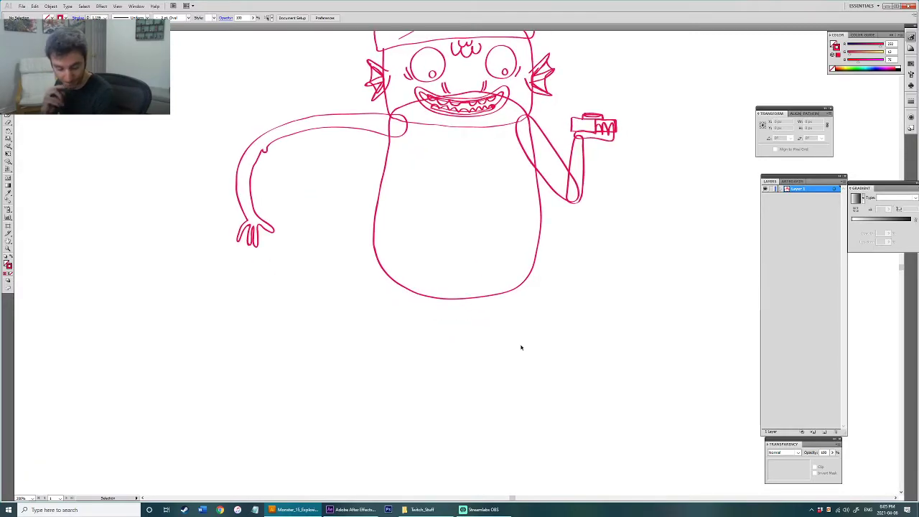
left_click_drag(357, 266, 364, 291)
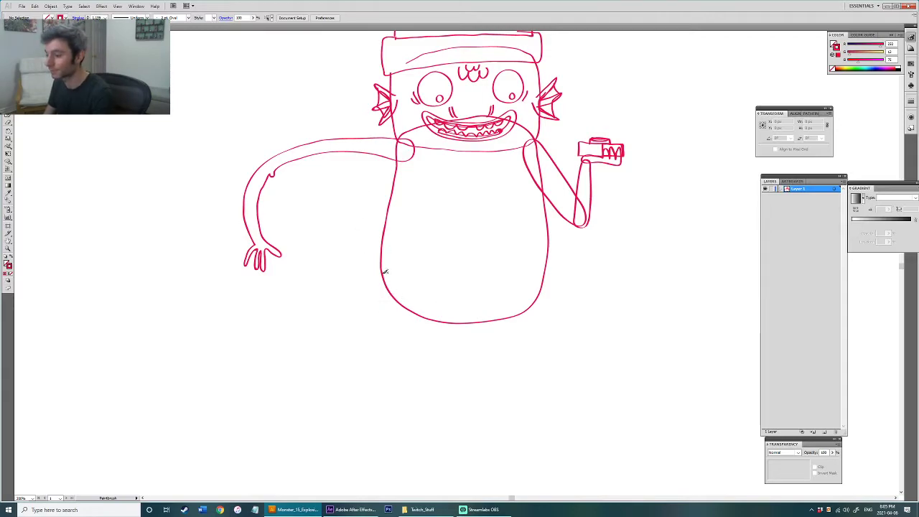
mouse_move(380, 285)
left_mouse_down()
mouse_move(418, 330)
mouse_move(493, 342)
mouse_move(530, 312)
mouse_move(525, 294)
mouse_move(441, 301)
mouse_move(391, 282)
mouse_move(402, 251)
left_mouse_up()
left_click(416, 286, "ctrl")
mouse_move(424, 292)
left_mouse_down()
mouse_move(481, 296)
mouse_move(452, 296)
mouse_move(503, 285)
mouse_move(523, 254)
left_mouse_up()
mouse_move(512, 290)
left_mouse_down()
mouse_move(525, 233)
mouse_move(396, 222)
mouse_move(367, 207)
left_mouse_up()
left_click(393, 196, "ctrl")
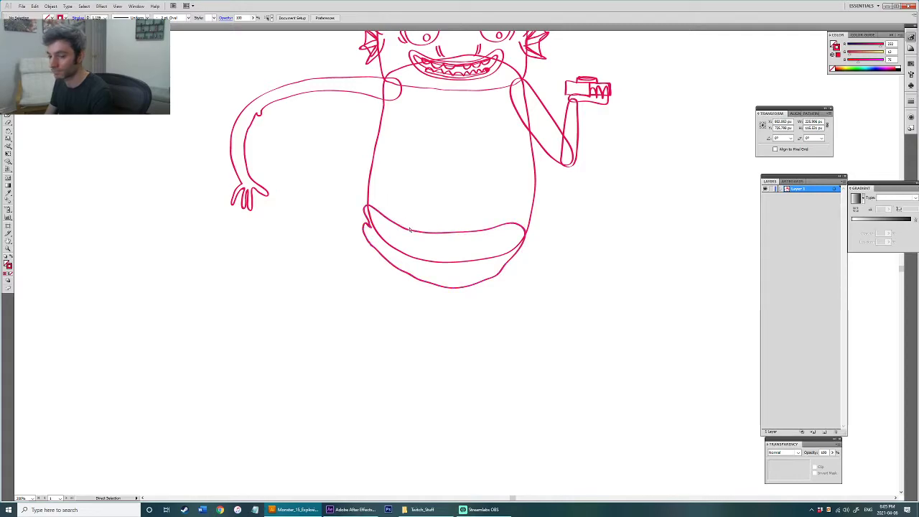
key("v")
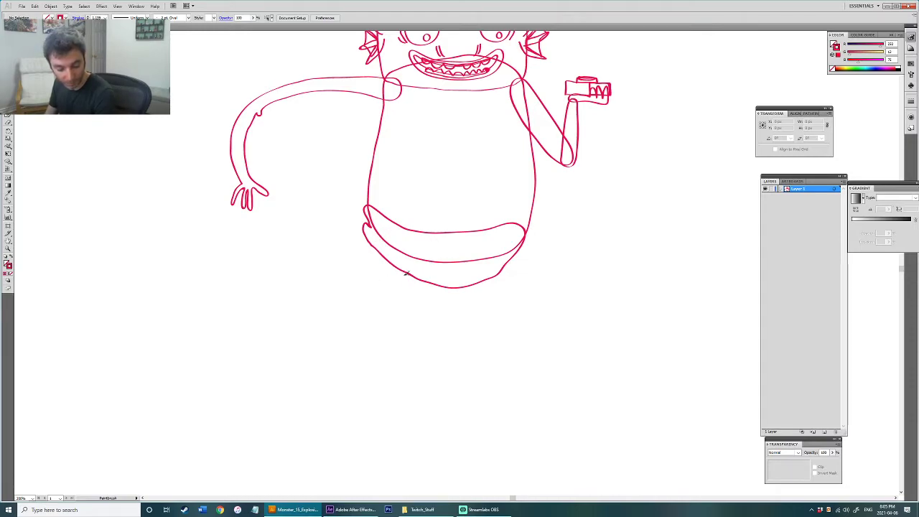
Step: Draw a large round trouser leg under the waistband's left end and nudge it slightly upward
mouse_move(382, 243)
left_mouse_down()
mouse_move(356, 269)
mouse_move(369, 315)
mouse_move(400, 327)
mouse_move(428, 313)
mouse_move(435, 264)
mouse_move(420, 246)
mouse_move(413, 256)
mouse_move(416, 249)
mouse_move(376, 241)
mouse_move(411, 269)
mouse_move(423, 246)
mouse_move(431, 256)
mouse_move(373, 320)
left_mouse_up()
left_click(414, 256, "ctrl")
left_click(414, 253, "ctrl")
left_click(420, 252, "ctrl")
key("ctrl+z")
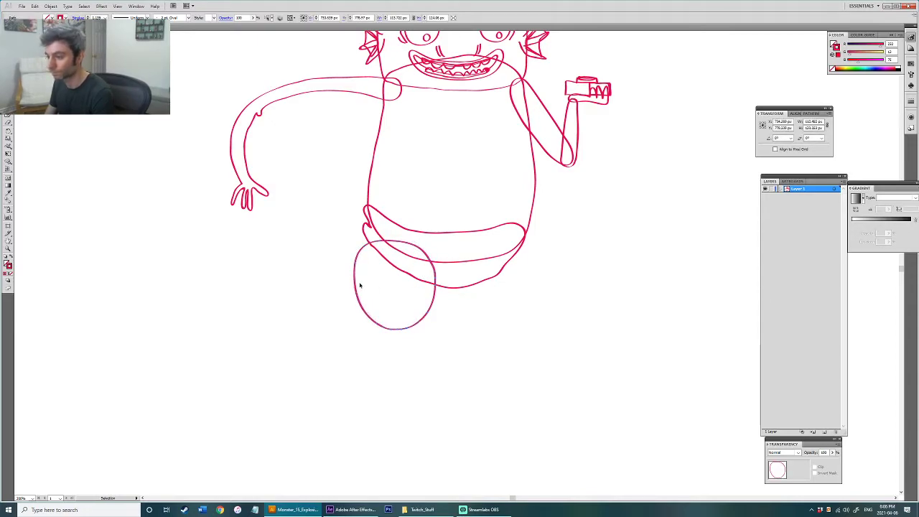
left_click_drag(357, 287, 356, 281)
left_click(391, 278, "ctrl")
key("v")
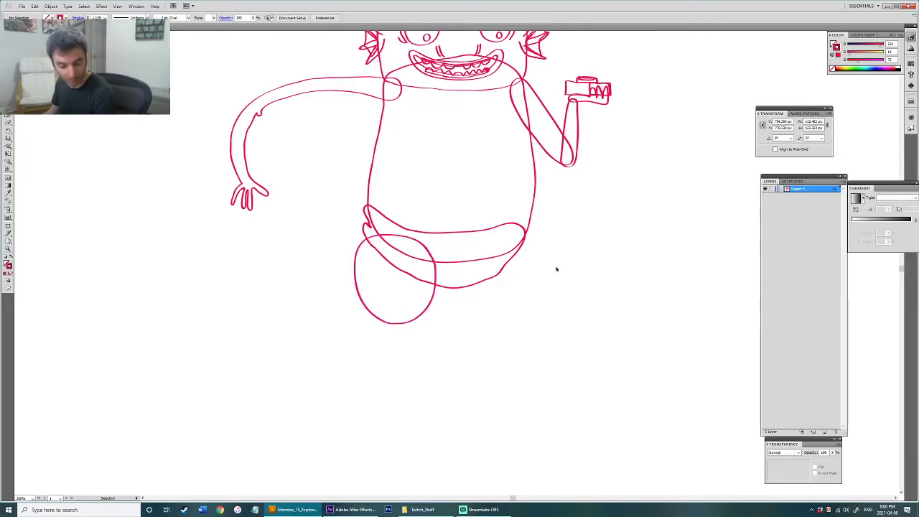
Step: Draw a triangular clip on the waistband's left side and a long thin suspender strap from it up to the left shoulder
scroll(445, 304, "up", 1)
mouse_move(441, 308)
left_mouse_down()
mouse_move(479, 294)
mouse_move(471, 299)
left_mouse_up()
scroll(479, 293, "down", 2)
scroll(480, 269, "up", 1)
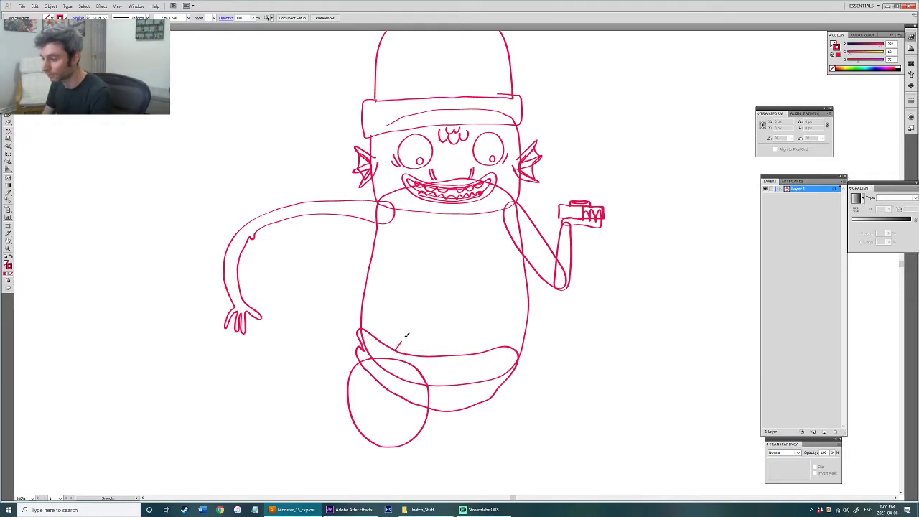
mouse_move(418, 337)
left_mouse_down()
mouse_move(419, 355)
mouse_move(405, 340)
mouse_move(425, 358)
left_mouse_up()
key("ctrl+z")
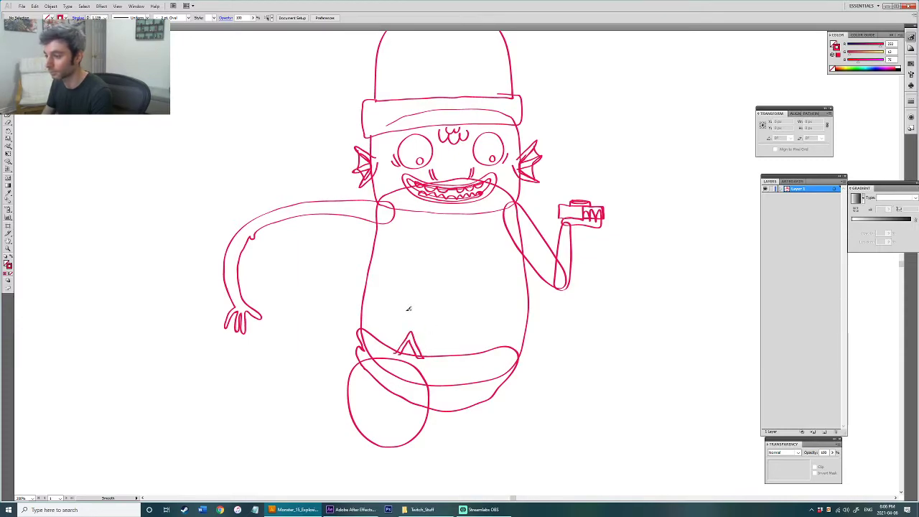
left_click_drag(413, 318, 406, 215)
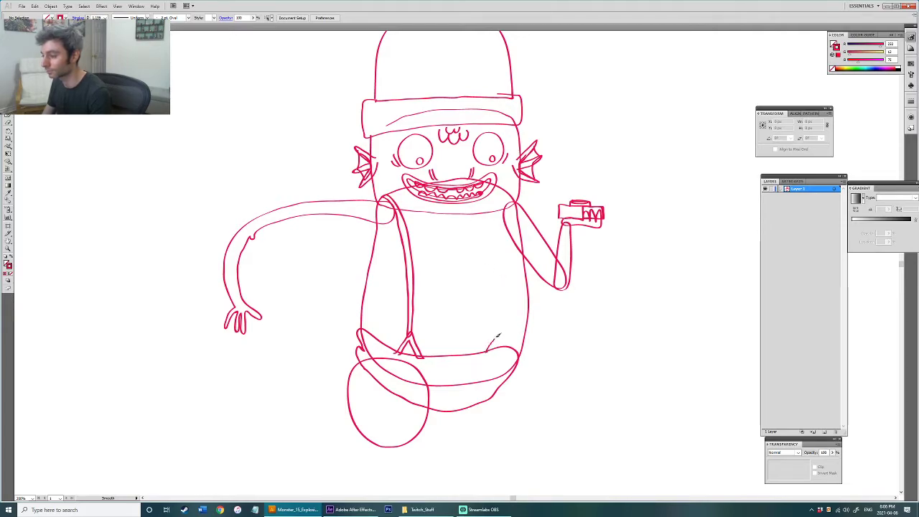
Step: Draw a matching triangular suspender clip on the waistband's right side
key("ctrl+z")
mouse_move(486, 351)
left_mouse_down()
mouse_move(500, 331)
mouse_move(508, 347)
mouse_move(486, 354)
mouse_move(518, 332)
left_mouse_up()
left_click(503, 336, "ctrl")
key("ctrl+shift+a")
key("v")
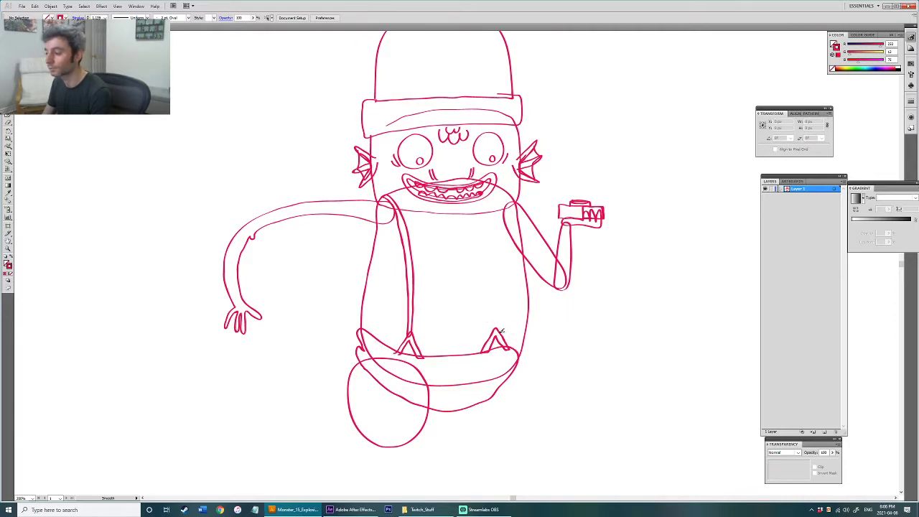
Step: Shift the right clip slightly outward and draw the second thin suspender strap between it and the right shoulder
left_click_drag(506, 286, 507, 219)
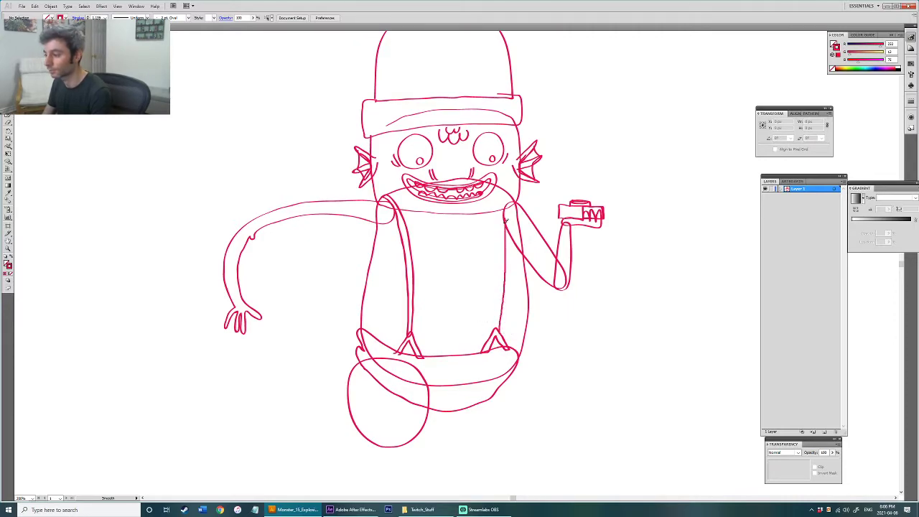
left_click_drag(503, 334, 504, 334)
key("ctrl+shift+a")
left_click(504, 338, "ctrl")
key("ctrl+shift+a")
left_click_drag(505, 323, 517, 195)
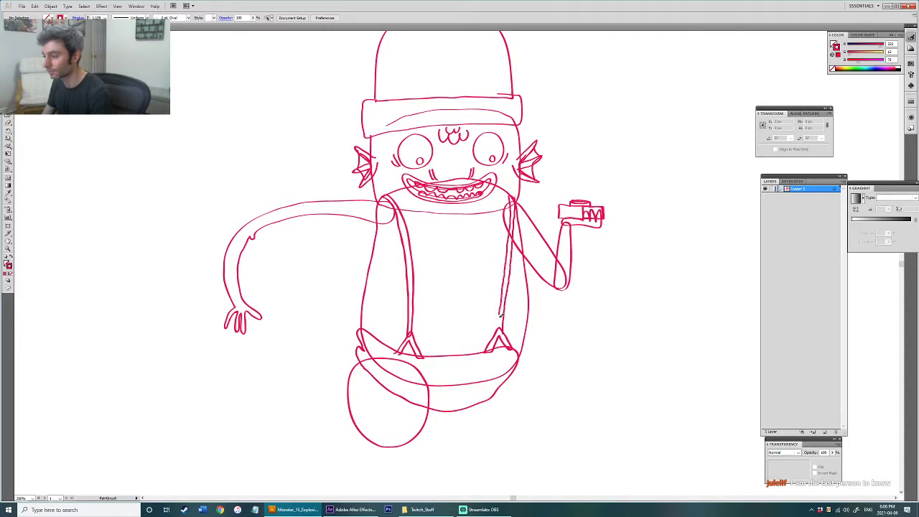
left_click_drag(500, 331, 500, 333)
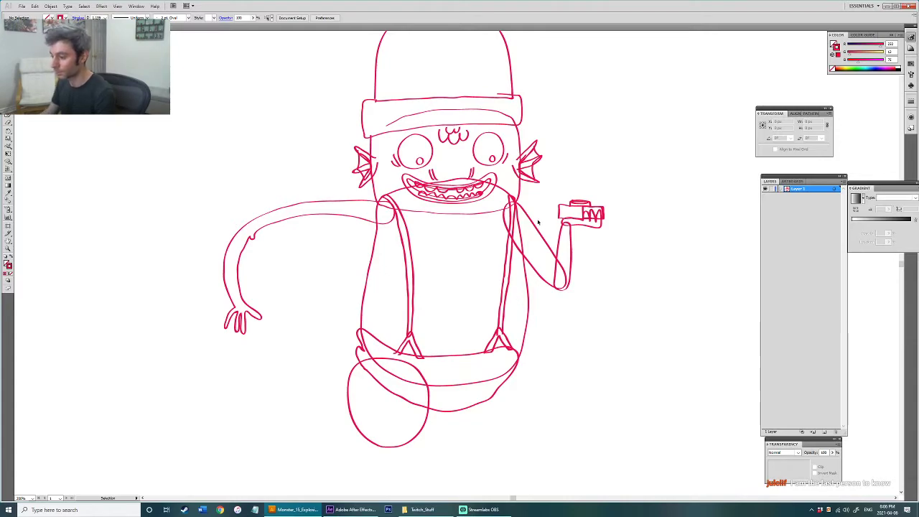
Step: Draw a tilted rectangular cuff at the bottom of the round trouser leg and a thin tapered upper leg coming out of it
scroll(514, 285, "up", 4)
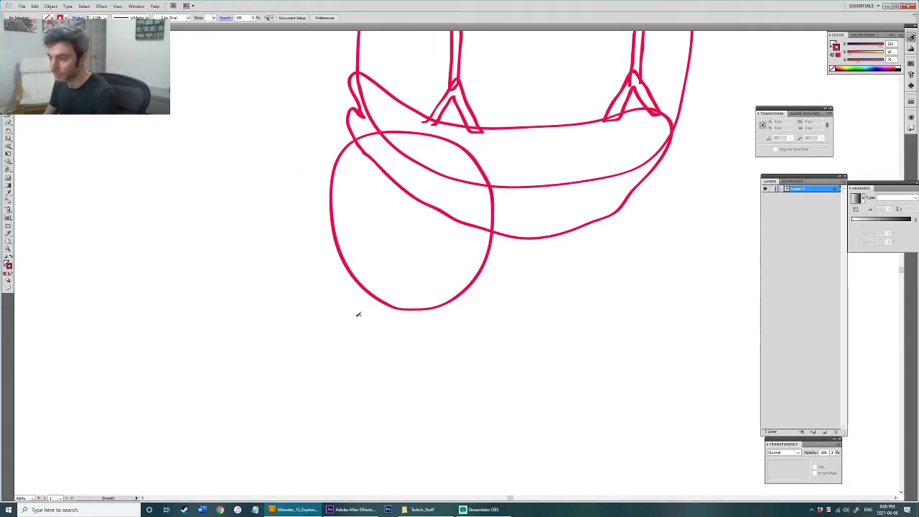
mouse_move(364, 279)
left_mouse_down()
mouse_move(350, 297)
mouse_move(366, 320)
mouse_move(409, 331)
mouse_move(425, 322)
mouse_move(427, 297)
mouse_move(357, 272)
left_mouse_up()
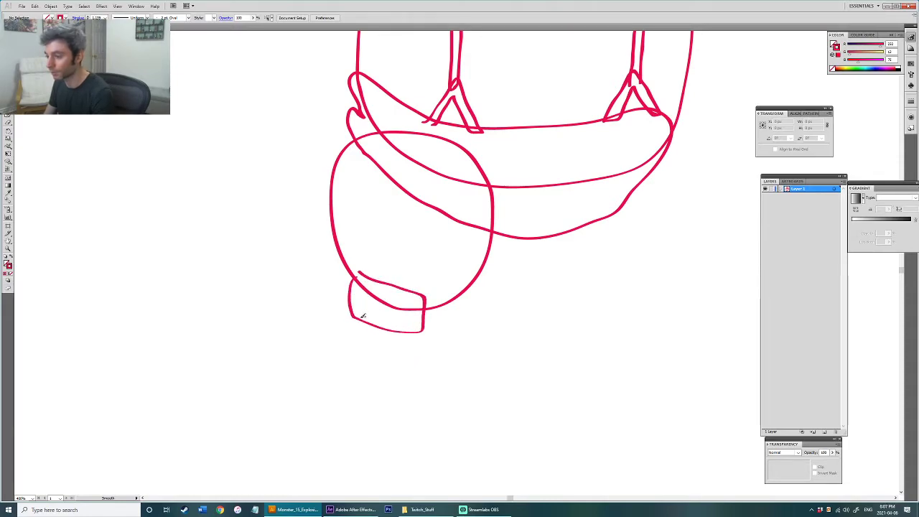
mouse_move(400, 307)
left_mouse_down()
mouse_move(420, 221)
mouse_move(383, 285)
mouse_move(404, 349)
mouse_move(423, 267)
mouse_move(403, 217)
mouse_move(386, 216)
mouse_move(428, 239)
mouse_move(386, 233)
mouse_move(417, 219)
mouse_move(405, 219)
left_mouse_up()
scroll(406, 237, "down", 2)
key("b")
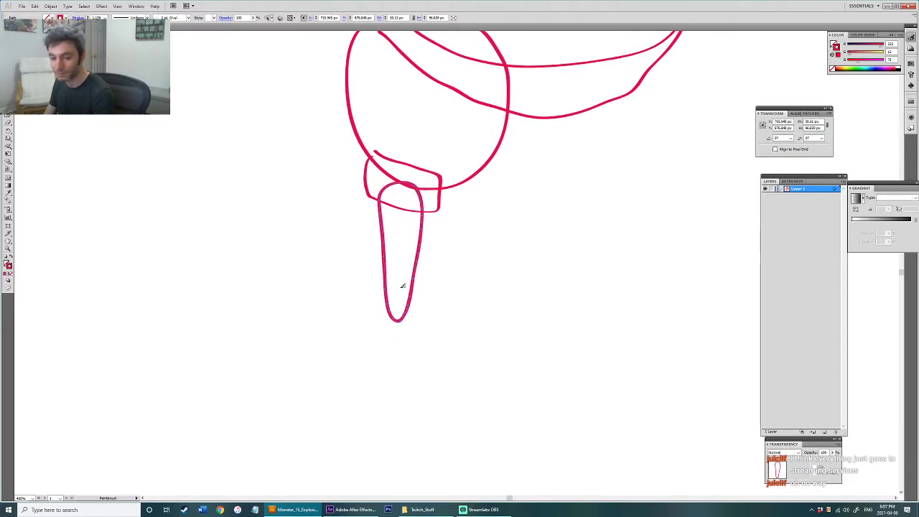
Step: Redraw the upper leg's left edge and lower tip so that it is straighter and has a wider rounded end
mouse_move(387, 296)
left_mouse_down()
mouse_move(404, 314)
mouse_move(387, 304)
mouse_move(383, 211)
left_mouse_up()
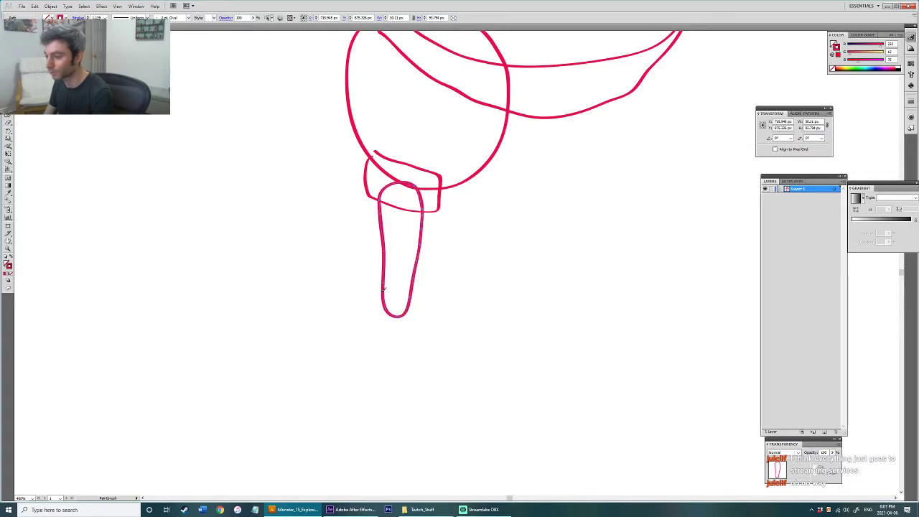
left_click_drag(383, 289, 383, 197)
left_click_drag(392, 250, 390, 228, "space")
key("ctrl+shift+a")
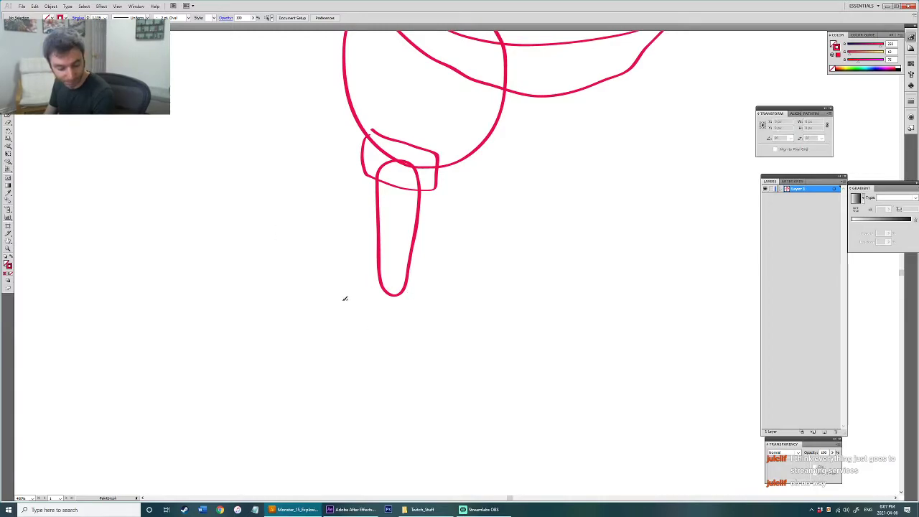
Step: Draw a thin lower leg tapering down from a round knee joint at the end of the upper leg
mouse_move(382, 281)
left_mouse_down()
mouse_move(397, 398)
mouse_move(410, 386)
mouse_move(409, 308)
mouse_move(406, 288)
mouse_move(398, 278)
mouse_move(388, 287)
mouse_move(417, 300)
mouse_move(408, 264)
left_mouse_up()
key("v")
left_click(426, 340)
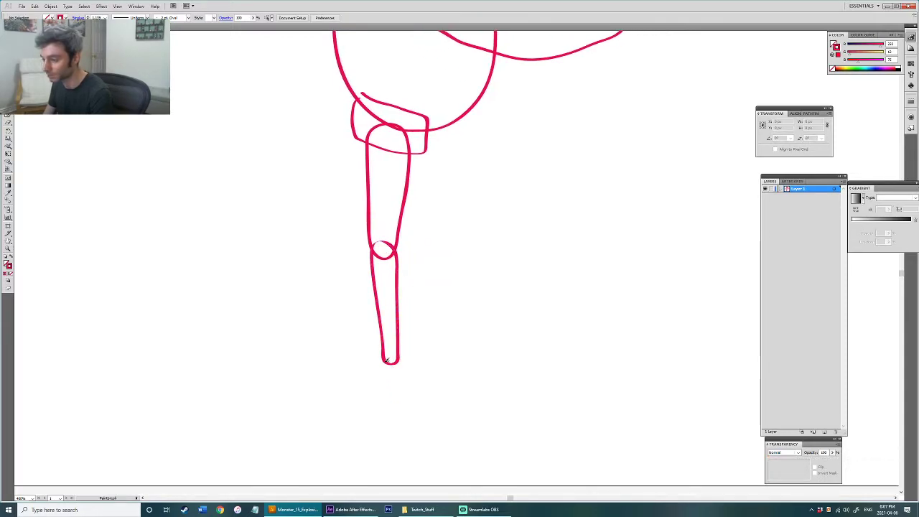
Step: Draw a flat foot with three long webbed toes at the ankle, and a large triangle with its tip on the knee
mouse_move(389, 357)
left_mouse_down()
mouse_move(465, 366)
mouse_move(415, 368)
mouse_move(471, 380)
mouse_move(428, 378)
left_mouse_up()
mouse_move(430, 384)
left_mouse_down()
mouse_move(456, 393)
mouse_move(388, 378)
mouse_move(378, 371)
mouse_move(386, 360)
left_mouse_up()
left_click(380, 374, "ctrl")
left_click(417, 403, "ctrl")
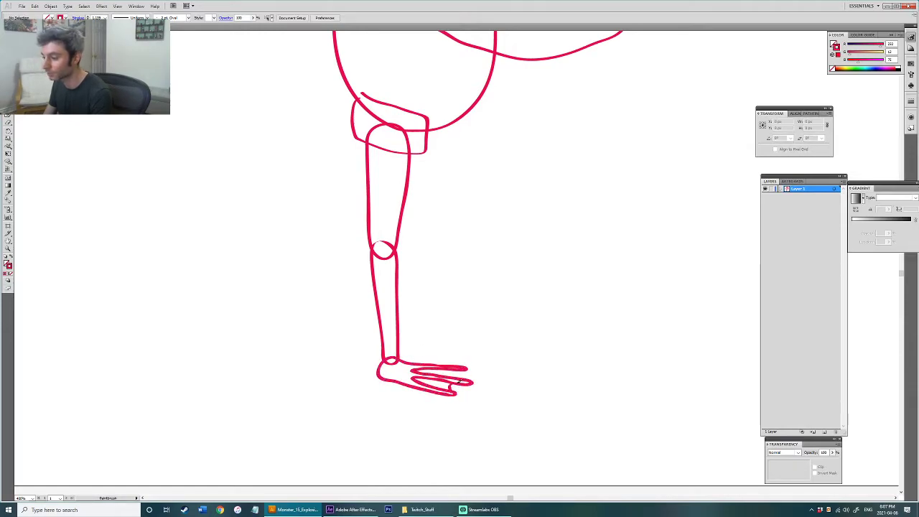
left_click_drag(426, 387, 448, 392)
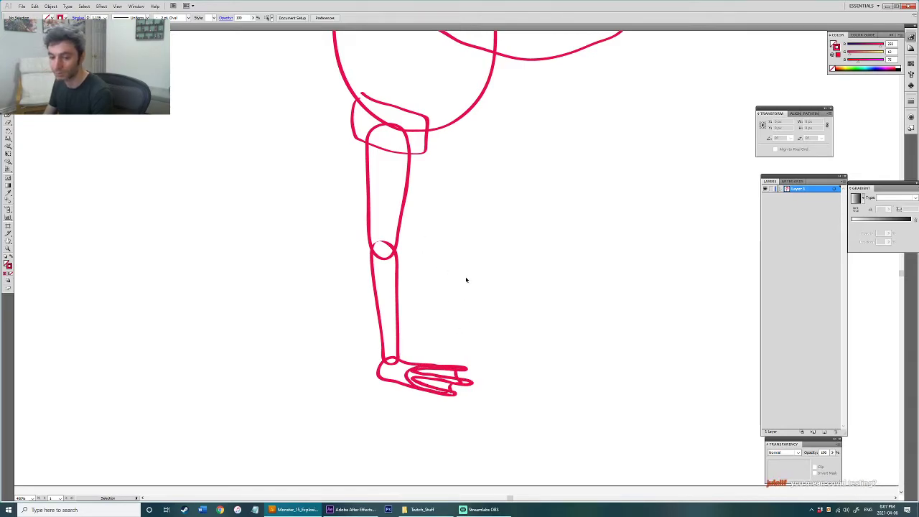
mouse_move(394, 250)
left_mouse_down()
mouse_move(475, 181)
mouse_move(472, 291)
mouse_move(456, 314)
mouse_move(392, 253)
left_mouse_up()
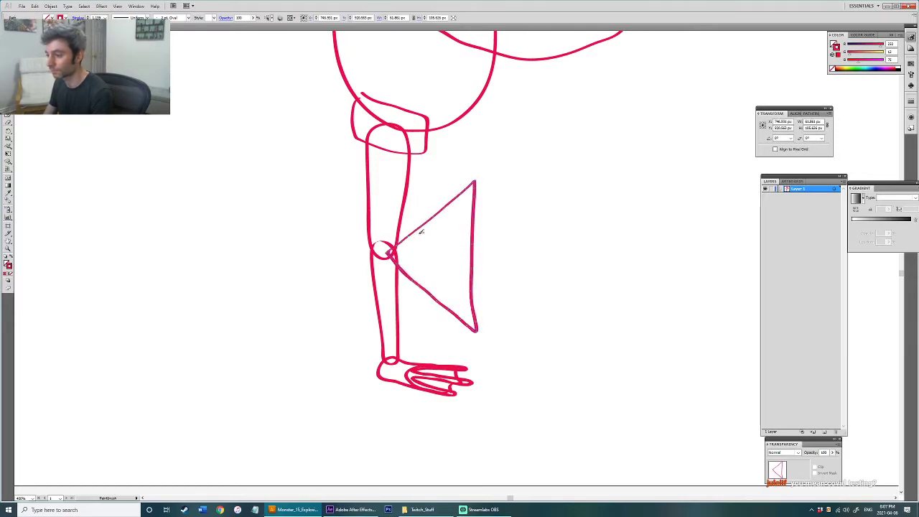
Step: Redraw the lower part of the trouser cuff longer, with wavy pinched sides and a rounded bottom edge around the upper leg
scroll(557, 289, "down", 3)
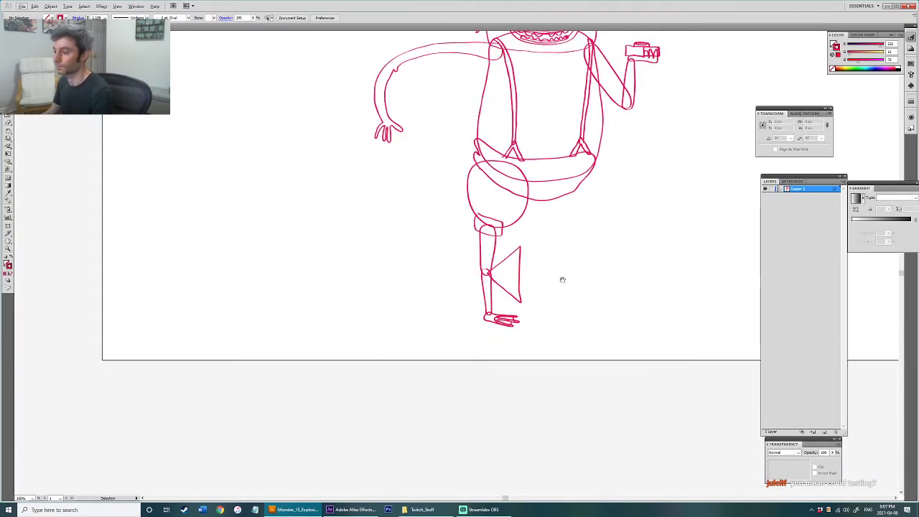
left_click_drag(551, 281, 429, 357)
left_click_drag(279, 453, 380, 323)
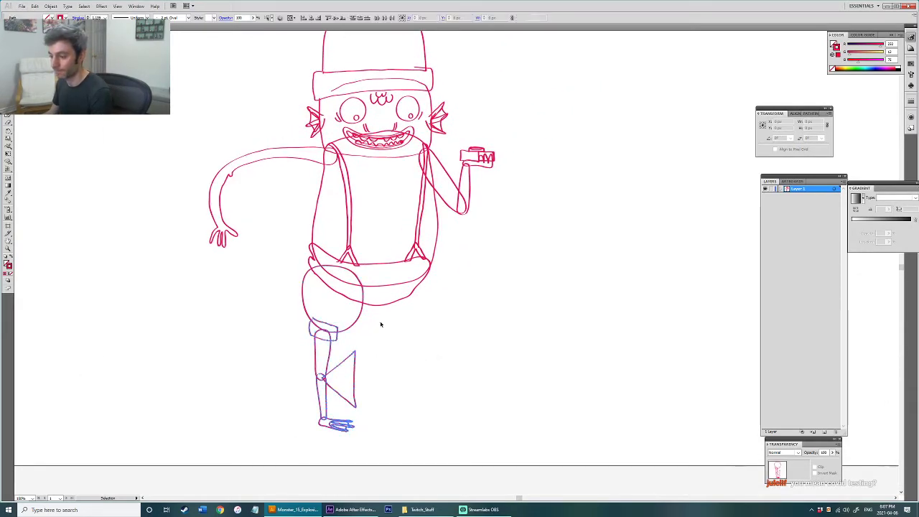
scroll(344, 334, "up", 2)
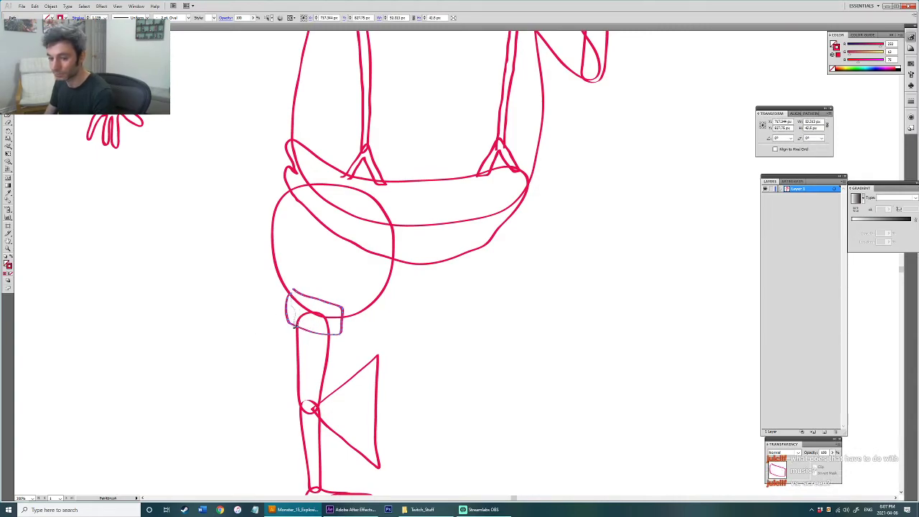
left_click_drag(342, 311, 340, 291)
left_click(325, 281, "ctrl")
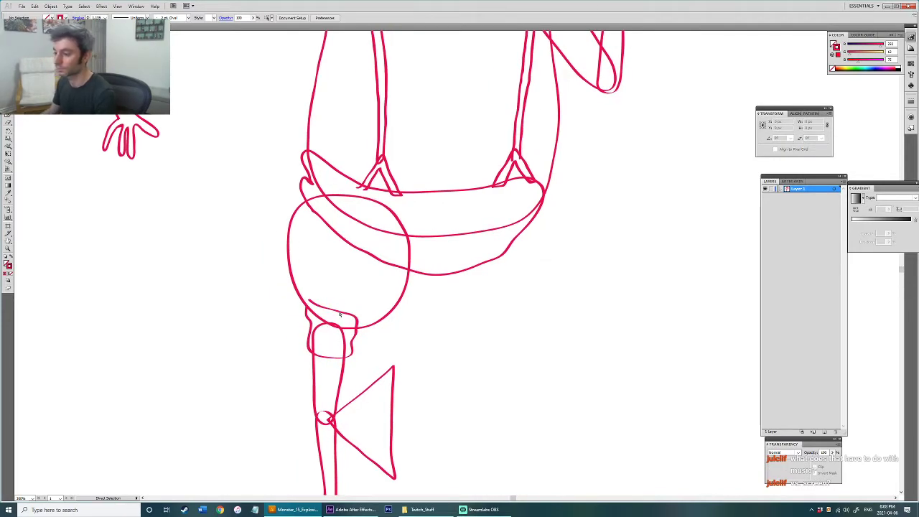
scroll(340, 314, "down", 4)
left_click_drag(370, 309, 372, 313)
left_click_drag(332, 446, 444, 334)
key("ctrl+z")
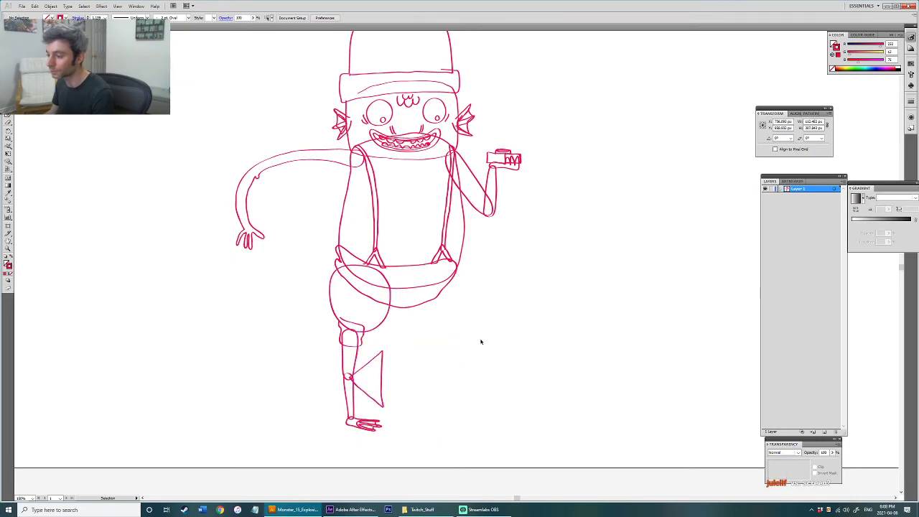
Step: Draw a tall oval about 116 by 190 px beside the torso under the outstretched arm, with a smaller oval inside it
key("ctrl+0")
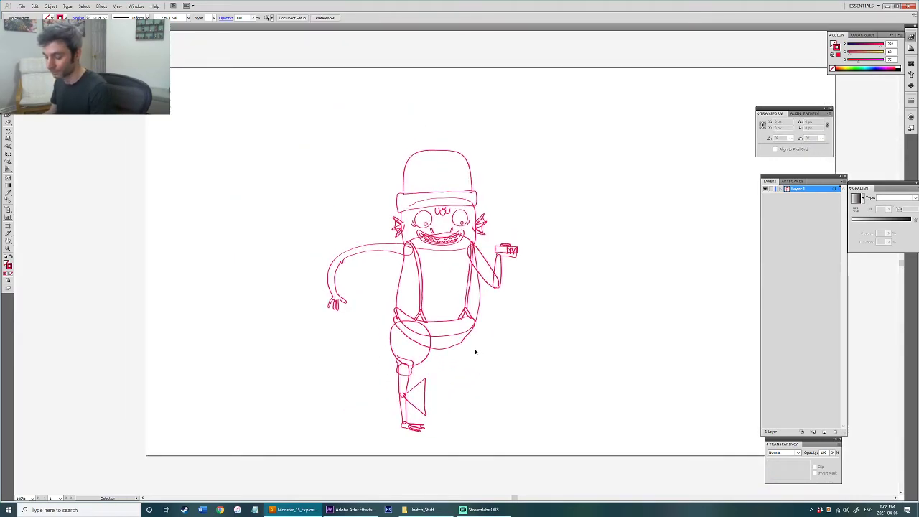
key("ctrl+plus")
key("ctrl+plus")
left_click_drag(400, 326, 400, 329)
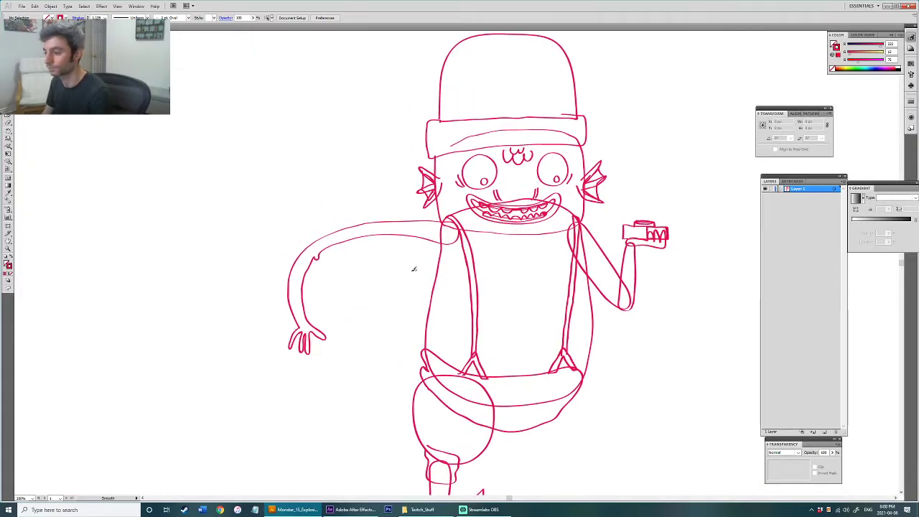
mouse_move(419, 250)
left_mouse_down()
mouse_move(383, 335)
mouse_move(417, 385)
mouse_move(462, 336)
mouse_move(458, 284)
mouse_move(422, 251)
left_mouse_up()
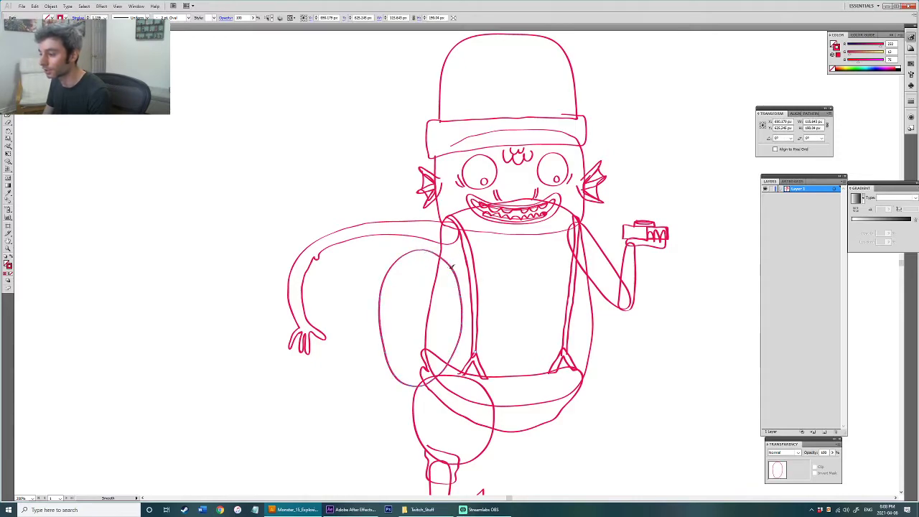
mouse_move(459, 334)
left_mouse_down()
mouse_move(399, 379)
mouse_move(381, 316)
mouse_move(391, 287)
mouse_move(419, 264)
mouse_move(396, 282)
mouse_move(395, 359)
mouse_move(445, 353)
mouse_move(446, 274)
mouse_move(435, 262)
mouse_move(411, 259)
mouse_move(394, 313)
mouse_move(397, 362)
mouse_move(393, 288)
mouse_move(390, 310)
left_mouse_up()
mouse_move(401, 356)
left_mouse_down()
mouse_move(396, 311)
mouse_move(398, 363)
mouse_move(394, 317)
left_mouse_up()
mouse_move(396, 278)
left_mouse_down()
mouse_move(395, 311)
mouse_move(397, 283)
mouse_move(415, 371)
mouse_move(423, 369)
mouse_move(455, 339)
mouse_move(454, 289)
mouse_move(432, 257)
mouse_move(437, 281)
left_mouse_up()
key("ctrl+shift+a")
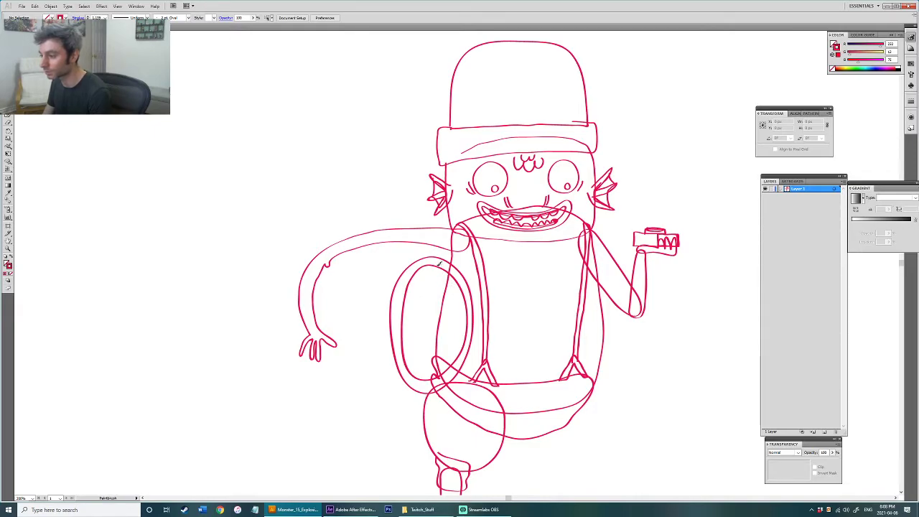
Step: Give the oval ring thickness with a curved line inside its right rim and a second curved edge behind its left side
mouse_move(443, 268)
left_mouse_down()
mouse_move(459, 318)
mouse_move(456, 353)
left_mouse_up()
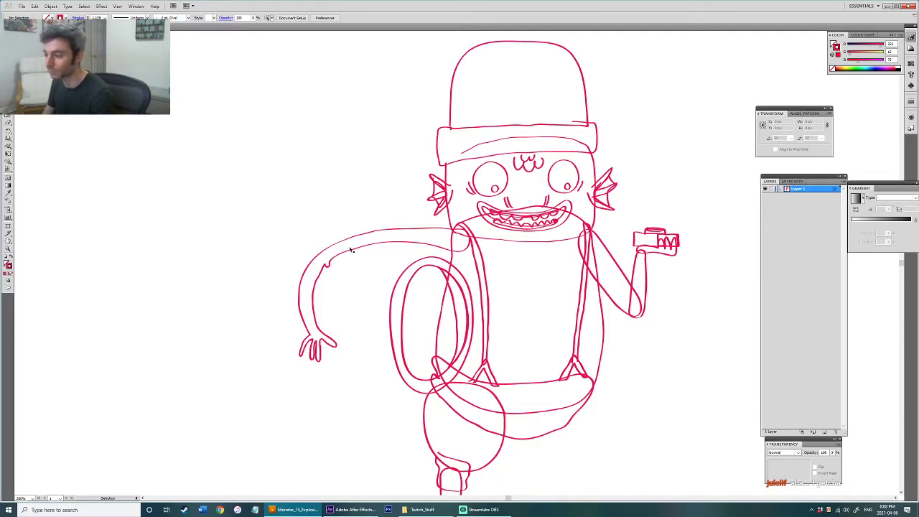
mouse_move(419, 251)
left_mouse_down()
mouse_move(395, 280)
mouse_move(386, 312)
left_mouse_up()
key("ctrl+z")
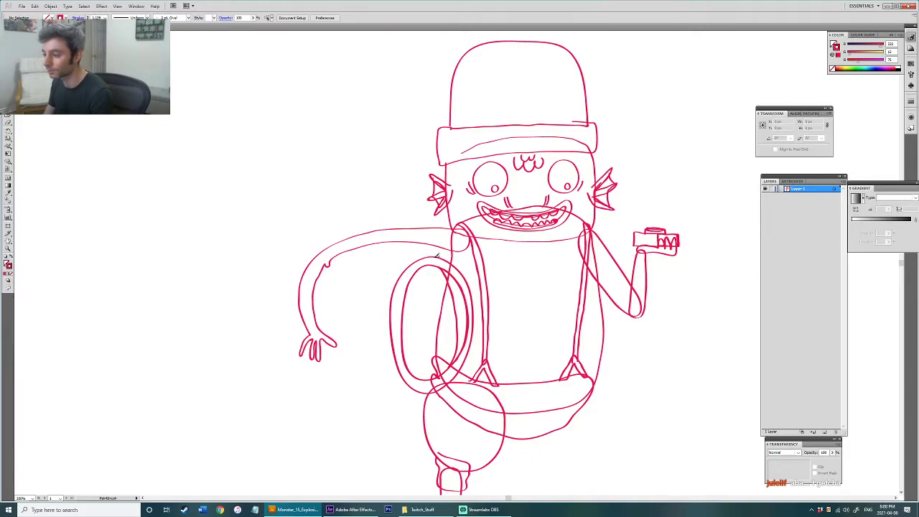
mouse_move(392, 276)
left_mouse_down()
mouse_move(381, 337)
mouse_move(398, 381)
mouse_move(419, 389)
mouse_move(400, 354)
mouse_move(408, 282)
mouse_move(423, 260)
mouse_move(425, 274)
mouse_move(456, 298)
left_mouse_up()
key("space")
left_click(454, 284, "ctrl")
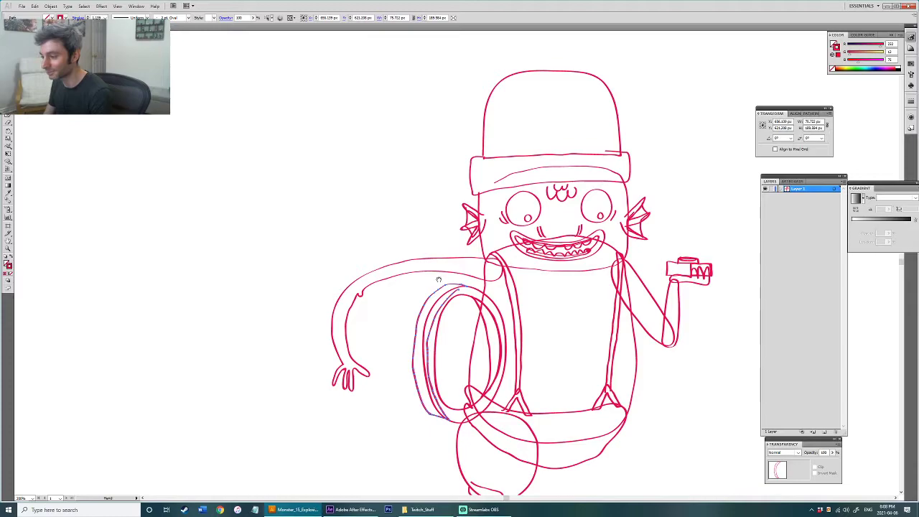
scroll(451, 289, "left", 1)
left_click(451, 289, "ctrl")
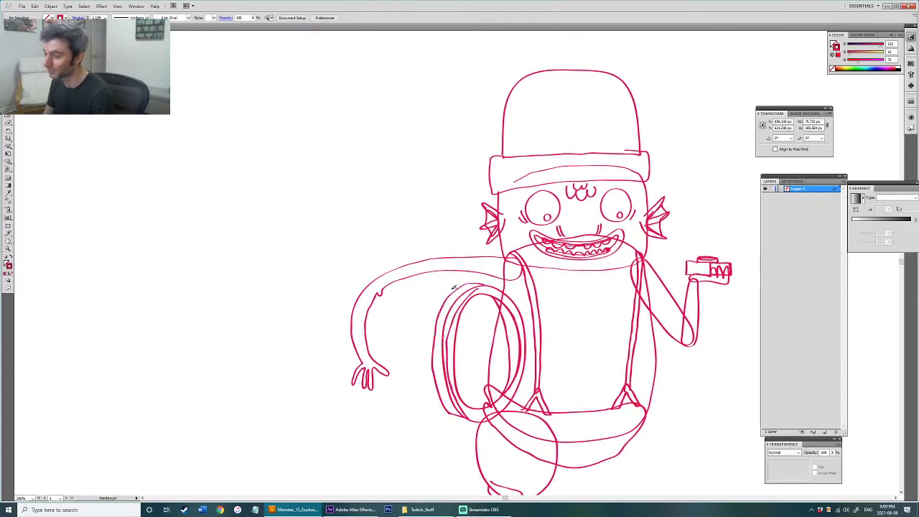
Step: Draw a barrel-shaped body about 242 by 235 px extending from the oval ring out beyond the hand
mouse_move(470, 282)
left_mouse_down()
mouse_move(419, 261)
mouse_move(312, 274)
mouse_move(295, 299)
mouse_move(293, 350)
mouse_move(308, 385)
left_mouse_up()
key("ctrl+z")
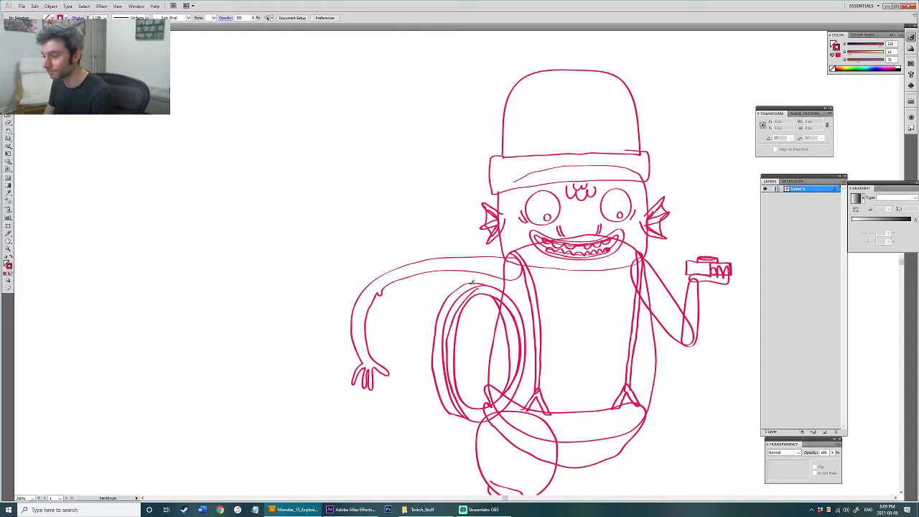
mouse_move(465, 275)
left_mouse_down()
mouse_move(355, 252)
mouse_move(308, 263)
mouse_move(290, 289)
mouse_move(288, 353)
mouse_move(301, 397)
mouse_move(327, 412)
mouse_move(382, 417)
mouse_move(431, 418)
left_mouse_up()
key("ctrl+z")
mouse_move(473, 285)
left_mouse_down()
mouse_move(434, 266)
mouse_move(366, 264)
mouse_move(312, 285)
mouse_move(300, 311)
mouse_move(299, 373)
mouse_move(309, 413)
mouse_move(350, 426)
mouse_move(449, 420)
left_mouse_up()
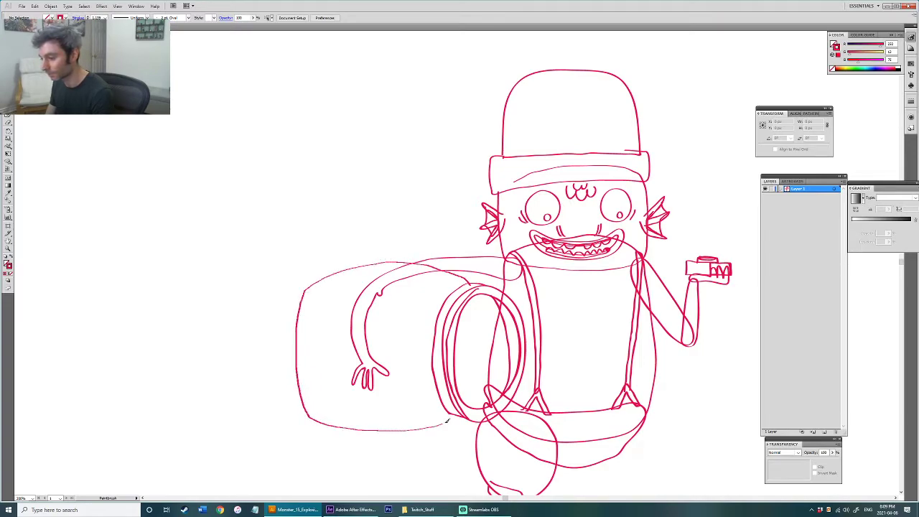
Step: Rotate the barrel outline slightly clockwise about a point near the ring's lower part
key("v")
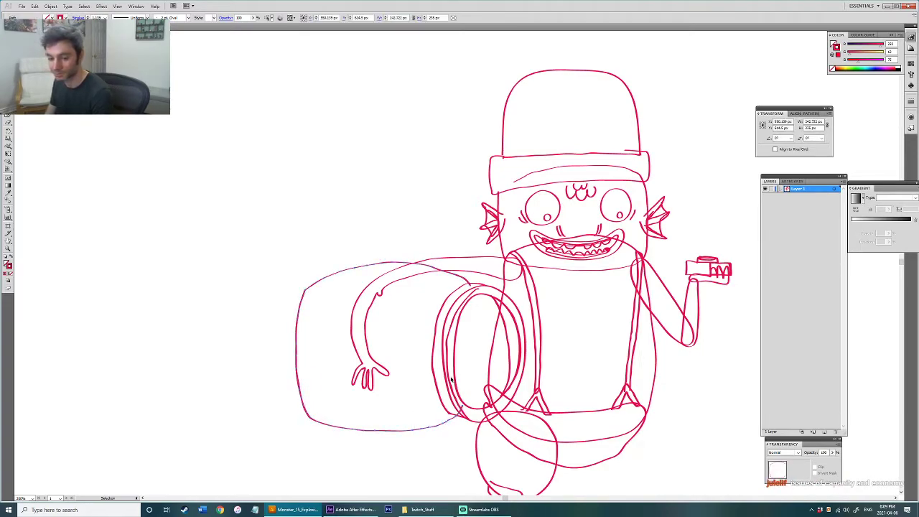
key("r")
left_click(462, 371)
left_click_drag(503, 312, 509, 316)
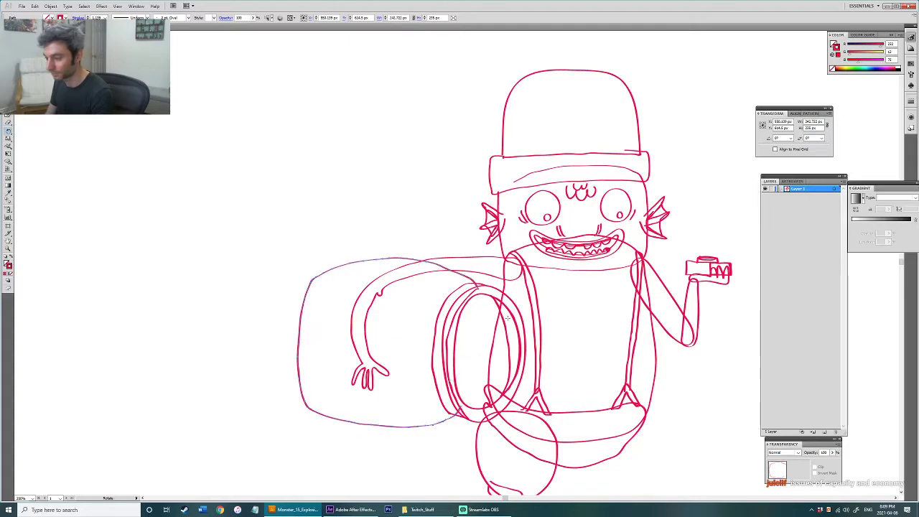
key("v")
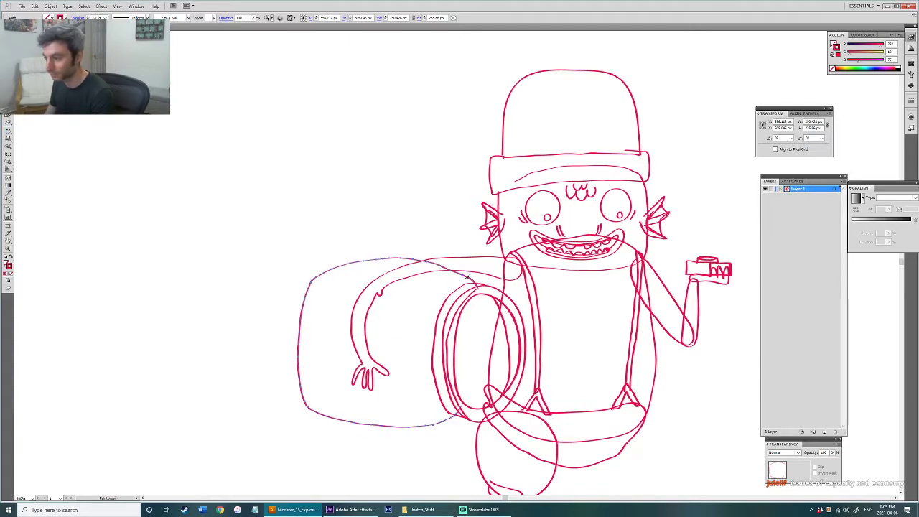
Step: Extend the barrel's upper edge to meet the ring, and draw a curved end cap with an inner rim line at the far end
left_click_drag(391, 246, 409, 234)
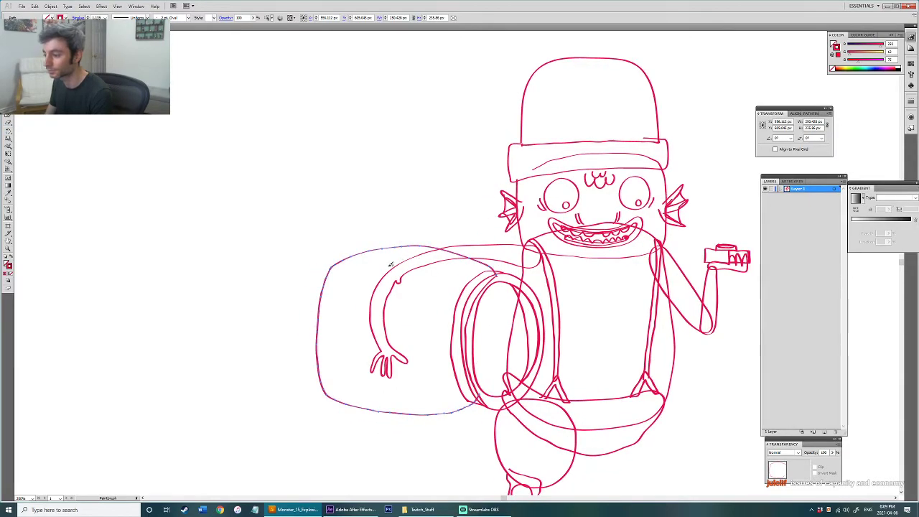
left_click_drag(492, 267, 505, 268)
left_click(467, 215)
key("b")
mouse_move(348, 266)
left_mouse_down()
mouse_move(320, 289)
mouse_move(324, 381)
left_mouse_up()
key("ctrl+z")
mouse_move(349, 265)
left_mouse_down()
mouse_move(327, 279)
mouse_move(313, 331)
mouse_move(320, 376)
mouse_move(330, 380)
mouse_move(341, 381)
mouse_move(340, 319)
mouse_move(353, 271)
left_mouse_up()
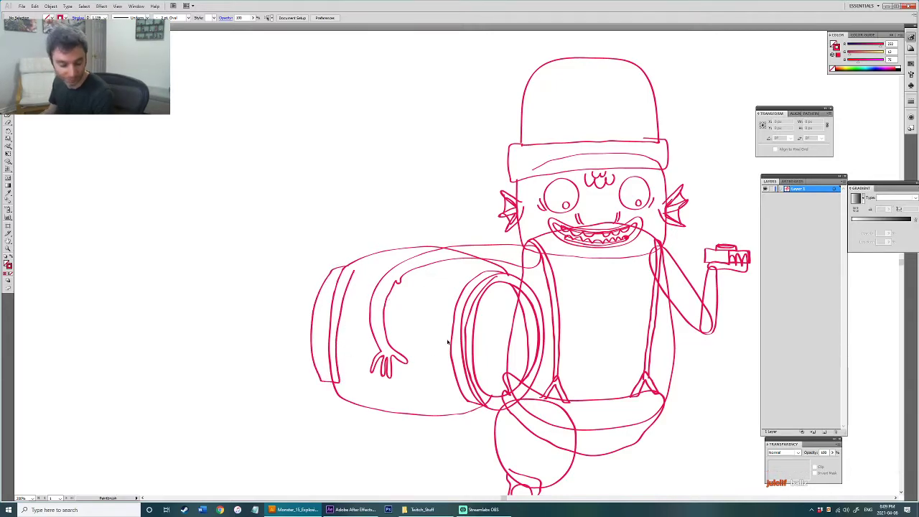
Step: Draw a round knob with visible side depth near the barrel's end cap, with an inner oval and a small triangle on its face
scroll(364, 345, "up", 2)
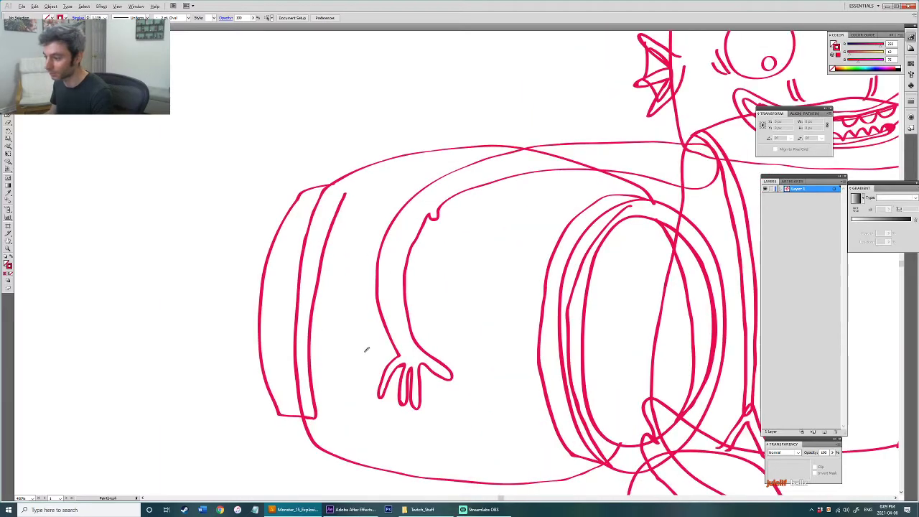
mouse_move(259, 321)
left_mouse_down()
mouse_move(310, 338)
mouse_move(302, 310)
mouse_move(313, 353)
mouse_move(303, 313)
mouse_move(321, 327)
mouse_move(319, 294)
mouse_move(306, 292)
mouse_move(339, 330)
mouse_move(340, 358)
mouse_move(311, 373)
mouse_move(324, 334)
mouse_move(303, 298)
mouse_move(271, 326)
mouse_move(276, 357)
mouse_move(298, 367)
mouse_move(306, 333)
mouse_move(296, 308)
mouse_move(282, 335)
left_mouse_up()
left_click(322, 324, "ctrl")
key("ctrl+z")
key("ctrl+shift+a")
key("ctrl+shift+a")
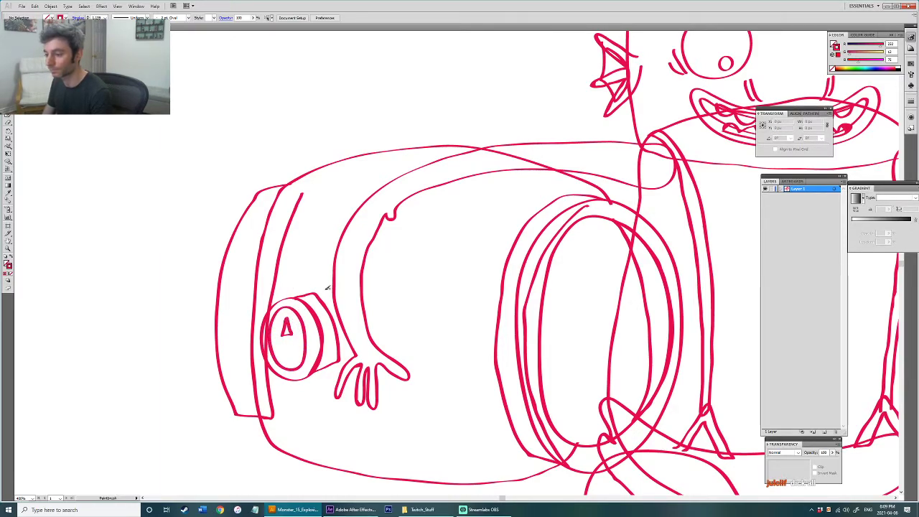
Step: Narrow the oval ring at the barrel's open end to about 112 px wide
scroll(309, 277, "down", 3)
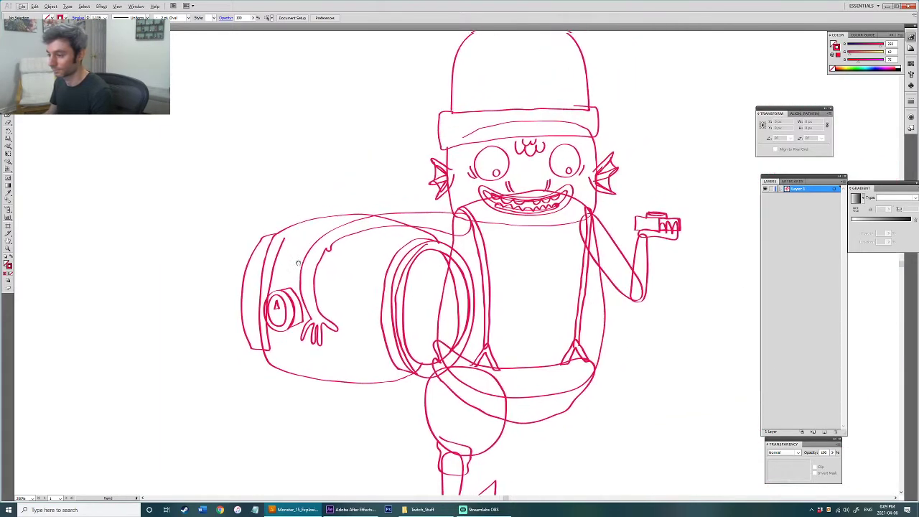
scroll(300, 277, "down", 1)
mouse_move(353, 326)
left_mouse_down()
mouse_move(335, 331)
mouse_move(351, 314)
left_mouse_up()
left_click(354, 330)
key("e")
key("ctrl+shift+b")
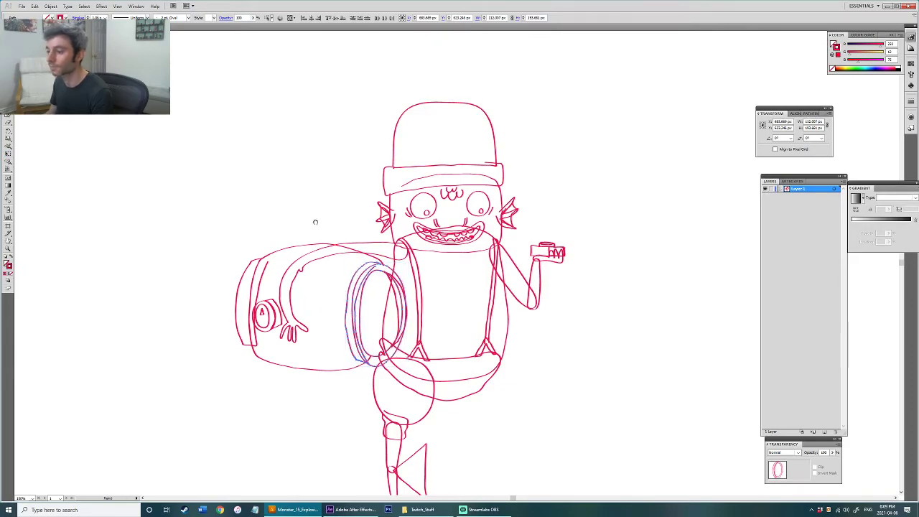
left_click_drag(314, 221, 334, 217)
left_click(336, 342)
Step: Draw a narrow curved band around the barrel between the round knob and the hand
scroll(366, 310, "down", 1)
left_click_drag(355, 281, 360, 306)
key("a")
scroll(377, 273, "up", 2)
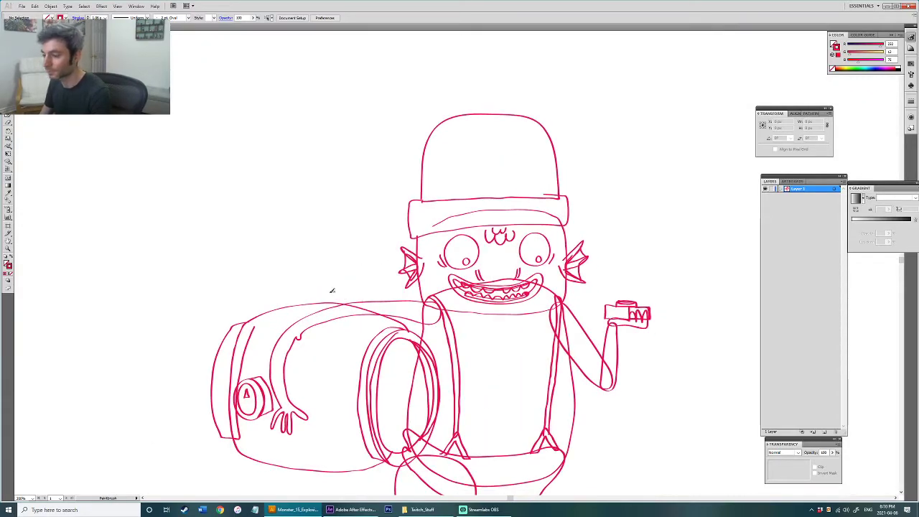
left_click_drag(260, 379, 292, 306)
key("ctrl+z")
left_click_drag(260, 379, 284, 307)
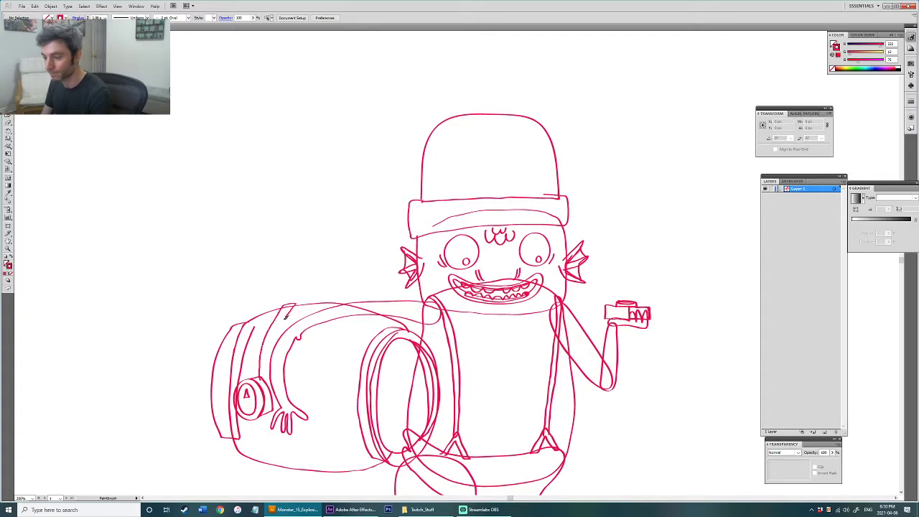
mouse_move(280, 440)
left_mouse_down()
mouse_move(292, 468)
mouse_move(268, 443)
left_mouse_up()
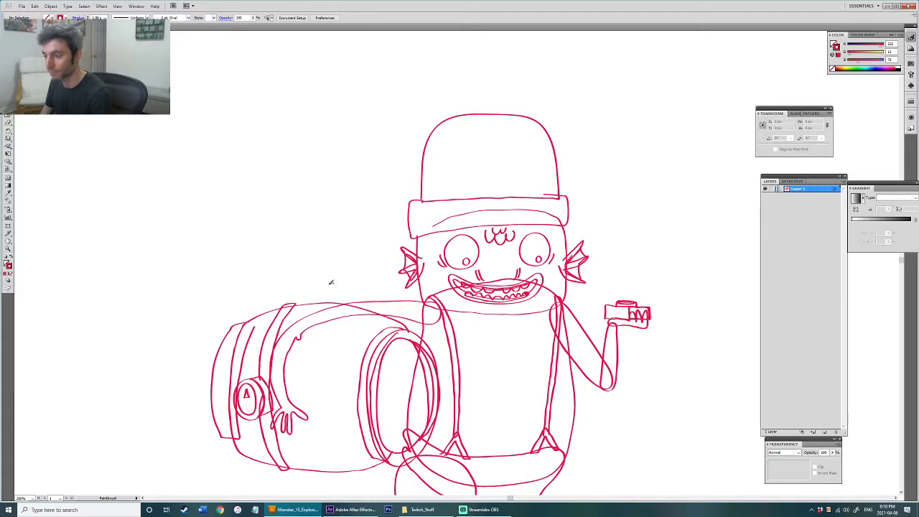
mouse_move(361, 308)
left_mouse_down()
mouse_move(380, 253)
mouse_move(402, 246)
mouse_move(341, 273)
mouse_move(362, 250)
mouse_move(418, 229)
mouse_move(448, 304)
mouse_move(364, 334)
left_mouse_up()
key("ctrl+z")
key("ctrl+z")
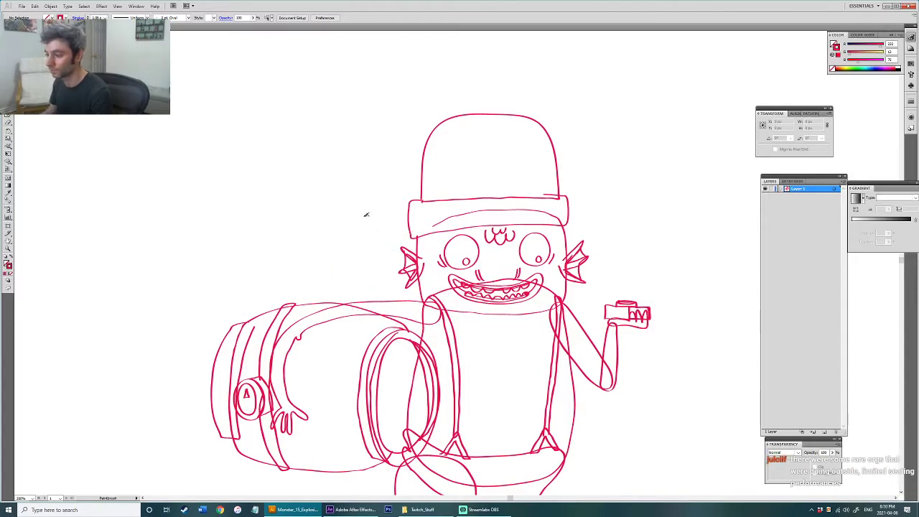
Step: Draw a tilted three-dimensional box above the barrel, with a front face, a narrow left side and a bottom face
left_click_drag(328, 208, 380, 268)
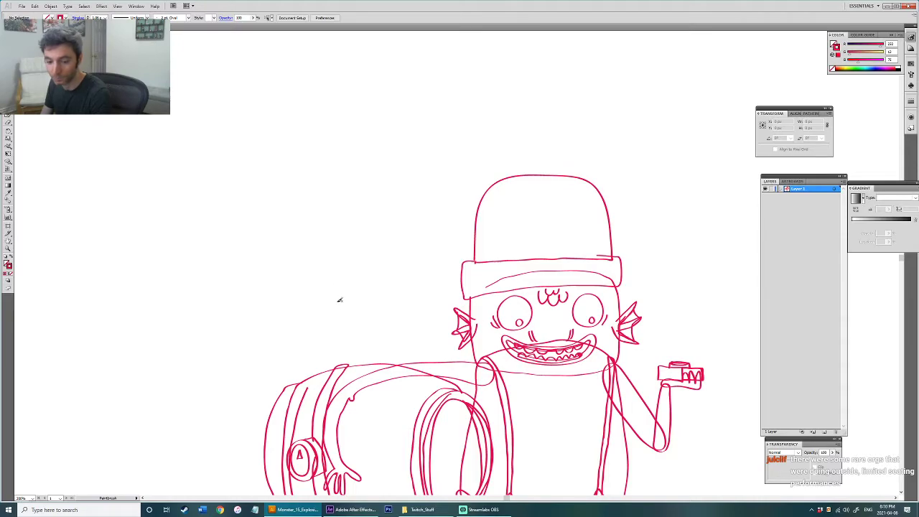
mouse_move(328, 291)
left_mouse_down()
mouse_move(381, 324)
mouse_move(400, 282)
mouse_move(343, 245)
mouse_move(318, 256)
mouse_move(347, 362)
mouse_move(359, 353)
left_mouse_up()
left_click_drag(342, 311, 328, 280)
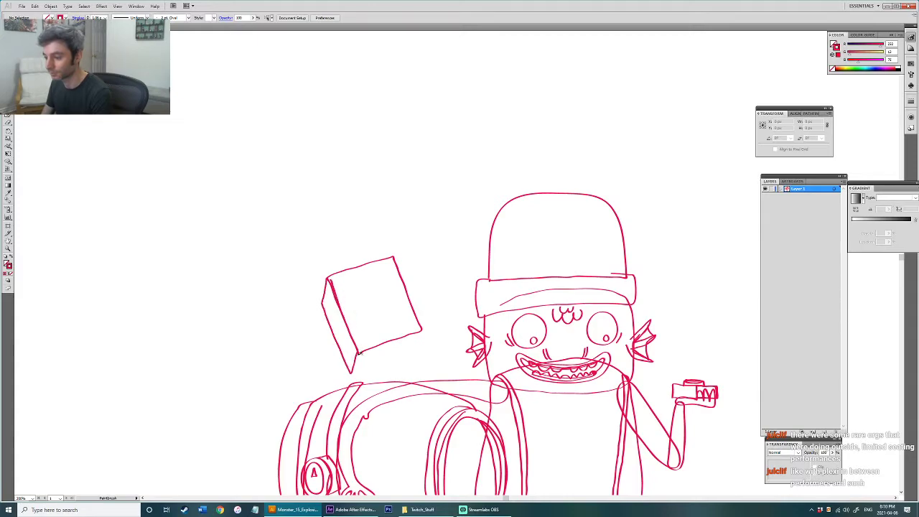
left_click_drag(353, 371, 404, 359)
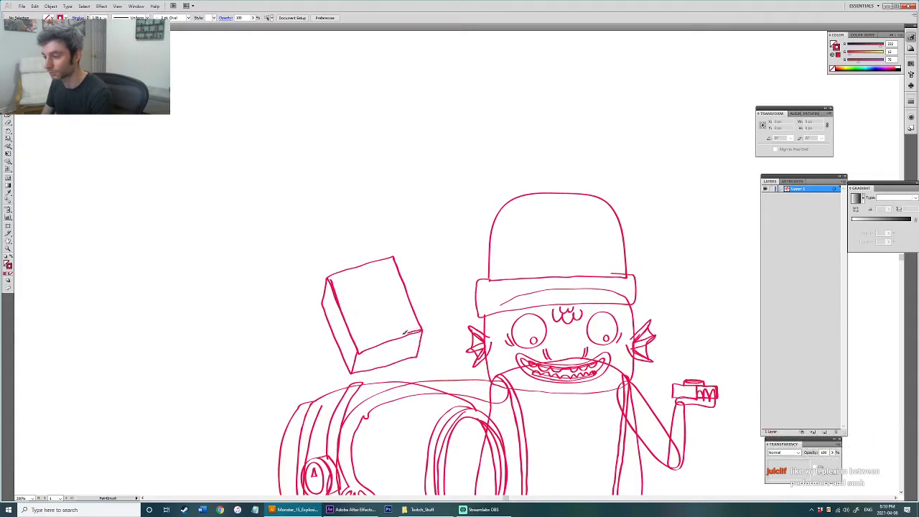
Step: Draw a slanted rod rising from the top of the box, capped by a long thin crossbar as a T-shaped handle
key("v")
mouse_move(350, 299)
left_mouse_down()
mouse_move(362, 317)
mouse_move(350, 250)
mouse_move(392, 319)
left_mouse_up()
mouse_move(349, 251)
left_mouse_down()
mouse_move(366, 247)
mouse_move(328, 245)
mouse_move(382, 230)
mouse_move(365, 247)
left_mouse_up()
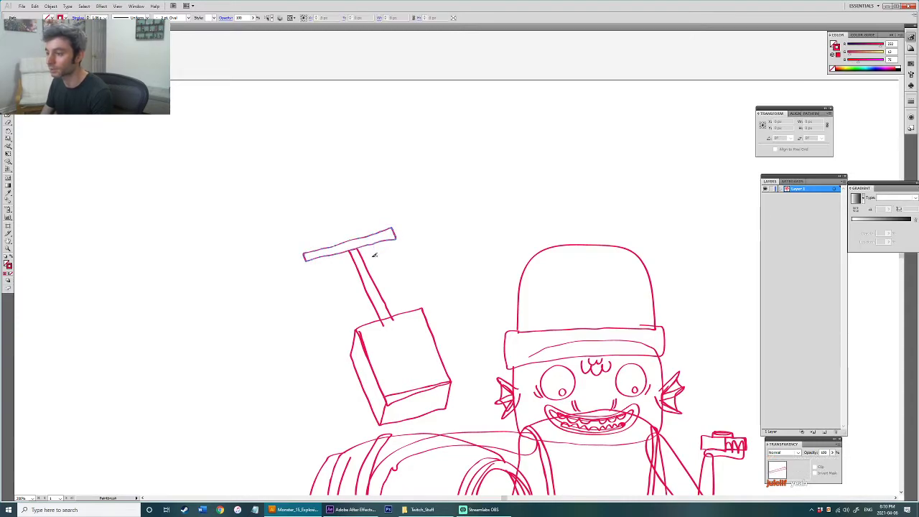
key("ctrl+shift+a")
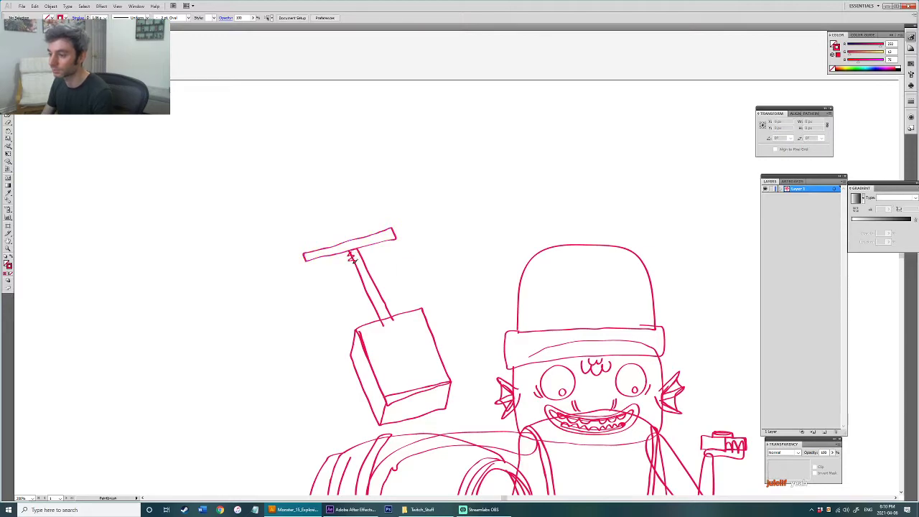
Step: Add zigzag teeth along the rod's left edge and a small oval at the left end of the crossbar
mouse_move(366, 290)
left_mouse_down()
mouse_move(382, 320)
mouse_move(357, 255)
left_mouse_up()
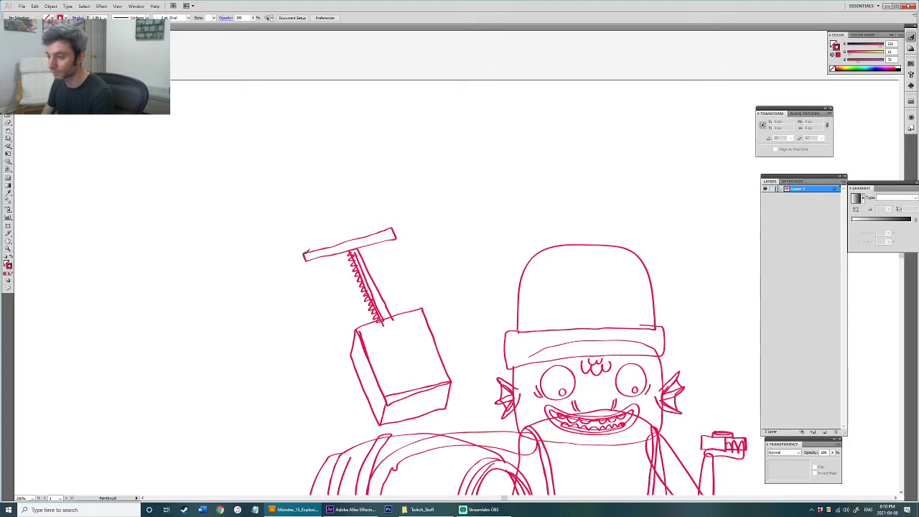
left_click_drag(303, 250, 310, 263)
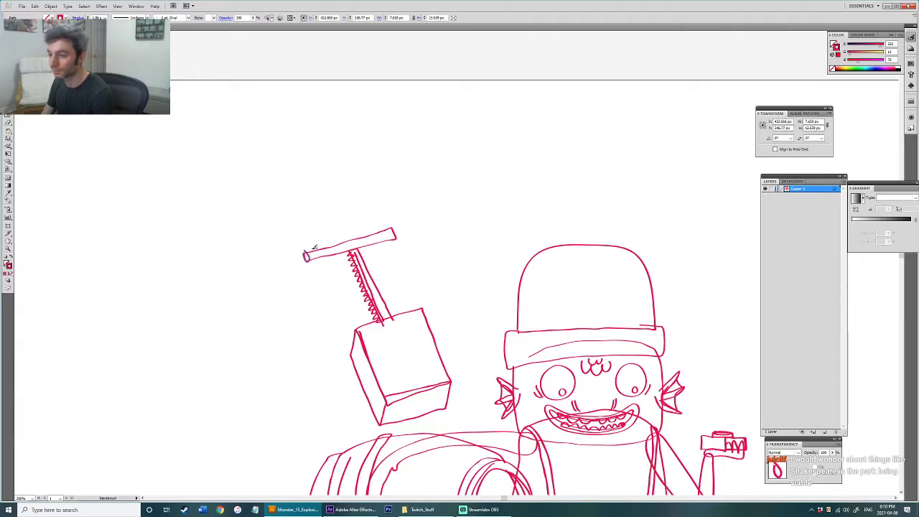
Step: Draw a spiky burst emblem with a pointed bottom on the front face of the plunger box
left_click(334, 238)
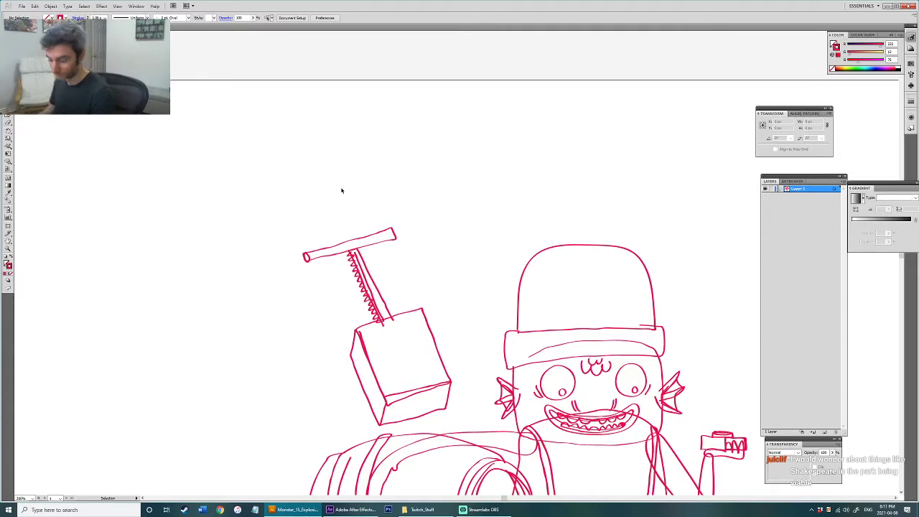
scroll(342, 194, "down", 3)
scroll(415, 314, "up", 2)
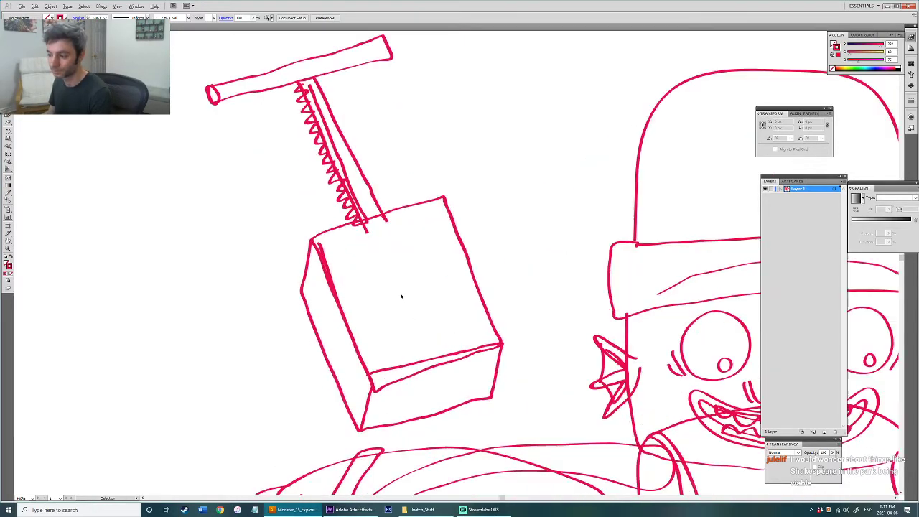
mouse_move(401, 354)
left_mouse_down()
mouse_move(380, 329)
mouse_move(369, 286)
mouse_move(405, 310)
mouse_move(416, 291)
mouse_move(438, 287)
mouse_move(416, 368)
left_mouse_up()
key("v")
left_click(439, 333)
scroll(463, 307, "down", 3)
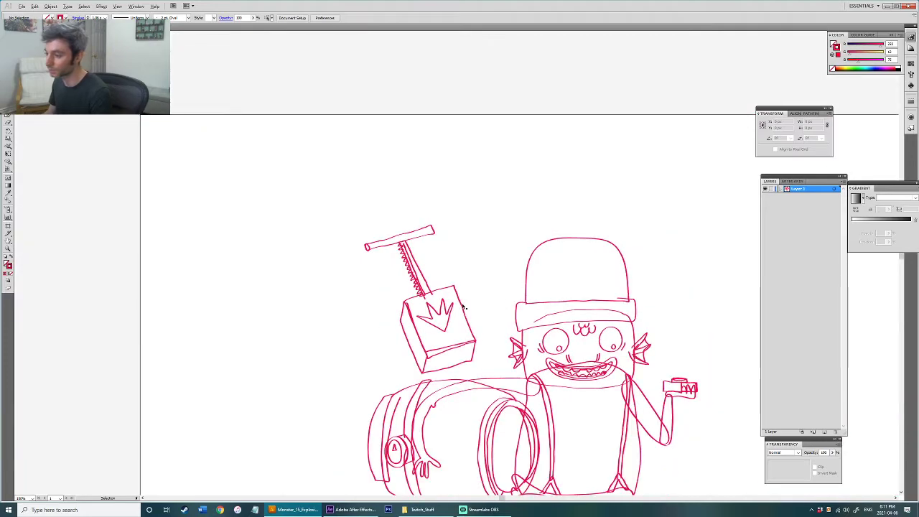
Step: Draw a round bomb body below the barrel, to the left of the monster's round upper leg
left_click_drag(463, 304, 372, 289)
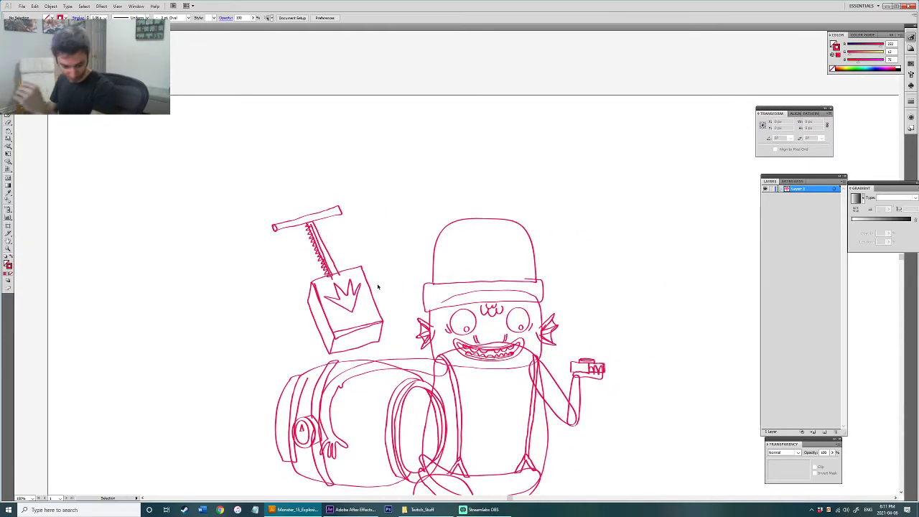
scroll(414, 260, "down", 5)
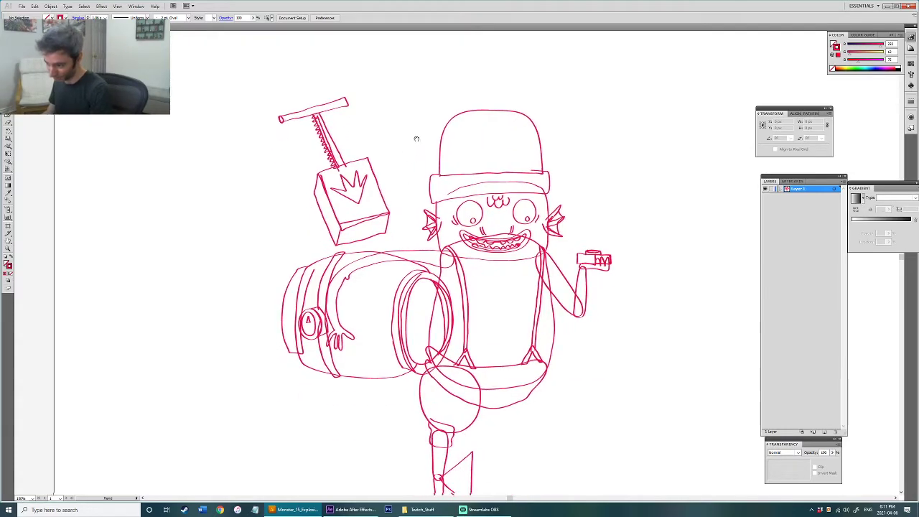
scroll(421, 329, "up", 1)
mouse_move(404, 384)
left_mouse_down()
mouse_move(422, 271)
mouse_move(402, 331)
mouse_move(409, 368)
left_mouse_up()
scroll(407, 266, "up", 2)
scroll(408, 269, "down", 1)
key("b")
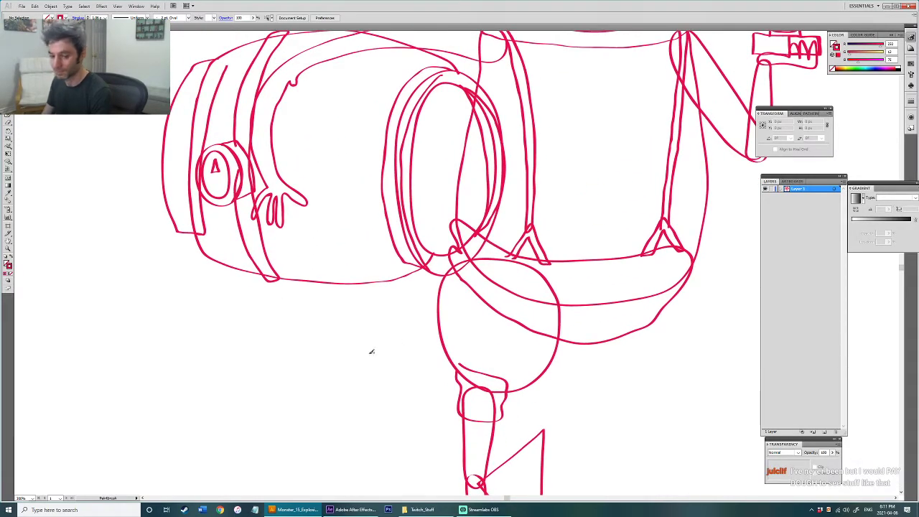
mouse_move(371, 317)
left_mouse_down()
mouse_move(319, 343)
mouse_move(400, 357)
left_mouse_up()
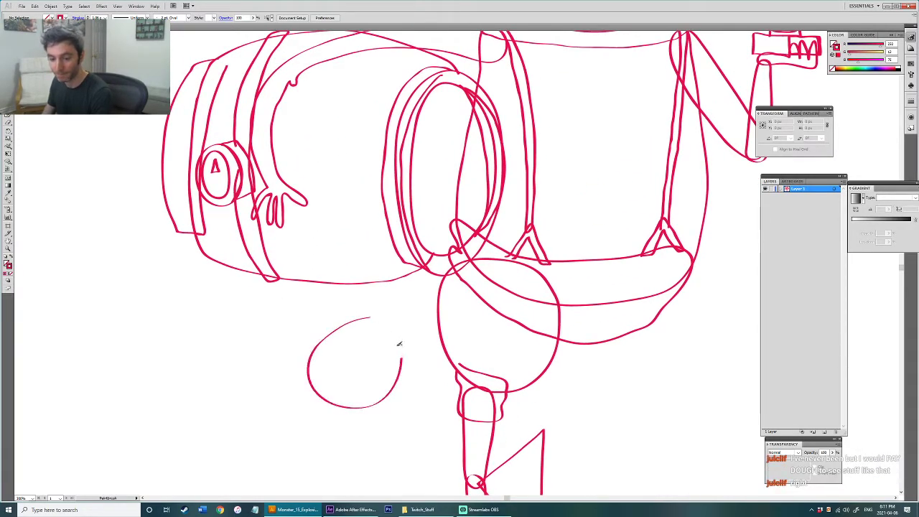
left_click(401, 363)
mouse_move(402, 357)
left_mouse_down()
mouse_move(372, 327)
mouse_move(382, 332)
mouse_move(331, 327)
mouse_move(364, 326)
mouse_move(319, 366)
mouse_move(352, 322)
mouse_move(386, 337)
mouse_move(389, 400)
mouse_move(398, 377)
mouse_move(355, 408)
mouse_move(313, 387)
left_mouse_up()
key("ctrl+shift+a")
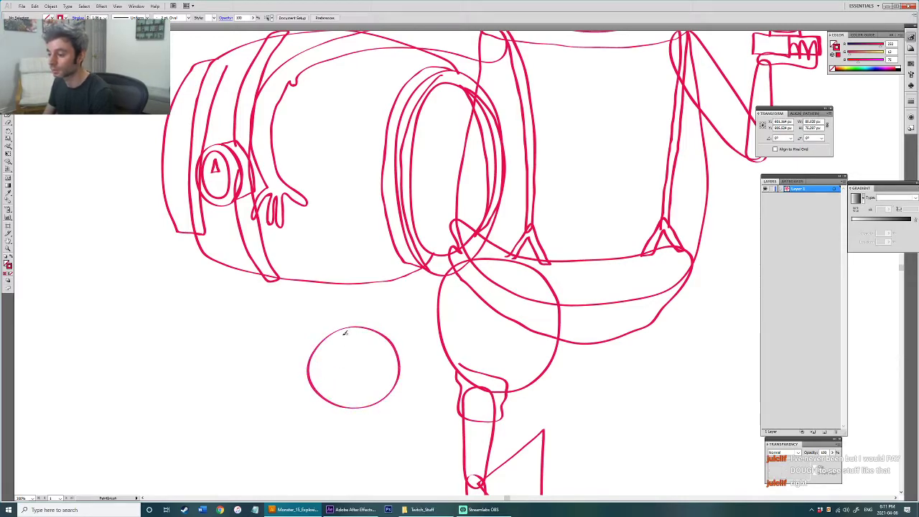
Step: Add a short tilted neck on top of the round bomb and a wavy double-lined fuse coming out of it
mouse_move(330, 337)
left_mouse_down()
mouse_move(336, 309)
mouse_move(357, 306)
mouse_move(355, 333)
left_mouse_up()
mouse_move(300, 293)
left_mouse_down()
mouse_move(331, 299)
mouse_move(342, 312)
mouse_move(338, 301)
mouse_move(293, 301)
left_mouse_up()
left_click(340, 314)
left_click(341, 313, "shift")
left_click_drag(341, 314, 345, 318)
left_click(382, 316)
left_click(310, 379)
key("b")
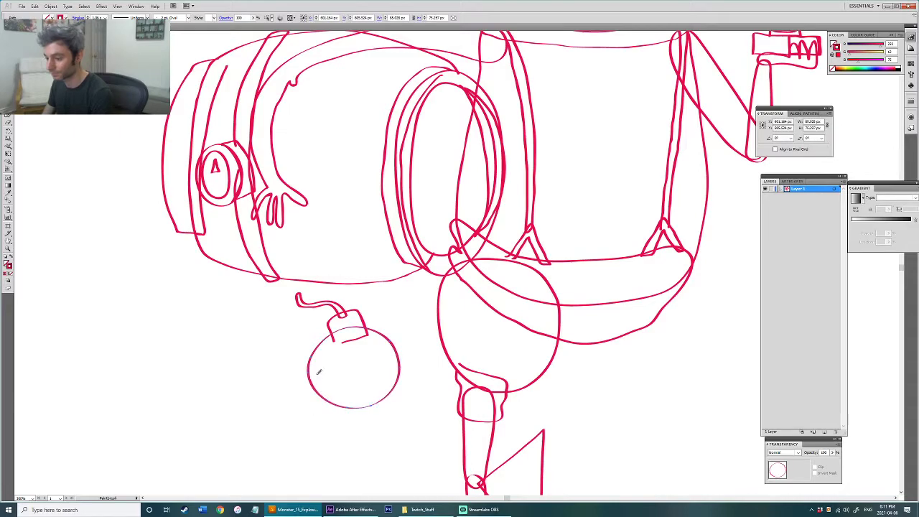
left_click(403, 368, "ctrl")
Step: Draw a tall narrow dynamite stick to the left of the bomb, with an oval top and a short fuse
left_click_drag(425, 332, 414, 353)
left_click_drag(498, 367, 399, 353)
left_click_drag(433, 398, 400, 333)
left_click_drag(318, 353, 526, 251)
left_click_drag(416, 299, 458, 386)
left_click_drag(383, 317, 406, 355)
scroll(395, 357, "up", 1)
mouse_move(356, 280)
left_mouse_down()
mouse_move(353, 391)
mouse_move(374, 394)
mouse_move(376, 359)
mouse_move(360, 340)
mouse_move(359, 403)
mouse_move(383, 402)
mouse_move(369, 267)
left_mouse_up()
key("ctrl+z")
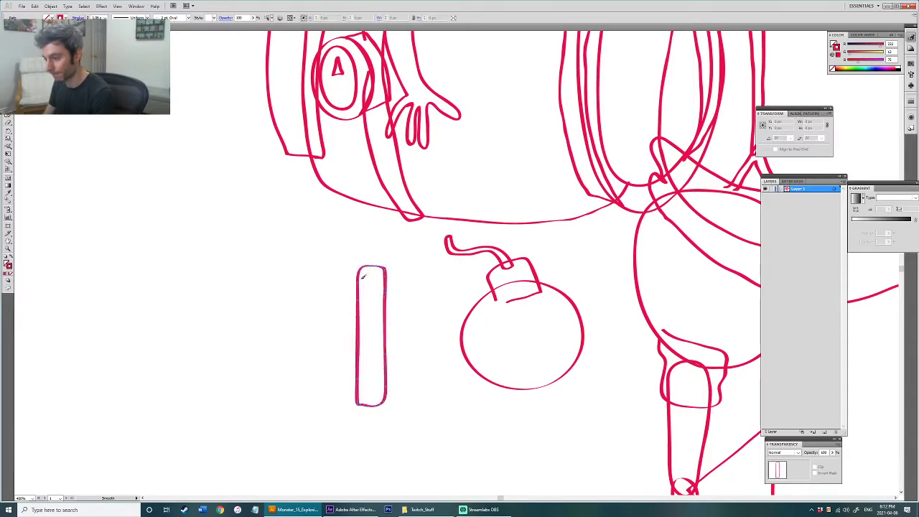
key("ctrl+shift+a")
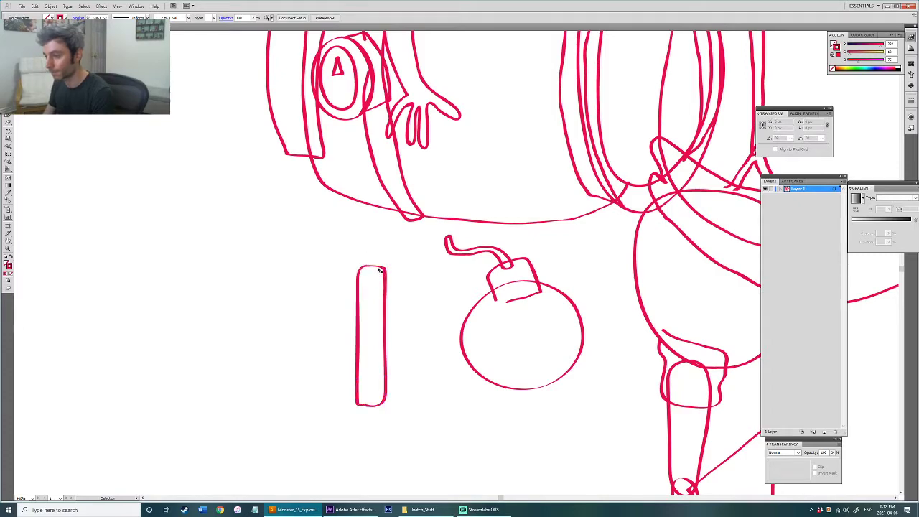
left_click_drag(373, 267, 368, 249)
key("ctrl+shift+a")
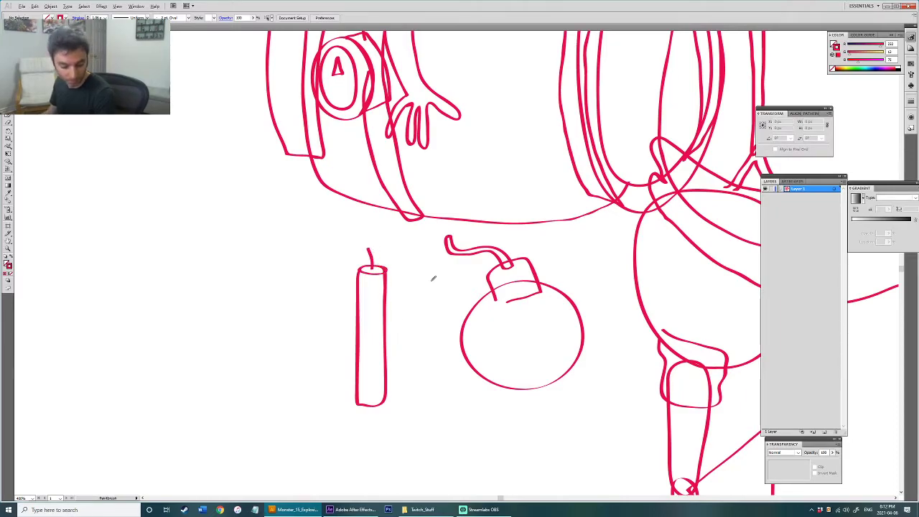
Step: Draw a thick, slightly tilted arrow outline pointing down, to the left of the dynamite stick
scroll(432, 278, "down", 2)
left_click_drag(427, 293, 327, 343)
scroll(323, 345, "up", 2)
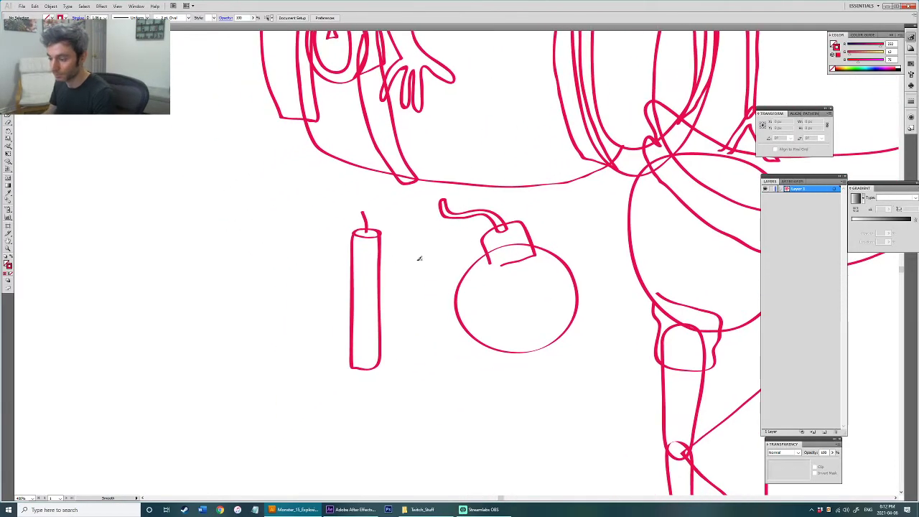
mouse_move(287, 234)
left_mouse_down()
mouse_move(300, 371)
mouse_move(277, 381)
mouse_move(307, 433)
left_mouse_up()
key("ctrl+z")
mouse_move(279, 238)
left_mouse_down()
mouse_move(299, 362)
mouse_move(282, 379)
mouse_move(329, 414)
mouse_move(349, 360)
mouse_move(338, 357)
mouse_move(330, 239)
mouse_move(323, 226)
mouse_move(277, 234)
left_mouse_up()
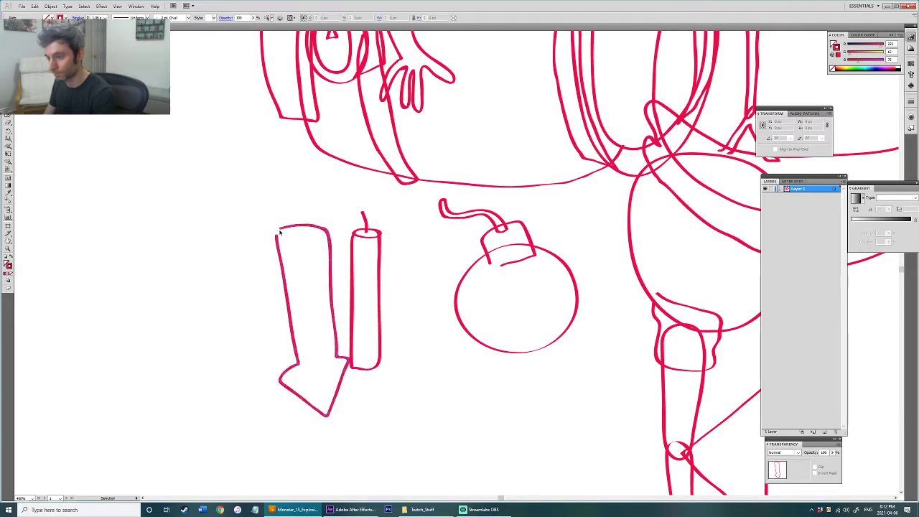
key("ctrl+shift+a")
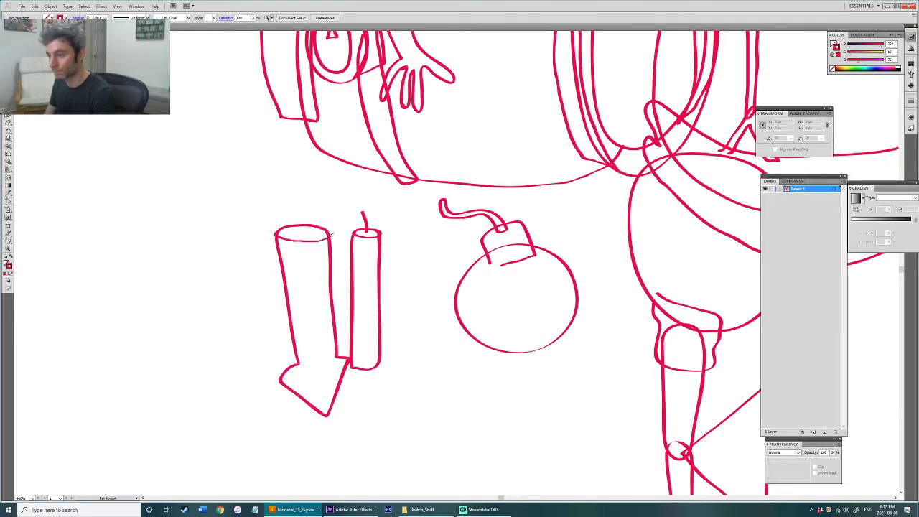
Step: Give the arrow volume with an oval top end and a curved line across the base of its pointed tip
left_click_drag(310, 225, 293, 238)
key("ctrl+shift+a")
key("ctrl+shift+a")
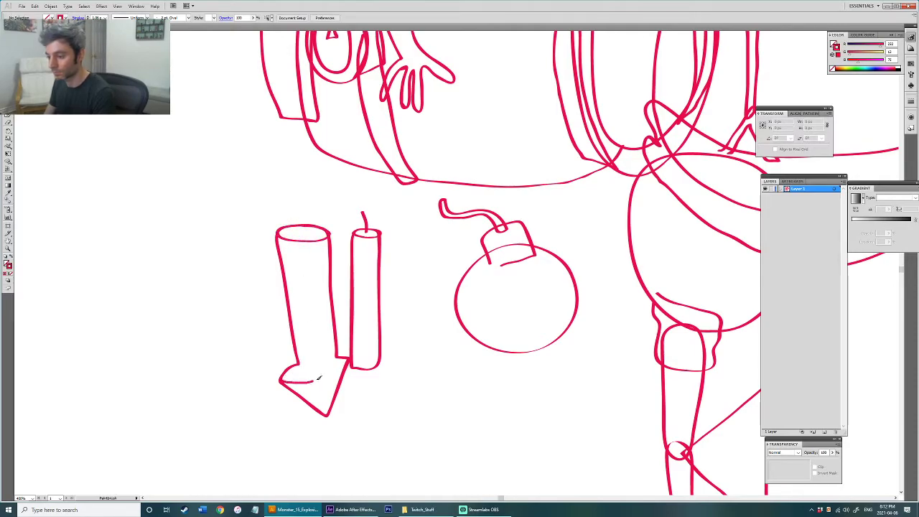
mouse_move(342, 364)
left_mouse_down()
mouse_move(308, 375)
mouse_move(351, 358)
left_mouse_up()
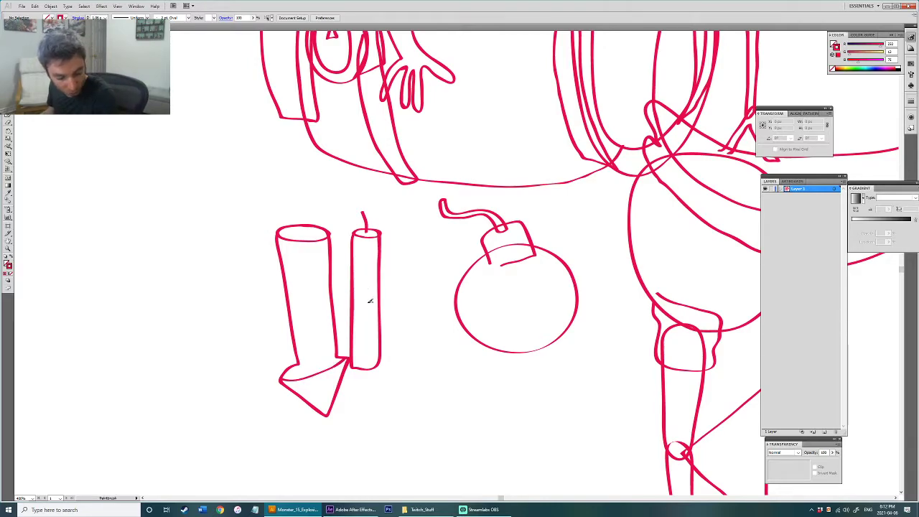
Step: Select the monster's head outline and both ear fins and swap their red stroke to a solid fill
scroll(369, 301, "down", 4)
scroll(579, 273, "down", 1)
left_click_drag(575, 274, 449, 311)
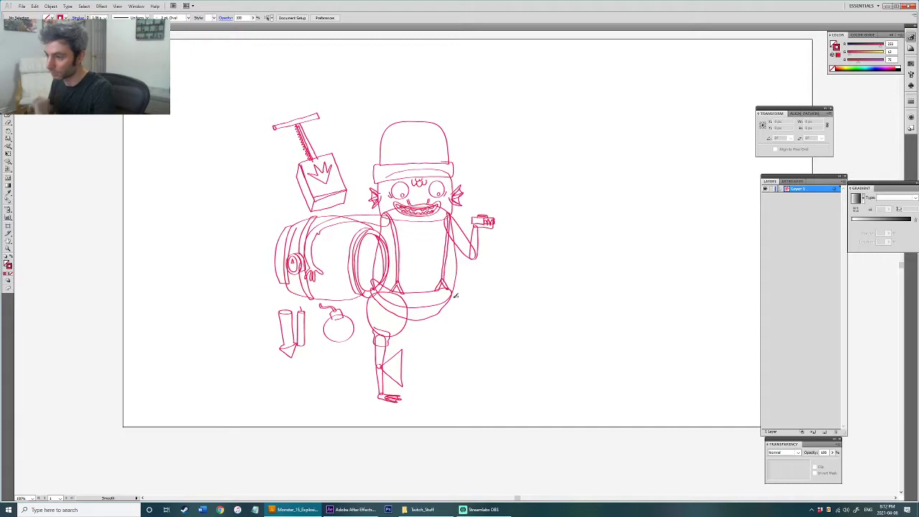
left_click_drag(422, 230, 425, 250)
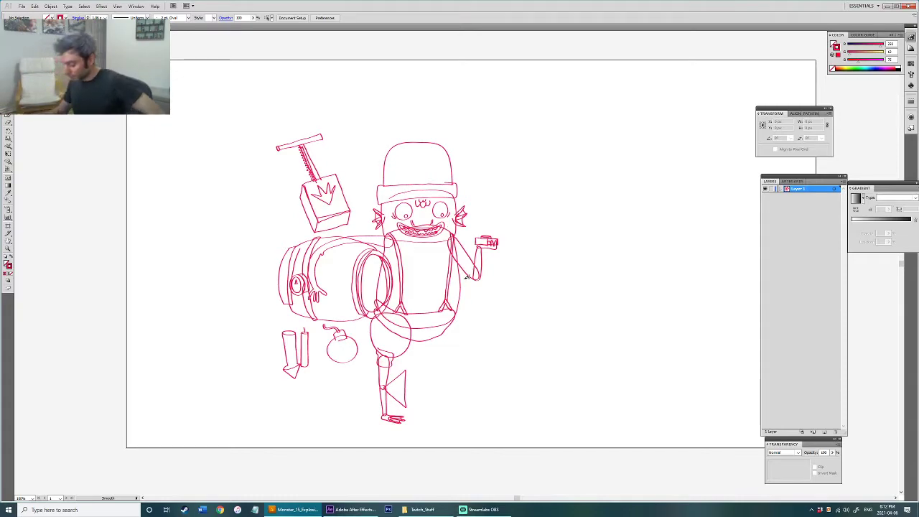
key("v")
scroll(452, 228, "up", 2)
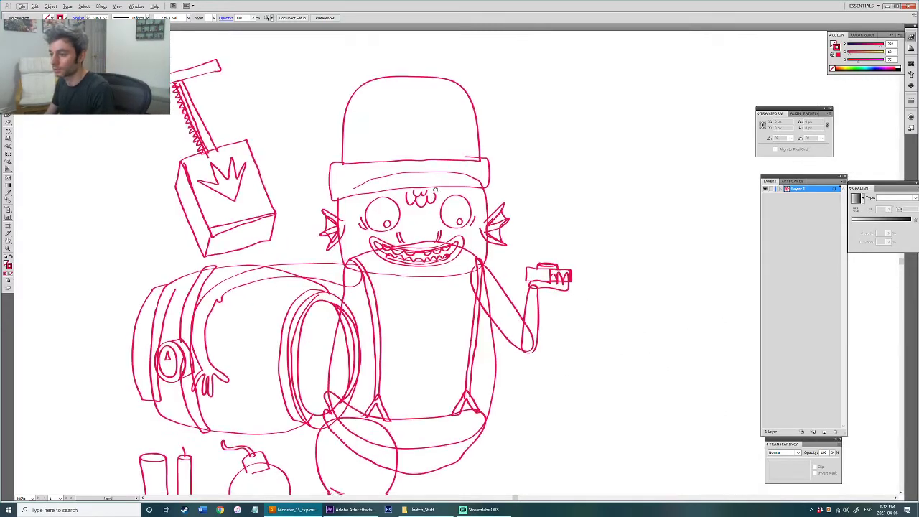
left_click(501, 183)
left_click(515, 188, "shift")
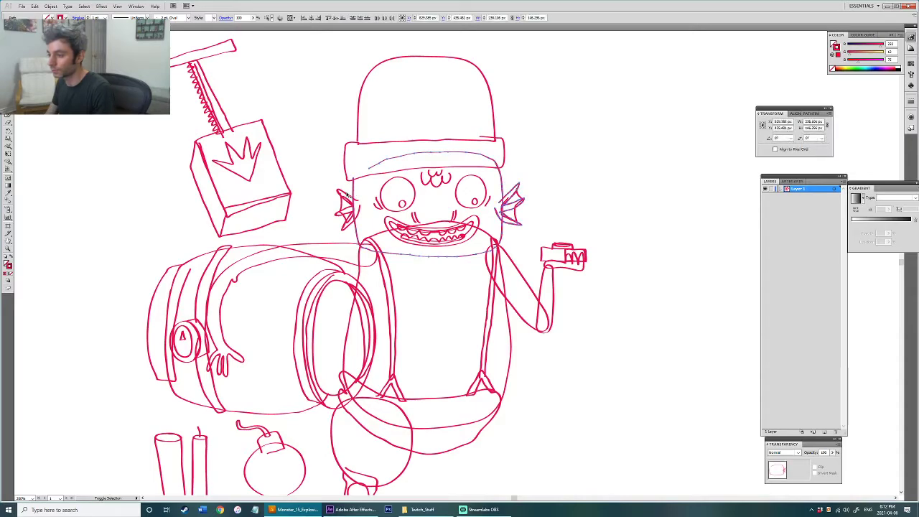
left_click(348, 195, "shift")
key("shift+x")
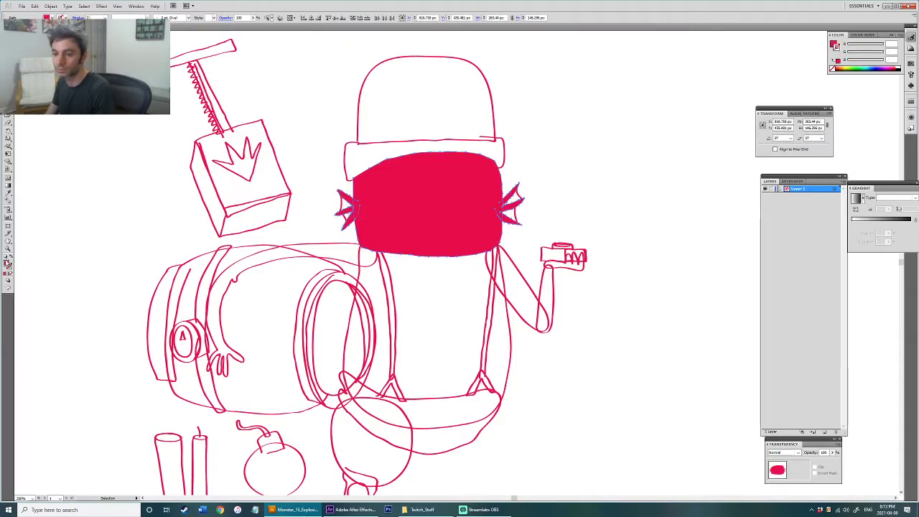
Step: Try a lime green fill (R 177, G 229, B 14) on the head and ear fins
double_click(8, 265)
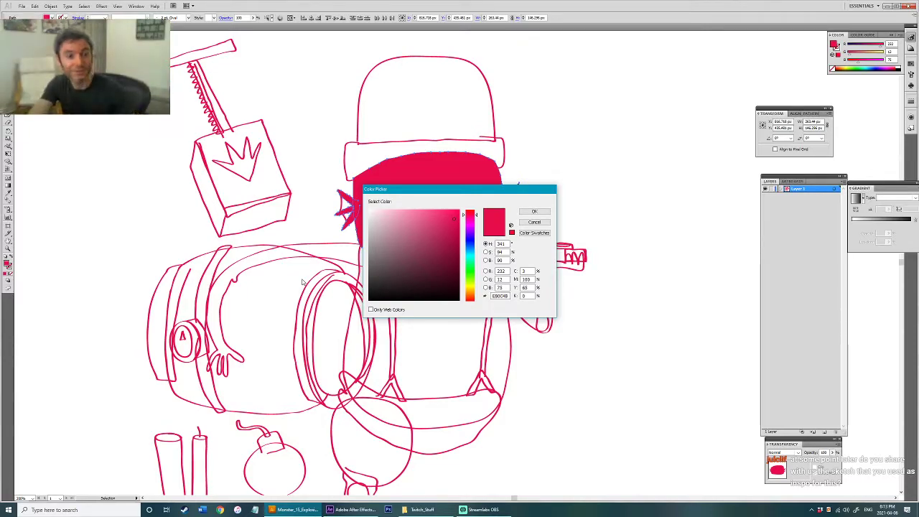
left_click(470, 280)
left_click_drag(474, 281, 475, 285)
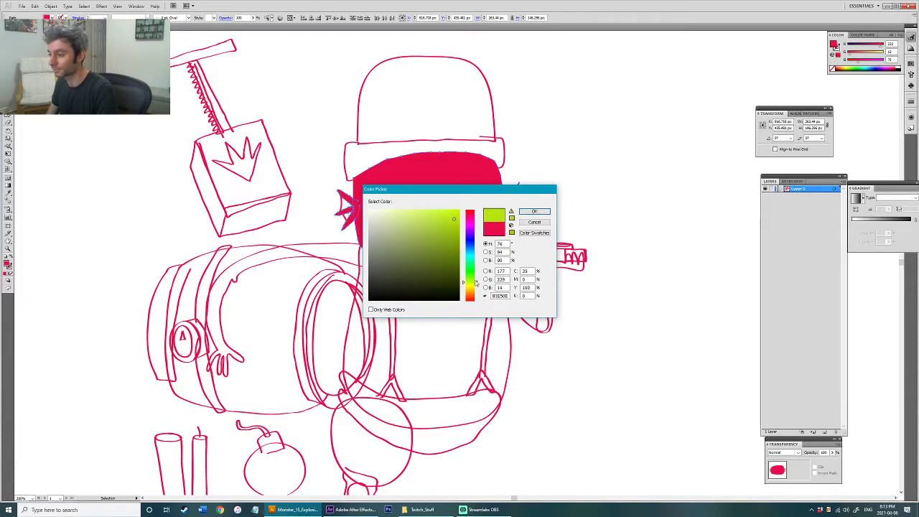
left_click(534, 211)
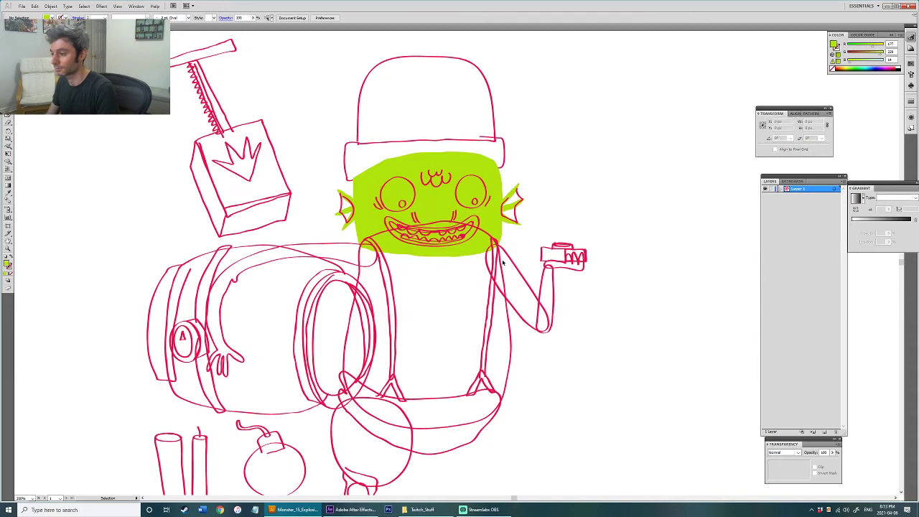
key("ctrl+z")
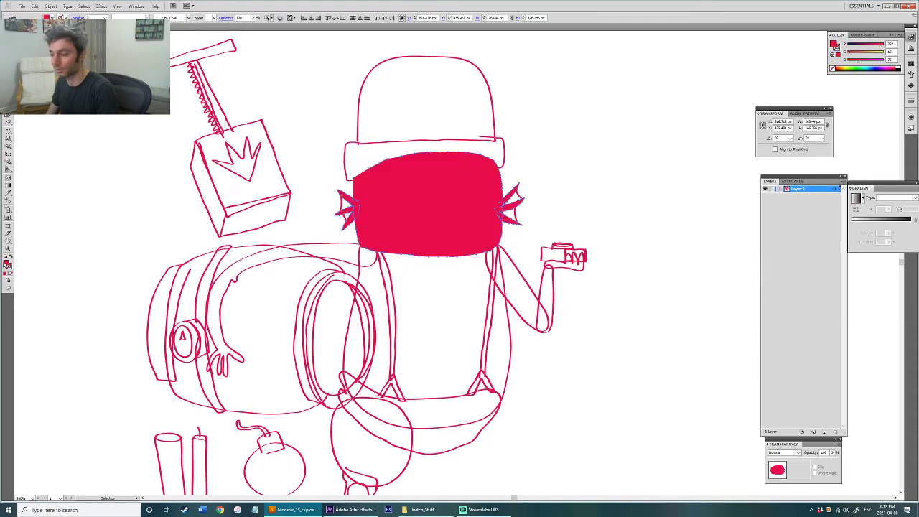
Step: Set the fill of the head and ear fins to a muted, slightly bluish green
double_click(7, 265)
mouse_move(470, 291)
left_mouse_down()
mouse_move(471, 255)
mouse_move(477, 267)
left_mouse_up()
left_click_drag(442, 234, 411, 226)
left_click(474, 262)
left_click_drag(474, 262, 476, 275)
left_click(535, 213)
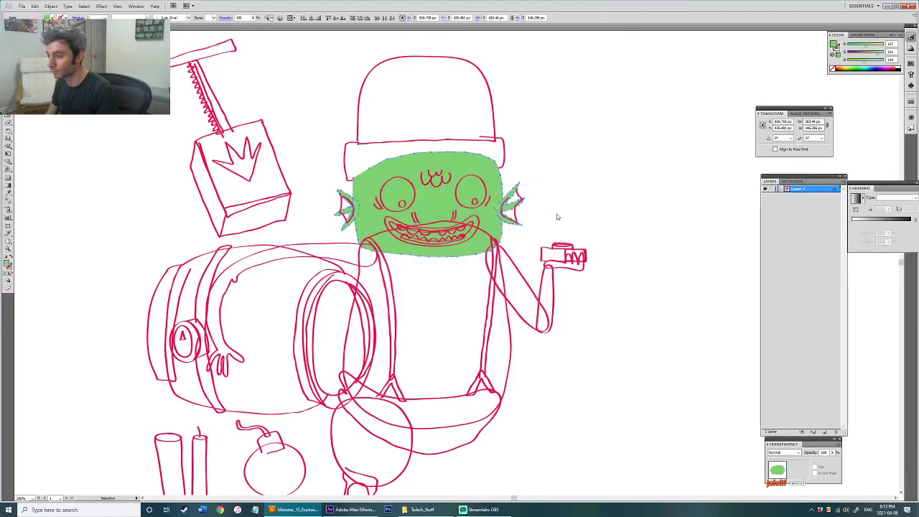
double_click(8, 264)
left_click_drag(410, 226, 417, 225)
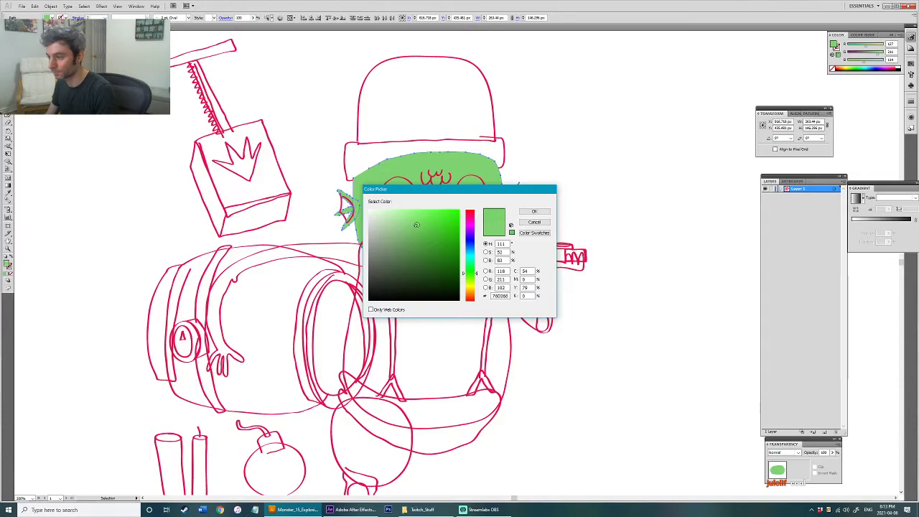
left_click(537, 221)
double_click(9, 264)
left_click(537, 212)
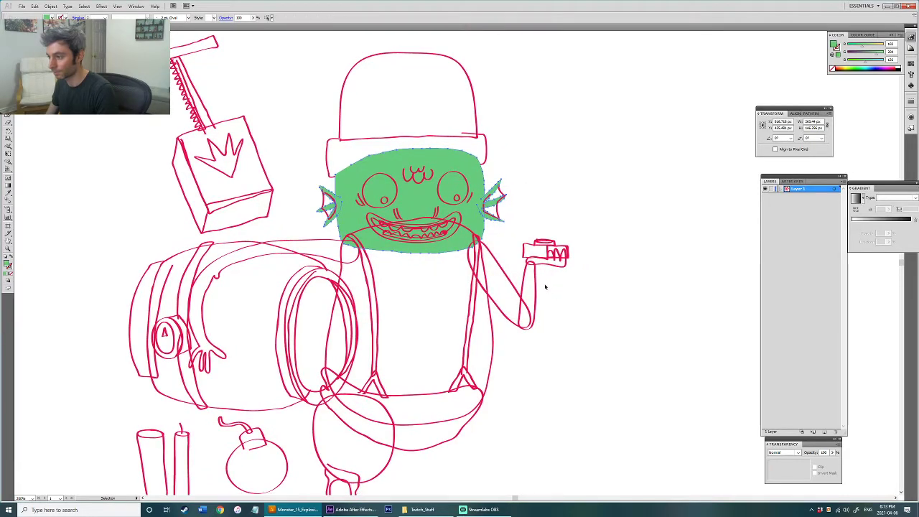
Step: Copy the head's green fill onto the raised arm and the torso
left_click(534, 288)
key("i")
left_click(471, 224)
key("v")
left_click(488, 370)
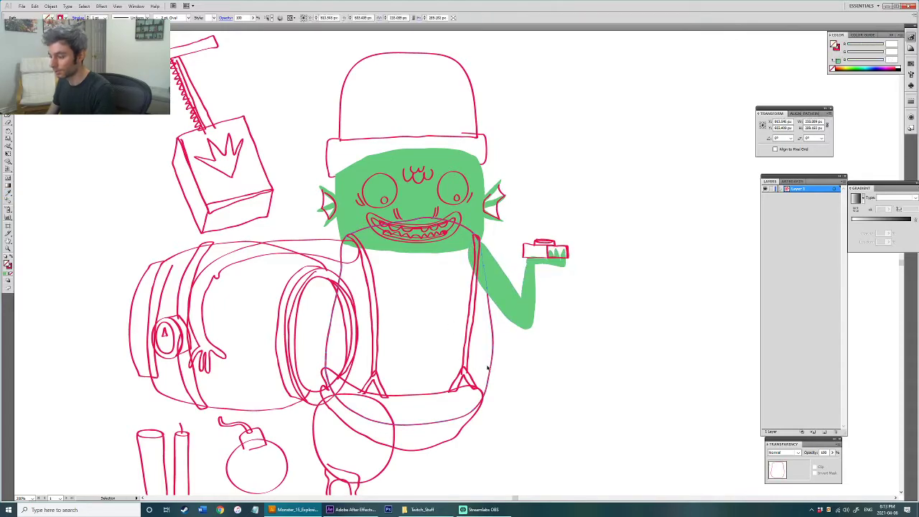
key("i")
left_click(509, 291)
key("v")
left_click_drag(516, 372, 528, 364)
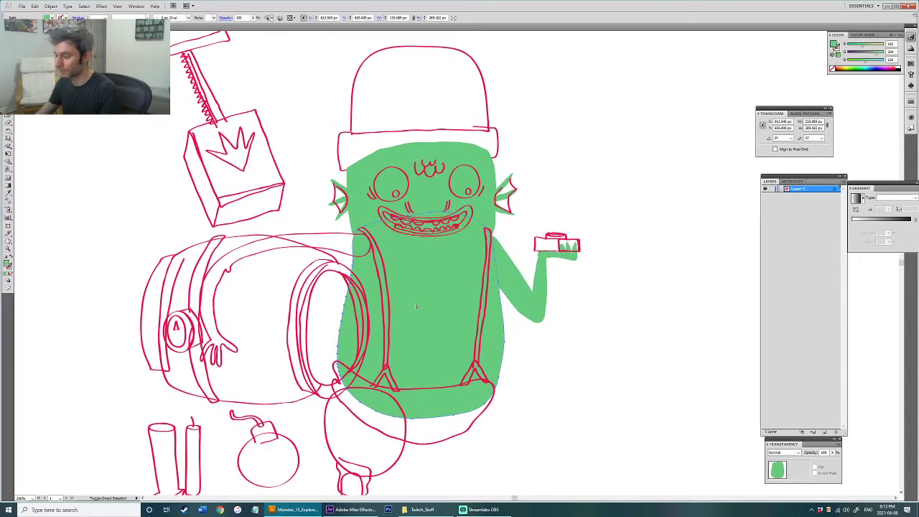
Step: Fill the lower leg and foot with the torso's green
left_click(586, 404)
scroll(554, 265, "down", 5)
left_click_drag(353, 409, 379, 441)
key("i")
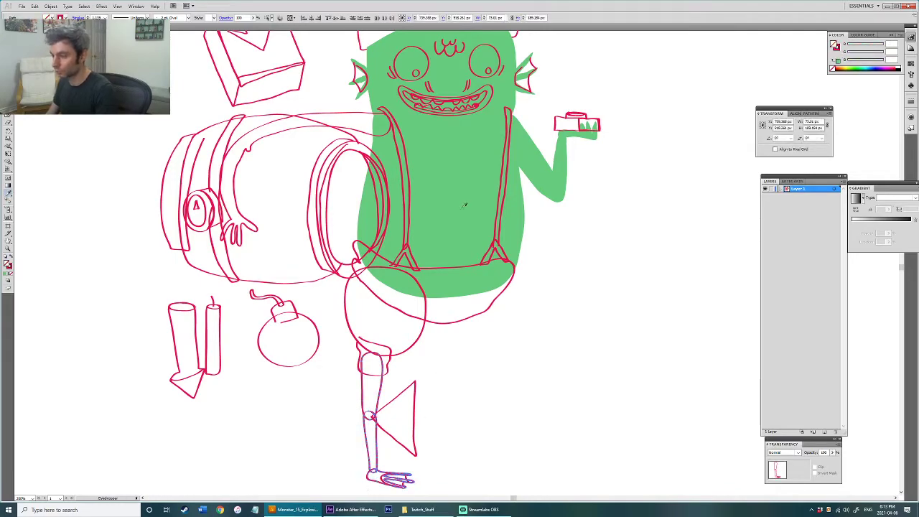
left_click(464, 206)
key("v")
Step: Fill the arm and hand wrapped around the barrel with the torso's green
left_click(477, 372)
left_click_drag(256, 237, 271, 270)
left_click_drag(261, 255, 280, 272)
key("i")
left_click(486, 218)
key("v")
Step: Turn the outlines of the shorts and the bent thigh into solid fills by swapping stroke and fill
left_click(583, 346)
scroll(574, 295, "down", 1)
left_click_drag(576, 295, 552, 312)
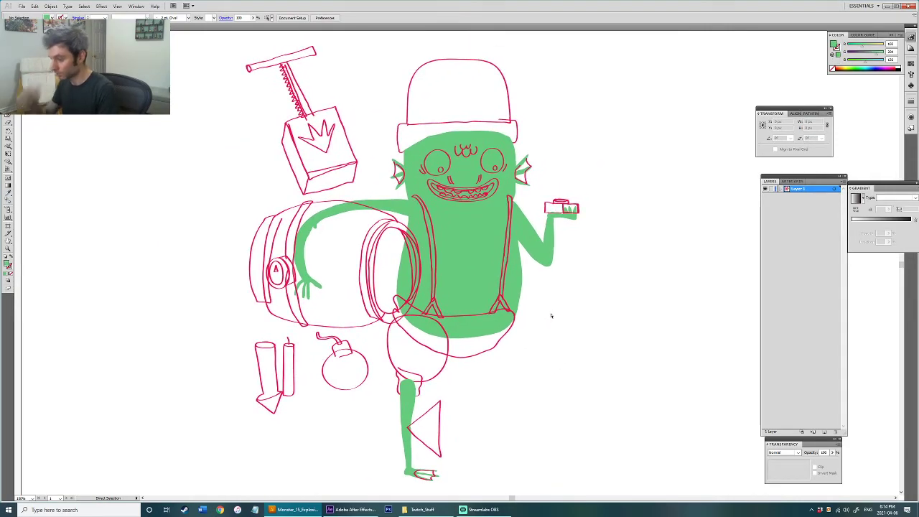
left_click_drag(414, 475, 421, 483)
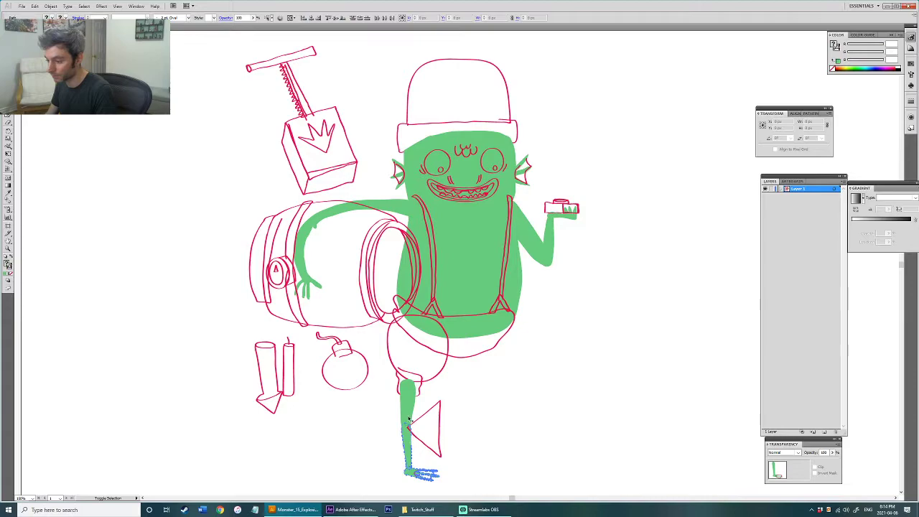
left_click_drag(468, 378, 436, 356)
left_click(403, 370, "shift")
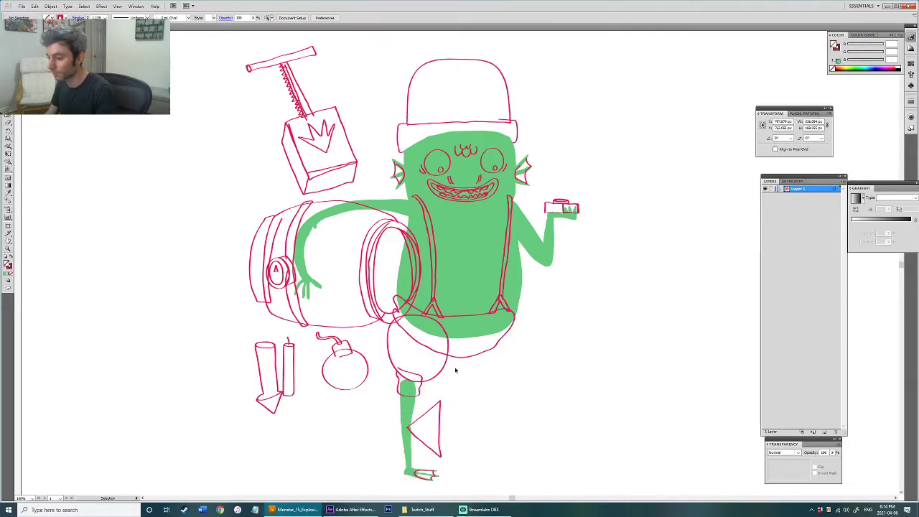
key("shift+x")
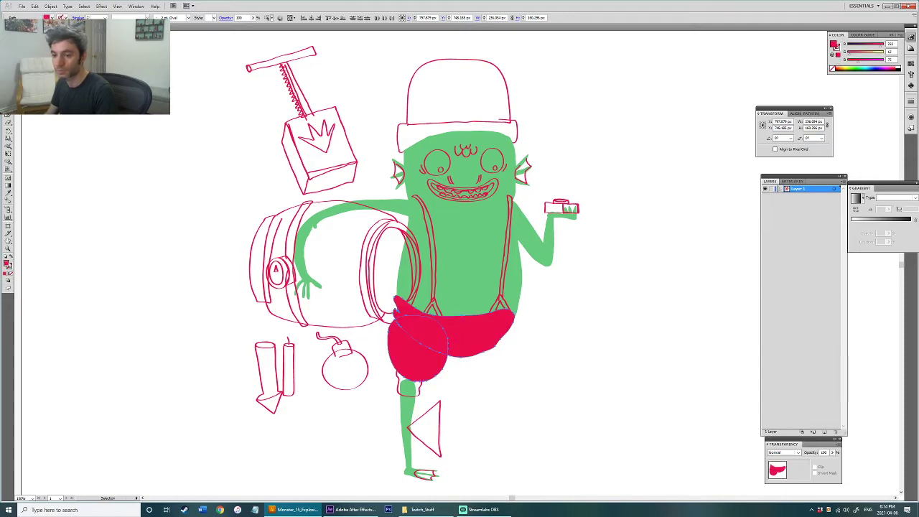
Step: Set the fill of the shorts and thigh to a muted brown, RGB 117, 97, 57
double_click(9, 263)
mouse_move(471, 298)
left_mouse_down()
mouse_move(473, 288)
mouse_move(474, 295)
left_mouse_up()
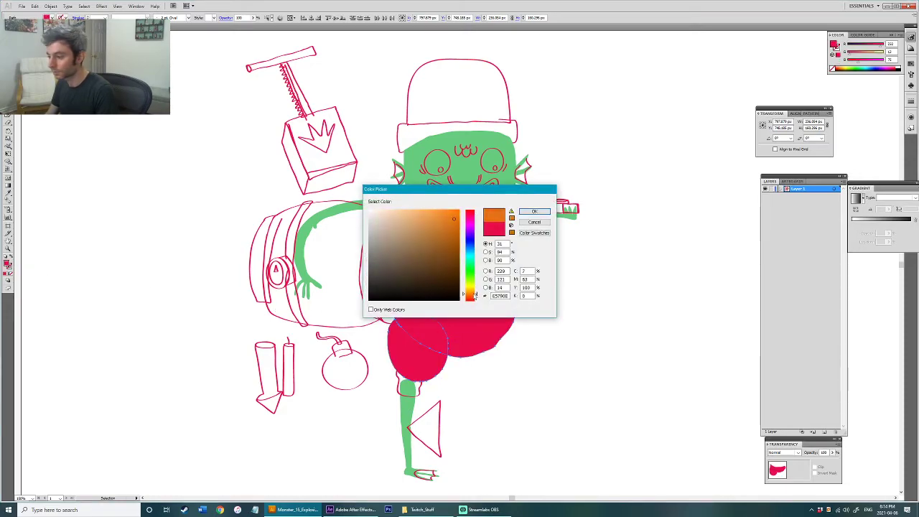
left_click_drag(449, 222, 411, 255)
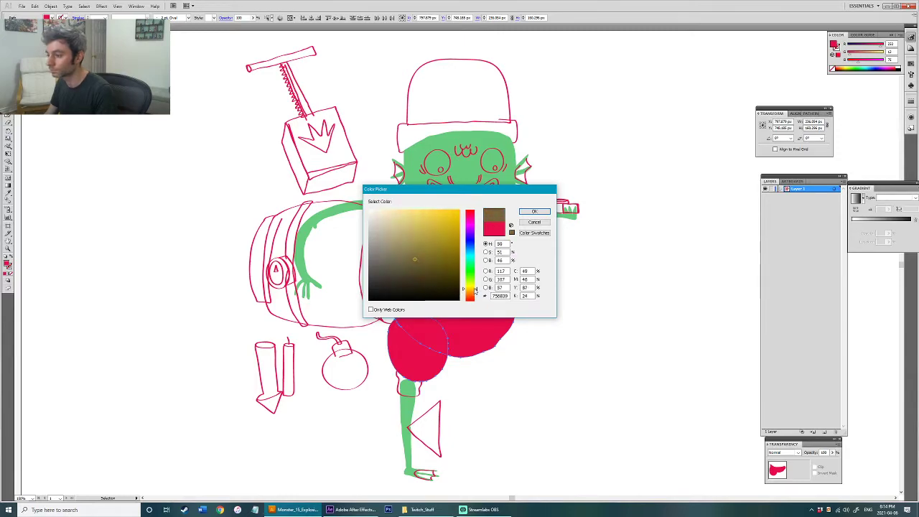
left_click(543, 213)
left_click(589, 336)
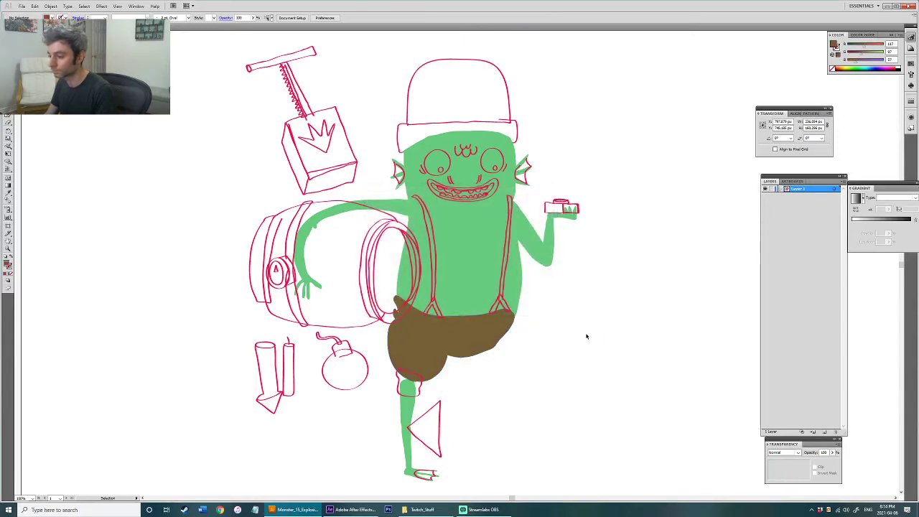
Step: Fill both suspenders, including their forked ends, with the shorts' brown
left_click_drag(579, 326, 546, 332)
left_click(471, 316)
left_click(405, 313, "shift")
left_click(403, 314, "shift")
left_click(449, 298, "shift")
left_click(467, 297, "shift")
left_click(402, 283, "shift")
key("i")
left_click(402, 338)
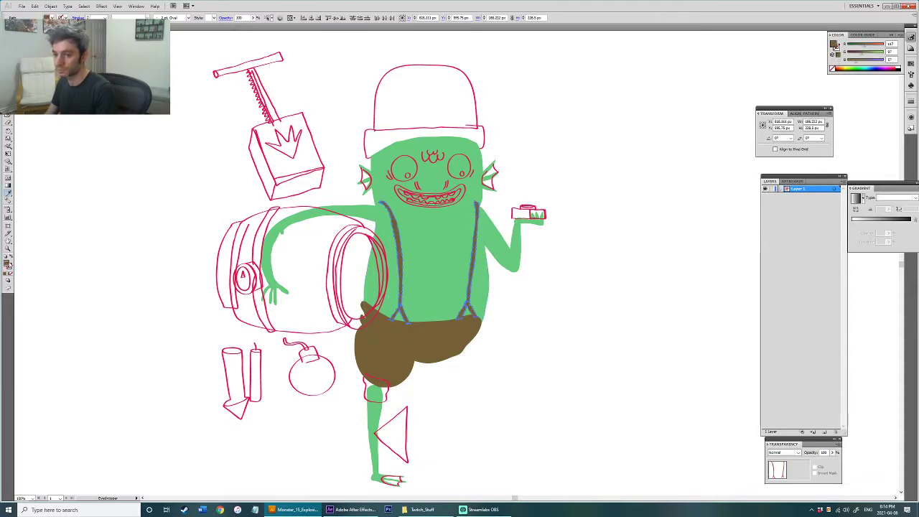
Step: Darken the suspenders' fill to a very dark brown, about RGB 63, 51, 29
double_click(8, 264)
left_click_drag(412, 261, 417, 278)
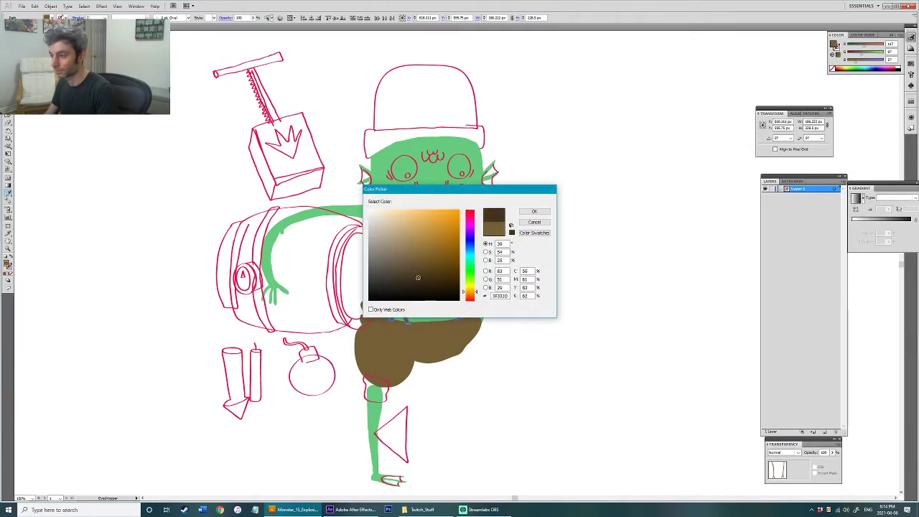
left_click(534, 211)
Step: Turn the outlines of the hat's crown and brim into solid fills and bring them to the front
scroll(489, 174, "up", 1)
left_click_drag(461, 160, 459, 158)
key("shift+x")
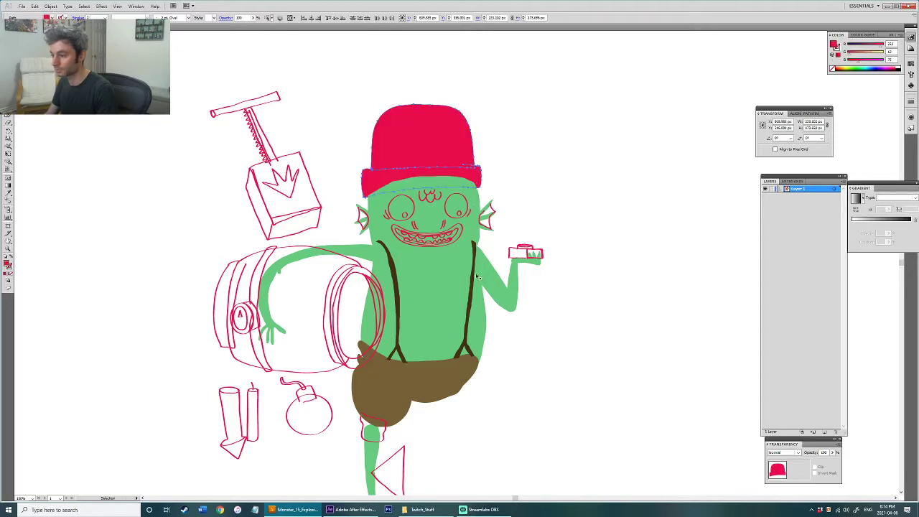
key("ctrl+shift+bracketright")
Step: Squash the hat's crown vertically with Free Transform so it sits lower above the brim
left_click(507, 164)
left_click(464, 134)
key("e")
left_click_drag(475, 106, 480, 138)
key("v")
left_click(504, 148)
Step: Fill the hat's crown and brim with a muted olive, RGB 168, 168, 93
left_click(468, 161)
key("i")
left_click(400, 392)
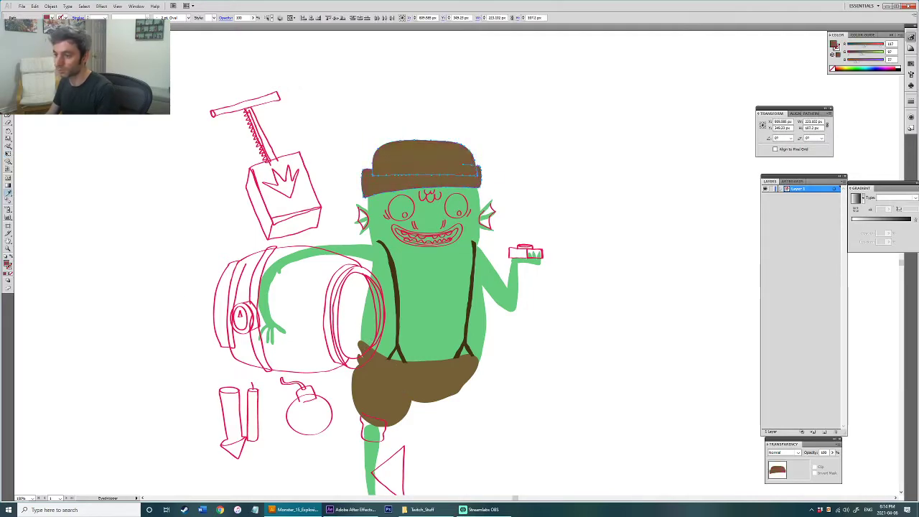
double_click(8, 265)
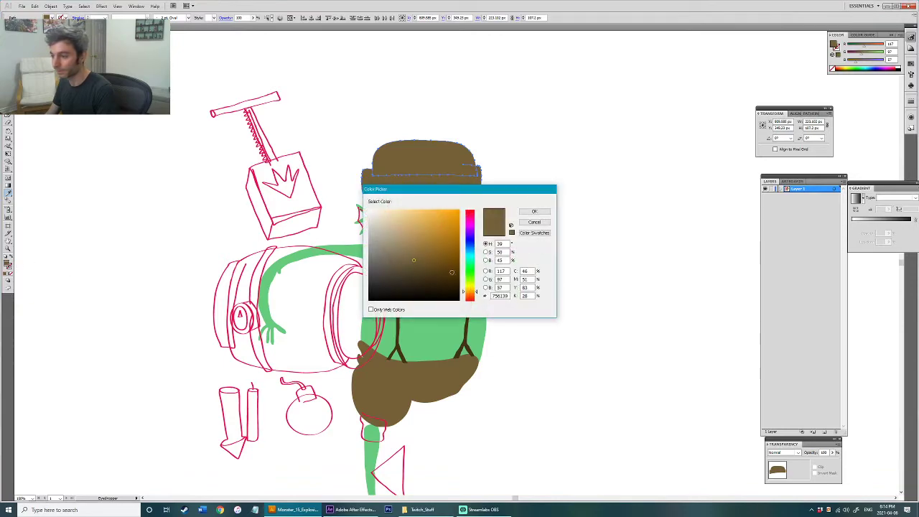
left_click_drag(468, 289, 468, 286)
left_click(432, 250)
left_click_drag(436, 248, 411, 241)
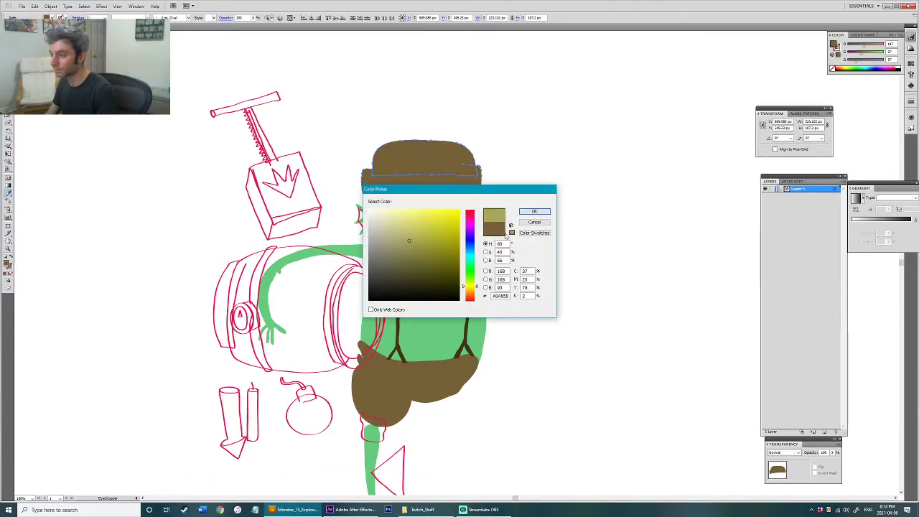
left_click(534, 211)
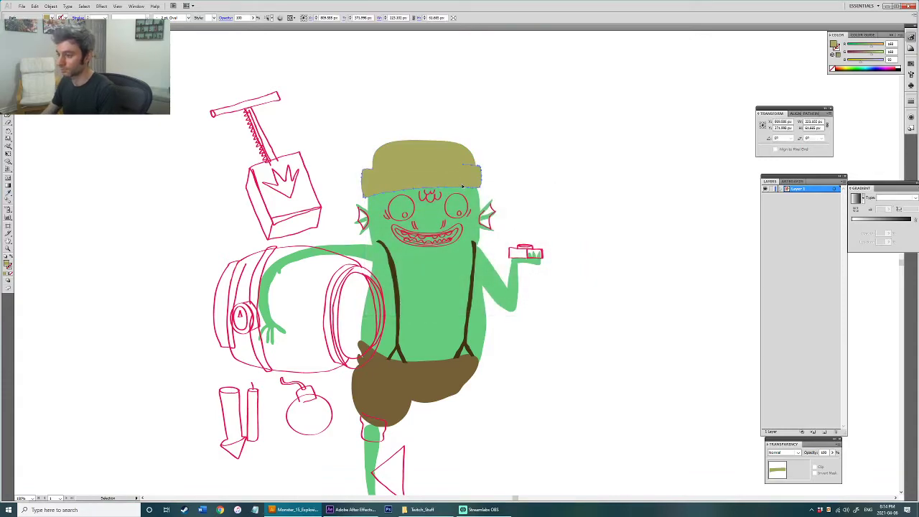
Step: Set the fill of the hat's brim to a slightly darker olive than the crown
double_click(6, 263)
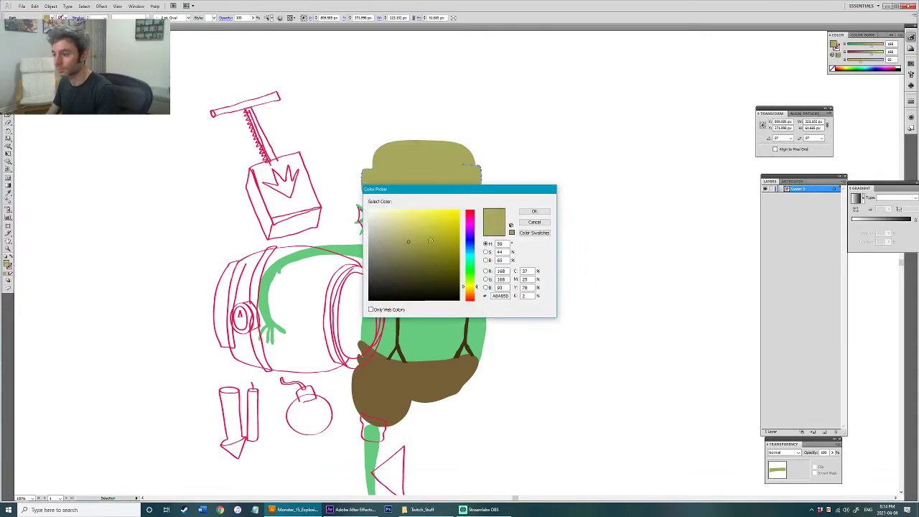
left_click_drag(408, 243, 409, 247)
left_click(533, 213)
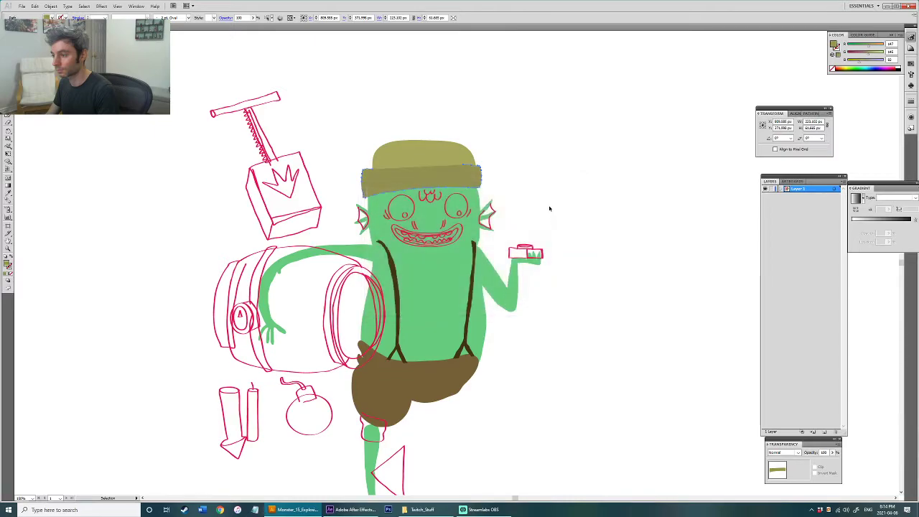
left_click(617, 199)
Step: Touch up the upper edge of the hat's brim with a short brush stroke near its end
left_click(452, 173)
key("b")
left_click_drag(464, 164, 476, 165)
left_click(528, 224, "ctrl")
Step: Turn both eye outlines into solid shapes and fill them with bright yellow, RGB 255, 243, 18
left_click(466, 198)
left_click(413, 204, "shift")
key("shift+x")
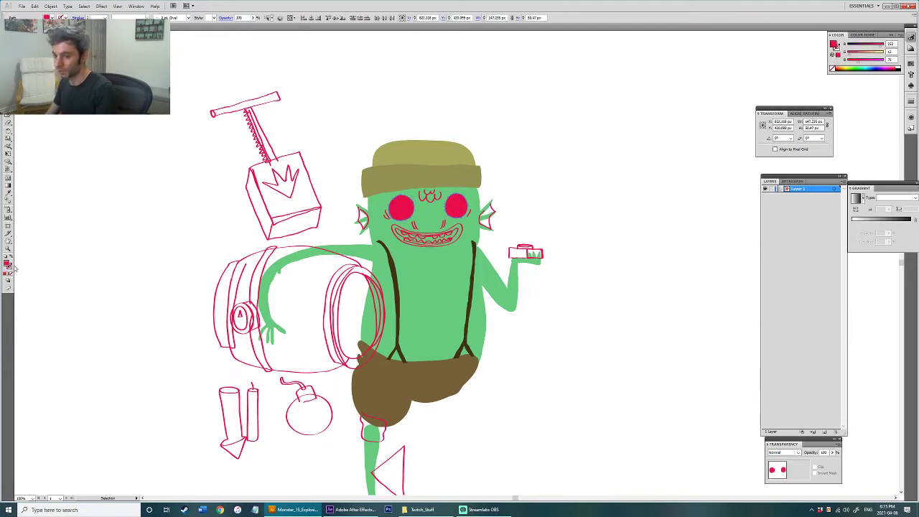
double_click(8, 265)
left_click(471, 287)
left_click(454, 221)
left_click(535, 211)
key("ctrl+shift+a")
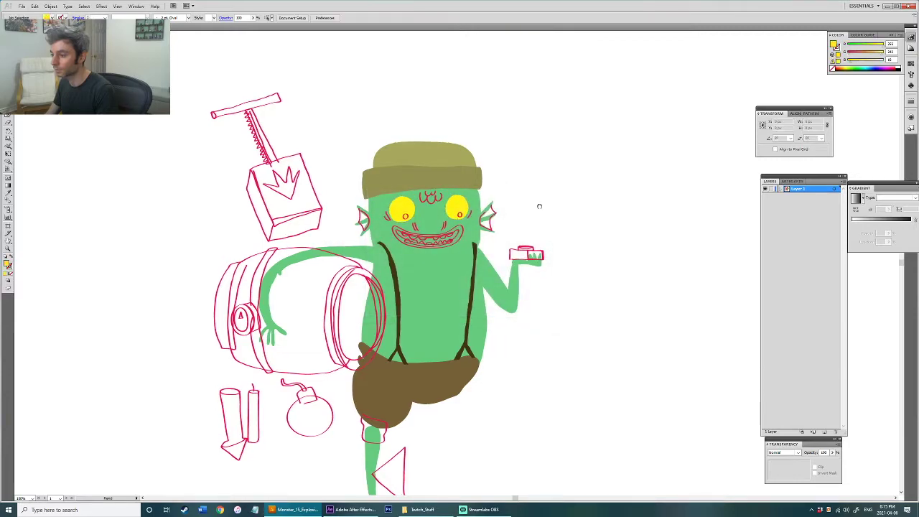
Step: Fill the mouth shapes with a darker, more yellowish green derived from the body's green
left_click(471, 237)
scroll(471, 235, "up", 2)
left_click_drag(474, 240, 478, 271)
key("i")
left_click(484, 276)
double_click(8, 265)
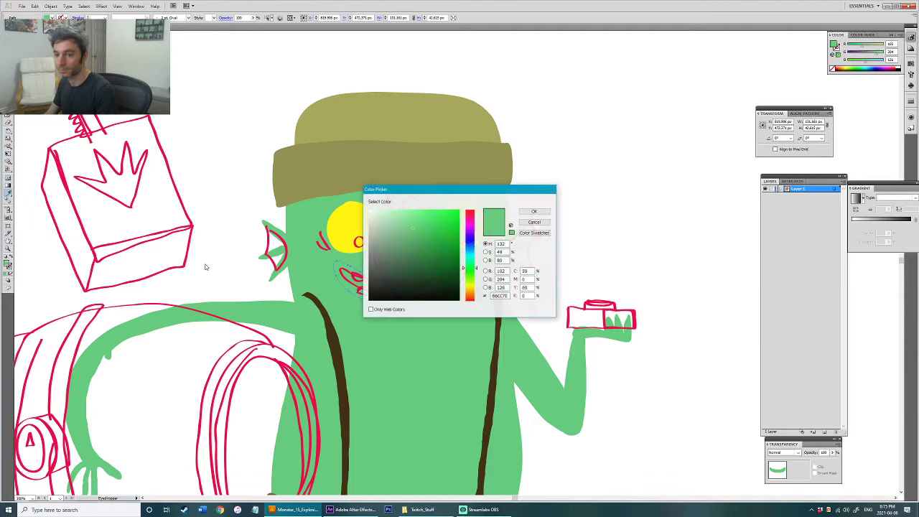
left_click_drag(415, 228, 416, 237)
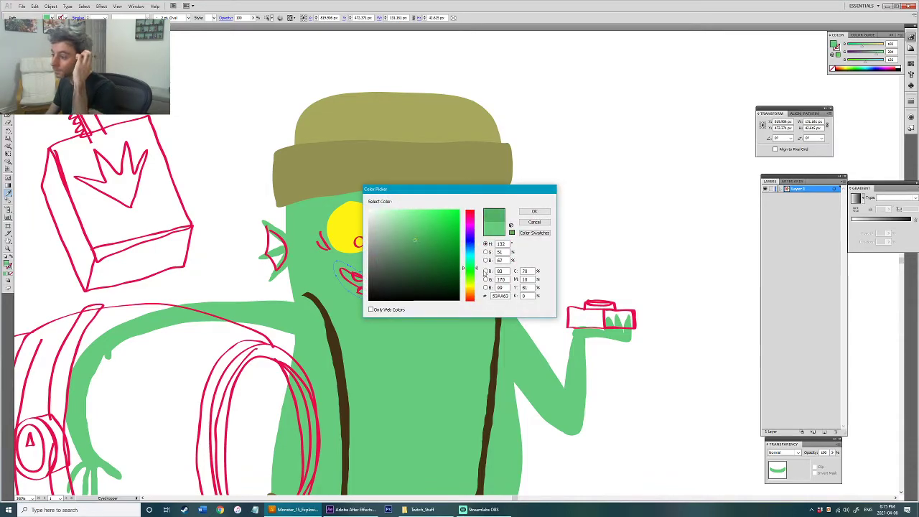
left_click_drag(472, 271, 472, 276)
left_click(417, 244)
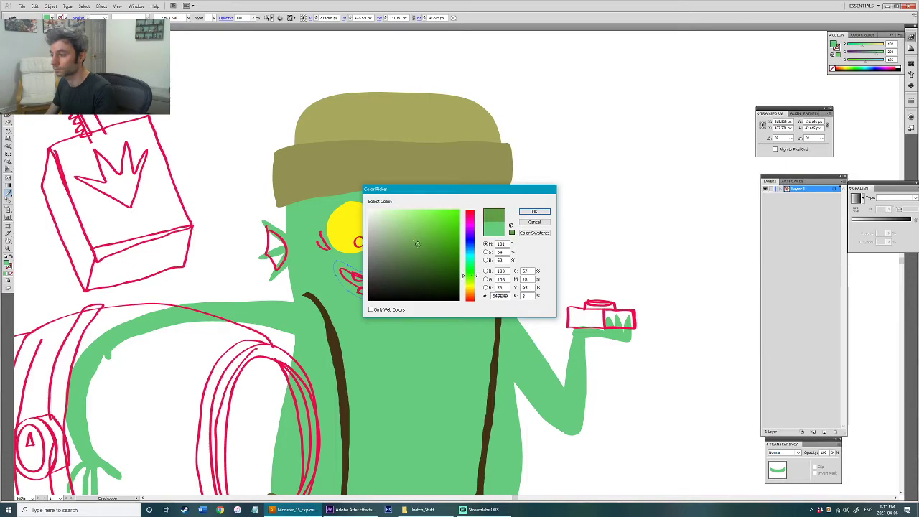
left_click(532, 212)
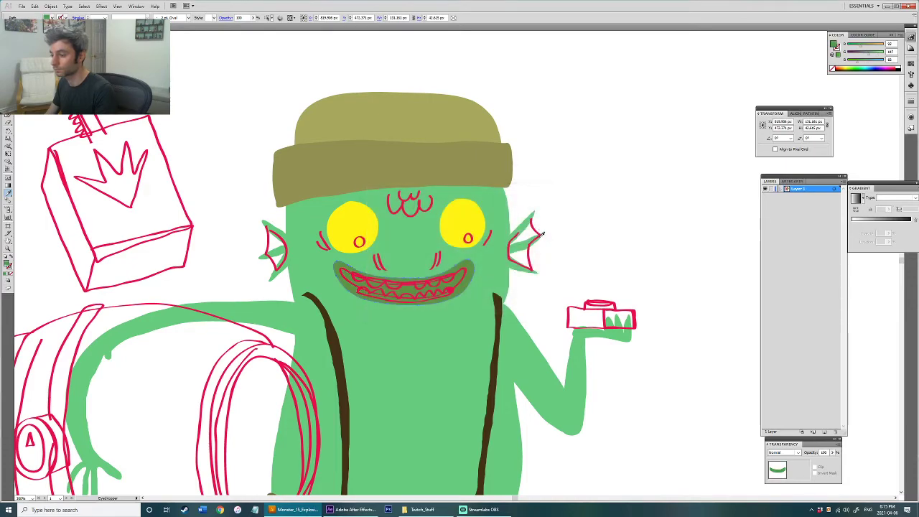
Step: Make a compound path from the outer and inner mouth shapes, cutting the mouth opening out of the lips
right_click(468, 267)
left_click(502, 336)
left_click(544, 289)
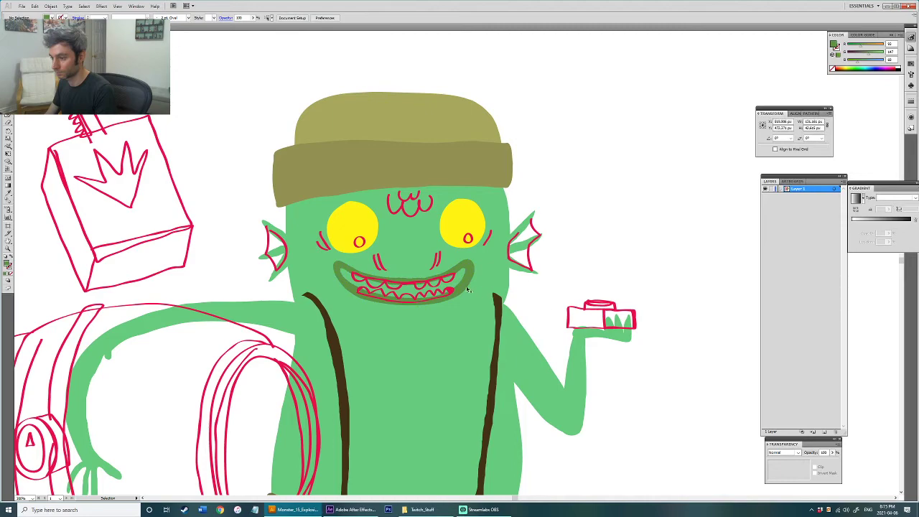
Step: Fill the upper and lower rows of teeth with white sampled from the background
left_click(452, 290)
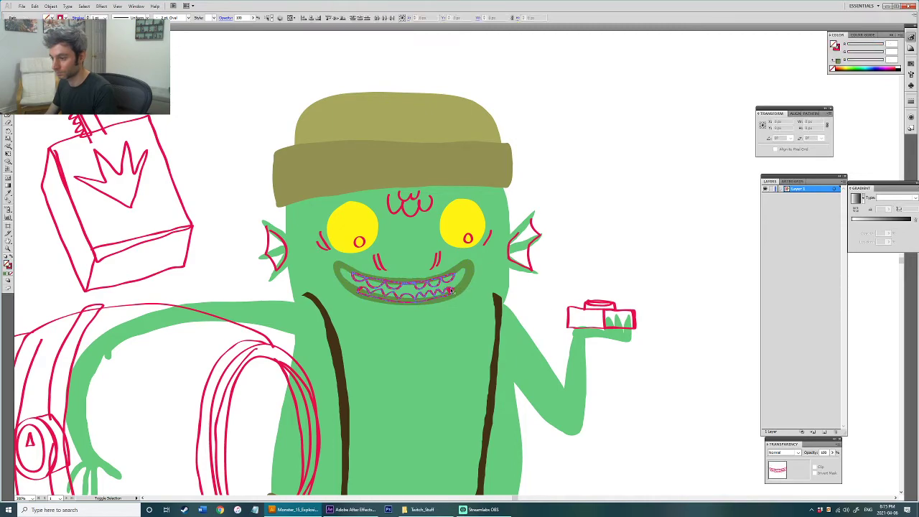
key("i")
left_click(544, 267)
key("v")
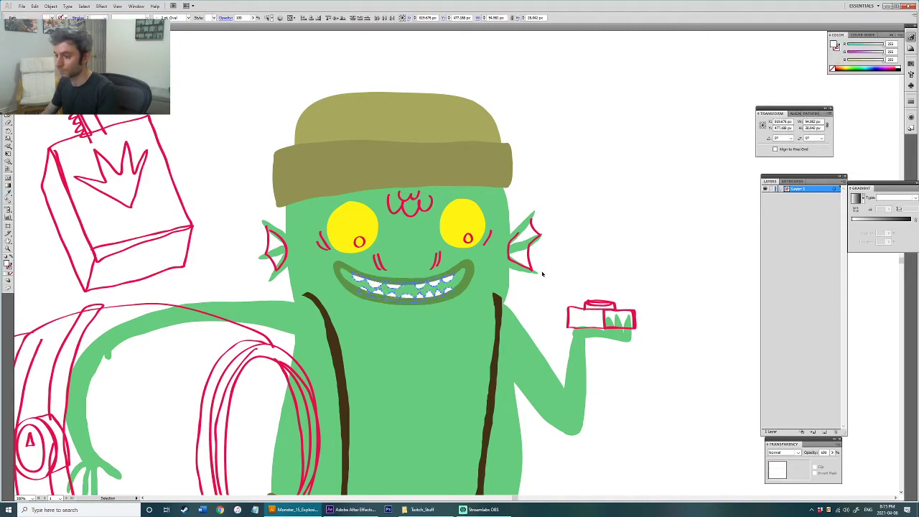
left_click(616, 219)
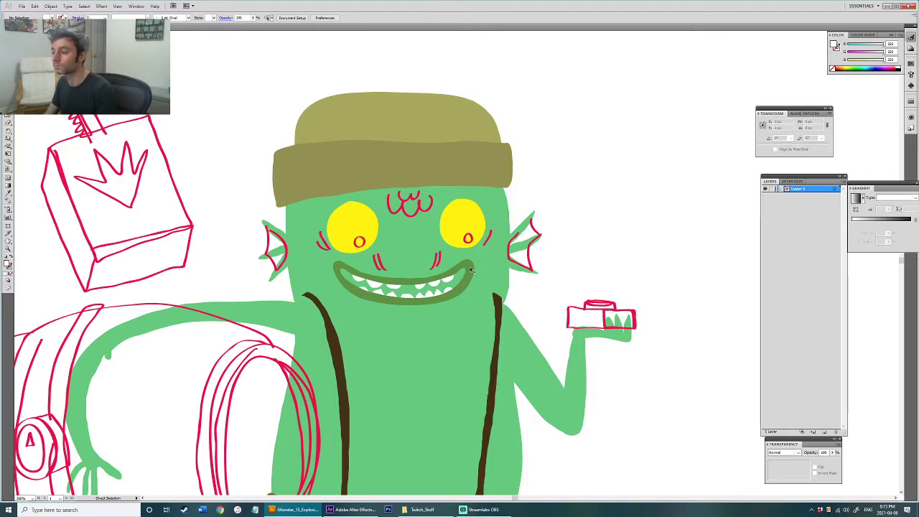
Step: Fill both pupils with near-black
left_click(470, 242)
left_click(363, 245)
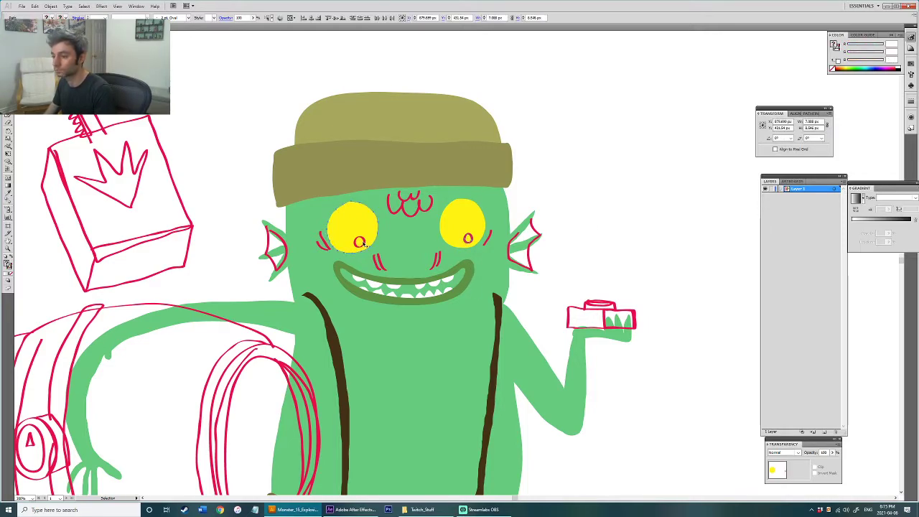
left_click(367, 221)
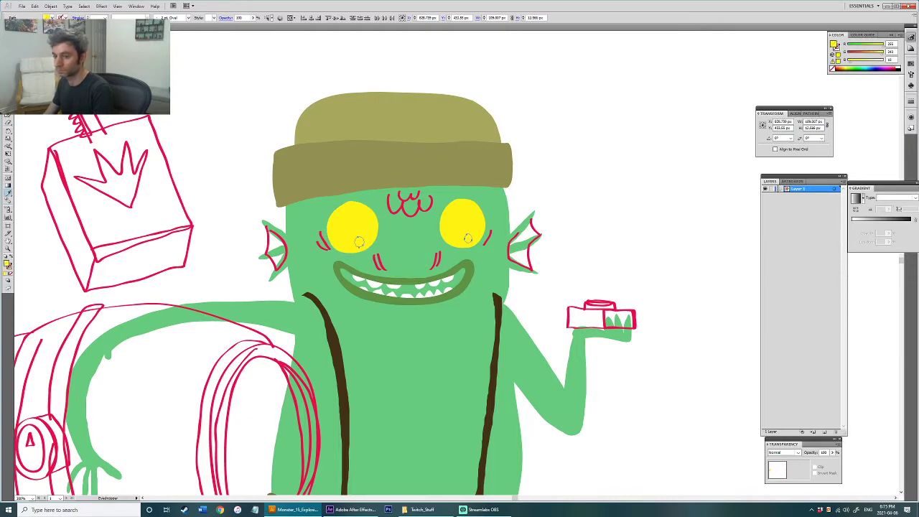
double_click(8, 264)
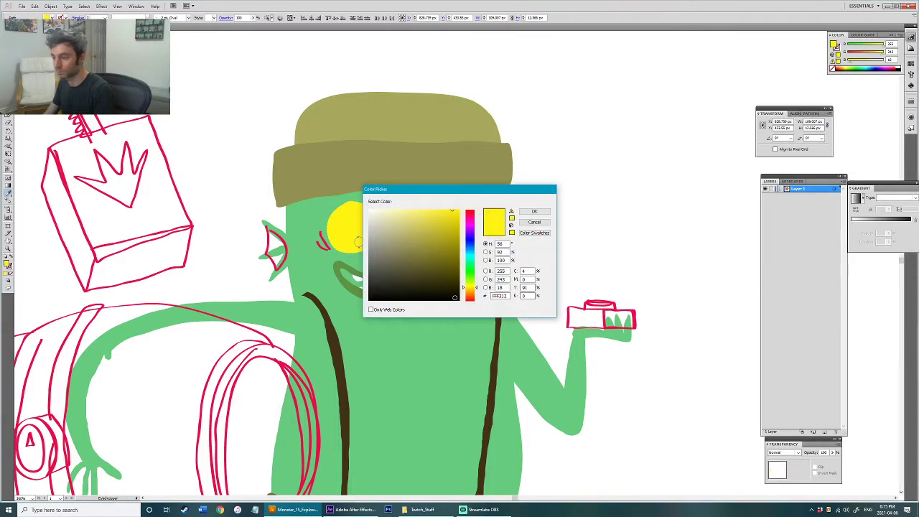
left_click(535, 211)
left_click(590, 237)
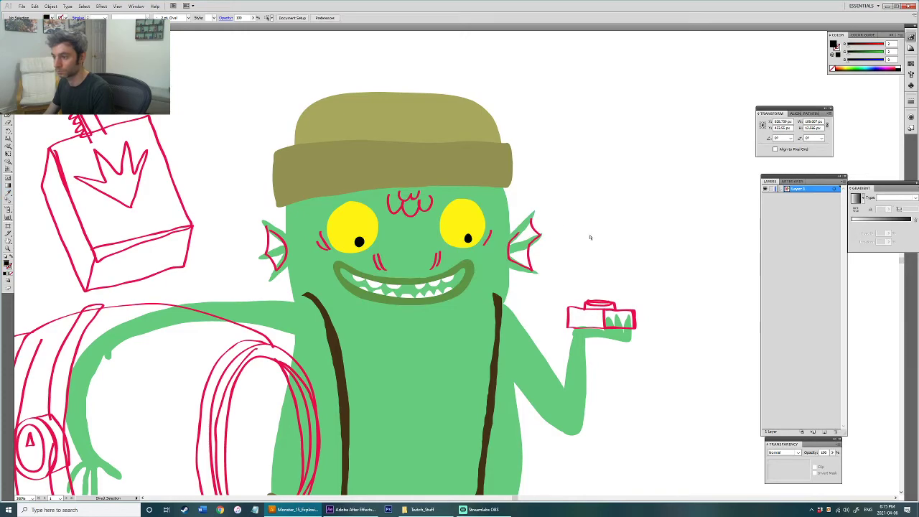
Step: Scale down each of the two pupils slightly with Free Transform
scroll(494, 246, "up", 2)
left_click(480, 241)
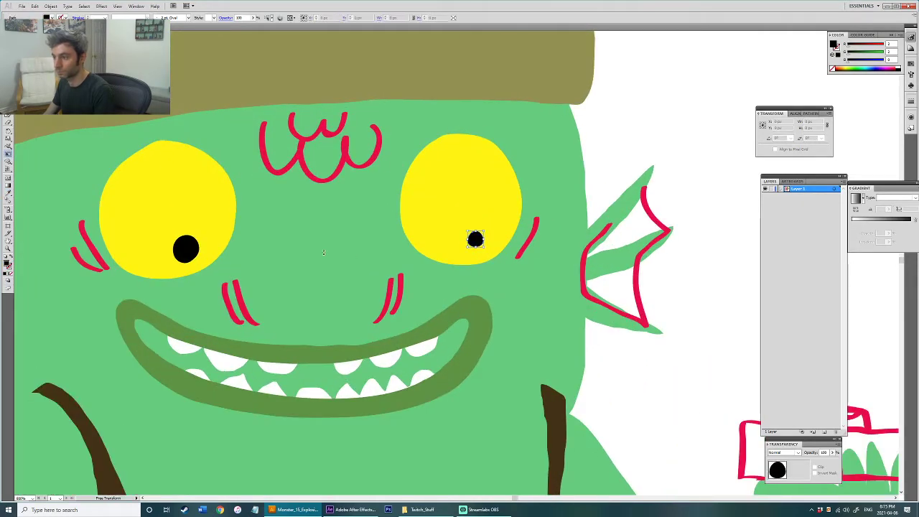
left_click(185, 249)
left_click_drag(200, 263, 183, 248)
key("v")
left_click(709, 162)
scroll(546, 237, "down", 4)
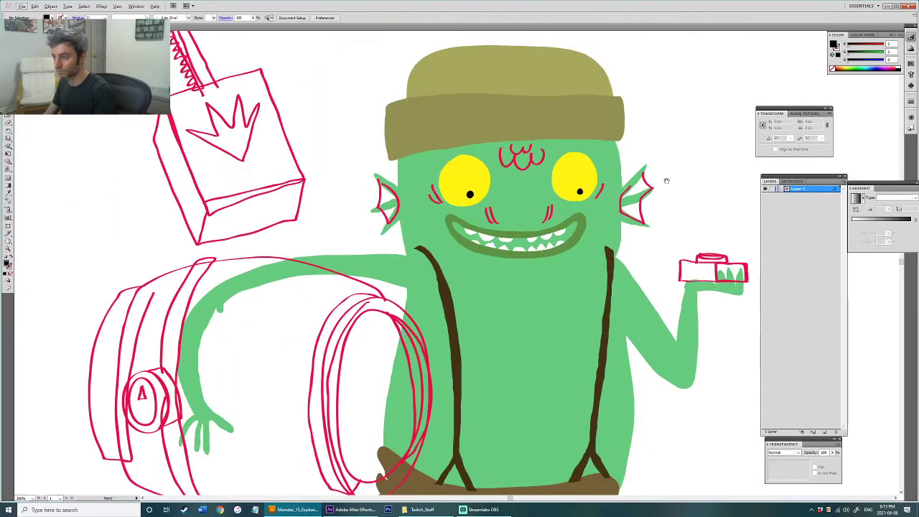
Step: Fill the ear fin membranes, the triangular calf fin and the foot webbing with the lips' darker green
left_click(578, 250)
key("shift+x")
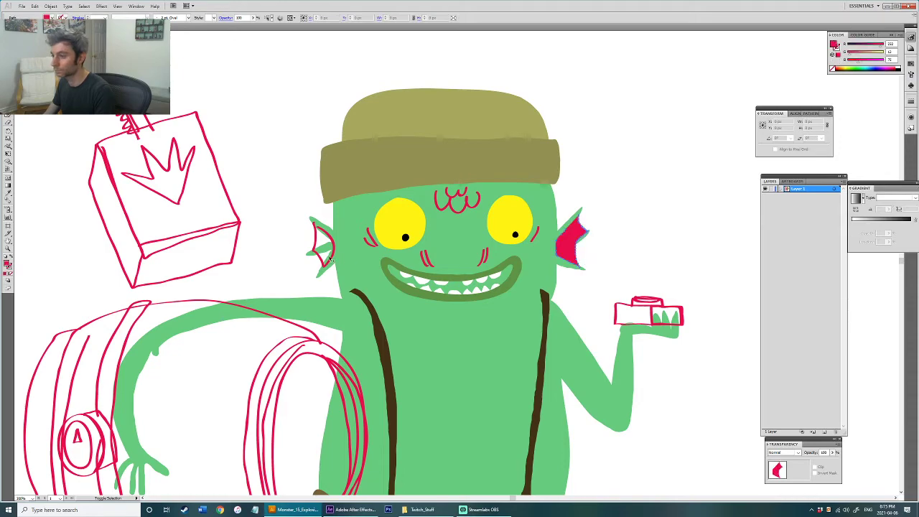
key("ctrl+z")
left_click(322, 263, "shift")
scroll(394, 265, "down", 2)
left_click_drag(349, 393, 352, 278)
left_click(403, 391, "shift")
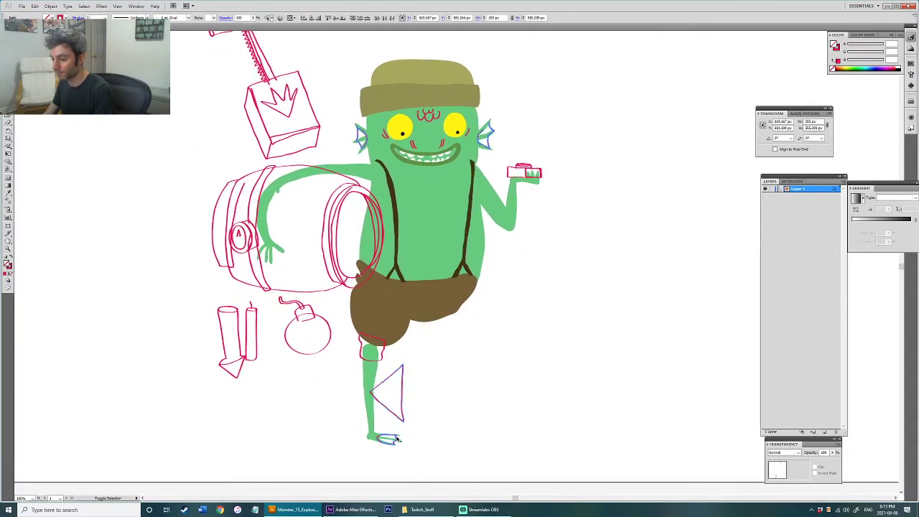
key("i")
left_click(446, 170)
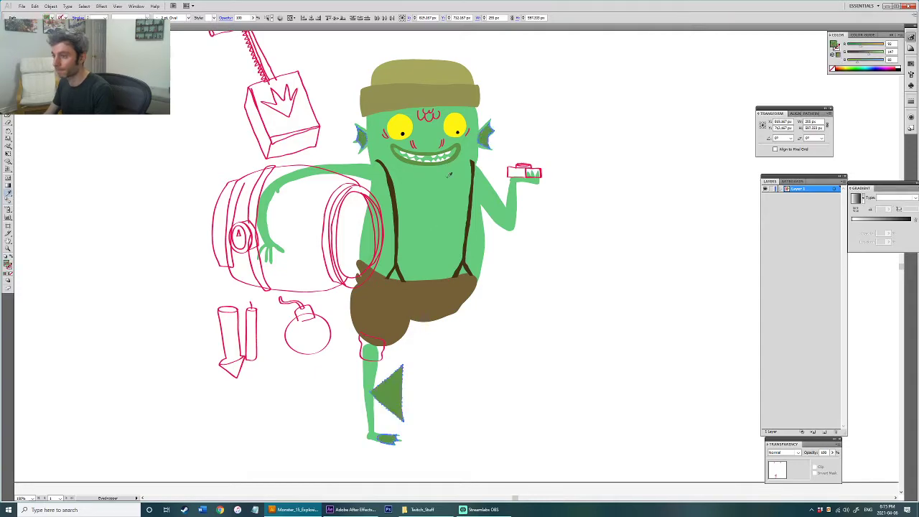
Step: Recolor the ear fin membranes, calf fin and foot webbing with a darker shade of the body green, #59AA79
left_click(461, 221)
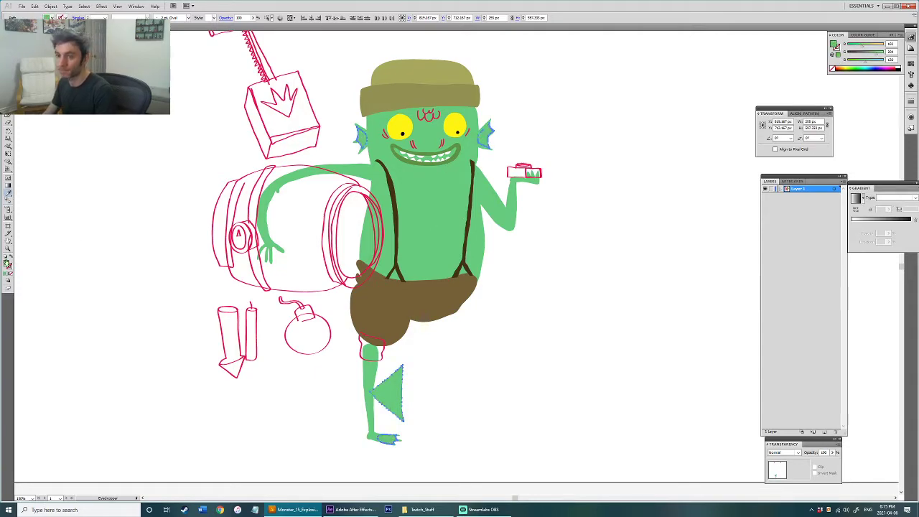
double_click(8, 264)
left_click_drag(413, 236, 413, 240)
left_click_drag(477, 270, 476, 267)
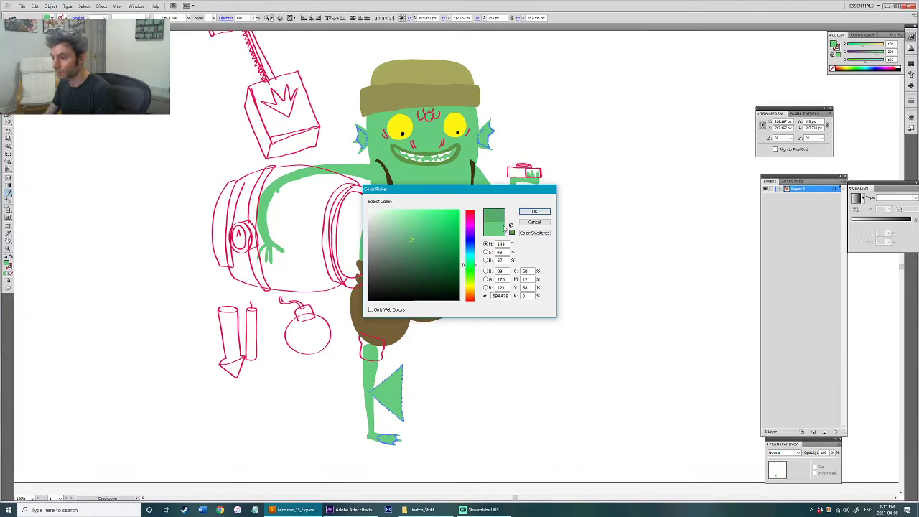
left_click(535, 211)
left_click(551, 300)
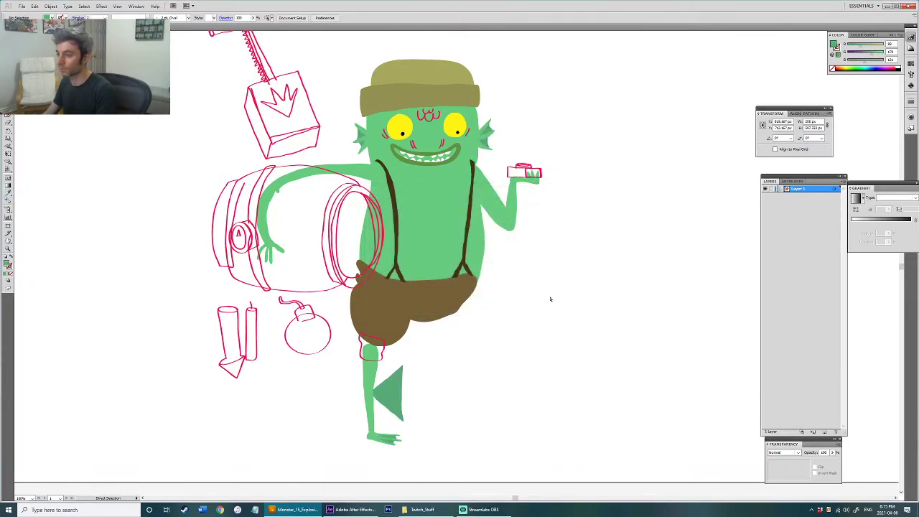
Step: Recolor the wrinkle strokes around the eyes and nose with the ear fin membranes' green
left_click_drag(464, 207, 467, 283)
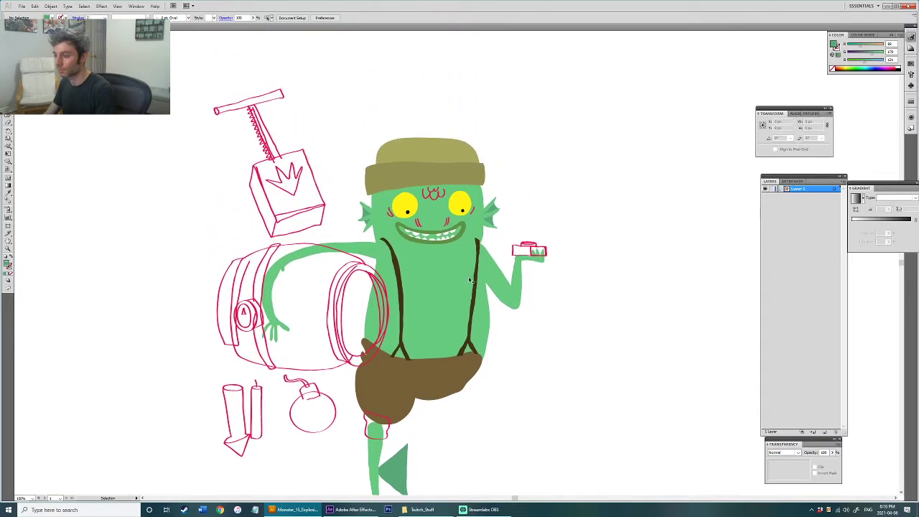
scroll(451, 233, "up", 3)
scroll(451, 236, "up", 3)
left_click(388, 330)
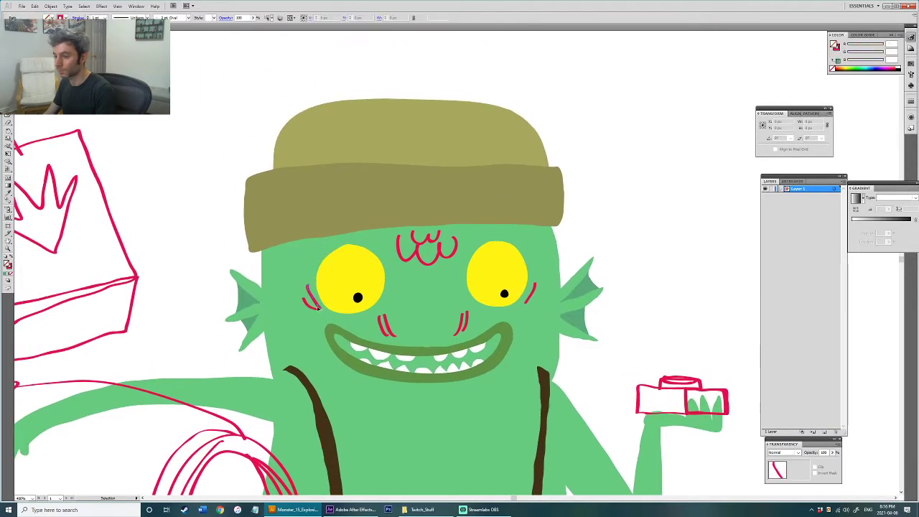
left_click(491, 313)
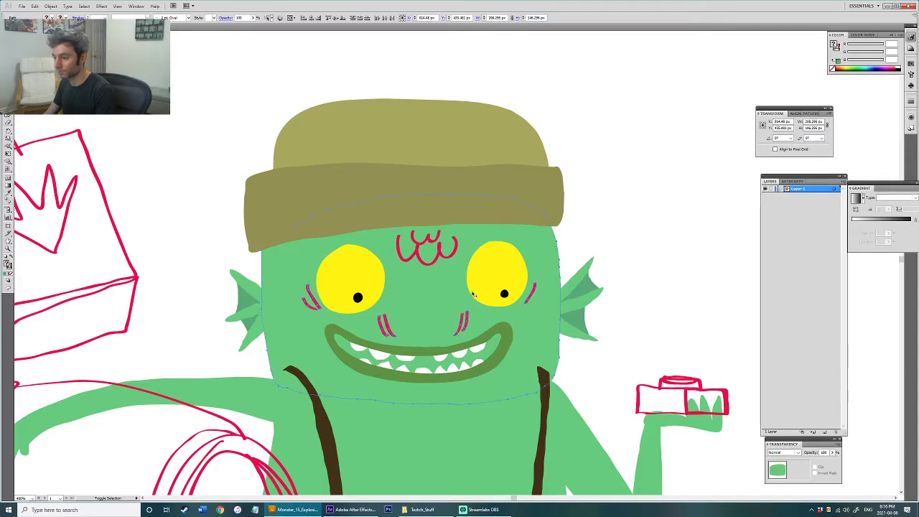
left_click(438, 299, "shift")
key("i")
left_click(246, 298)
key("shift+x")
key("v")
Step: Fill the lips with a slightly darker shade of the ear fin membranes' green
left_click(497, 347)
key("i")
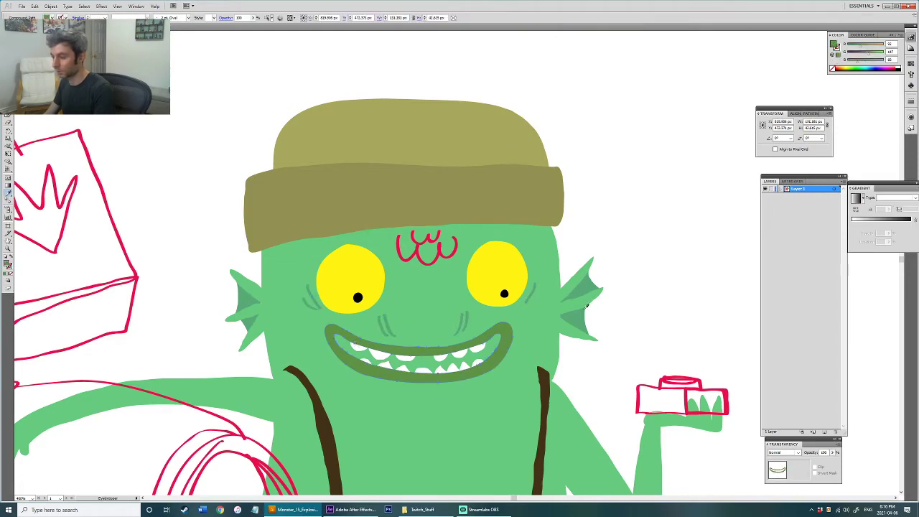
left_click(578, 323)
key("v")
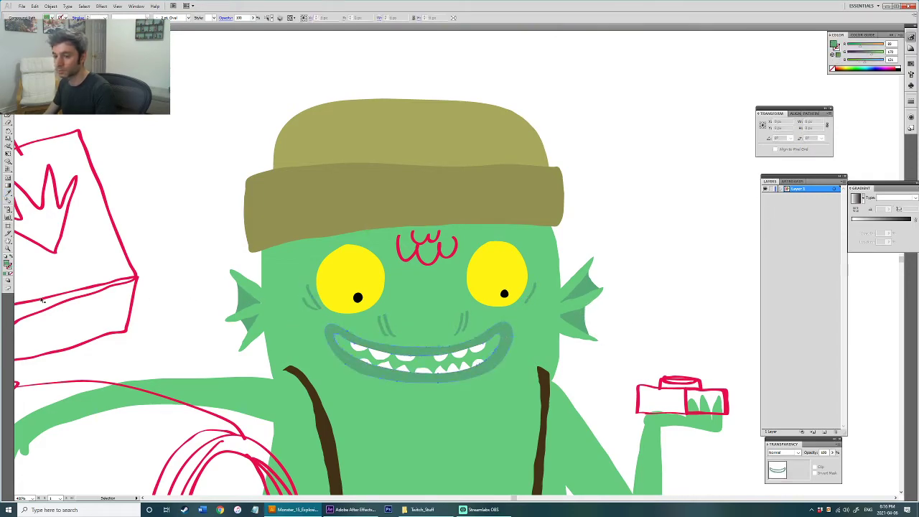
double_click(8, 265)
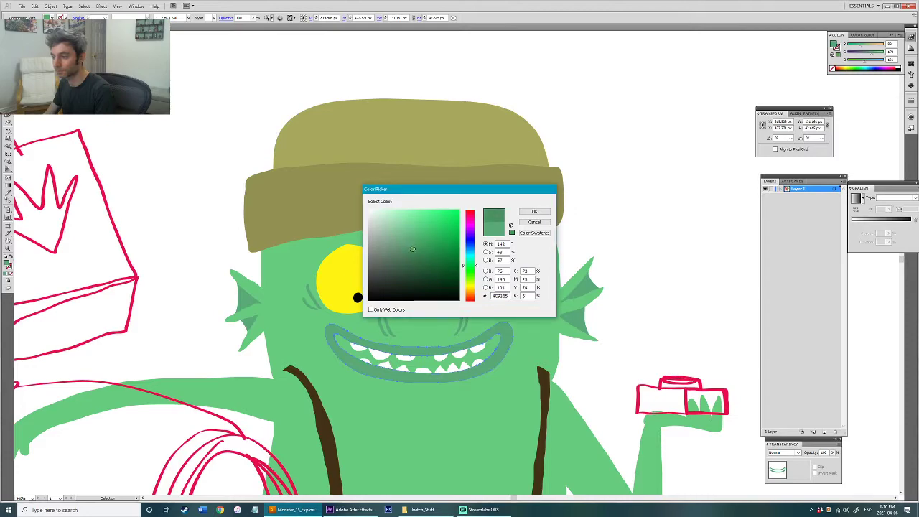
left_click(534, 220)
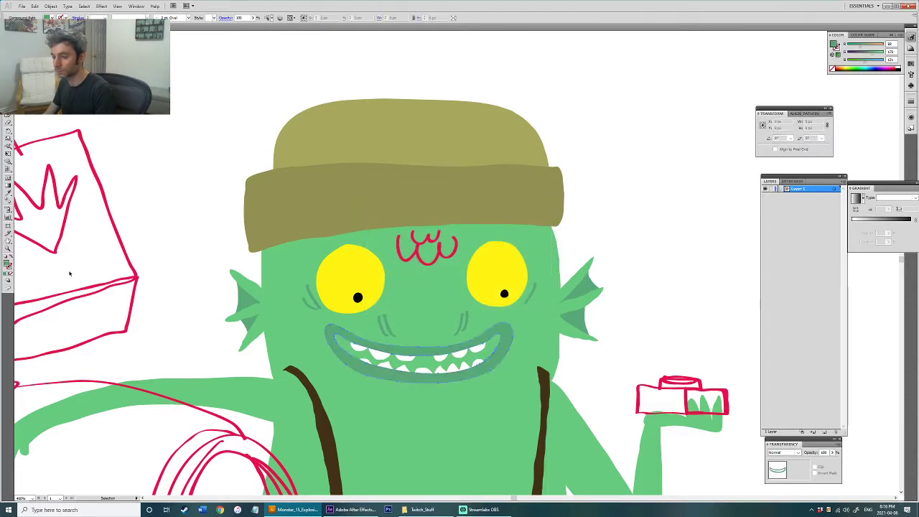
left_click(413, 246)
left_click(539, 212)
left_click(605, 255)
left_click_drag(606, 255, 606, 251)
Step: Fill the mouth interior with the lips' green and restack it so the teeth sit in front
key("b")
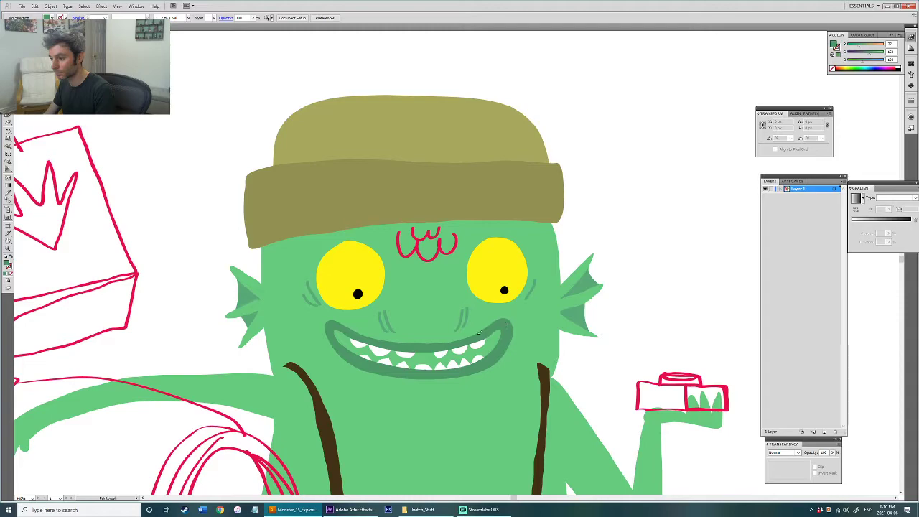
key("v")
left_click(345, 331)
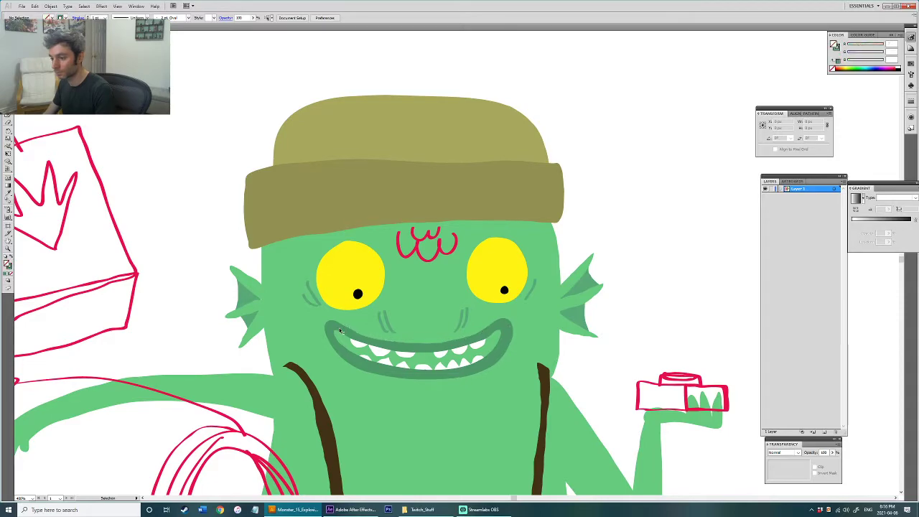
key("i")
left_click(339, 328)
key("v")
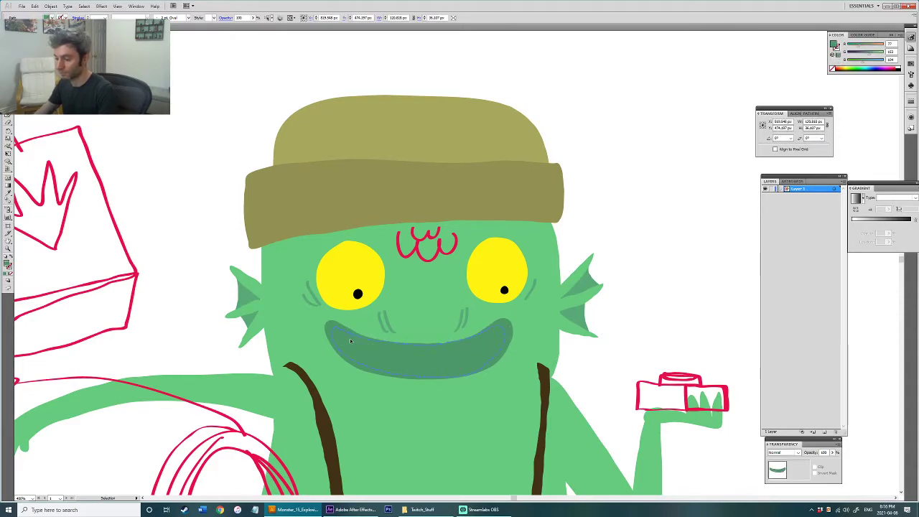
key("ctrl+x")
left_click(402, 401)
key("ctrl+f")
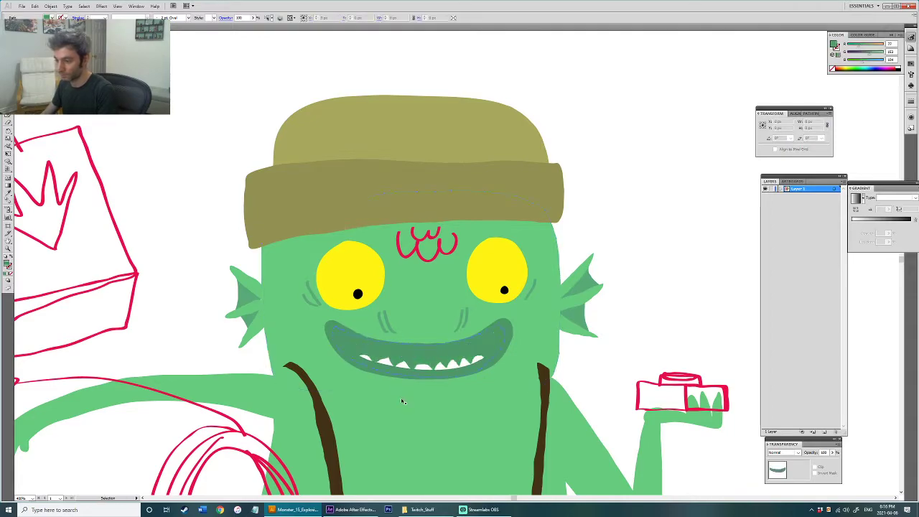
Step: Fill the mouth interior with the near-black sampled from the pupil
left_click(424, 339)
key("i")
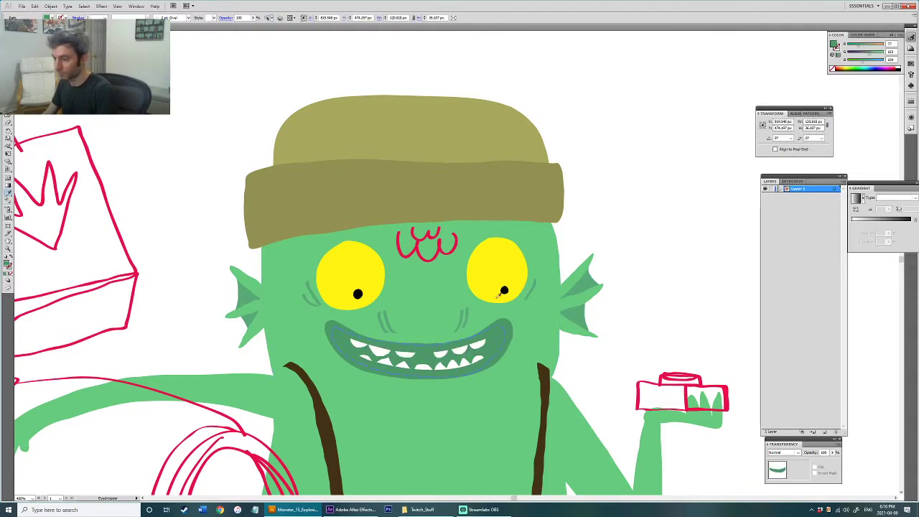
left_click(504, 290)
key("v")
left_click(640, 236)
left_click(474, 336)
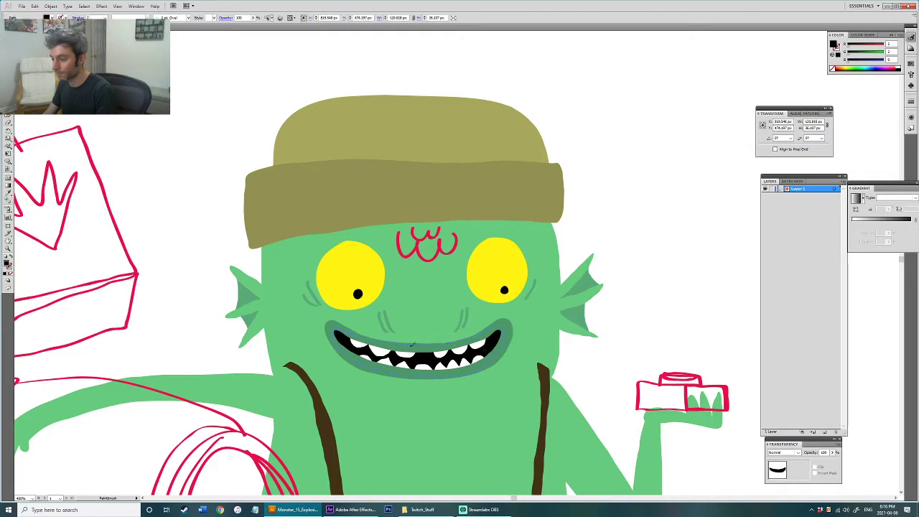
key("v")
left_click(636, 283)
left_click_drag(620, 288, 603, 285)
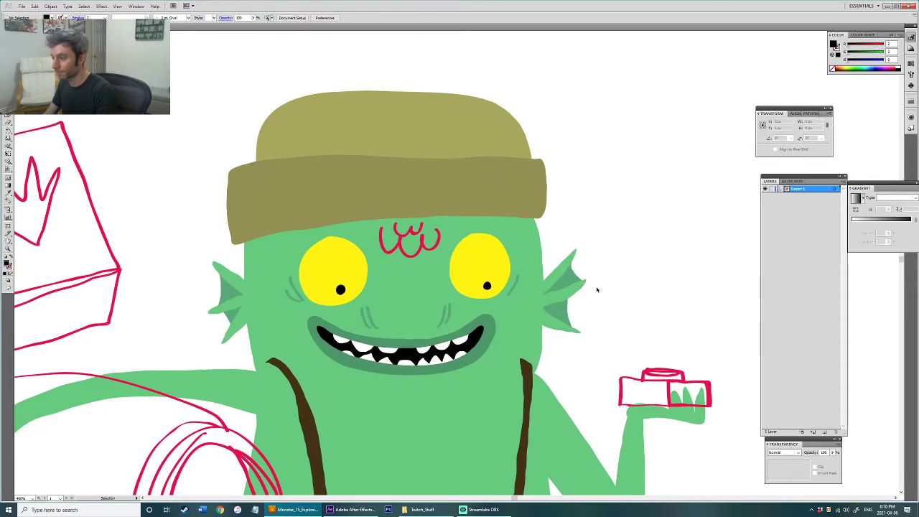
Step: Recolor the forehead scale strokes with a lighter tint of the body green
left_click(423, 246)
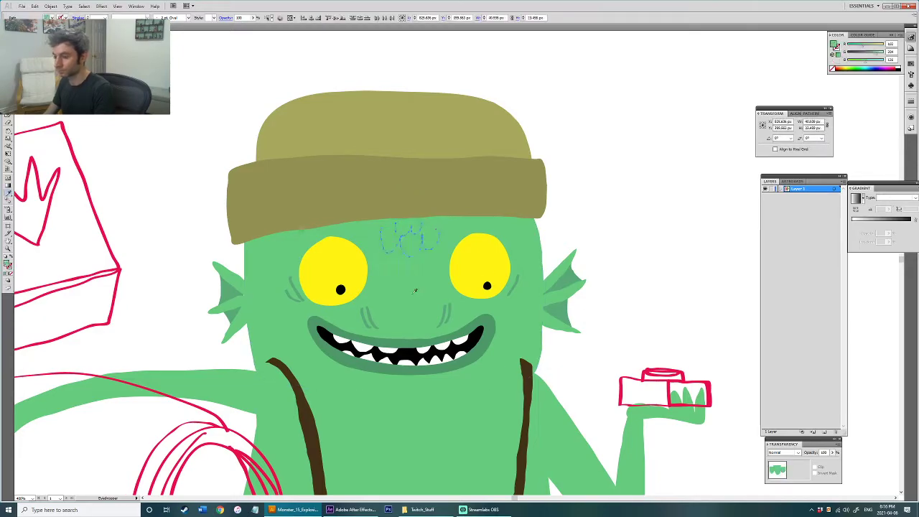
left_click(8, 265)
double_click(10, 269)
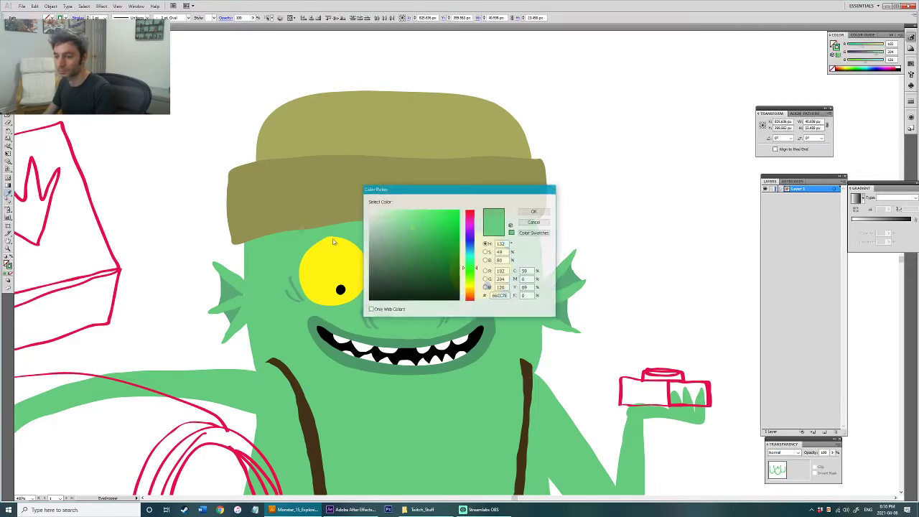
left_click(406, 219)
left_click(534, 211)
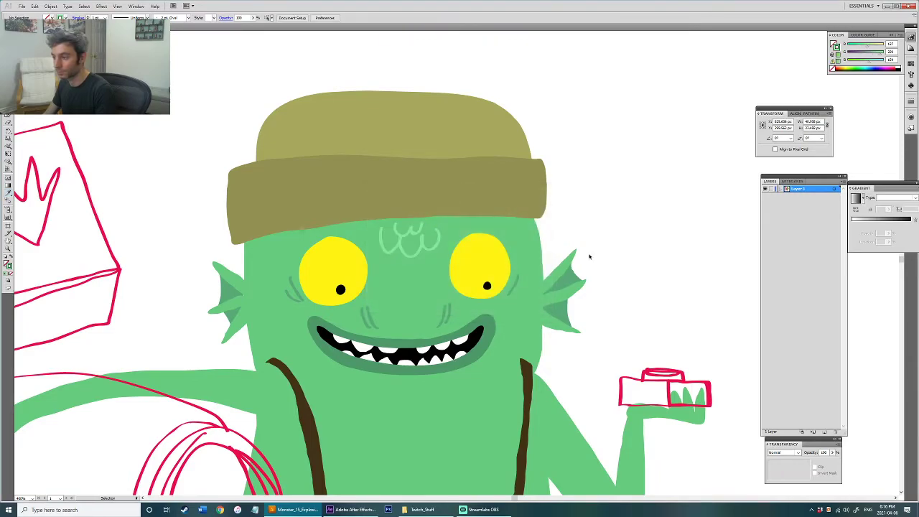
Step: Arrange the raised hand's fingers in front of the small box outline it holds
scroll(591, 257, "down", 5)
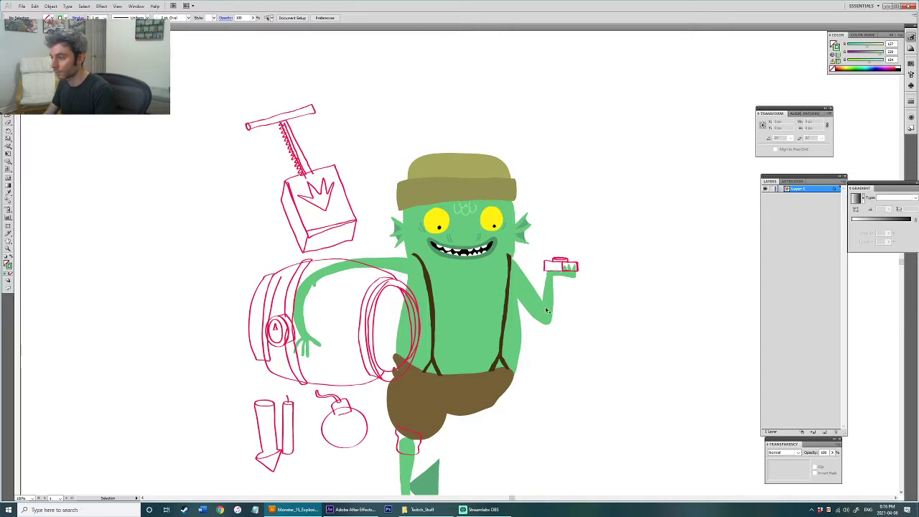
left_click(560, 265)
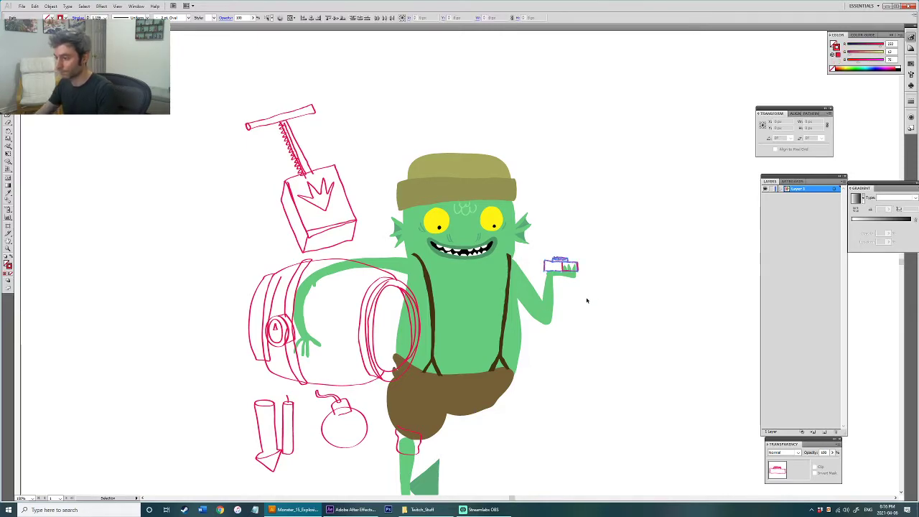
key("ctrl+j")
key("Return")
key("v")
left_click_drag(551, 250, 559, 266)
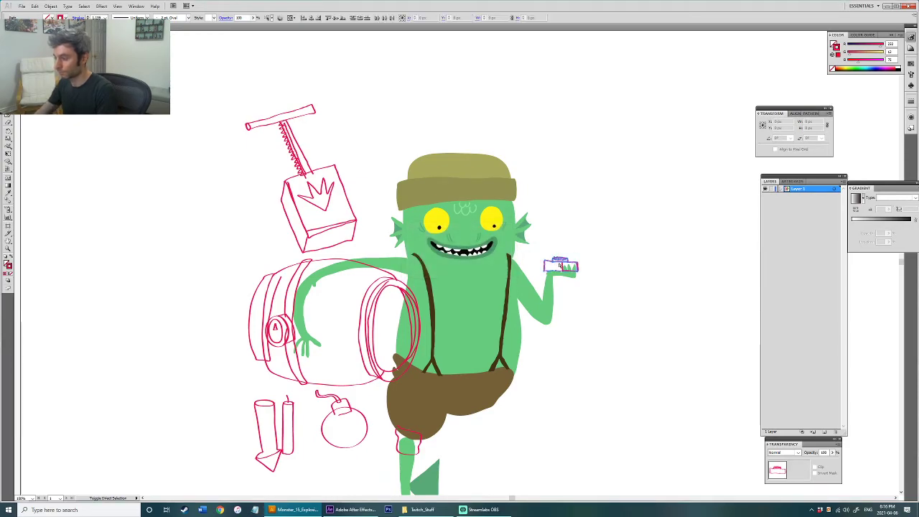
key("Delete")
left_click(569, 272)
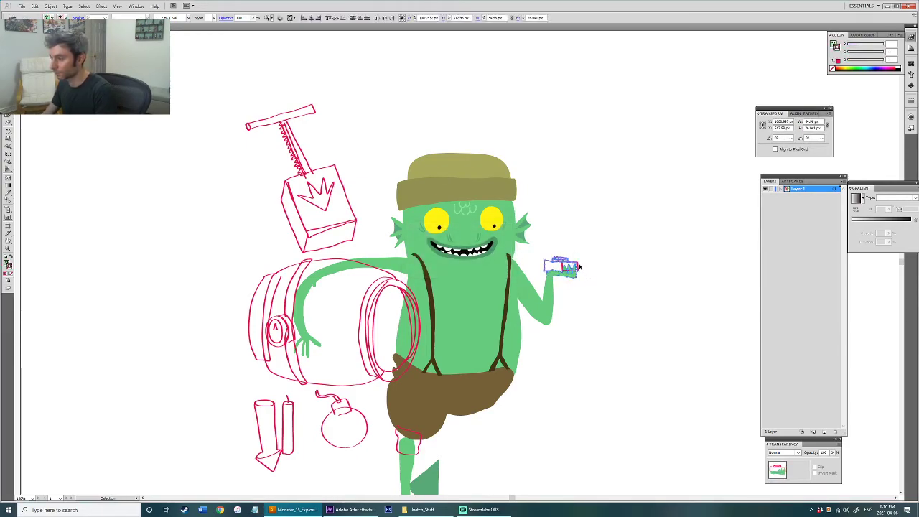
left_click(563, 271, "shift")
left_click(568, 276, "shift")
left_click(573, 277, "shift")
left_click(639, 322)
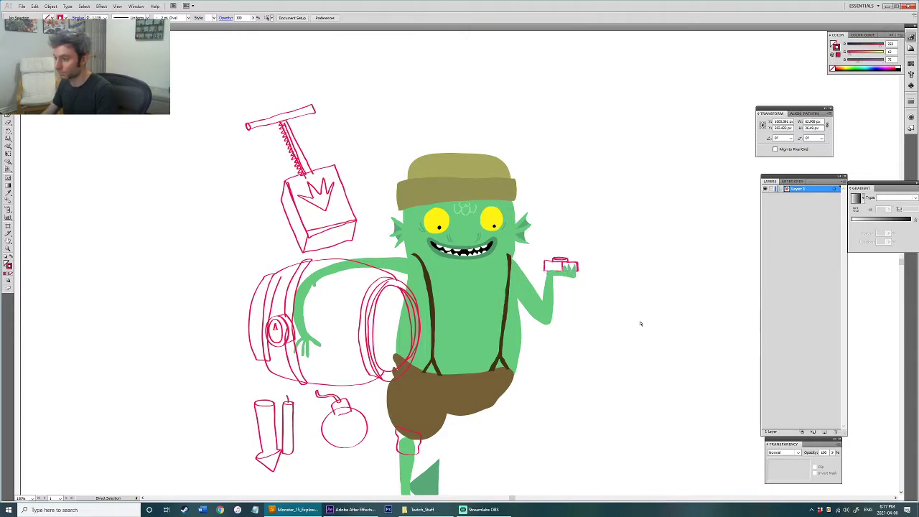
Step: Fill the trouser cuff below the knee with a darker shade of the trousers' brown, #635030
left_click_drag(592, 361, 582, 310)
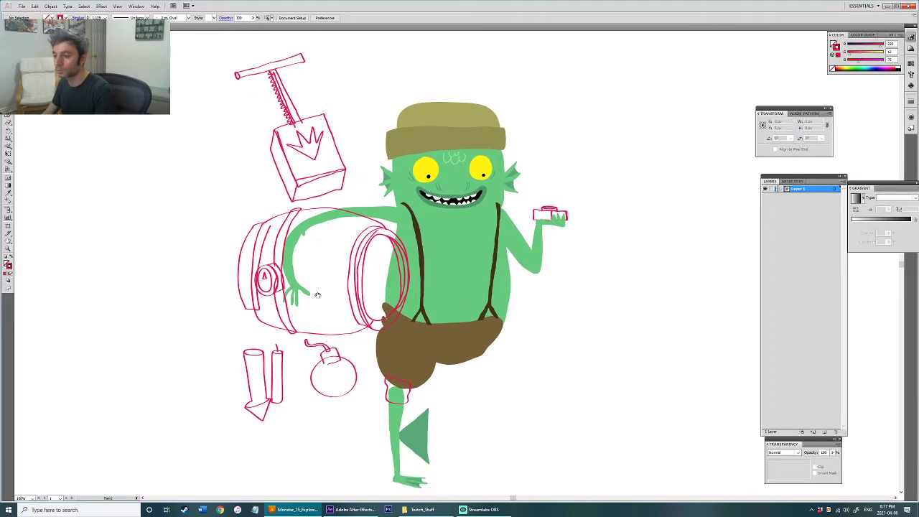
scroll(287, 319, "down", 2)
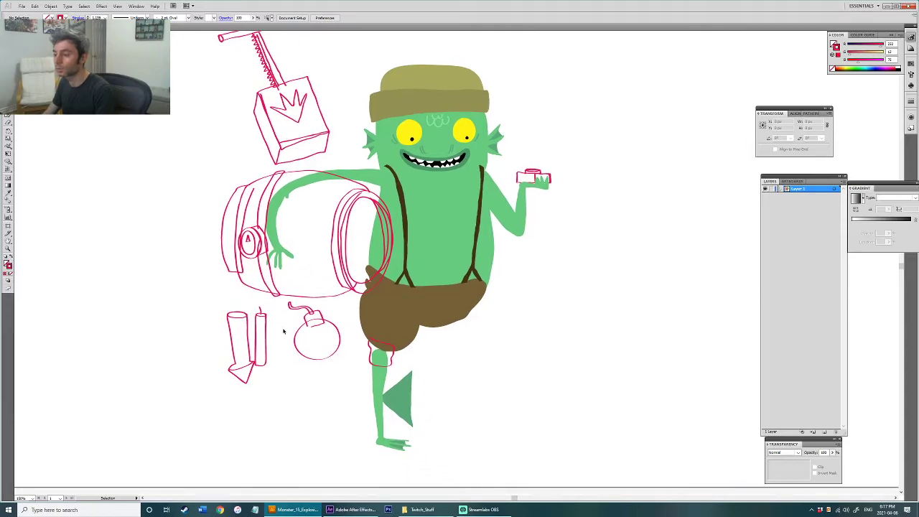
left_click(391, 361)
key("i")
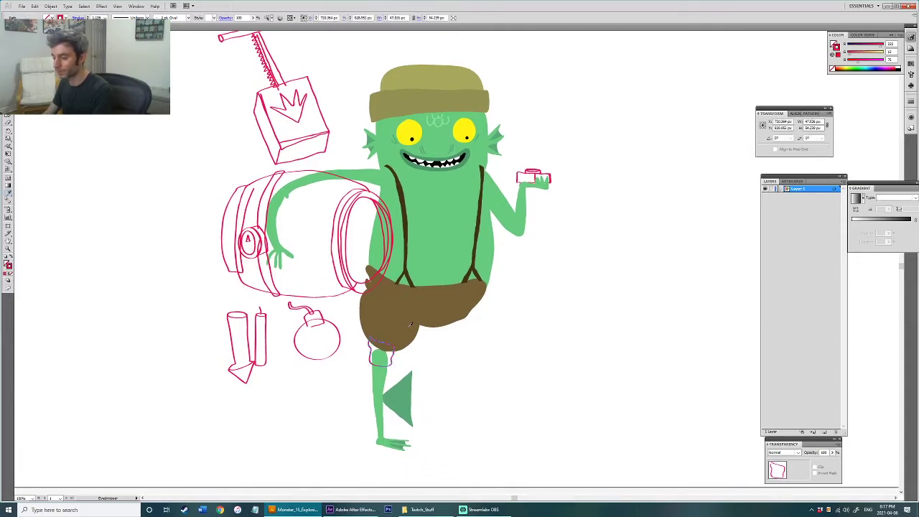
left_click(420, 334)
double_click(9, 264)
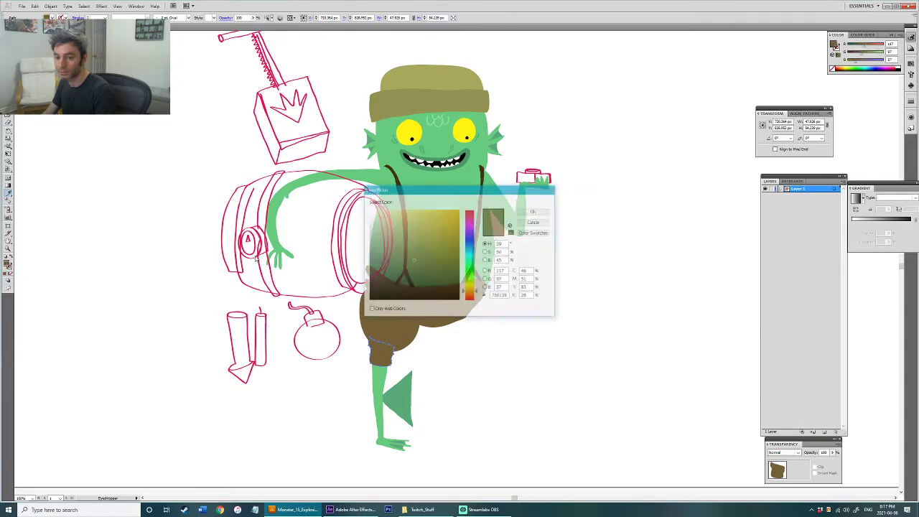
left_click_drag(414, 260, 416, 266)
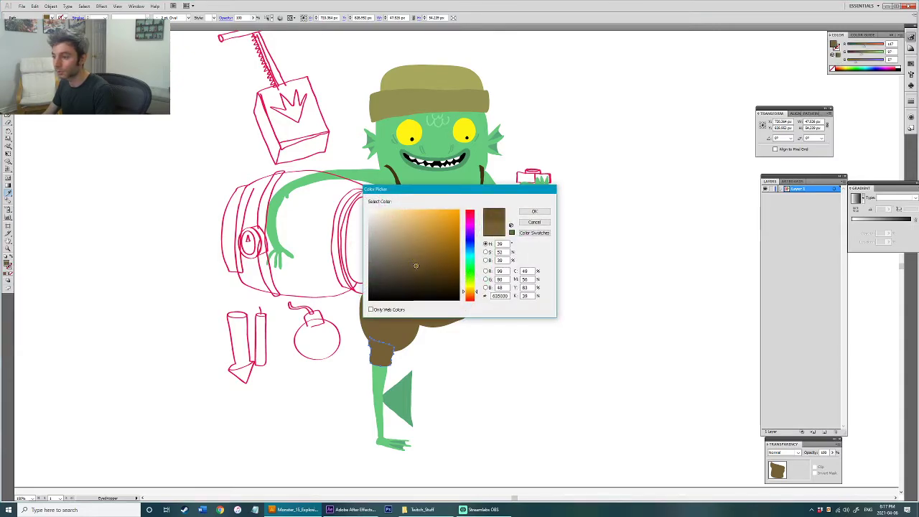
left_click(534, 213)
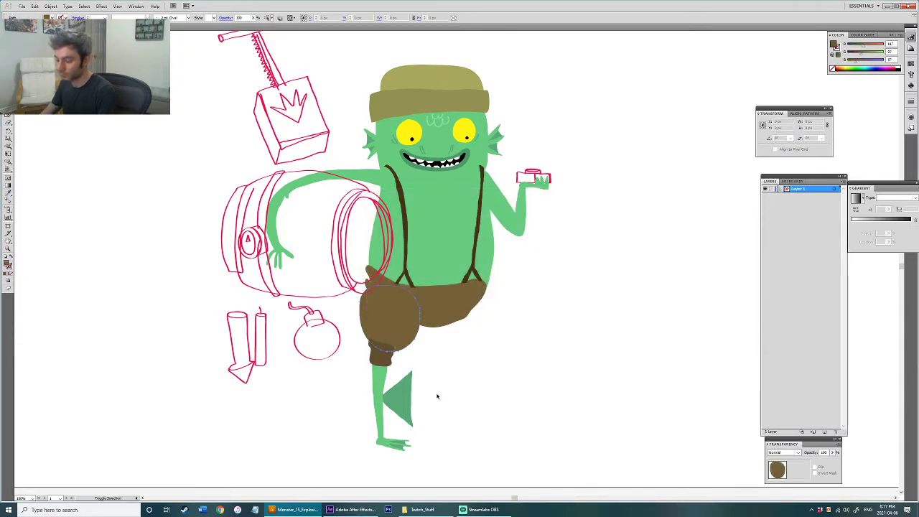
Step: Send the trouser cuff and lower leg shapes behind the thigh
left_click_drag(360, 361, 466, 473)
key("ctrl+shift+[")
left_click(511, 350)
left_click_drag(511, 346, 519, 372)
Step: Stretch the foot and its webbing to about 65 px wide with Free Transform
key("a")
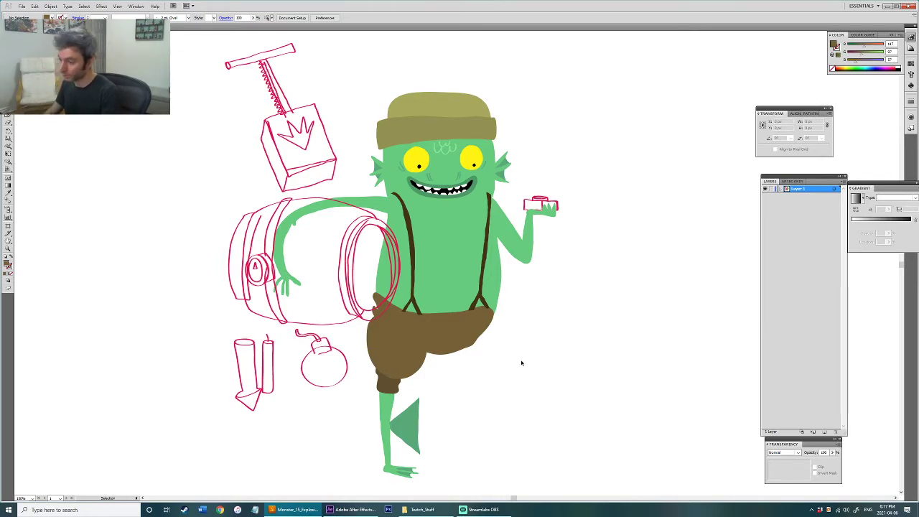
left_click_drag(407, 485, 428, 481)
key("e")
key("a")
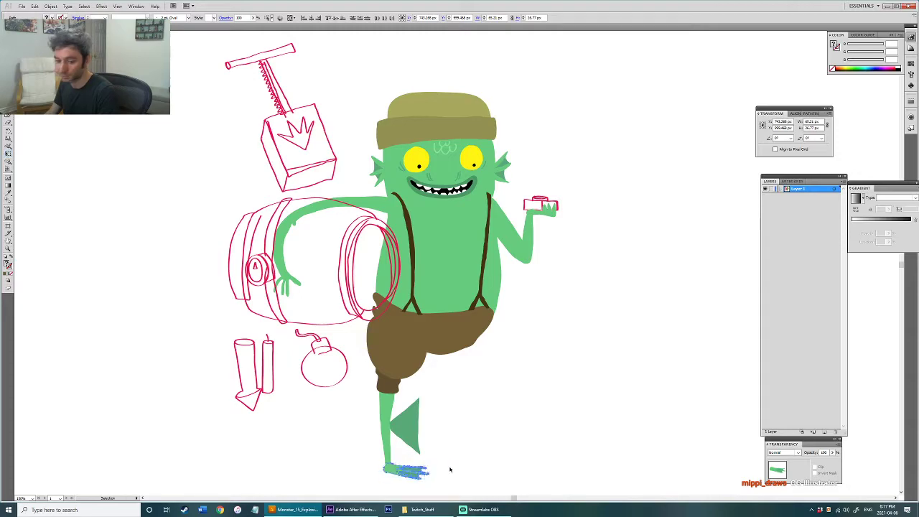
left_click(449, 470)
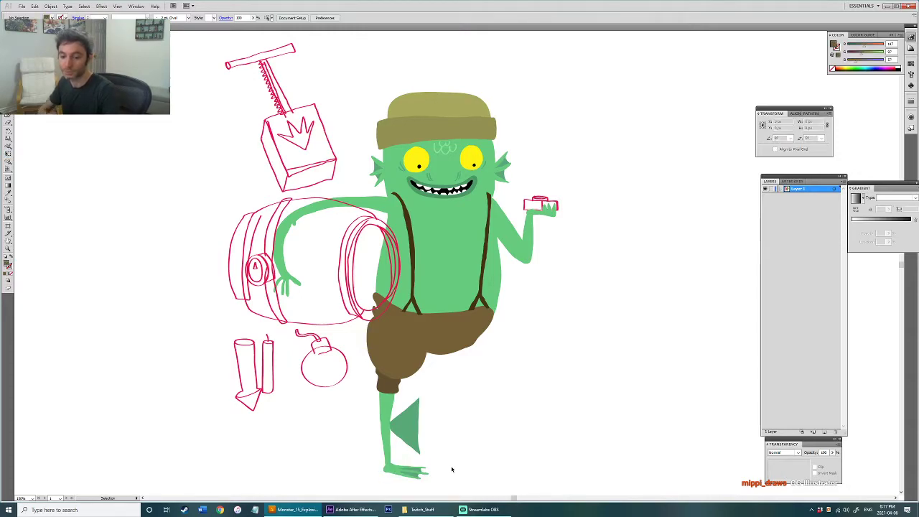
Step: Refine the contours of the foot's upper and middle toes with freehand strokes
scroll(400, 474, "up", 6)
left_click(511, 367)
key("b")
left_click_drag(474, 359, 556, 364)
left_click_drag(459, 359, 415, 362)
left_click_drag(509, 403, 588, 398)
mouse_move(452, 395)
left_mouse_down()
mouse_move(508, 397)
mouse_move(420, 395)
left_mouse_up()
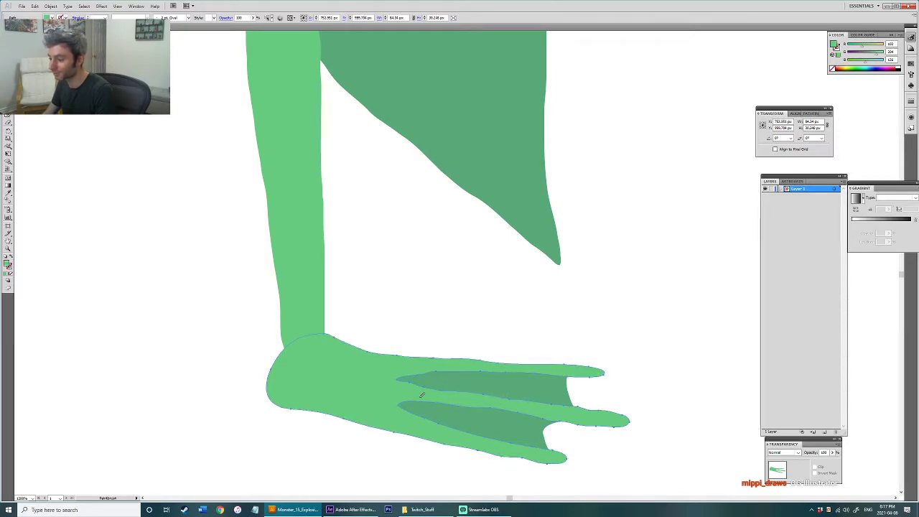
scroll(459, 335, "down", 5)
left_click_drag(525, 296, 456, 350)
left_click(455, 351, "ctrl")
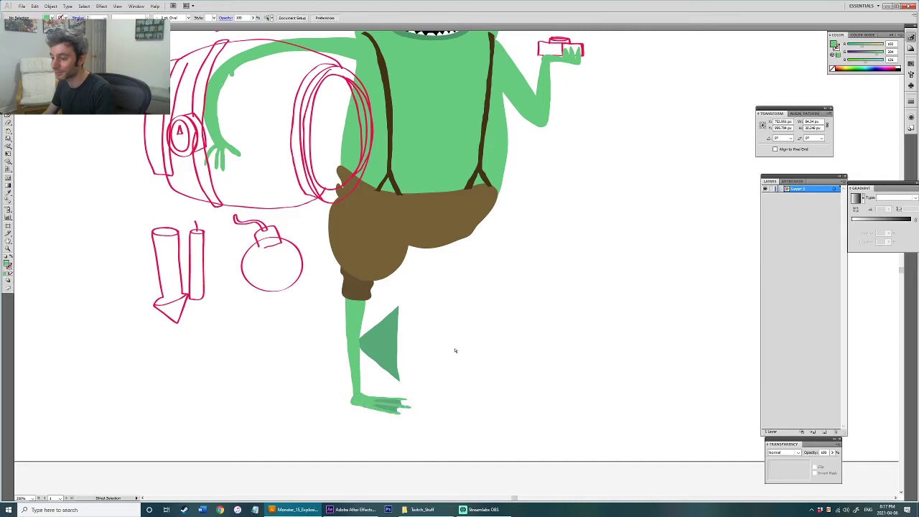
scroll(446, 310, "down", 3)
scroll(460, 314, "up", 3)
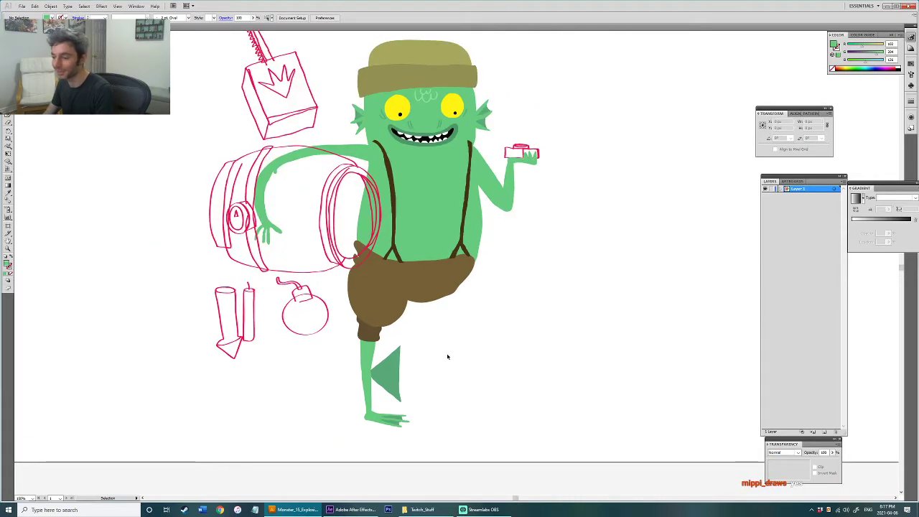
left_click_drag(445, 327, 459, 349)
left_click_drag(341, 469, 433, 381)
left_click(505, 395)
Step: Smooth the contours of the suspenders' forked ends and tuck both forks behind the trousers' waistband
left_click(479, 273, "ctrl")
scroll(443, 277, "up", 4)
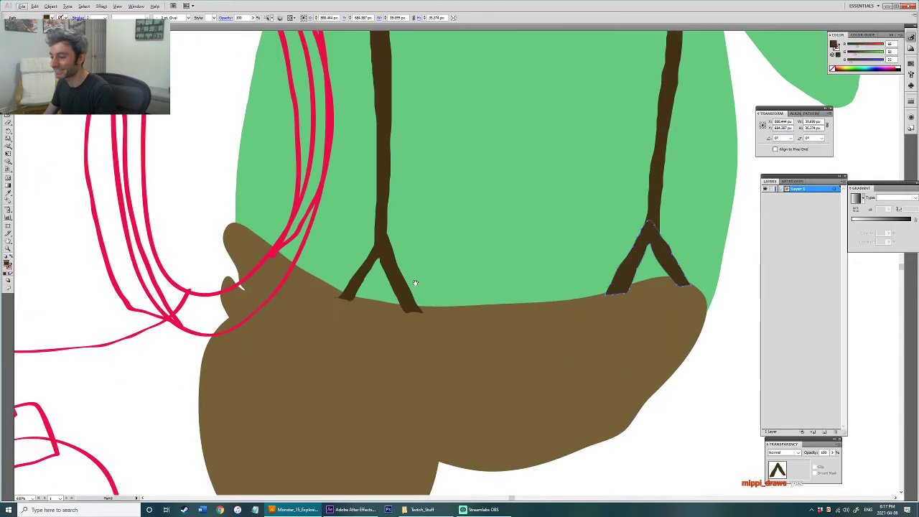
left_click_drag(564, 273, 555, 288)
key("ctrl+z")
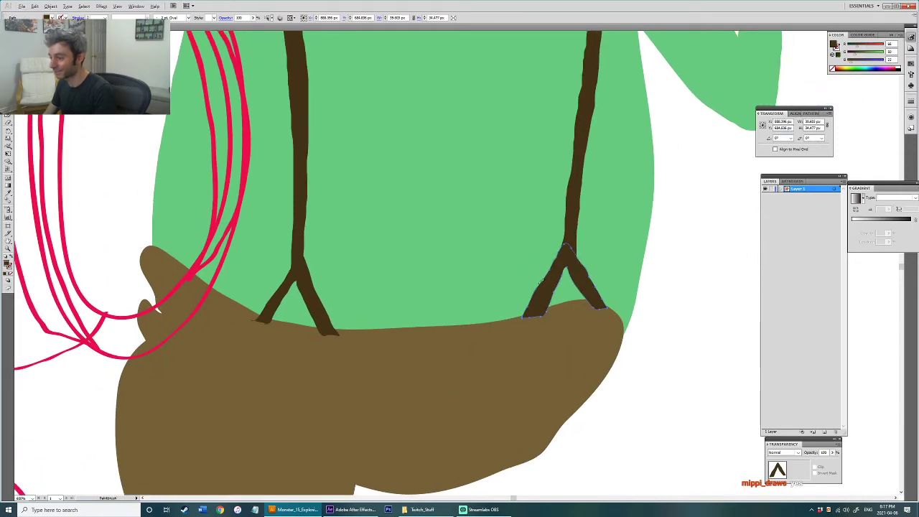
left_click(312, 290, "ctrl")
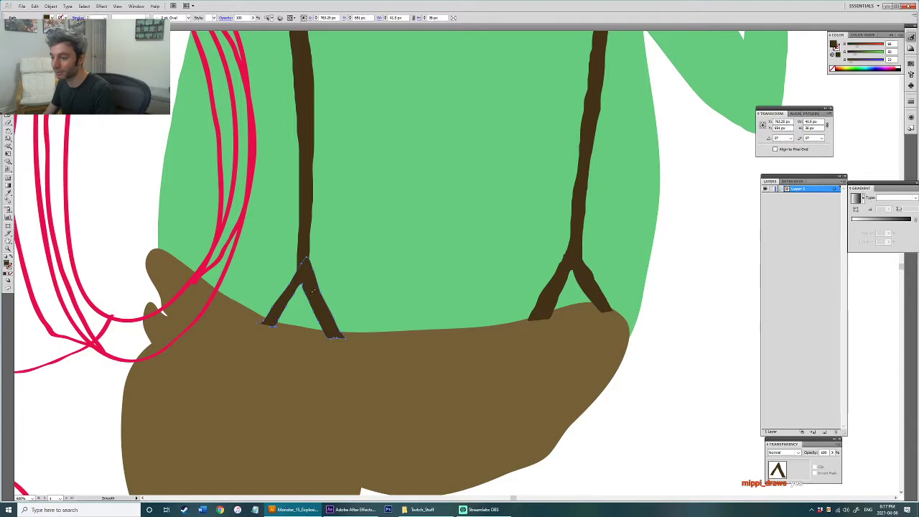
left_click_drag(320, 293, 340, 310)
left_click(569, 316, "ctrl+shift")
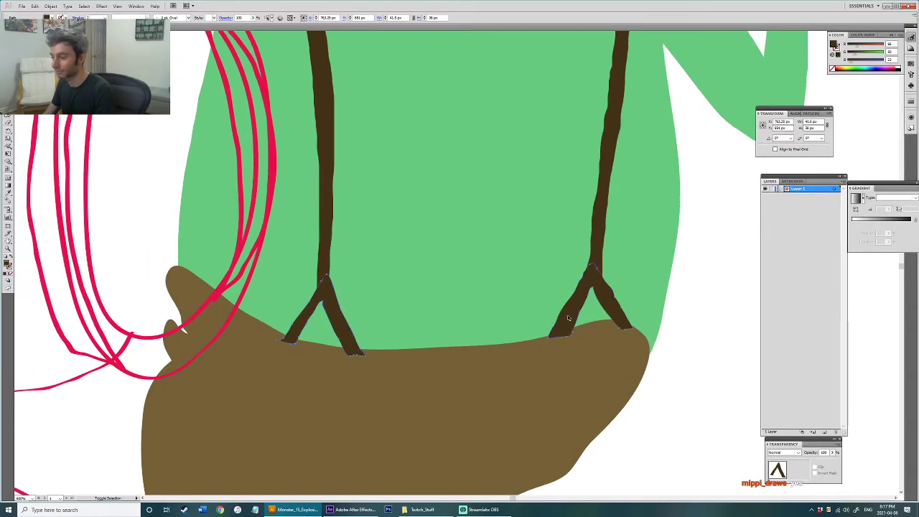
key("ctrl+x")
key("ctrl+f")
key("ctrl+shift+a")
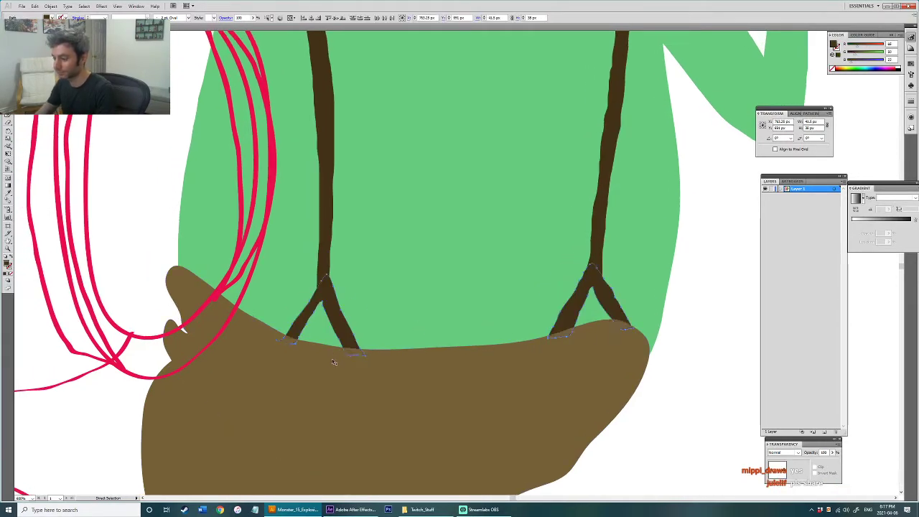
scroll(589, 377, "down", 3)
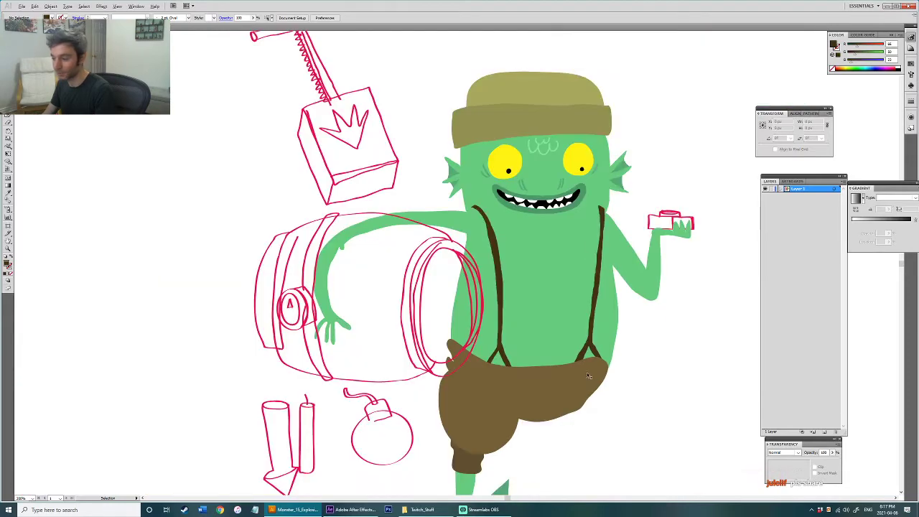
left_click_drag(584, 382, 450, 328)
scroll(493, 355, "down", 1)
mouse_move(518, 347)
left_mouse_down()
mouse_move(555, 395)
mouse_move(564, 367)
left_mouse_up()
key("b")
mouse_move(181, 253)
left_mouse_down()
mouse_move(207, 351)
mouse_move(221, 201)
mouse_move(237, 266)
left_mouse_up()
key("ctrl+z")
key("v")
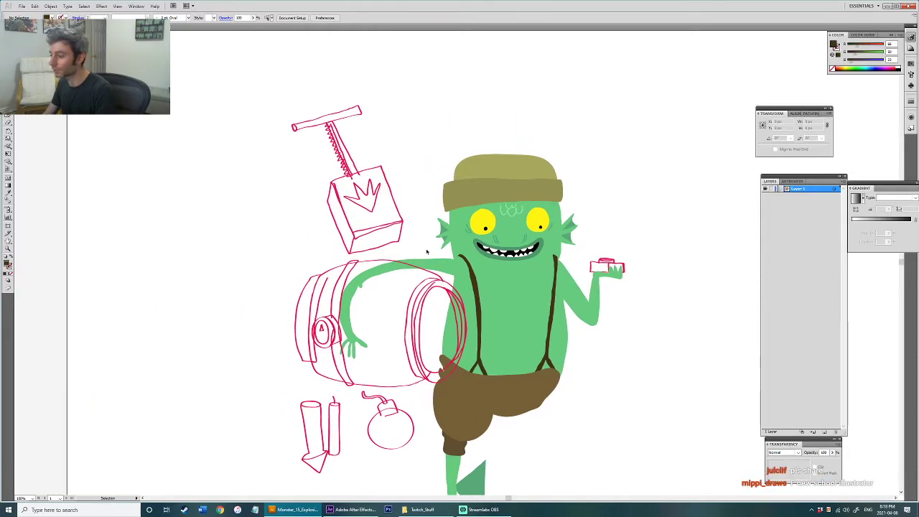
Step: Bring the head, hat, face details and ear fins to the front, over the suspenders' upper ends
scroll(562, 264, "up", 2)
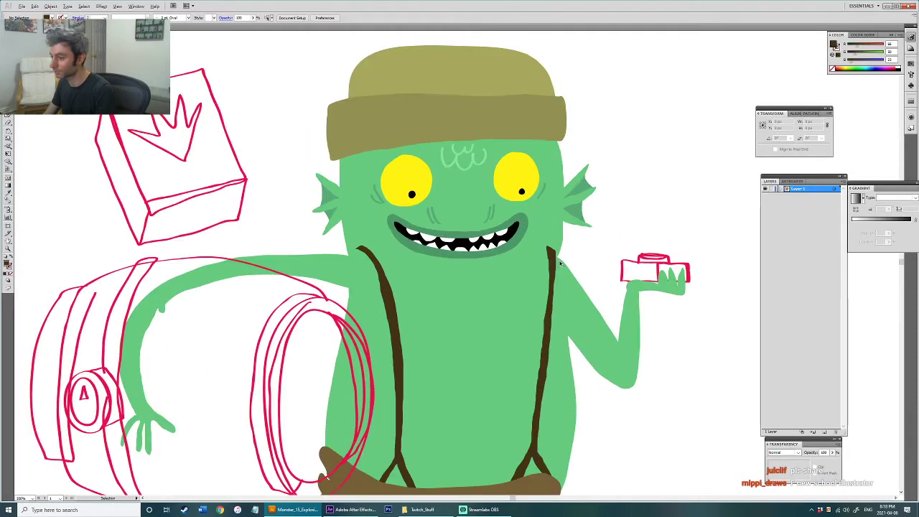
left_click_drag(274, 98, 600, 288)
left_click(491, 359, "shift")
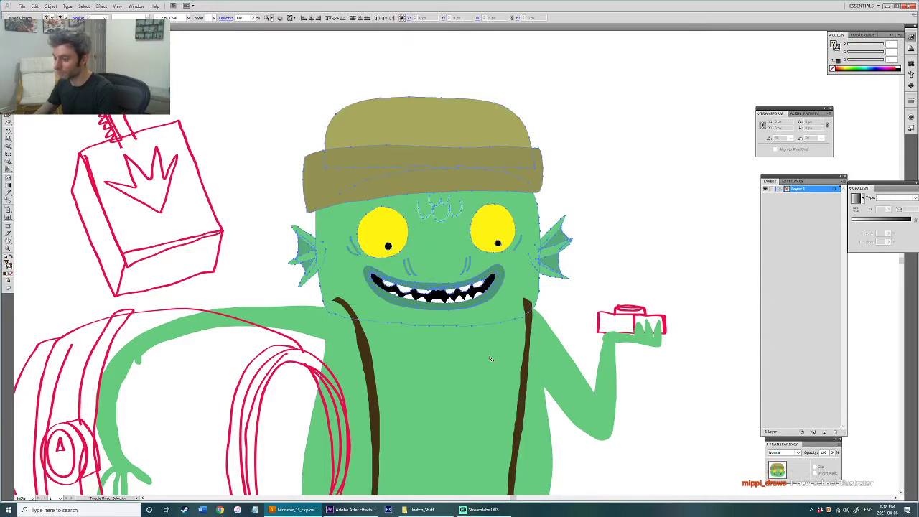
key("ctrl+shift+bracketright")
left_click(581, 301)
Step: Redraw the head's lower contour along the jaw and chin with freehand Paintbrush strokes
left_click(359, 333)
key("b")
left_click(326, 304)
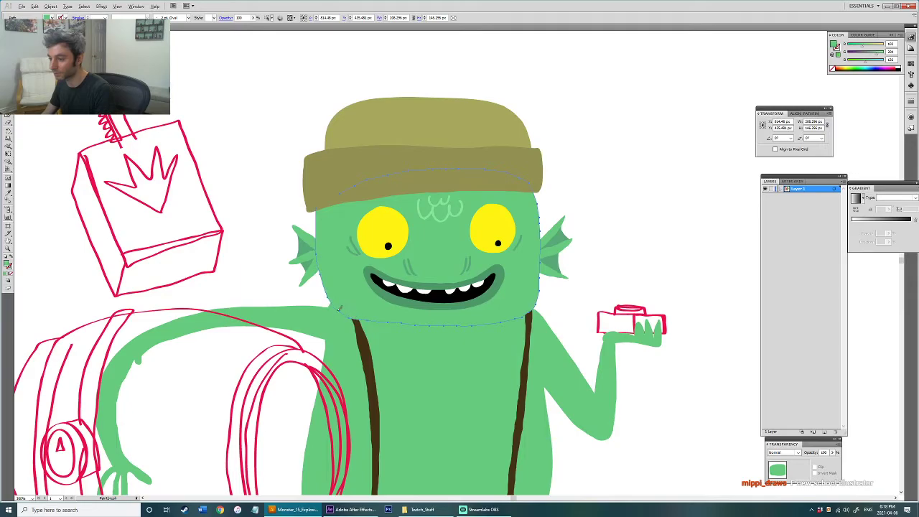
left_click_drag(376, 322, 529, 312)
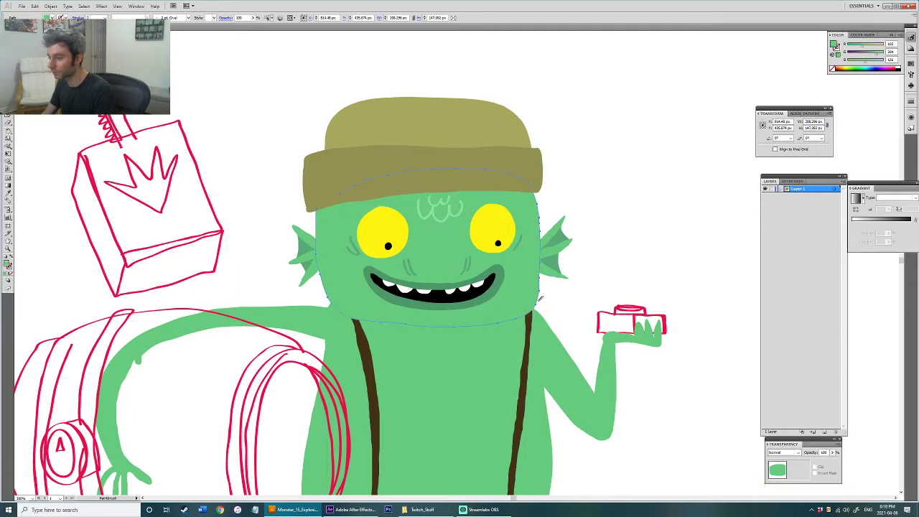
Step: Refine the outer edges of the webbing in both ear fins with freehand strokes
left_click_drag(589, 243, 520, 289)
left_click(599, 259, "ctrl")
scroll(580, 262, "up", 4)
left_click(519, 289, "ctrl")
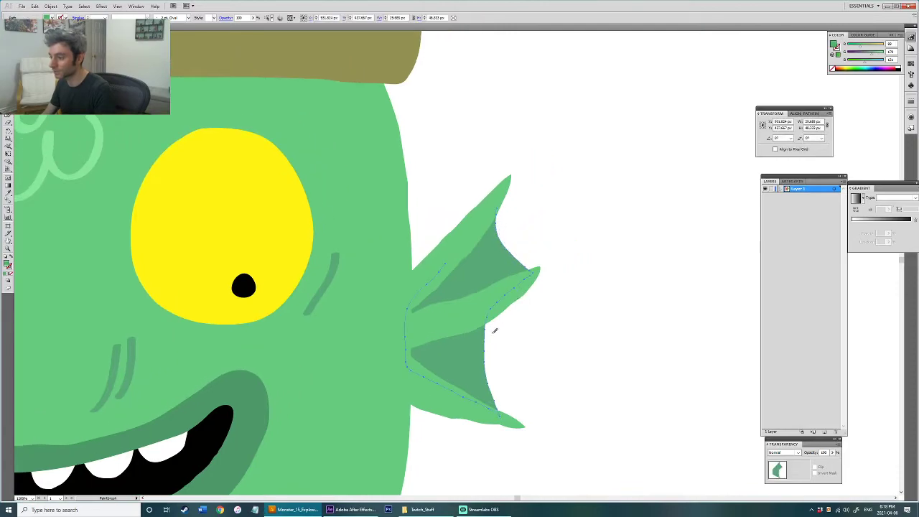
scroll(486, 317, "down", 3)
left_click_drag(493, 318, 667, 311)
mouse_move(312, 305)
left_mouse_down()
mouse_move(342, 296)
mouse_move(347, 307)
mouse_move(332, 326)
mouse_move(345, 334)
left_mouse_up()
left_click(344, 300, "ctrl")
scroll(345, 301, "up", 3)
scroll(342, 277, "down", 5)
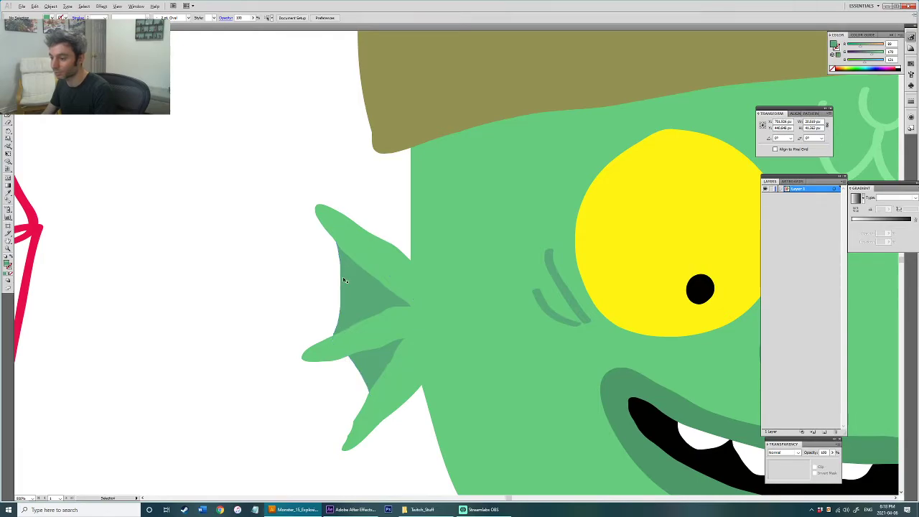
left_click(587, 284)
left_click(333, 294, "shift")
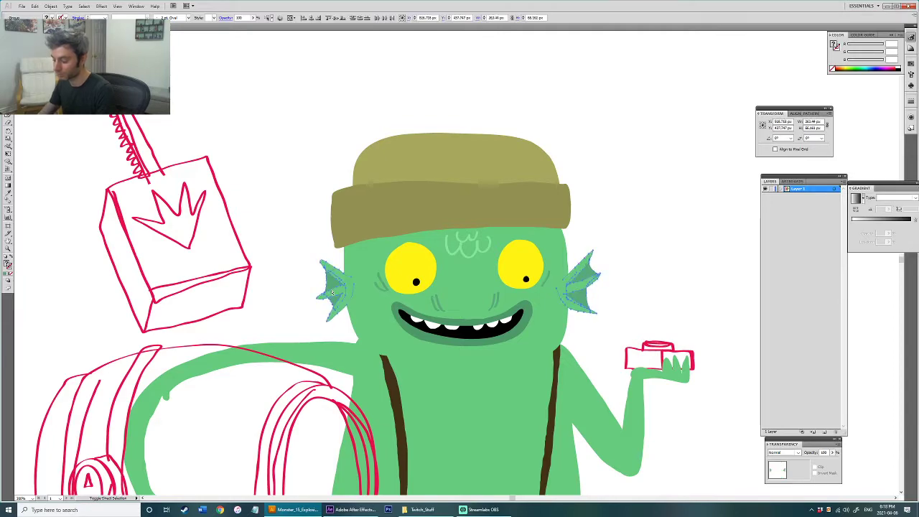
left_click(649, 157)
Step: Try filling the barrel body with the trousers' brown and with the hat's olive green
scroll(649, 157, "down", 2)
left_click_drag(638, 173, 566, 113)
key("a")
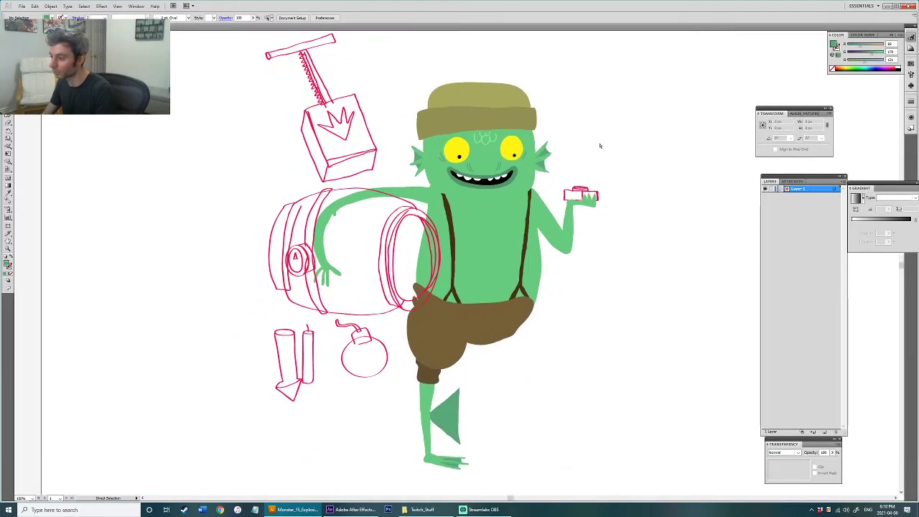
scroll(333, 269, "up", 1)
left_click_drag(376, 291, 377, 307)
left_click(393, 357)
left_click_drag(228, 252, 305, 298)
left_click(428, 299, "shift")
left_click(318, 247)
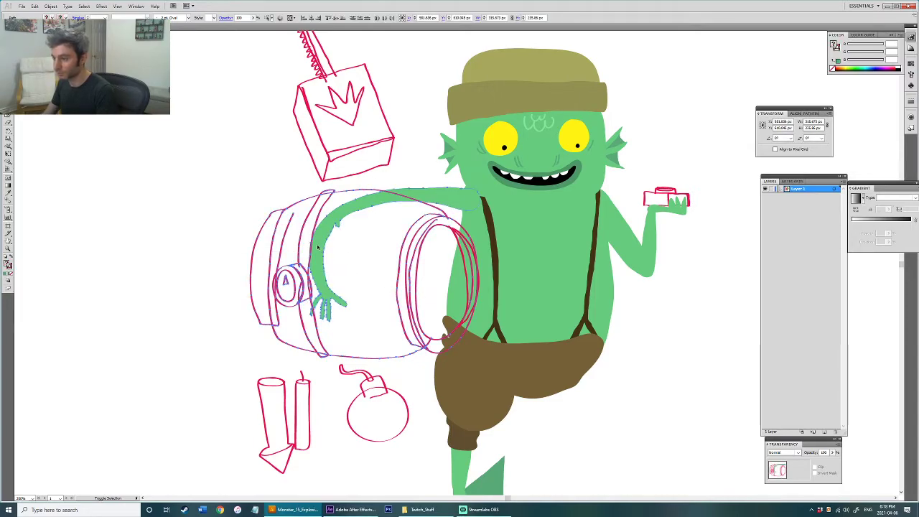
left_click(352, 318)
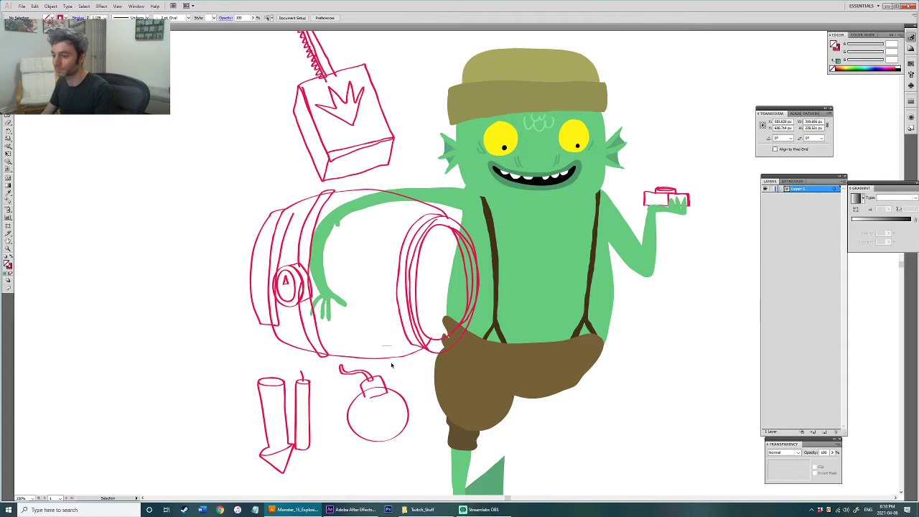
left_click(472, 379)
left_click(528, 89)
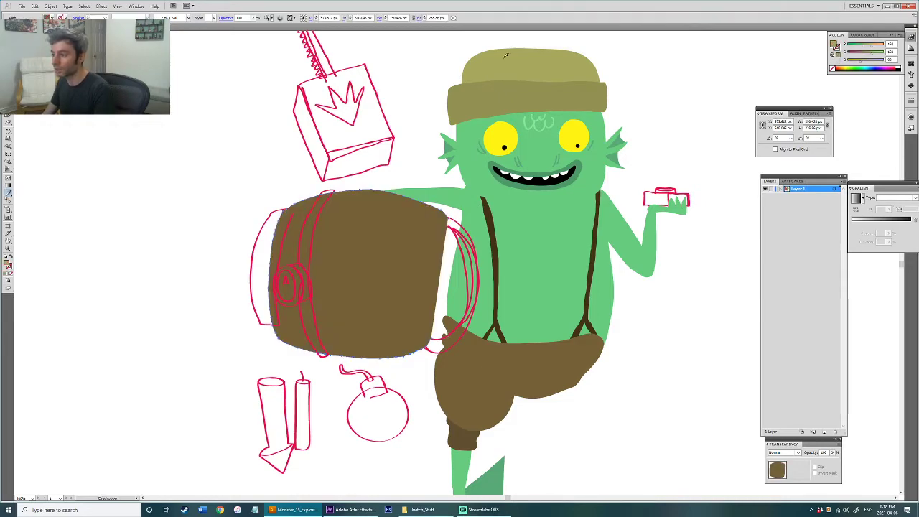
key("v")
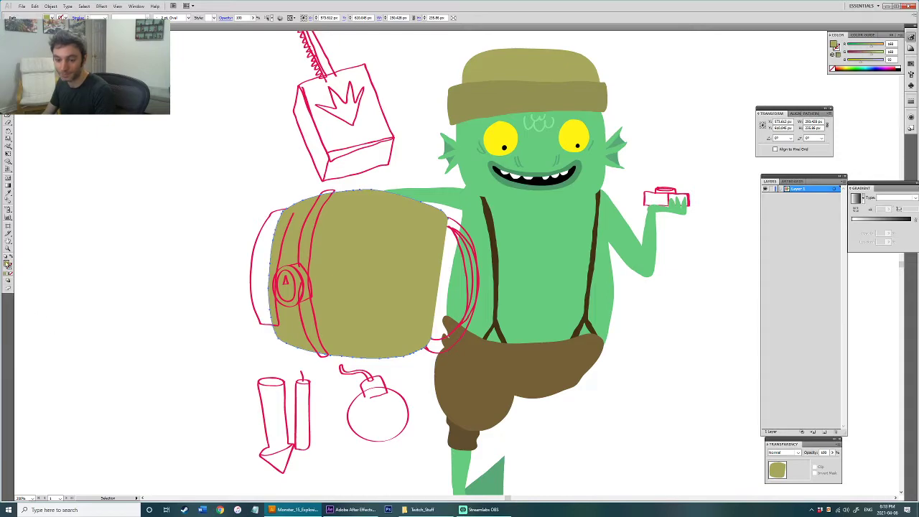
double_click(8, 264)
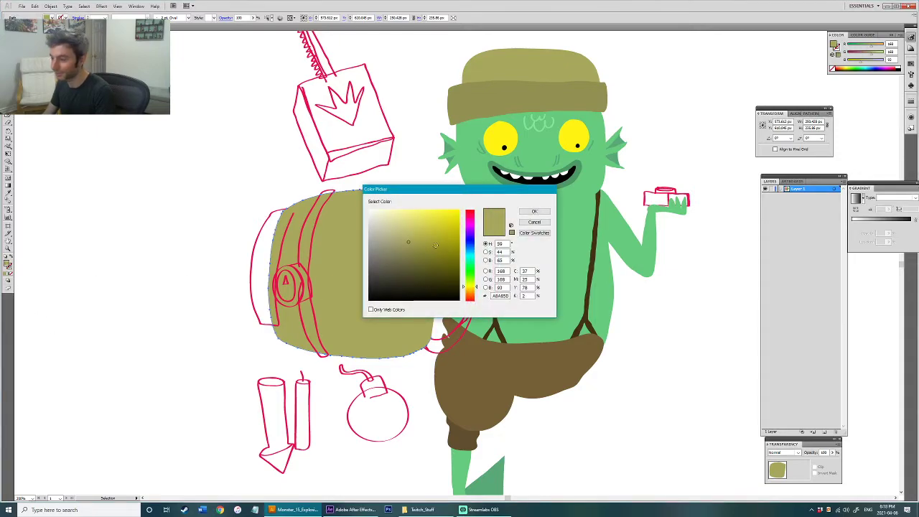
left_click(525, 223)
Step: Clear the barrel body's fill and bring the arm and hand in front of the barrel
key("slash")
left_click(449, 206)
key("a")
left_click(425, 284)
key("v")
left_click_drag(388, 274, 379, 281)
Step: Fill the barrel body with a lighter tan shade derived from the trousers' brown
left_click(281, 353)
key("i")
left_click(502, 377)
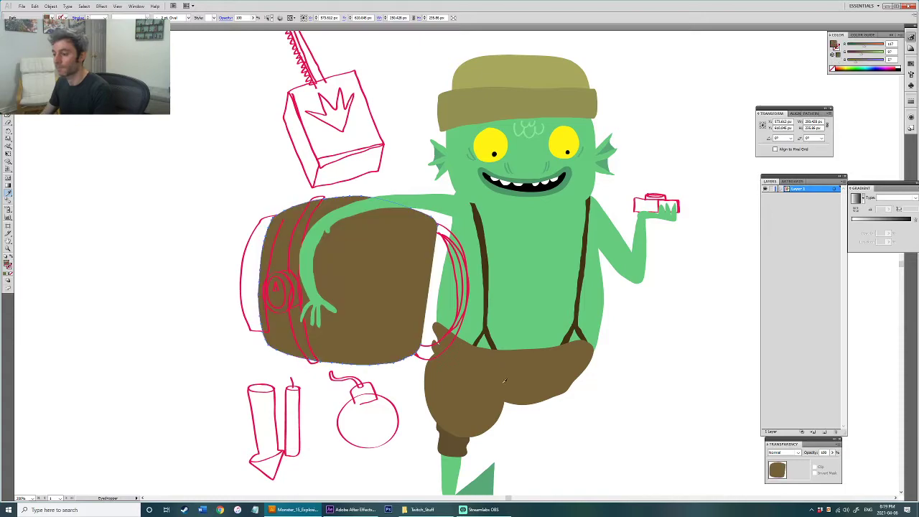
double_click(7, 264)
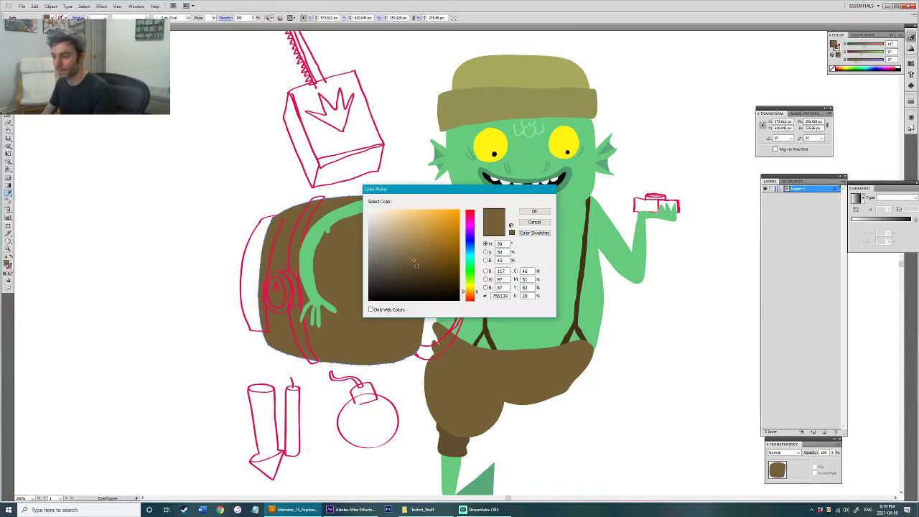
left_click_drag(413, 257, 402, 235)
left_click(535, 212)
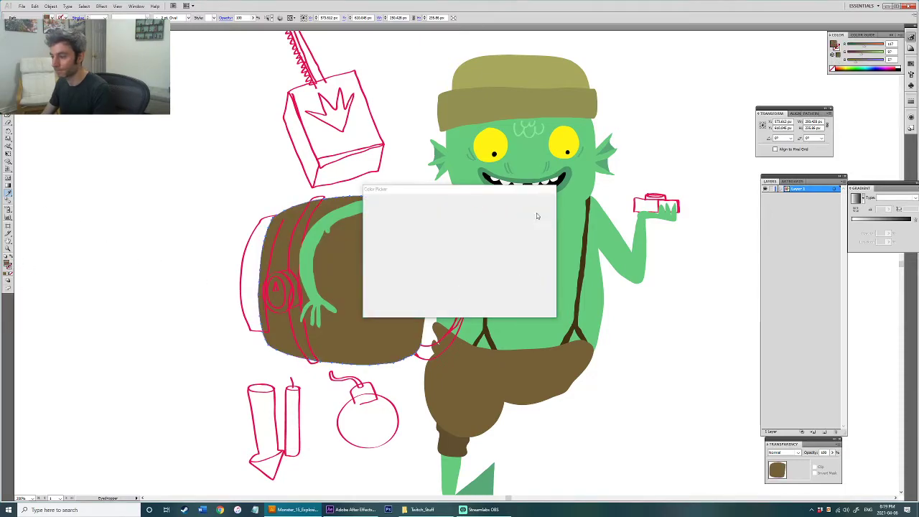
Step: Fill the barrel's rear end piece with the trousers' brown and send it behind the barrel body
key("a")
left_click(226, 191)
left_click_drag(226, 191, 233, 202)
left_click_drag(247, 219, 267, 266)
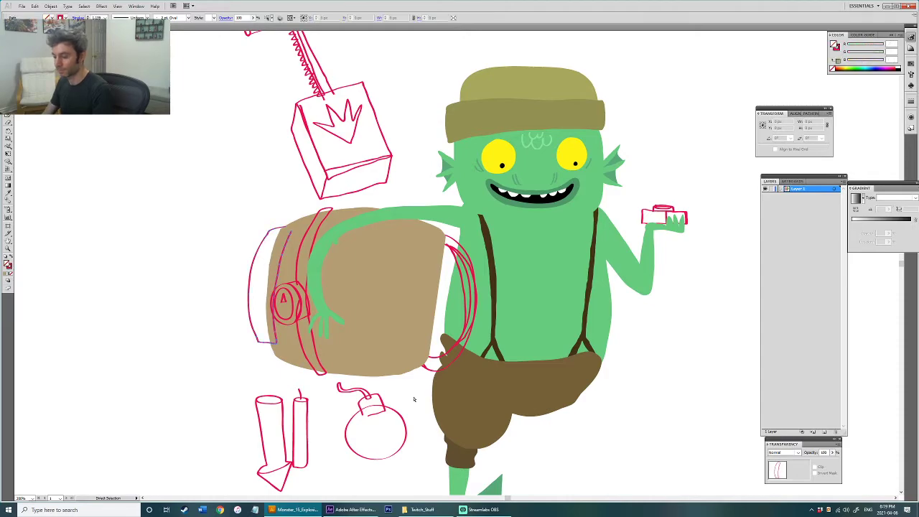
key("i")
left_click(474, 404)
key("ctrl+shift+[")
Step: Bring the oval rim outlines at the barrel's open end in front of the barrel body
key("v")
left_click_drag(445, 336, 373, 385)
left_click(426, 331)
left_click(419, 359)
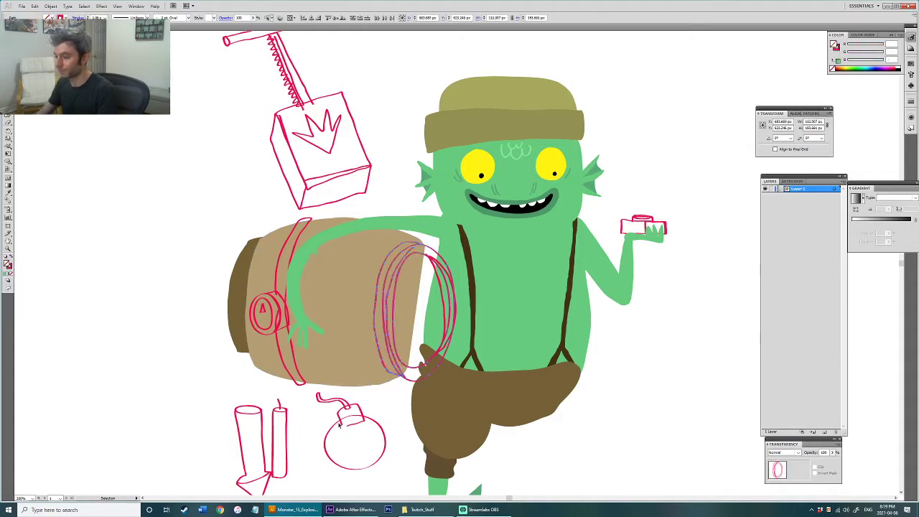
left_click(185, 279)
Step: Reshape the upper and lower ends of the barrel's hoop outline to follow the barrel's edge
left_click_drag(239, 267, 205, 266)
left_click(272, 223)
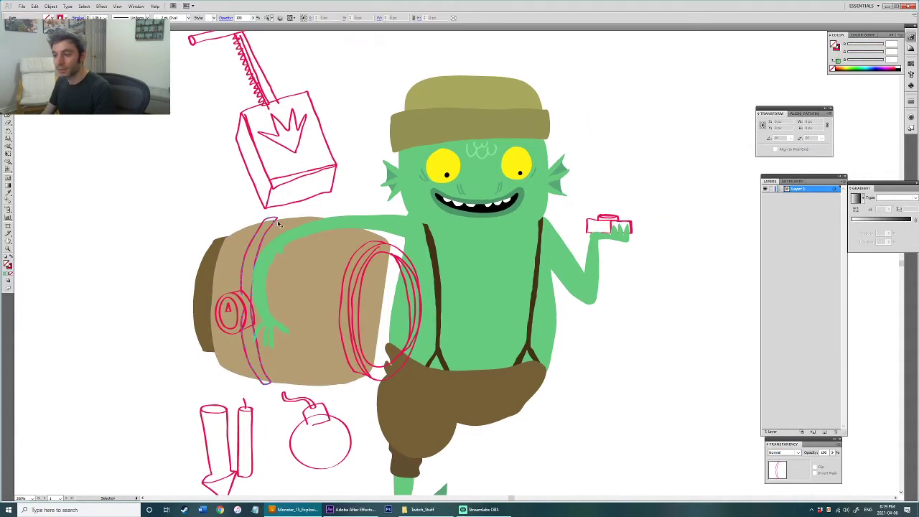
scroll(267, 221, "up", 3)
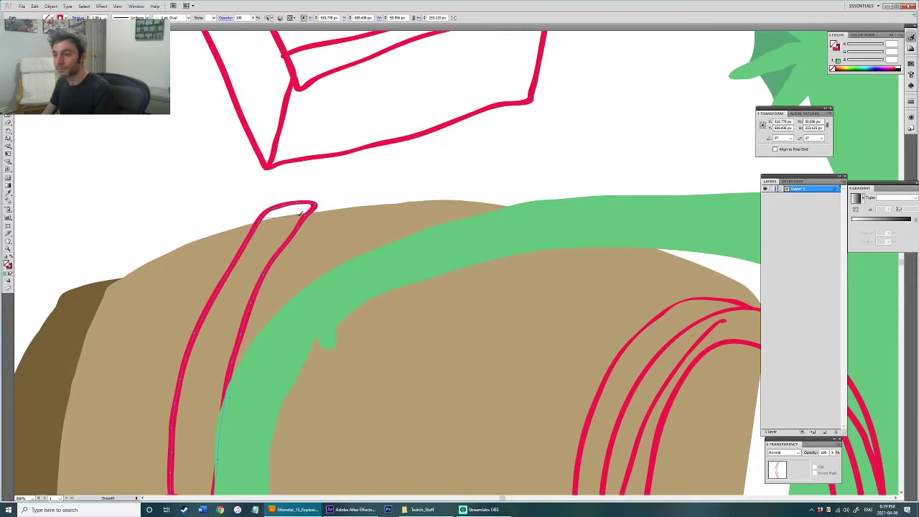
scroll(300, 222, "down", 4)
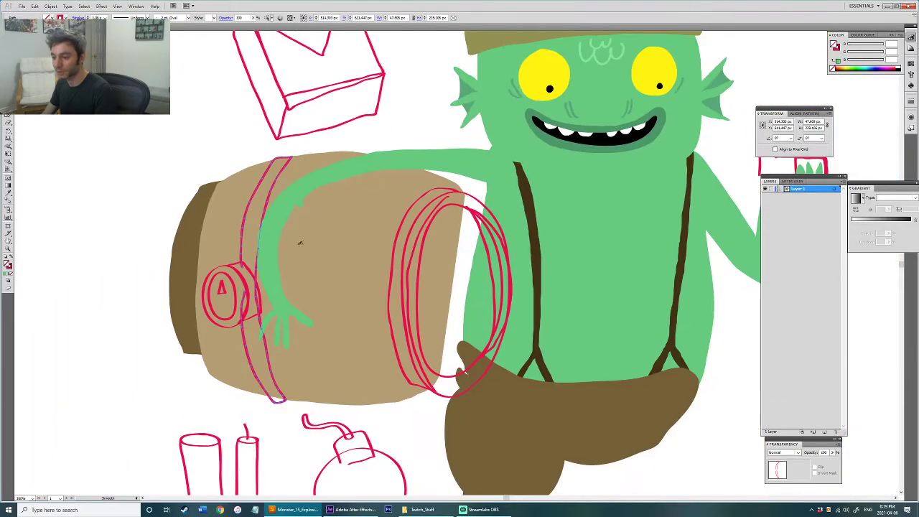
scroll(275, 392, "up", 2)
mouse_move(296, 418)
left_mouse_down()
mouse_move(301, 404)
mouse_move(295, 416)
mouse_move(332, 423)
left_mouse_up()
Step: Fill the barrel hoop with the suspenders' dark brown and remove its red outline
scroll(306, 414, "down", 3)
key("v")
left_click(254, 410)
left_click(317, 385)
scroll(316, 385, "down", 1)
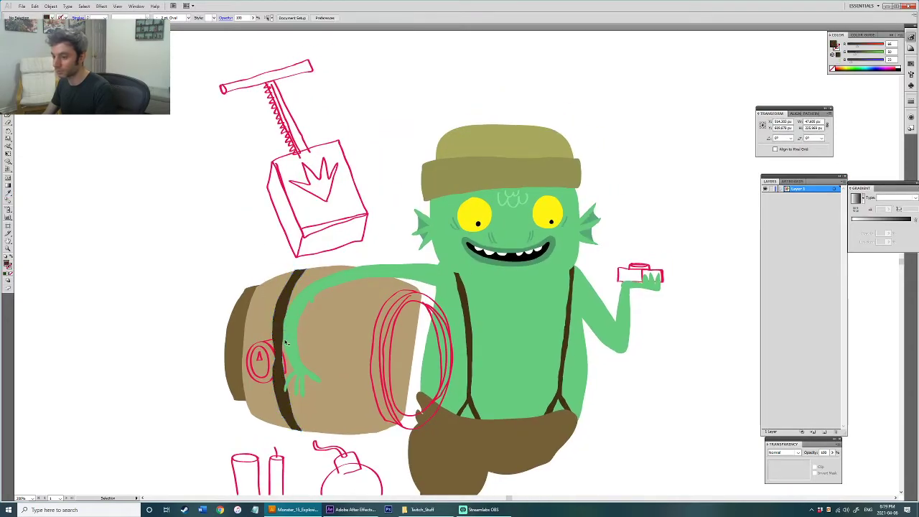
Step: Bring the outlines of the round plug on the barrel to the front, over the hoop
scroll(251, 359, "up", 3)
left_click_drag(304, 364, 309, 361)
left_click(262, 274, "shift")
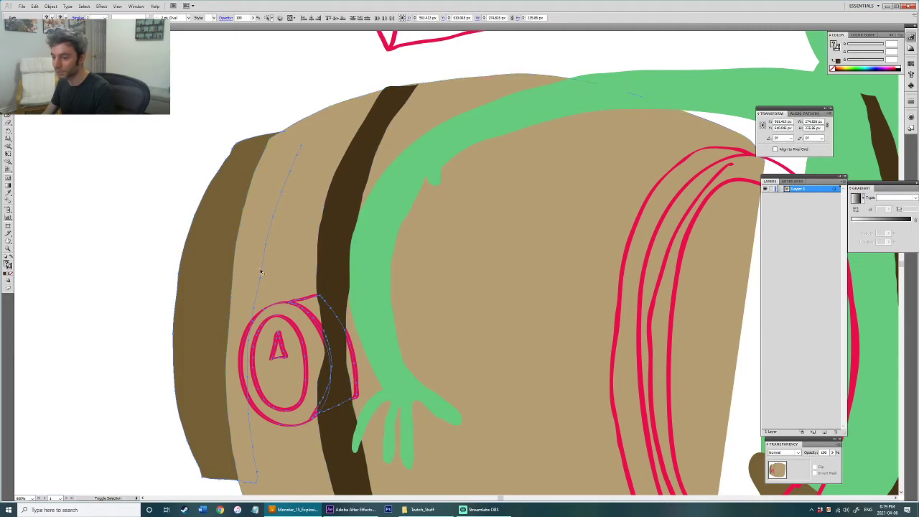
key("ctrl+shift+bracketright")
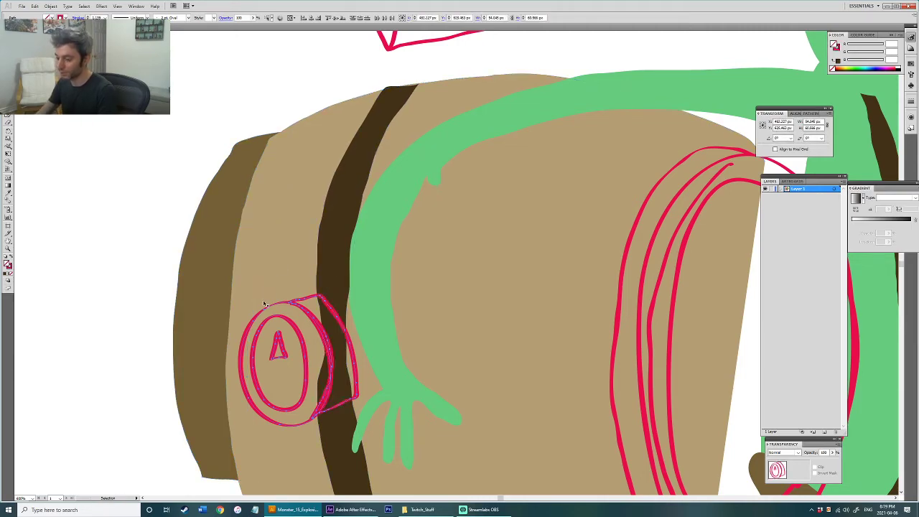
scroll(264, 305, "down", 4)
left_click_drag(226, 299, 270, 309)
left_click(270, 309)
scroll(444, 338, "up", 5)
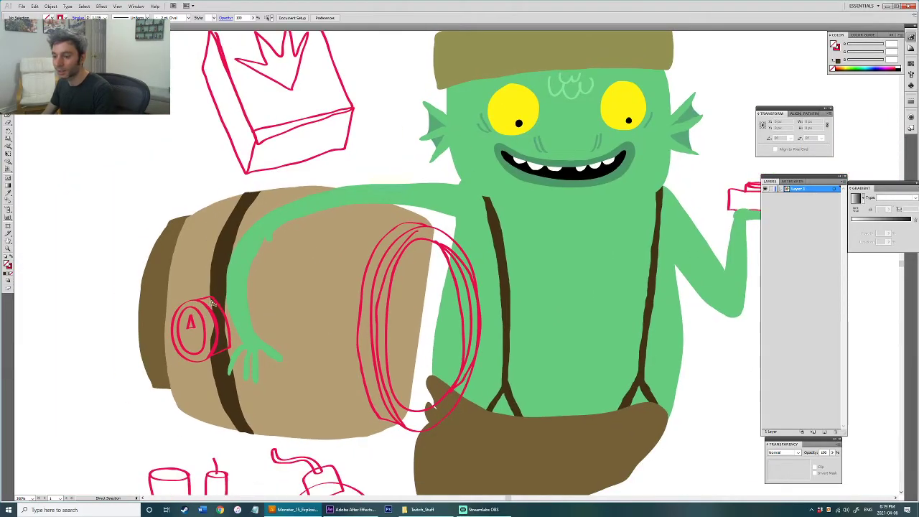
left_click(221, 299)
scroll(295, 290, "down", 2)
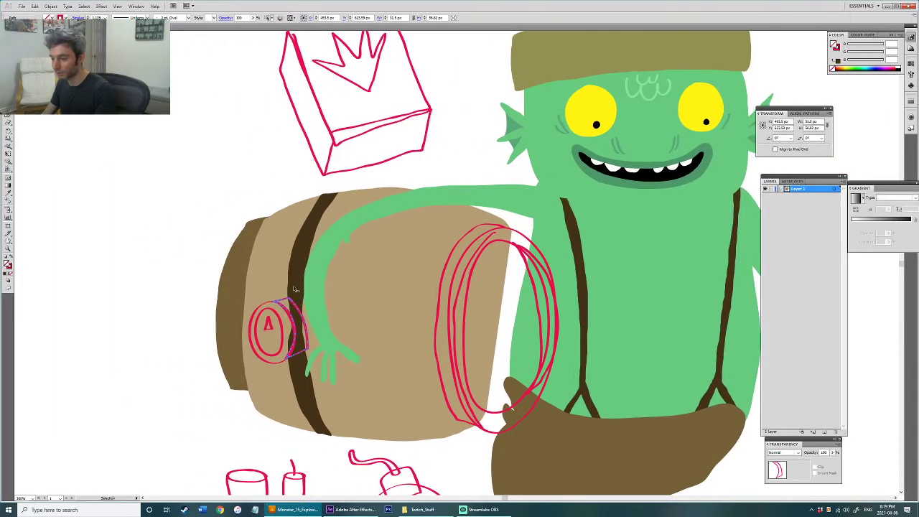
scroll(429, 366, "down", 2)
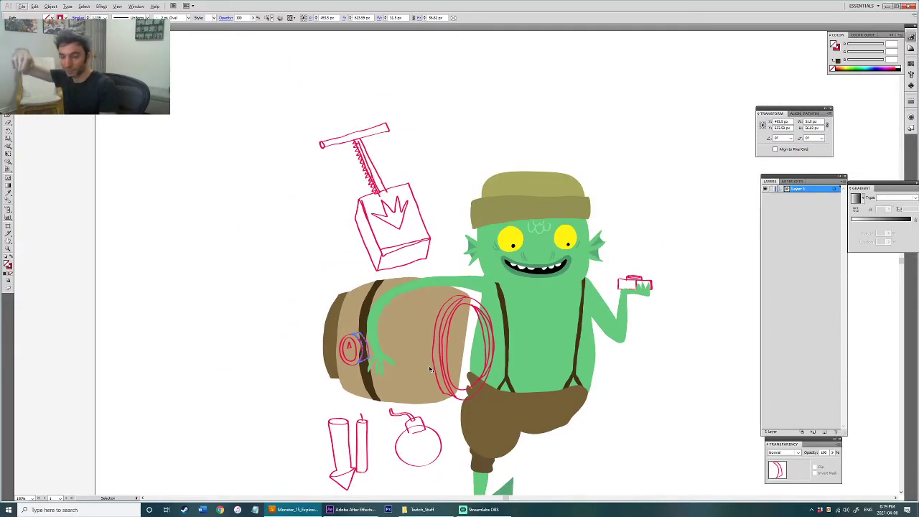
left_click(445, 253)
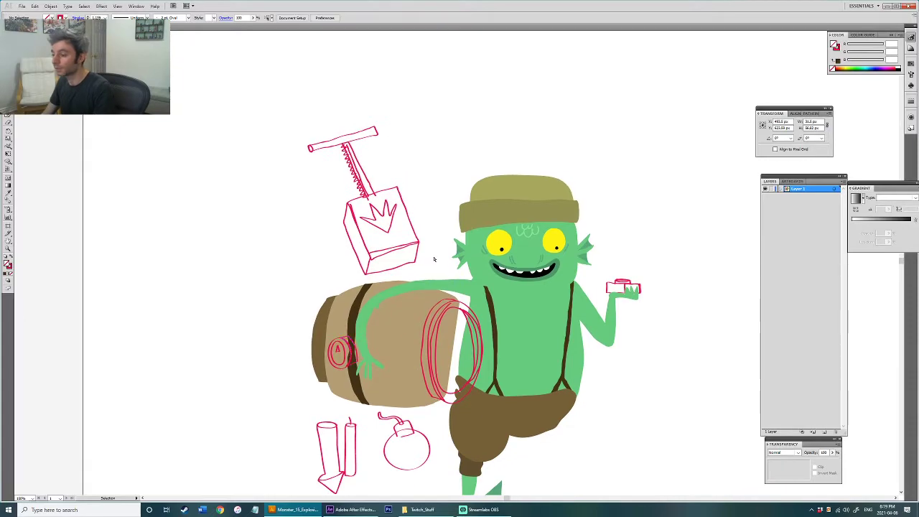
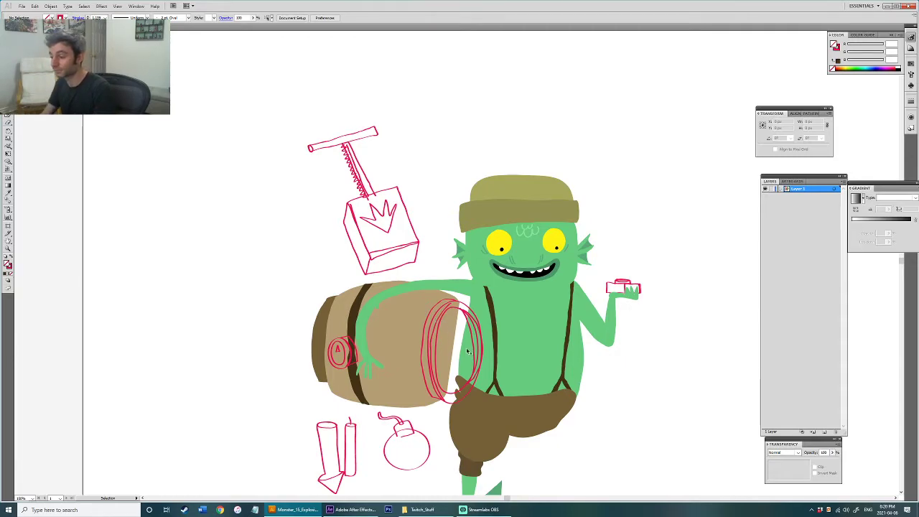
Step: Reshape the lower curve of the oval rim outlines at the barrel's open end
scroll(467, 351, "up", 2)
left_click_drag(463, 336, 480, 281)
mouse_move(445, 370)
left_mouse_down()
mouse_move(424, 409)
mouse_move(440, 388)
left_mouse_up()
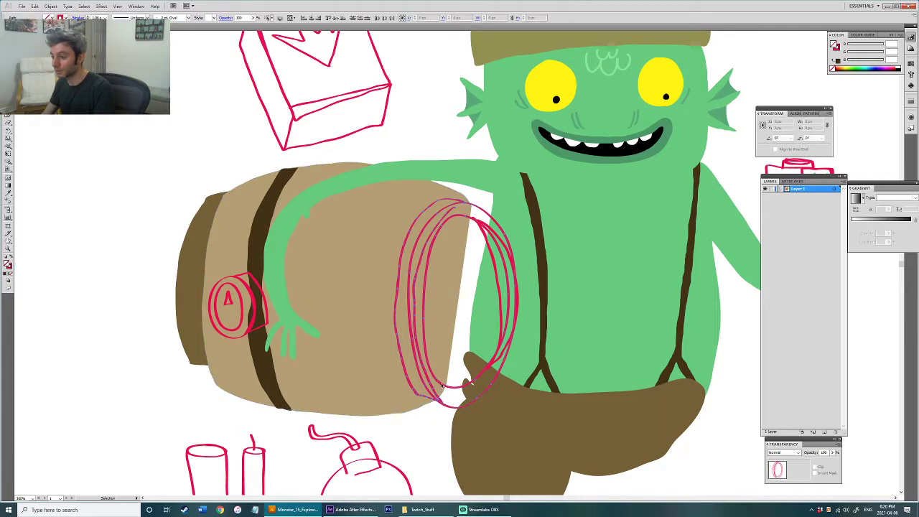
left_click(456, 362, "ctrl")
left_click(441, 399, "ctrl")
left_click_drag(466, 400, 485, 388)
left_click(468, 348, "ctrl")
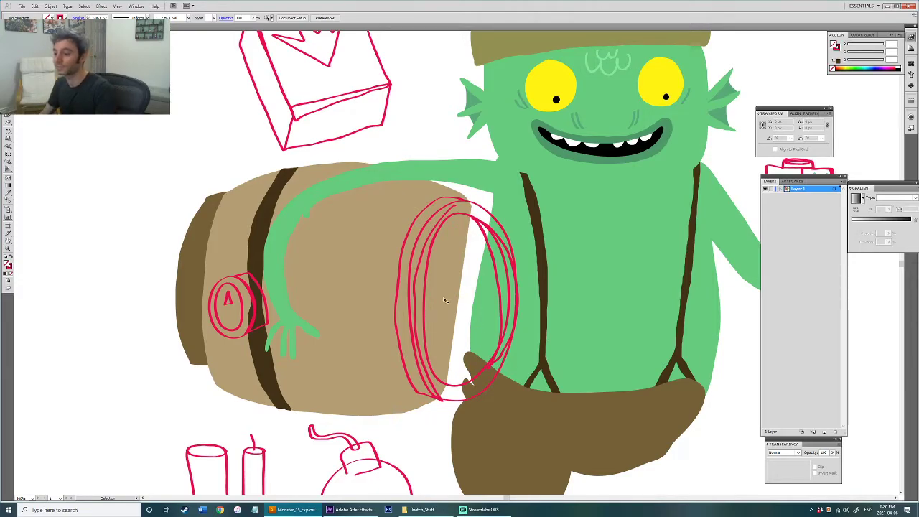
Step: Fill the inner oval of the round plug on the barrel with white and remove its red outline
left_click_drag(447, 301, 501, 306)
scroll(309, 304, "up", 1)
left_click_drag(311, 300, 289, 355)
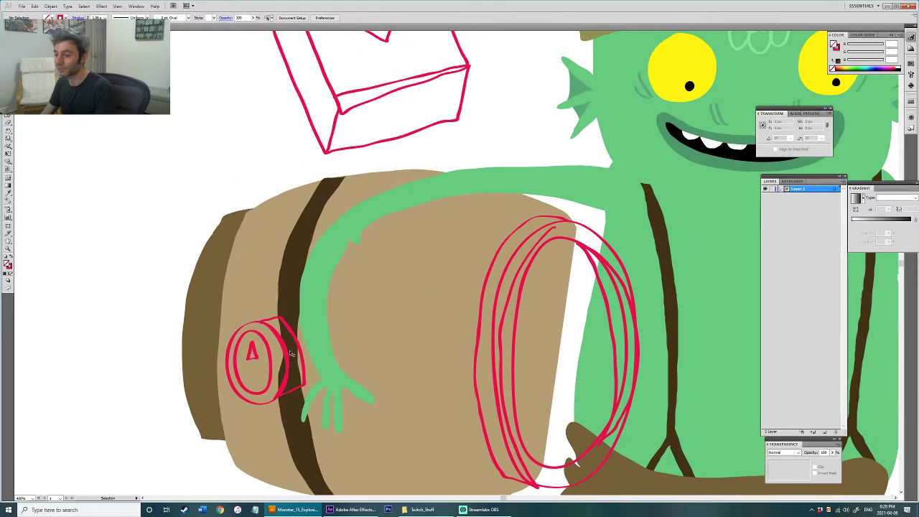
left_click(316, 390)
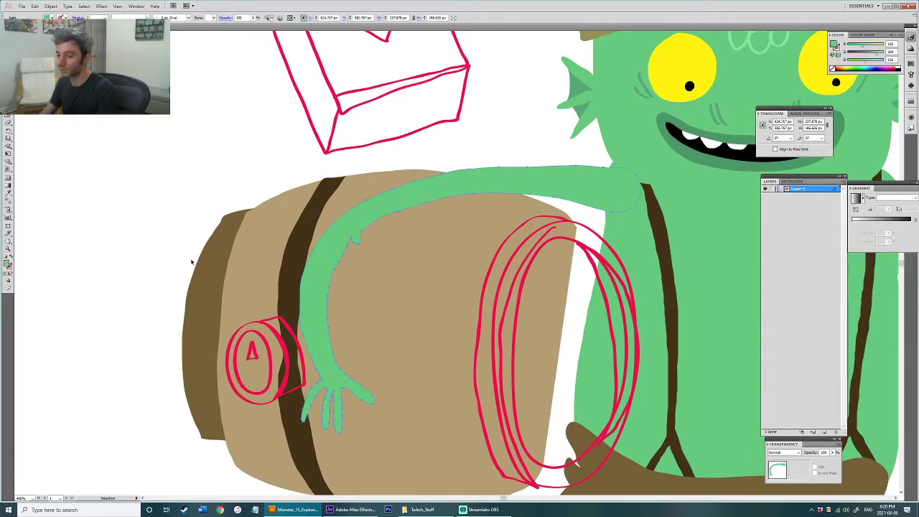
left_click(192, 262)
scroll(227, 335, "up", 1)
left_click_drag(230, 341, 224, 338)
left_click(235, 346)
key("i")
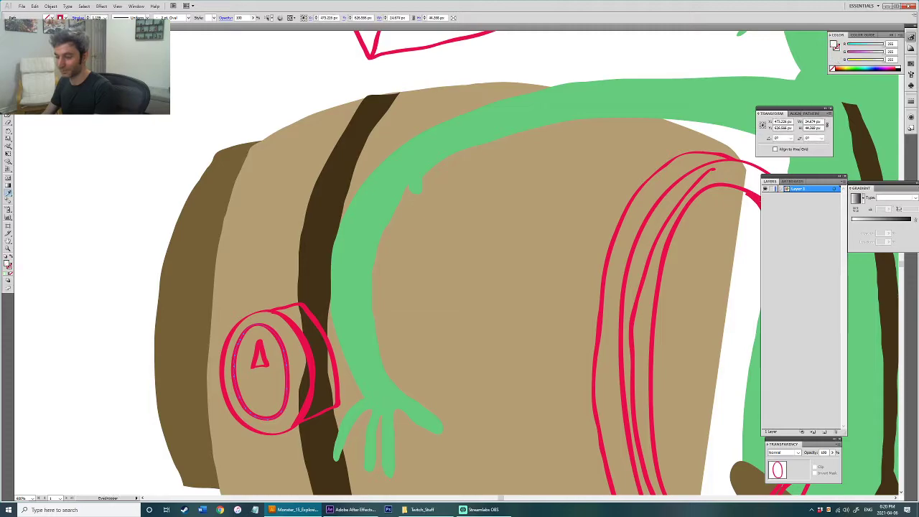
left_click(123, 267)
Step: Fill the small triangle inside the plug's white face with the barrel hoop's dark brown
key("v")
left_click(259, 348)
key("i")
left_click(307, 287)
key("v")
key("ctrl+2")
Step: Fill the plug's outer oval with light grey and no outline, forming a ring around the white face
left_click(252, 316)
key("i")
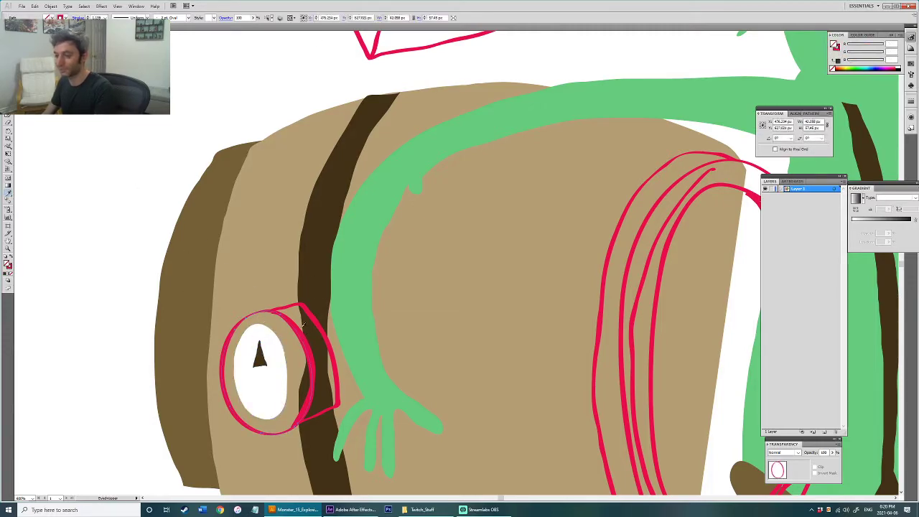
left_click(255, 388)
double_click(7, 265)
left_click_drag(379, 225, 365, 230)
left_click(533, 213)
key("v")
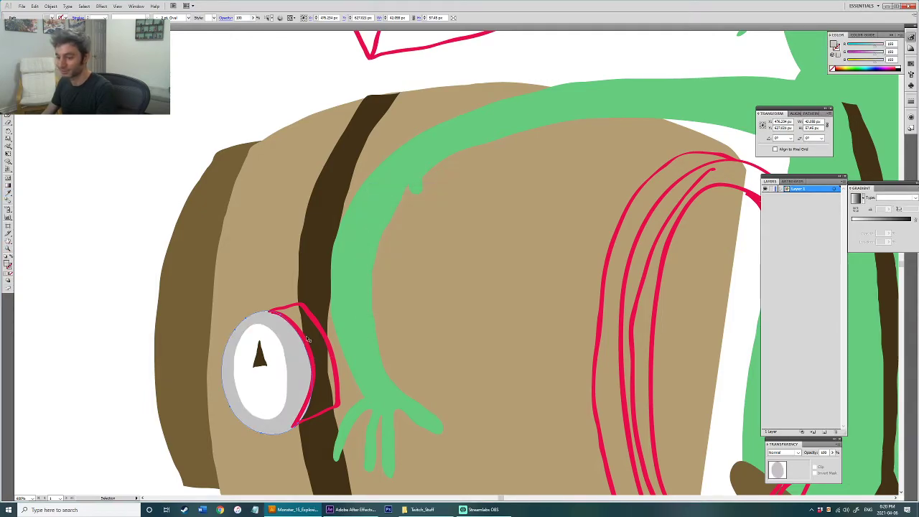
Step: Fill the plug's side shape with a darker grey than the ring and remove its red outline
left_click(307, 314)
key("i")
left_click(292, 340)
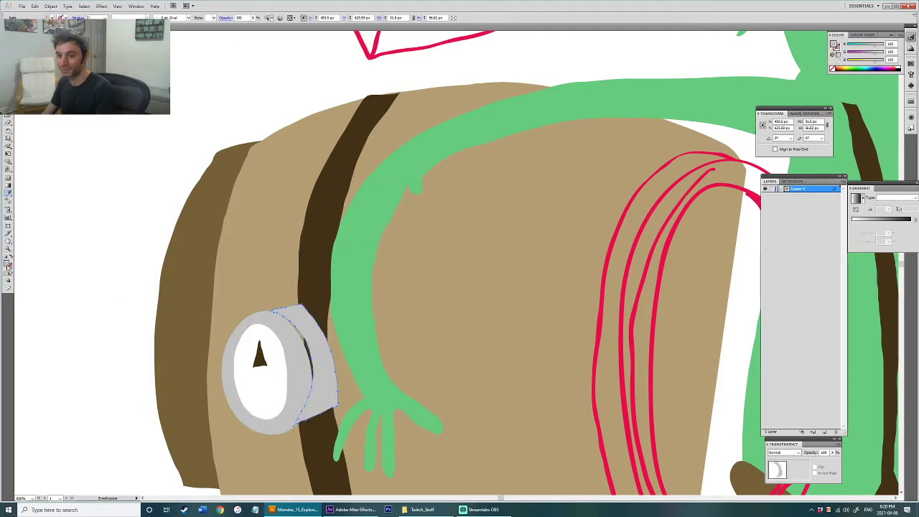
double_click(7, 264)
left_click_drag(377, 235, 356, 250)
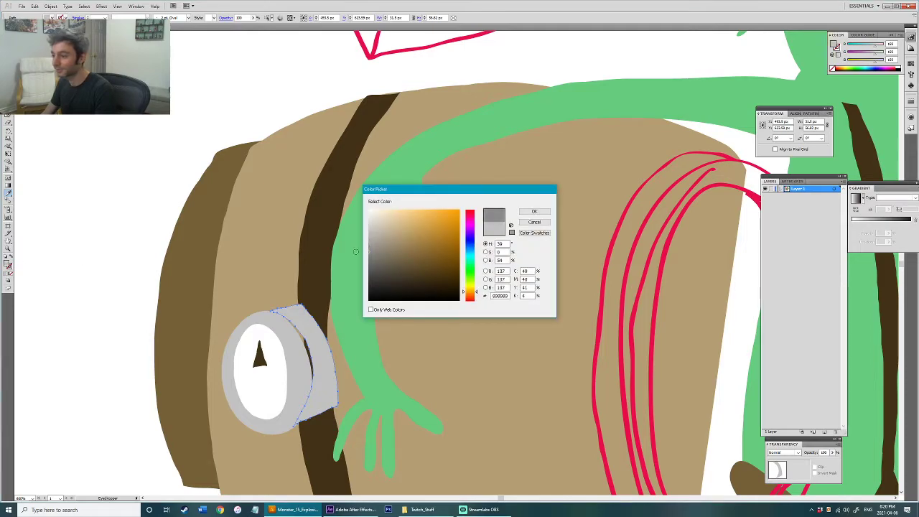
left_click(535, 210)
Step: Smooth the plug's side shape, send it behind the light grey ring, and extend its lower edge to meet the ring
scroll(308, 411, "up", 1)
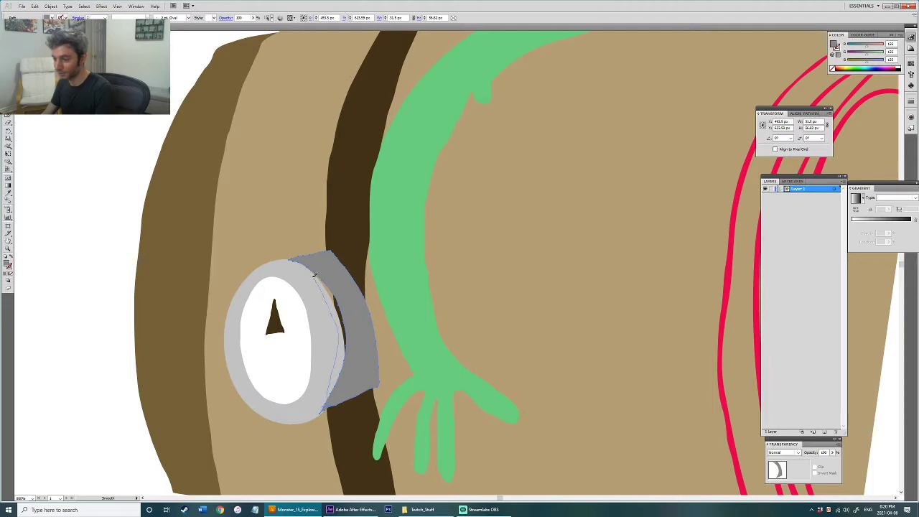
left_click_drag(315, 276, 303, 268)
key("ctrl+[")
key("v")
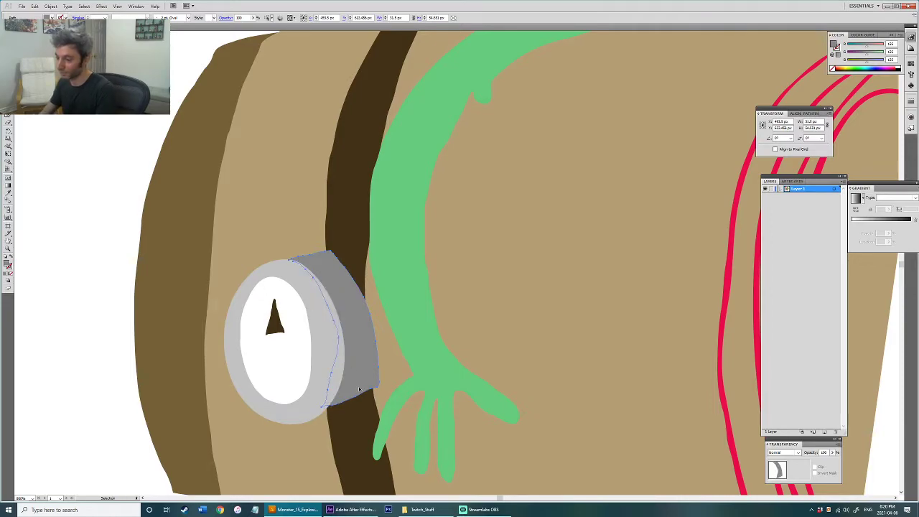
left_click_drag(318, 410, 331, 383)
Step: Paint a thin shadow in the plug side's darker grey along the left inner edge of the white face
left_click(278, 325)
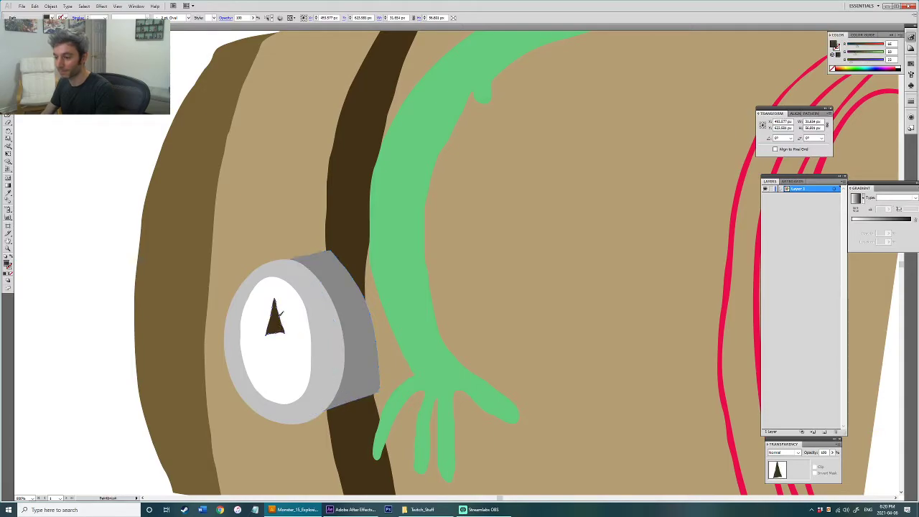
key("v")
left_click(279, 365)
left_click(76, 312)
scroll(278, 339, "down", 1)
scroll(280, 339, "up", 1)
left_click(318, 304)
mouse_move(249, 291)
left_mouse_down()
mouse_move(235, 353)
mouse_move(246, 378)
left_mouse_up()
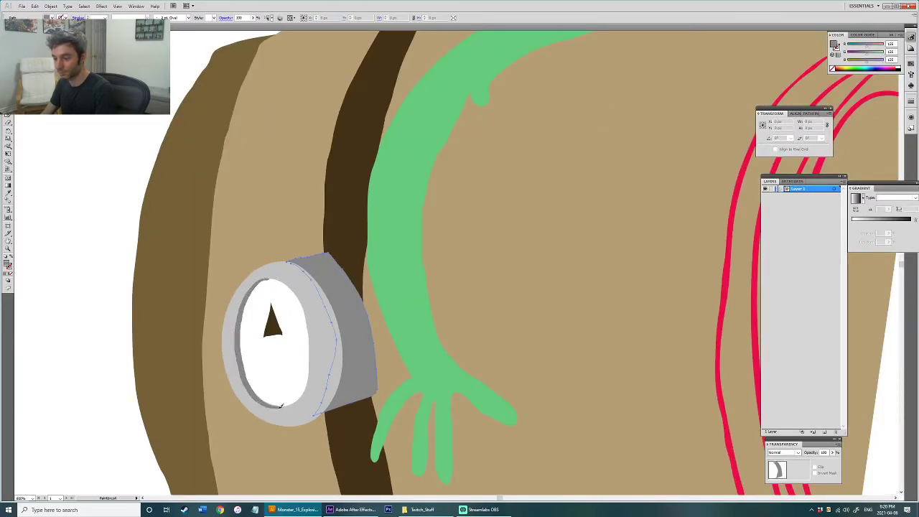
left_click_drag(281, 406, 287, 407)
Step: Fill the innermost oval at the barrel's open end with the plug ring's light grey
scroll(313, 357, "down", 4)
mouse_move(247, 356)
left_mouse_down()
mouse_move(189, 283)
mouse_move(209, 292)
left_mouse_up()
key("v")
scroll(393, 307, "up", 4)
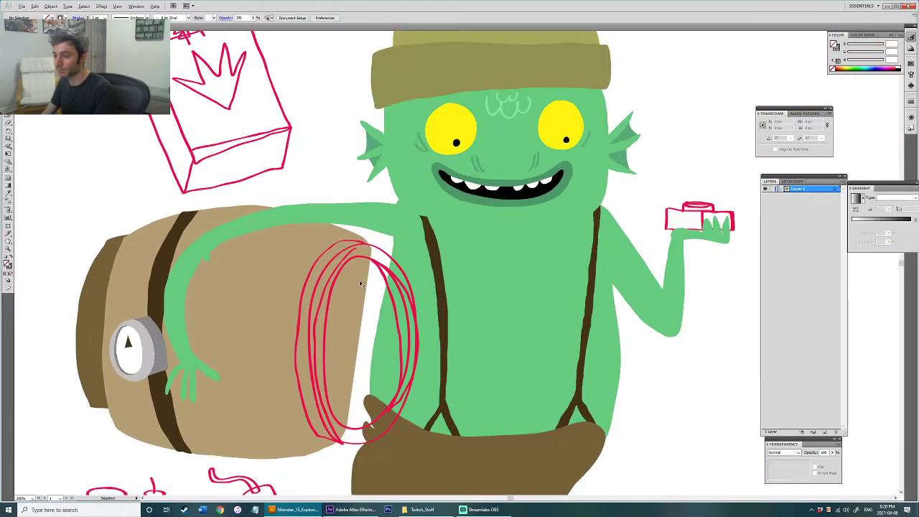
left_click(367, 262)
key("i")
left_click(135, 357)
left_click(149, 357)
Step: Fill the larger oval around the barrel's opening with the plug side's darker grey
left_click(380, 250)
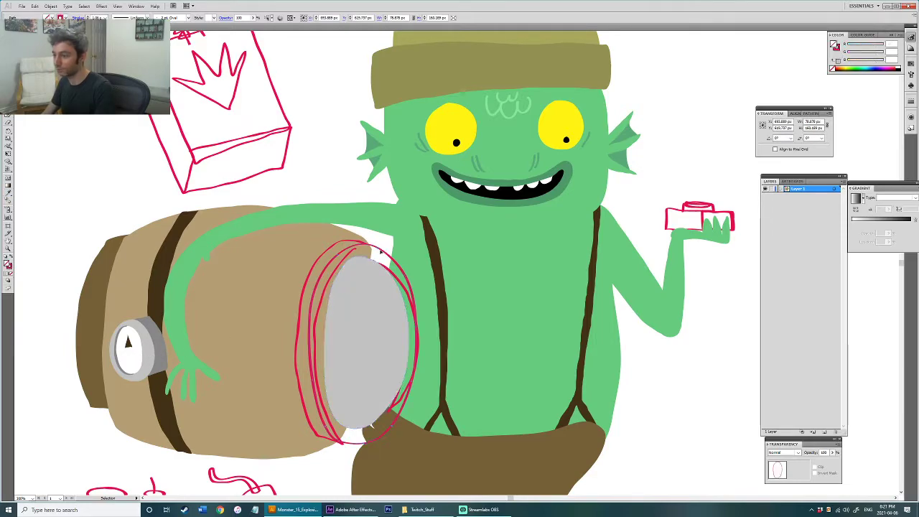
left_click(160, 352)
key("v")
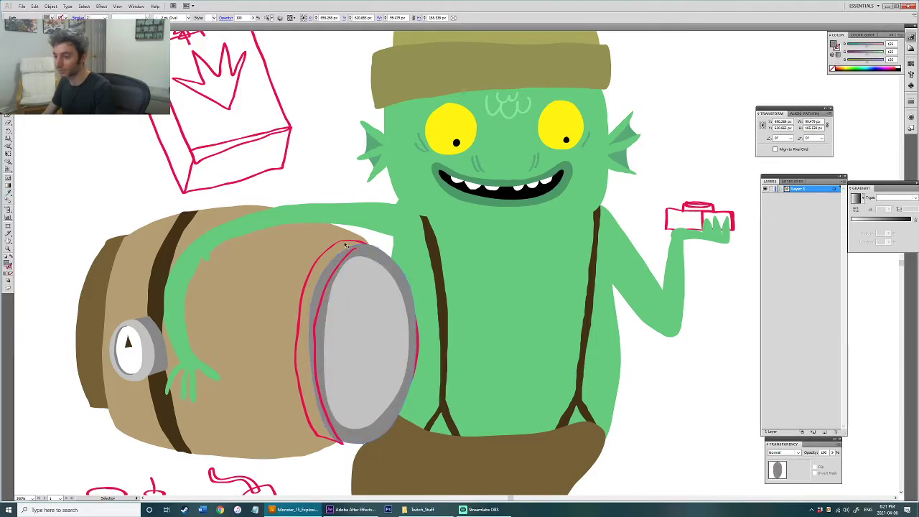
Step: Fill the band behind the barrel's grey oval rim with the brown of the barrel's far end
left_click(345, 246)
key("i")
left_click(91, 295)
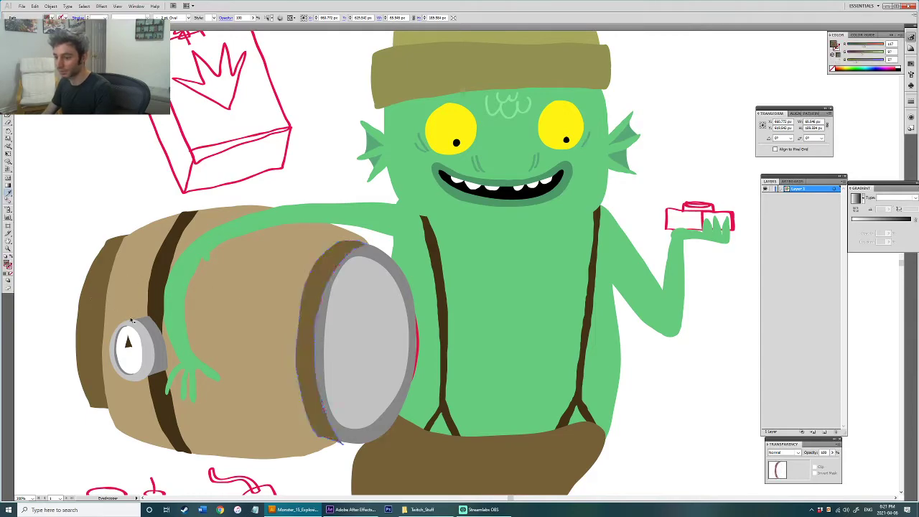
key("v")
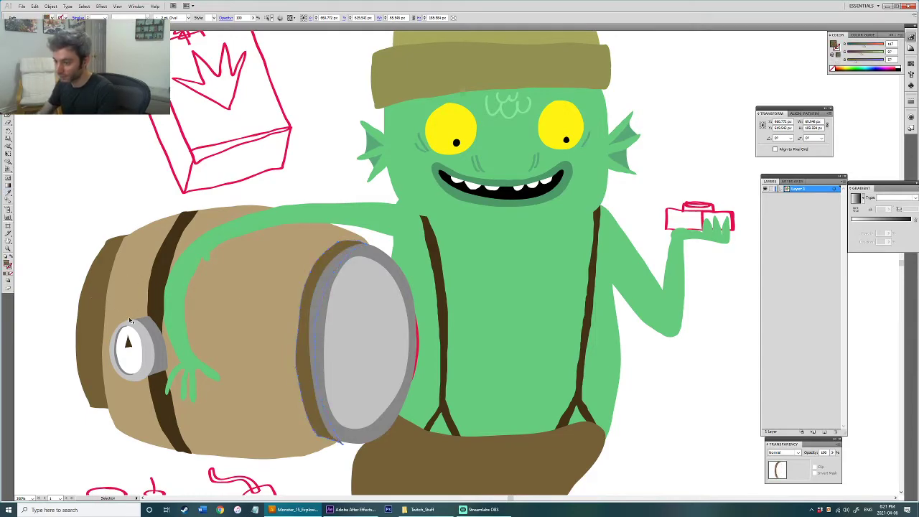
Step: Fill the crescent on the right inner side of the barrel's opening with the hoop's dark brown
left_click(420, 346)
key("a")
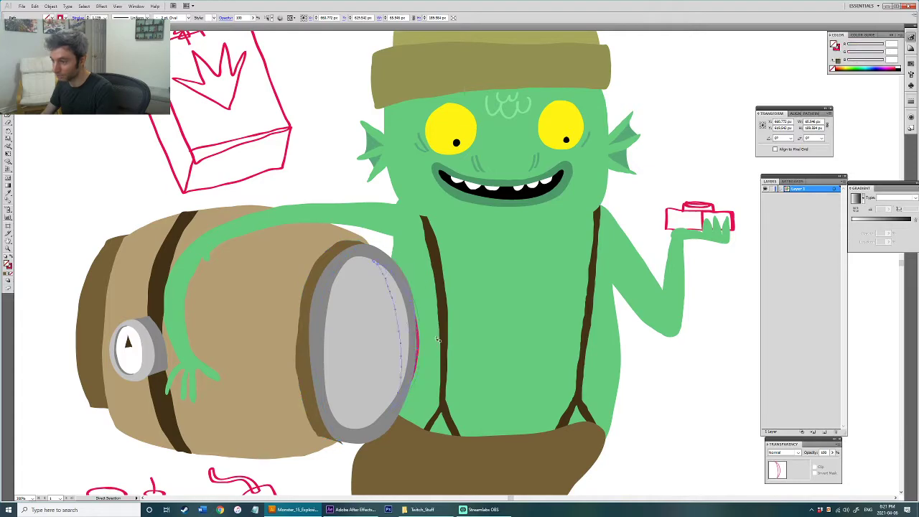
key("i")
left_click(120, 361)
left_click(161, 314)
key("v")
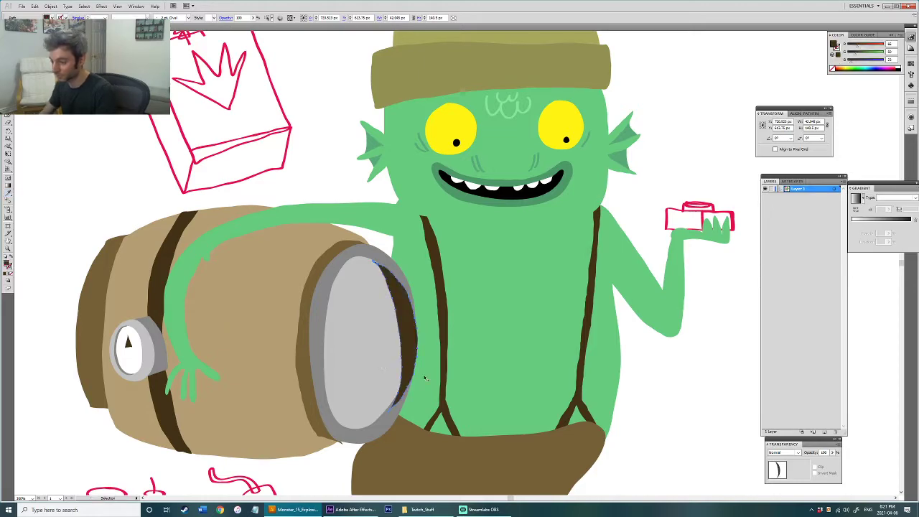
Step: Shift and scale the crescent so it sits inside the barrel's grey rim, and smooth its inner edge
key("e")
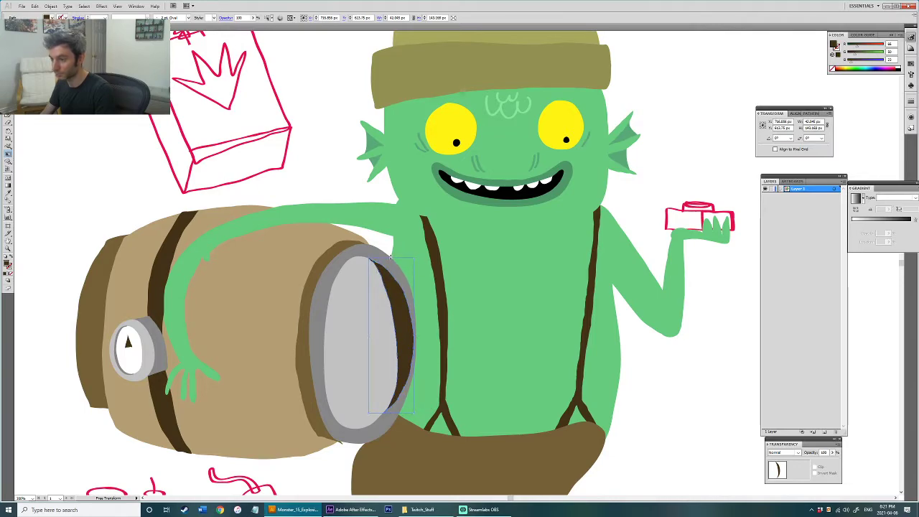
key("v")
left_click(623, 404)
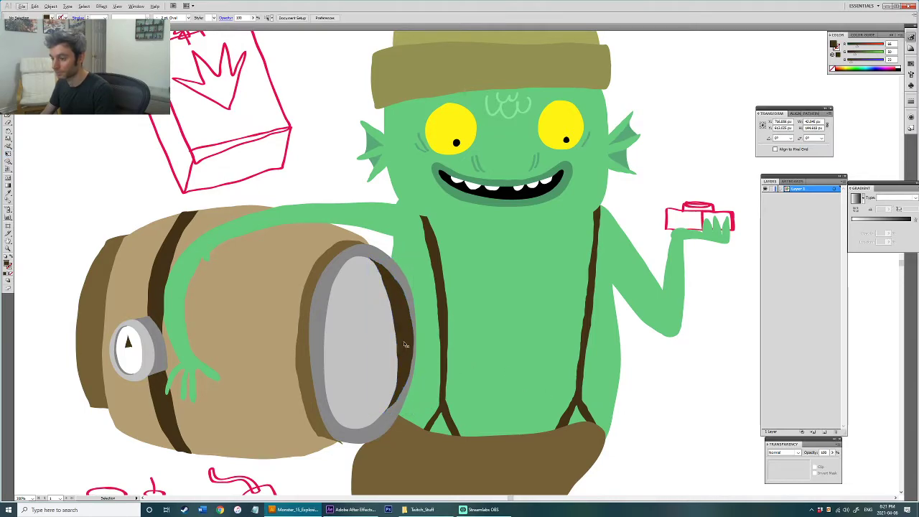
left_click(404, 388)
left_click_drag(404, 316, 403, 306)
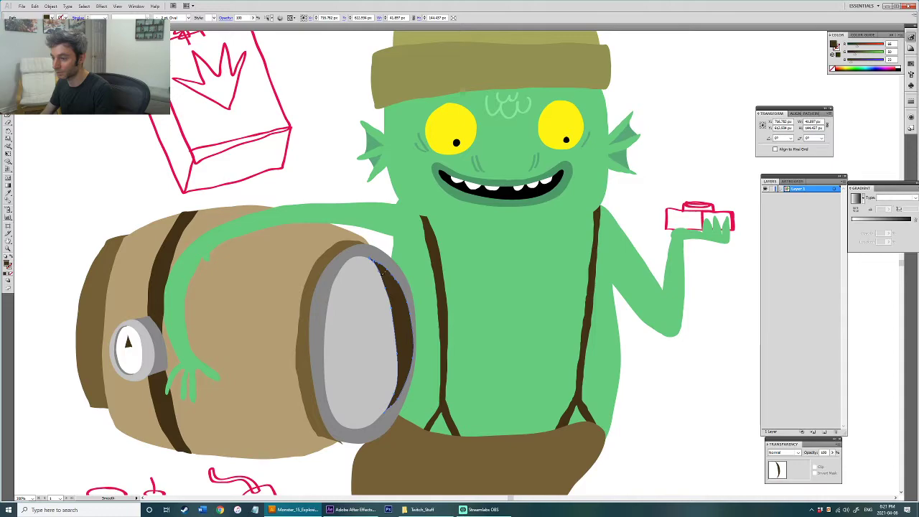
Step: Recolor the crescent inside the barrel's opening dark grey, darker than the surrounding rim
key("i")
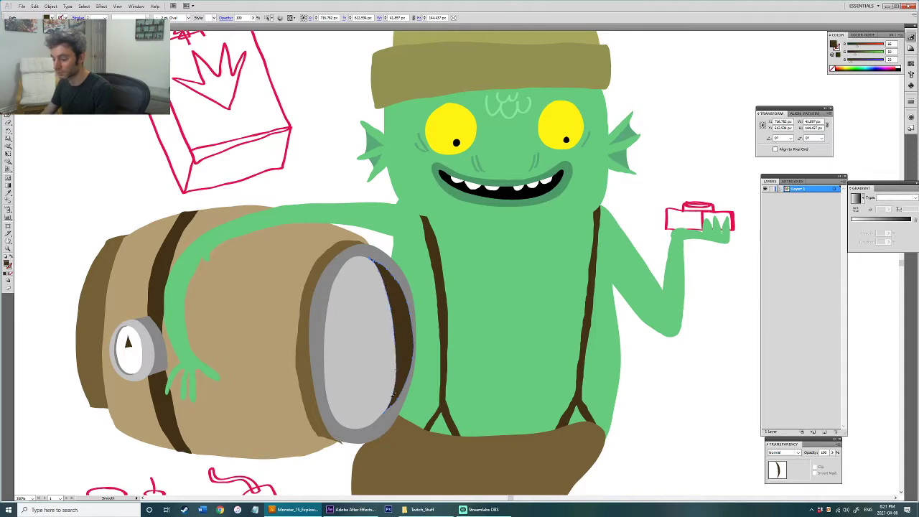
left_click(366, 369)
left_click(328, 361)
left_click(346, 358)
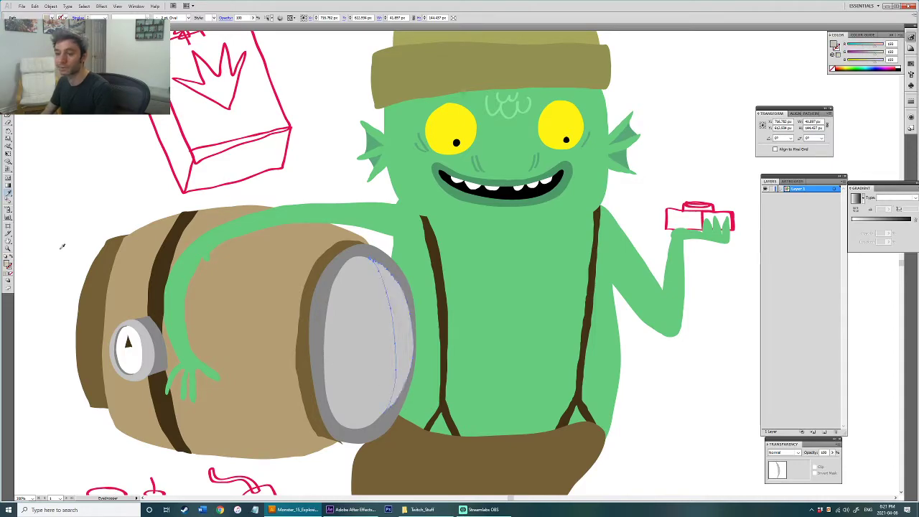
double_click(8, 267)
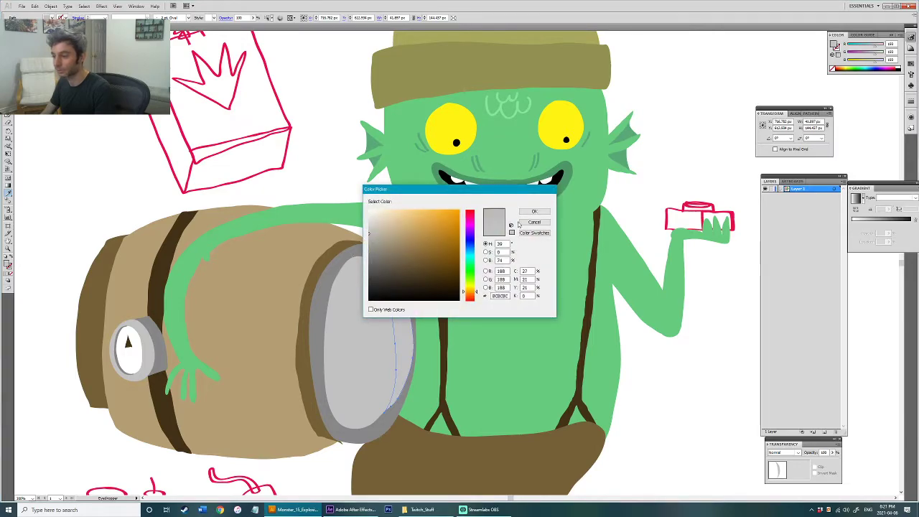
left_click_drag(372, 256, 357, 256)
left_click(533, 212)
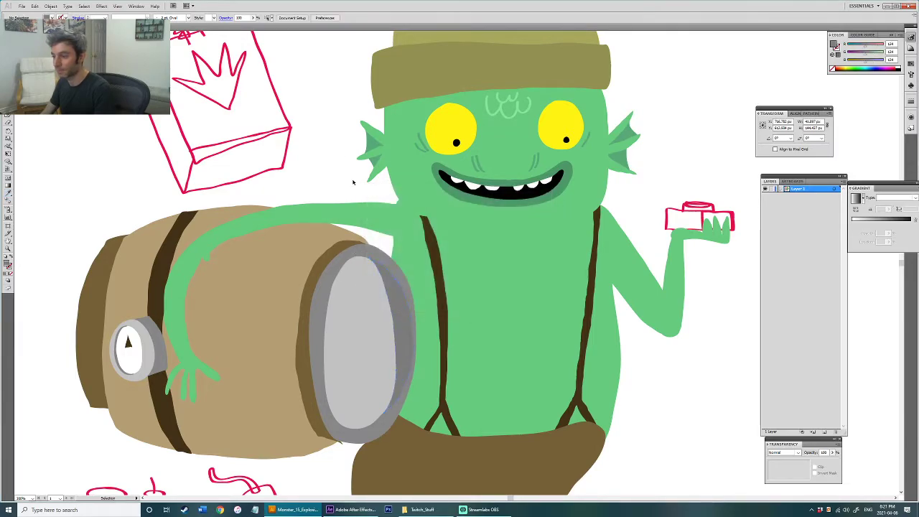
double_click(8, 266)
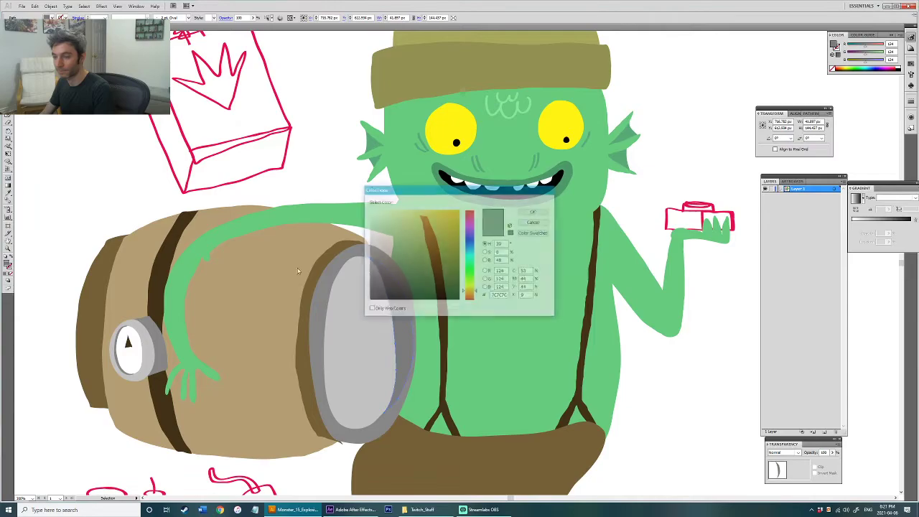
left_click(534, 213)
left_click(353, 176)
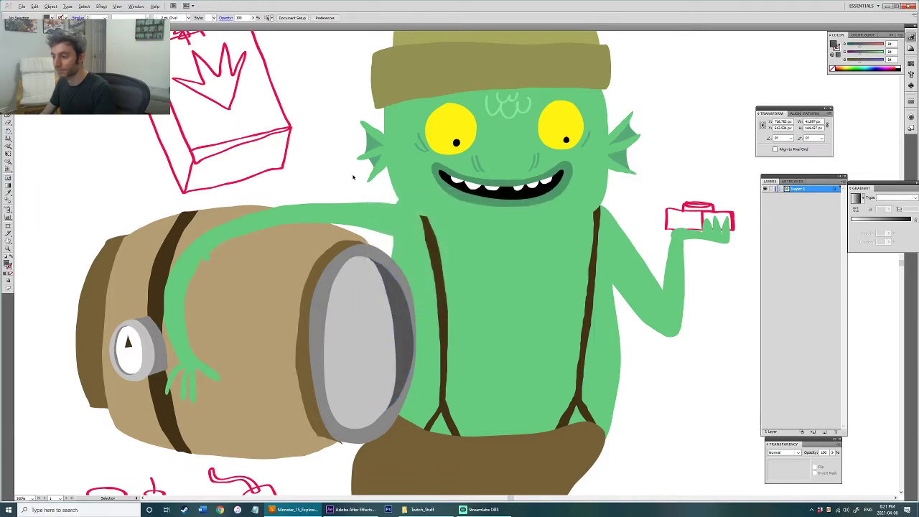
Step: Narrow the dark grey crescent inside the barrel's opening by pulling in its right side
scroll(353, 177, "down", 1)
left_click_drag(353, 177, 384, 203)
scroll(420, 297, "up", 2)
key("a")
left_click(424, 290)
left_click(421, 292)
key("e")
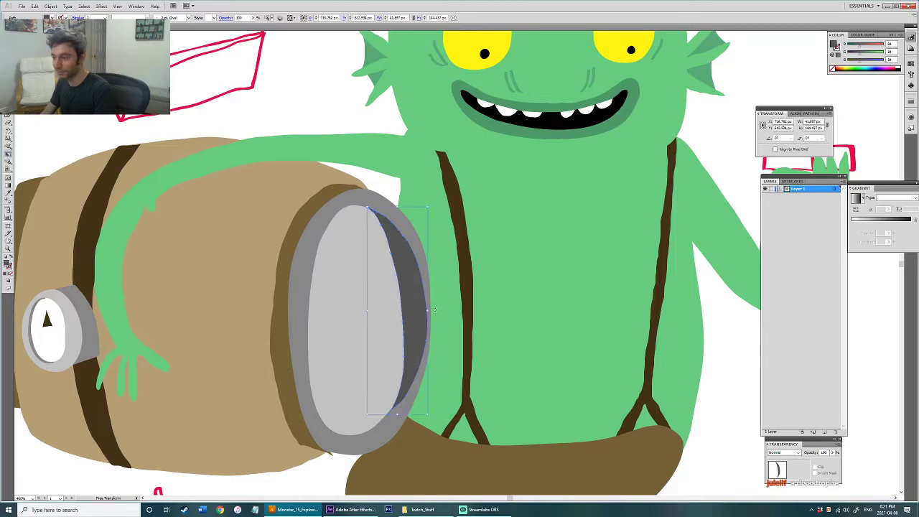
left_click_drag(428, 311, 421, 311)
key("a")
left_click(349, 121)
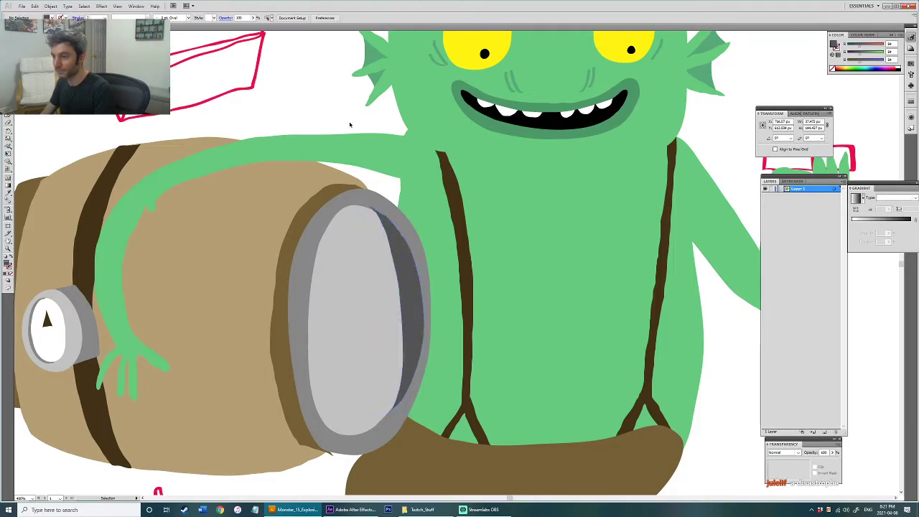
Step: Try to group the barrel's grey rim, light grey opening, dark crescent and the brown band behind the rim
scroll(362, 160, "down", 4)
left_click_drag(363, 164, 406, 266)
scroll(406, 267, "up", 3)
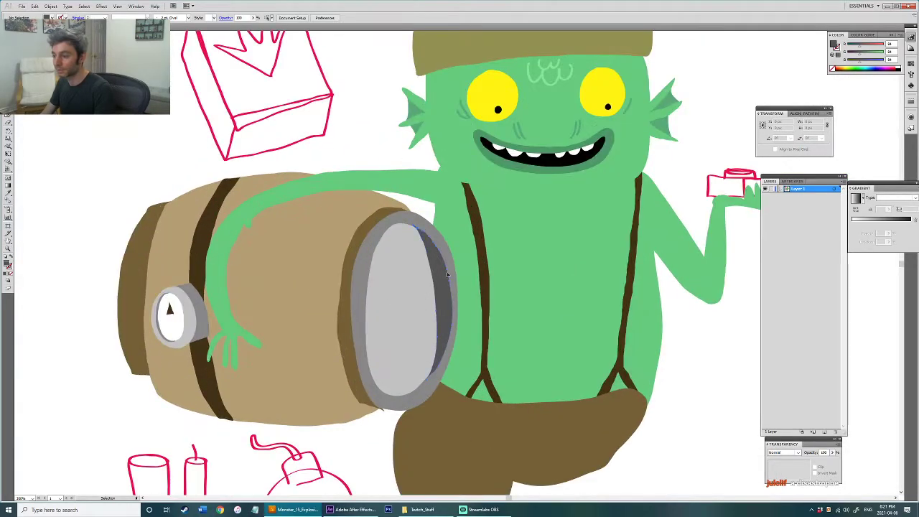
left_click(363, 271)
left_click(362, 272, "shift")
left_click(360, 273, "shift")
left_click(349, 249, "shift")
key("ctrl+g")
key("ctrl+z")
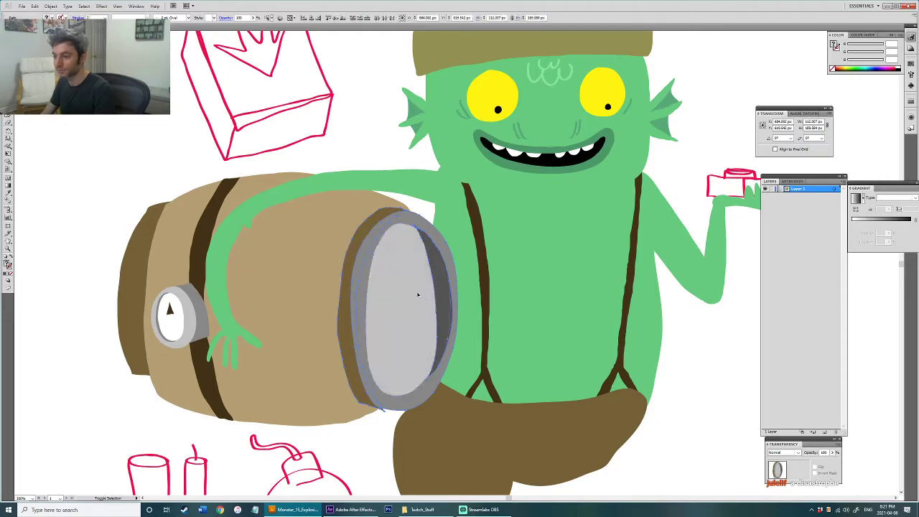
scroll(419, 294, "down", 1)
scroll(419, 295, "down", 1)
left_click(558, 308)
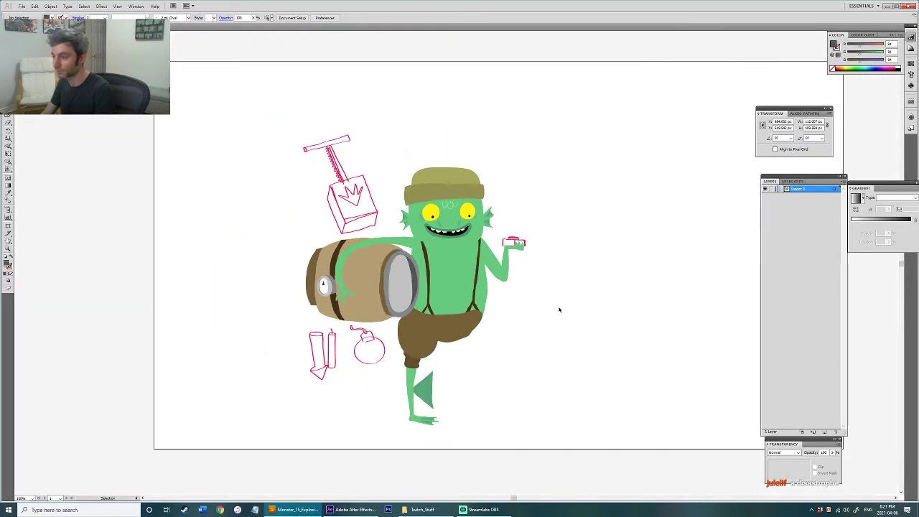
scroll(535, 309, "up", 1)
left_click_drag(536, 309, 551, 352)
left_click(427, 187)
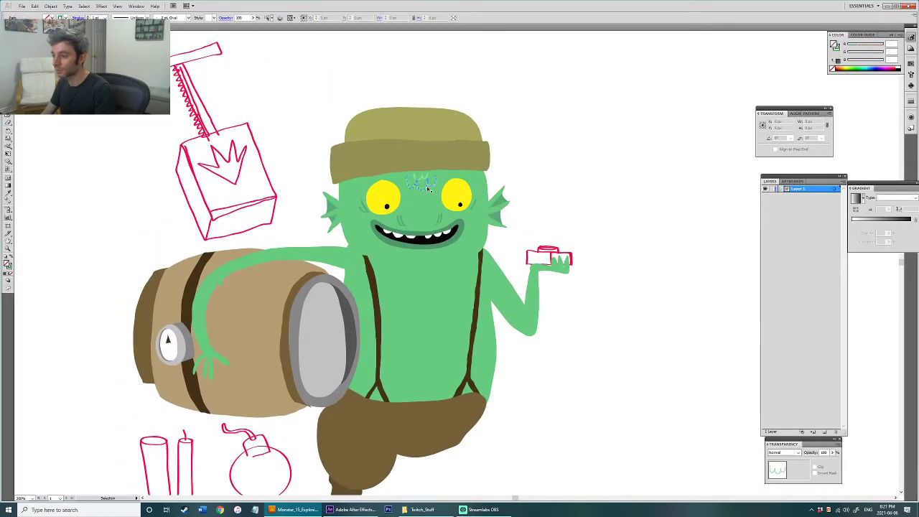
left_click(611, 162)
left_click_drag(391, 140, 486, 212)
key("v")
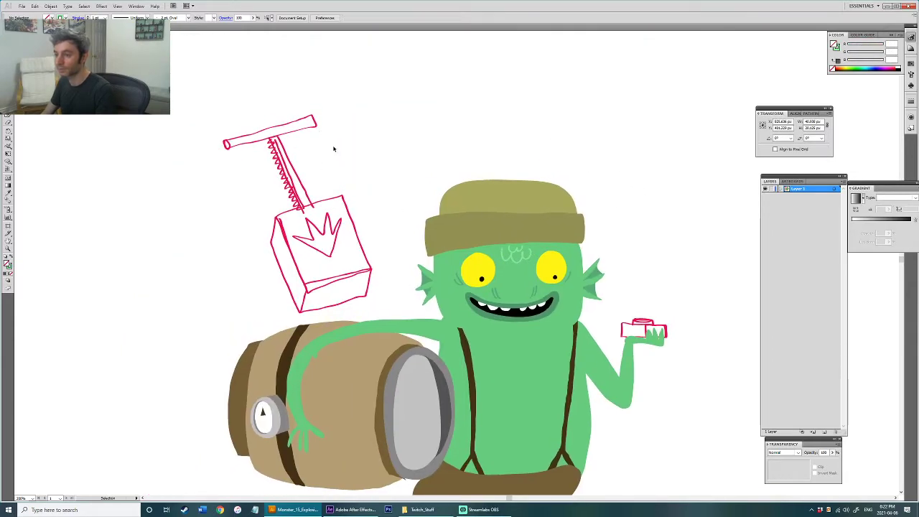
left_click_drag(306, 196, 331, 203)
left_click(330, 252)
left_click(381, 261)
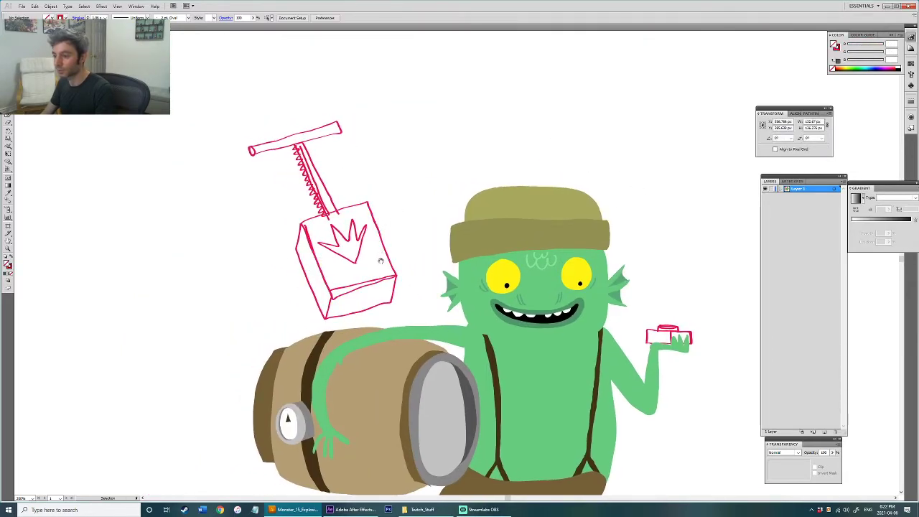
Step: Replace the dynamite stick's outline with a solid bright red fill
left_click_drag(381, 261, 386, 83)
left_click(312, 371)
key("shift+x")
double_click(7, 263)
left_click_drag(462, 238, 475, 301)
left_click(528, 213)
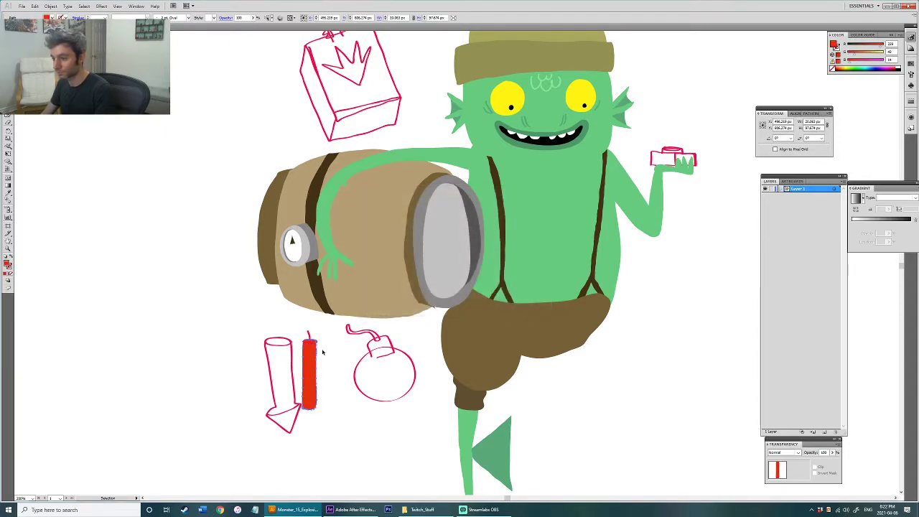
Step: Fill the oval top of the dynamite stick with a lighter, salmon tint of its red
scroll(316, 342, "up", 1)
key("i")
left_click(309, 380)
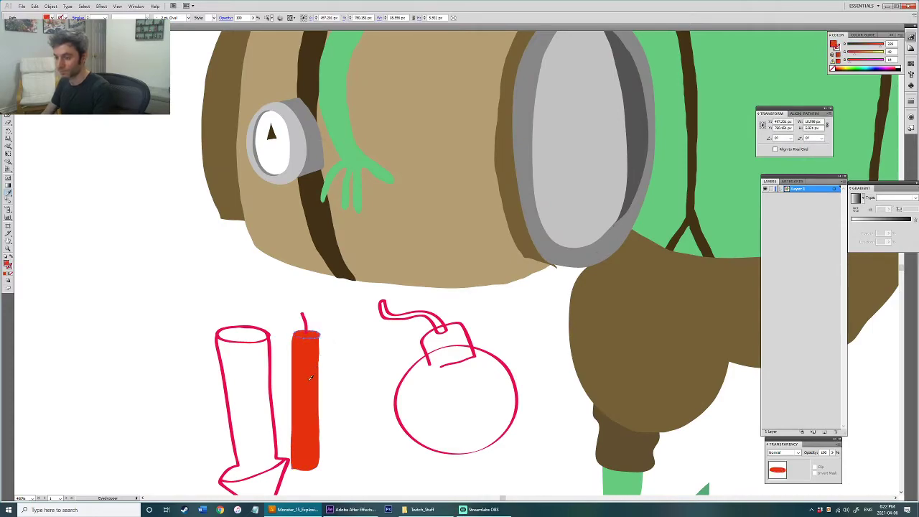
double_click(7, 265)
left_click(421, 212)
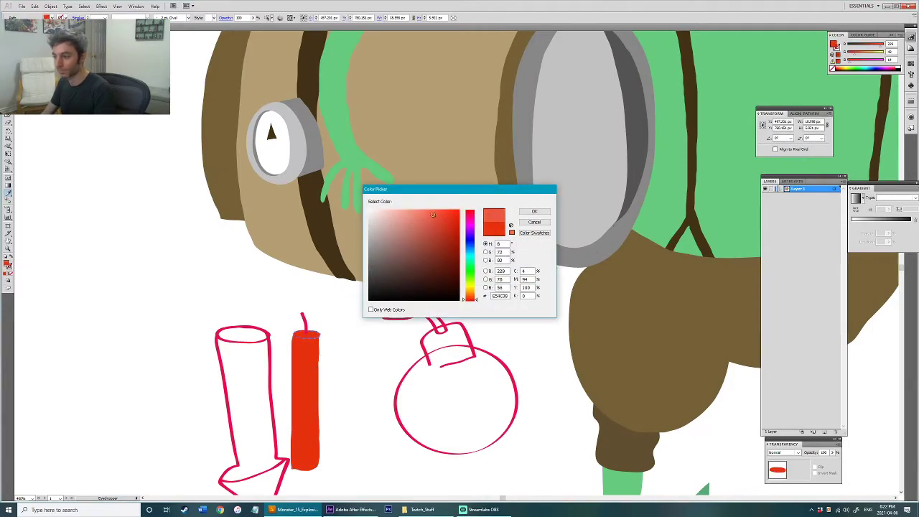
left_click(535, 212)
scroll(359, 331, "left", 1)
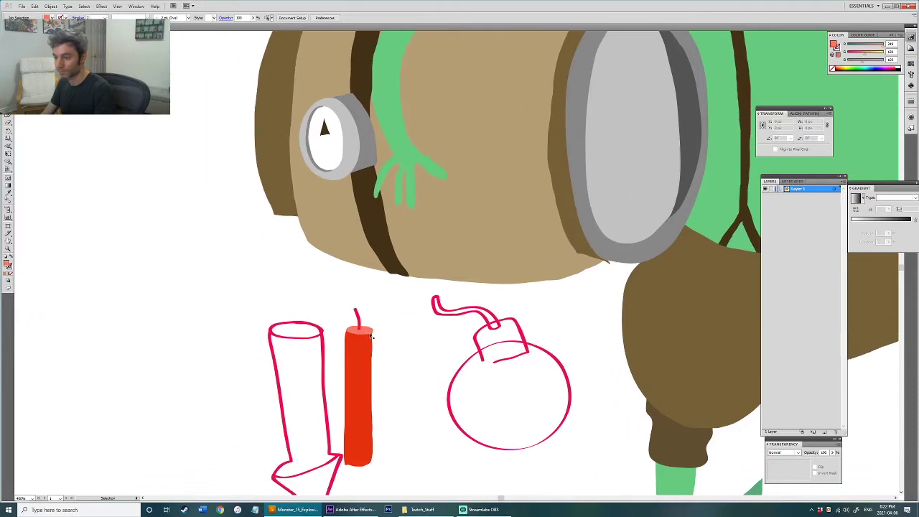
Step: Recolor the stroke of the dynamite's fuse dark brown
scroll(367, 333, "up", 2)
left_click_drag(361, 324, 379, 309)
key("e")
key("v")
left_click_drag(355, 267, 299, 249)
key("u")
key("i")
left_click(479, 57)
key("shift+x")
key("v")
left_click(406, 221)
left_click_drag(253, 305, 373, 220)
key("ctrl+minus")
key("ctrl+minus")
key("ctrl+minus")
left_click_drag(393, 252, 353, 122)
Step: Fill the arrow shape beside the dynamite with a slightly lighter red than the dynamite stick
left_click_drag(305, 212, 279, 233)
left_click_drag(319, 251, 301, 290)
key("i")
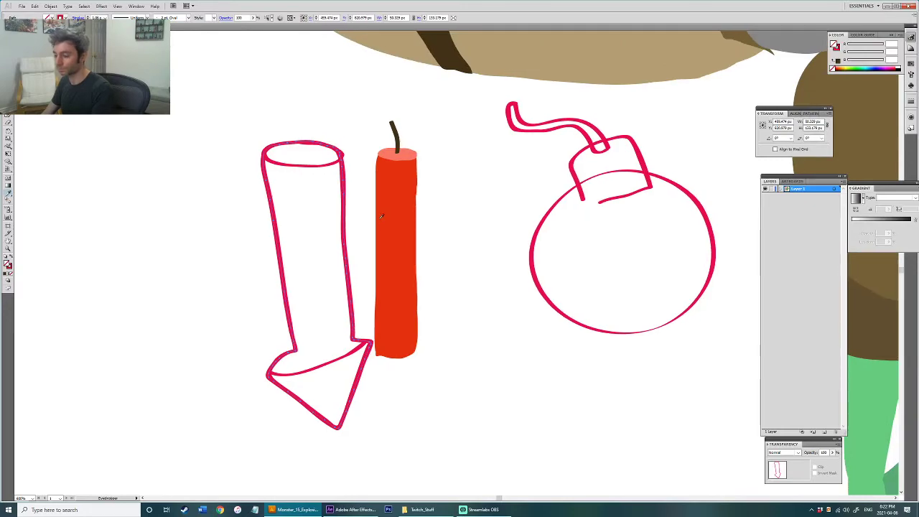
left_click(390, 293)
double_click(8, 265)
left_click(453, 219)
left_click(532, 209)
Step: Color the arrow's end oval and the curved line across its head with the dynamite's red
left_click(309, 143)
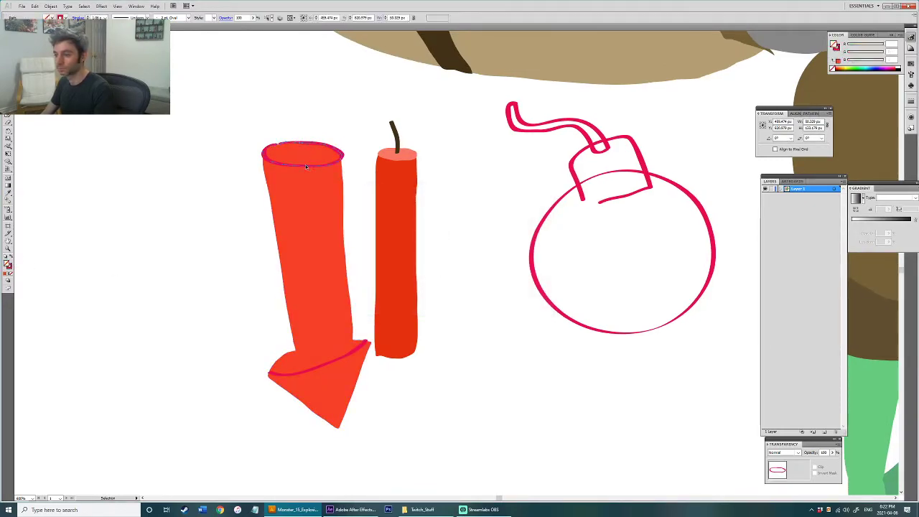
key("i")
left_click(412, 237)
left_click(317, 371)
left_click(407, 299)
Step: Reshape the arrow's end oval to fit the shaft's edge, and group the arrow's parts
key("b")
left_click(280, 143, "ctrl")
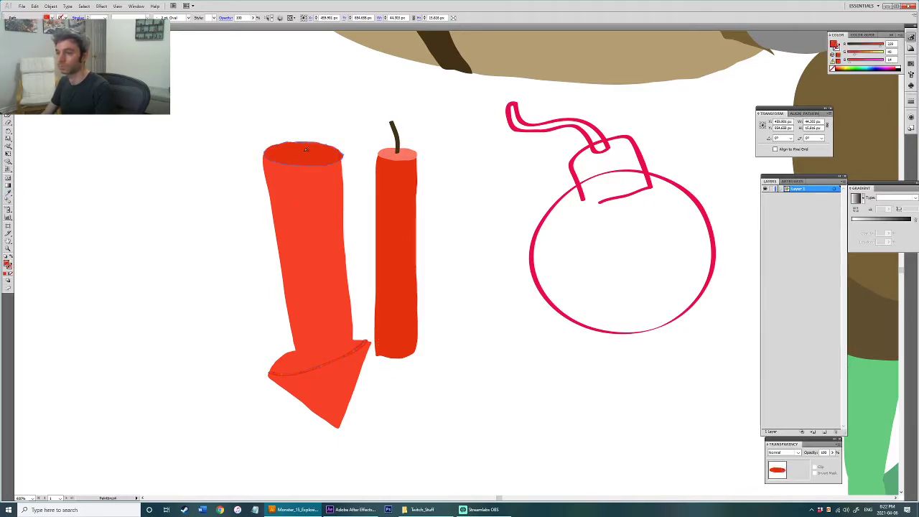
key("v")
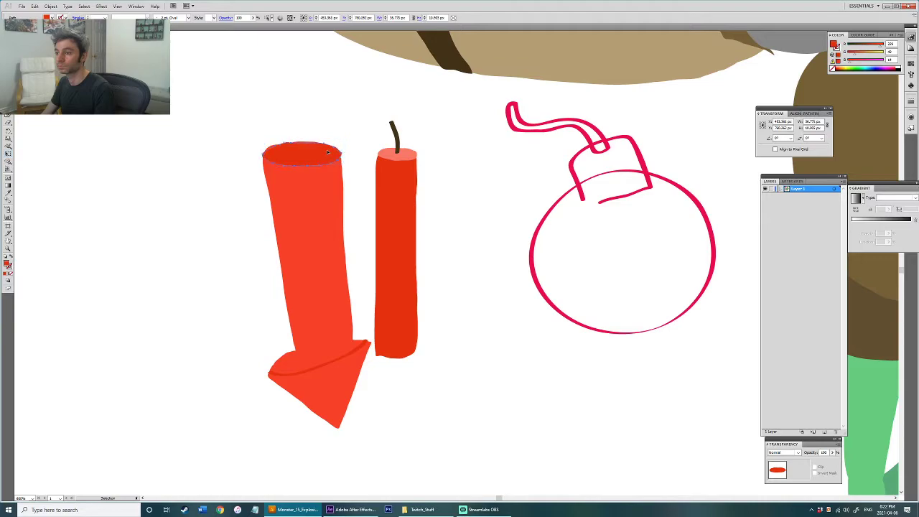
left_click(232, 148)
left_click_drag(333, 418, 339, 422)
key("ctrl+g")
left_click(472, 337)
Step: Fill the bomb's round body with the near-black brown #231807
left_click_drag(436, 220, 435, 332)
left_click(378, 274)
left_click(443, 261)
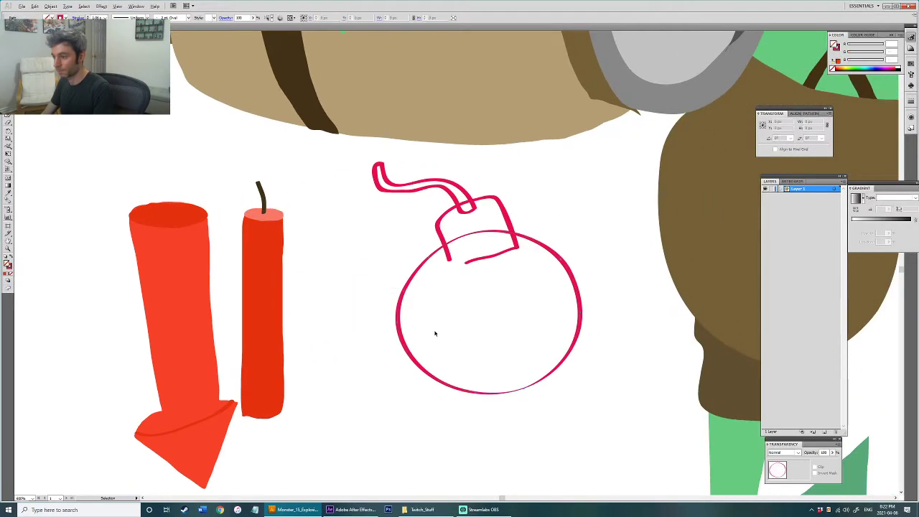
key("ctrl+minus")
key("ctrl+minus")
left_click_drag(481, 277, 421, 342)
left_click(323, 189)
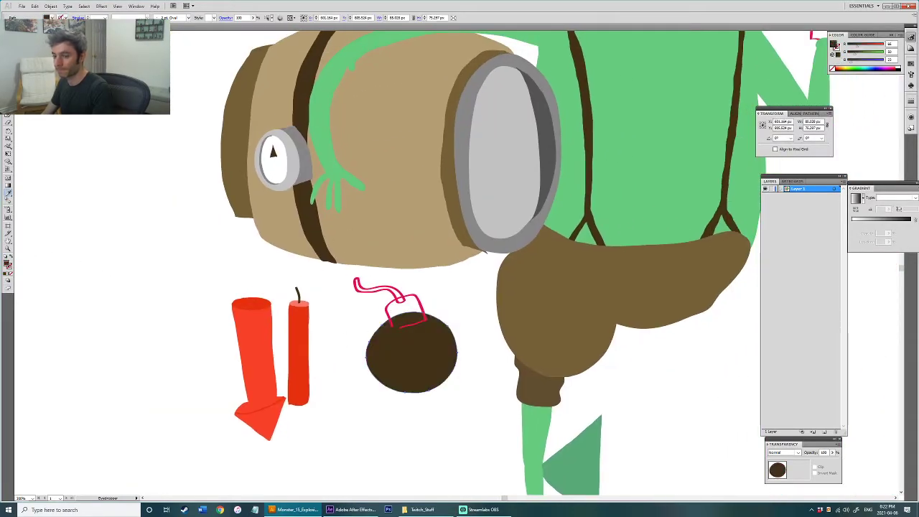
double_click(7, 264)
left_click(441, 288)
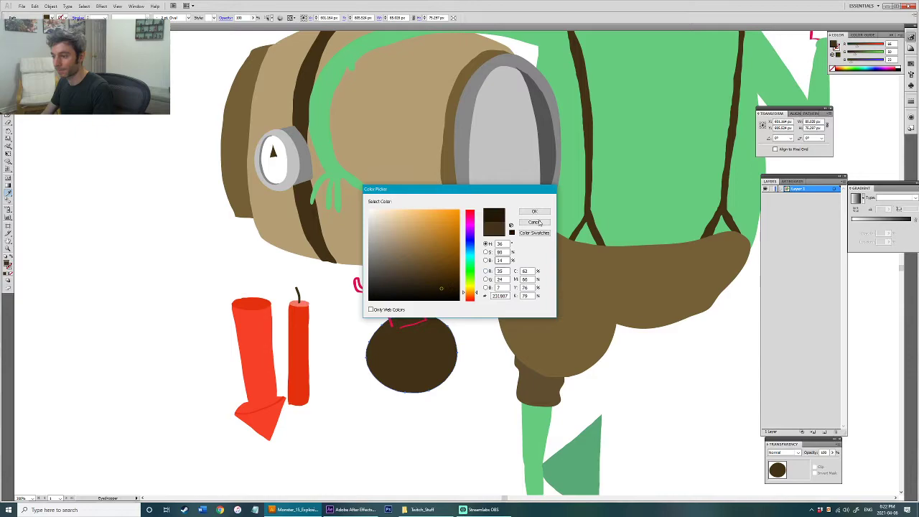
left_click(534, 212)
key("v")
left_click(480, 341)
Step: Fill the bomb's cap with the same near-black brown as its body
scroll(418, 306, "up", 1)
left_click(426, 311)
key("i")
left_click(424, 364)
Step: Fill the bomb's curved fuse with the arrow's lighter red
key("v")
left_click(391, 288)
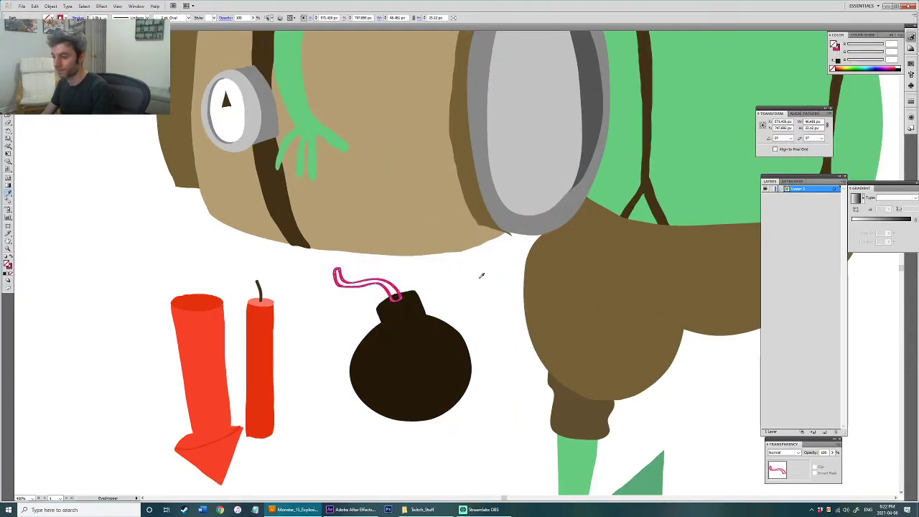
left_click(209, 335)
key("v")
left_click(316, 362)
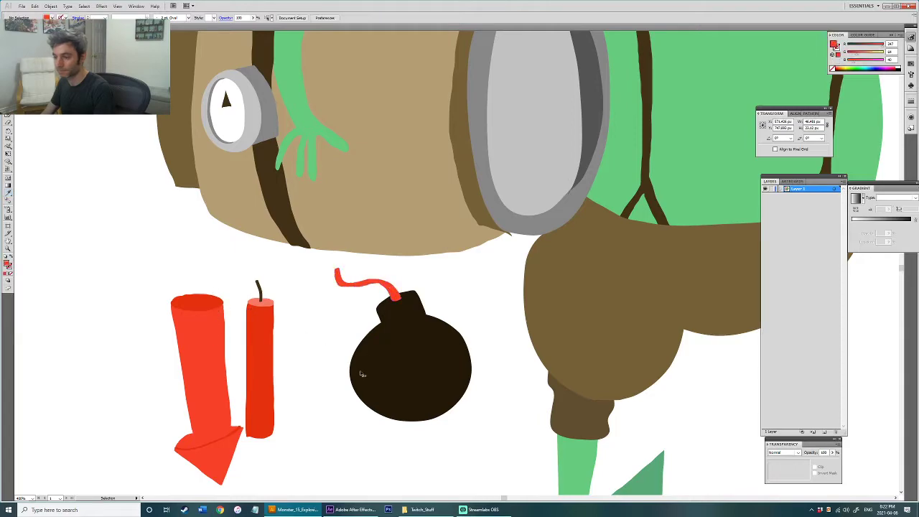
Step: Fill the large front face of the plunger box with the dynamite's red
scroll(369, 346, "down", 3)
scroll(368, 349, "down", 2)
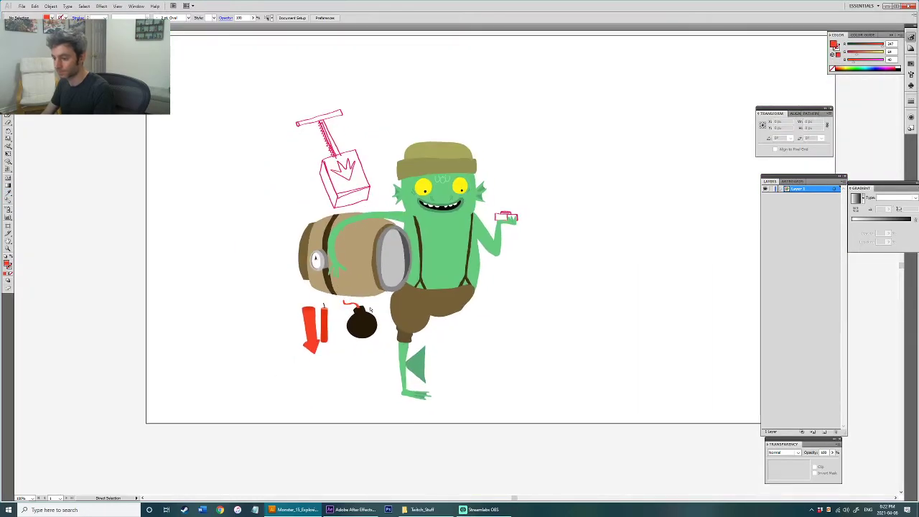
scroll(344, 189, "up", 2)
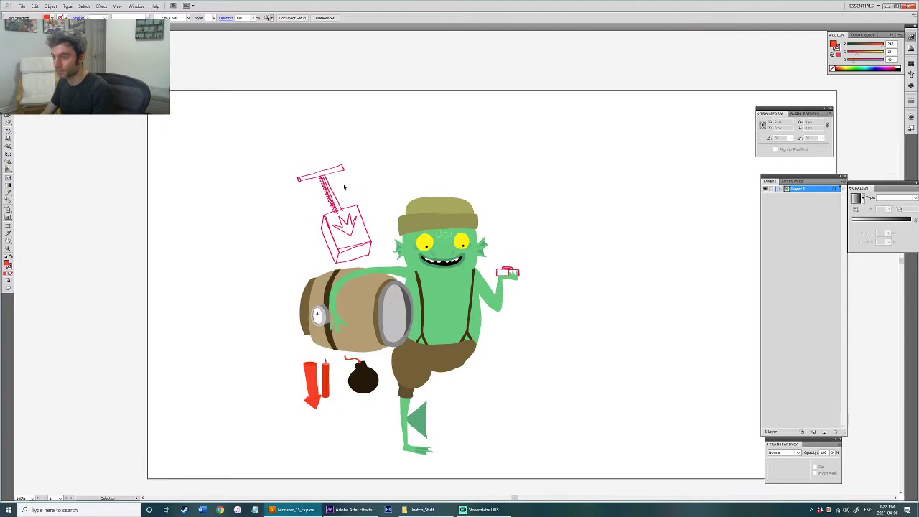
scroll(344, 187, "up", 3)
left_click_drag(340, 184, 367, 246)
left_click(266, 224)
scroll(262, 274, "down", 1)
left_click_drag(261, 274, 277, 158)
left_click(398, 236)
scroll(397, 242, "down", 1)
left_click_drag(397, 244, 408, 196)
key("i")
left_click(328, 404)
Step: Fill the left side face of the plunger box with a darker red than its front face
key("v")
left_click(331, 242)
left_click_drag(330, 243, 335, 237)
key("i")
left_click(311, 399)
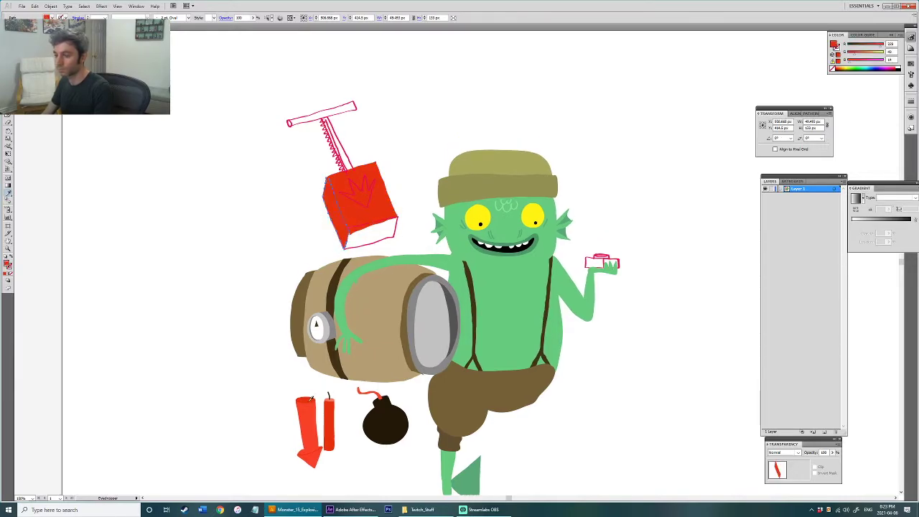
left_click(335, 397)
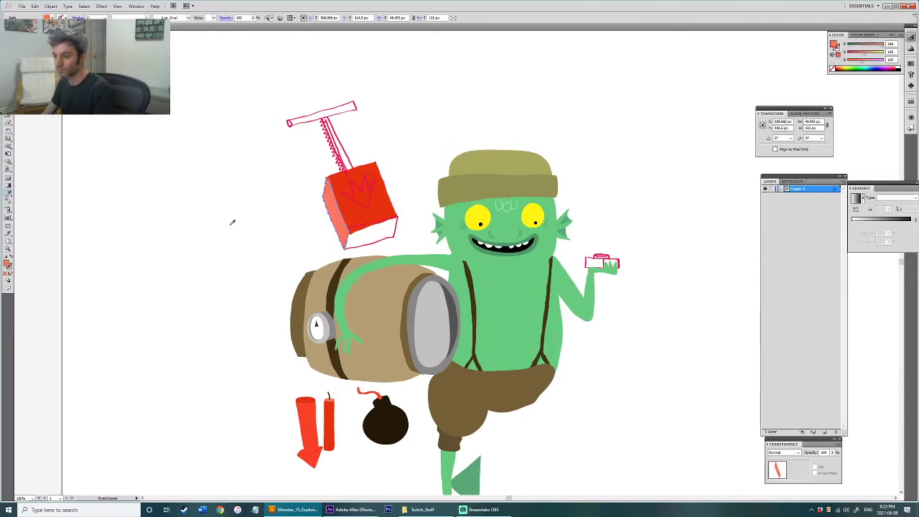
left_click(172, 214)
key("ctrl+shift+z")
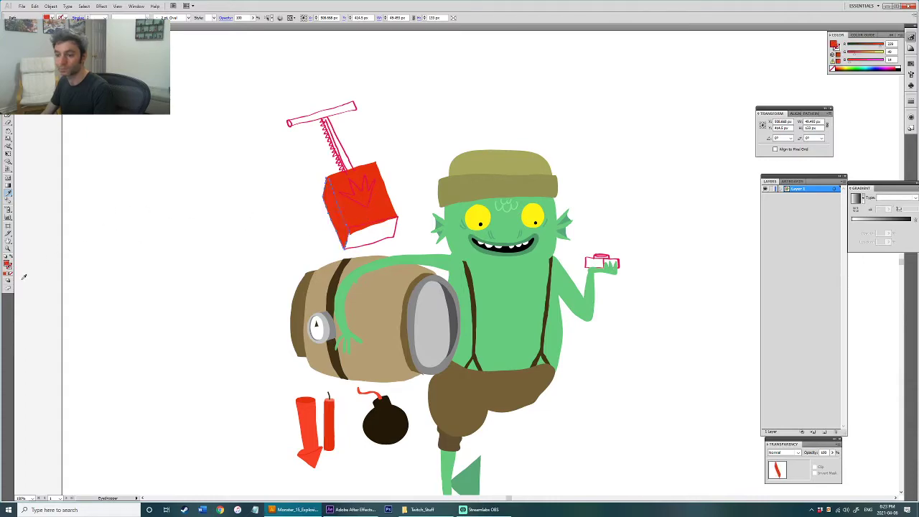
double_click(7, 264)
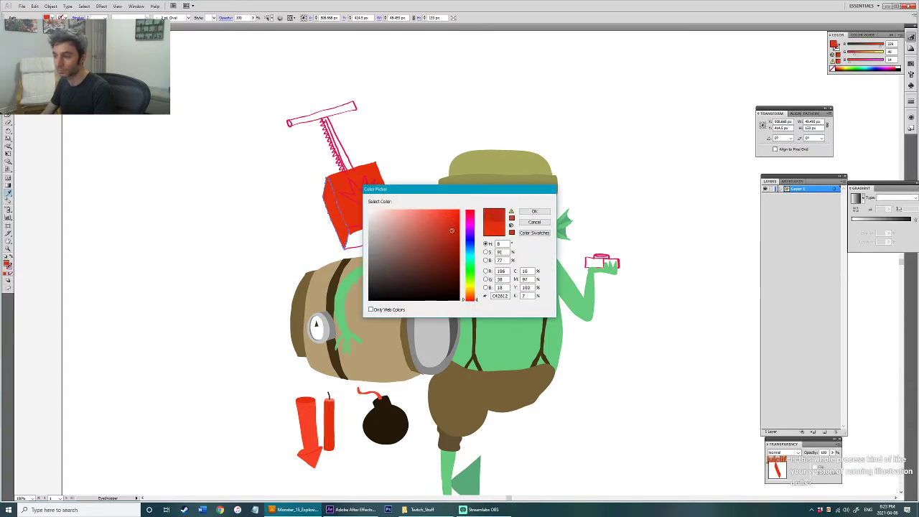
left_click(533, 213)
Step: Fill the bottom face of the plunger box with the left side face's dark red
left_click(374, 244)
key("i")
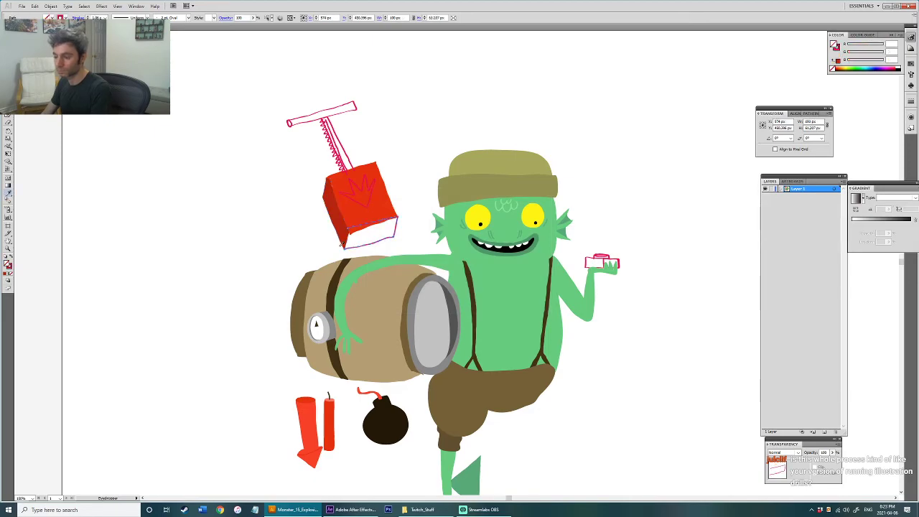
left_click(341, 221)
key("a")
left_click(415, 170)
key("v")
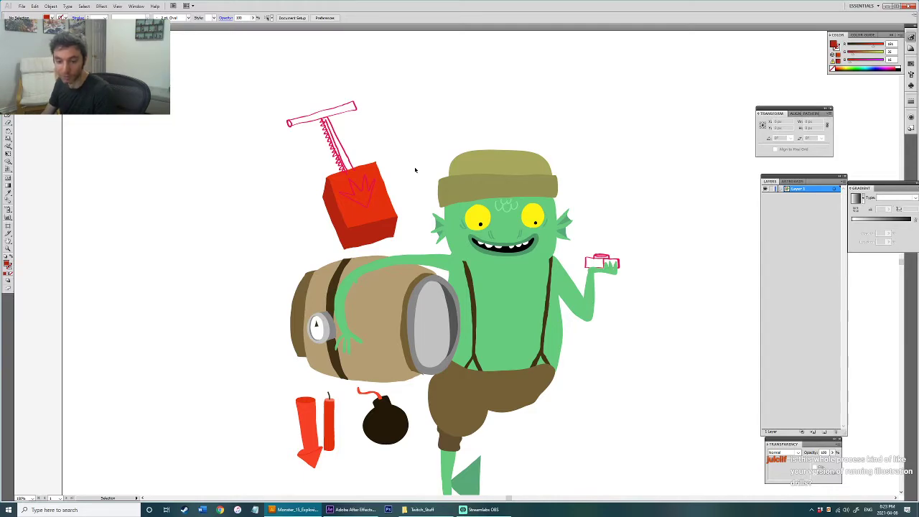
Step: Clean up the left side face's inner edge and put both dark red faces behind the plunger box's front face
left_click(388, 240)
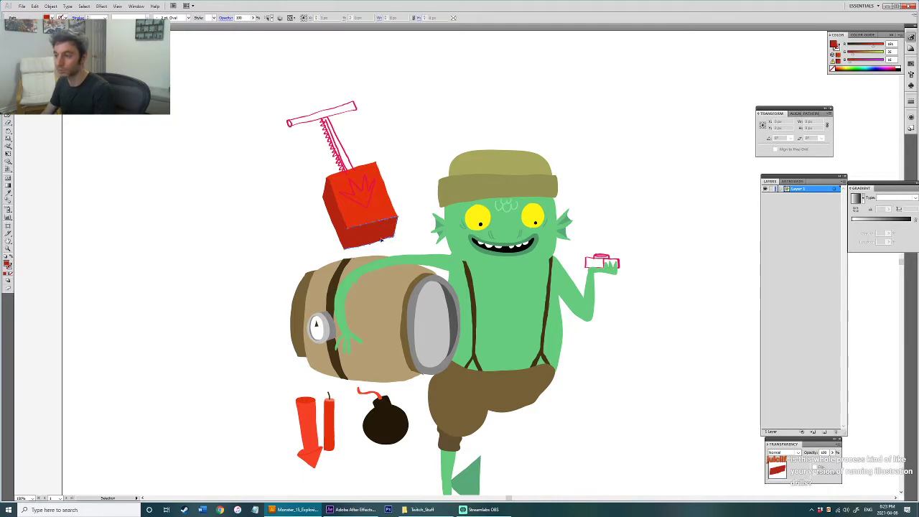
key("ctrl+plus")
key("ctrl+plus")
key("ctrl+plus")
left_click(298, 300, "shift")
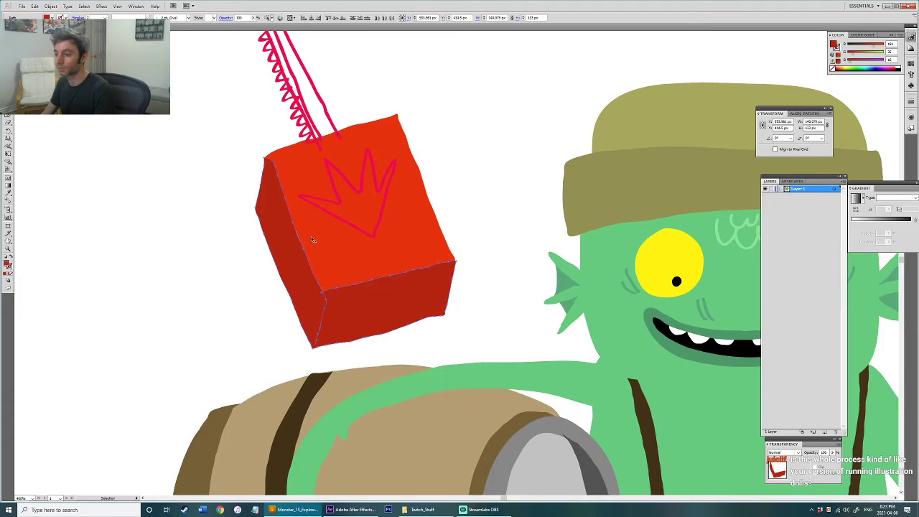
left_click(310, 253)
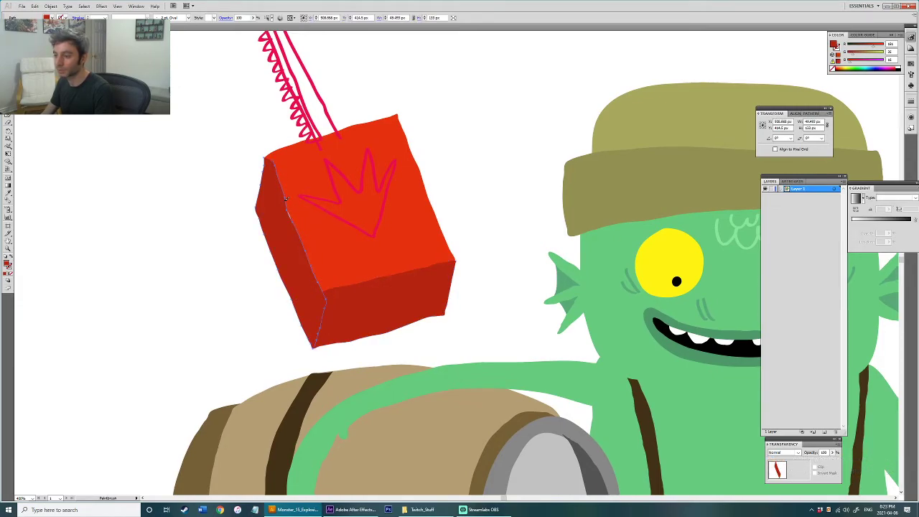
left_click(364, 318, "shift")
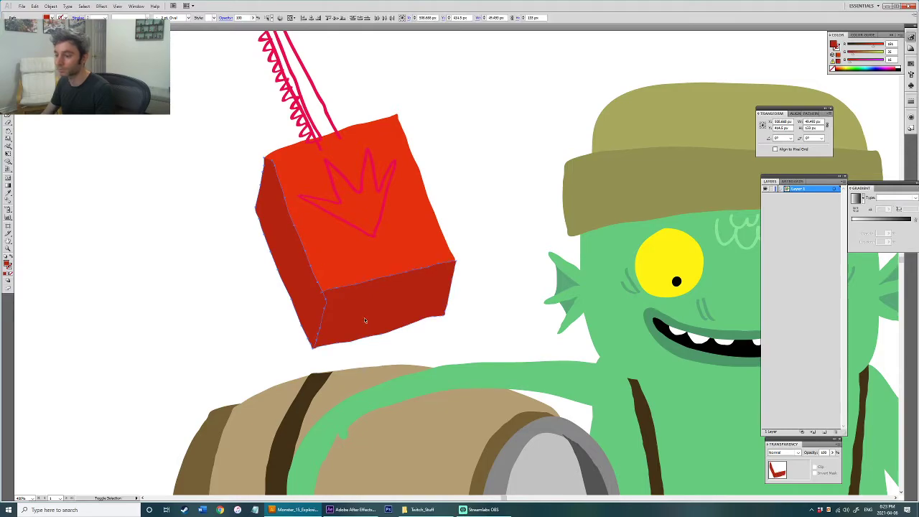
left_click(483, 201)
Step: Replace the outline of the spiky burst symbol on the plunger box with a white fill
left_click(380, 220)
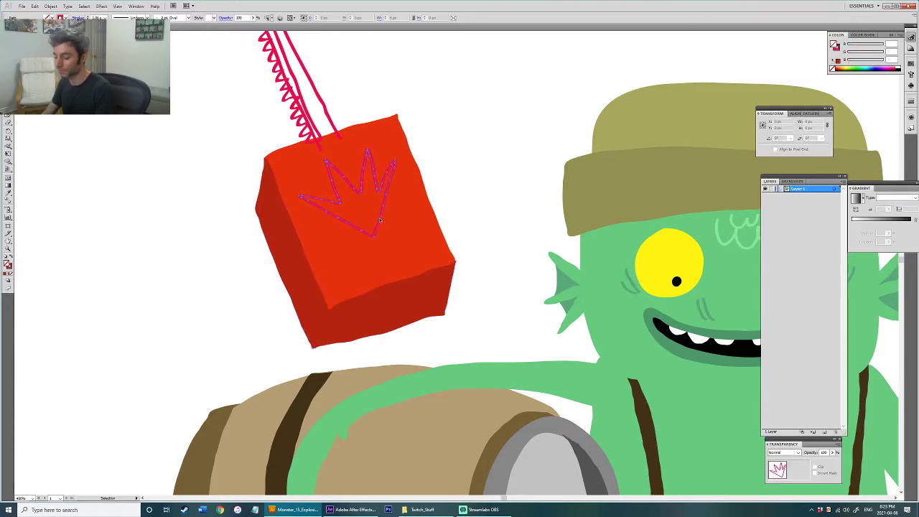
key("i")
left_click(454, 194)
key("v")
left_click_drag(458, 172, 500, 276)
left_click_drag(400, 302, 400, 310)
left_click(514, 242)
scroll(516, 242, "down", 1)
scroll(515, 242, "down", 1)
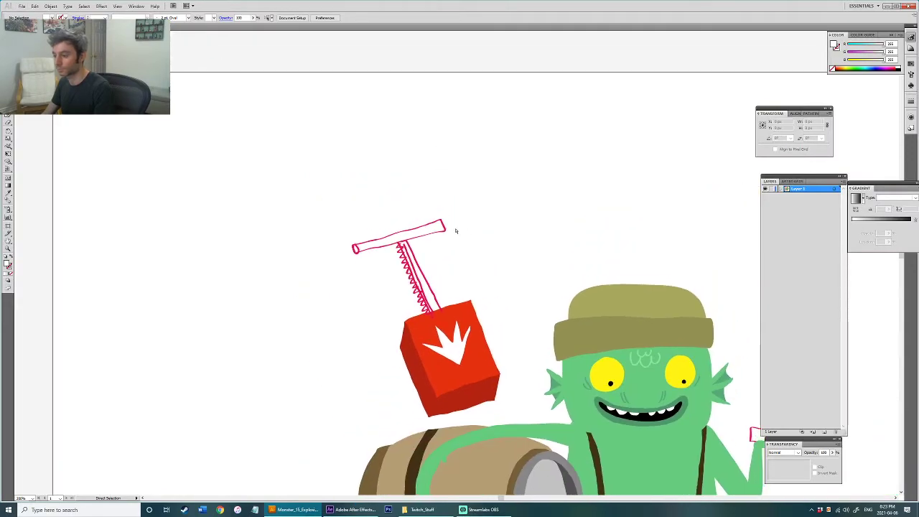
Step: Fill the plunger's crossbar handle with the dark red of the box's side faces
left_click(431, 227)
scroll(439, 228, "up", 2)
key("i")
left_click(387, 403)
key("v")
Step: Fill the left end cap of the plunger handle with the box front's bright red and adjust its shape to fit the bar's end
left_click_drag(476, 215, 486, 227)
left_click(441, 281)
left_click(308, 235)
left_click(305, 234)
key("i")
left_click(414, 341)
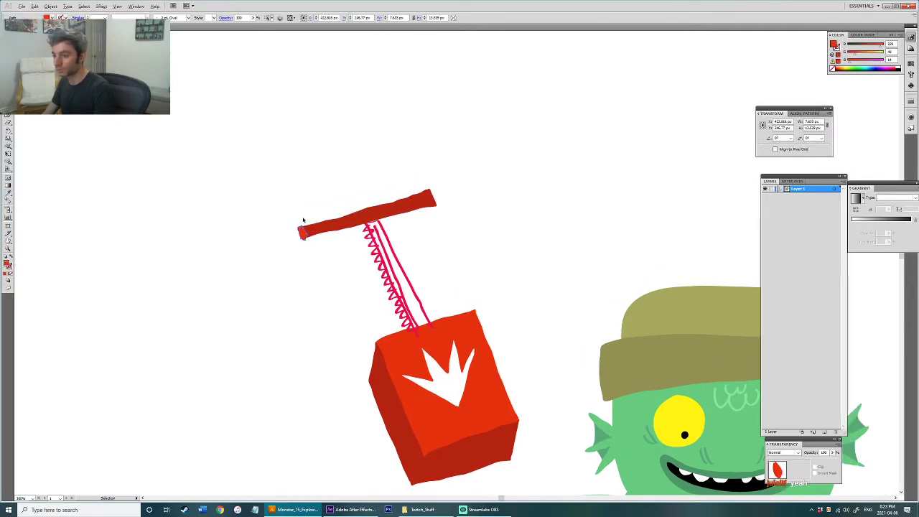
scroll(303, 220, "up", 3)
left_click_drag(301, 257, 298, 253)
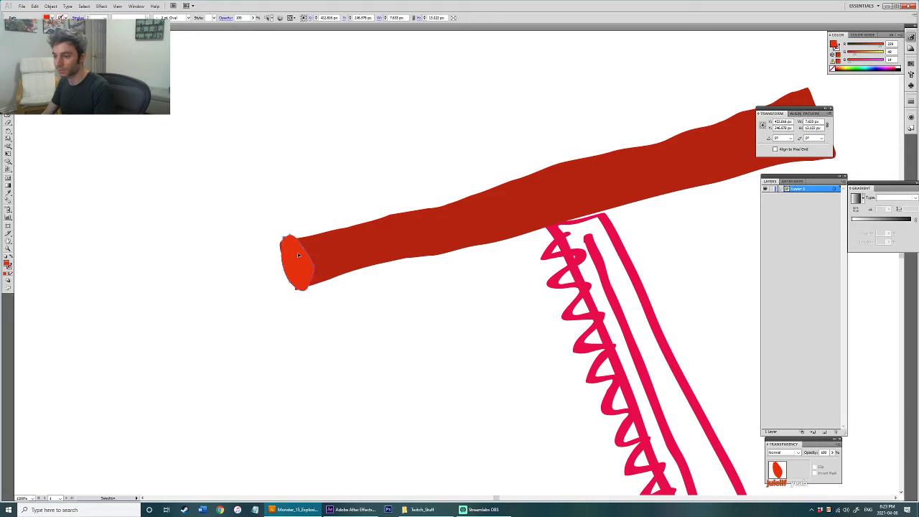
key("e")
key("v")
key("ctrl+shift+a")
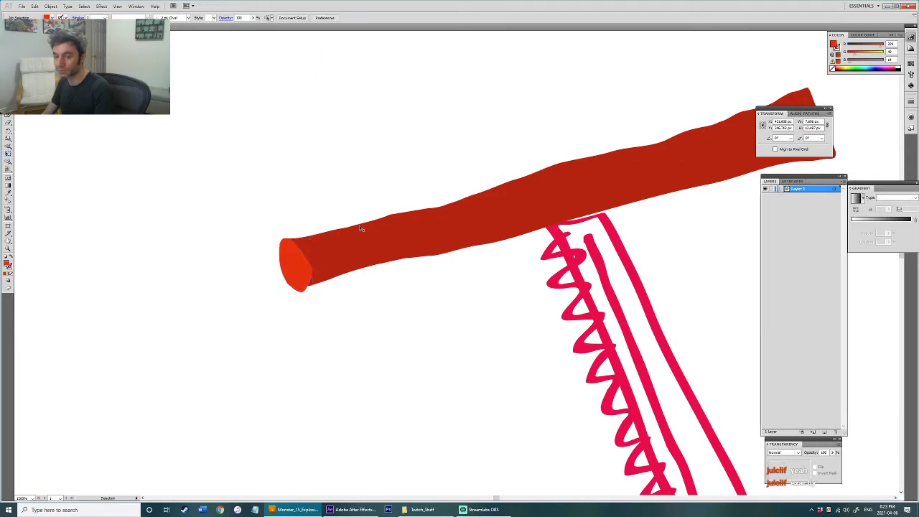
Step: Fill the plunger shaft between the handle and the box with dark brown in place of its outline
scroll(356, 227, "down", 3)
left_click(402, 268)
scroll(404, 268, "down", 2)
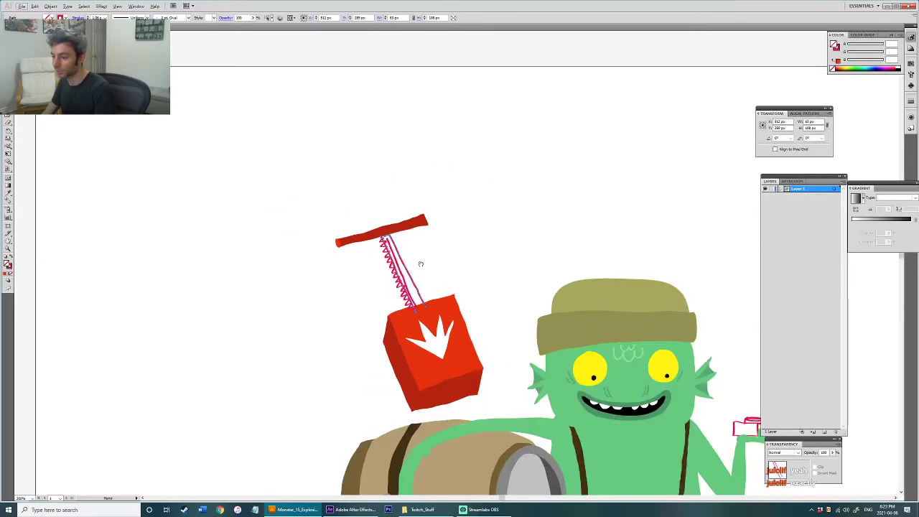
left_click_drag(421, 271, 400, 159)
key("a")
left_click(374, 362)
scroll(417, 153, "up", 4)
scroll(435, 209, "down", 1)
key("b")
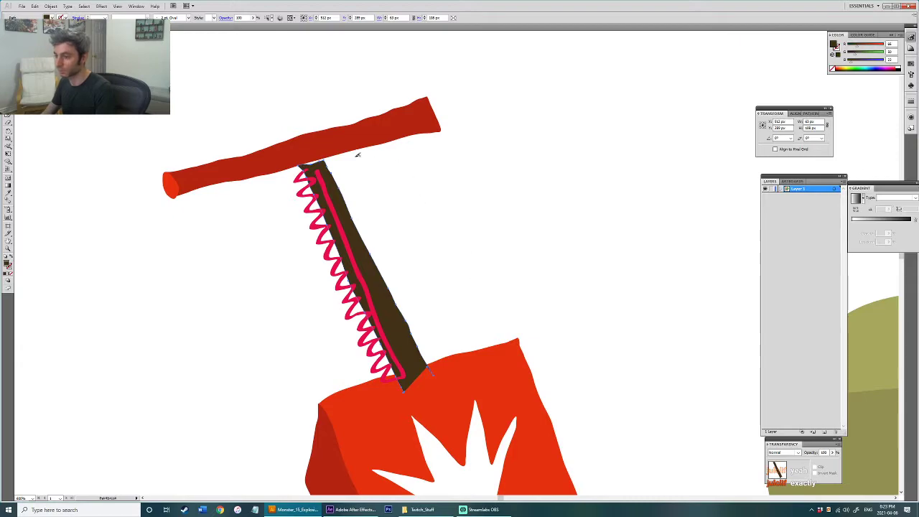
Step: Redraw the upper end of the plunger shaft so it reaches under the handle and send the shaft to the back
left_click_drag(317, 153, 336, 185)
key("ctrl+shift+[")
key("v")
key("ctrl+shift+a")
Step: Turn the toothed rack beside the plunger shaft into a solid black fill and place it behind the shaft
left_click(368, 274)
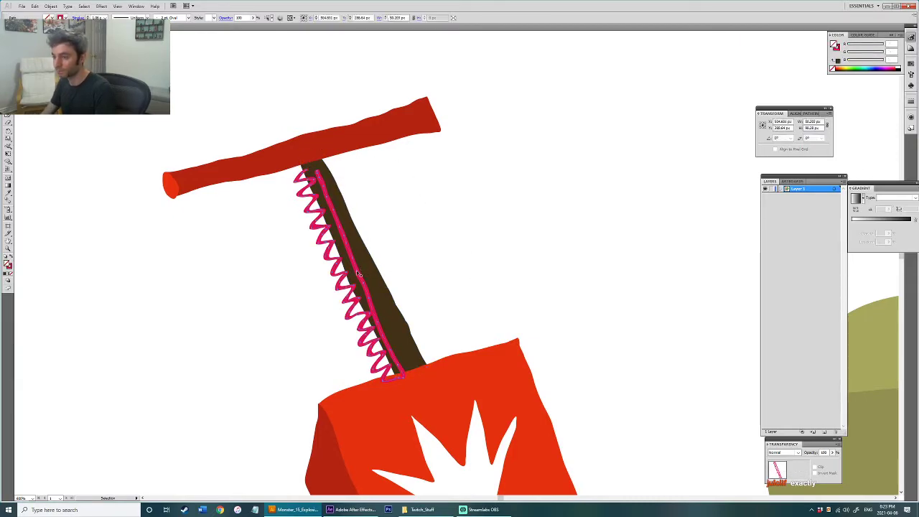
key("shift+x")
key("i")
left_click(393, 321)
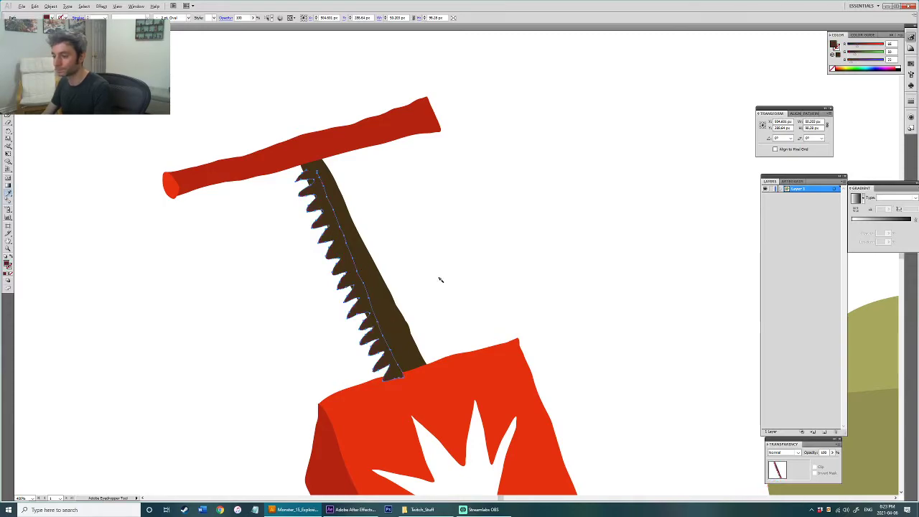
scroll(399, 179, "down", 4)
key("ctrl+shift+a")
key("v")
scroll(403, 148, "up", 2)
left_click_drag(407, 148, 446, 221)
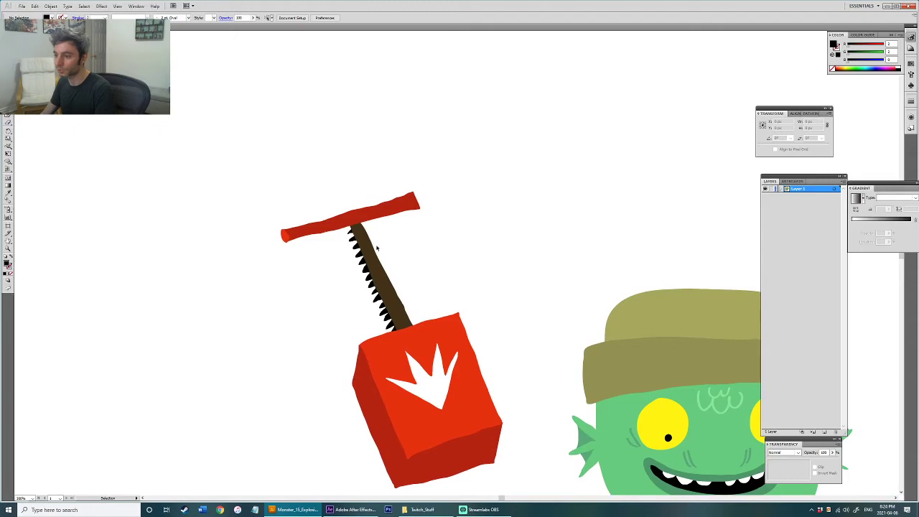
scroll(361, 263, "up", 3)
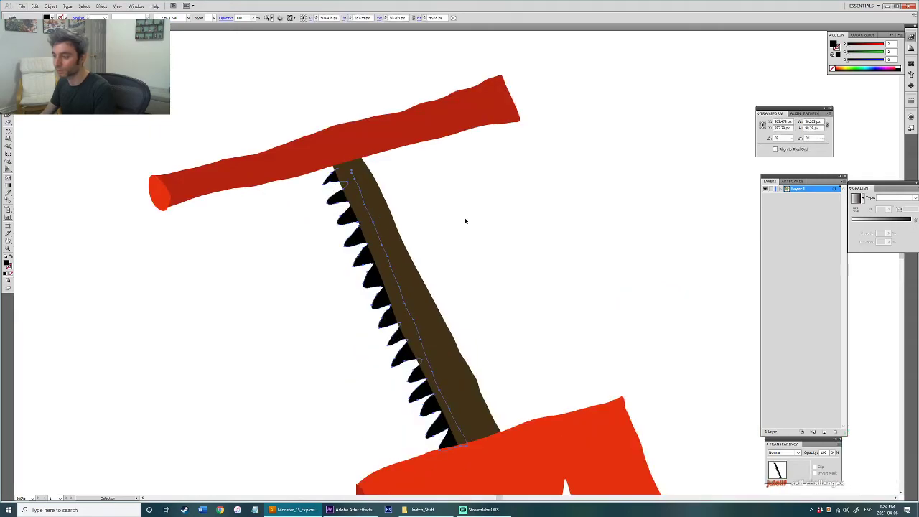
Step: Select the plunger box's faces and burst symbol together
scroll(465, 225, "down", 2)
scroll(465, 225, "down", 1)
left_click_drag(288, 144, 477, 184)
key("a")
left_click_drag(252, 86, 517, 365)
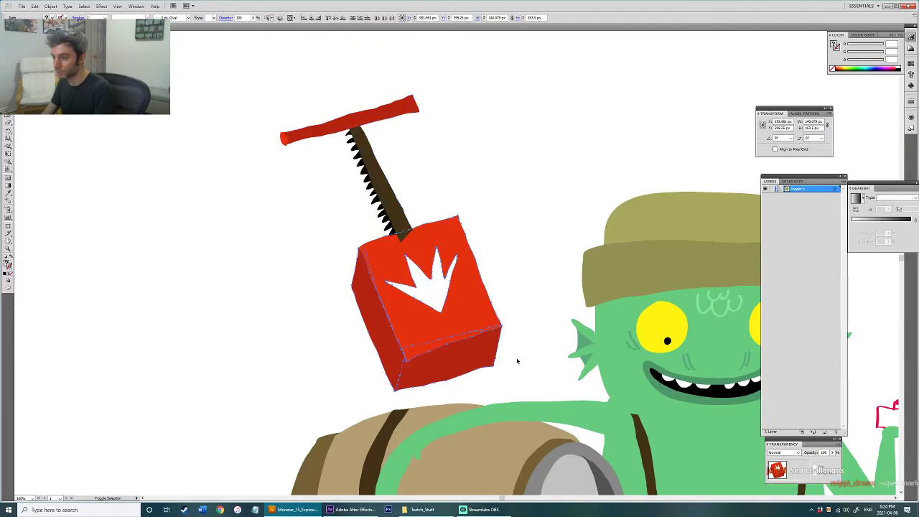
left_click(516, 354)
scroll(496, 232, "down", 2)
key("v")
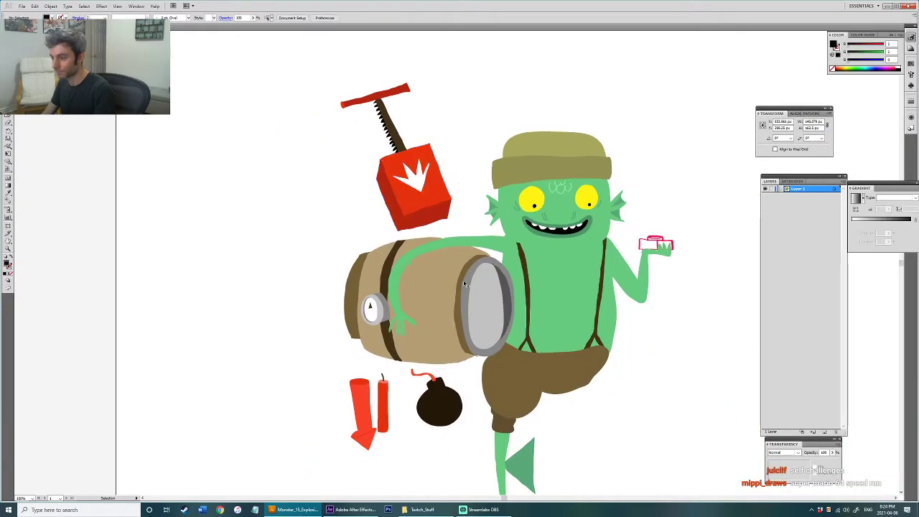
scroll(462, 291, "down", 3)
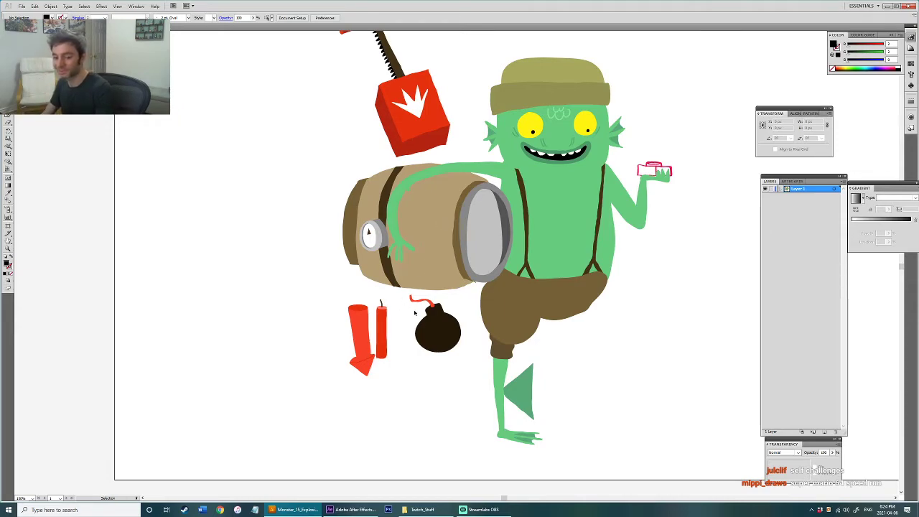
left_click(436, 316)
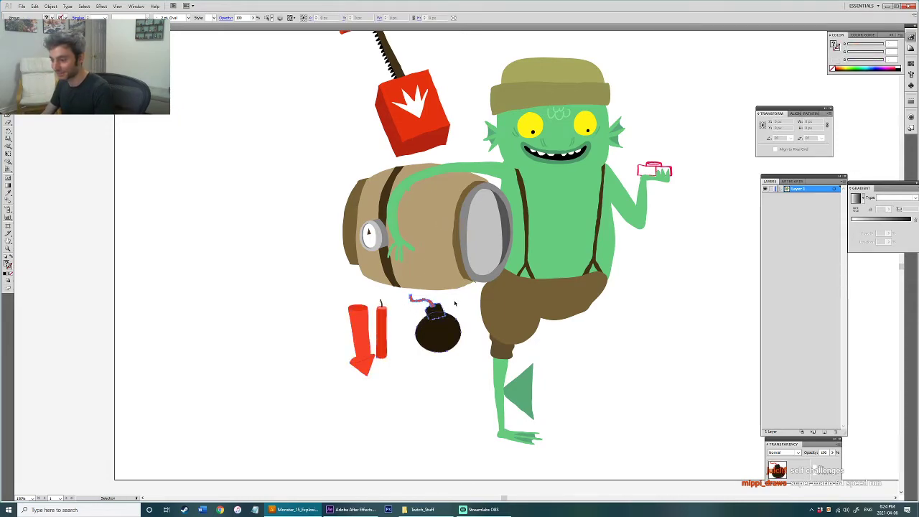
left_click_drag(437, 311, 354, 301)
left_click(544, 355)
Step: Fill the body of the small detonator in the raised hand with the bomb's near-black brown
scroll(538, 381, "up", 3)
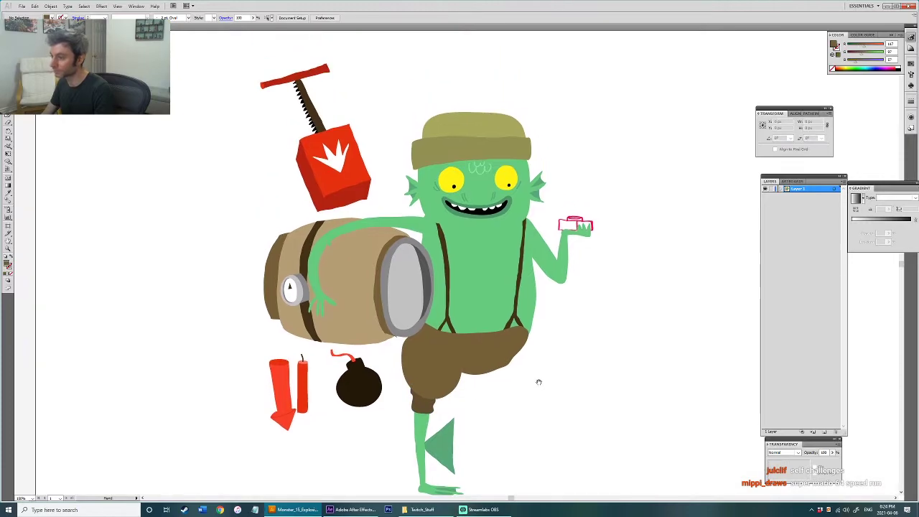
scroll(568, 228, "up", 2)
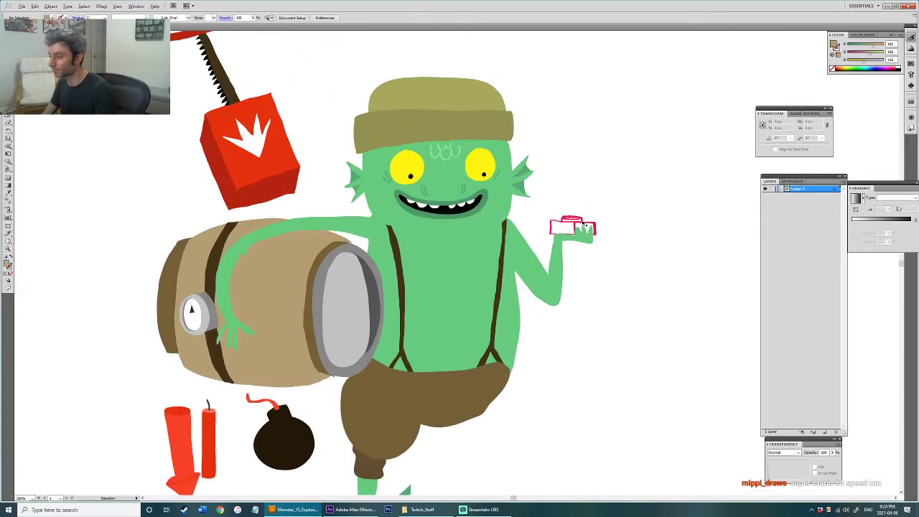
scroll(535, 234, "down", 1)
left_click_drag(538, 231, 525, 232)
left_click(517, 233)
key("i")
left_click(259, 437)
key("v")
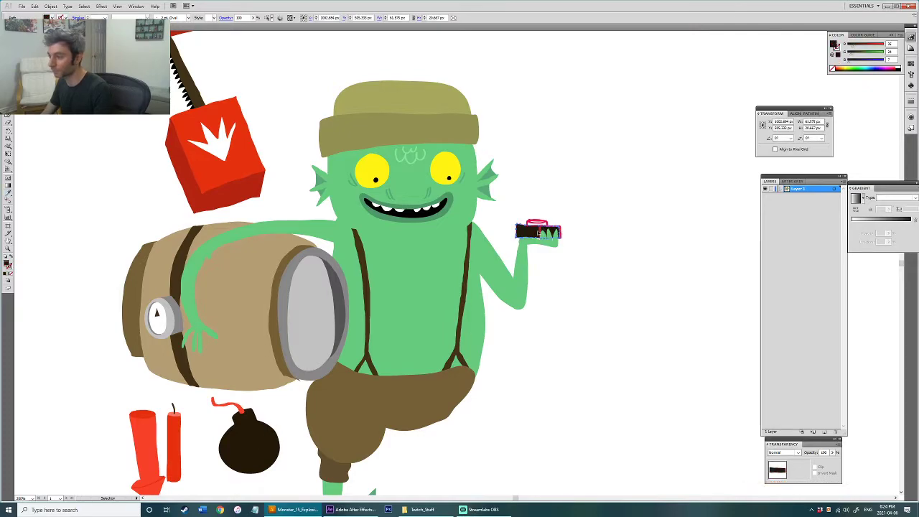
Step: Fill the right section of the detonator body with the dark grey from inside the barrel's rim
left_click(540, 234)
key("i")
left_click(527, 240)
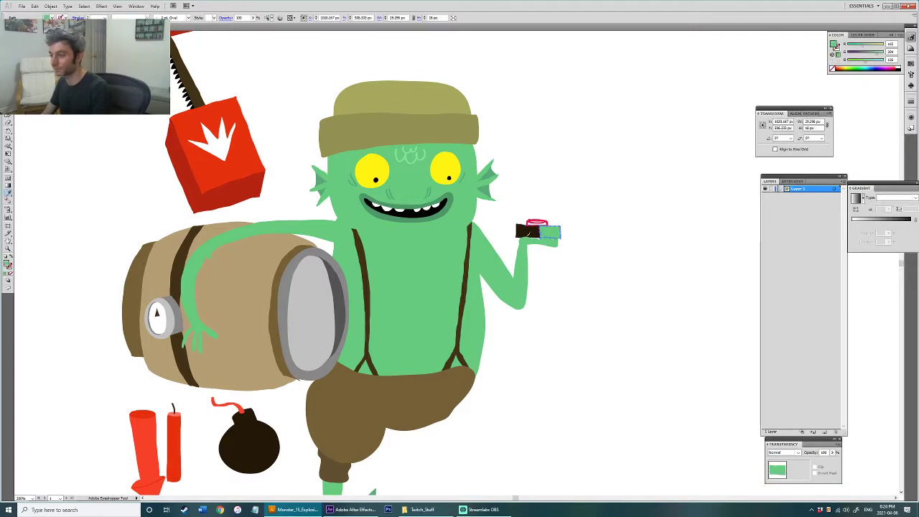
left_click(339, 315)
key("v")
Step: Fill the side of the detonator's button with the plunger box's bright red
left_click(558, 219)
left_click(548, 224)
key("i")
left_click(248, 164)
key("v")
Step: Fill the top ellipse of the detonator's button with the same bright red as its side
left_click(530, 207)
left_click(540, 223)
key("i")
left_click(550, 230)
key("v")
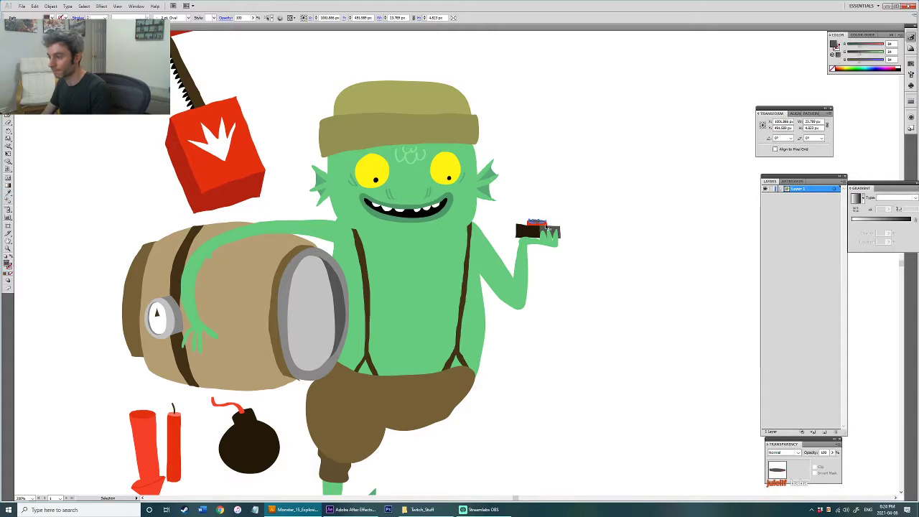
scroll(548, 226, "up", 3)
left_click_drag(549, 227, 542, 236)
key("i")
left_click(538, 230)
key("v")
left_click(537, 232)
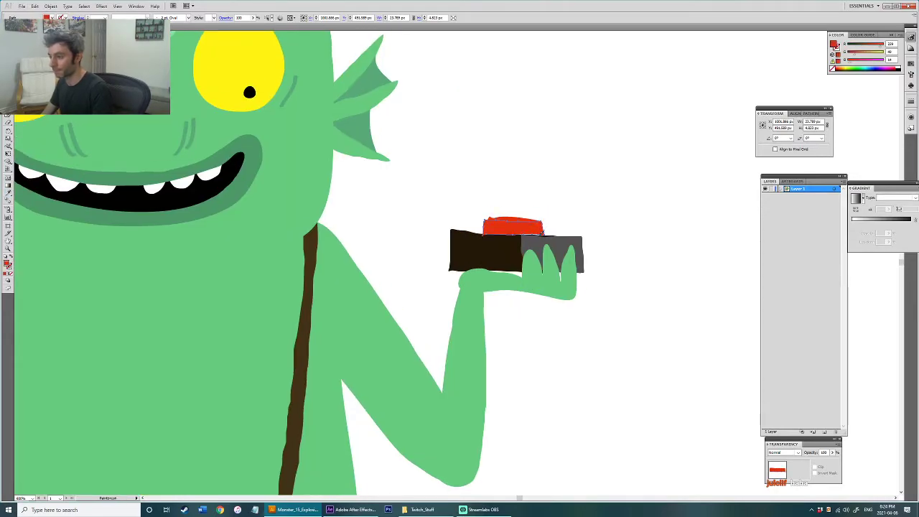
Step: Darken the button's side to the plunger box's dark red and reshape its bright top into a wider, cleaner ellipse
key("n")
scroll(564, 263, "down", 3)
key("ctrl+plus")
key("ctrl+plus")
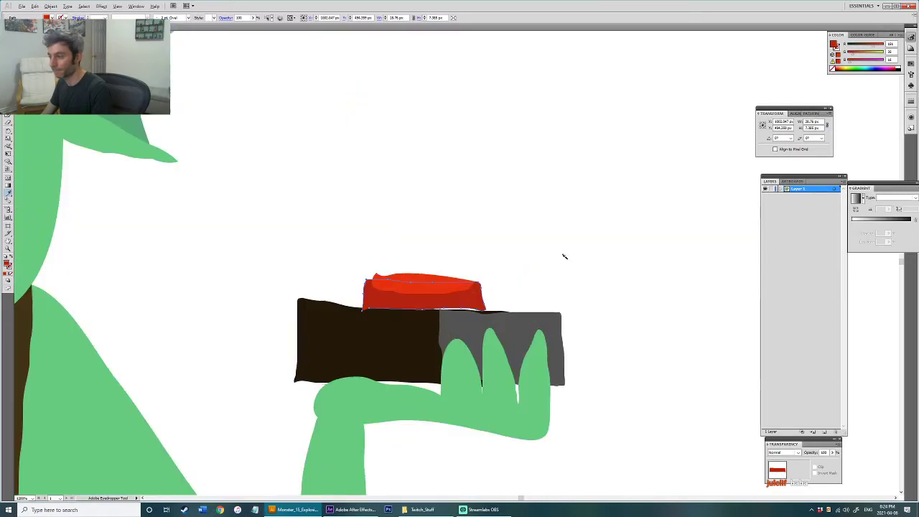
left_click_drag(425, 282, 471, 289)
key("e")
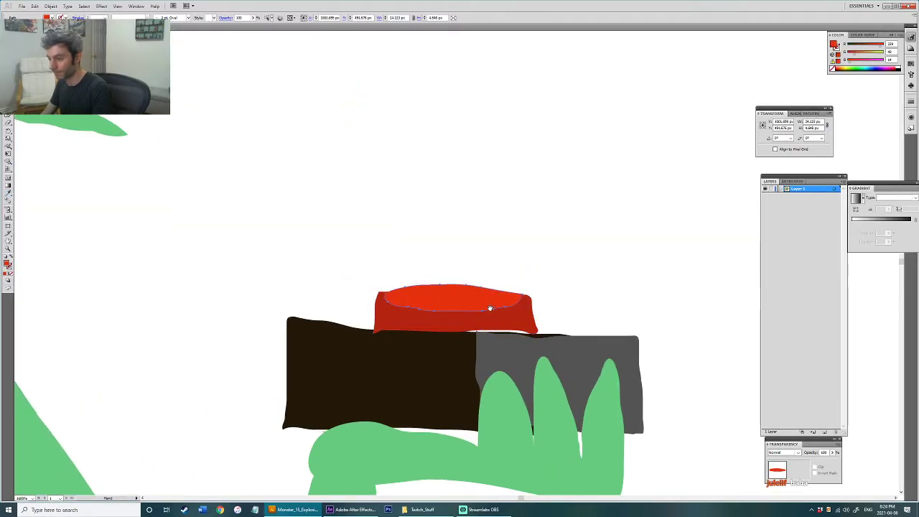
left_click_drag(383, 298, 375, 298)
Step: Extend the button's dark red side downward and move the button behind the detonator body
key("v")
left_click(528, 323)
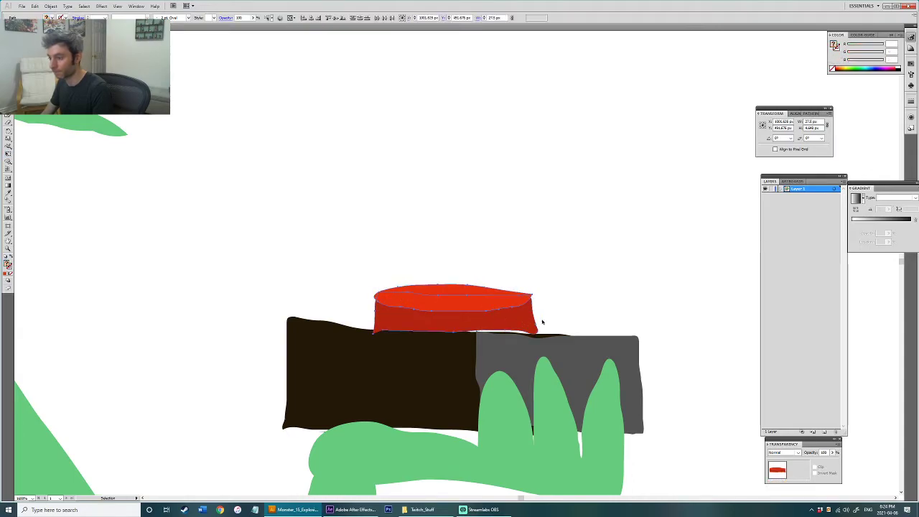
key("b")
left_click_drag(375, 333, 456, 354)
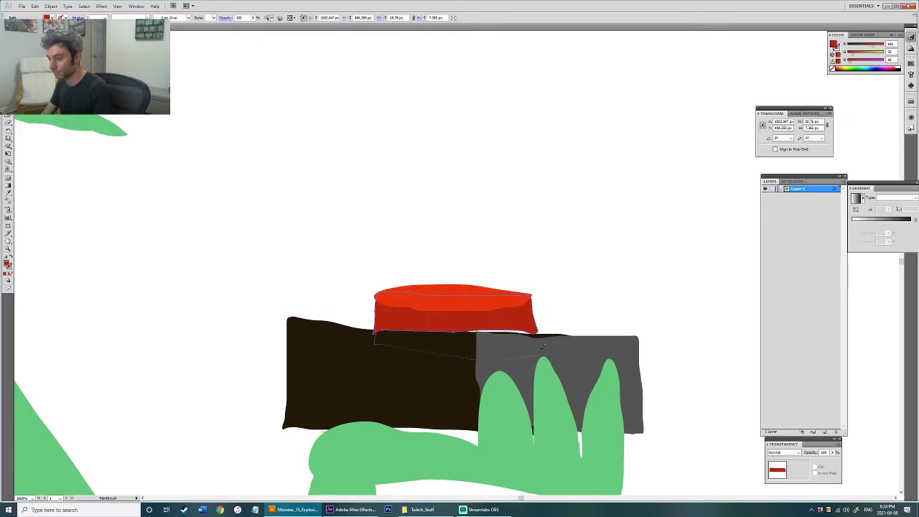
left_click_drag(544, 349, 374, 343)
key("v")
left_click_drag(433, 275, 478, 314)
key("ctrl+[")
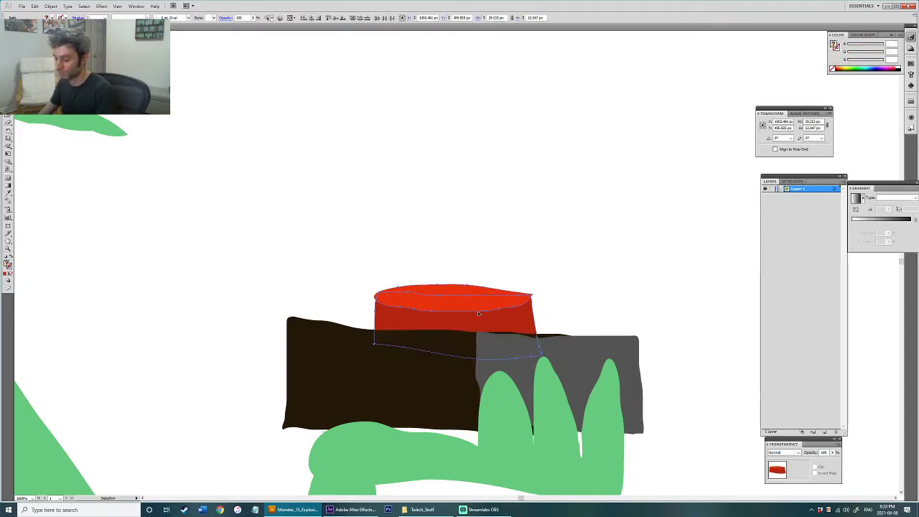
Step: Select the whole detonator with its button and nudge it down slightly
left_click(594, 256)
scroll(596, 301, "down", 5)
left_click_drag(548, 291, 583, 310)
key("Down")
key("a")
left_click(642, 272)
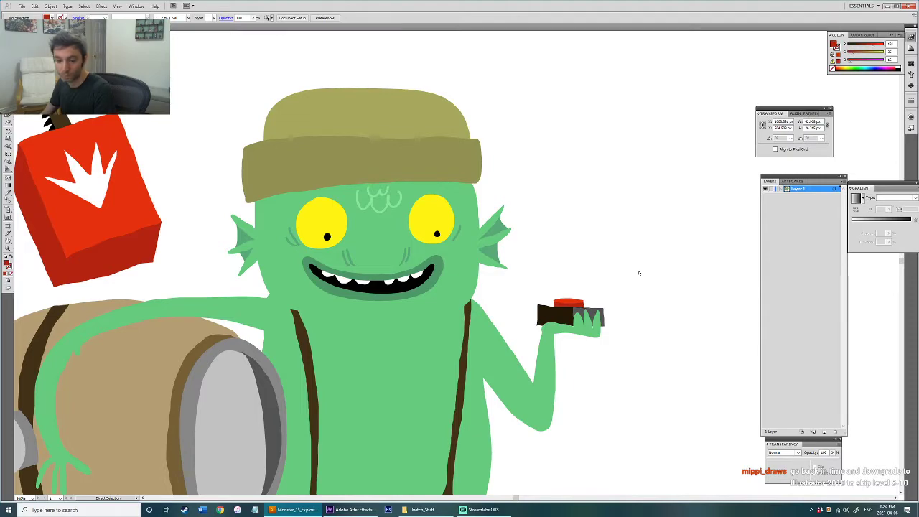
Step: Rotate the detonator, including its button, very slightly clockwise on the raised hand
key("v")
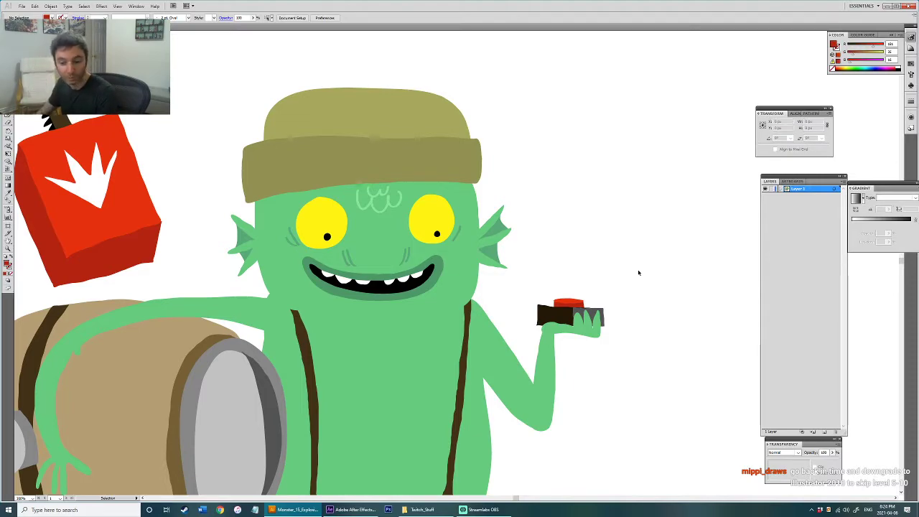
scroll(589, 295, "up", 2)
left_click_drag(613, 264, 507, 302)
key("a")
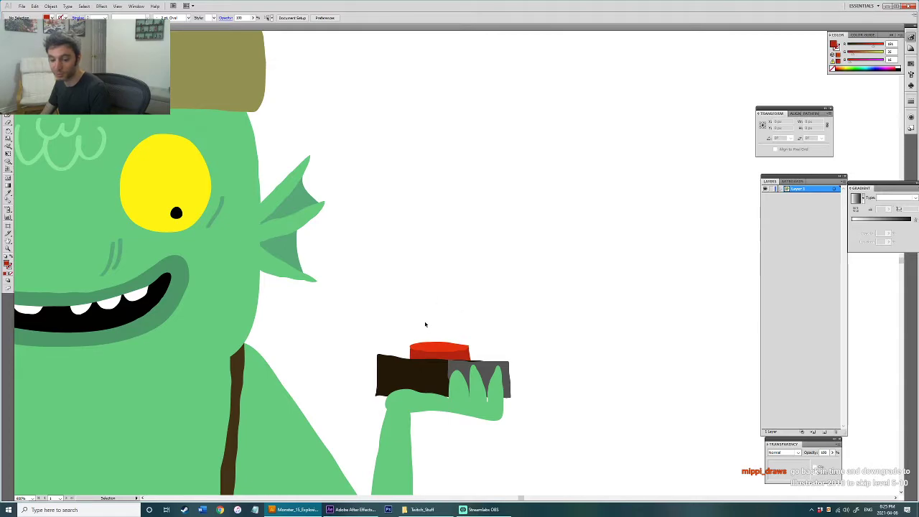
left_click(431, 371)
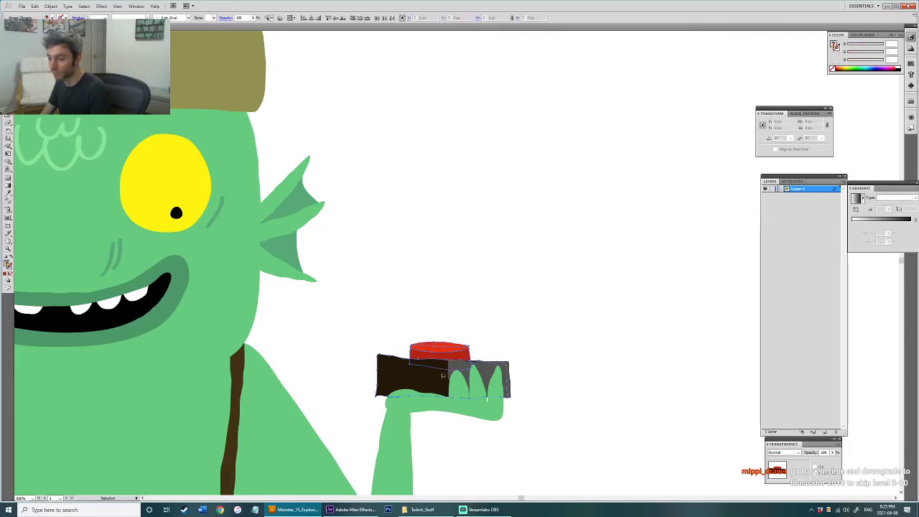
key("e")
left_click_drag(545, 380, 545, 382)
key("v")
left_click(556, 369)
scroll(547, 374, "down", 2)
scroll(553, 316, "down", 4)
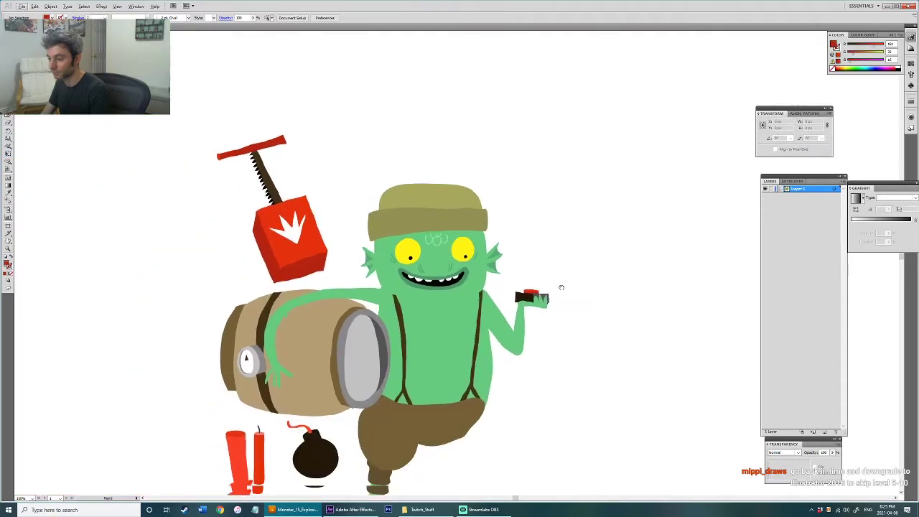
key("a")
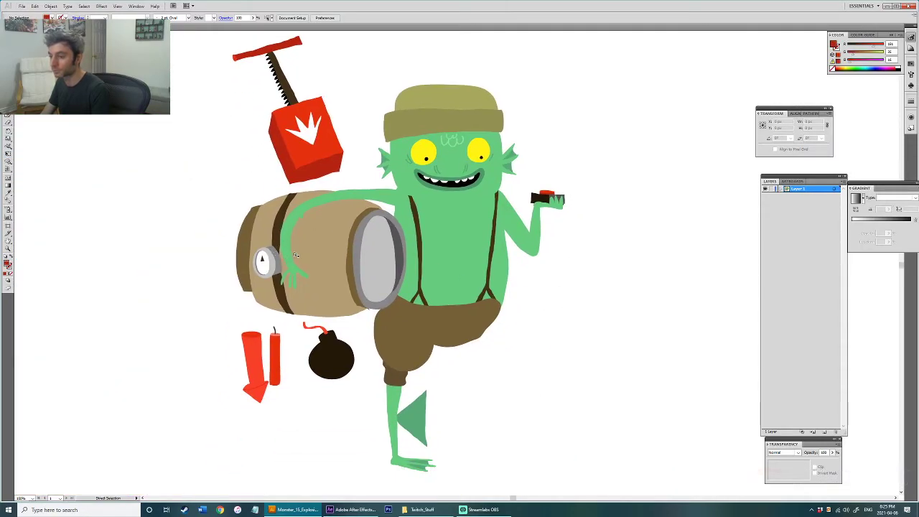
mouse_move(201, 214)
left_mouse_down()
mouse_move(235, 256)
mouse_move(203, 229)
left_mouse_up()
key("v")
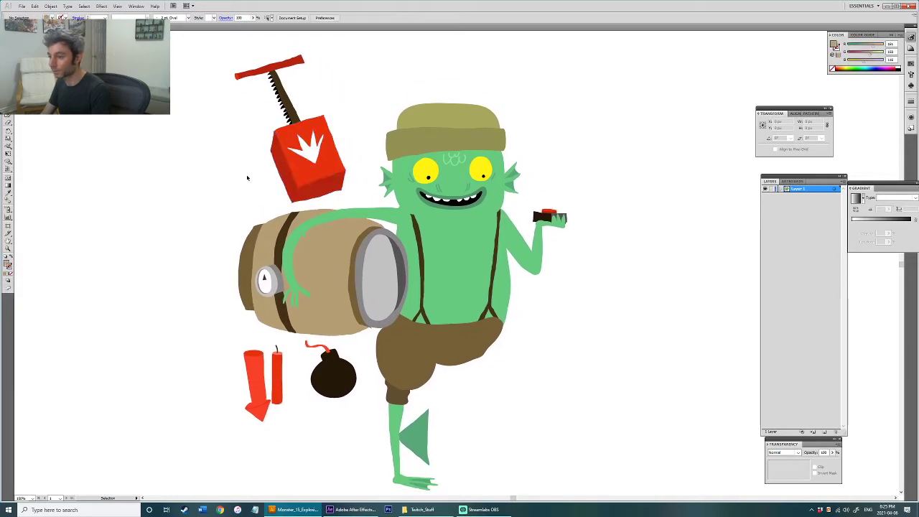
key("v")
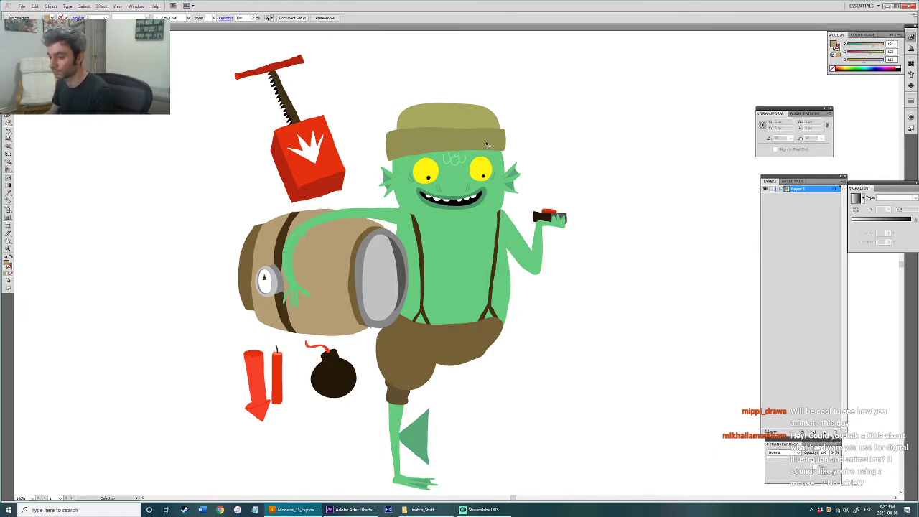
Step: Smooth the edges of the long suspender strap on the barrel side of the monster's torso
scroll(472, 176, "up", 3)
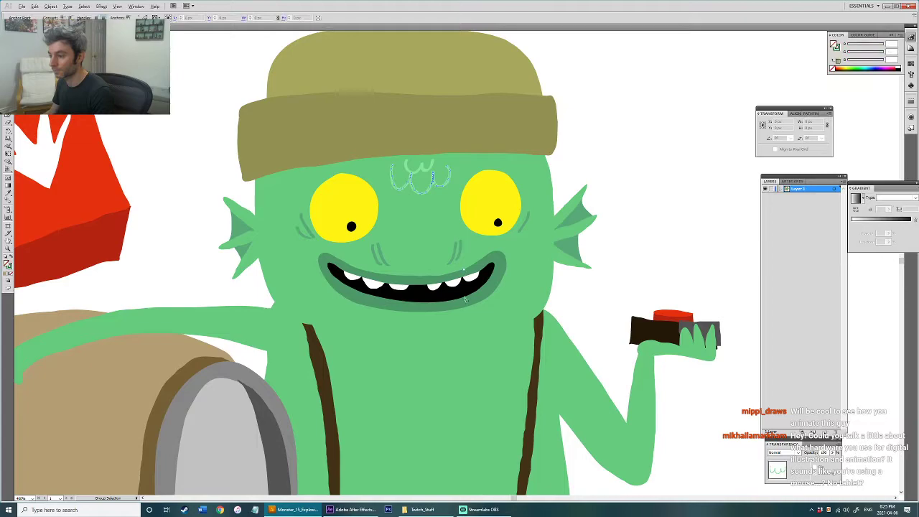
left_click_drag(464, 377, 467, 228)
key("alt")
left_click(331, 278)
key("b")
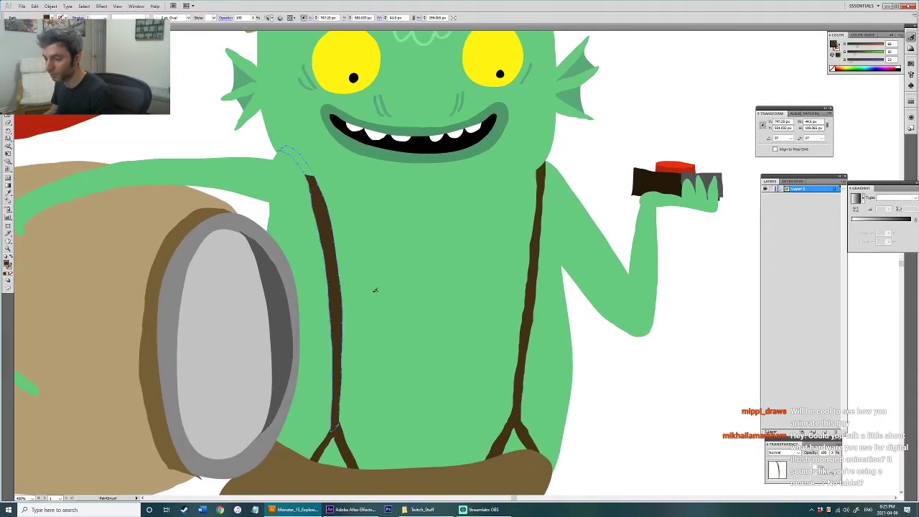
left_click_drag(337, 316, 341, 353)
Step: Smooth the edges of the long suspender strap on the detonator-arm side of the torso
mouse_move(520, 286)
left_mouse_down()
mouse_move(493, 283)
mouse_move(503, 312)
mouse_move(486, 420)
left_mouse_up()
key("v")
left_click(508, 298)
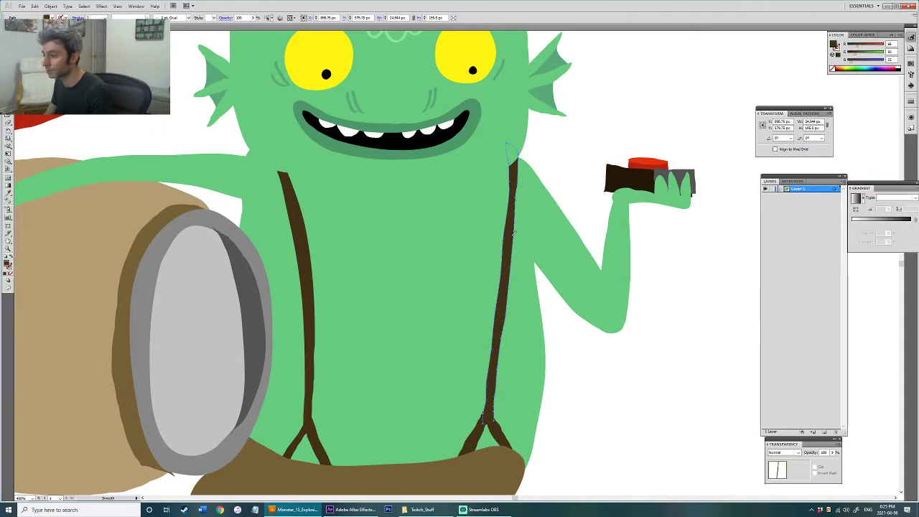
left_click_drag(542, 155, 544, 191, "space")
left_click(544, 191, "ctrl")
left_click(412, 71, "ctrl")
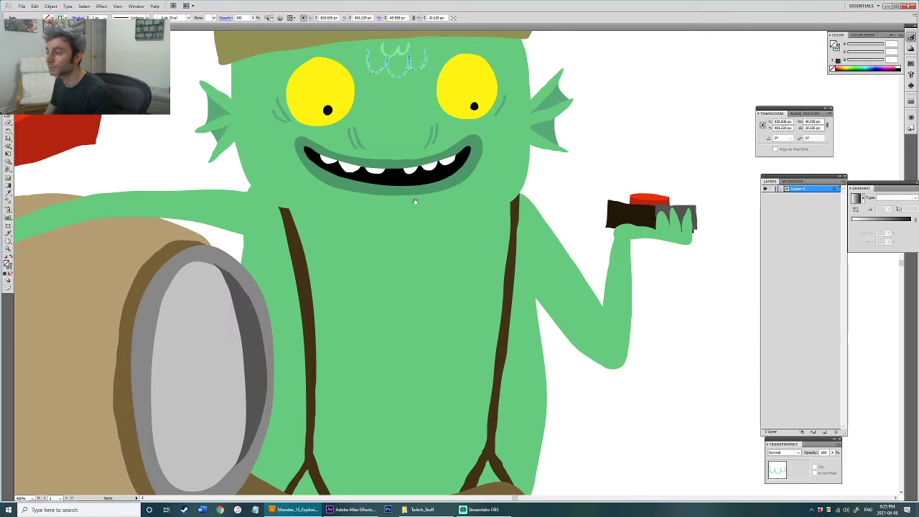
left_click_drag(417, 176, 447, 111)
mouse_move(362, 182)
left_mouse_down()
mouse_move(411, 204)
mouse_move(432, 202)
mouse_move(438, 187)
left_mouse_up()
key("ctrl+z")
key("ctrl+z")
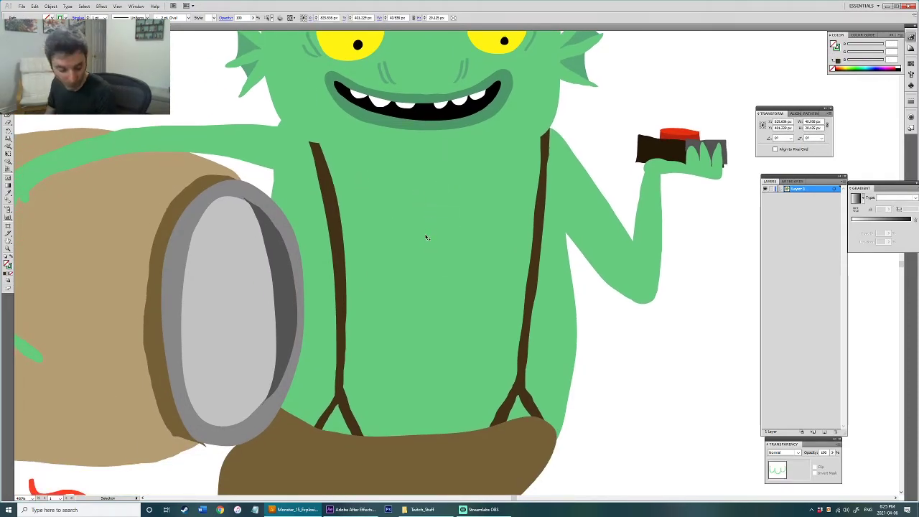
Step: Paint three curved rib lines on the barrel side of the torso, using the dark green stroke of the creases above the mouth
key("b")
left_click_drag(451, 115, 466, 160)
left_click(403, 118, "ctrl")
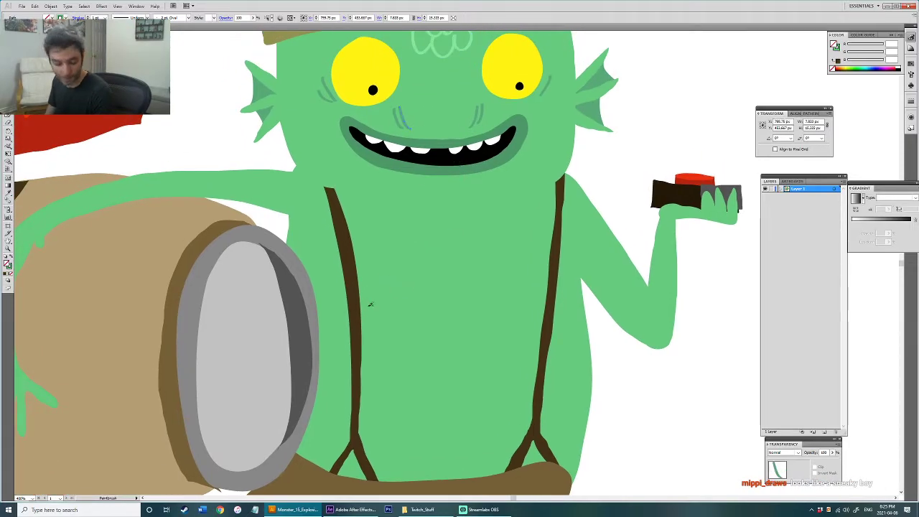
left_click_drag(333, 277, 427, 338)
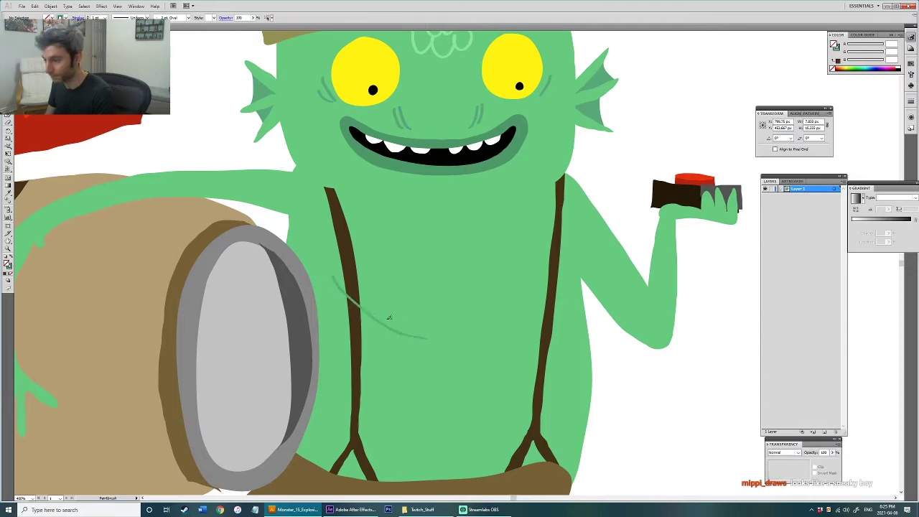
key("ctrl+z")
left_click_drag(345, 302, 405, 338)
mouse_move(333, 293)
left_mouse_down()
mouse_move(373, 354)
mouse_move(406, 365)
left_mouse_up()
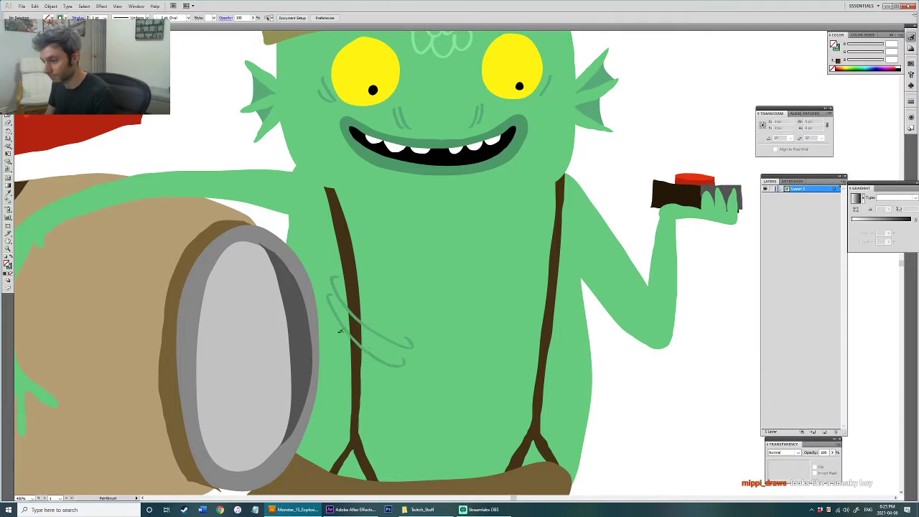
mouse_move(329, 322)
left_mouse_down()
mouse_move(360, 367)
mouse_move(397, 373)
left_mouse_up()
Step: Paint three matching dark green rib lines on the detonator-arm side of the torso
left_click_drag(563, 282, 521, 337)
mouse_move(566, 302)
left_mouse_down()
mouse_move(555, 331)
mouse_move(516, 350)
left_mouse_up()
key("ctrl+z")
key("ctrl+z")
left_click_drag(567, 308, 511, 355)
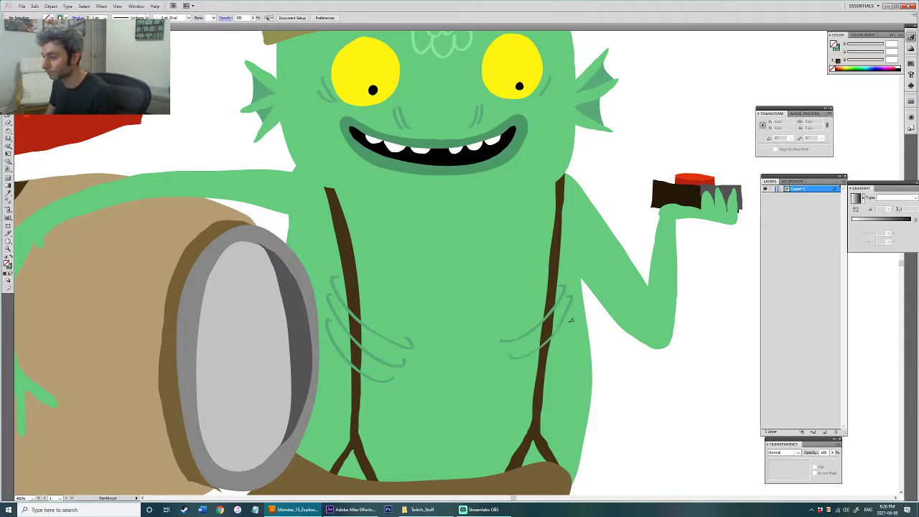
left_click_drag(570, 329, 525, 366)
Step: Select the rib lines on both sides and darken their stroke to a green with hue 142, saturation 47 and brightness 59
key("v")
left_click(554, 351)
left_click(554, 331, "shift")
left_click(549, 317, "shift")
left_click(374, 361, "shift")
left_click(373, 378, "shift")
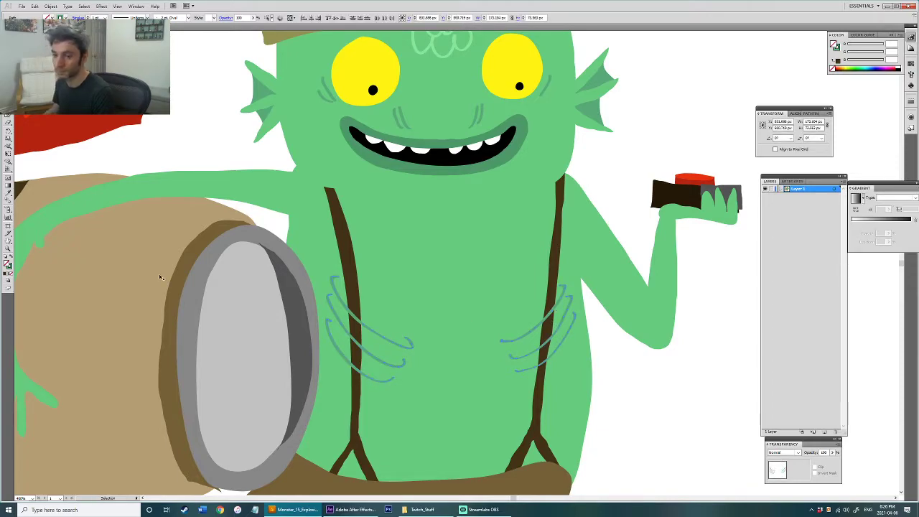
double_click(8, 267)
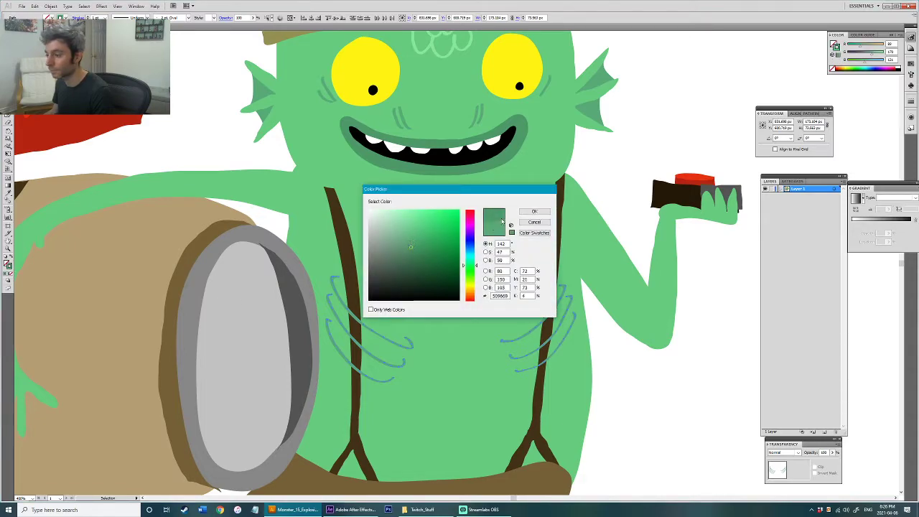
left_click(535, 211)
key("i")
left_click(515, 169)
key("ctrl+z")
Step: Cut the rib lines and paste them directly in front of the body shape, behind the suspenders
key("v")
key("ctrl+x")
left_click(513, 291)
key("ctrl+f")
left_click(611, 175)
Step: Paint rows of U-shaped scales across the upper chest in the light green stroke of the forehead scales
key("a")
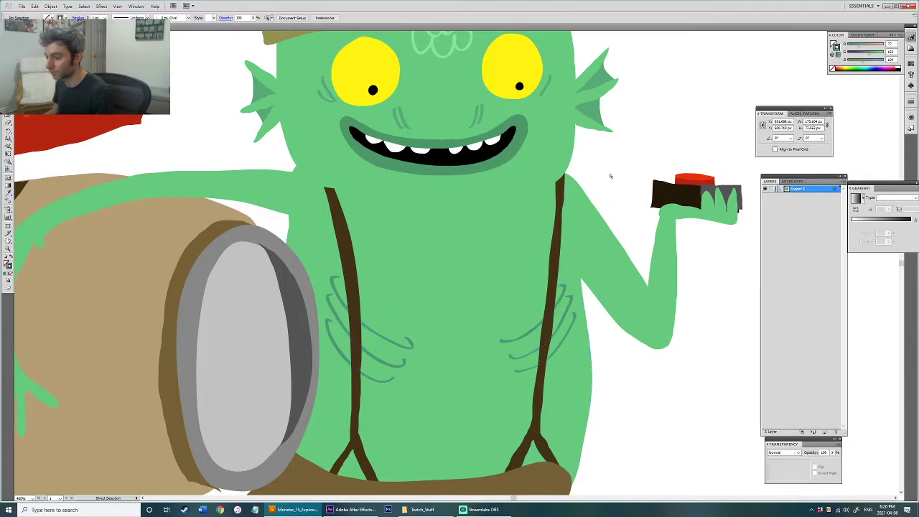
left_click(465, 53)
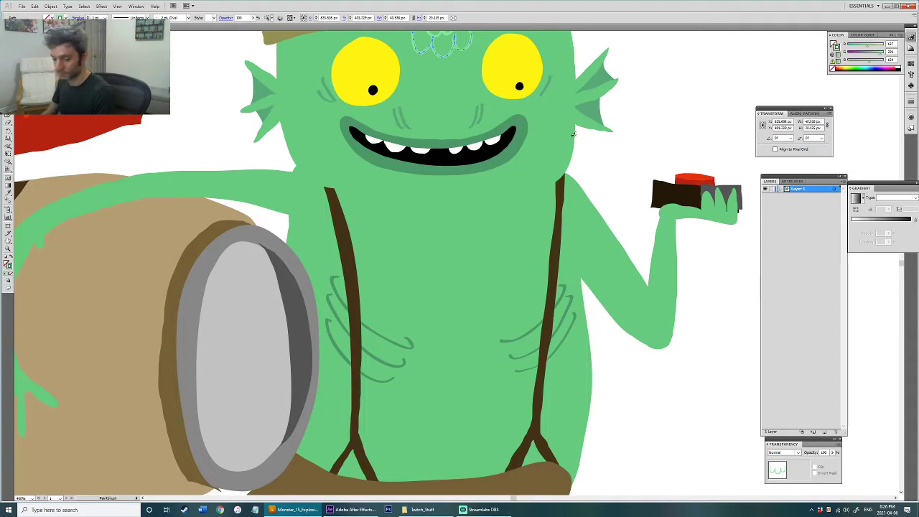
key("b")
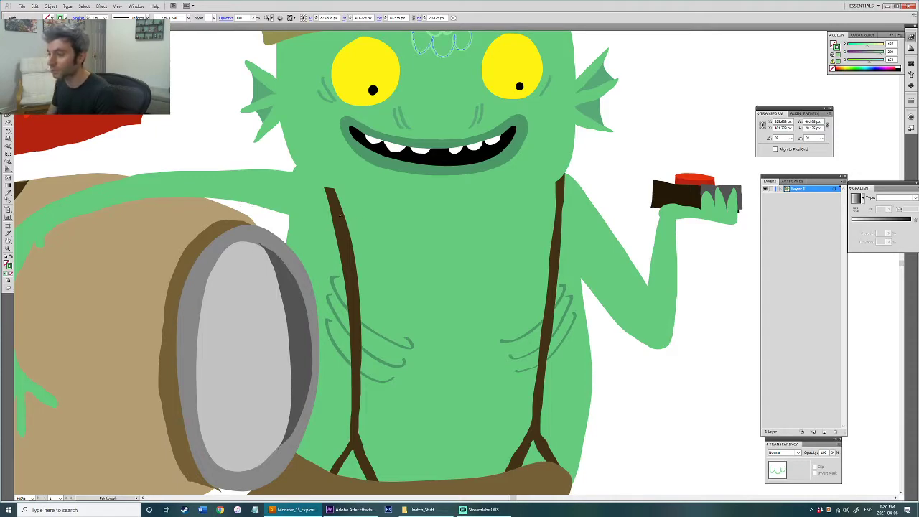
left_click_drag(441, 227, 431, 236)
mouse_move(375, 239)
left_mouse_down()
mouse_move(383, 271)
mouse_move(431, 253)
left_mouse_up()
key("ctrl+z")
mouse_move(396, 228)
left_mouse_down()
mouse_move(421, 238)
mouse_move(440, 231)
mouse_move(424, 265)
mouse_move(470, 252)
mouse_move(447, 260)
mouse_move(467, 234)
left_mouse_up()
key("ctrl+z")
key("ctrl+z")
left_click_drag(411, 236, 453, 238)
Step: Add a lower pair of light green chest scales with a single scale on each side
left_click_drag(416, 295, 454, 293)
left_click_drag(468, 288, 480, 276)
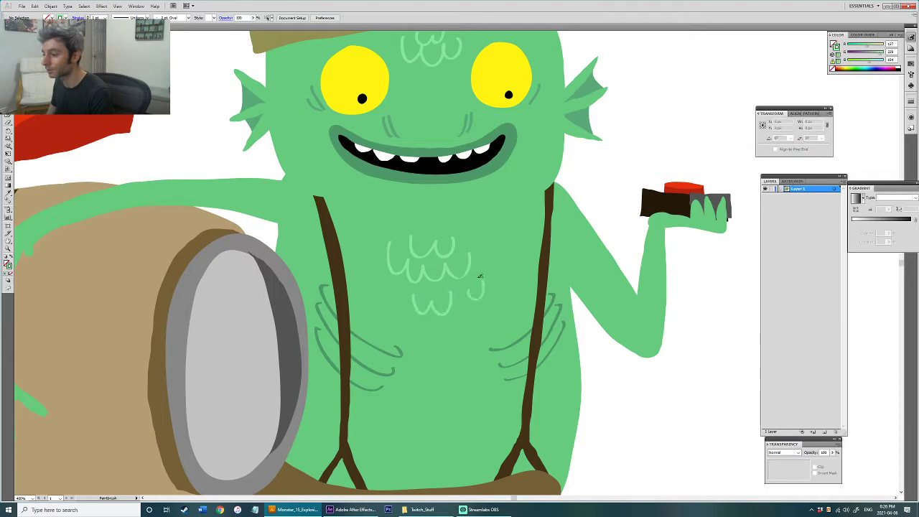
left_click_drag(377, 287, 396, 293)
Step: Paint three small clusters of light green U-shaped scales on the lower belly above the trousers
left_click_drag(445, 331, 456, 357)
left_click_drag(499, 285, 503, 205)
mouse_move(497, 248)
left_mouse_down()
mouse_move(471, 319)
mouse_move(485, 228)
left_mouse_up()
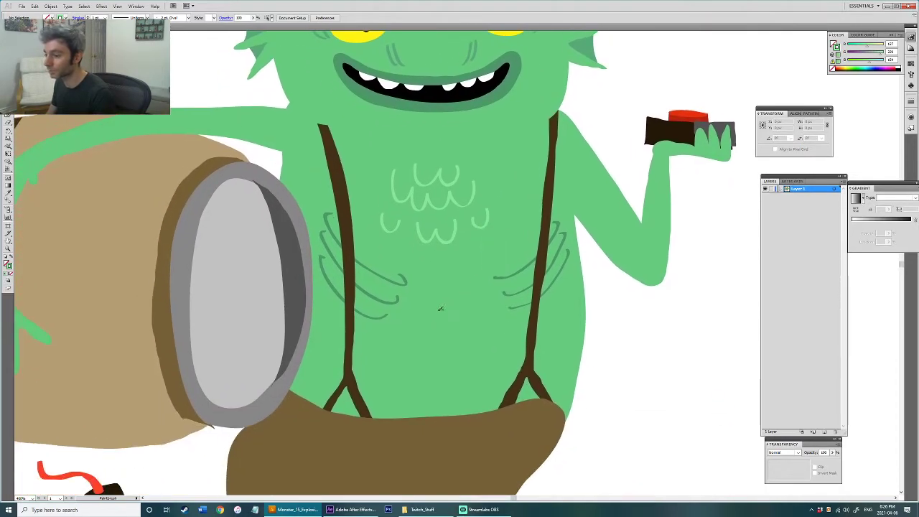
left_click_drag(423, 311, 463, 317)
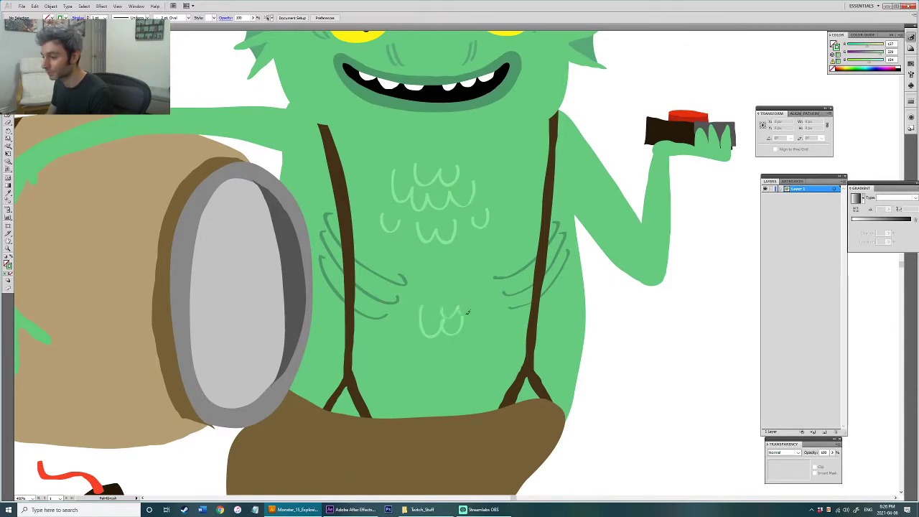
mouse_move(394, 344)
left_mouse_down()
mouse_move(430, 364)
mouse_move(425, 352)
mouse_move(446, 354)
mouse_move(460, 385)
mouse_move(490, 375)
left_mouse_up()
left_click_drag(474, 301, 492, 345)
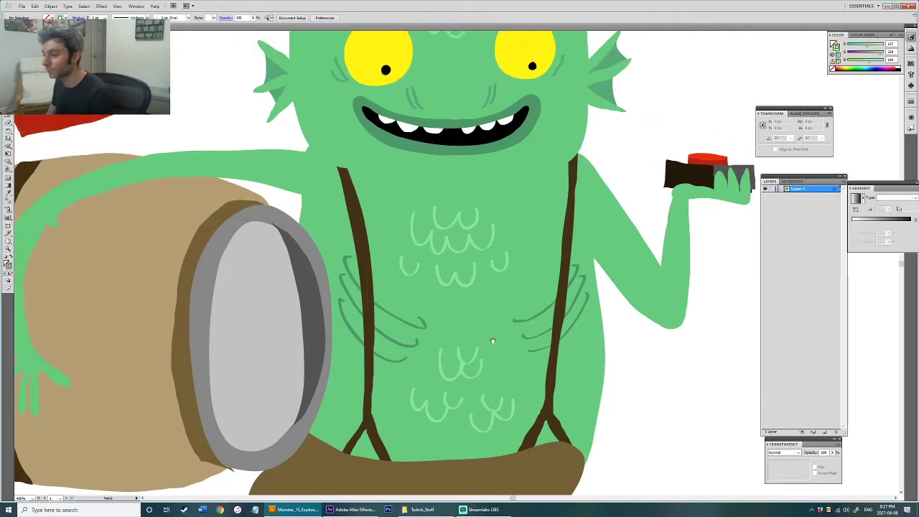
Step: Paint a dark green elbow crease and scattered dark green spots on the arm raising the detonator
left_click_drag(489, 237, 430, 311)
mouse_move(444, 212)
left_mouse_down()
mouse_move(469, 239)
mouse_move(406, 180)
left_mouse_up()
left_click(455, 196)
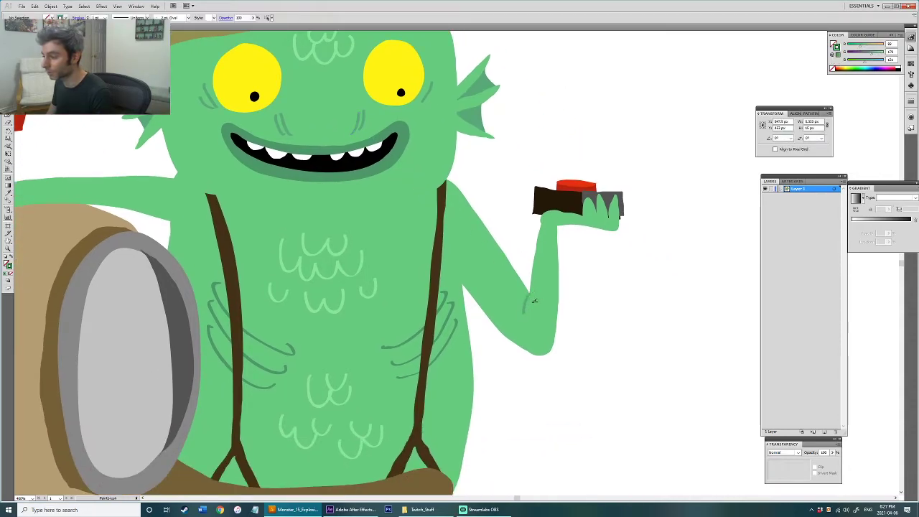
left_click_drag(532, 291, 535, 318)
left_click_drag(597, 231, 550, 237)
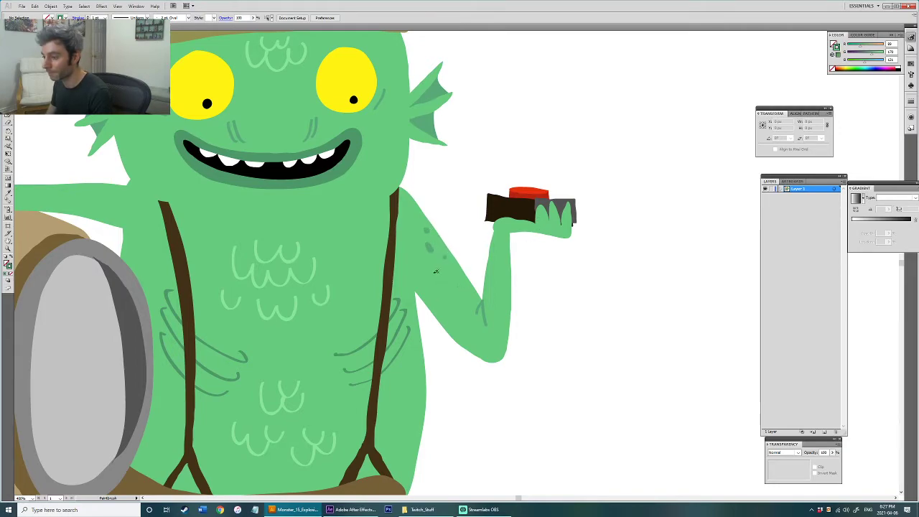
Step: Reshape the barrel-holding arm near the shoulder so its underside is fuller and its top edge smoother
left_click_drag(307, 242, 501, 277)
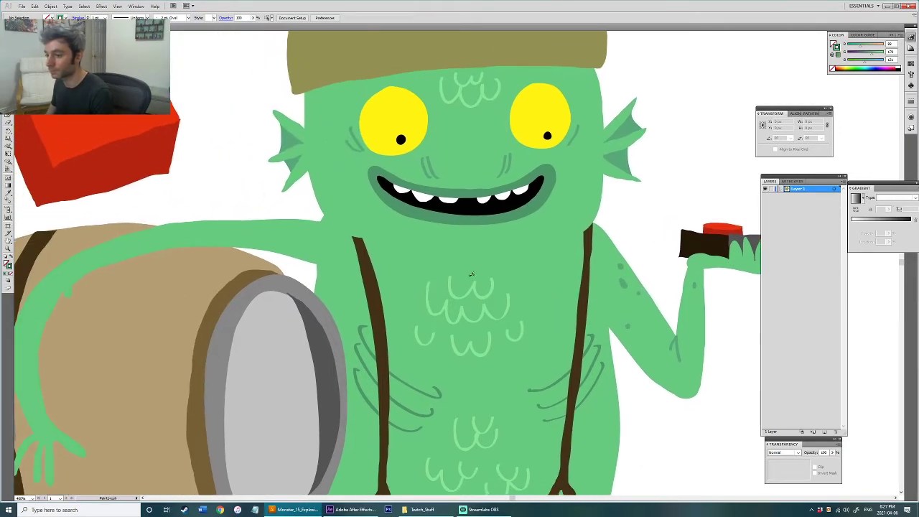
left_click_drag(282, 233, 328, 259)
left_click(229, 270, "ctrl")
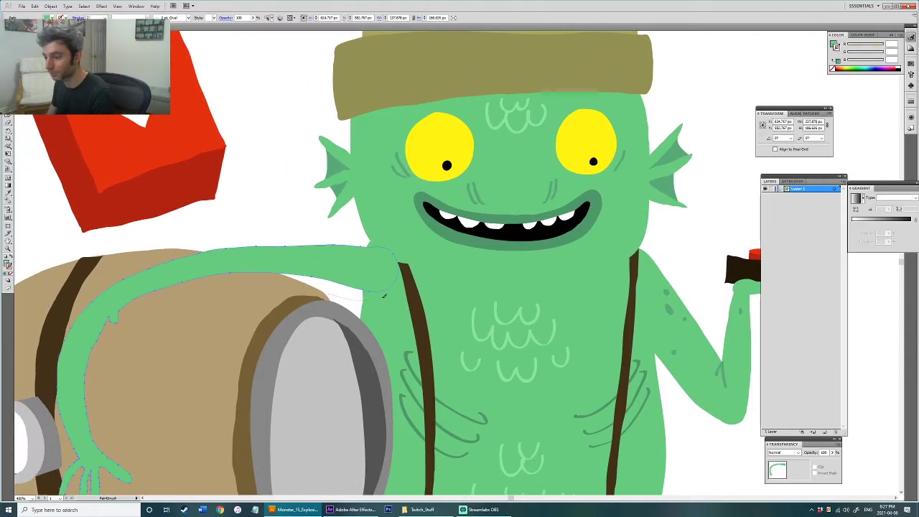
left_click_drag(383, 296, 383, 296)
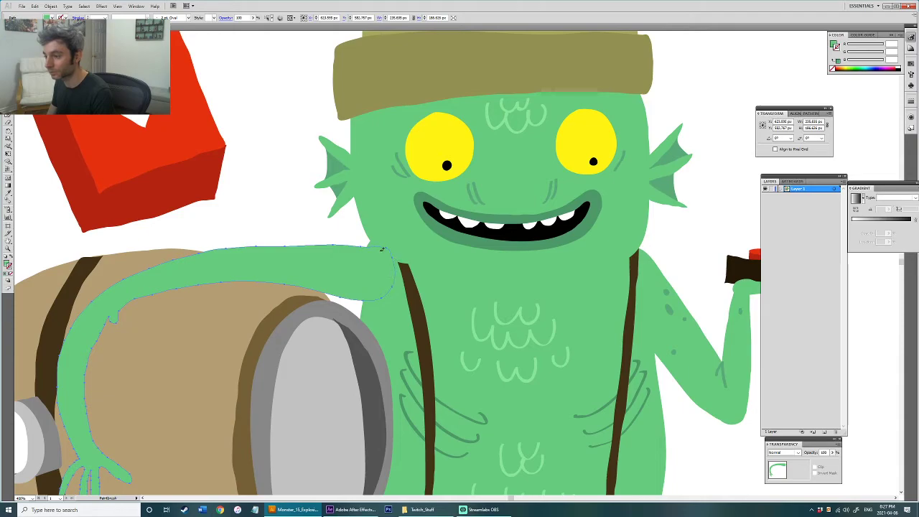
left_click_drag(379, 246, 286, 245)
key("v")
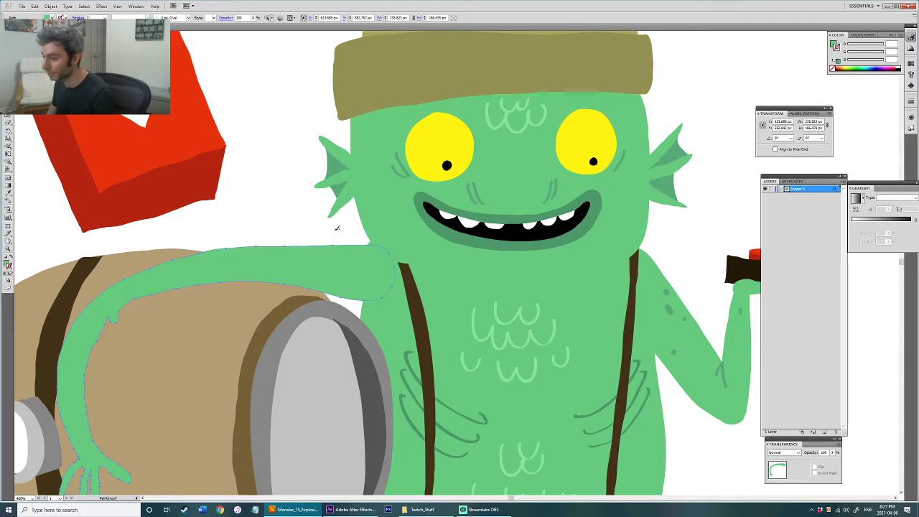
left_click(339, 227)
Step: Paint dark green spots on the shoulder of the barrel-holding arm, matching the other arm's spots
left_click(670, 311)
key("b")
left_click_drag(362, 257, 349, 254)
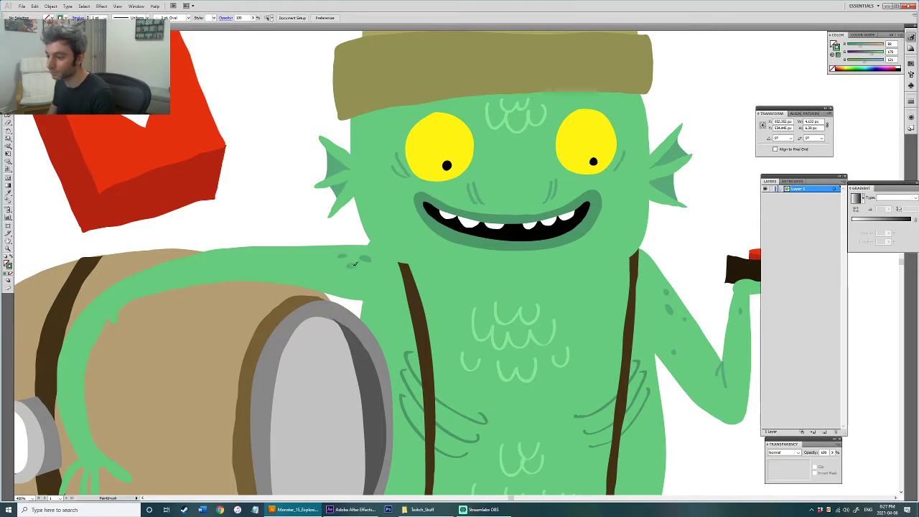
left_click_drag(369, 269, 367, 269)
Step: Paint dark green crease lines at the elbow and along the forearm of the barrel-holding arm
left_click_drag(300, 268, 442, 242)
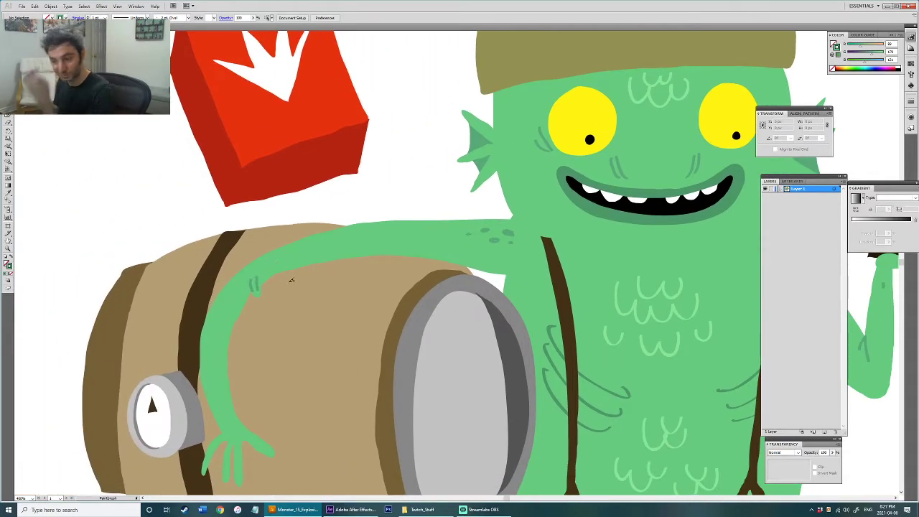
left_click_drag(219, 327, 222, 364)
left_click_drag(214, 345, 217, 381)
mouse_move(353, 360)
left_mouse_down()
mouse_move(276, 336)
mouse_move(274, 278)
left_mouse_up()
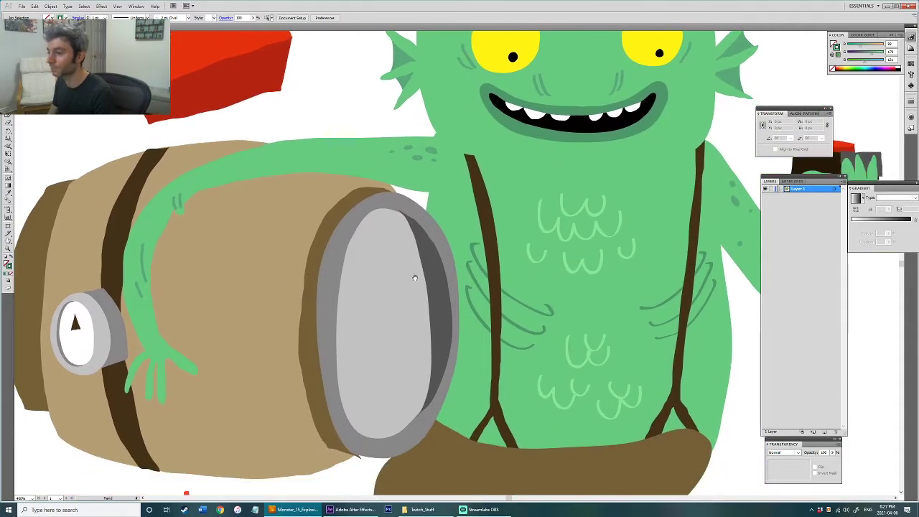
Step: Add small light green spots among the dark ones on both upper arms, using the chest scales' stroke
left_click_drag(438, 278, 377, 337)
key("v")
left_click(496, 286)
key("b")
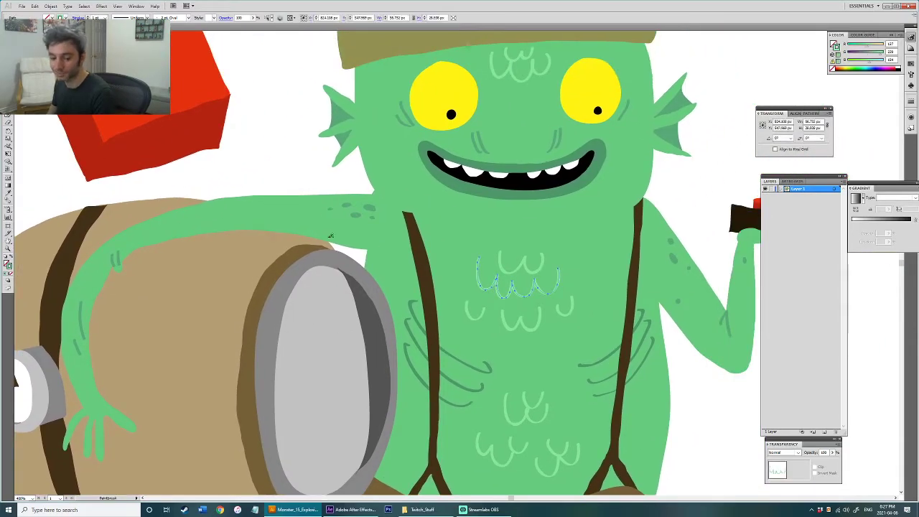
left_click_drag(338, 223, 343, 223)
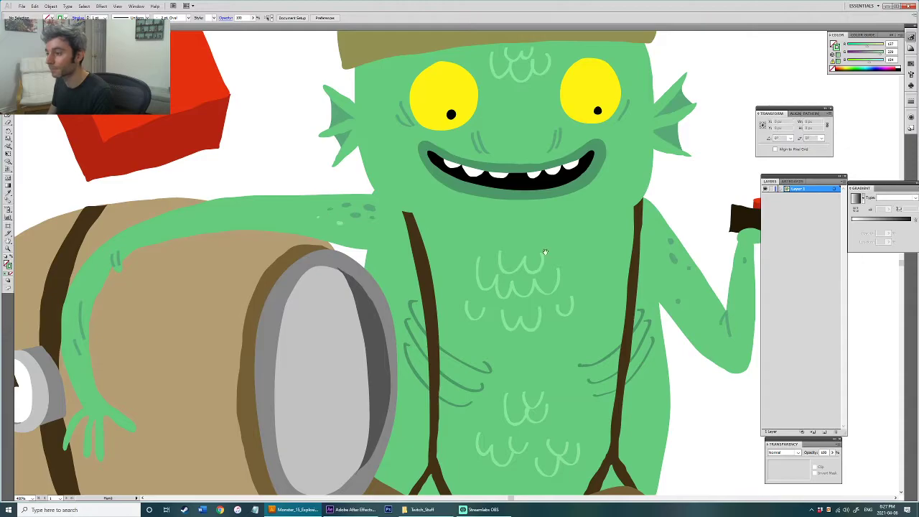
scroll(321, 217, "right", 3)
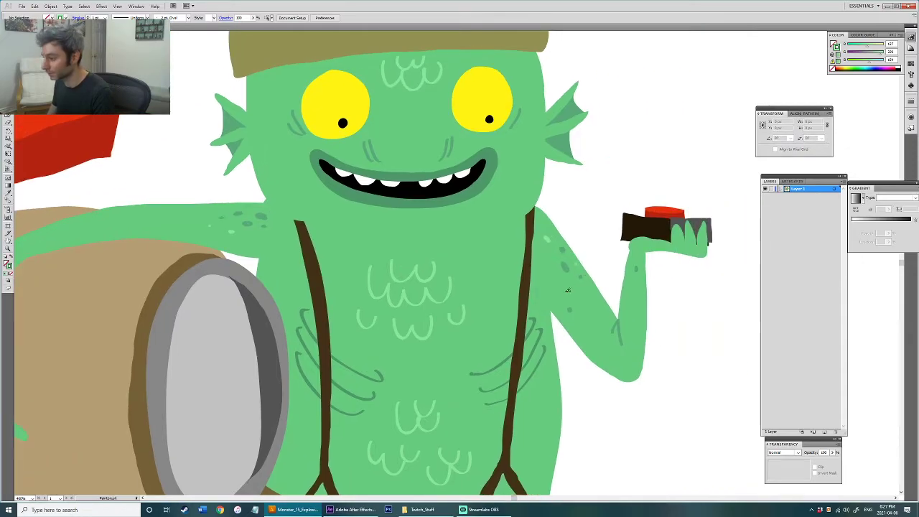
scroll(606, 289, "down", 2)
scroll(560, 213, "left", 2)
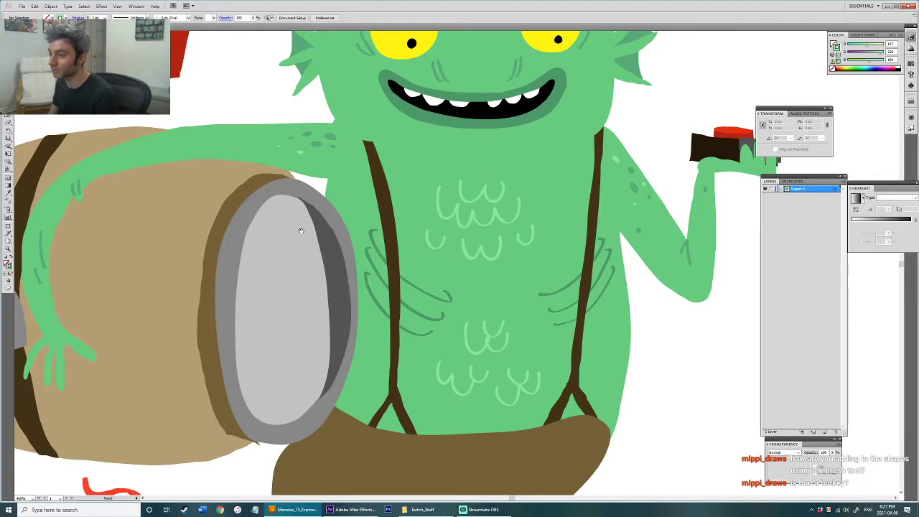
left_click_drag(304, 230, 418, 299)
left_click_drag(357, 204, 364, 205)
mouse_move(361, 156)
left_mouse_down()
mouse_move(357, 182)
mouse_move(372, 164)
left_mouse_up()
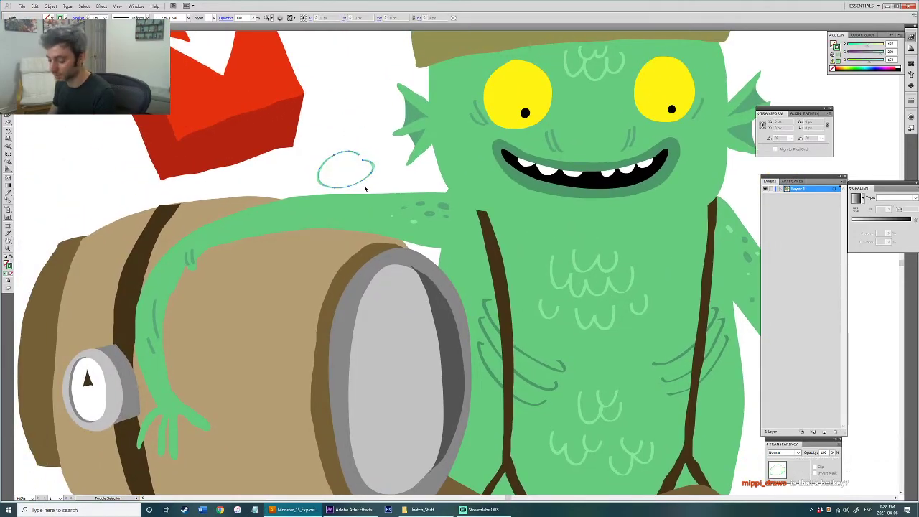
key("ctrl+z")
Step: Paint small light green oval spots on the upper and lower parts of the standing leg
left_click_drag(481, 294, 309, 258)
left_click_drag(401, 337, 397, 310)
left_click_drag(506, 237, 459, 274)
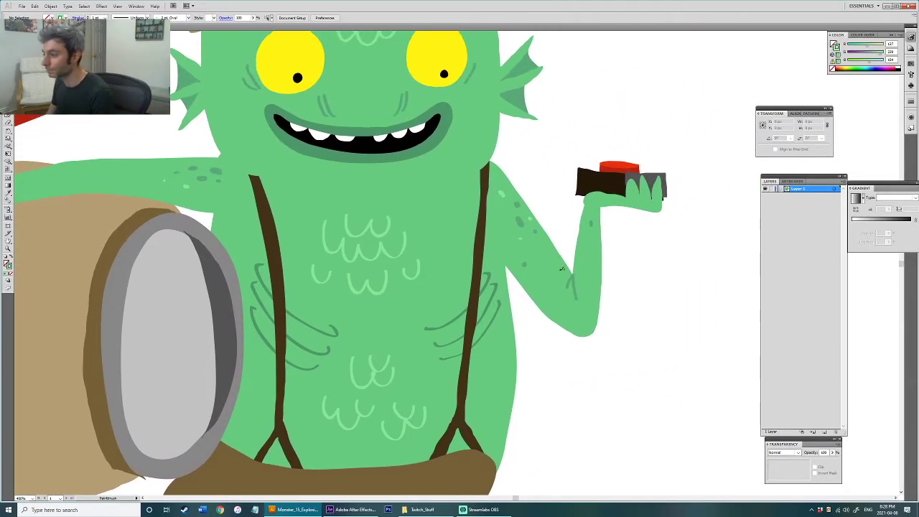
left_click_drag(535, 237, 721, 270)
mouse_move(516, 483)
left_mouse_down()
mouse_move(535, 316)
mouse_move(528, 62)
left_mouse_up()
left_click_drag(477, 238, 469, 166)
left_click_drag(393, 240, 393, 248)
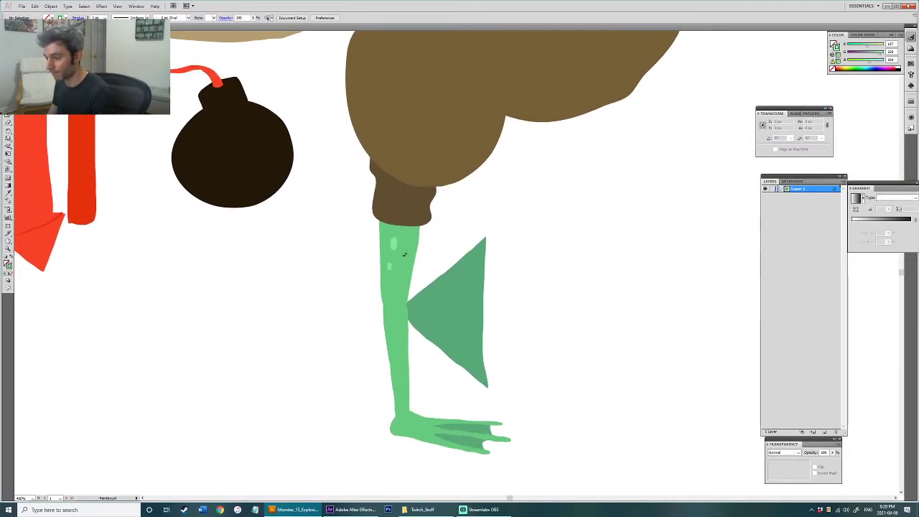
left_click_drag(394, 345, 393, 353)
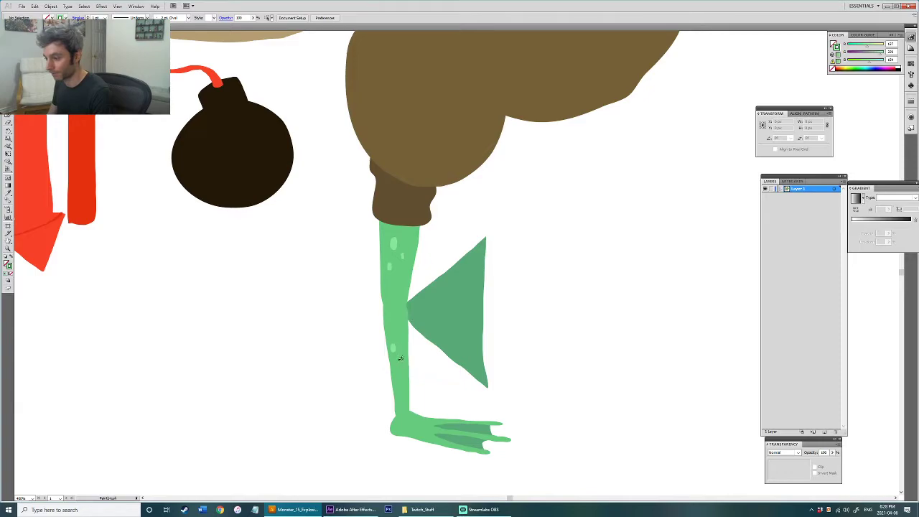
Step: Add dark green spots among the light ones on the leg, using the shoulder spots' stroke
scroll(406, 341, "up", 5)
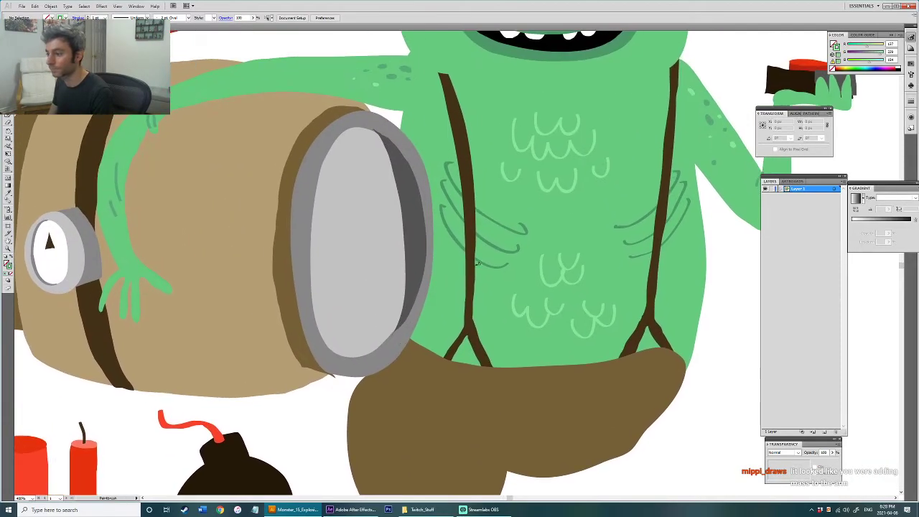
left_click_drag(409, 197, 418, 261)
left_click(415, 135)
left_click_drag(431, 184, 427, 273)
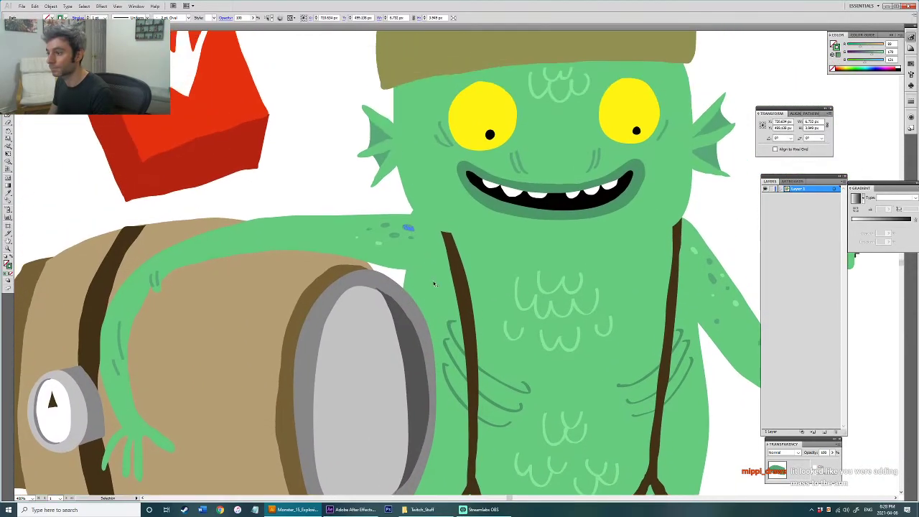
left_click_drag(419, 482, 408, 317)
scroll(407, 318, "down", 5)
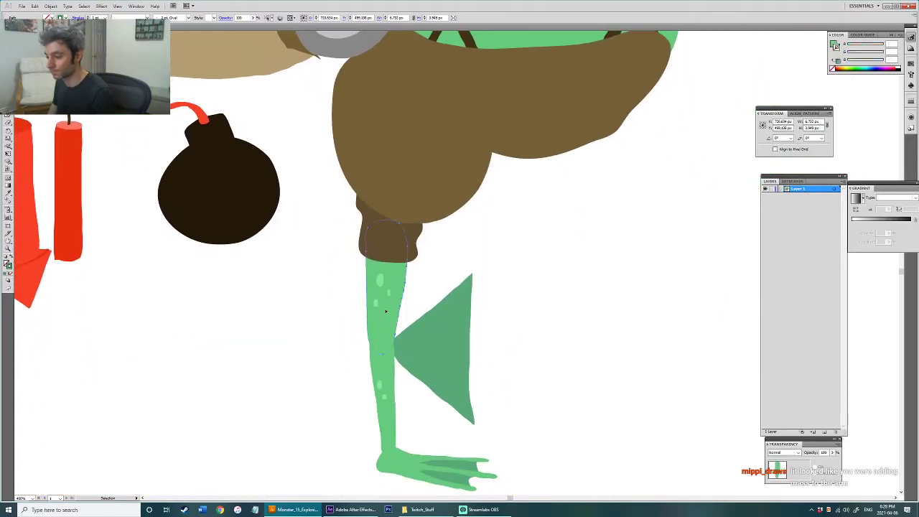
scroll(423, 299, "up", 3)
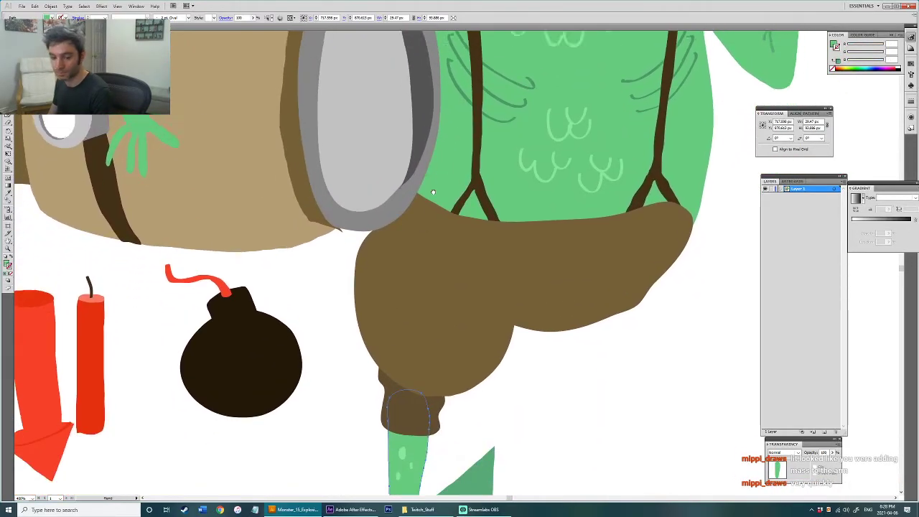
scroll(433, 178, "up", 4)
scroll(406, 168, "down", 7)
left_click_drag(406, 168, 411, 145)
left_click_drag(439, 304, 437, 310)
Step: Add tiny dark and light green spots on the webbed foot near the ankle
key("ctrl+shift+a")
scroll(440, 357, "down", 3)
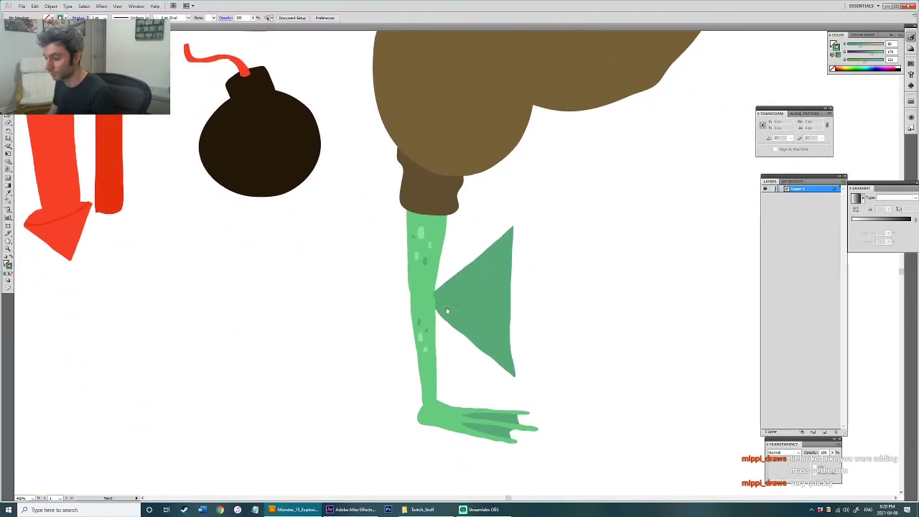
left_click(433, 380)
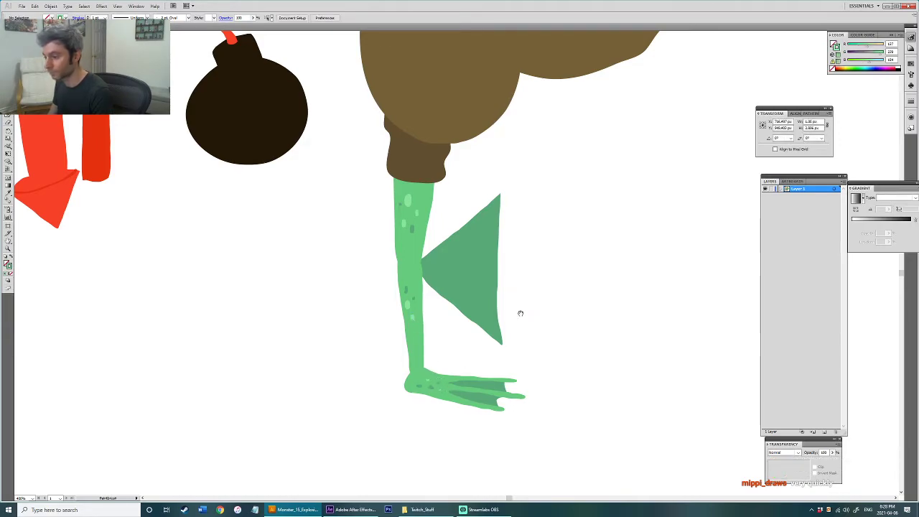
Step: Paint lighter green vertical lines on the dark green calf fin, two near its outer edge and one near the leg
left_click_drag(531, 287, 474, 328)
key("v")
left_click(404, 291)
left_click(464, 289)
key("b")
left_click_drag(428, 269, 431, 334)
left_click_drag(422, 299, 423, 325)
left_click_drag(382, 293, 380, 321)
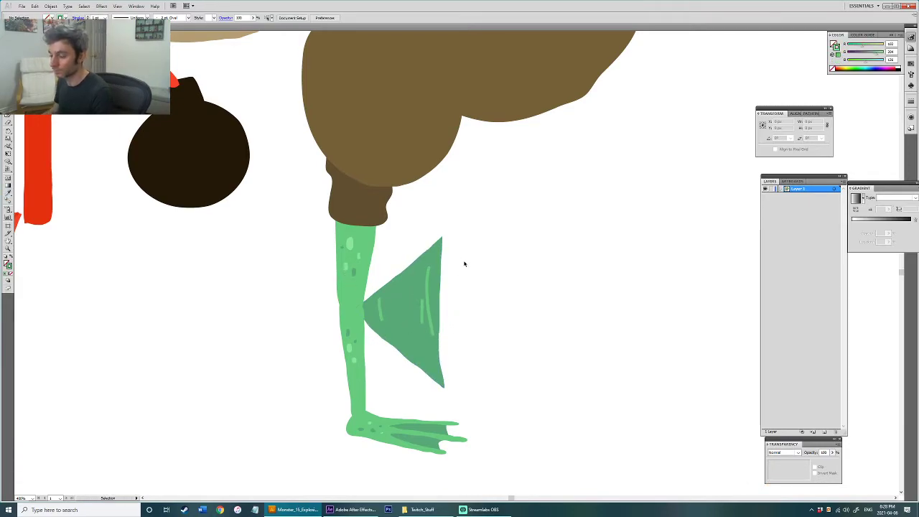
Step: Sample the trouser cuff's brown and change it to a slightly darker shade for crease lines
scroll(459, 273, "down", 3)
left_click_drag(470, 270, 450, 332)
scroll(417, 306, "up", 2)
left_click_drag(416, 308, 424, 326)
key("a")
left_click(444, 321)
left_click(439, 352)
left_click(390, 351)
left_click(367, 350)
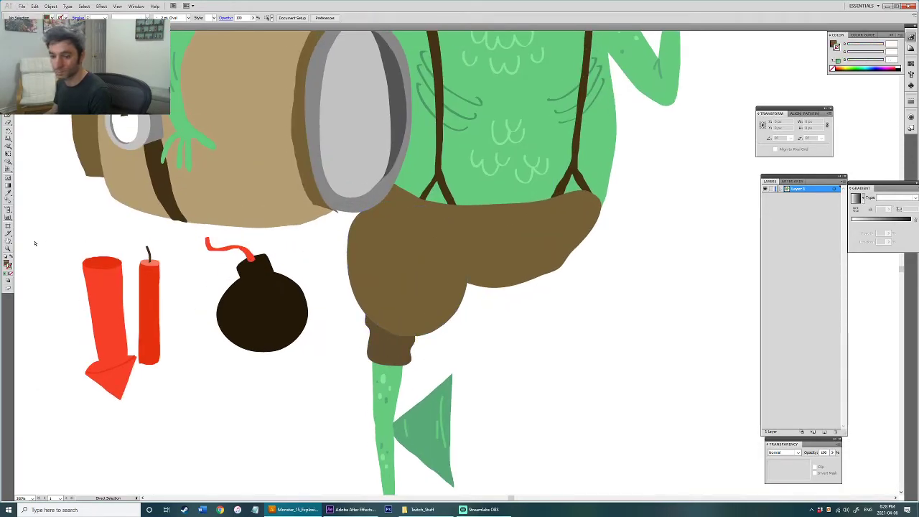
double_click(7, 264)
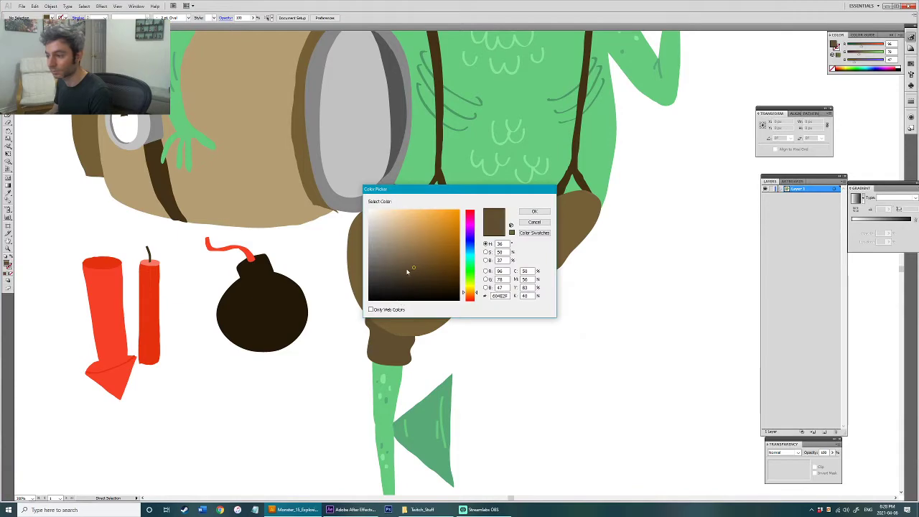
left_click_drag(415, 268, 415, 272)
left_click(534, 212)
Step: Paint wavy dark brown crease lines down the trouser cuff
scroll(380, 359, "up", 2)
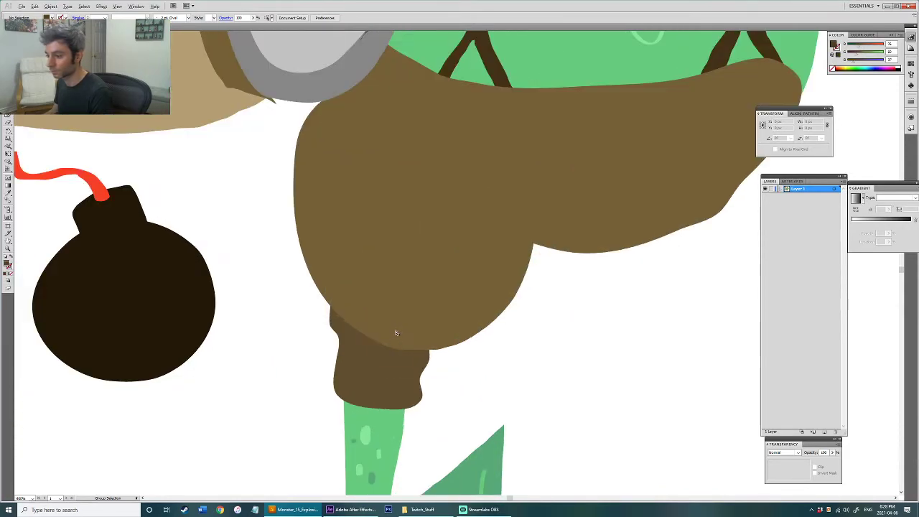
mouse_move(372, 283)
left_mouse_down()
mouse_move(402, 311)
mouse_move(395, 305)
left_mouse_up()
key("ctrl+z")
key("ctrl+z")
left_click_drag(373, 267, 375, 349)
left_click_drag(400, 284, 393, 324)
key("ctrl+z")
left_click_drag(400, 285, 404, 334)
left_click_drag(447, 293, 433, 347)
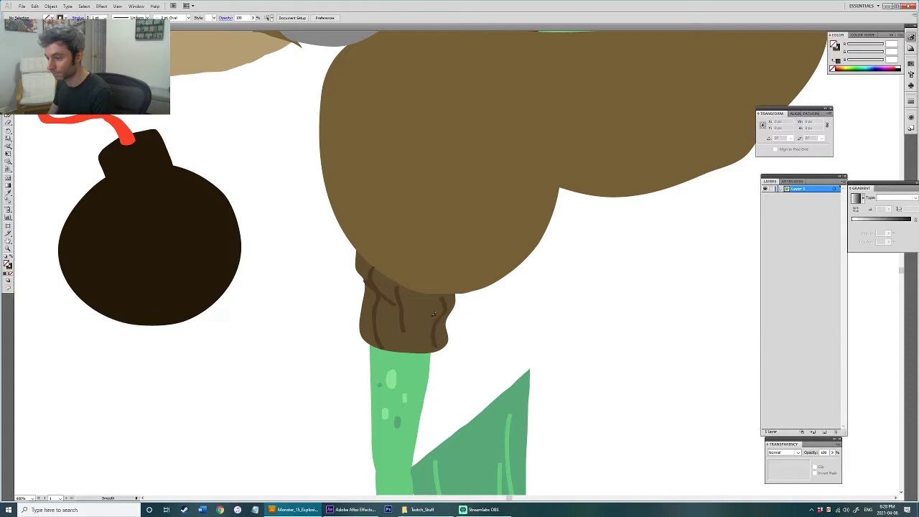
Step: Paint curved fold lines on the baggy trouser leg in the cuff's brown
scroll(393, 291, "up", 3)
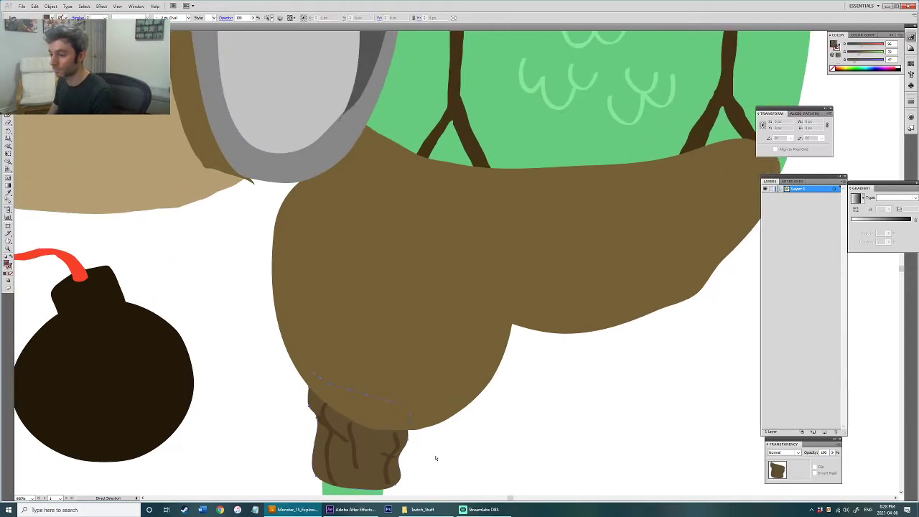
scroll(431, 455, "down", 1)
left_click_drag(272, 312, 347, 378)
left_click_drag(333, 357, 399, 362)
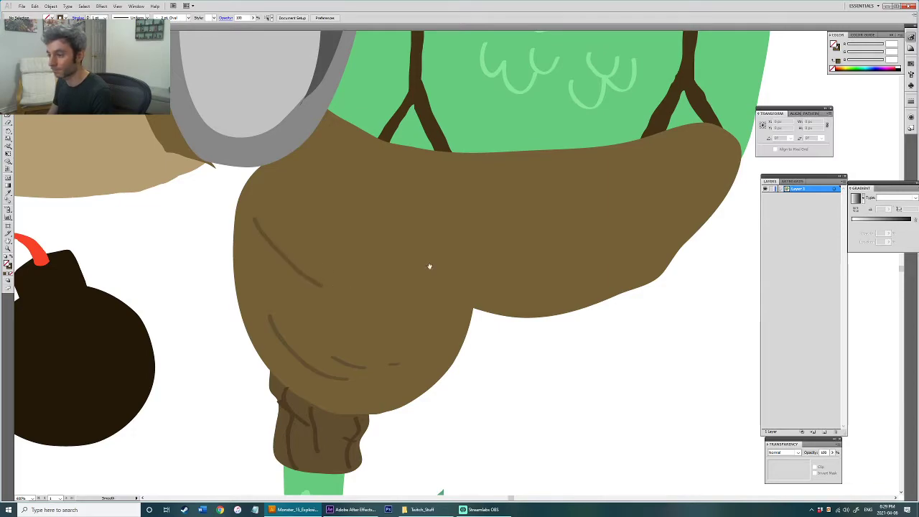
Step: Paint a wavy double seam line down the front of the trousers from the waist to the lower edge
scroll(423, 266, "right", 3)
mouse_move(413, 145)
left_mouse_down()
mouse_move(423, 254)
mouse_move(404, 307)
left_mouse_up()
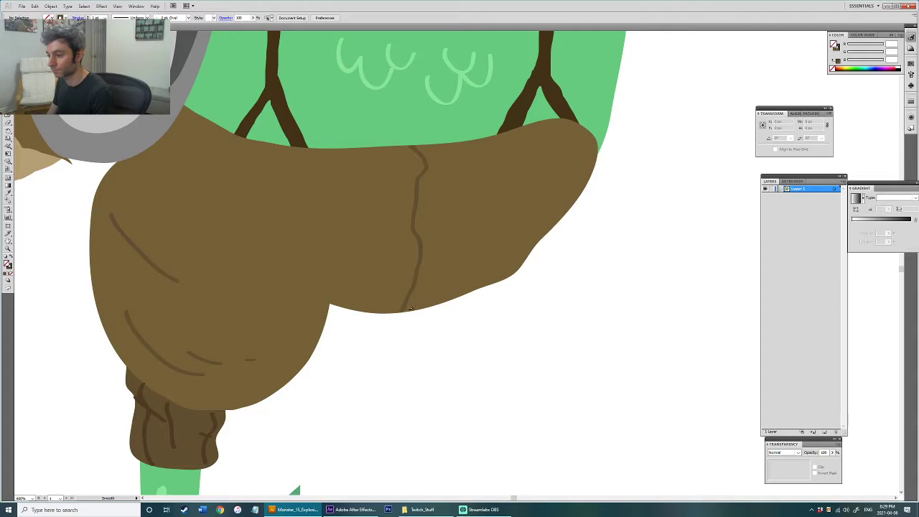
left_click_drag(429, 272, 419, 218)
key("ctrl+z")
mouse_move(412, 309)
left_mouse_down()
mouse_move(428, 271)
mouse_move(429, 231)
left_mouse_up()
key("ctrl+z")
mouse_move(411, 305)
left_mouse_down()
mouse_move(430, 253)
mouse_move(422, 209)
mouse_move(433, 152)
left_mouse_up()
Step: Paint a nearly horizontal crease across the front seam just below the trouser waist
left_click_drag(400, 181, 459, 178)
key("ctrl+z")
mouse_move(393, 181)
left_mouse_down()
mouse_move(483, 167)
mouse_move(479, 204)
mouse_move(440, 243)
left_mouse_up()
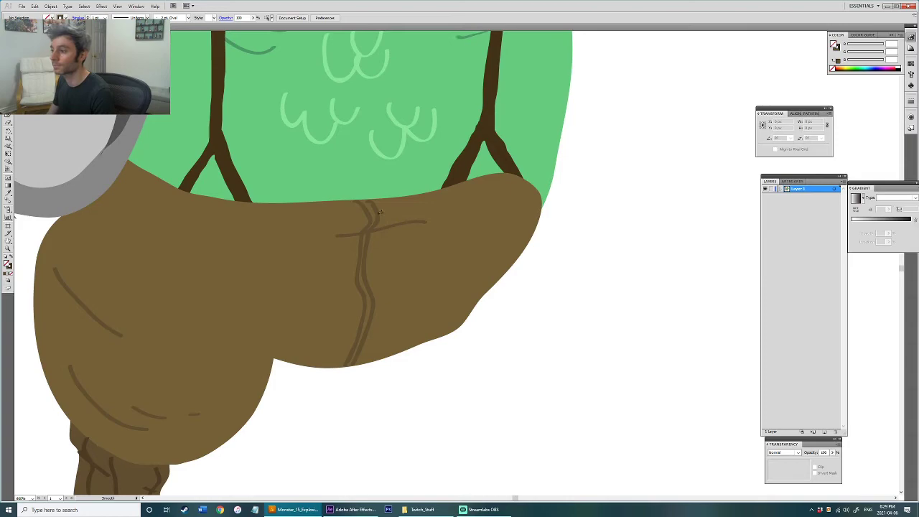
Step: Reshape the trousers' outer waist corner so it overhangs the hip like a waistband edge
left_click(480, 217, "ctrl")
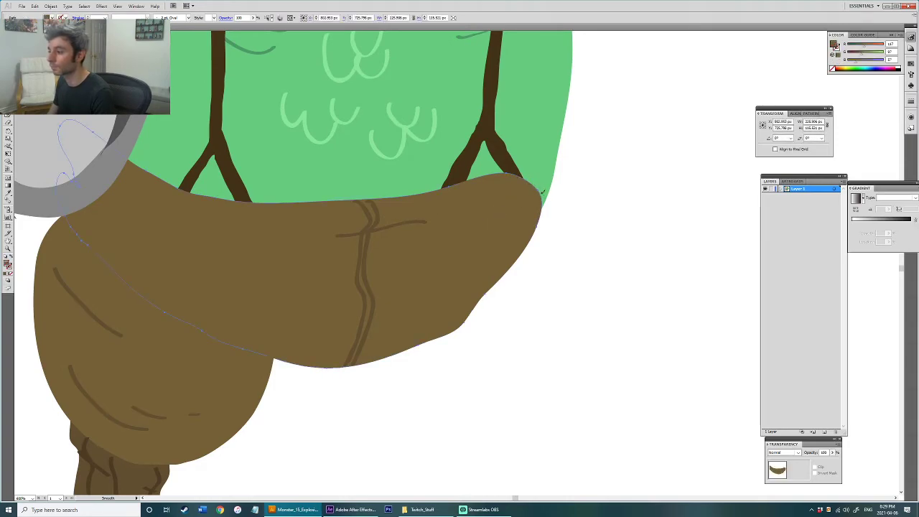
left_click_drag(540, 212, 522, 256)
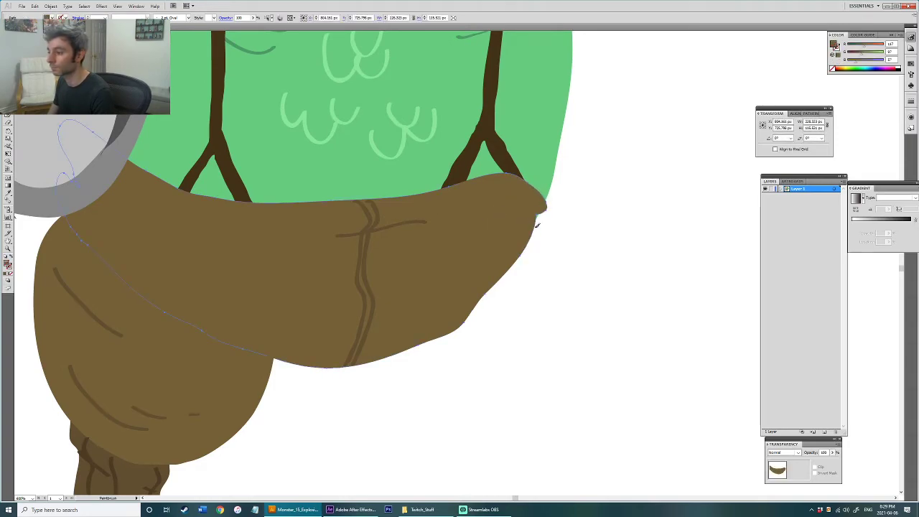
left_click_drag(474, 224, 513, 256)
Step: Add waistband crease lines at the outer hip and beside the barrel, matching the existing crease stroke
left_click(463, 254, "ctrl")
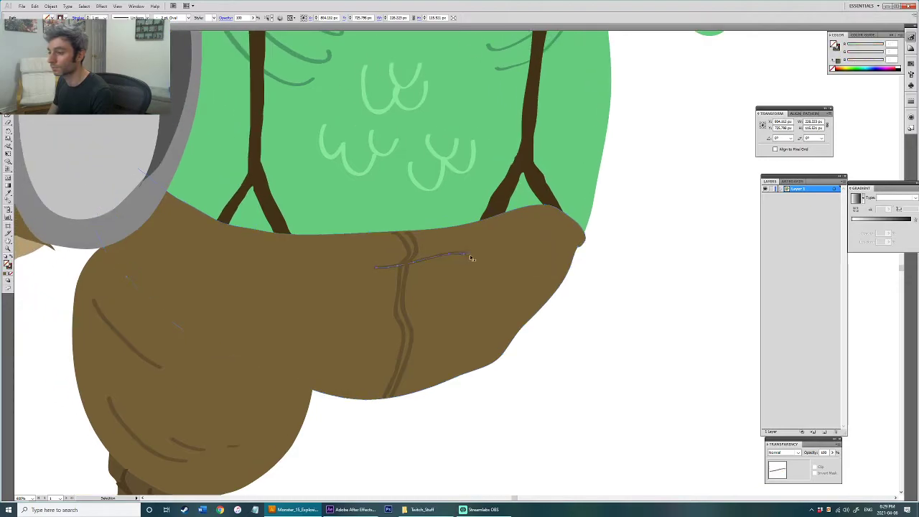
left_click_drag(581, 246, 513, 250)
left_click_drag(268, 220, 372, 233)
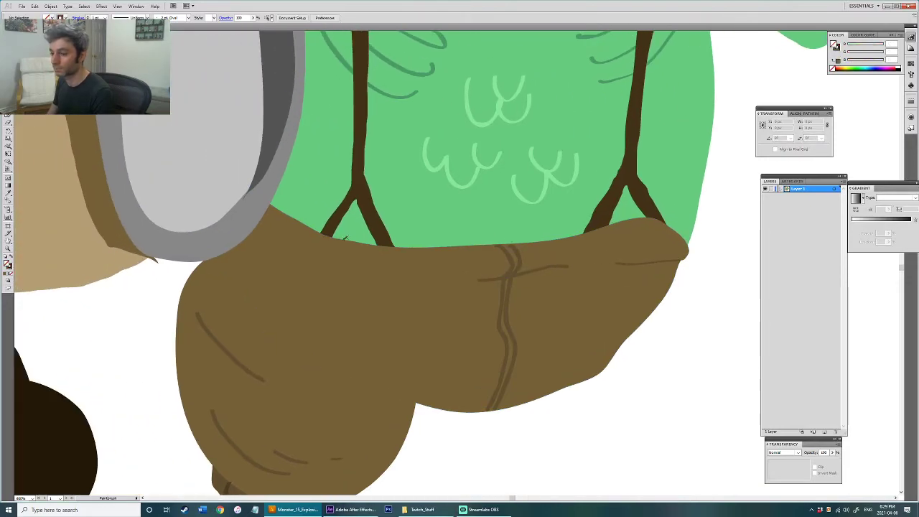
mouse_move(243, 238)
left_mouse_down()
mouse_move(370, 285)
mouse_move(358, 295)
left_mouse_up()
left_click_drag(288, 270, 401, 303)
Step: Select the brown band behind the barrel's grey rim and tidy its pointed lower tip
left_click(237, 271, "ctrl")
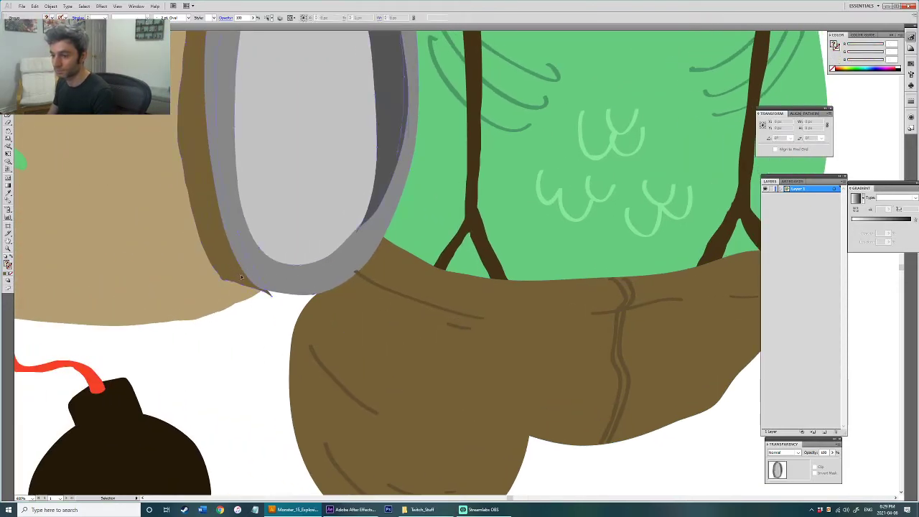
left_click(273, 293, "ctrl")
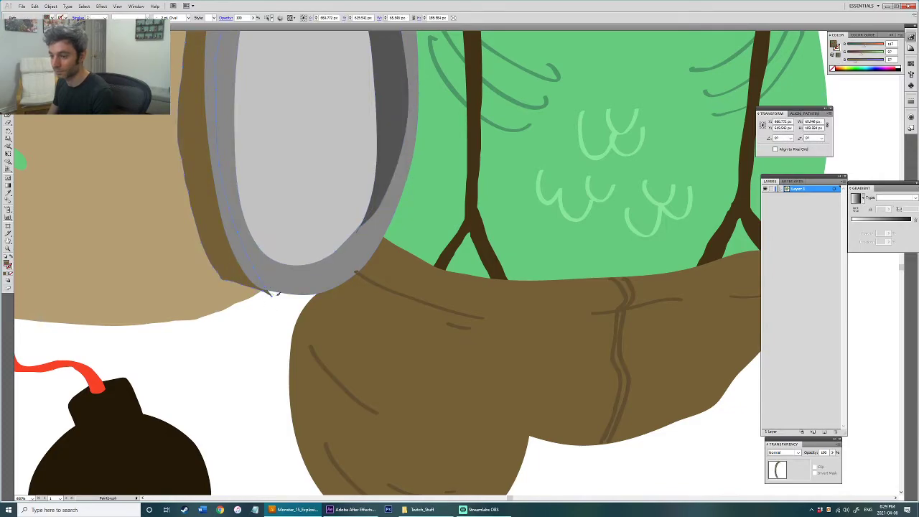
left_click(276, 306, "ctrl")
key("v")
Step: Sample the trousers' brown and change it to a slightly lighter, less saturated shade
scroll(343, 278, "down", 3)
left_click_drag(366, 313, 349, 283)
left_click(349, 283)
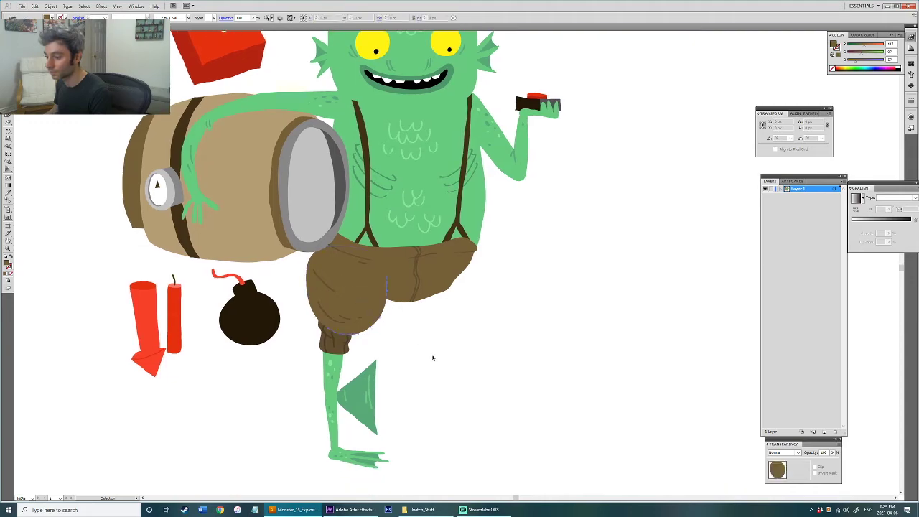
left_click(433, 358)
double_click(7, 263)
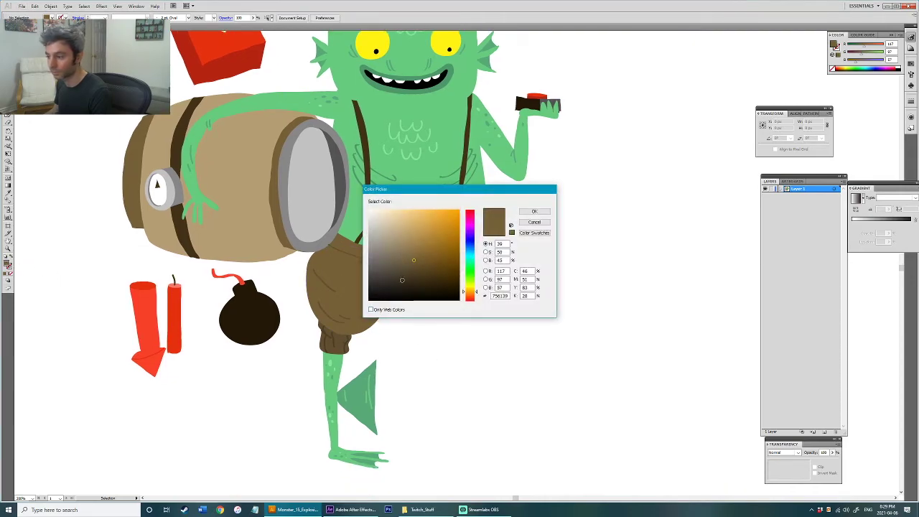
left_click_drag(410, 258, 407, 251)
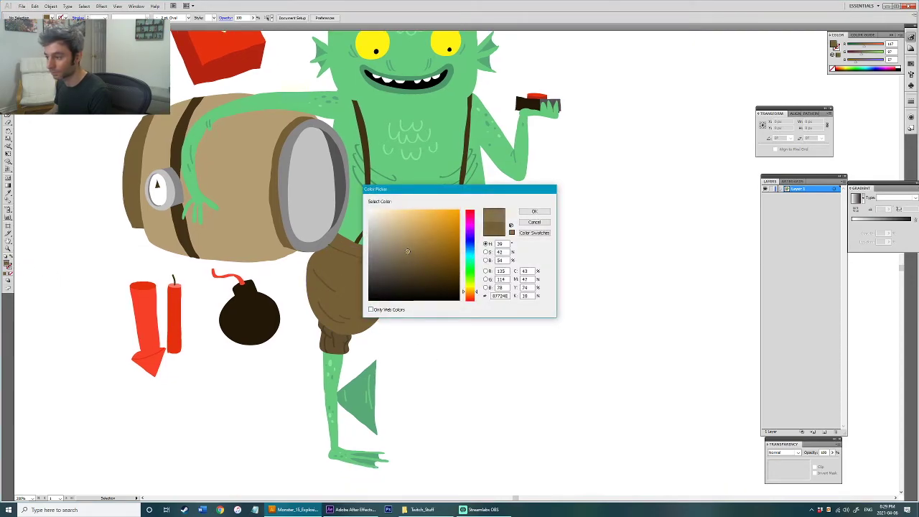
left_click(537, 213)
scroll(492, 287, "up", 1)
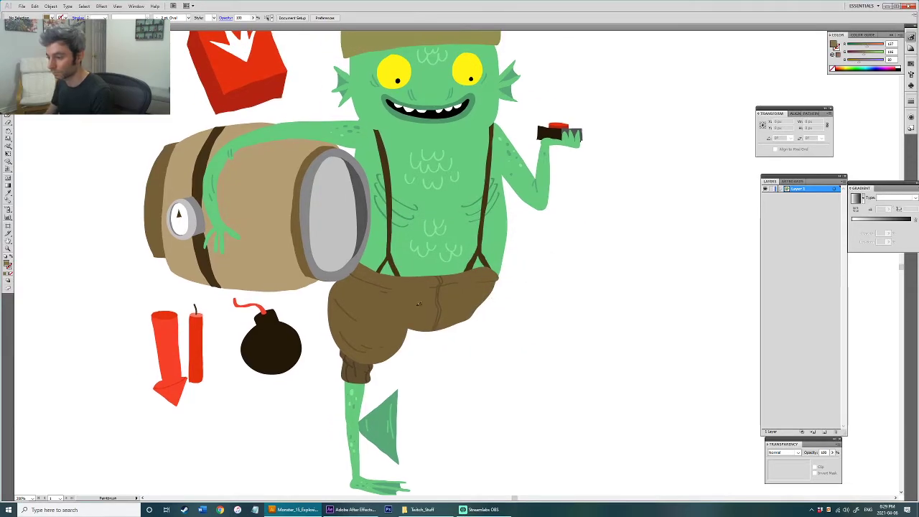
Step: Paint light-coloured cross-stitch marks on the raised thigh of the brown trousers
key("x")
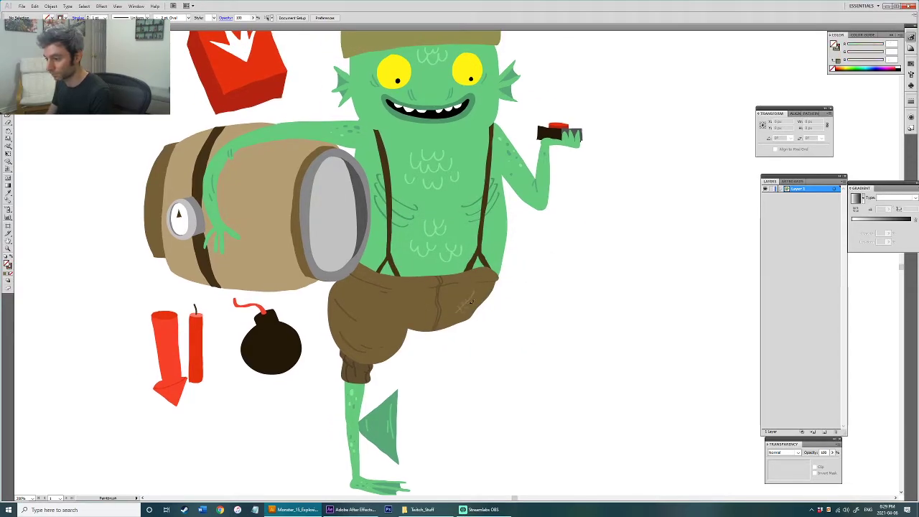
scroll(482, 296, "down", 2)
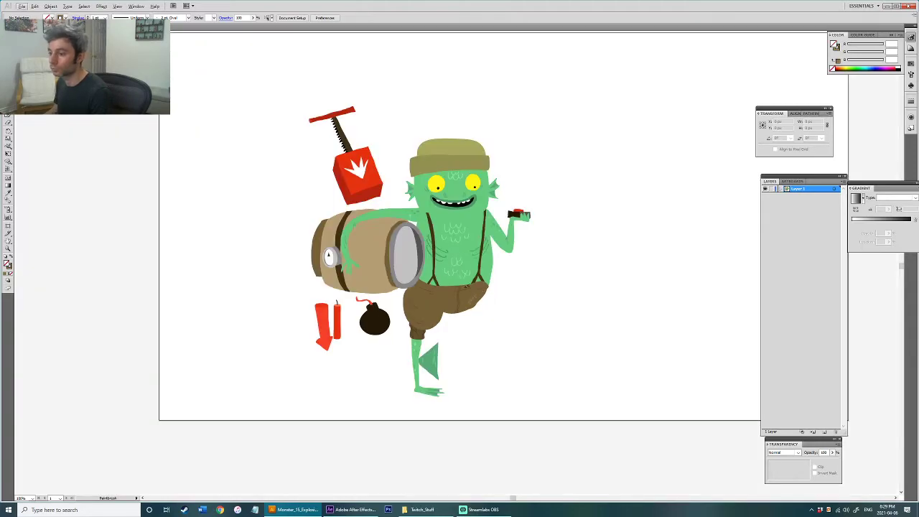
left_click_drag(369, 255, 428, 310)
Step: Mix a darker tan with hue 38, saturation 34 and brightness 61, and paint curved plank lines along the barrel
scroll(426, 310, "up", 2)
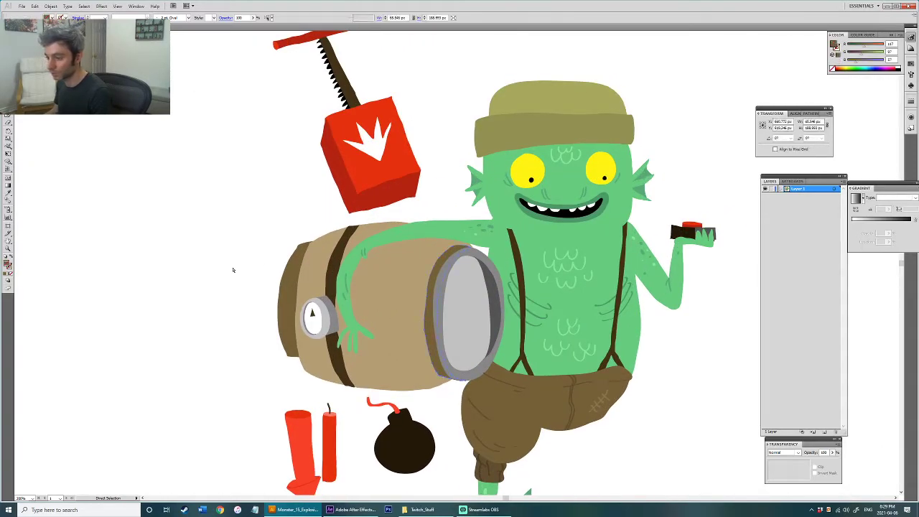
scroll(312, 296, "up", 1)
double_click(8, 265)
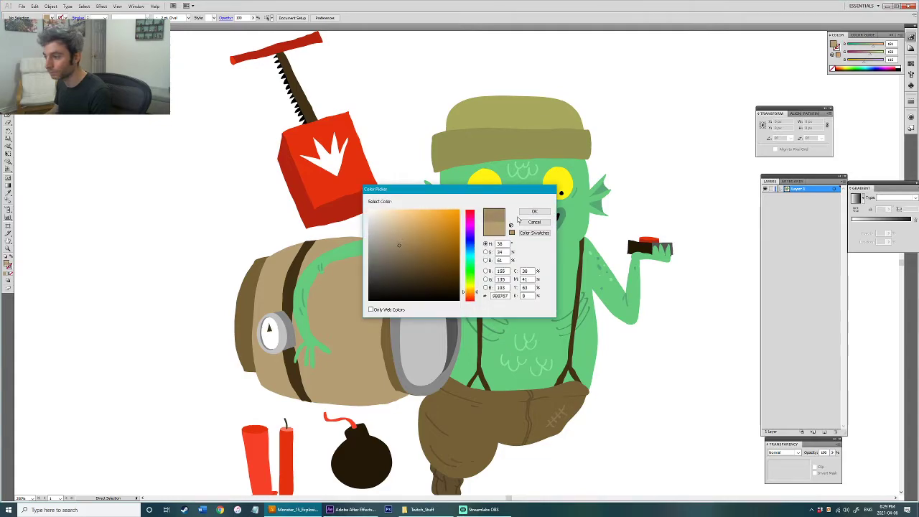
left_click(530, 213)
left_click_drag(427, 235, 402, 249)
key("n")
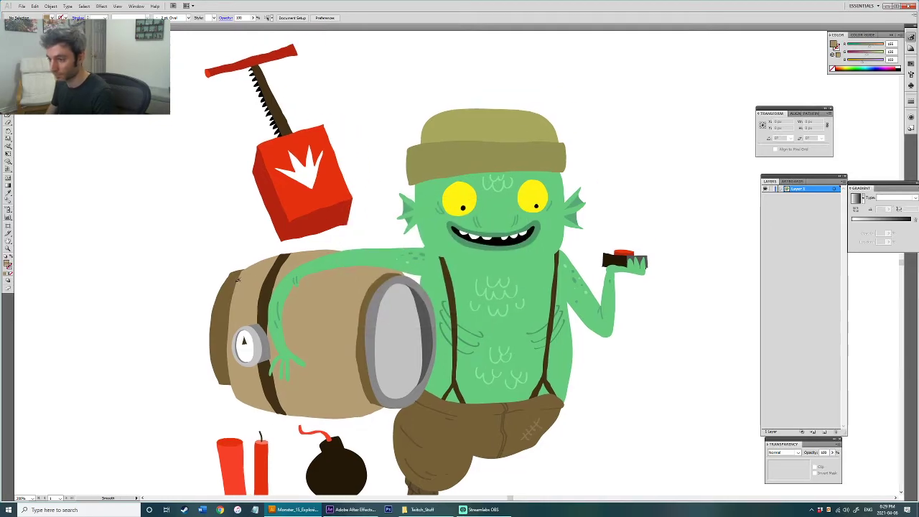
left_click_drag(329, 254, 381, 278)
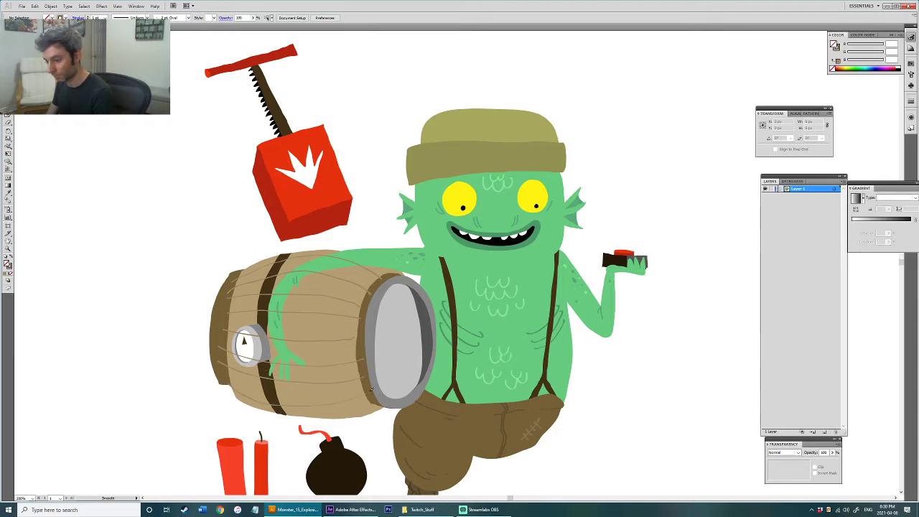
Step: Select all plank lines by their matching stroke colour and set their stroke weight to 2 pt
left_click(345, 382)
left_click(84, 7)
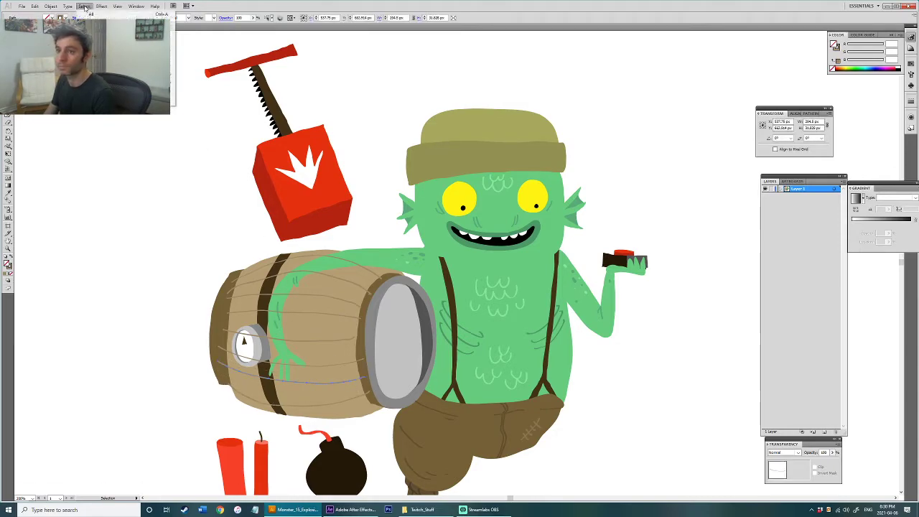
mouse_move(129, 72)
left_click(208, 119)
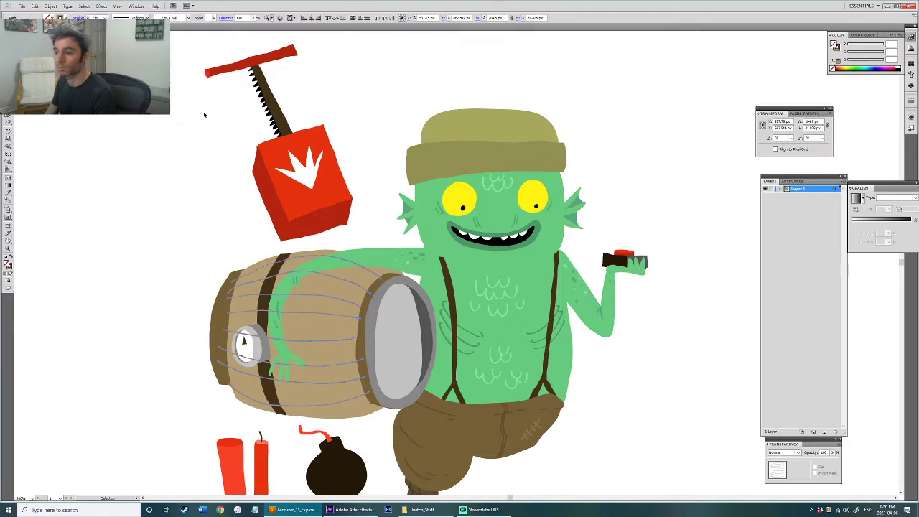
left_click(166, 195)
key("a")
key("v")
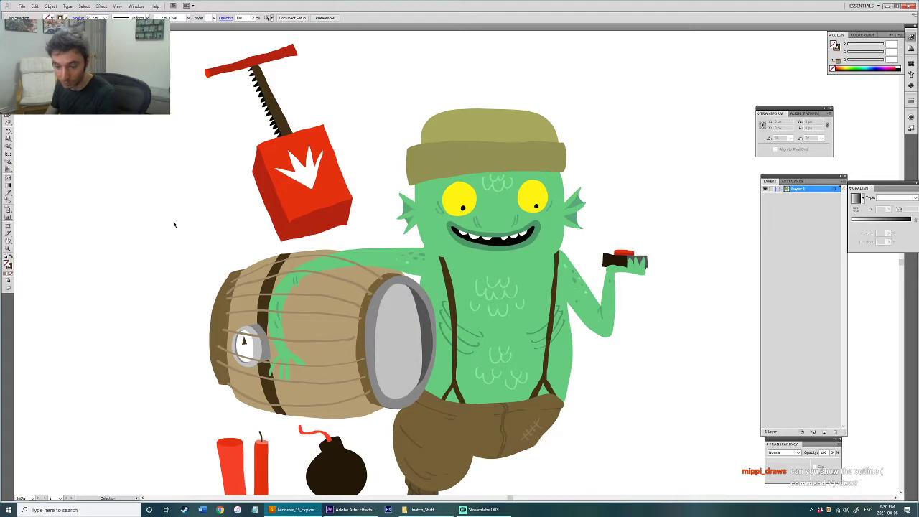
Step: Inspect the artwork's paths in outline mode and return to the coloured preview
key("a")
key("ctrl+y")
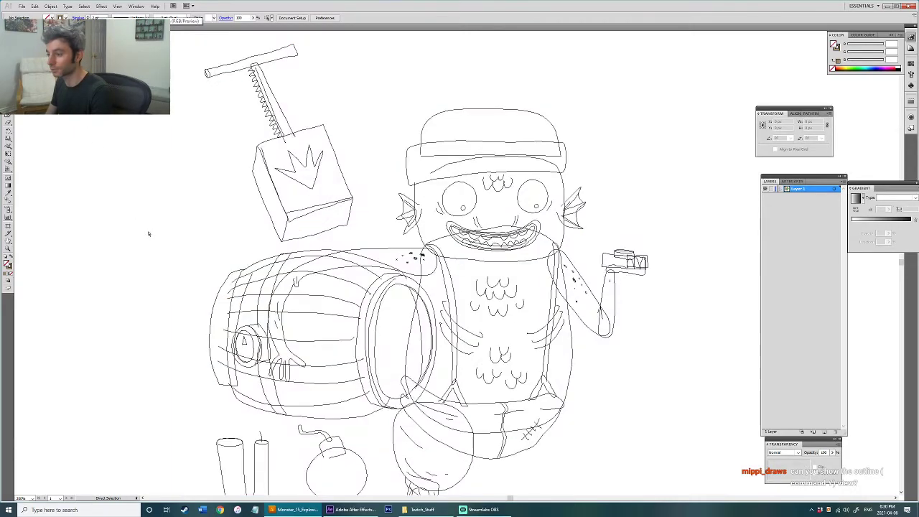
key("ctrl+y")
key("ctrl+y")
key("v")
key("ctrl+y")
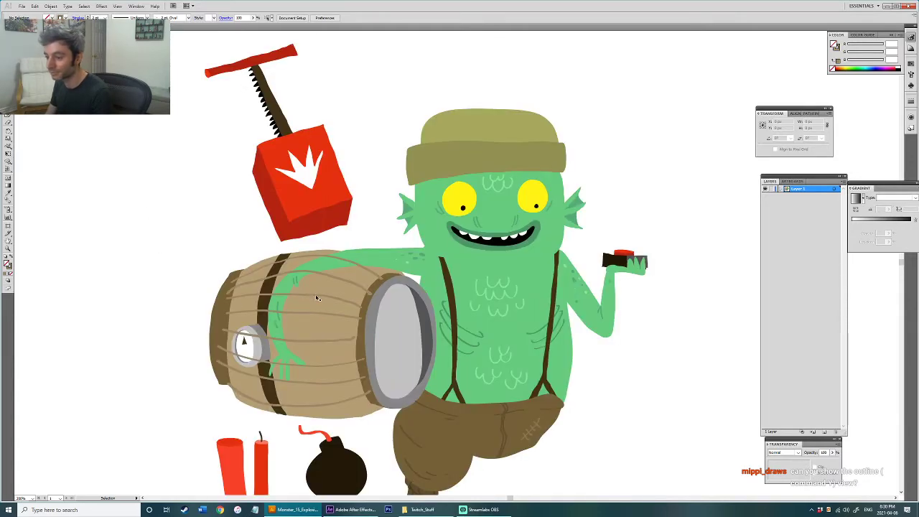
Step: Paint short seams and a knot between the barrel's planks, and group all lines sharing that stroke colour
key("n")
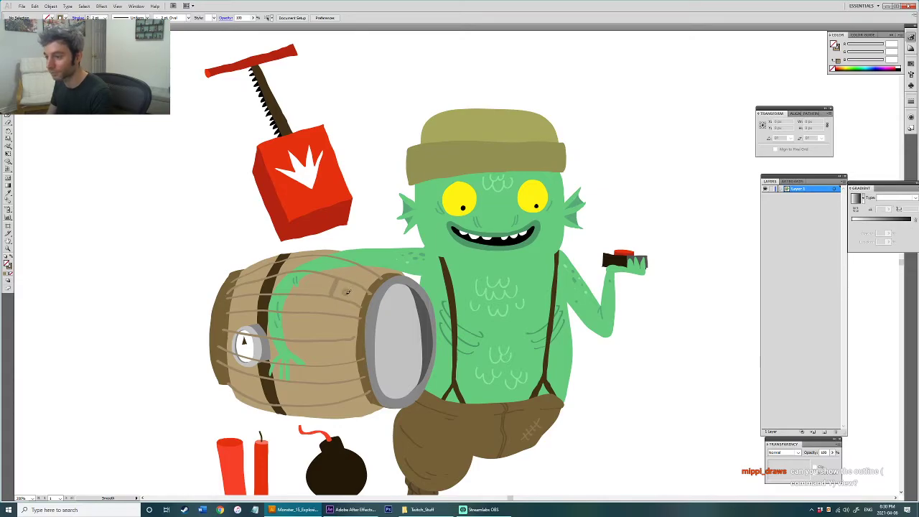
mouse_move(299, 311)
left_mouse_down()
mouse_move(302, 343)
mouse_move(334, 364)
left_mouse_up()
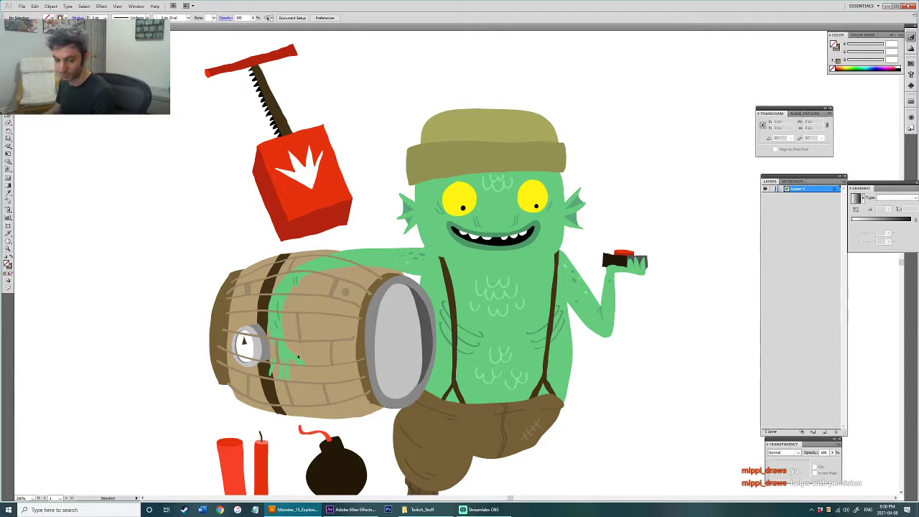
left_click_drag(224, 332, 354, 338)
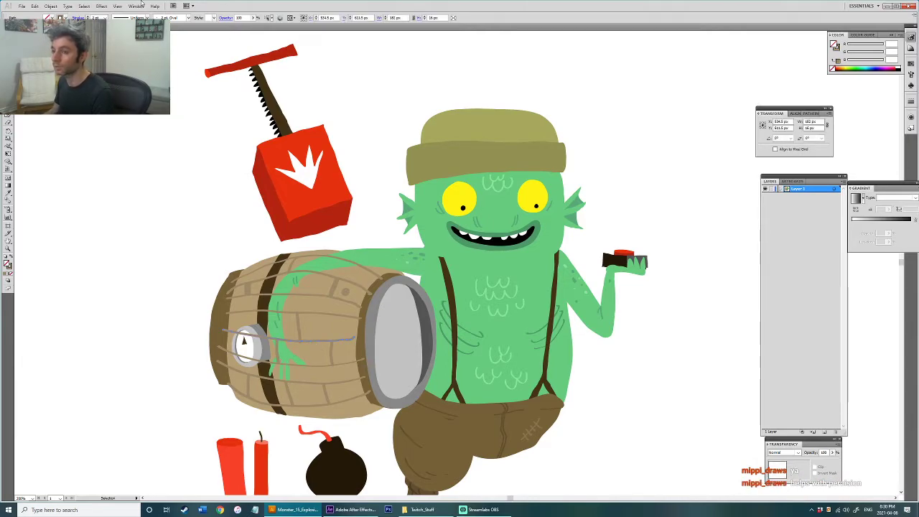
left_click(84, 6)
mouse_move(154, 74)
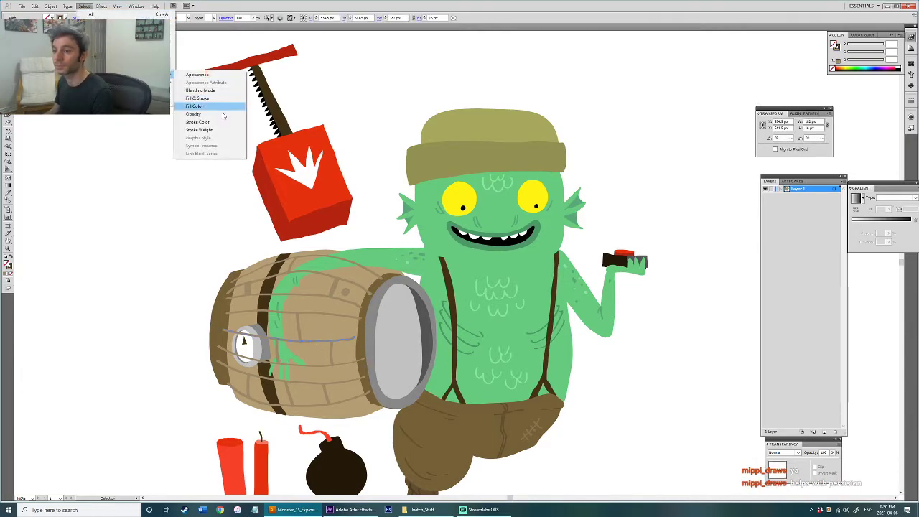
left_click(222, 122)
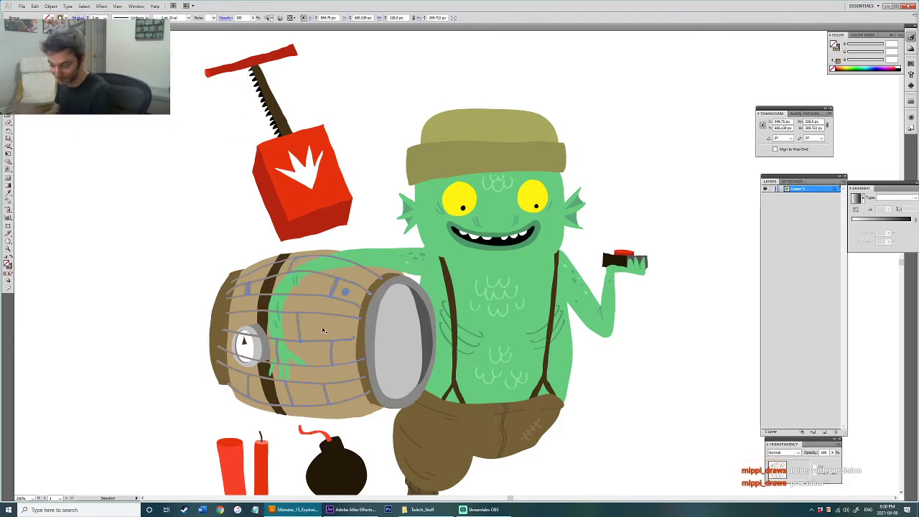
Step: Extend the middle plank line so that it reaches the barrel's brown front rim
key("a")
left_click(352, 339)
key("n")
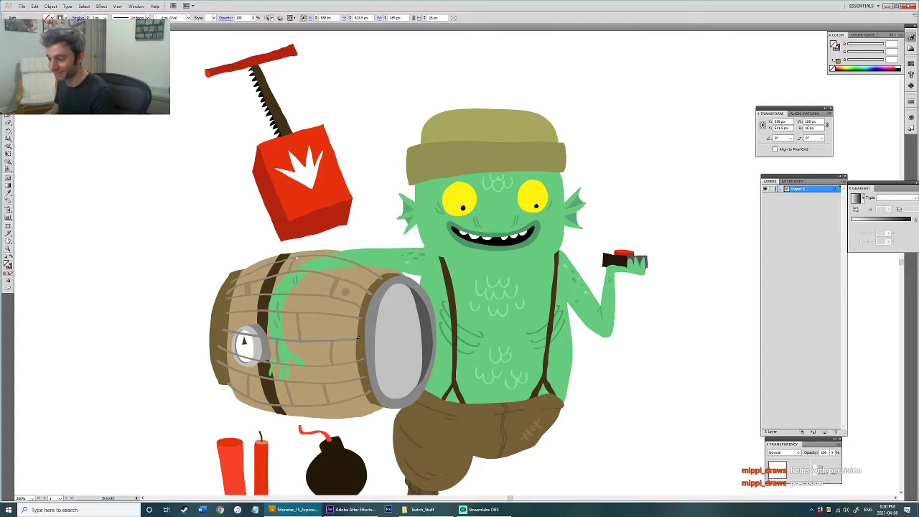
Step: Move the grouped plank lines directly in front of the barrel body, beneath the arm and the dark strap
key("v")
left_click(345, 341)
key("ctrl+x")
left_click(327, 337)
key("ctrl+f")
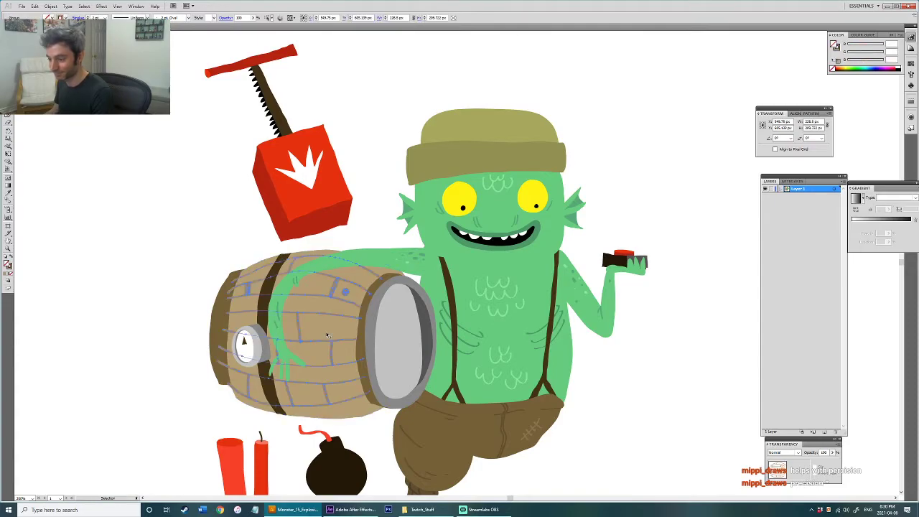
Step: Clip the grouped plank lines to the outline of the barrel body with a clipping mask
left_click(364, 352, "shift")
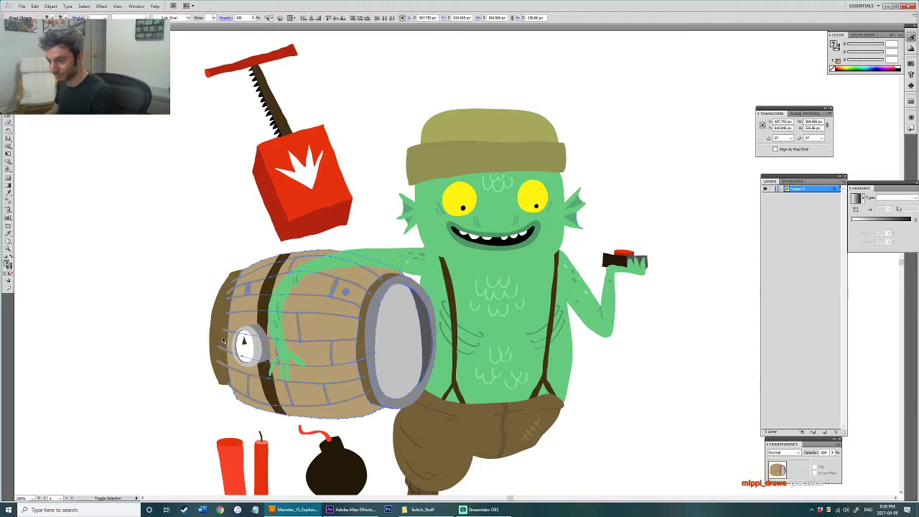
left_click(193, 342)
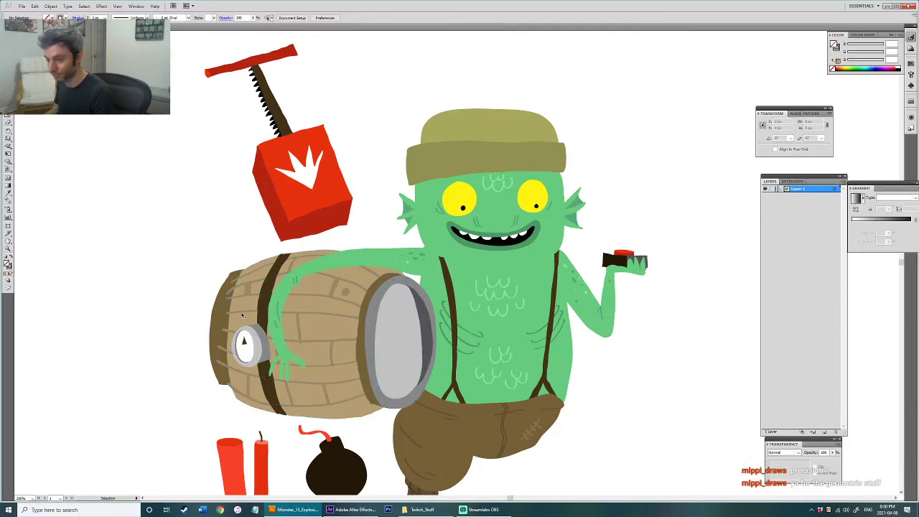
left_click(239, 308)
key("ctrl+shift+]")
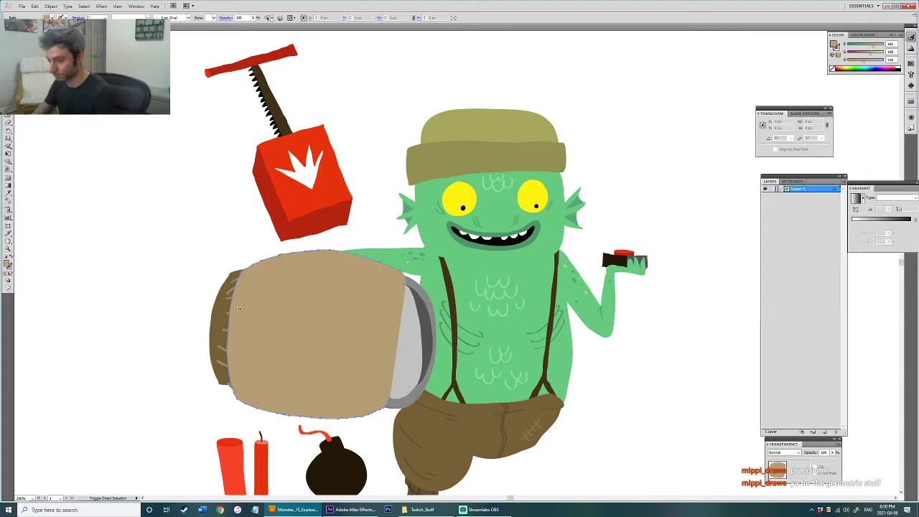
left_click(229, 293, "shift")
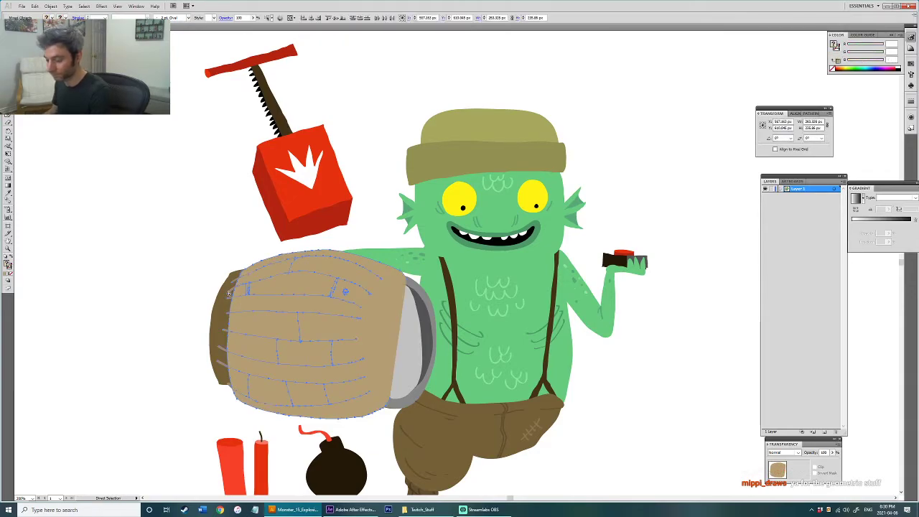
key("ctrl+shift+bracketleft")
key("ctrl+shift+a")
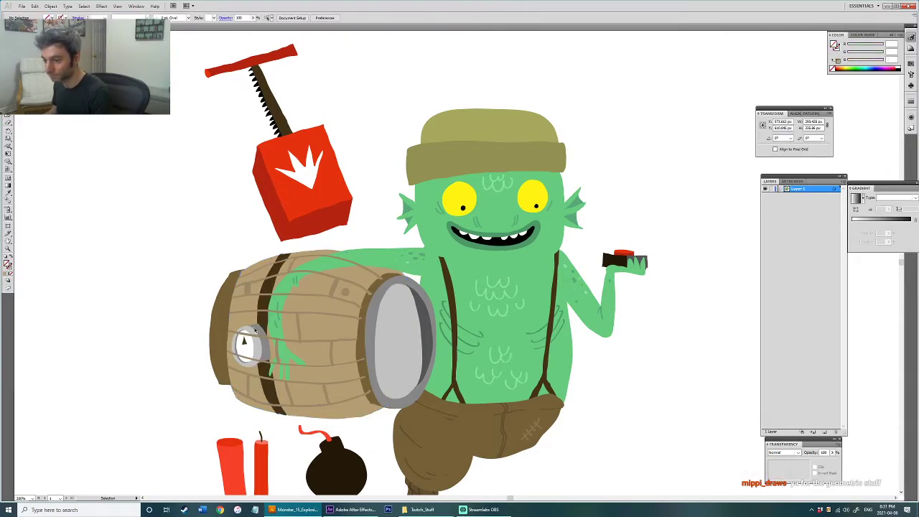
Step: Move the barrel body and its clipped plank lines back behind the arm, gauge, strap and front rim
left_click_drag(258, 281, 258, 282)
key("ctrl+x")
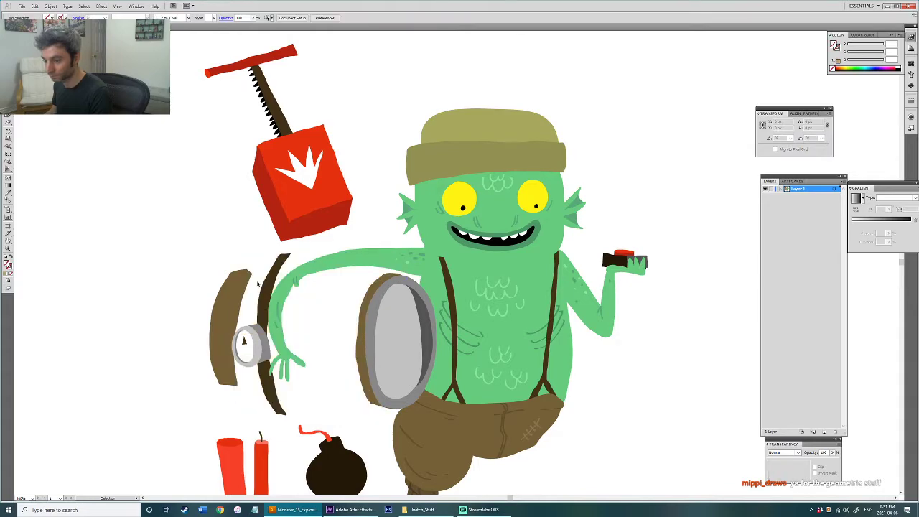
key("ctrl+z")
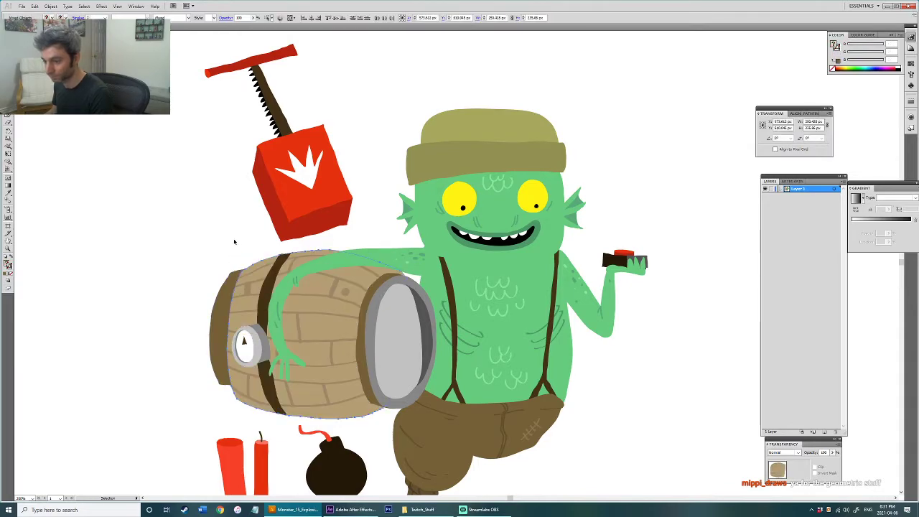
Step: Paint short dark grey dashes across the light grey end of the barrel
left_click_drag(274, 300, 324, 293)
scroll(292, 310, "down", 1)
scroll(397, 325, "down", 3)
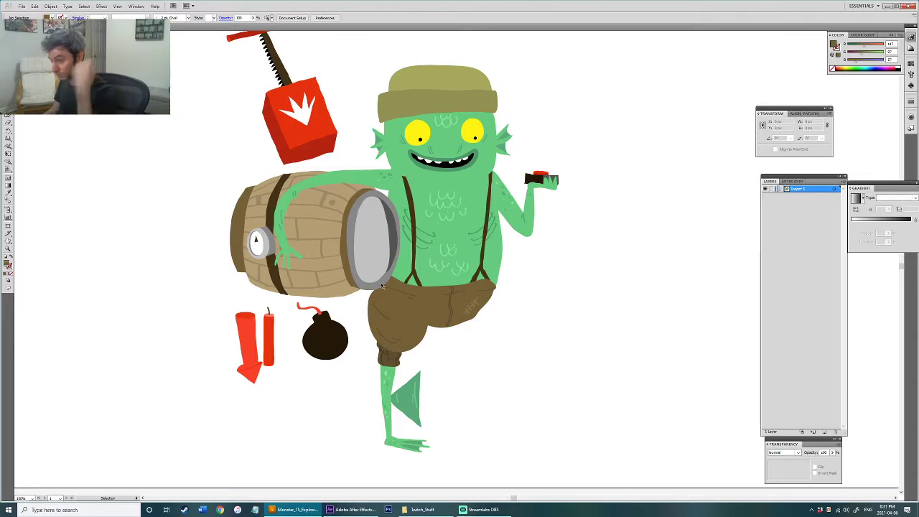
scroll(382, 286, "up", 3)
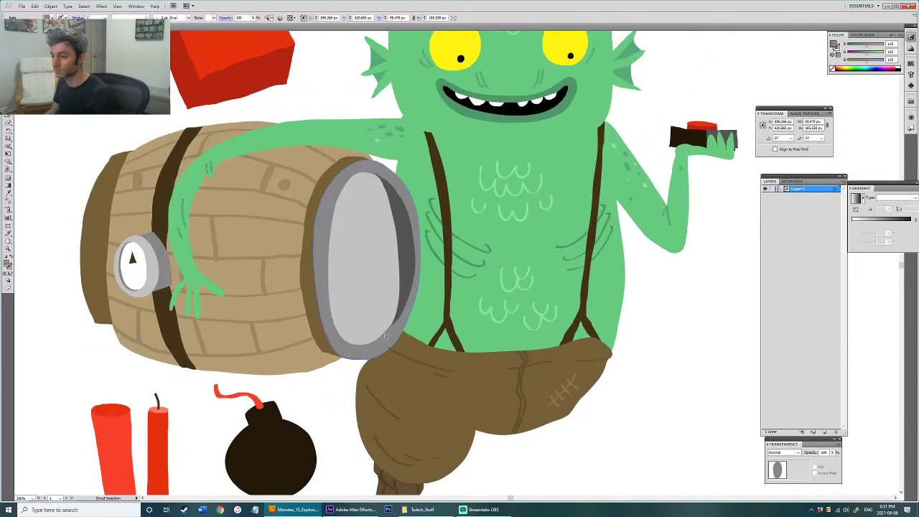
key("b")
left_click_drag(341, 262, 343, 280)
left_click_drag(346, 229, 349, 247)
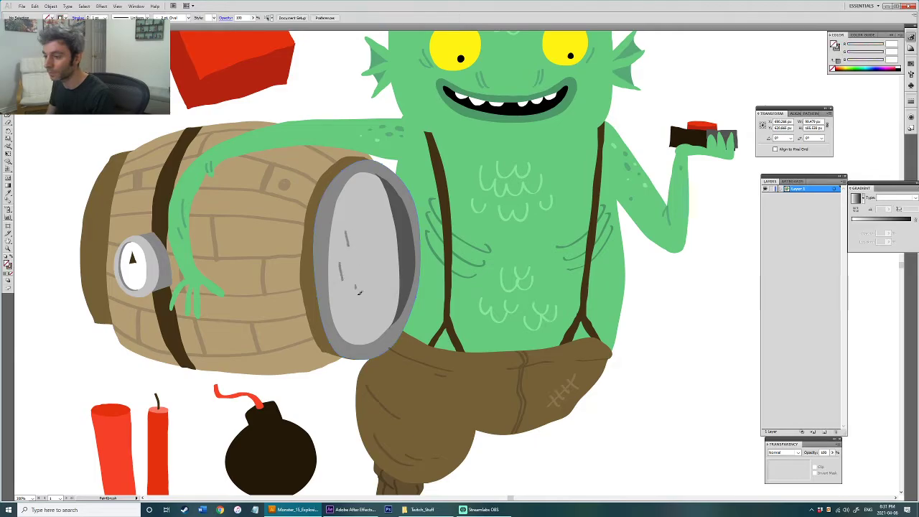
left_click_drag(365, 315, 368, 336)
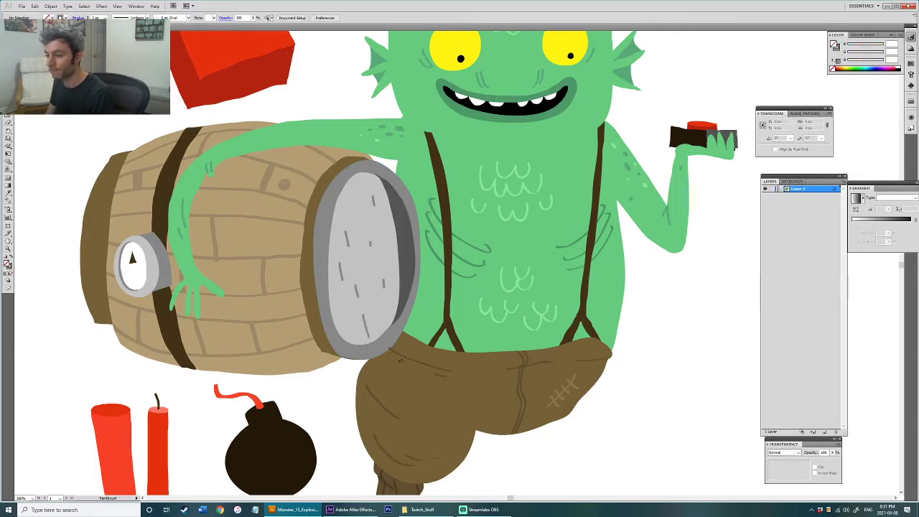
Step: Select every barrel part, including the end dashes, rims, body, strap and gauge, and group them
scroll(423, 290, "down", 2)
left_click(386, 323)
left_click(402, 315, "shift")
left_click(394, 289, "shift")
left_click(379, 288, "shift")
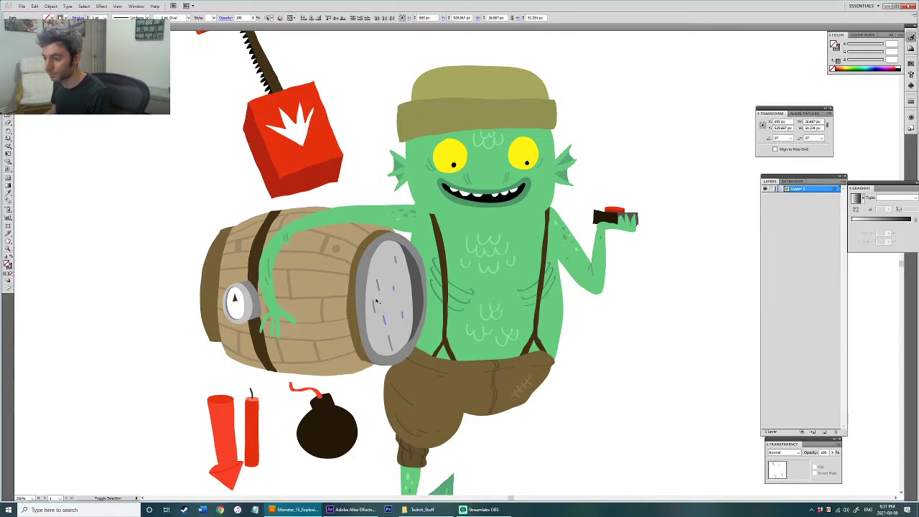
left_click(382, 286)
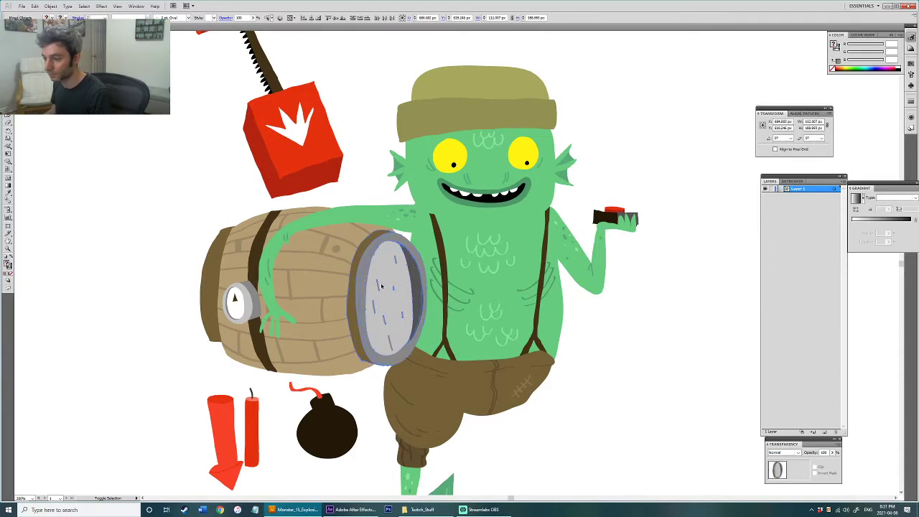
left_click(342, 338)
left_click(331, 335, "shift")
left_click(277, 364, "shift")
left_click(241, 300, "shift")
left_click(228, 309, "shift")
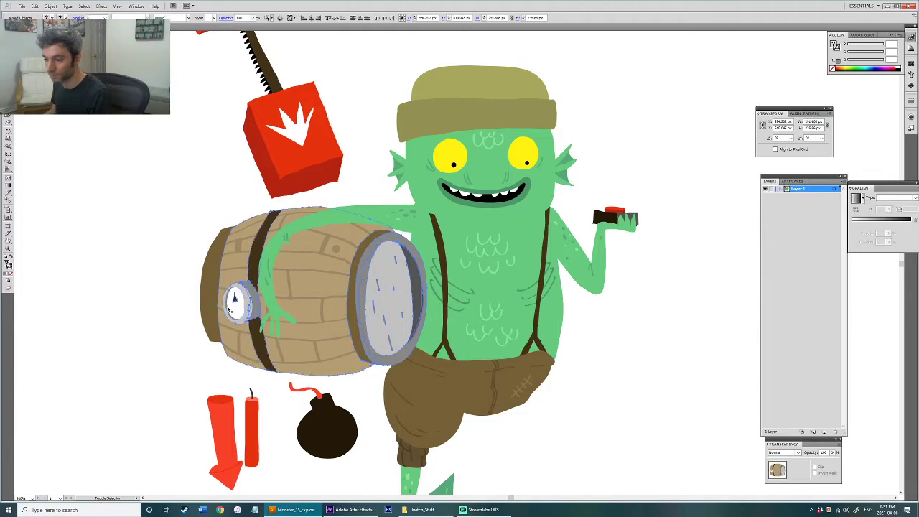
left_click(233, 310, "shift")
left_click(212, 299, "shift")
left_click_drag(332, 328, 185, 341)
key("ctrl+z")
key("ctrl+g")
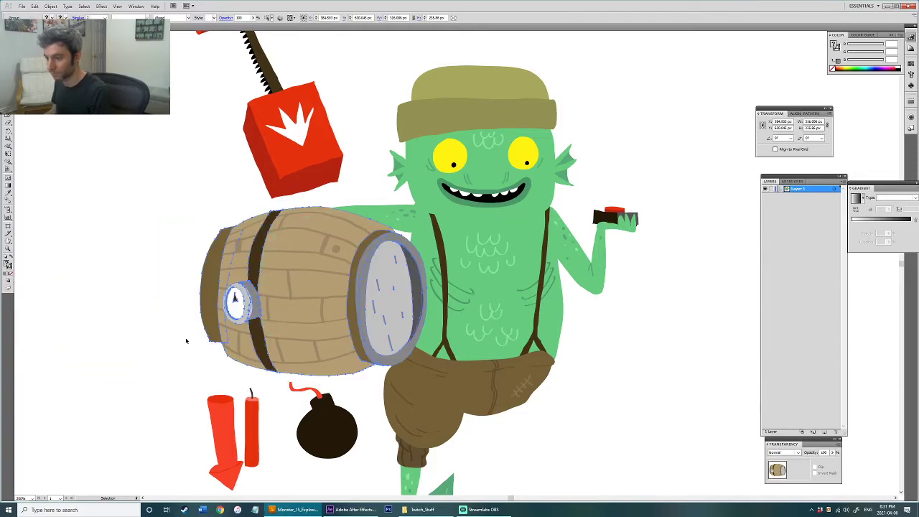
Step: Move the barrel group in the stacking order so that it sits behind the creature's arm and hand
key("ctrl+x")
left_click(273, 312)
key("ctrl+f")
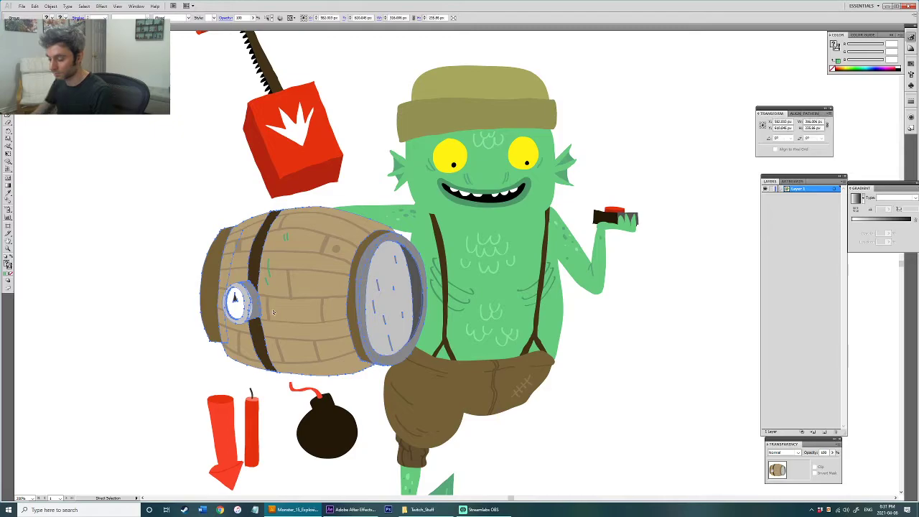
left_click(168, 238)
scroll(169, 238, "down", 1)
scroll(169, 238, "down", 1)
left_click_drag(169, 238, 198, 257)
left_click(261, 207)
left_click(232, 352)
left_click(321, 347)
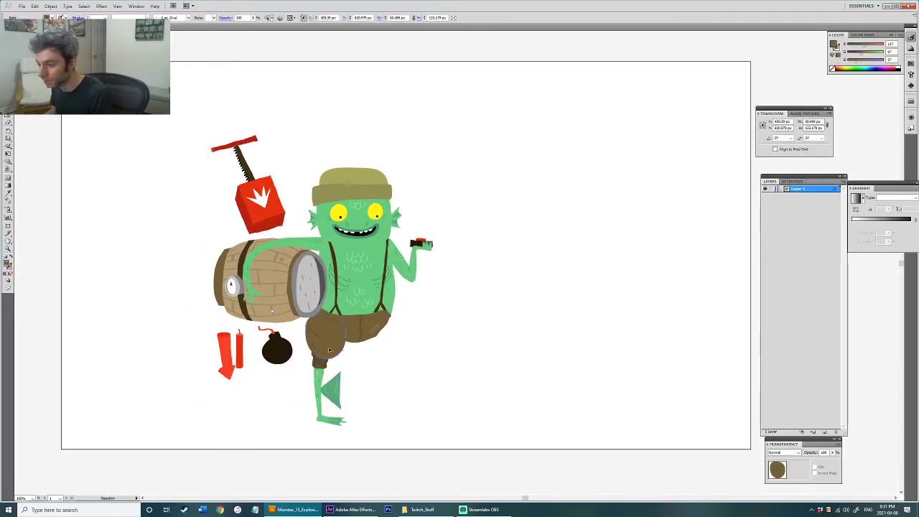
Step: Group the foot pieces and the leg fin pieces with their surface marks
left_click(322, 348)
scroll(322, 348, "up", 2)
scroll(291, 323, "down", 3)
scroll(338, 381, "up", 2)
left_click(360, 316)
left_click_drag(415, 304, 415, 303)
left_click(302, 299, "shift")
key("ctrl+g")
left_click_drag(334, 250, 382, 323)
left_click(382, 324)
key("a")
left_click(386, 311)
key("ctrl+g")
Step: Select the shin together with its spots and group them
left_click(383, 336)
left_click_drag(318, 288, 372, 354)
left_click(390, 310, "shift")
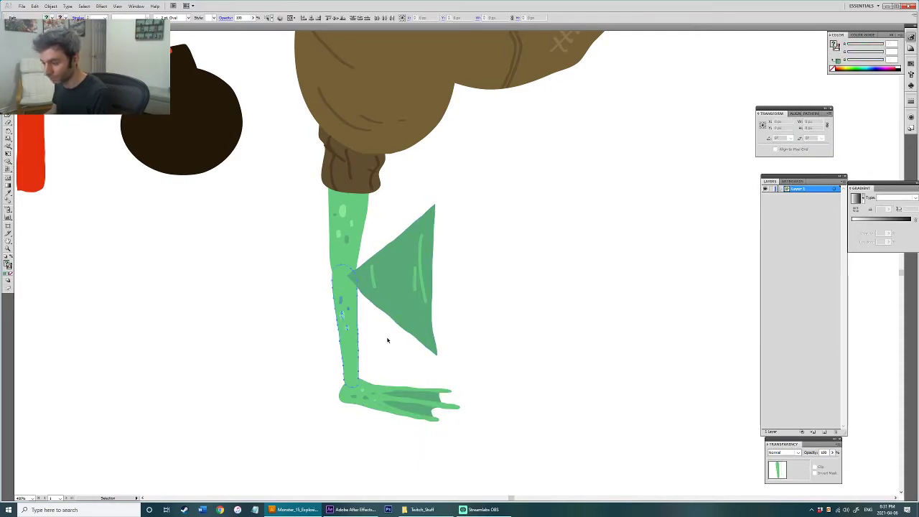
key("v")
scroll(359, 339, "up", 5)
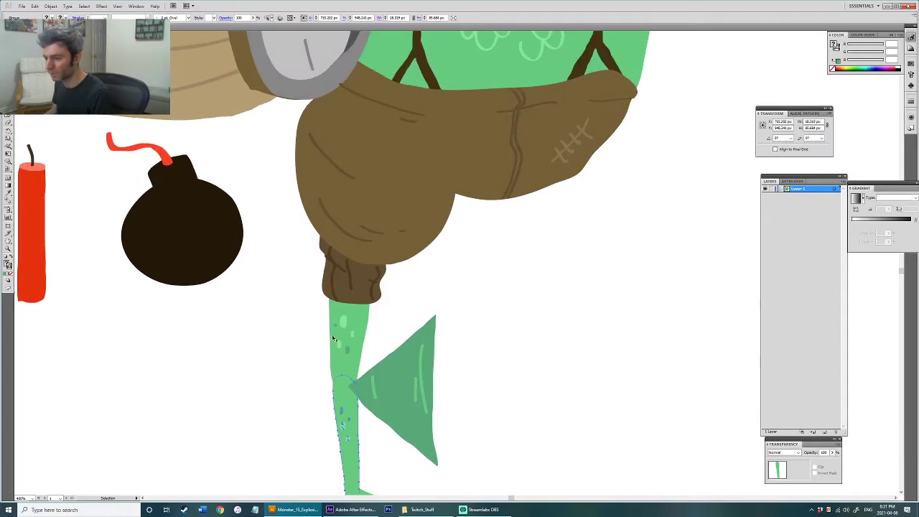
Step: Group the upper leg with its spots, and select it with the trouser cuff, thigh and their crease lines
left_click(311, 334)
left_click_drag(335, 324, 313, 346)
left_click_drag(292, 377, 373, 179)
left_click(401, 371, "shift")
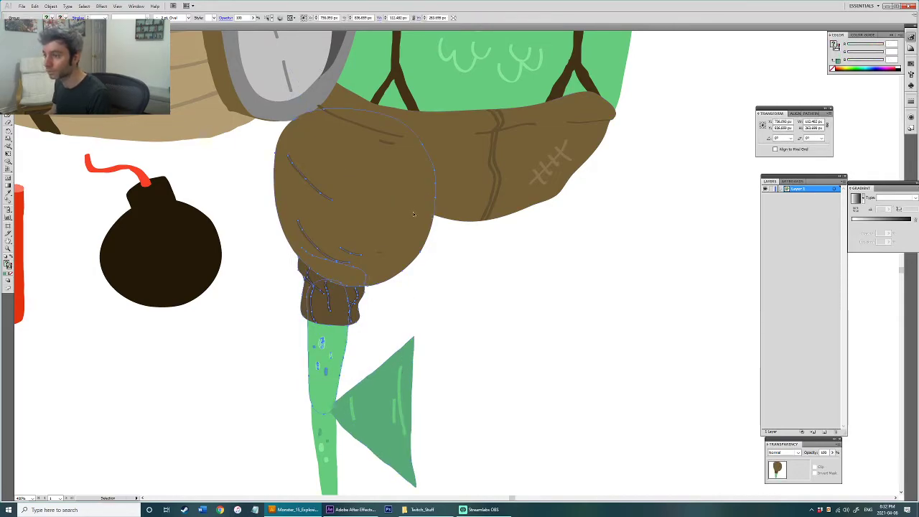
Step: Add the fin, shin and foot to the selection and group the whole leg
scroll(337, 386, "down", 2)
left_click_drag(318, 401, 420, 476)
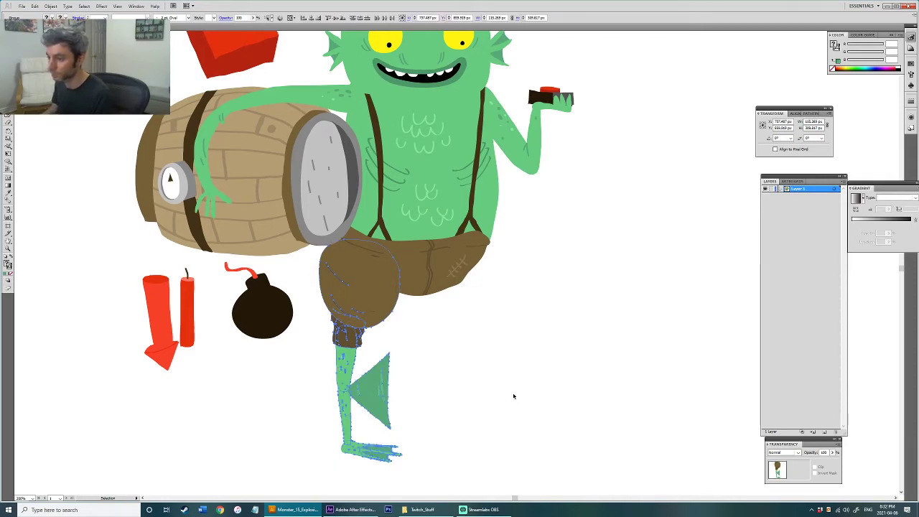
key("ctrl+shift+a")
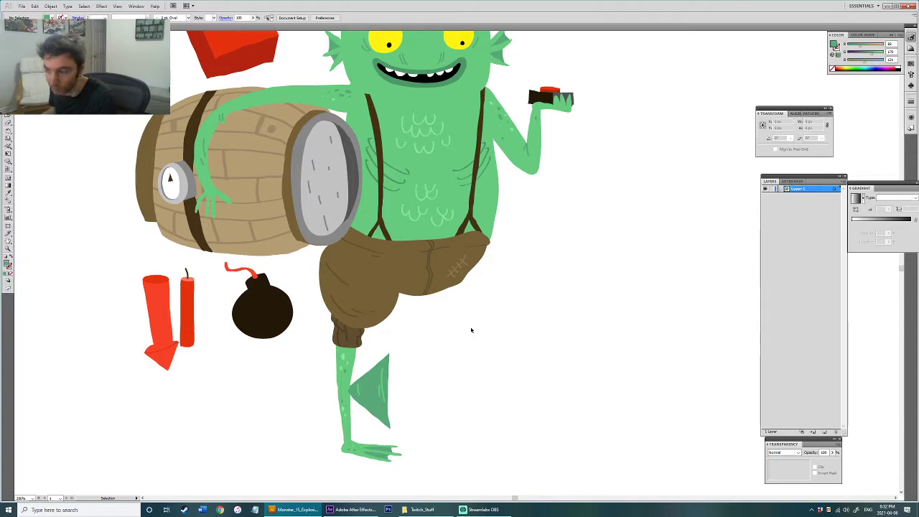
Step: Examine the forked suspender end and the torso's edge above the trousers
left_click_drag(453, 301, 452, 341)
left_click_drag(511, 334, 495, 368)
left_click(459, 316)
scroll(459, 317, "up", 1)
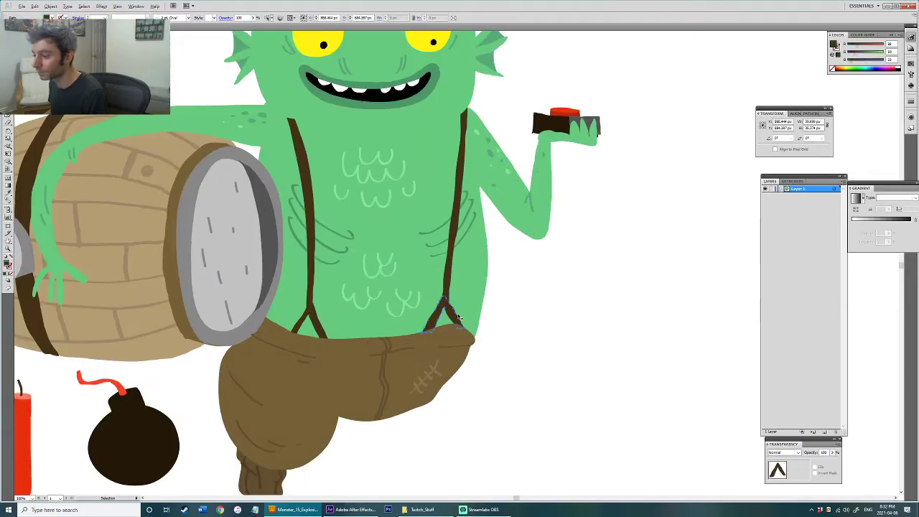
key("ctrl+equal")
key("ctrl+minus")
key("ctrl+minus")
key("ctrl+minus")
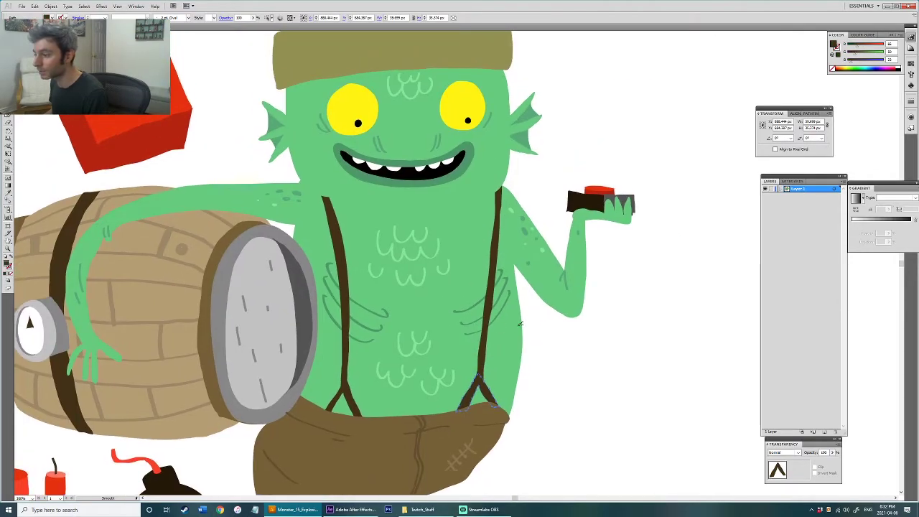
left_click_drag(522, 323, 519, 343)
key("v")
left_click(610, 290)
Step: Paint small light green spots on the upper arm and forearm of the raised arm
left_click_drag(603, 282, 531, 309)
left_click(546, 266)
left_click(576, 279)
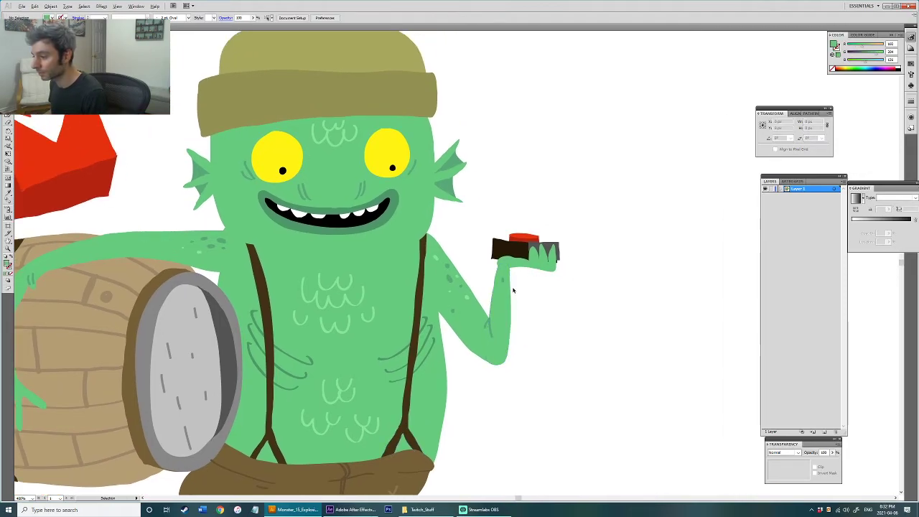
scroll(513, 290, "up", 1)
left_click(453, 305)
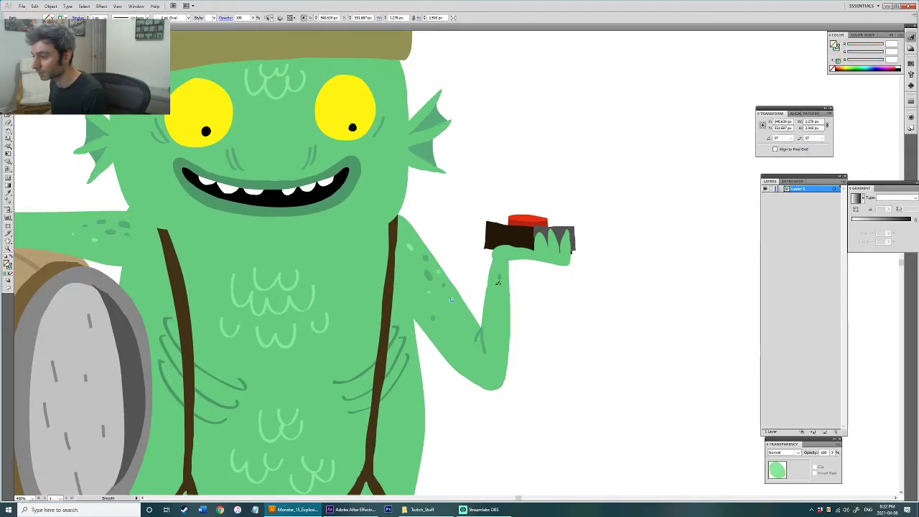
left_click(479, 309)
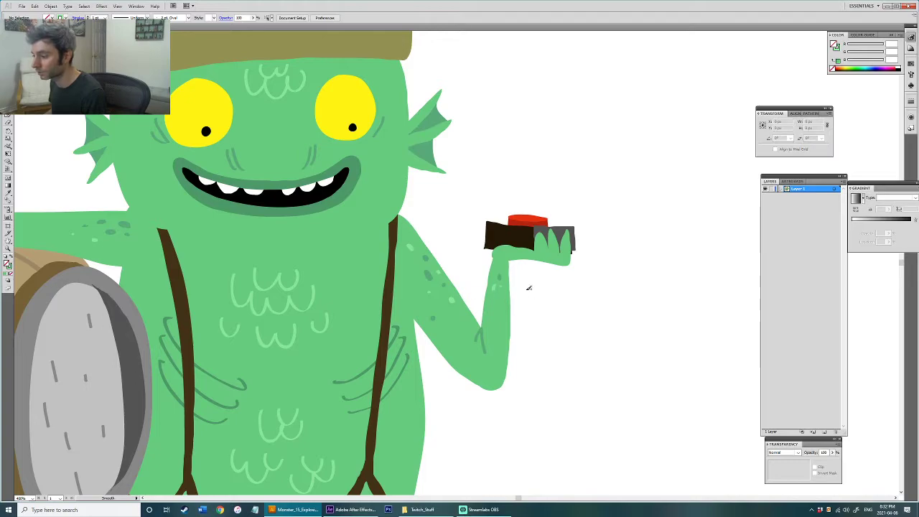
left_click(484, 344)
left_click(492, 352)
left_click(520, 316)
left_click_drag(514, 273, 483, 312)
key("v")
left_click_drag(544, 297, 530, 313)
left_click(587, 276)
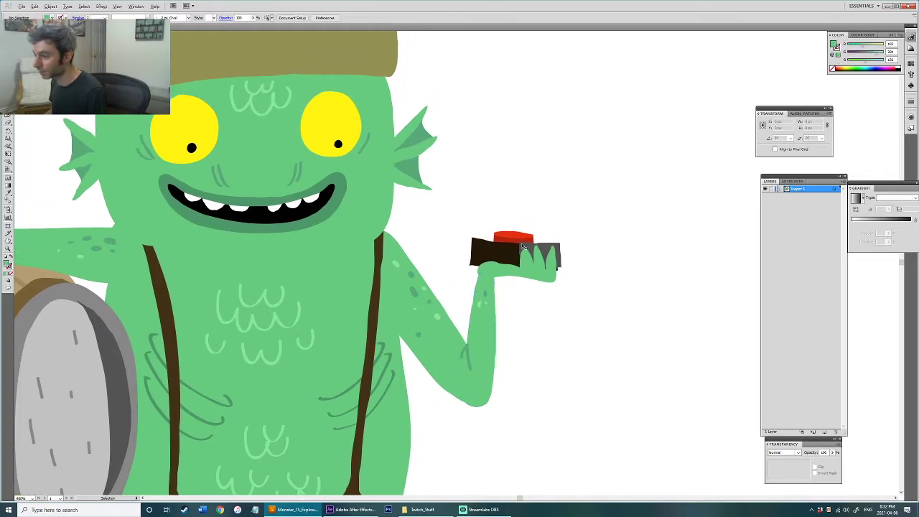
Step: Refine the outline of the detonator's grey end section behind the raised fingers
scroll(523, 247, "up", 2)
left_click_drag(523, 246, 515, 269)
left_click(618, 272)
left_click_drag(616, 263, 616, 265)
key("e")
key("v")
left_click(648, 261)
left_click(611, 279)
key("n")
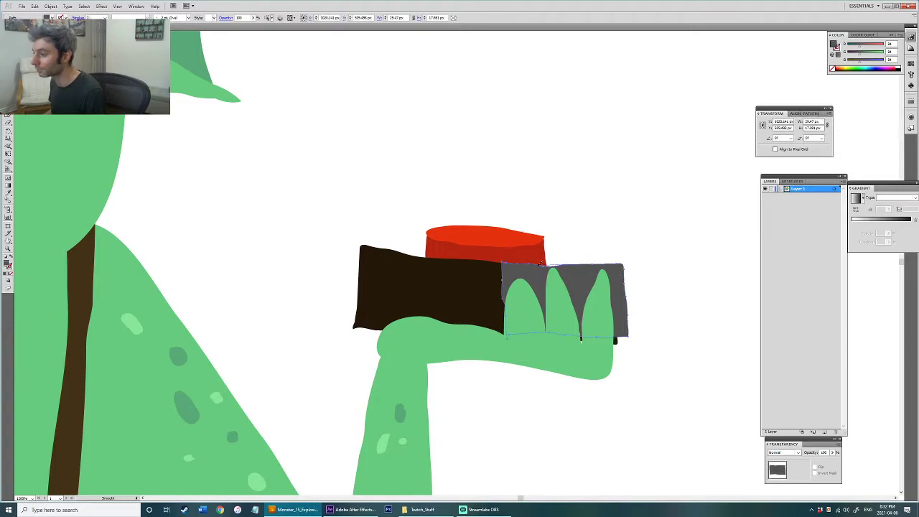
left_click(572, 259)
scroll(563, 288, "down", 2)
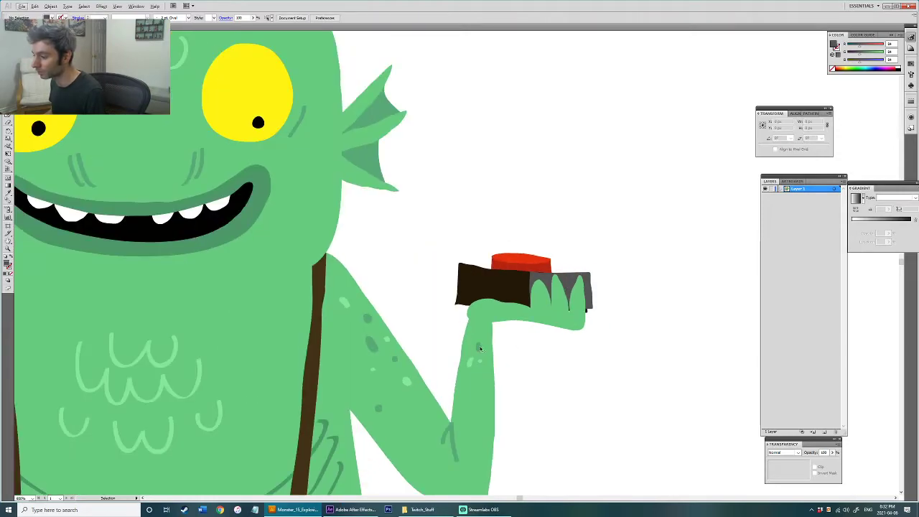
Step: Paint short dark green strokes below the gaps between the fingers holding the detonator
left_click(566, 307)
scroll(565, 307, "up", 2)
left_click(495, 363)
key("a")
left_click(392, 383)
mouse_move(535, 335)
left_mouse_down()
mouse_move(485, 355)
mouse_move(482, 314)
mouse_move(526, 350)
mouse_move(522, 359)
left_mouse_up()
key("b")
left_click(485, 334)
key("b")
key("ctrl+z")
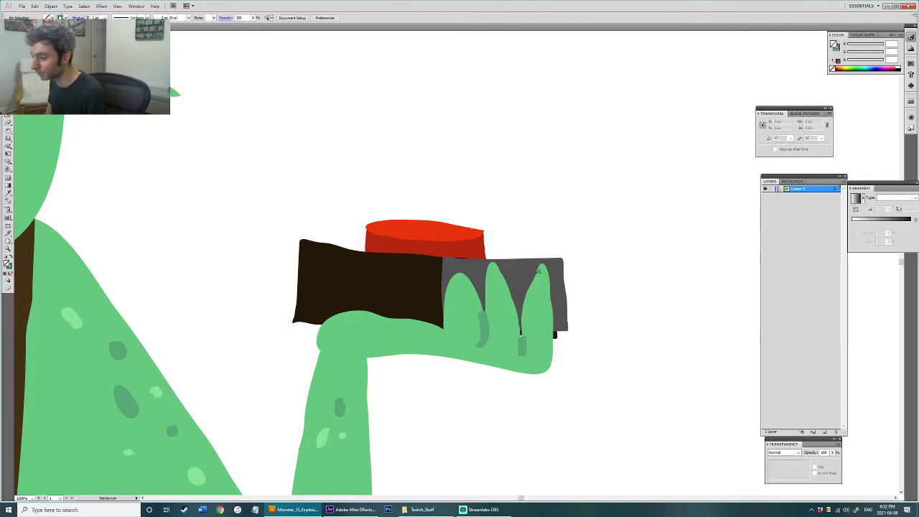
Step: Redraw the fingers of the raised hand with rounder tips and wider gaps between them
left_click(537, 287)
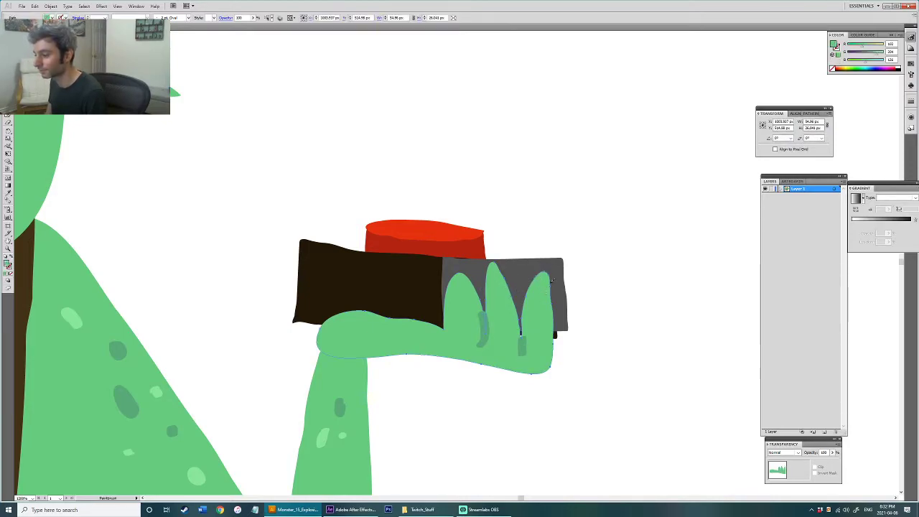
key("v")
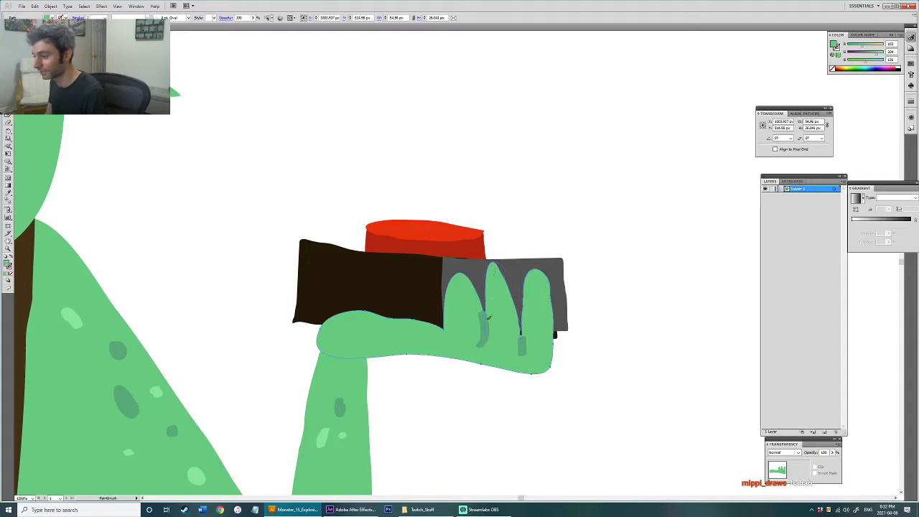
left_click_drag(490, 314, 489, 319)
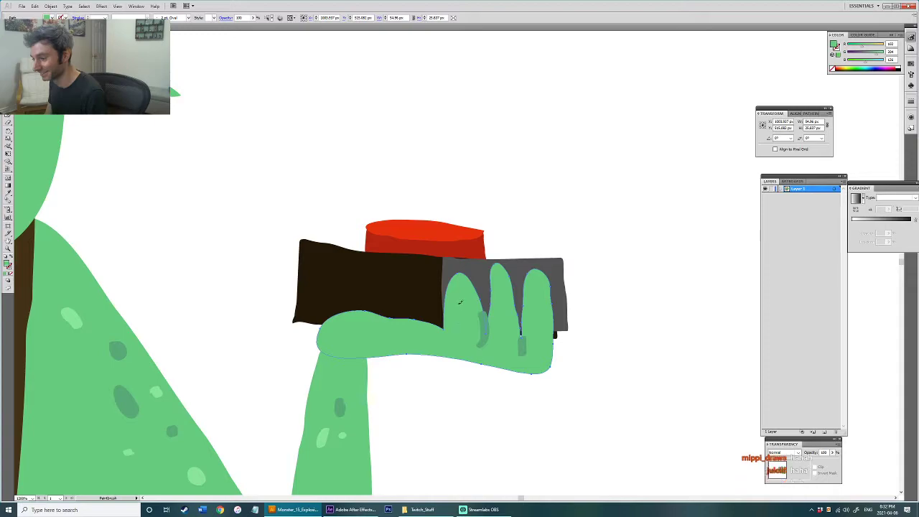
mouse_move(452, 307)
left_mouse_down()
mouse_move(460, 273)
mouse_move(481, 300)
left_mouse_up()
key("v")
left_click(508, 214)
key("a")
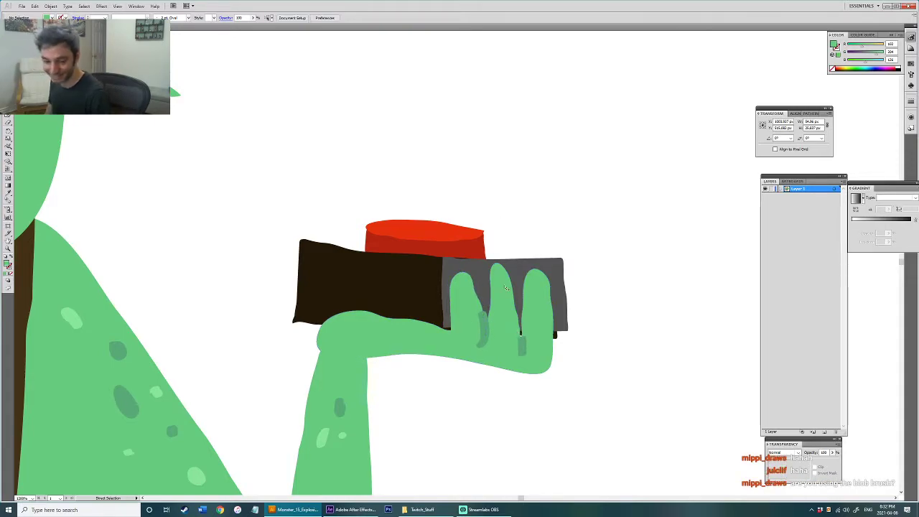
key("v")
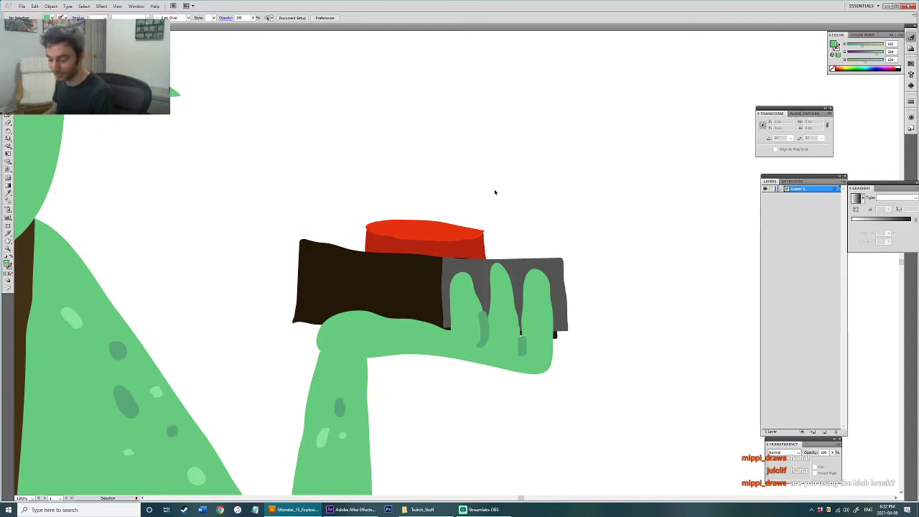
key("b")
mouse_move(372, 100)
left_mouse_down()
mouse_move(413, 143)
mouse_move(559, 138)
left_mouse_up()
key("ctrl+z")
Step: Smooth the ends of the detonator's red button top and the upper edge of its dark body
left_click_drag(468, 182, 517, 209)
scroll(497, 258, "up", 2)
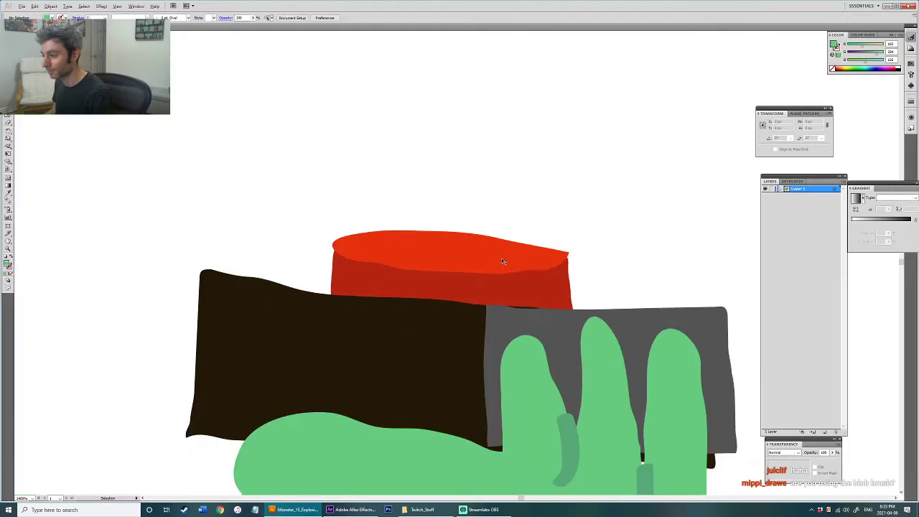
left_click(475, 257, "ctrl")
mouse_move(340, 248)
left_mouse_down()
mouse_move(364, 242)
mouse_move(339, 246)
mouse_move(354, 240)
left_mouse_up()
mouse_move(539, 252)
left_mouse_down()
mouse_move(566, 258)
mouse_move(562, 269)
left_mouse_up()
left_click(474, 307, "ctrl")
left_click_drag(504, 309, 538, 314)
scroll(596, 270, "down", 5)
Step: Group the raised forearm with its spots
left_click_drag(587, 262, 507, 249)
left_click(508, 224, "ctrl")
scroll(515, 255, "up", 1)
left_click_drag(586, 223, 482, 318)
left_click(473, 341)
key("v")
left_click(430, 321)
left_click(347, 309)
Step: Select the raised arm's upper section with its spots and group them
left_click_drag(369, 244, 321, 402)
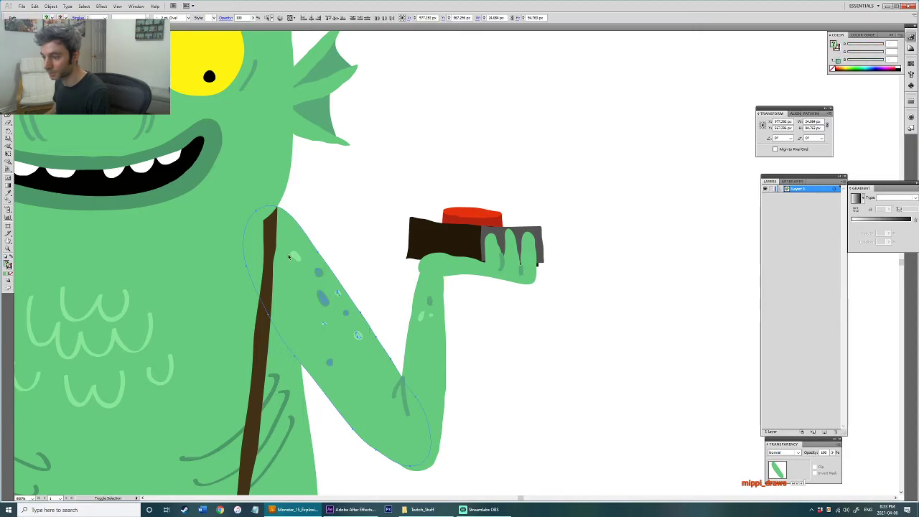
scroll(323, 301, "down", 3)
left_click_drag(324, 301, 420, 399)
key("ctrl+g")
key("ctrl+z")
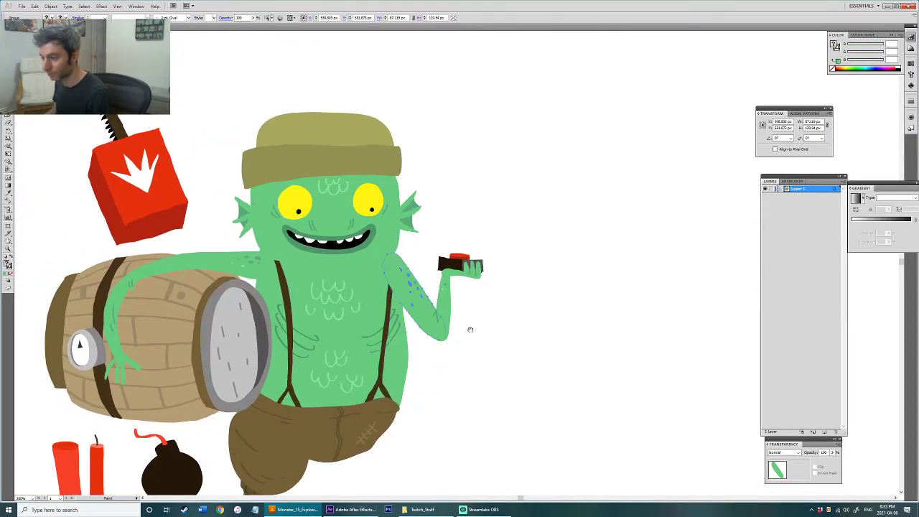
Step: Select the whole raised arm with its hand and detonator and group them
left_click_drag(470, 329, 531, 334)
left_click_drag(548, 279, 506, 257)
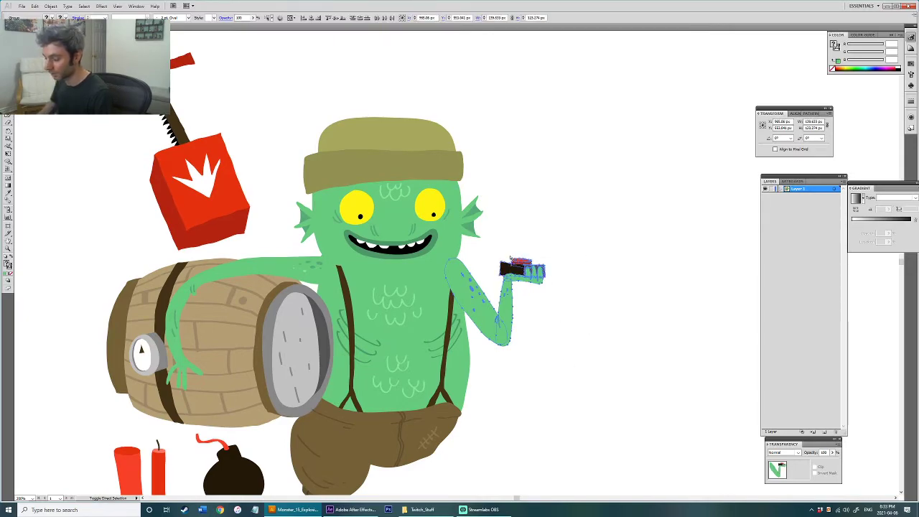
left_click(515, 224)
left_click_drag(494, 223, 543, 248)
scroll(504, 237, "up", 1)
left_click(530, 263)
left_click_drag(266, 265, 268, 267)
left_click_drag(466, 255, 512, 329)
key("ctrl+shift+a")
Step: Paint light olive vertical rib lines of varying length across the folded brim of the hat
scroll(492, 306, "up", 1)
left_click(528, 214)
left_click_drag(580, 241, 594, 293)
left_click(614, 271, "ctrl")
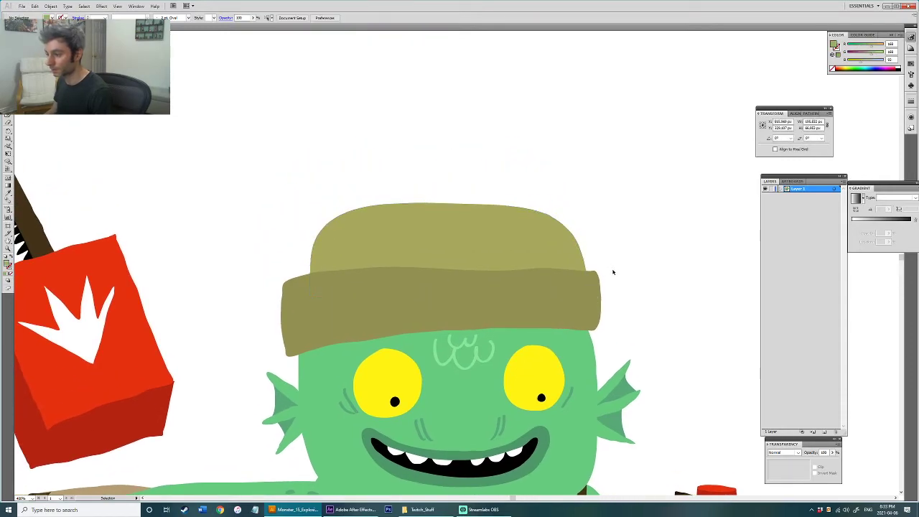
mouse_move(302, 274)
left_mouse_down()
mouse_move(301, 354)
mouse_move(316, 341)
left_mouse_up()
left_click_drag(318, 273, 326, 325)
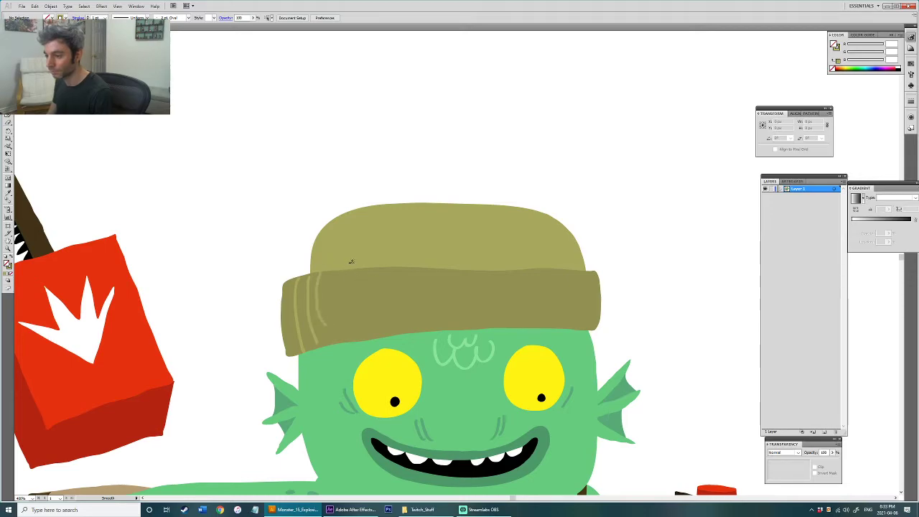
left_click_drag(578, 309, 576, 316)
left_click_drag(552, 270, 559, 313)
left_click_drag(486, 271, 494, 313)
key("ctrl+z")
mouse_move(530, 271)
left_mouse_down()
mouse_move(535, 317)
mouse_move(523, 326)
left_mouse_up()
left_click_drag(388, 296, 392, 332)
left_click_drag(398, 293, 407, 319)
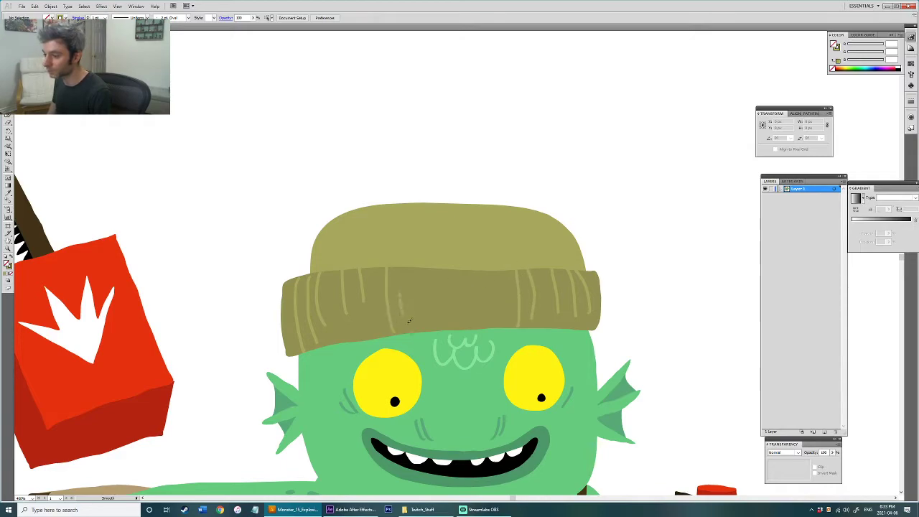
left_click_drag(493, 271, 496, 308)
left_click_drag(429, 266, 443, 288)
Step: Paint dark olive curved fold lines and a small crosshatch mark on the crown of the hat
key("v")
left_click(379, 301)
key("ctrl+shift+a")
key("b")
left_click_drag(341, 292, 352, 253)
key("ctrl+z")
left_click_drag(338, 287, 353, 240)
mouse_move(361, 292)
left_mouse_down()
mouse_move(373, 235)
mouse_move(377, 278)
mouse_move(389, 278)
left_mouse_up()
left_click_drag(379, 260, 395, 269)
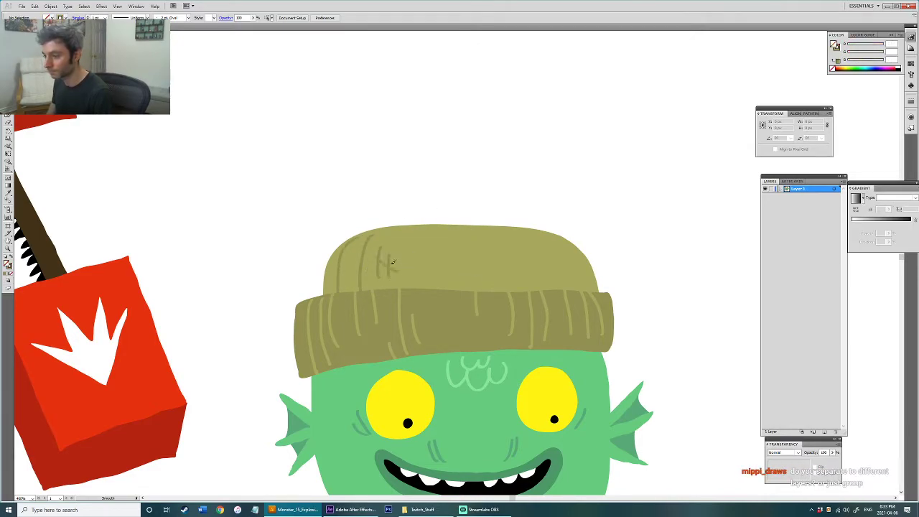
left_click_drag(551, 251, 563, 286)
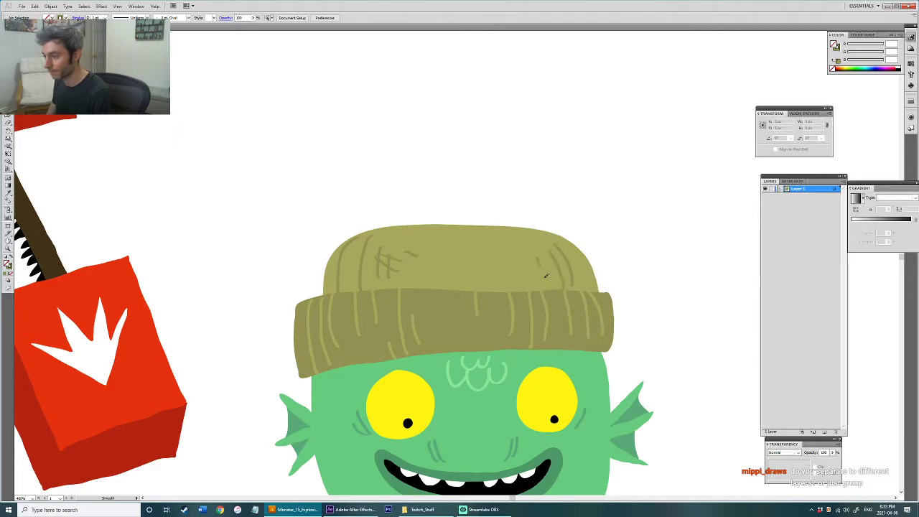
left_click_drag(487, 246, 497, 290)
left_click_drag(453, 262, 454, 289)
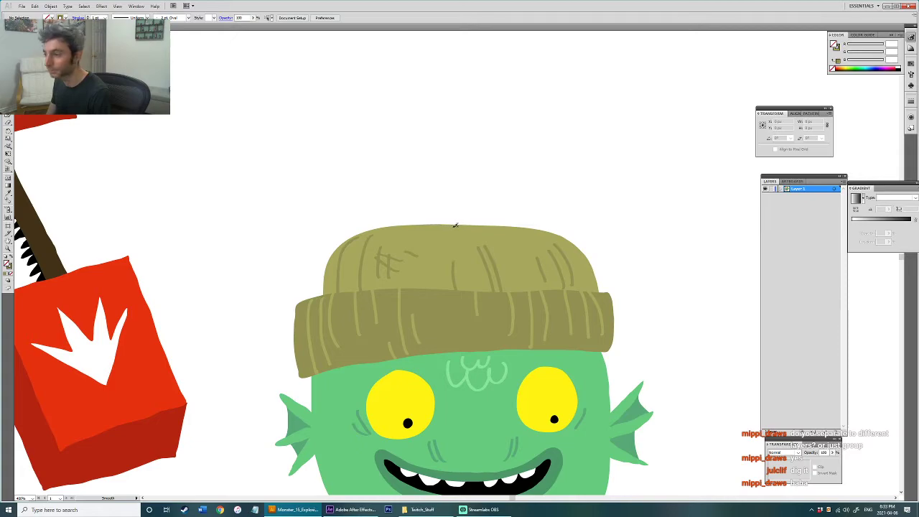
Step: Add a small dark olive filled knob at the top centre of the hat
left_click(473, 222)
key("shift+x")
key("n")
key("v")
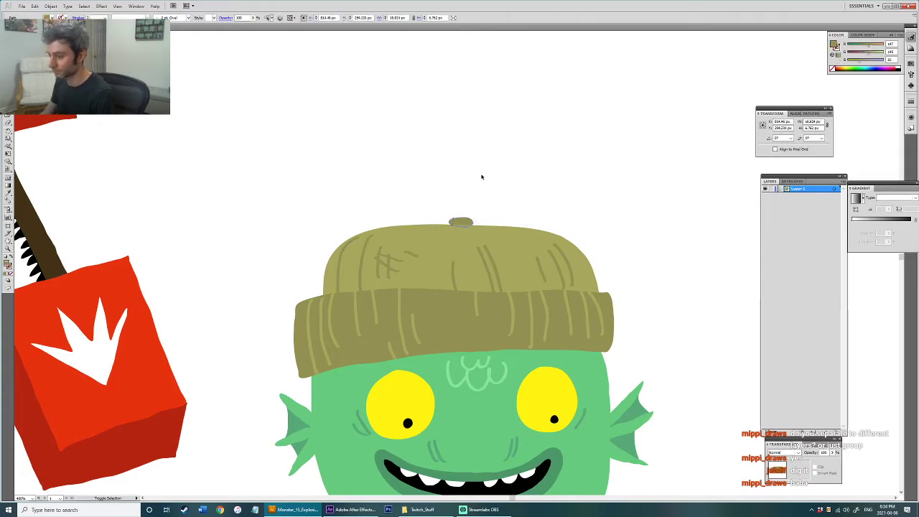
left_click(482, 177)
Step: Choose a pale aqua colour and paint a narrow drool drip outline hanging from one corner of the mouth
scroll(514, 427, "up", 1)
left_click_drag(514, 427, 468, 194)
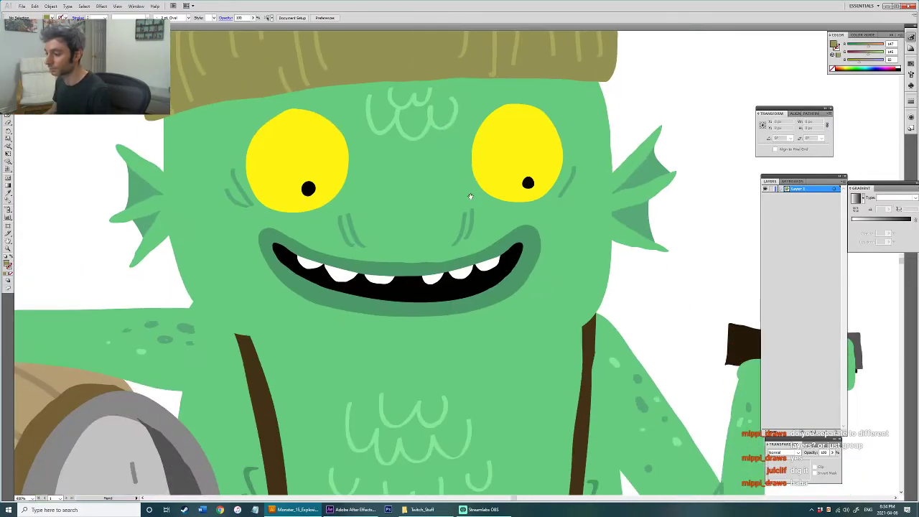
left_click_drag(569, 332, 557, 352)
key("i")
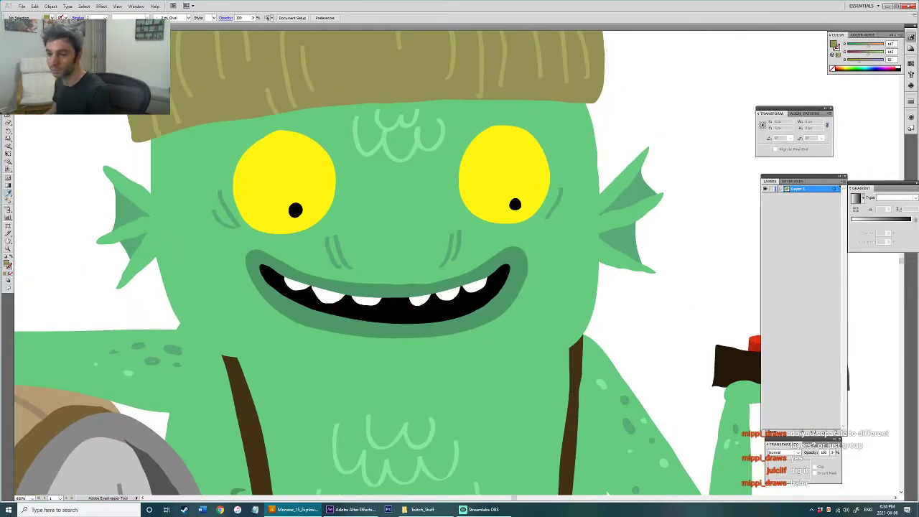
double_click(6, 263)
left_click(471, 255)
left_click_drag(410, 222, 407, 218)
left_click(538, 214)
key("b")
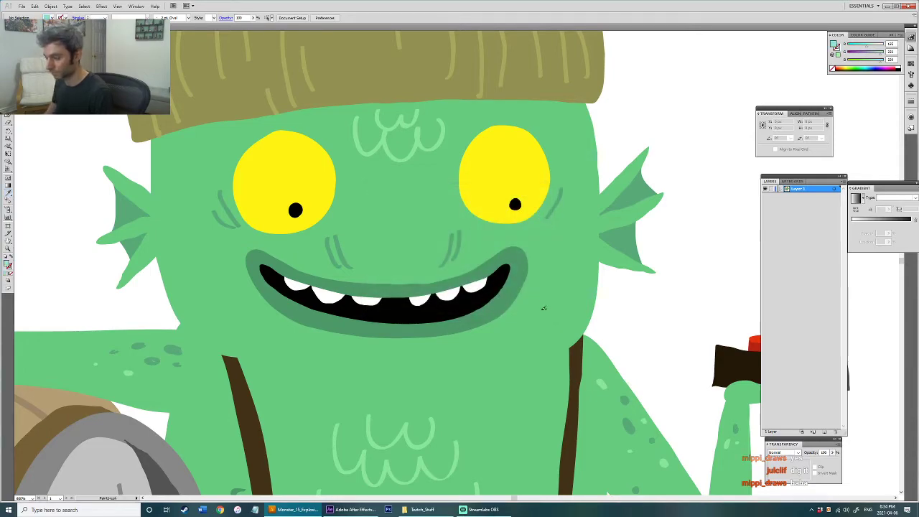
left_click_drag(524, 306, 533, 323)
mouse_move(508, 333)
left_mouse_down()
mouse_move(508, 372)
mouse_move(514, 331)
left_mouse_up()
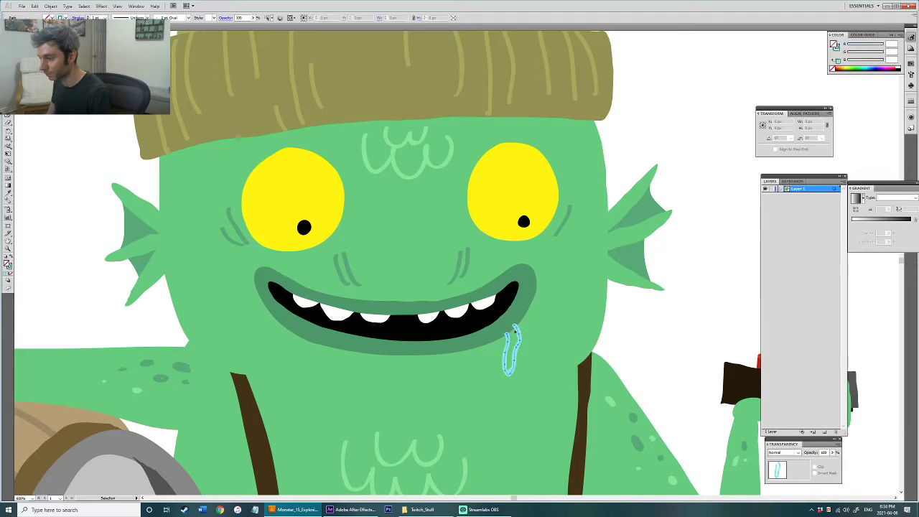
left_click(478, 322)
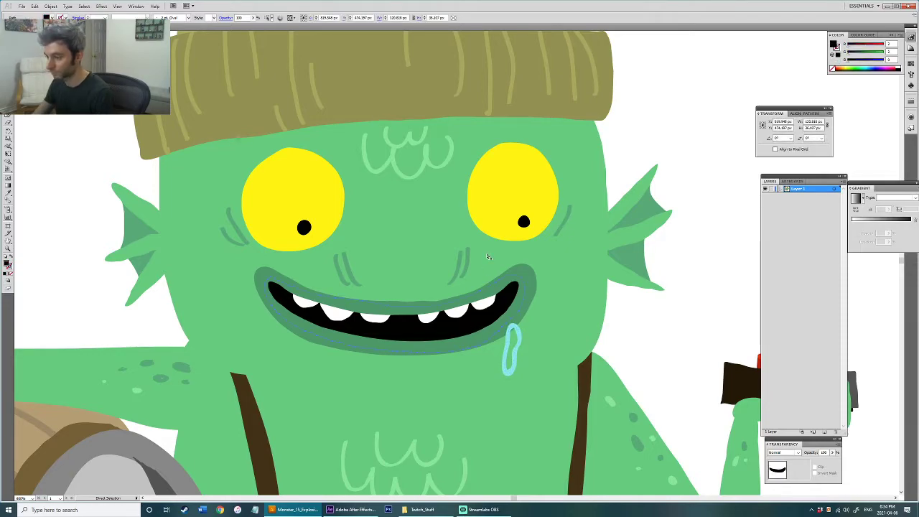
Step: Match the hidden lower row of teeth to the upper teeth's white and paste it in front of the black mouth interior
key("ctrl+shift+[")
key("ctrl+z")
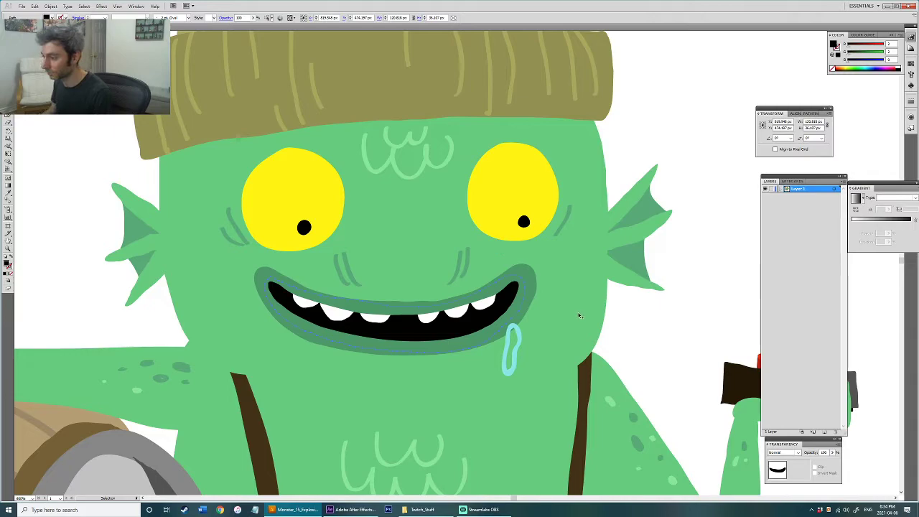
left_click(553, 351)
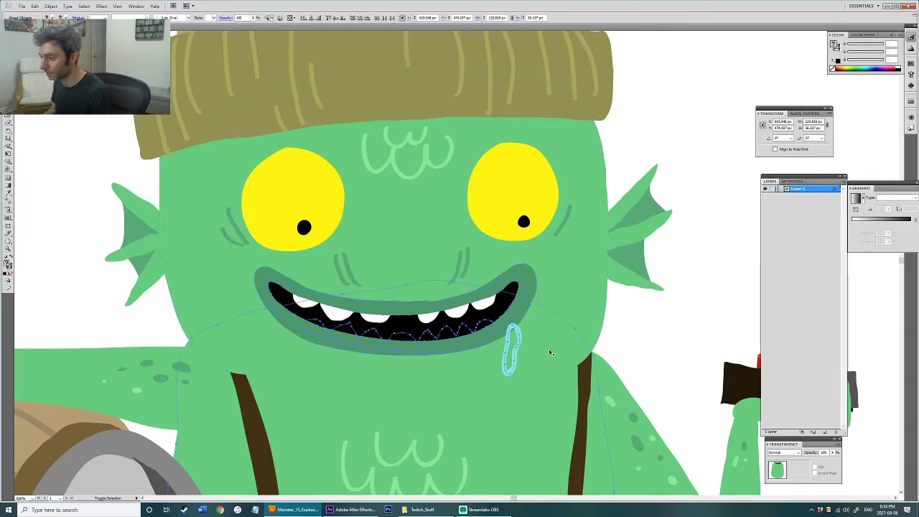
left_click(517, 306)
left_click(517, 306, "shift")
left_click(516, 278, "shift")
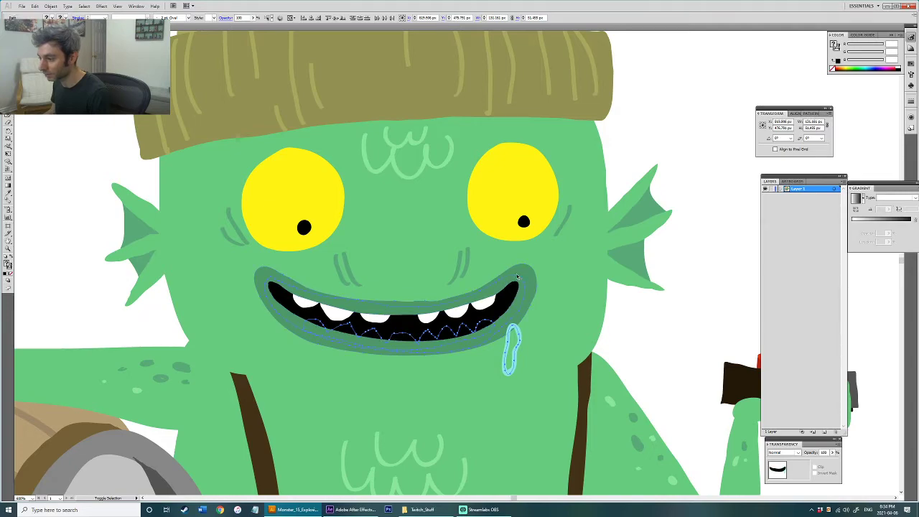
key("i")
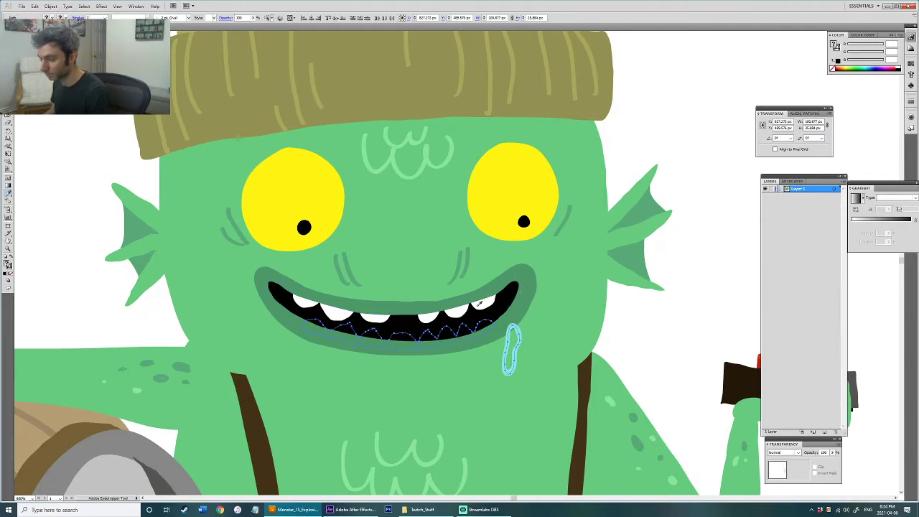
left_click(485, 310)
left_click(510, 330)
left_click(520, 334, "shift")
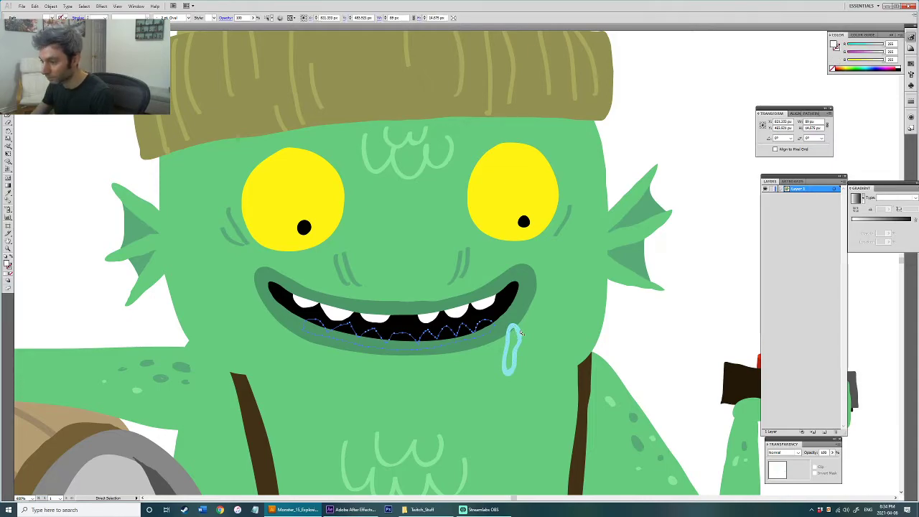
key("ctrl+x")
key("ctrl+f")
Step: Fill the drool drip with solid pale aqua and shift it slightly down below the corner of the mouth
left_click(521, 339)
left_click(580, 340)
left_click_drag(496, 336, 510, 357)
key("ctrl+shift+a")
Step: Try a small white highlight on the drool drip, undo it, and reduce the drip's opacity
key("b")
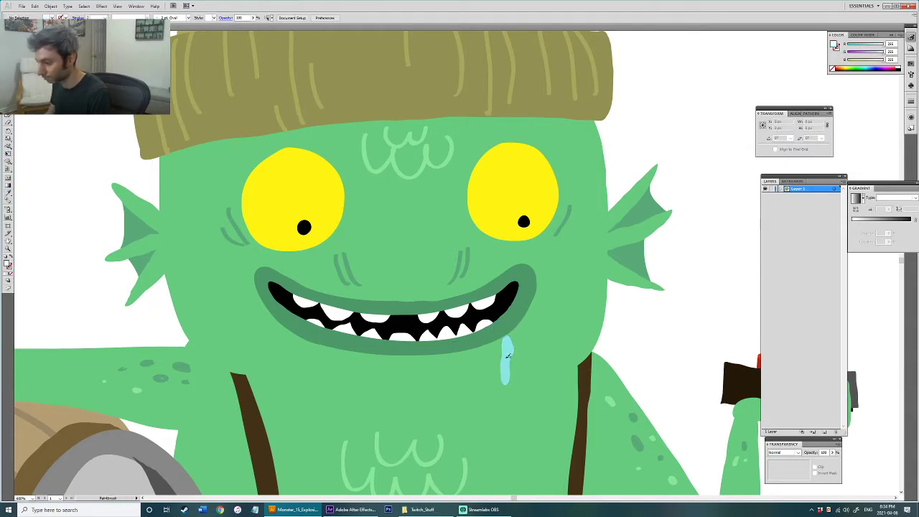
left_click_drag(506, 380, 507, 371)
key("ctrl+z")
key("v")
left_click(506, 376)
left_click(831, 452)
left_click_drag(814, 462, 815, 463)
Step: Remove the drool drip from below the corner of the mouth
left_click(714, 320)
scroll(564, 340, "down", 2)
scroll(572, 364, "down", 1)
left_click_drag(572, 365, 530, 326)
left_click(504, 321)
left_click(504, 316, "shift")
left_click(600, 300)
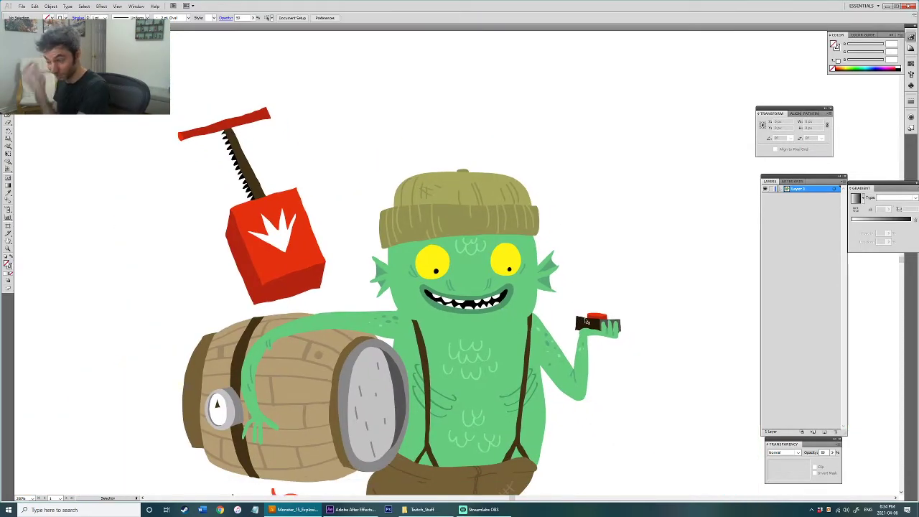
Step: Choose a darker green stroke based on the lip colour and paint short crease lines across the upper lip
scroll(481, 303, "up", 3)
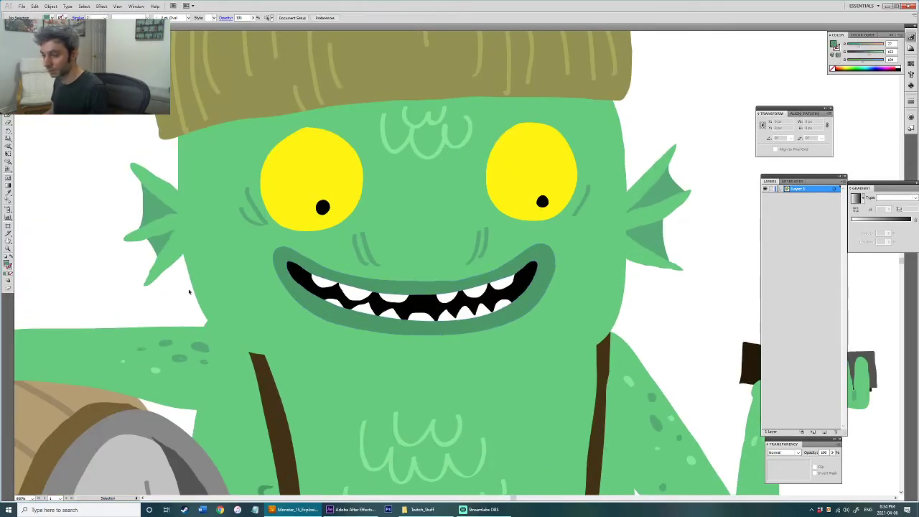
double_click(7, 266)
left_click(411, 252)
left_click(535, 212)
left_click_drag(331, 283, 357, 308)
key("b")
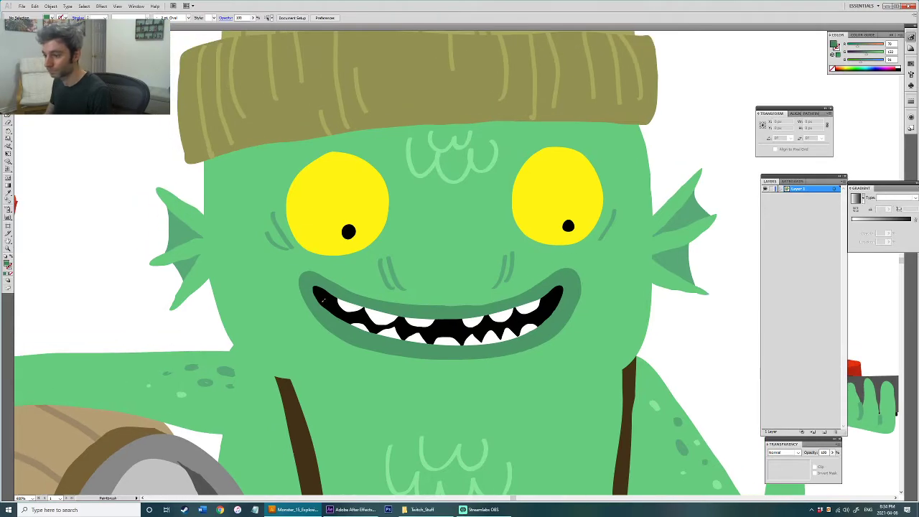
key("shift+x")
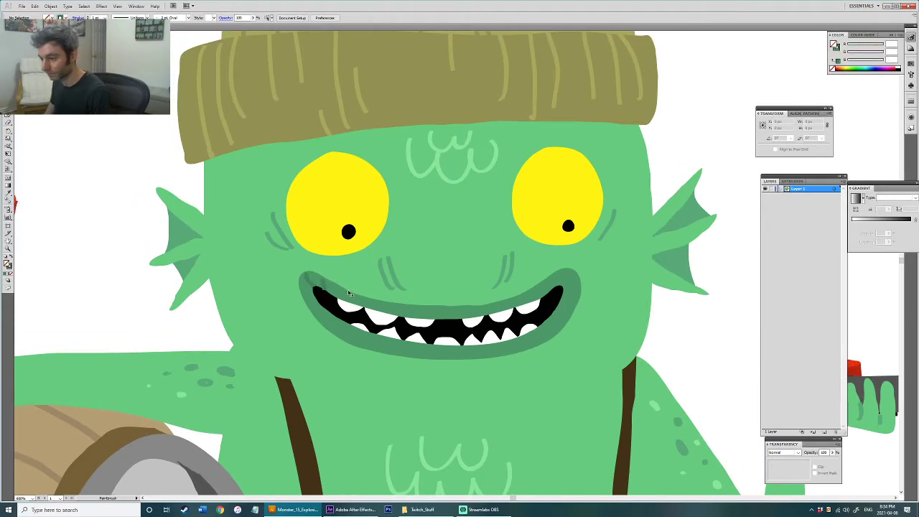
left_click_drag(326, 278, 385, 314)
mouse_move(480, 299)
left_mouse_down()
mouse_move(486, 317)
mouse_move(503, 313)
left_mouse_up()
left_click_drag(509, 291, 514, 307)
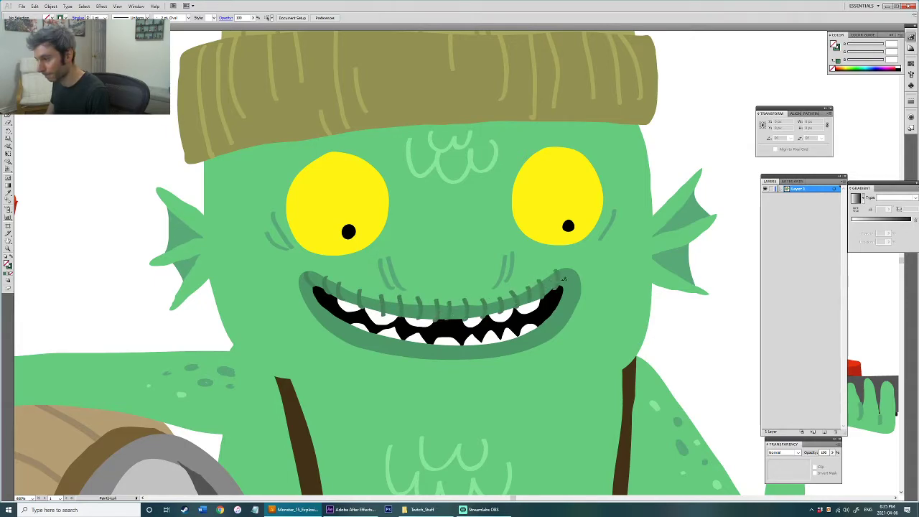
Step: Paint matching short dark green crease lines across the lower lip, from one mouth corner to the other
mouse_move(560, 303)
left_mouse_down()
mouse_move(570, 325)
mouse_move(556, 345)
left_mouse_up()
left_click_drag(533, 329, 540, 353)
left_click_drag(474, 344, 469, 363)
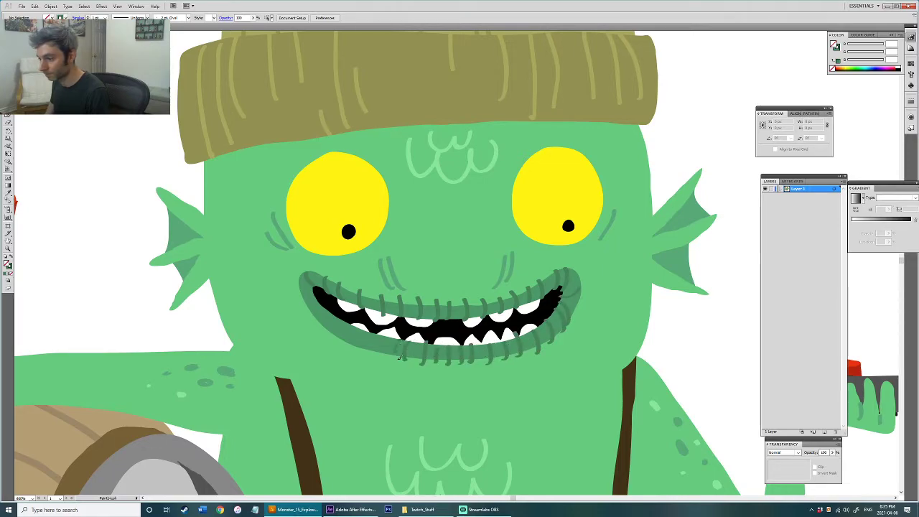
left_click_drag(362, 332, 359, 352)
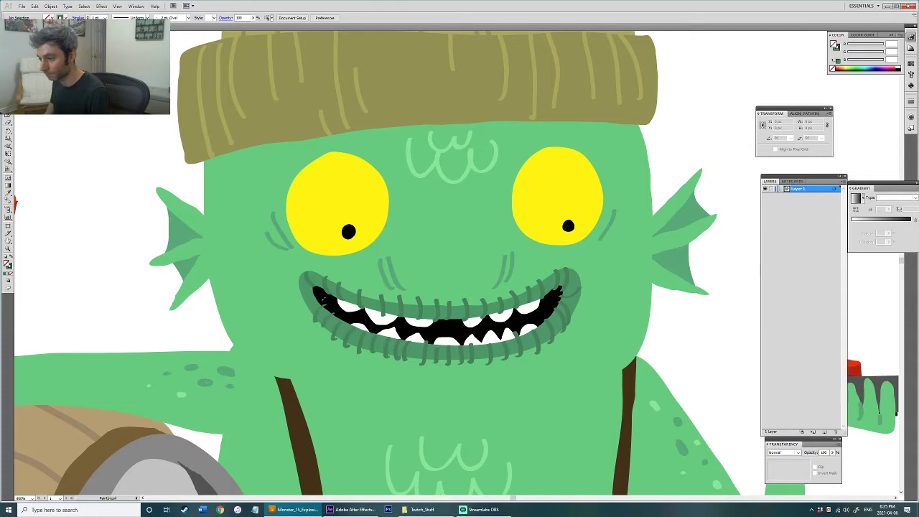
left_click_drag(321, 300, 320, 308)
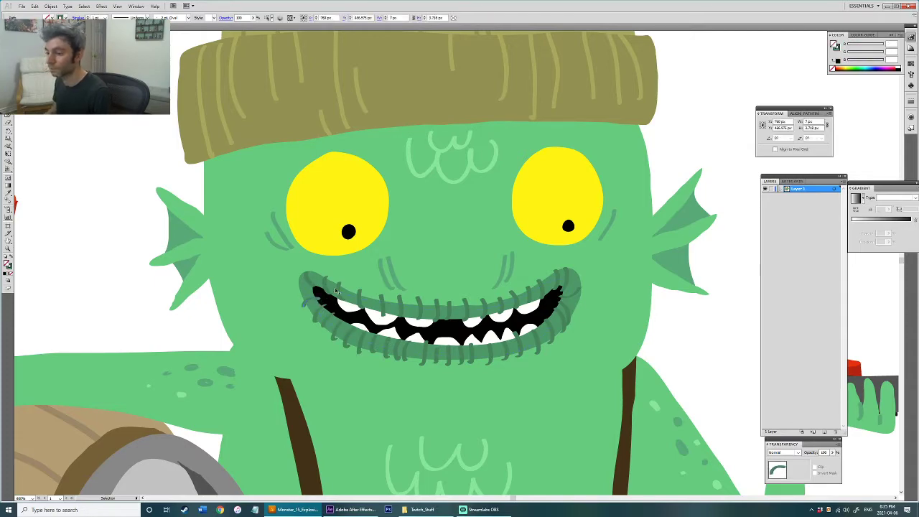
Step: Select all lip creases by stroke colour, combine them into a compound path and trim them to the lip shape
left_click(84, 6)
mouse_move(101, 73)
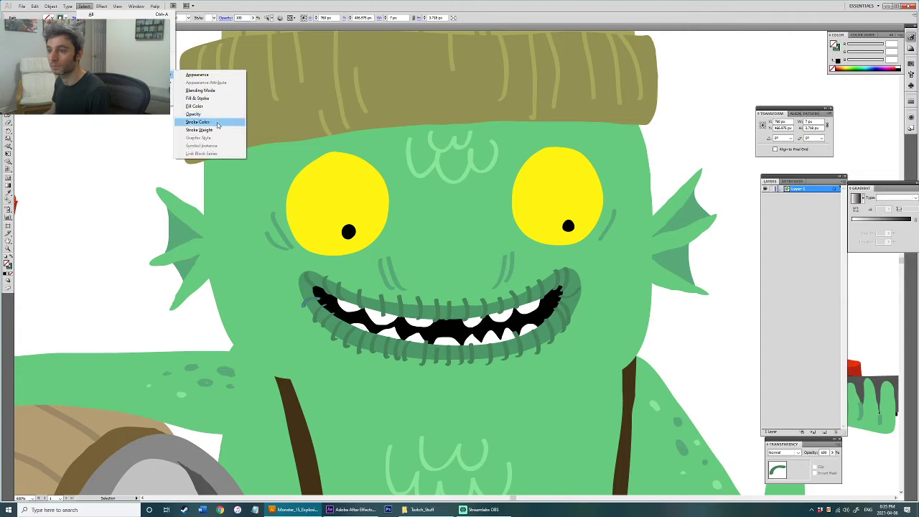
left_click(215, 122)
key("ctrl+8")
key("ctrl+shift+o")
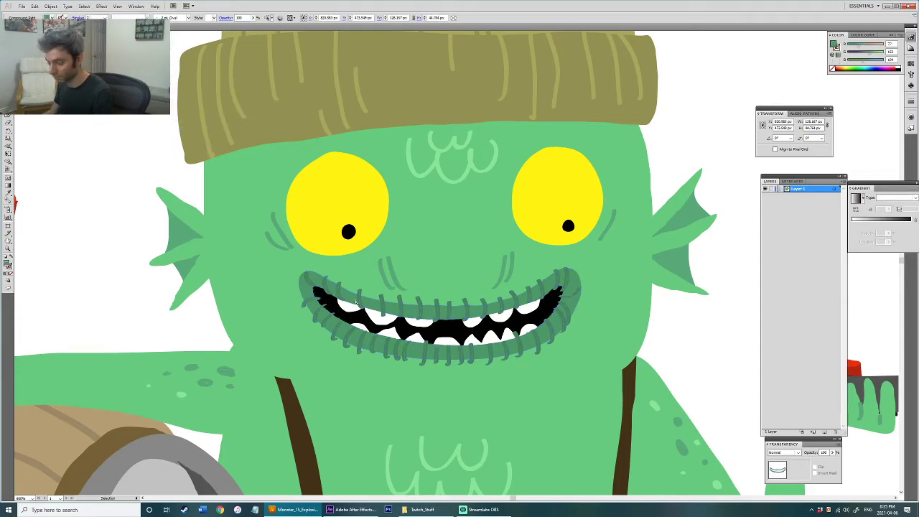
left_click(358, 293)
left_click(130, 309)
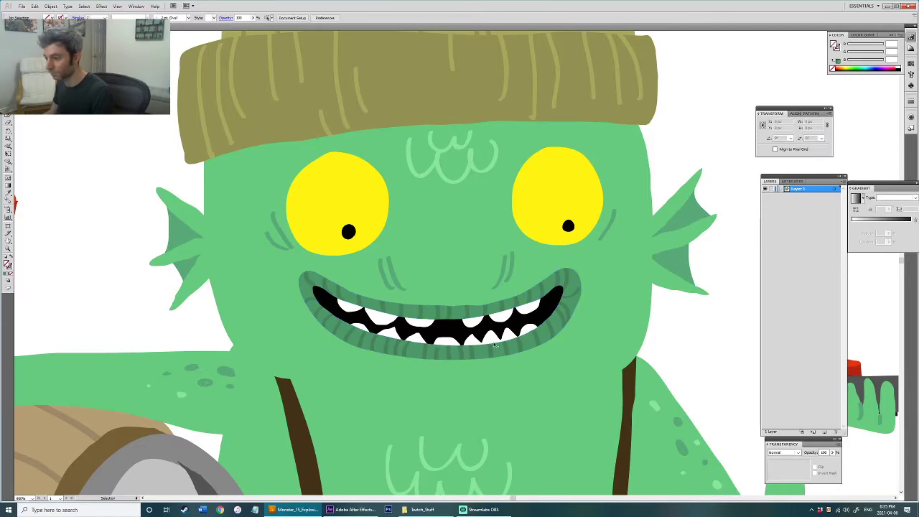
Step: Paint a small white highlight dot on the upper part of each black pupil
scroll(488, 345, "down", 4, "alt")
left_click_drag(592, 332, 554, 217)
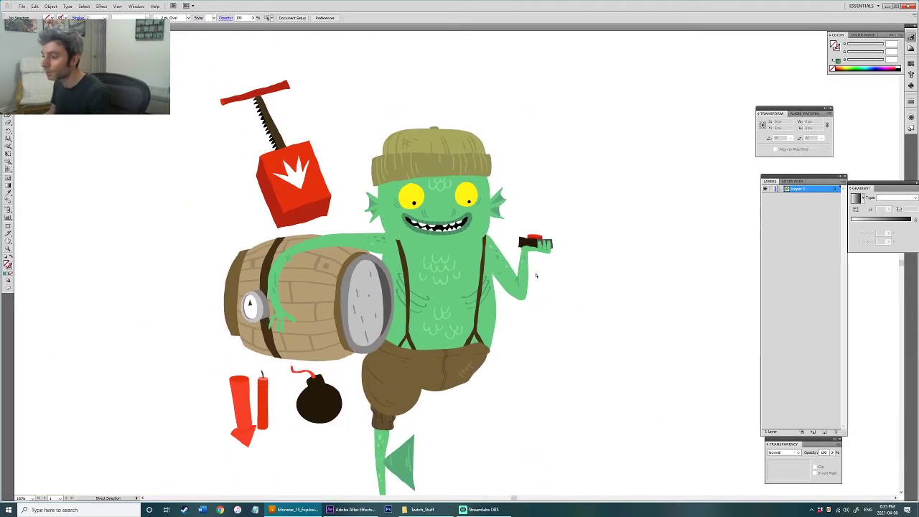
scroll(438, 179, "up", 2)
scroll(558, 242, "up", 2)
key("b")
scroll(478, 318, "up", 3)
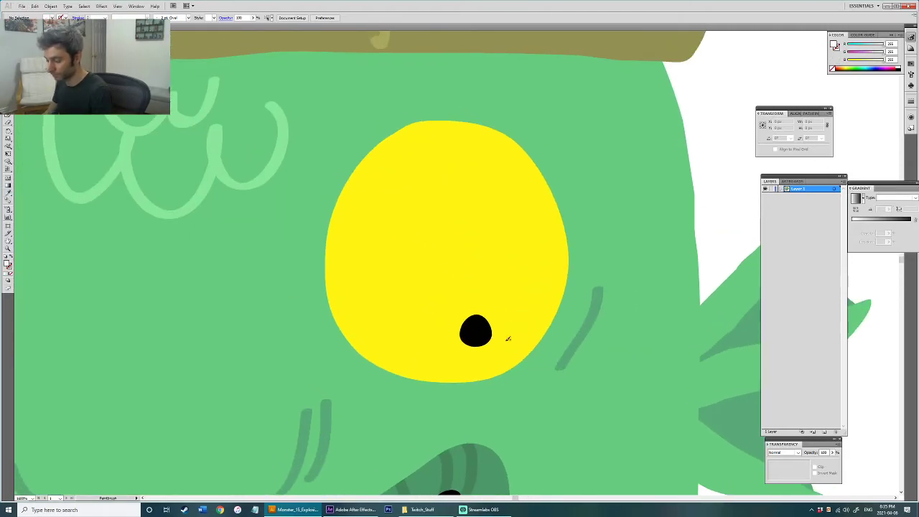
left_click_drag(478, 325, 482, 328)
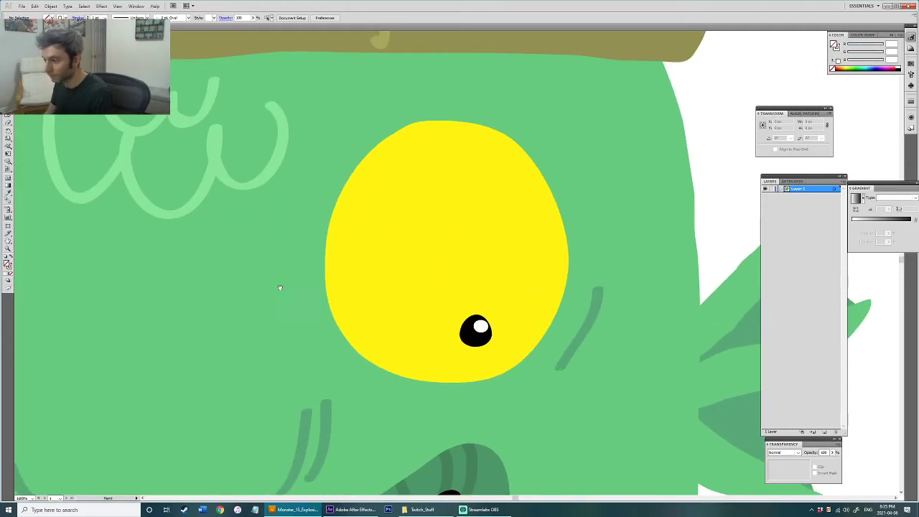
left_click_drag(258, 285, 733, 202)
left_click_drag(373, 272, 377, 275)
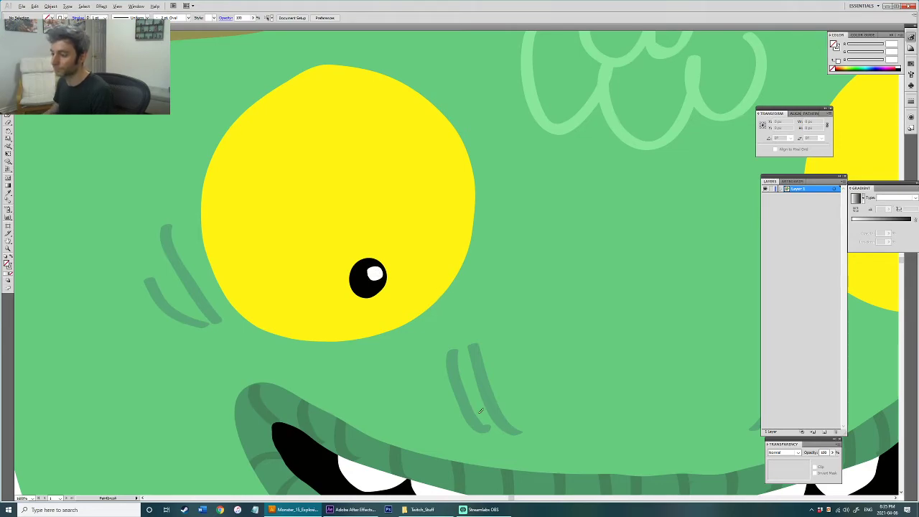
Step: Review the whole character, including the trousers, torso and leg, for parts that still need work
scroll(482, 365, "down", 8)
left_click_drag(586, 423, 523, 314)
left_click_drag(487, 375, 507, 353)
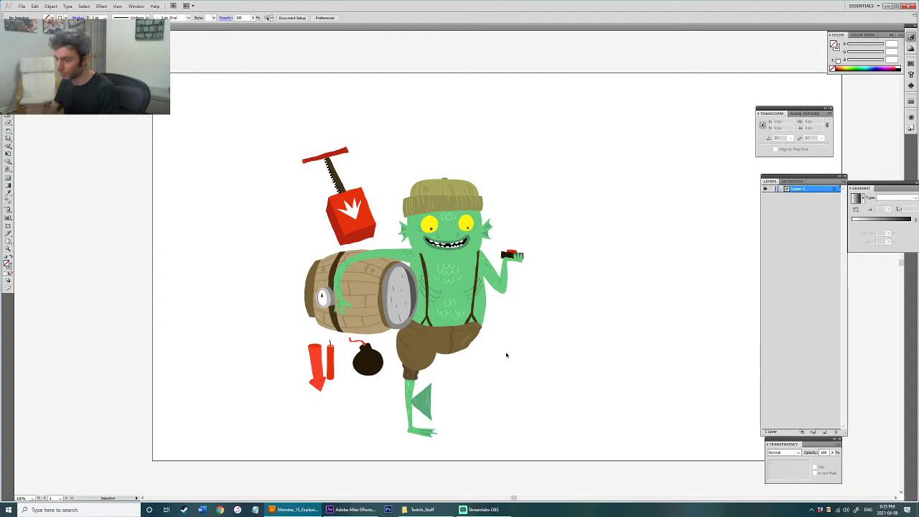
scroll(418, 368, "up", 4)
left_click_drag(424, 389, 399, 444)
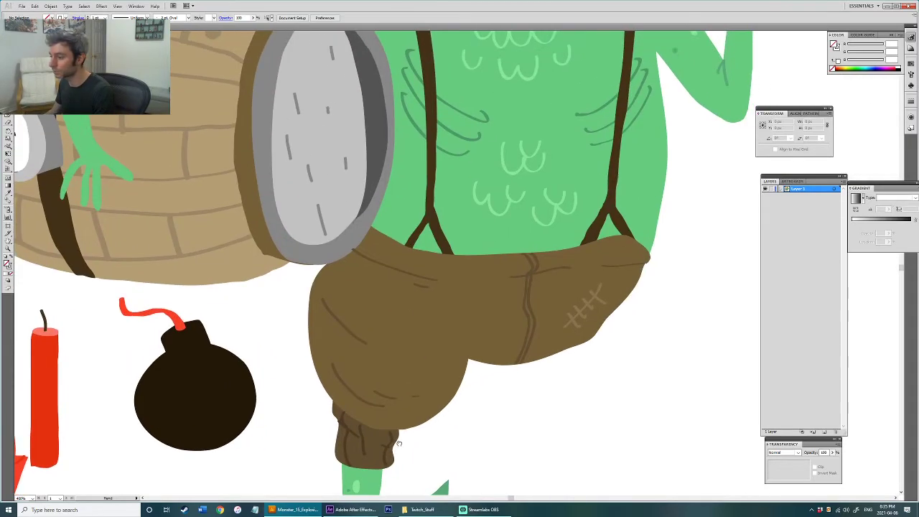
scroll(579, 361, "down", 4)
left_click_drag(580, 361, 465, 373)
left_click(473, 335)
scroll(478, 352, "up", 3)
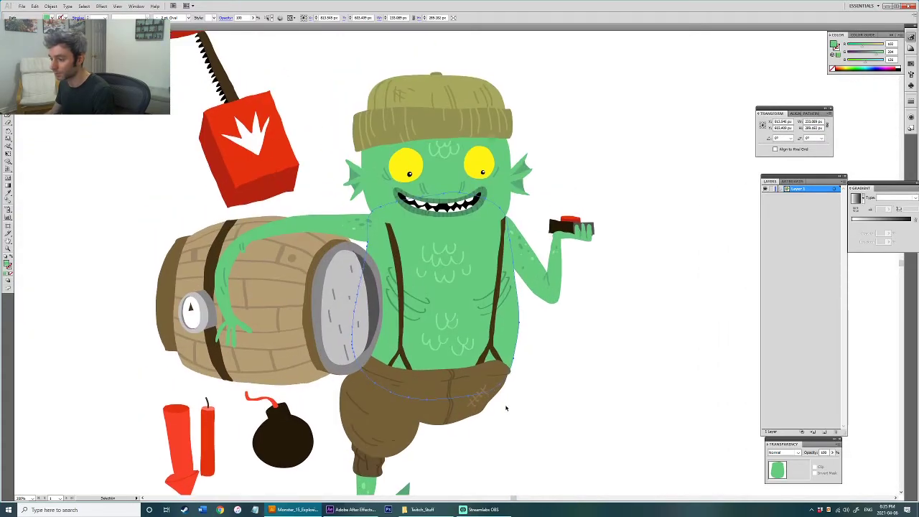
left_click(514, 420)
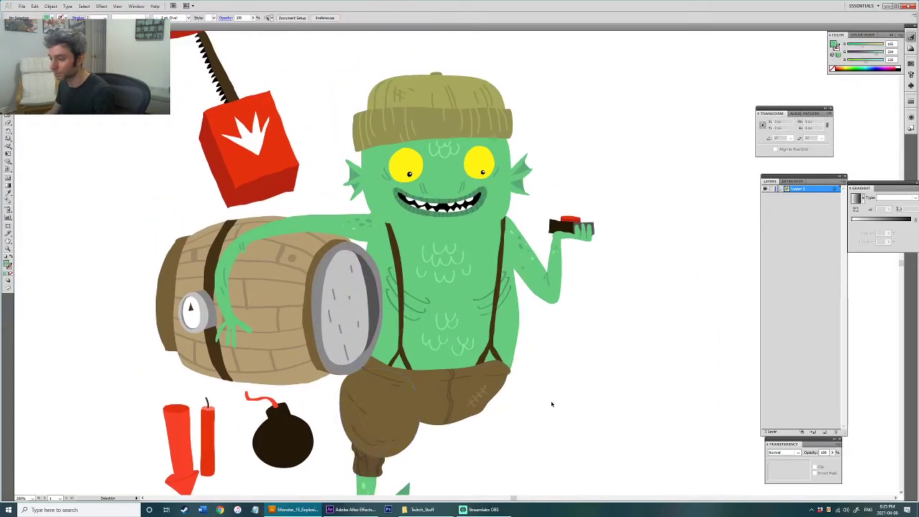
Step: Group the torso with its scales, rib lines, suspenders and the main trousers piece
left_click_drag(527, 425, 405, 298)
left_click_drag(378, 245, 343, 230)
left_click(349, 298, "shift")
left_click(374, 435, "shift")
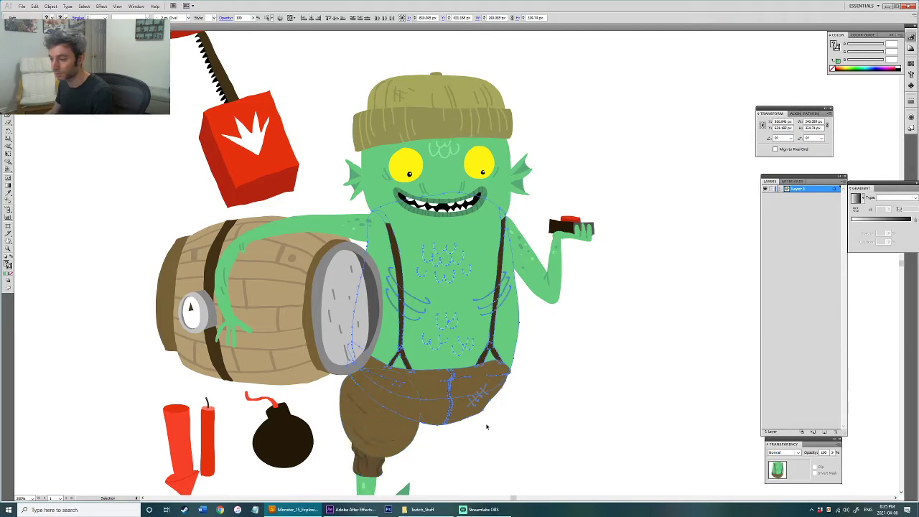
Step: Try bringing the torso group to the front and moving it aside, then undo both changes and deselect it
left_click_drag(478, 428, 489, 445)
key("ctrl+shift+bracketright")
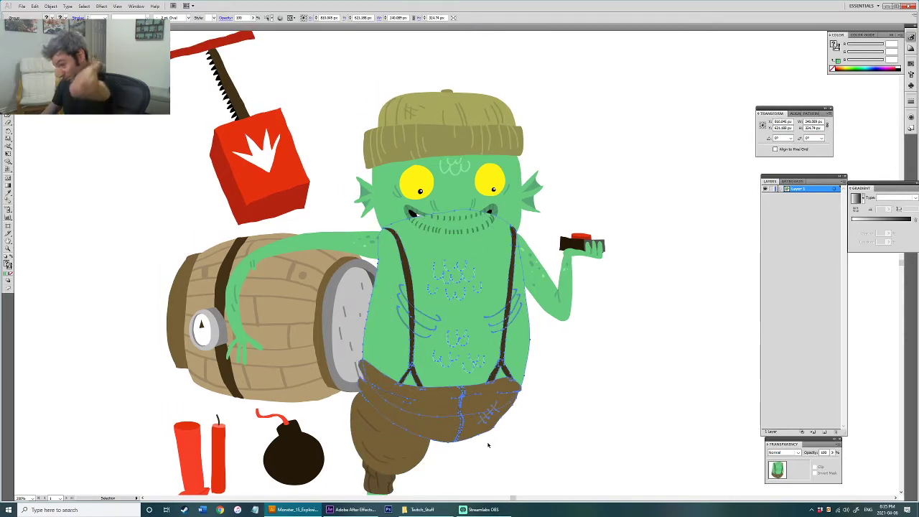
left_click_drag(491, 401, 595, 455)
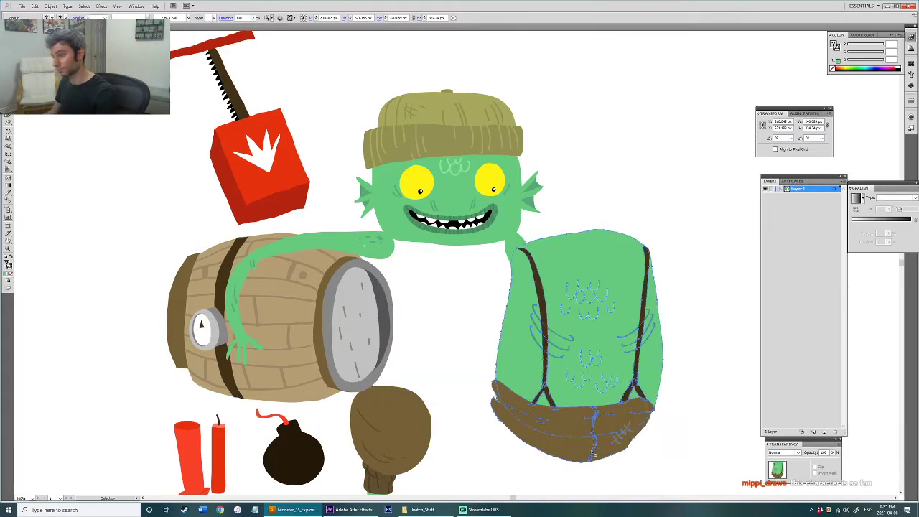
key("ctrl+z")
key("ctrl+z")
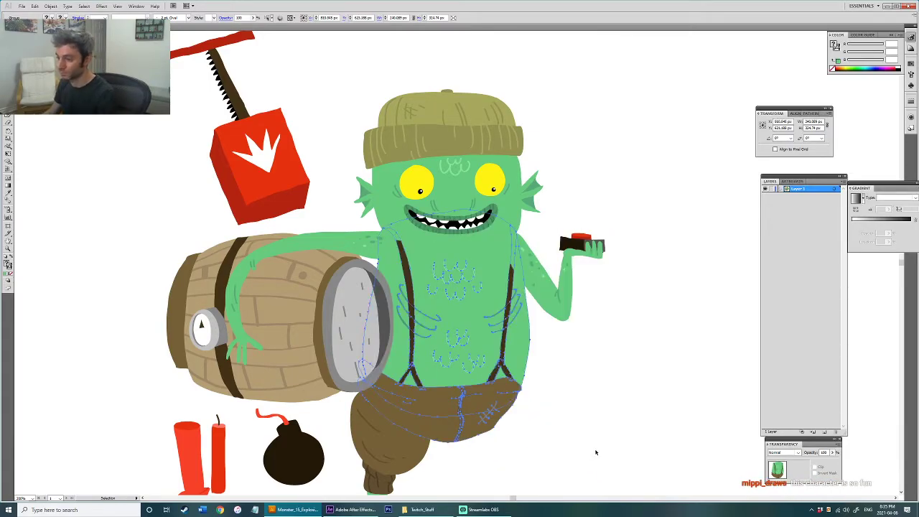
key("a")
left_click(602, 450)
key("v")
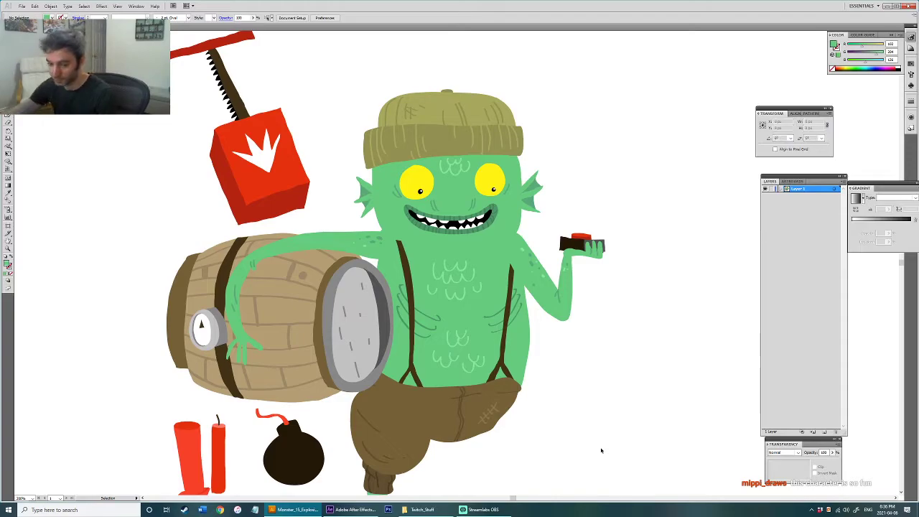
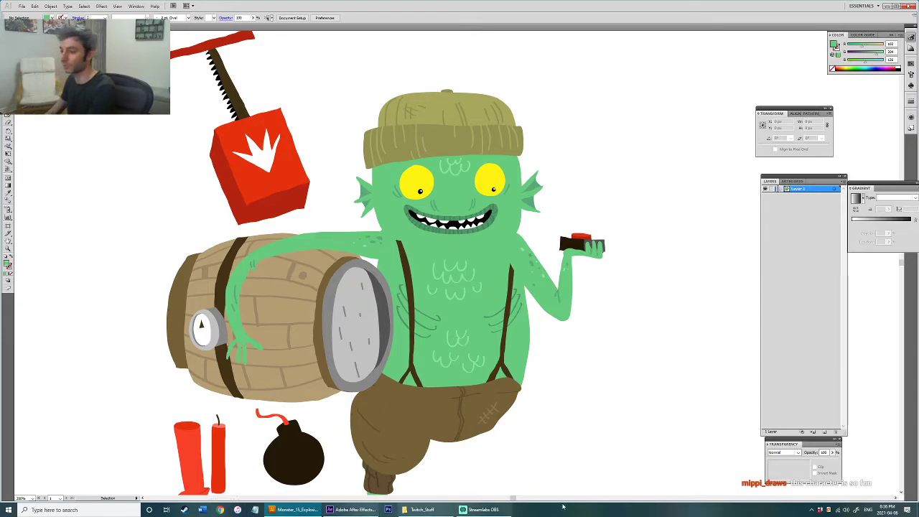
Step: Examine the face up close, checking the eye creases, pupil highlights and lip stripes
left_click_drag(543, 118, 536, 137)
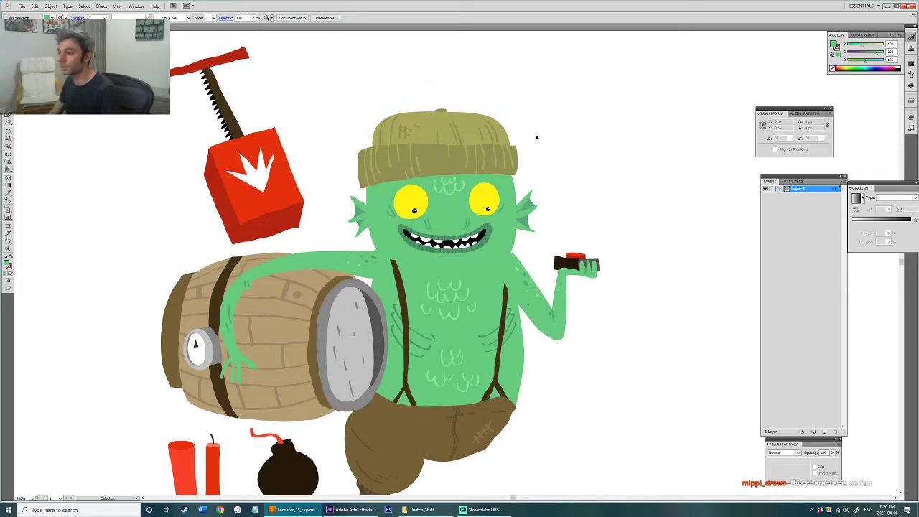
scroll(517, 222, "up", 1)
left_click_drag(517, 222, 551, 275)
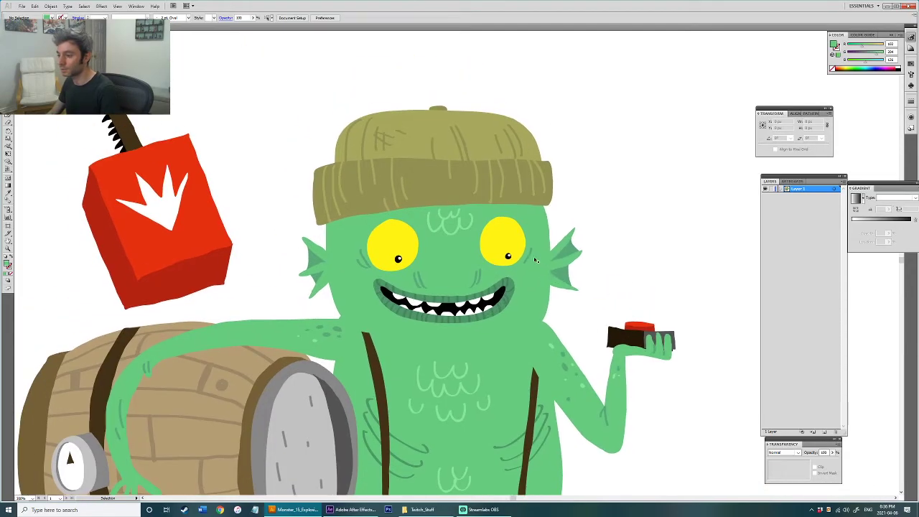
left_click(523, 259)
left_click(587, 228)
scroll(399, 260, "up", 3)
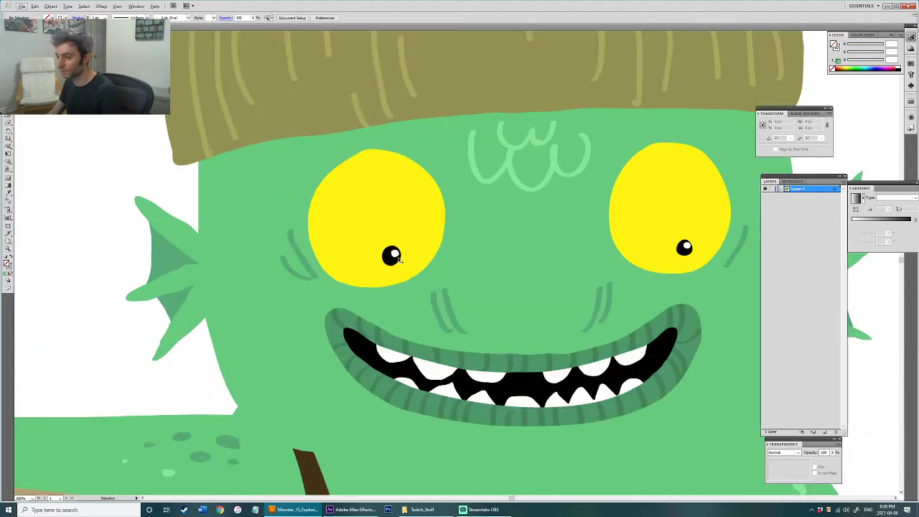
left_click(392, 254)
left_click_drag(558, 256, 392, 276)
left_click(517, 267)
scroll(521, 308, "down", 1)
left_click_drag(469, 343, 469, 311)
scroll(523, 303, "down", 2)
scroll(518, 306, "up", 2)
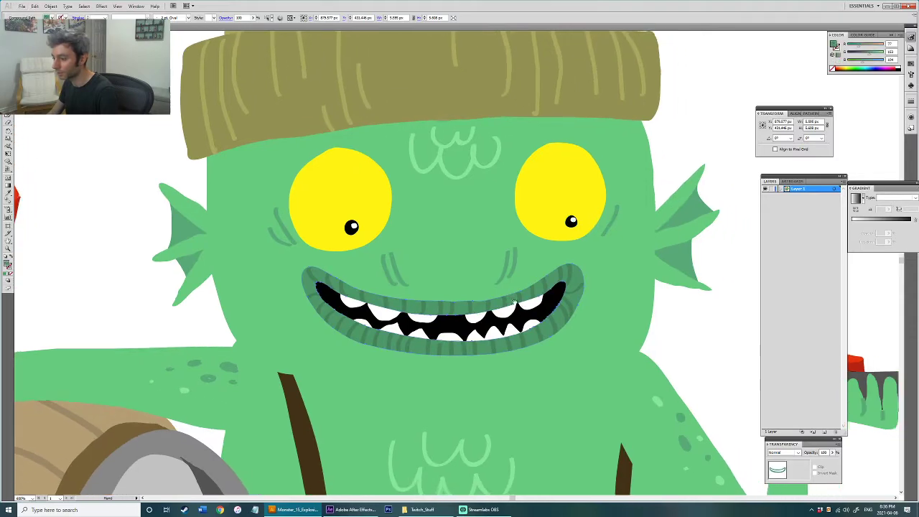
Step: Group the lips, teeth and mouth shape together, leaving the torso and head out of the selection
left_click_drag(663, 300, 308, 333)
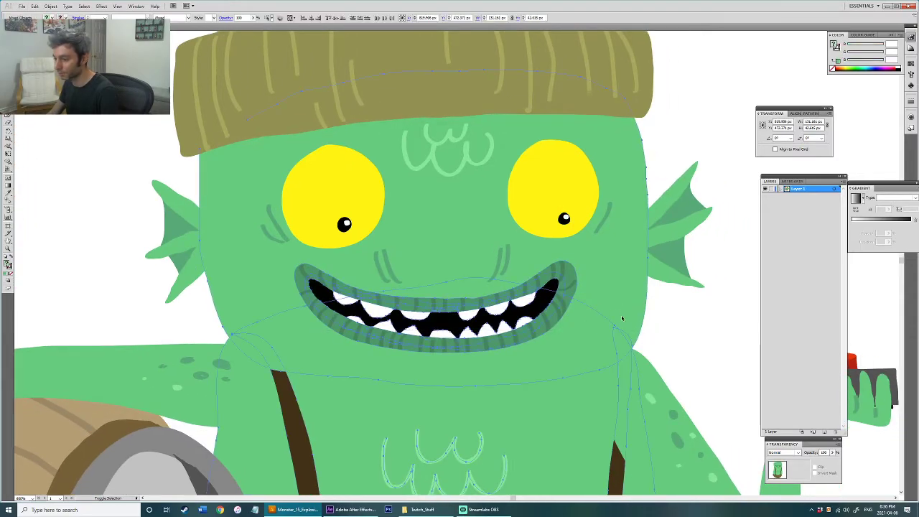
left_click(634, 371, "shift")
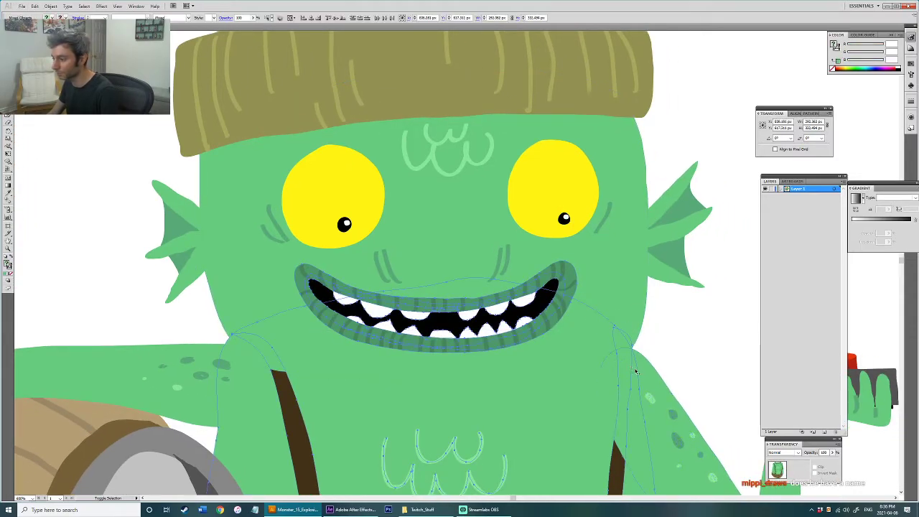
left_click(630, 384, "shift")
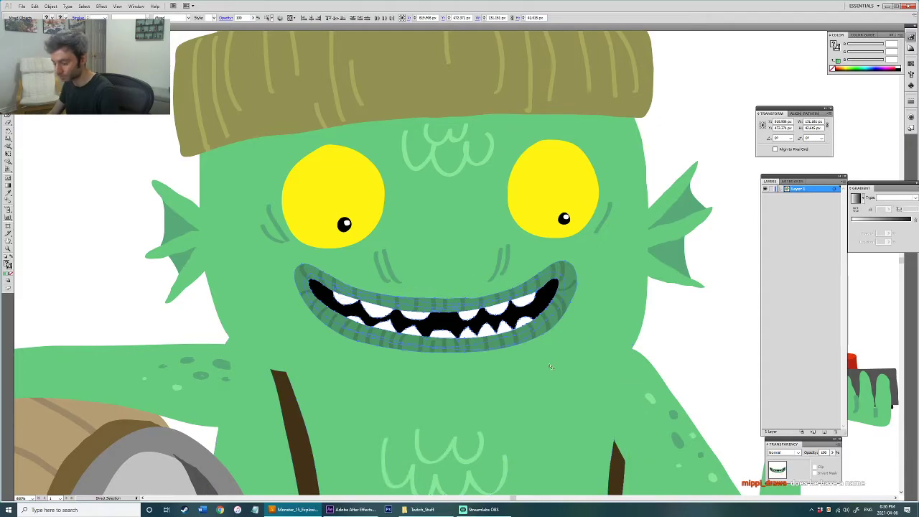
left_click_drag(483, 318, 524, 375)
key("ctrl+z")
key("ctrl+g")
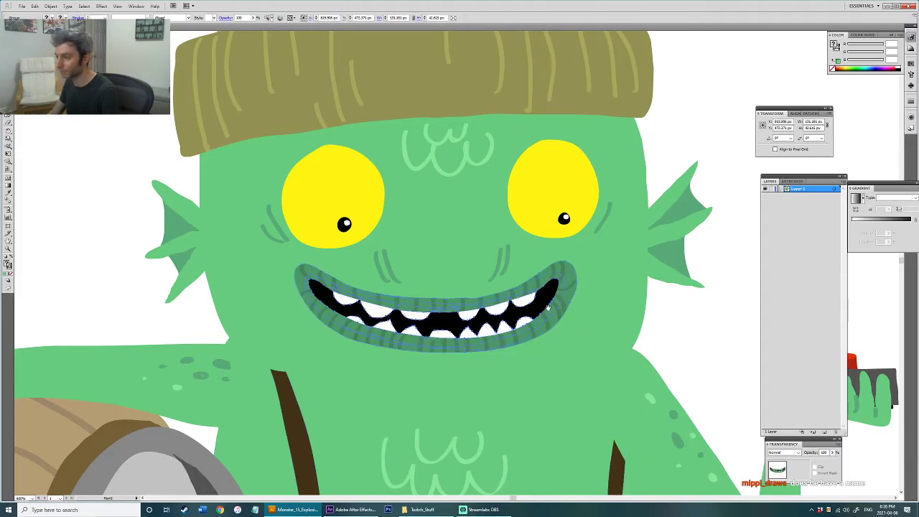
Step: Select the hat's crown, brim and rib lines without the head, and group them
left_click_drag(684, 233, 663, 288)
scroll(429, 314, "down", 2)
scroll(468, 328, "down", 2)
left_click(423, 241)
mouse_move(254, 95)
left_mouse_down()
mouse_move(582, 244)
mouse_move(678, 263)
left_mouse_up()
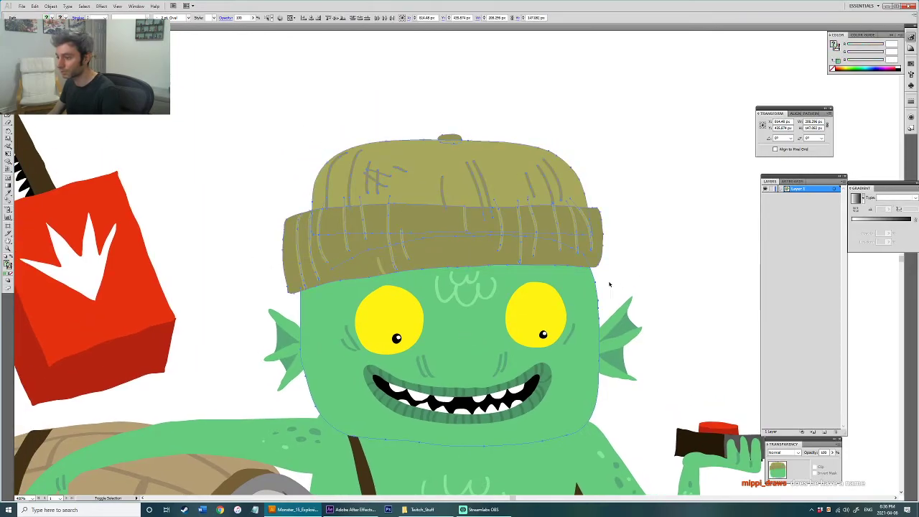
key("v")
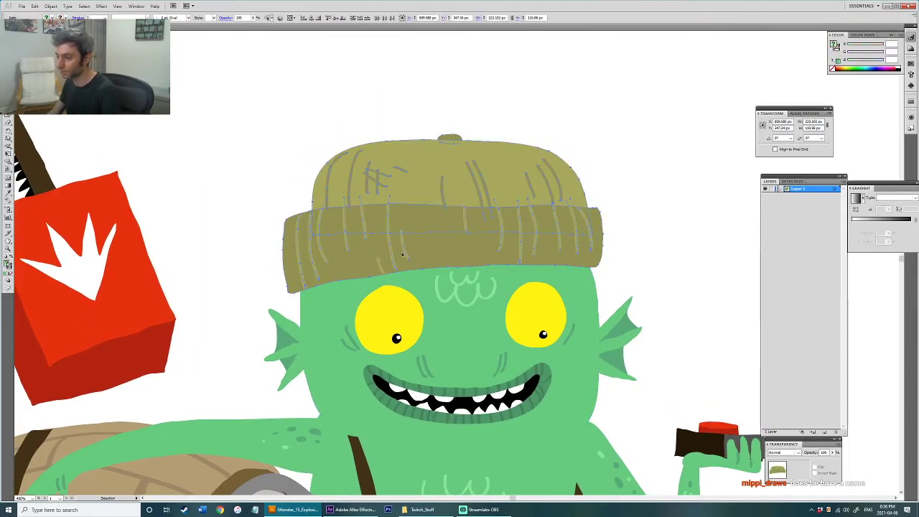
scroll(452, 137, "down", 2)
Step: Try moving the hat group up off the head, undo the move and deselect everything
left_click_drag(482, 207, 483, 150)
key("ctrl+z")
left_click(593, 203)
key("a")
left_click_drag(588, 191, 597, 195)
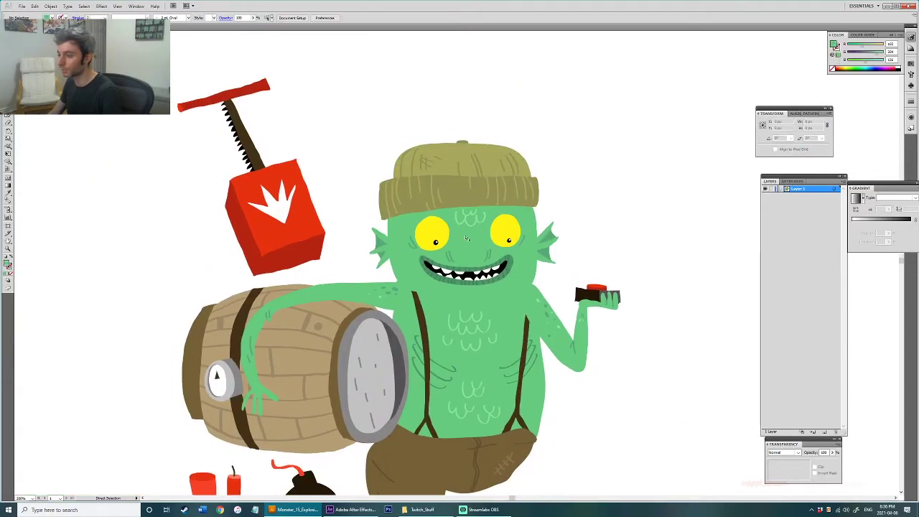
key("ctrl+shift+z")
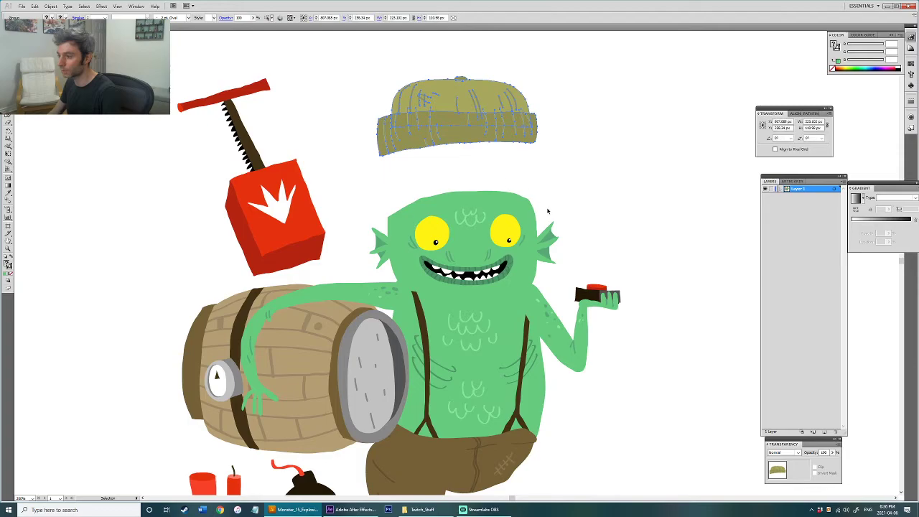
key("ctrl+z")
left_click(400, 214)
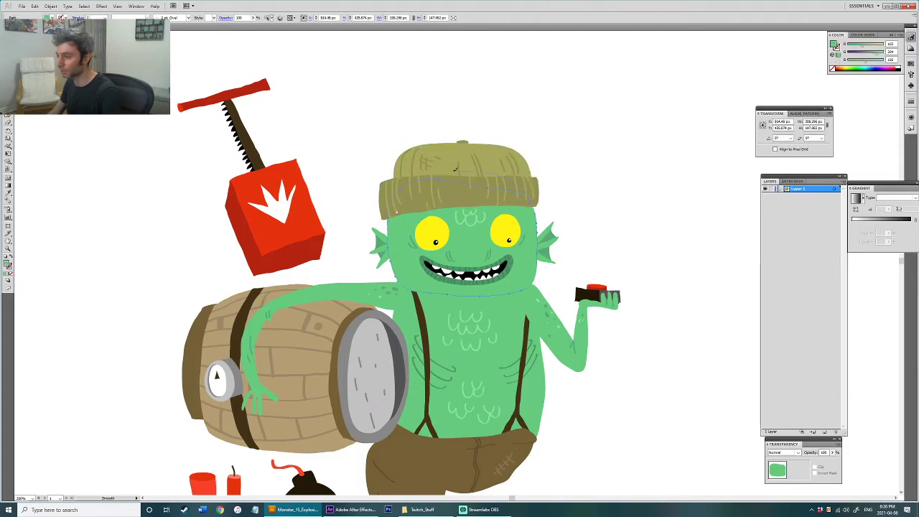
key("a")
left_click(564, 155)
left_click_drag(565, 156, 576, 175)
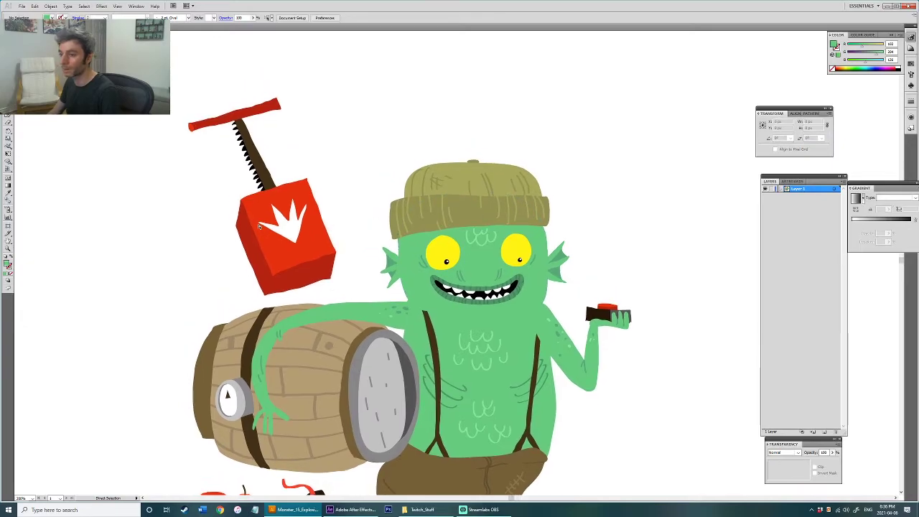
Step: Check how the detonator's red box, toothed shaft and handle are grouped
left_click_drag(271, 232, 331, 242)
key("v")
left_click(334, 238)
left_click(317, 162)
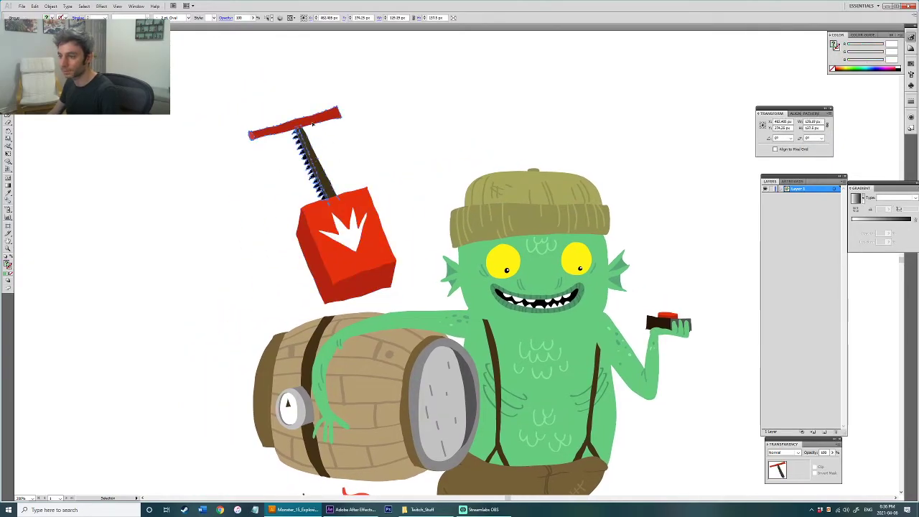
scroll(353, 195, "down", 3)
left_click_drag(355, 195, 332, 145)
left_click(259, 238)
scroll(261, 238, "up", 2)
left_click_drag(268, 242, 249, 301)
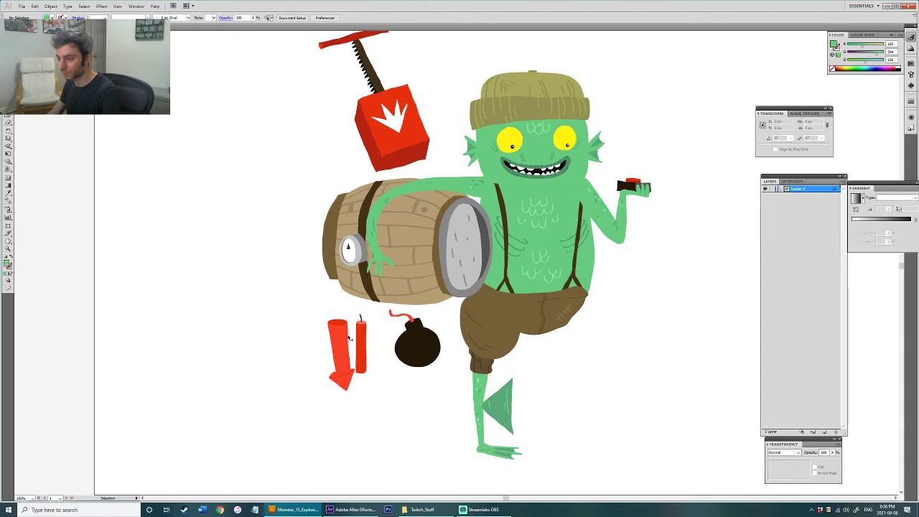
Step: Duplicate the single dynamite stick into a bundle of five, with the fifth raised and sent behind the others
mouse_move(362, 343)
left_mouse_down()
mouse_move(250, 354)
mouse_move(325, 316)
mouse_move(347, 327)
mouse_move(335, 332)
mouse_move(373, 332)
left_mouse_up()
scroll(270, 349, "up", 2)
left_click_drag(385, 261, 380, 261)
left_click(419, 297)
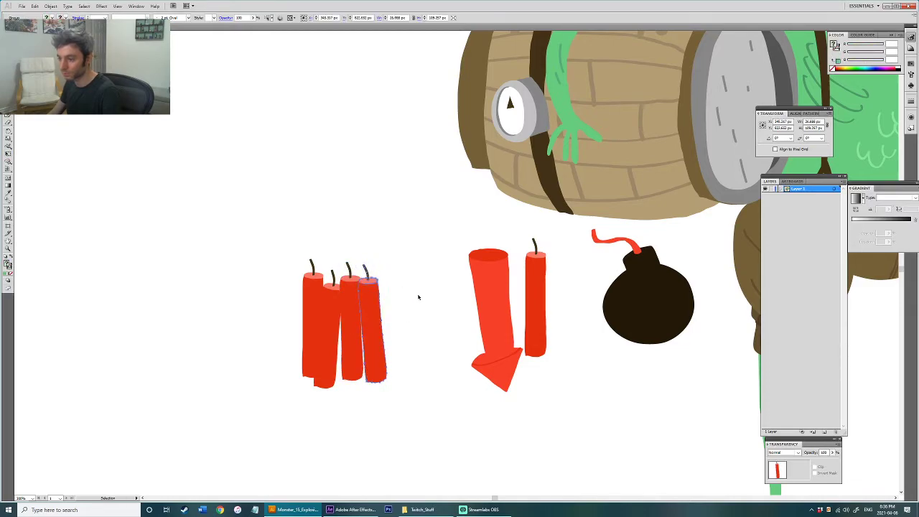
scroll(373, 318, "up", 1)
left_click_drag(374, 317, 355, 294)
key("ctrl+shift+[")
left_click_drag(356, 250, 352, 253)
key("ctrl+shift+a")
Step: Recolour the rear dynamite stick's body a darker red and its top face the regular stick red
left_click(350, 254)
double_click(8, 264)
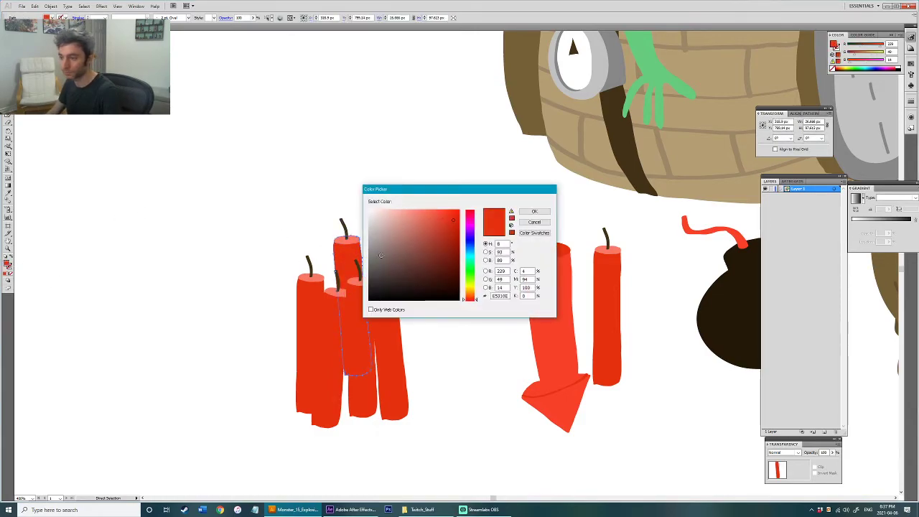
left_click(457, 224)
left_click(534, 211)
left_click(396, 254)
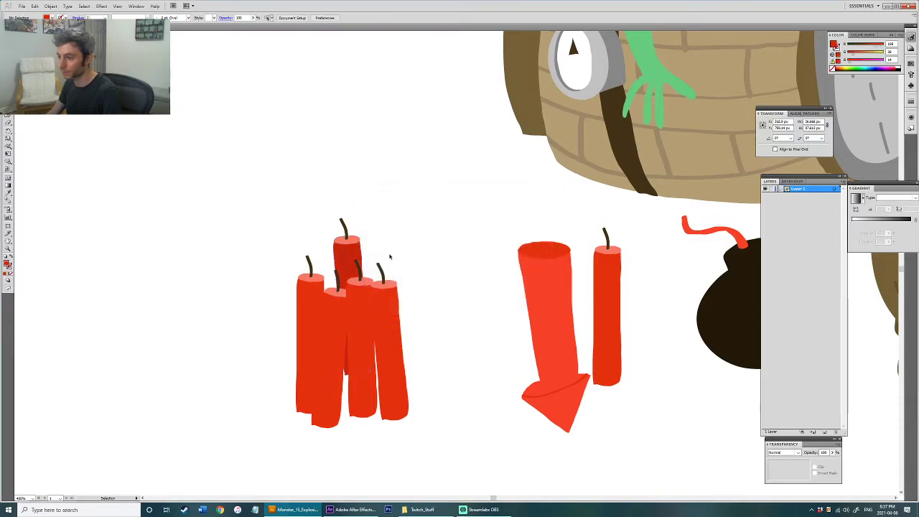
left_click(354, 243)
key("i")
left_click(365, 297)
key("v")
mouse_move(352, 259)
left_mouse_down()
mouse_move(349, 268)
mouse_move(347, 217)
left_mouse_up()
Step: Redraw the fuses of the four front sticks so they curve up and meet at the rear stick's fuse
scroll(331, 260, "up", 1)
key("a")
left_click(301, 270)
key("b")
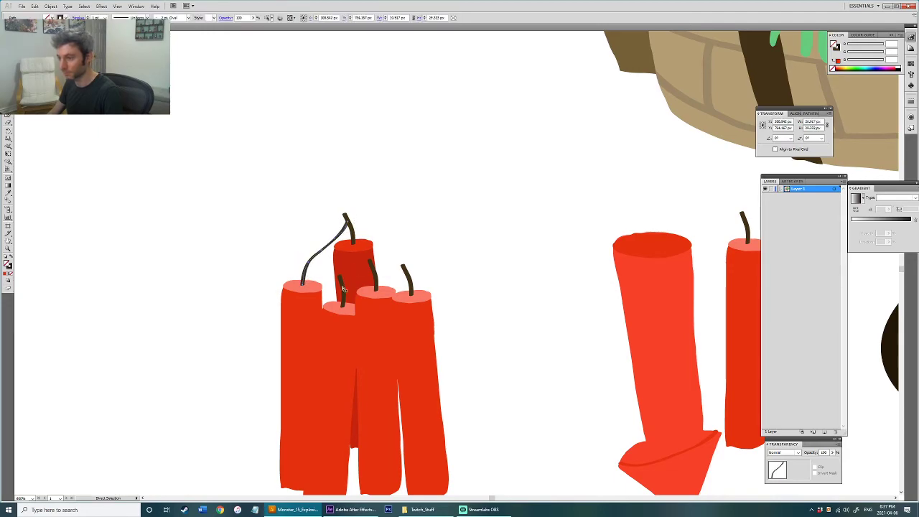
left_click_drag(344, 290, 347, 223)
left_click(372, 273, "ctrl")
left_click_drag(376, 284, 347, 223)
left_click_drag(408, 272, 348, 218)
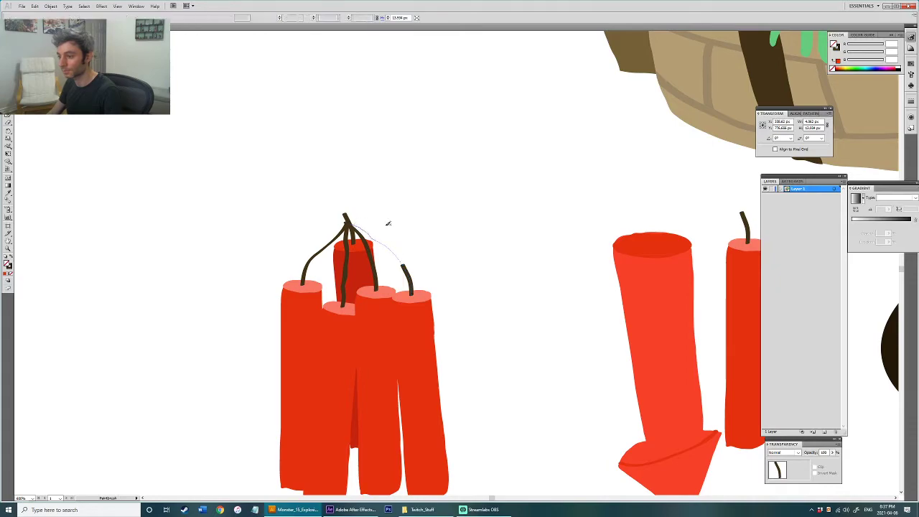
Step: Match the body and top face of the front stick below the rear one to the rear stick's darker colours
left_click(374, 330)
key("i")
left_click(352, 276)
left_click(413, 323, "ctrl")
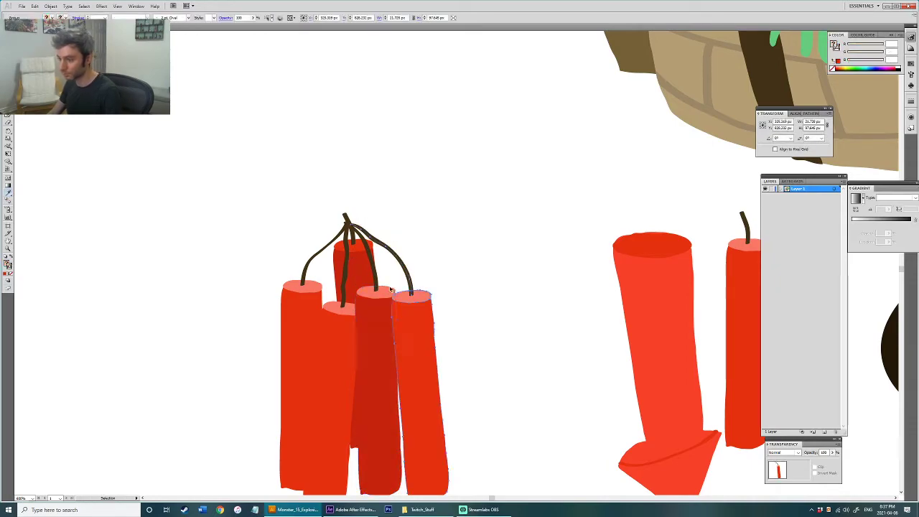
left_click(377, 298)
key("i")
left_click(351, 296)
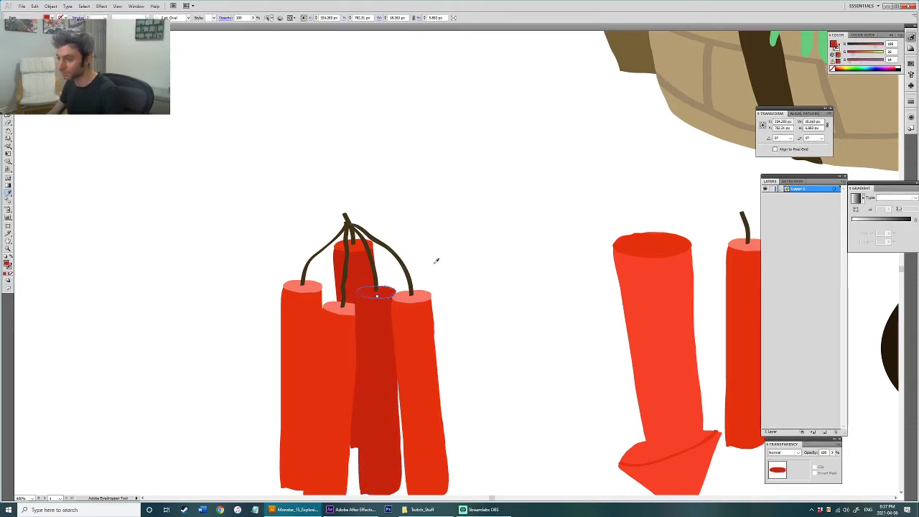
left_click(360, 246)
key("v")
left_click(454, 248)
left_click_drag(454, 265, 462, 212)
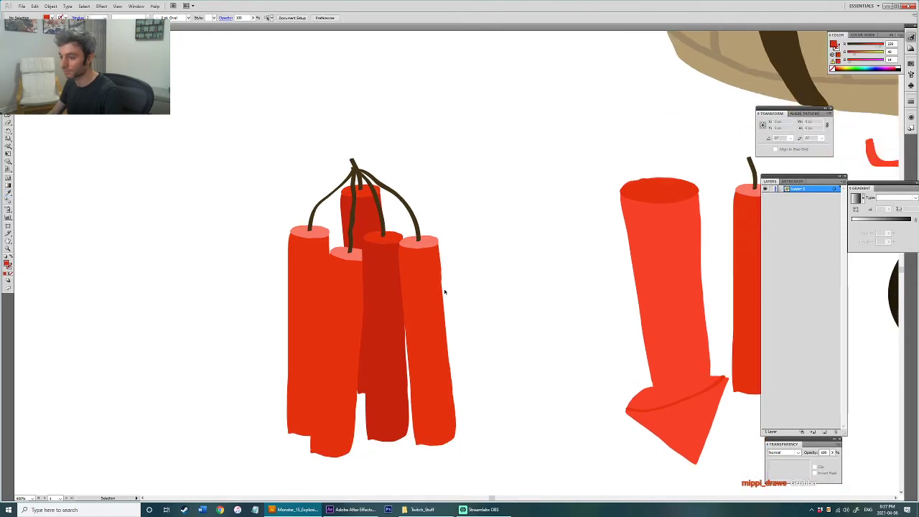
Step: Rotate the bundle's outermost stick beside the dark one slightly around its top
key("a")
left_click(417, 262)
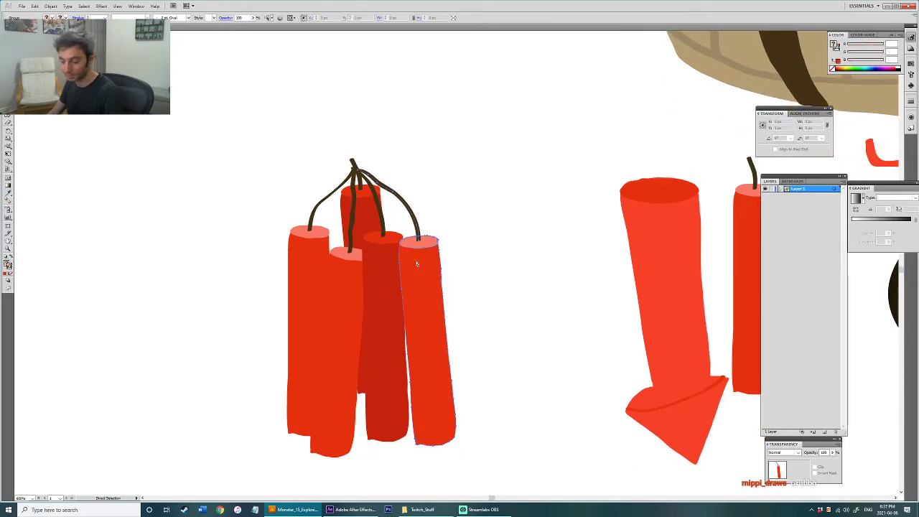
key("t")
left_click(419, 241)
key("ctrl+z")
key("v")
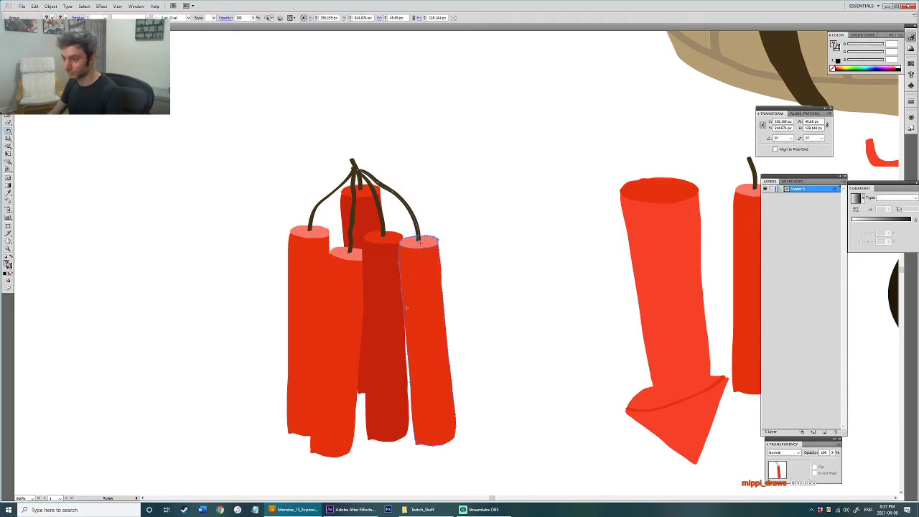
left_click(496, 195)
Step: Paint a knot where the fuses meet and several dark rope strands wrapped around the middle of the bundle
left_click(356, 165)
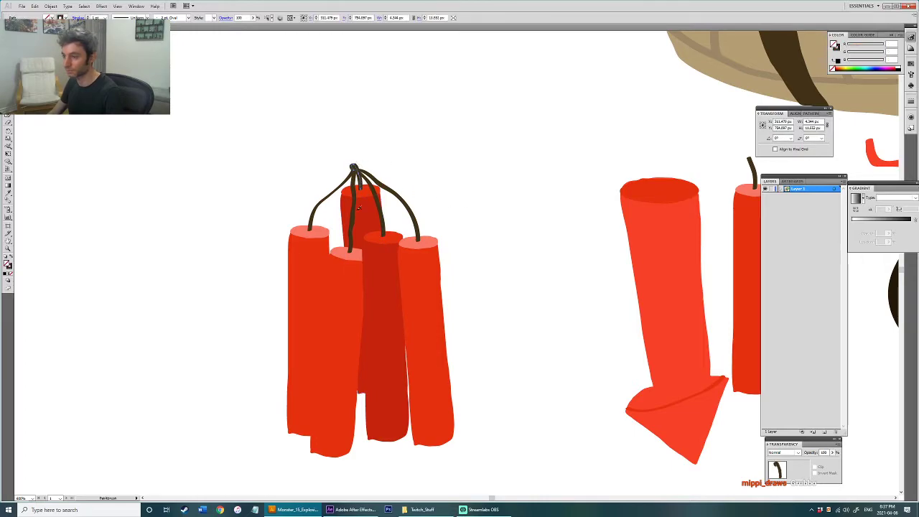
mouse_move(287, 306)
left_mouse_down()
mouse_move(388, 318)
mouse_move(449, 304)
mouse_move(373, 322)
left_mouse_up()
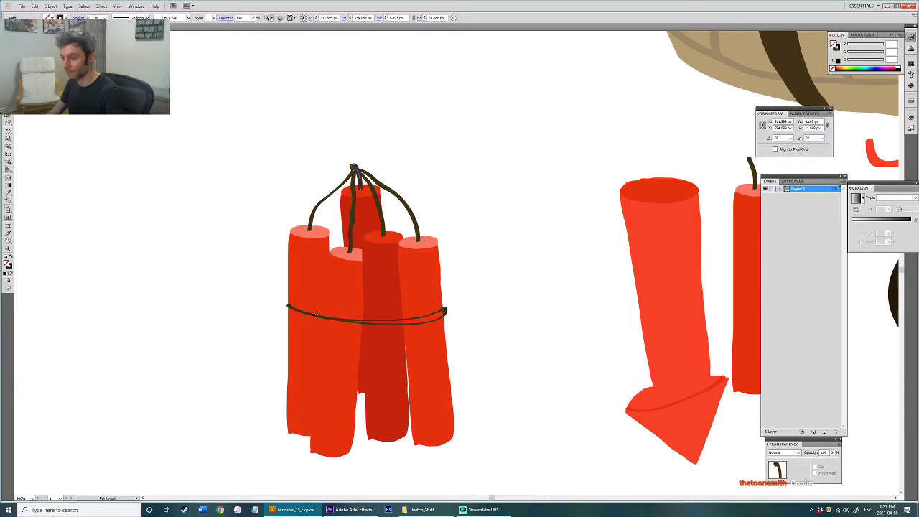
key("ctrl+shift+a")
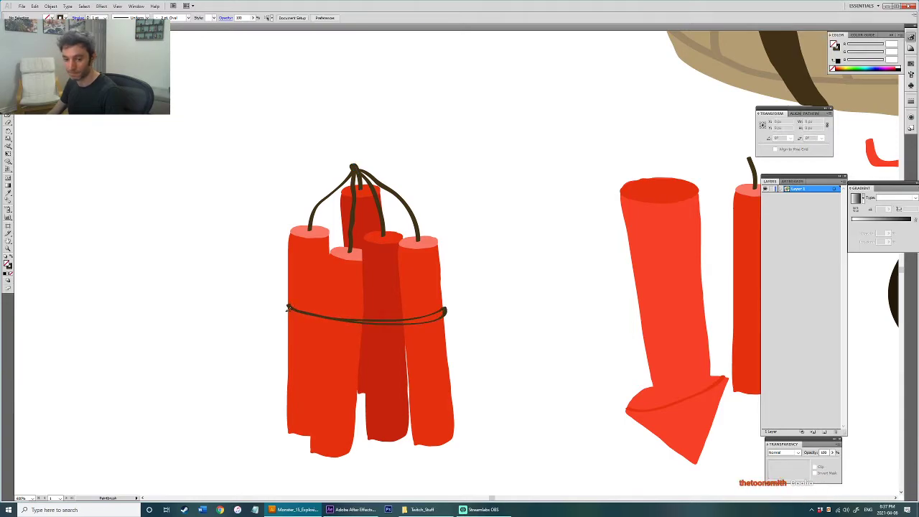
mouse_move(288, 317)
left_mouse_down()
mouse_move(316, 333)
mouse_move(374, 338)
mouse_move(417, 335)
mouse_move(448, 316)
mouse_move(445, 330)
mouse_move(401, 348)
mouse_move(302, 341)
mouse_move(289, 328)
mouse_move(320, 354)
mouse_move(442, 357)
left_mouse_up()
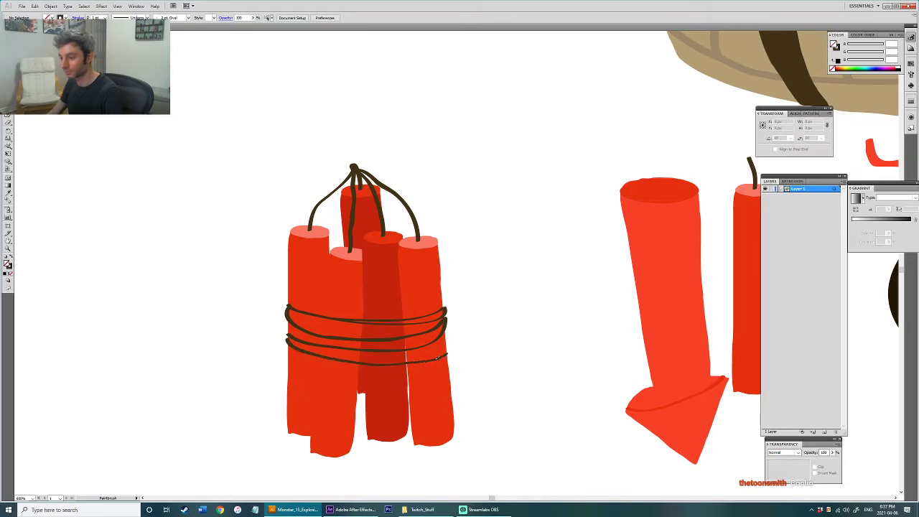
Step: Add a copy of a stick body to the bundle and recolour it with the rocket's brighter red
left_click_drag(324, 269, 344, 248)
key("ctrl+z")
key("a")
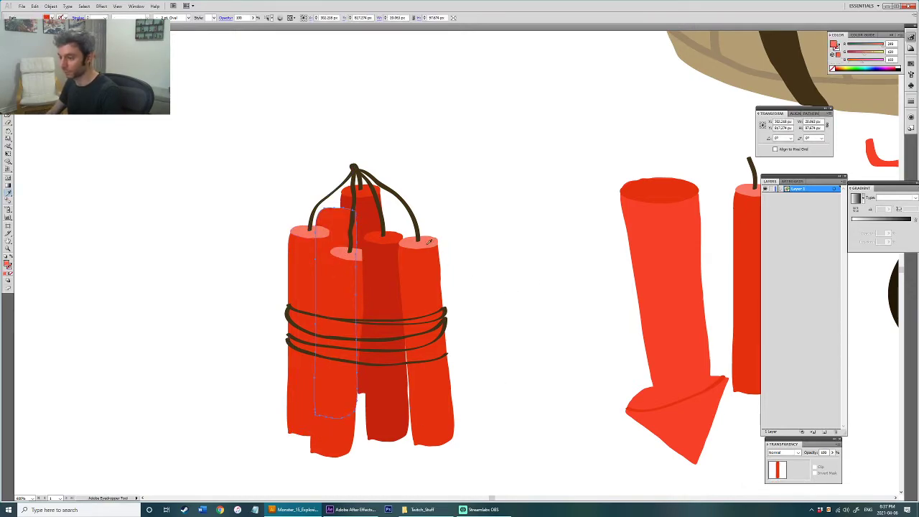
left_click(341, 221, "shift")
key("a")
left_click(503, 227)
left_click(339, 224)
key("i")
left_click(656, 288)
key("v")
left_click(495, 269)
left_click(343, 275)
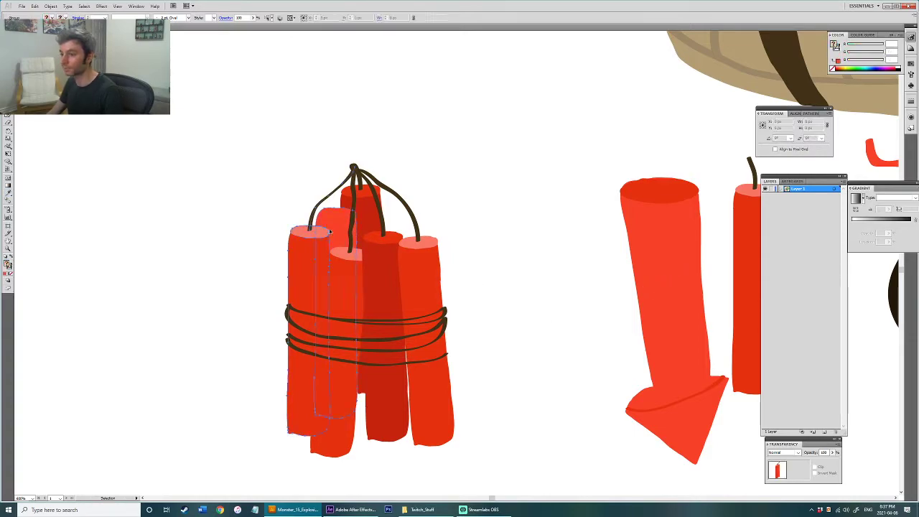
Step: Place the bright red stick body behind the other dynamite sticks in the stacking order
left_click(479, 202)
left_click(333, 229)
key("ctrl+x")
left_click(366, 216)
key("ctrl+f")
key("ctrl+[")
left_click(477, 266)
left_click(330, 220)
key("a")
key("v")
key("ctrl+shift+a")
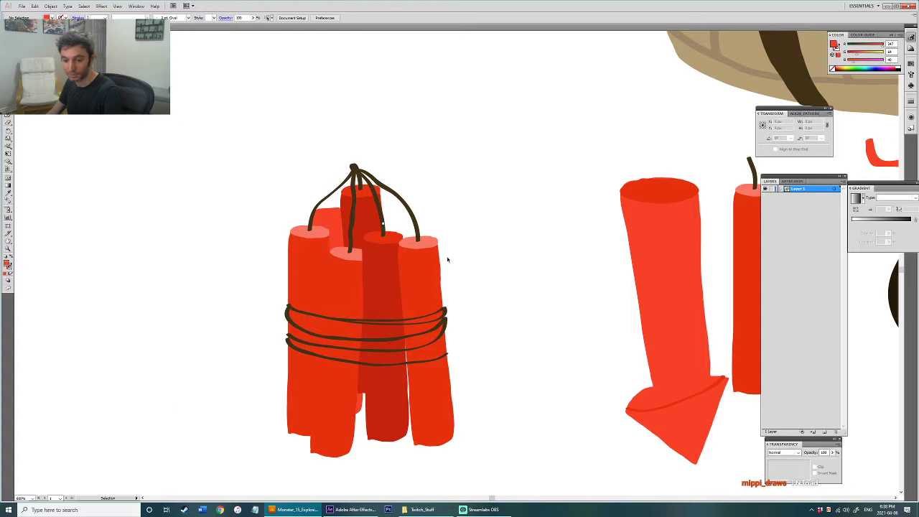
Step: Place a second bright red stick body behind the bundle on the opposite side of the rear stick
key("a")
left_click(395, 219)
key("e")
key("v")
left_click(489, 223)
scroll(487, 226, "down", 3)
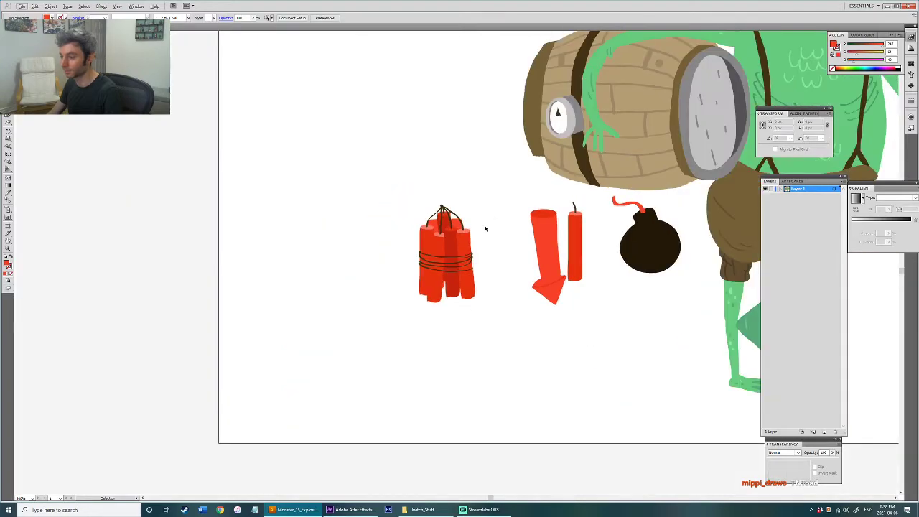
Step: Select all the sticks, fuses and rope strands of the dynamite bundle and group them
left_click_drag(486, 227, 312, 274)
left_click_drag(218, 228, 314, 372)
key("ctrl+shift+g")
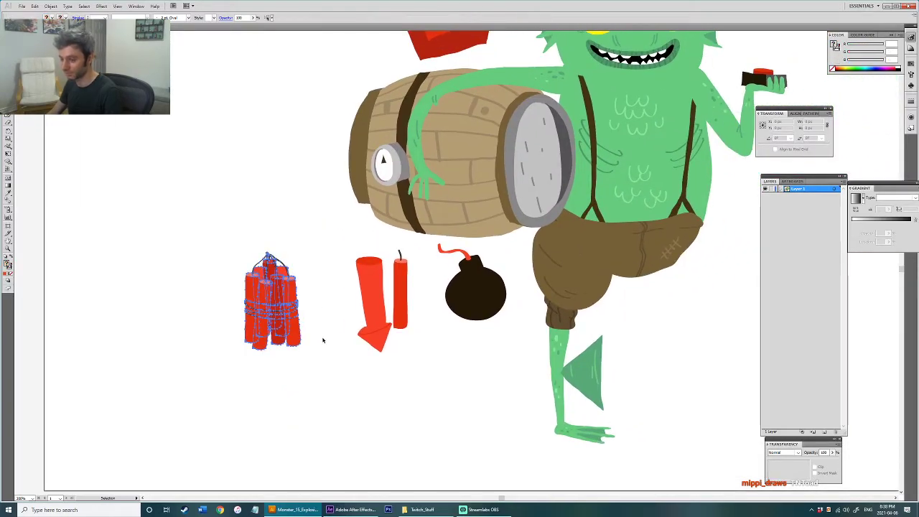
left_click(326, 339)
Step: Duplicate the barrel with its gauge into the empty space near the dynamite bundle
left_click_drag(325, 271, 282, 288)
left_click(343, 187)
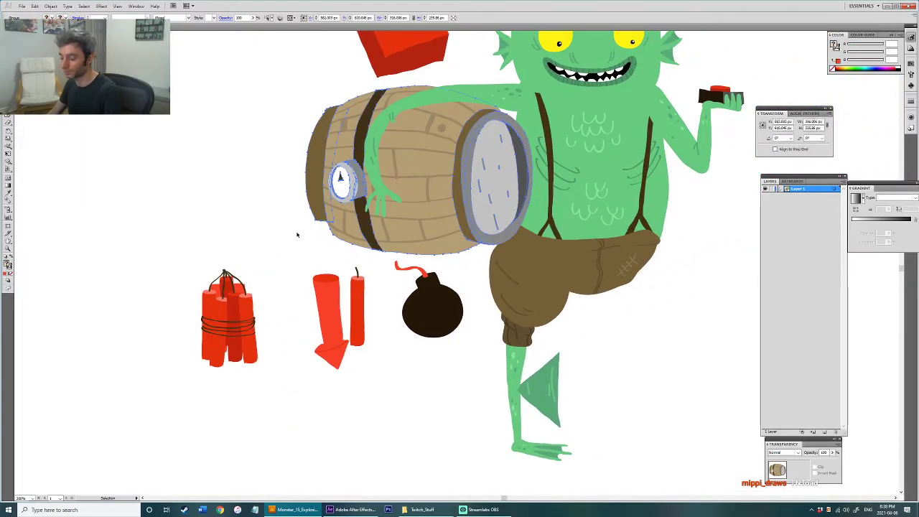
left_click_drag(271, 253, 144, 245)
key("ctrl+z")
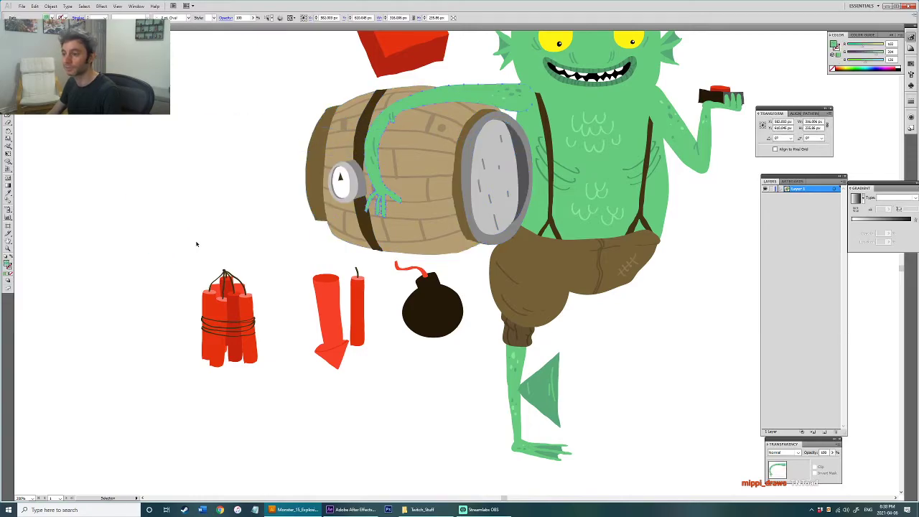
left_click(222, 232)
left_click_drag(339, 204, 344, 267)
key("a")
Step: Delete the duplicated barrel's parts so that only the round gauge is left
mouse_move(241, 135)
left_mouse_down()
mouse_move(504, 205)
mouse_move(448, 250)
mouse_move(388, 275)
left_mouse_up()
key("Delete")
key("Delete")
left_click_drag(373, 201, 341, 335)
key("Delete")
mouse_move(323, 294)
left_mouse_down()
mouse_move(393, 280)
mouse_move(332, 240)
mouse_move(355, 305)
mouse_move(435, 356)
left_mouse_up()
key("Delete")
key("Delete")
Step: Bring the copied gauge in front of the dynamite sticks, scale it down and fit it on the bundle's side
scroll(434, 356, "up", 1)
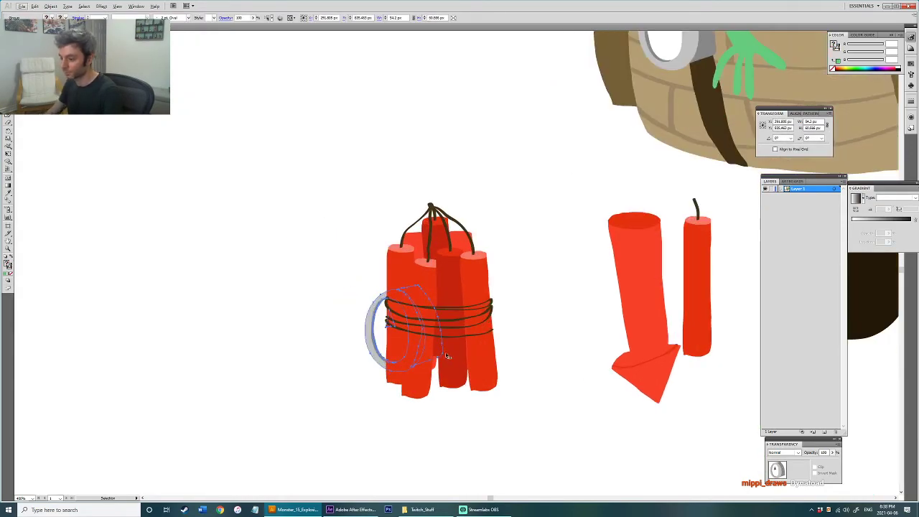
key("ctrl+x")
key("ctrl+f")
key("e")
left_click_drag(443, 286, 398, 301)
left_click_drag(460, 287, 473, 295)
left_click_drag(415, 283, 424, 272)
key("v")
key("ctrl+shift+a")
Step: Group the gauge with the dynamite bundle and move the group onto the monster's hip below the barrel
scroll(509, 292, "down", 2)
scroll(431, 280, "down", 2)
left_click_drag(267, 231, 388, 427)
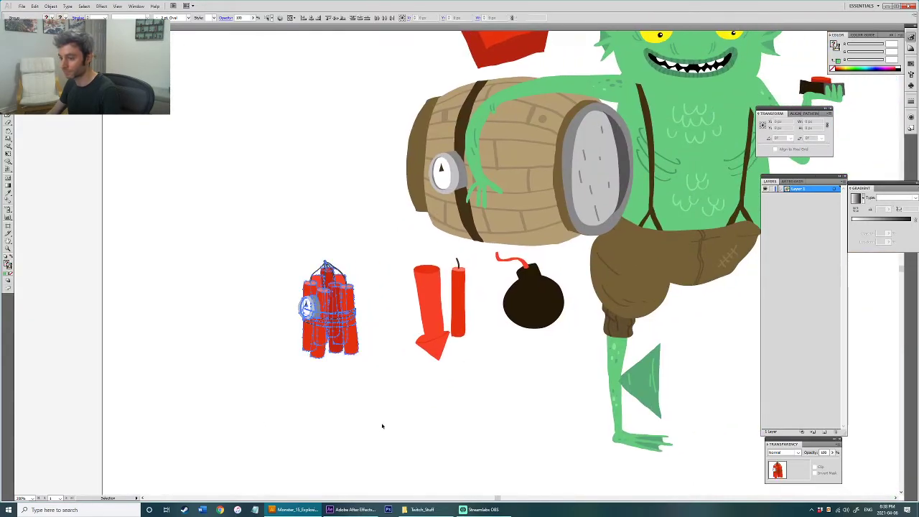
scroll(252, 370, "right", 3)
key("ctrl+g")
left_click_drag(224, 335, 498, 300)
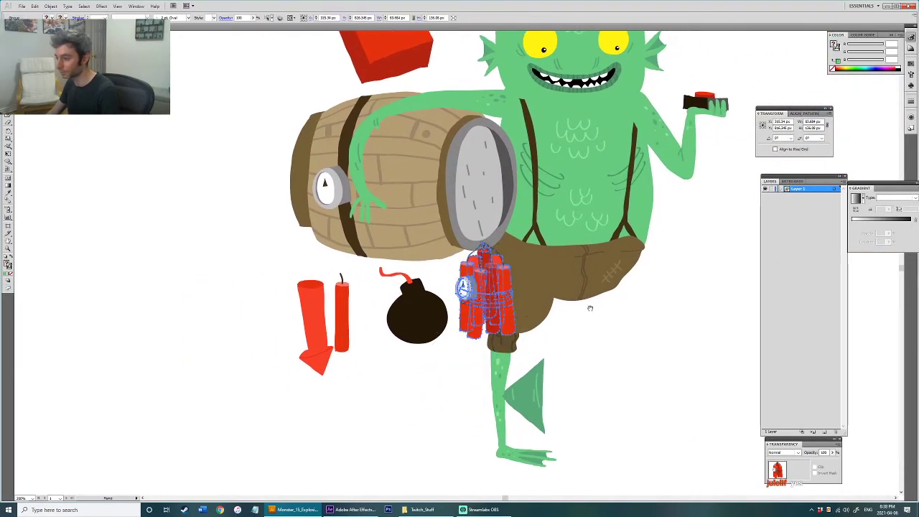
Step: Tilt and nudge the dynamite bundle so it hangs at the monster's hip with its top tucked behind the barrel
left_click_drag(589, 308, 522, 326)
left_click(522, 328)
left_click_drag(433, 316, 433, 305)
key("e")
left_click_drag(558, 322, 557, 335)
left_click_drag(424, 309, 421, 302)
key("v")
left_click(276, 346)
left_click(350, 345)
left_click(355, 374)
left_click(243, 329)
key("ctrl+minus")
left_click_drag(405, 341, 340, 383)
left_click(480, 401)
Step: Pick up the dark fill of the handheld detonator's body as the active colour
key("a")
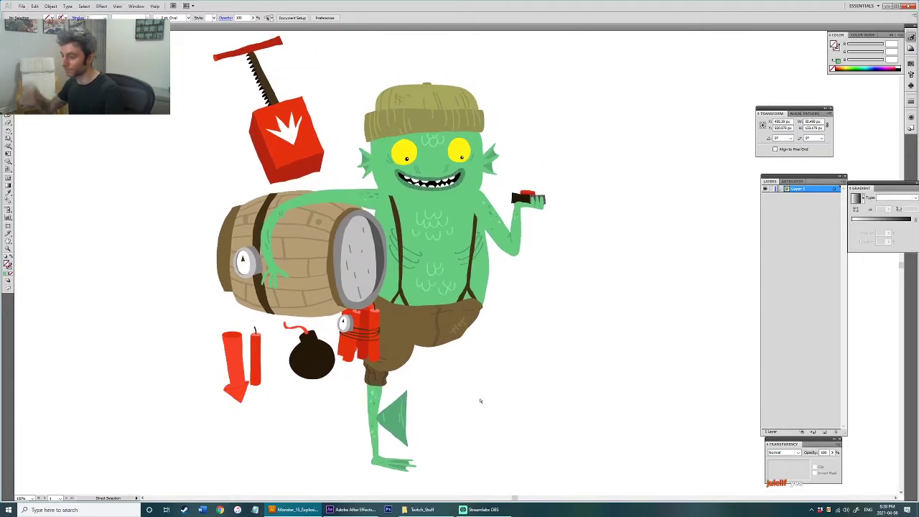
key("v")
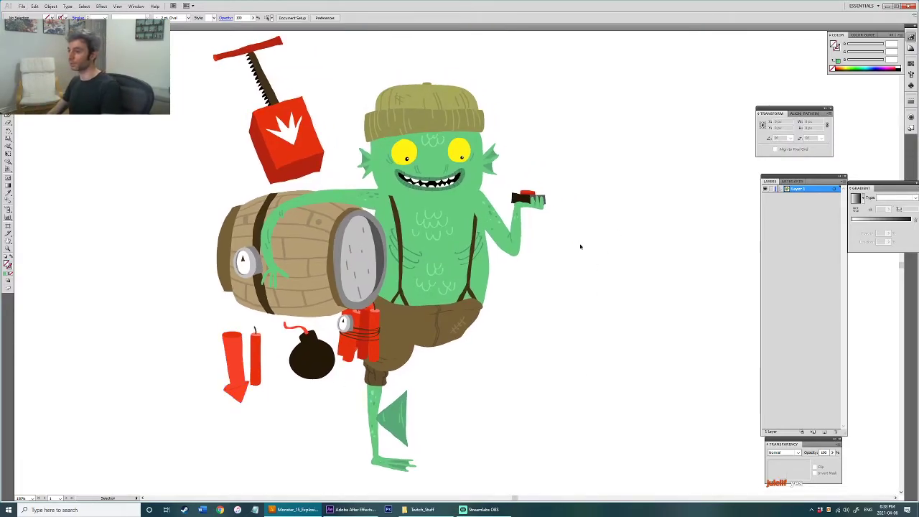
scroll(567, 230, "down", 1)
left_click_drag(560, 230, 535, 260)
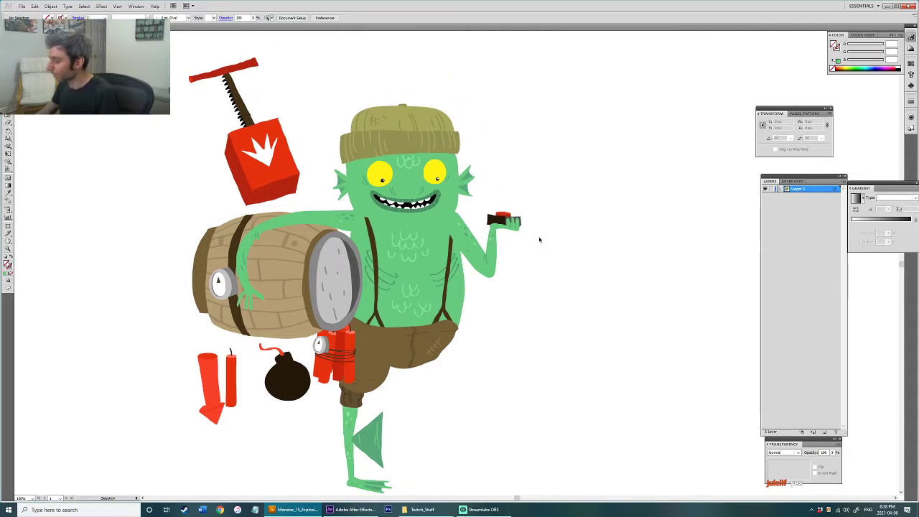
left_click_drag(538, 244, 480, 207)
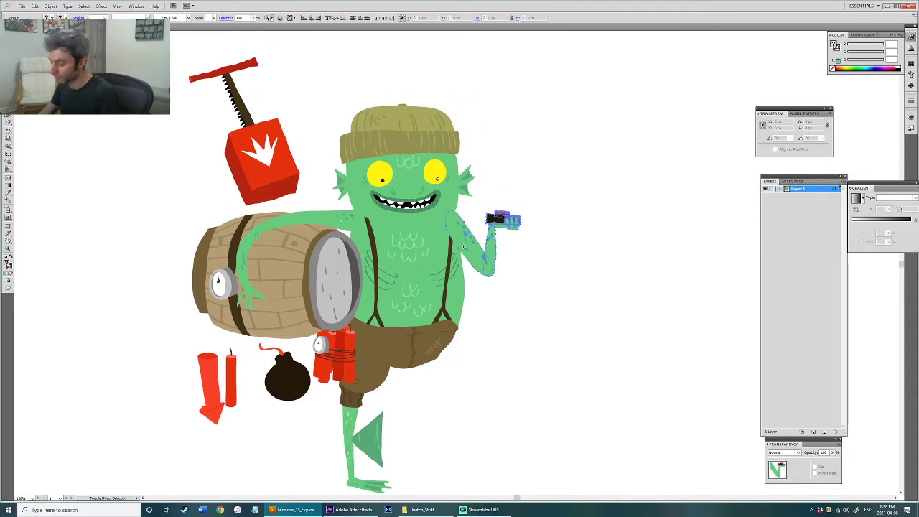
left_click(525, 258)
left_click(497, 221)
left_click(510, 260)
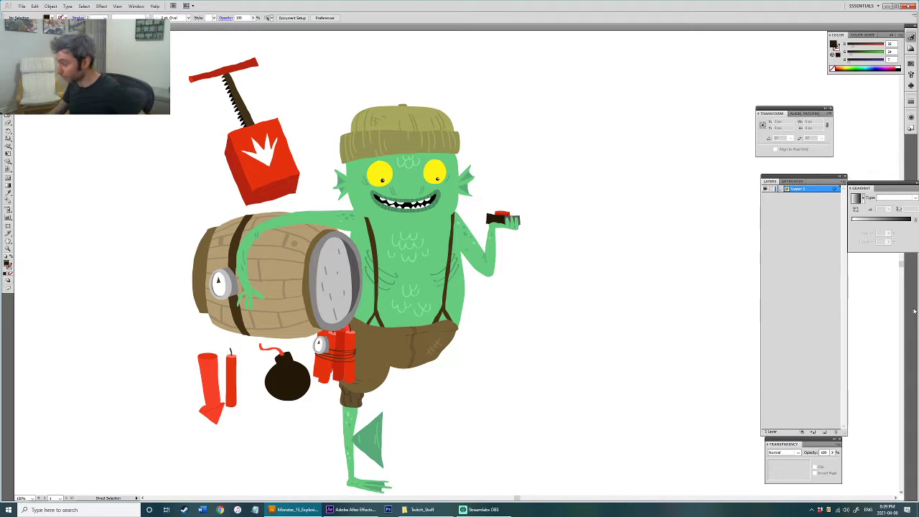
Step: Paint a short dark cable plug sticking out of the handheld detonator's outer end
key("b")
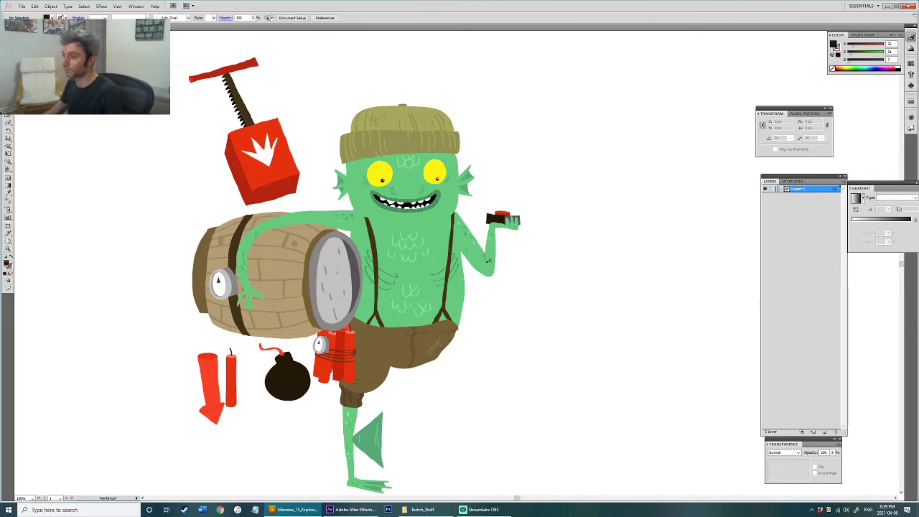
scroll(534, 247, "up", 5)
mouse_move(488, 262)
left_mouse_down()
mouse_move(511, 255)
mouse_move(505, 247)
mouse_move(535, 252)
mouse_move(502, 259)
left_mouse_up()
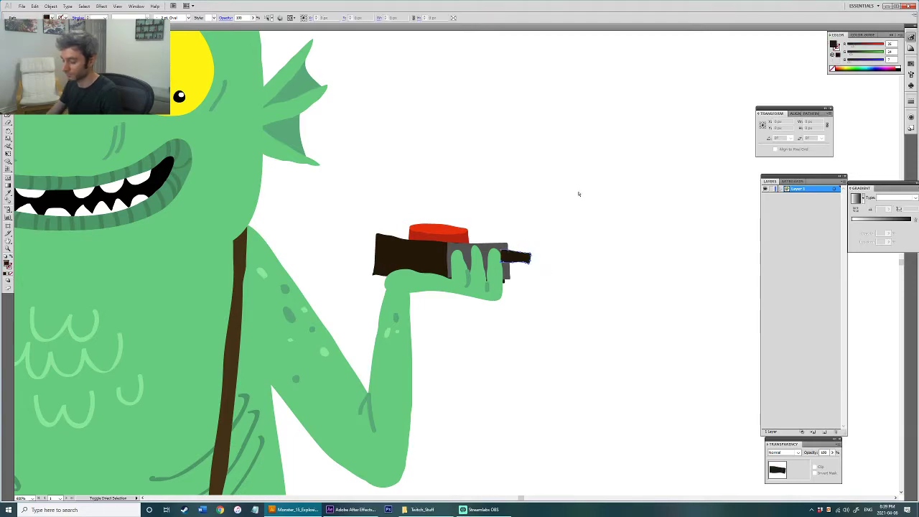
scroll(536, 263, "down", 3)
scroll(490, 319, "down", 2)
left_click_drag(490, 319, 495, 276)
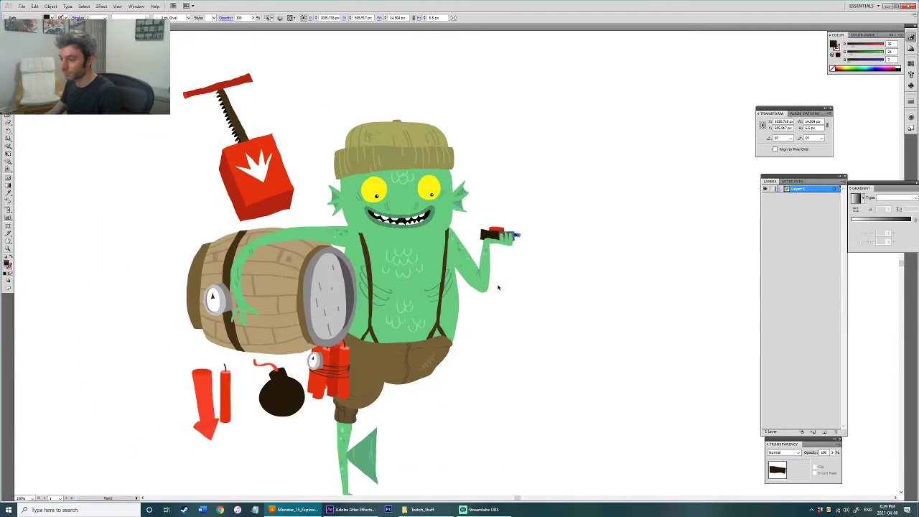
left_click(516, 289)
Step: Draw a coiled cord looping from the detonator's plug down below the trousers and up to the barrel's rim
key("n")
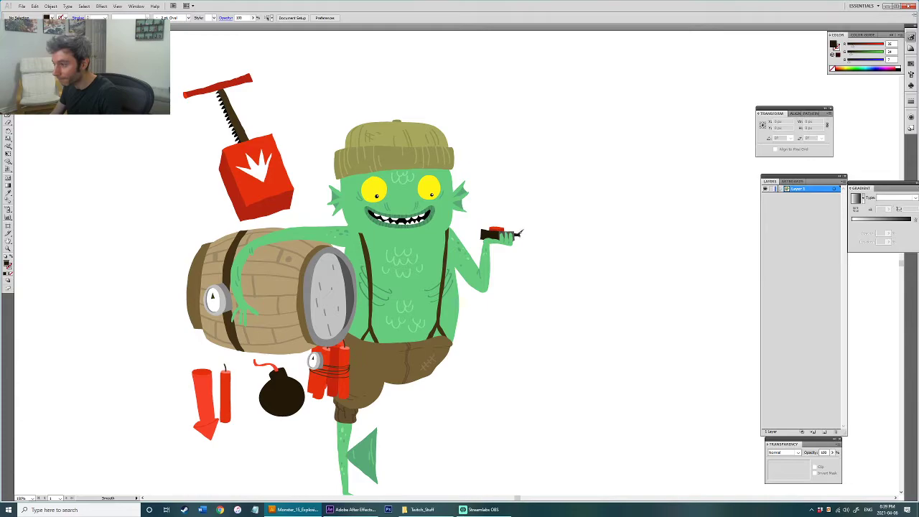
mouse_move(519, 245)
left_mouse_down()
mouse_move(512, 308)
mouse_move(488, 325)
mouse_move(489, 350)
mouse_move(467, 380)
mouse_move(414, 391)
left_mouse_up()
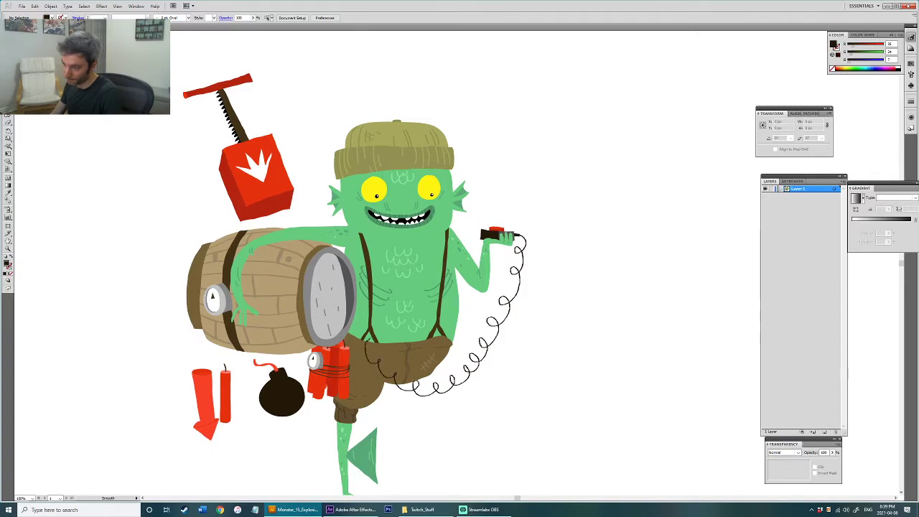
left_click_drag(370, 338, 371, 337)
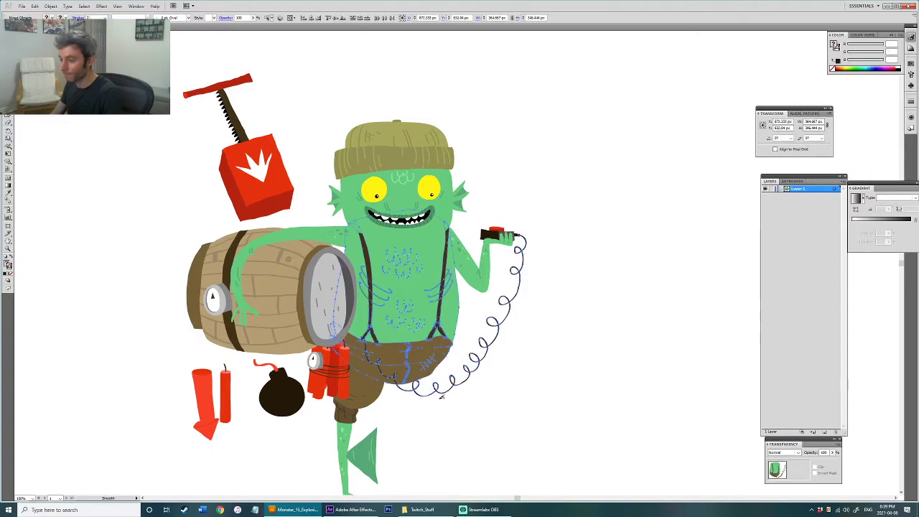
left_click_drag(366, 348, 359, 302)
Step: Select the coiled cord and make its stroke slightly thicker
key("a")
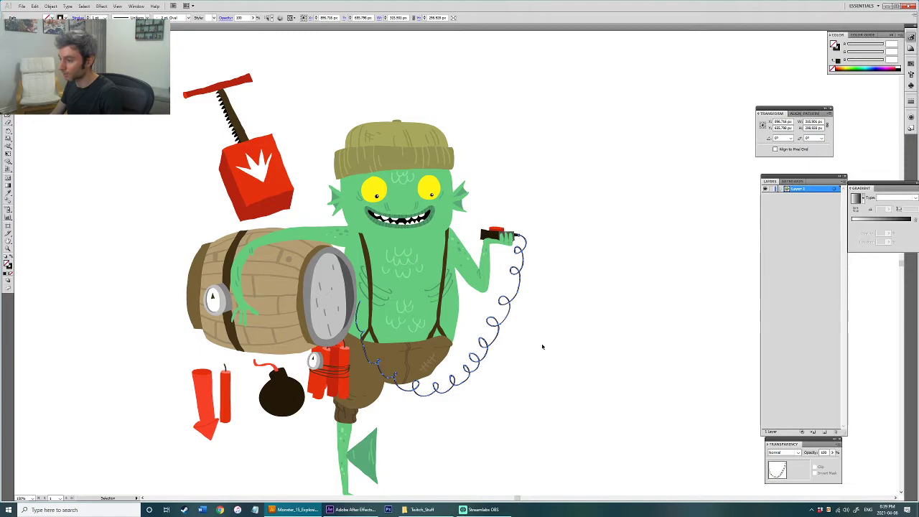
left_click(542, 343)
key("v")
left_click(519, 285)
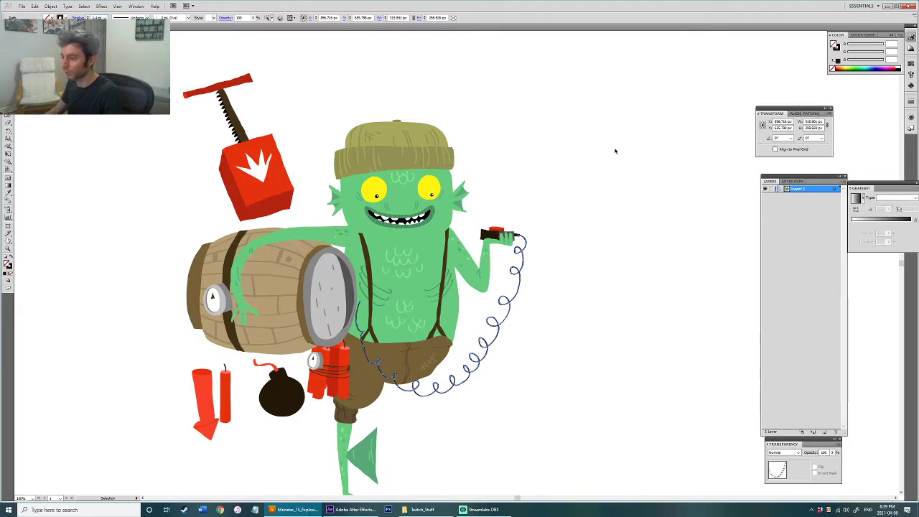
left_click(608, 227)
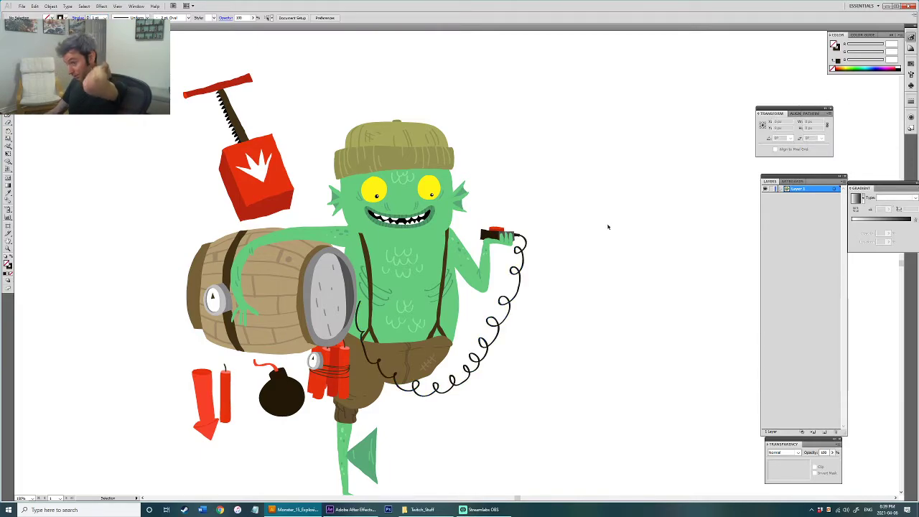
Step: Try placing the red plunger box behind the monster's shoulder, and undo the placement
left_click_drag(188, 70, 273, 140)
left_click_drag(247, 155, 314, 205)
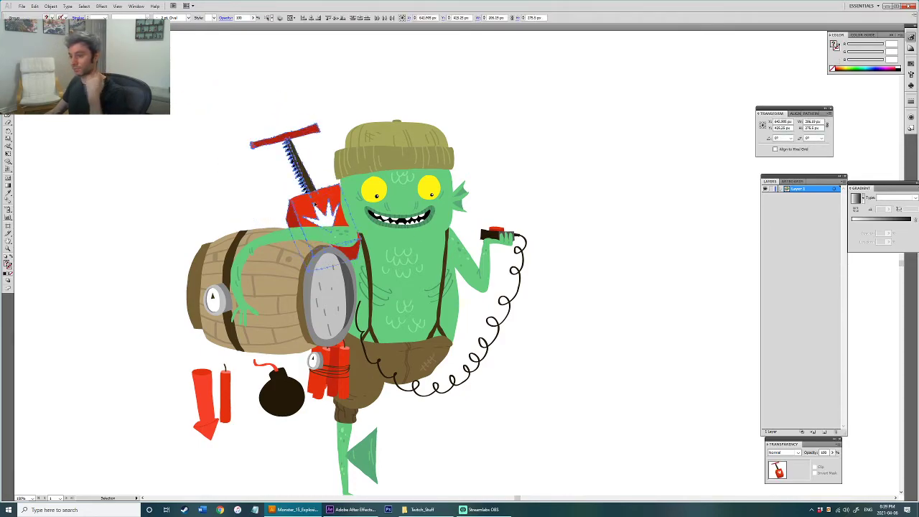
left_click(211, 166)
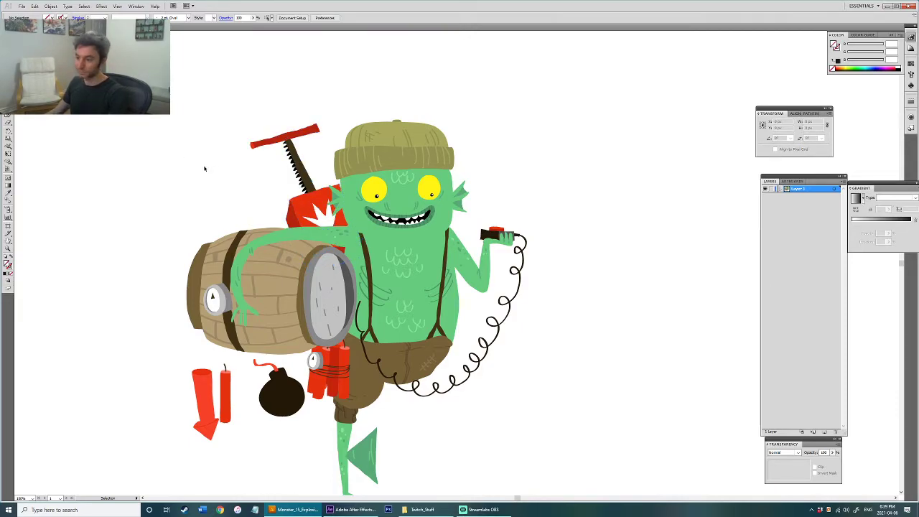
key("ctrl+z")
key("ctrl+z")
key("ctrl+z")
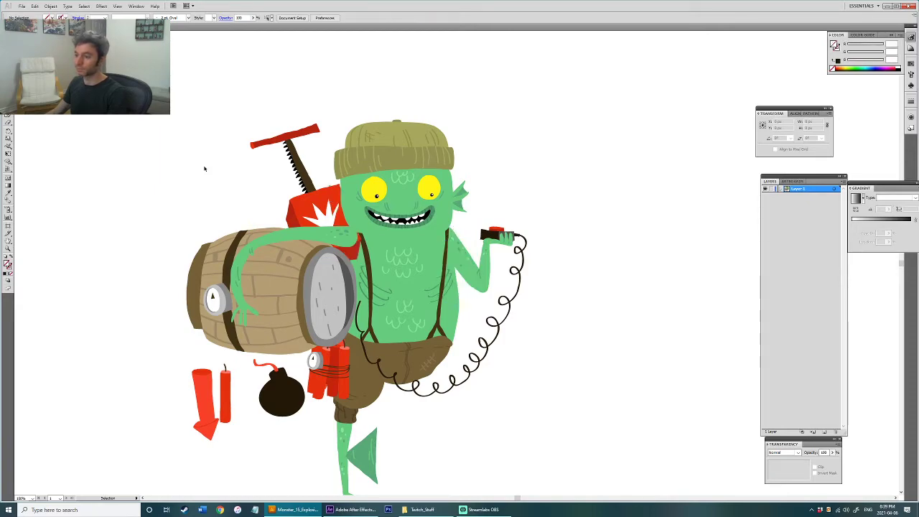
key("ctrl+z")
key("ctrl+z")
left_click(180, 163)
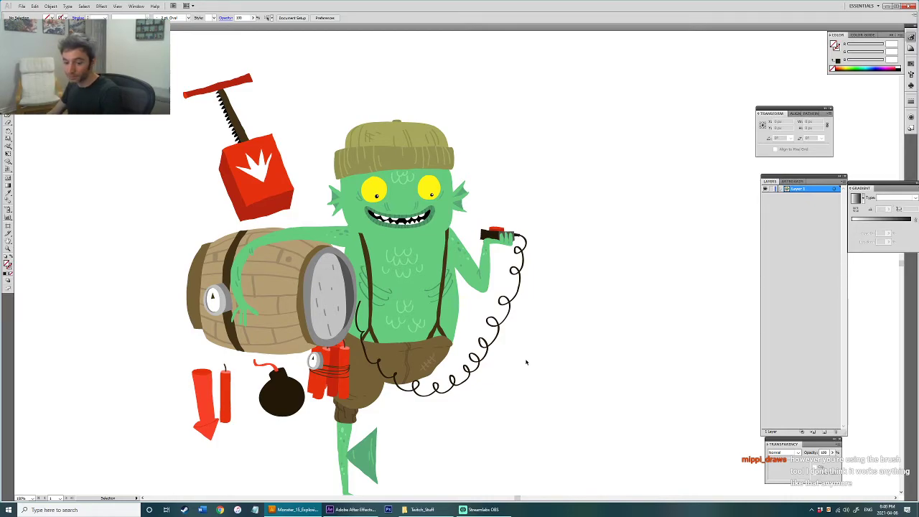
Step: Send the coiled cord to the back so it runs behind the monster's body
left_click_drag(543, 361, 564, 343)
left_click_drag(554, 344, 495, 316)
key("ctrl+shift+[")
left_click(706, 423)
Step: Add 27 new empty layers above the artwork layer
mouse_move(604, 251)
left_mouse_down()
mouse_move(653, 227)
mouse_move(614, 236)
left_mouse_up()
scroll(556, 252, "down", 1)
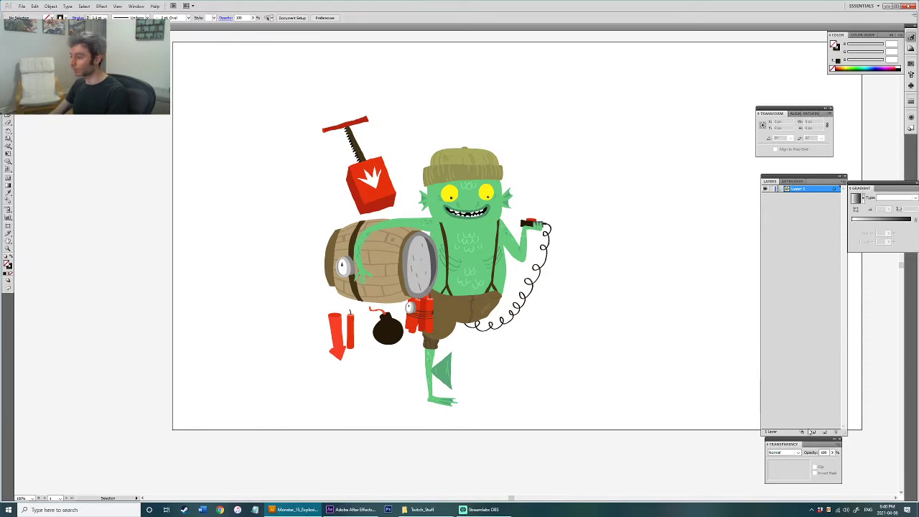
left_click(824, 433)
left_click(825, 434)
left_click(825, 433)
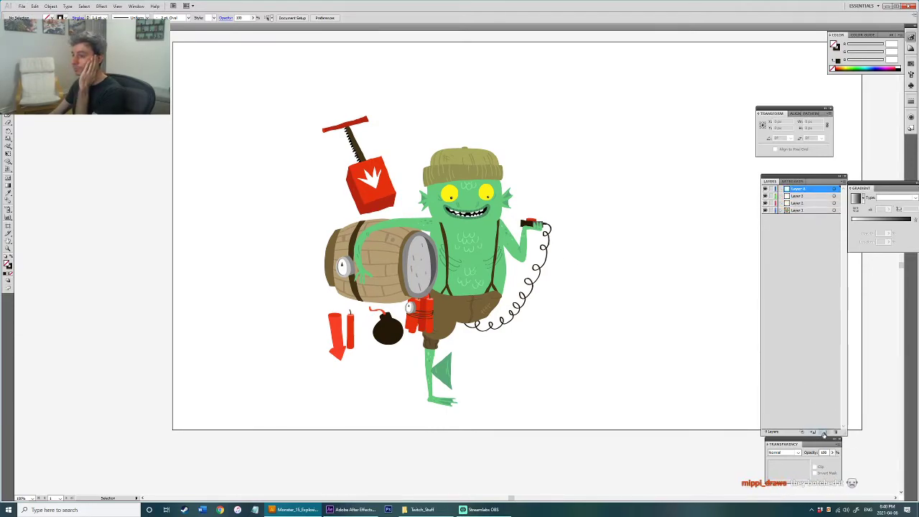
left_click(824, 434)
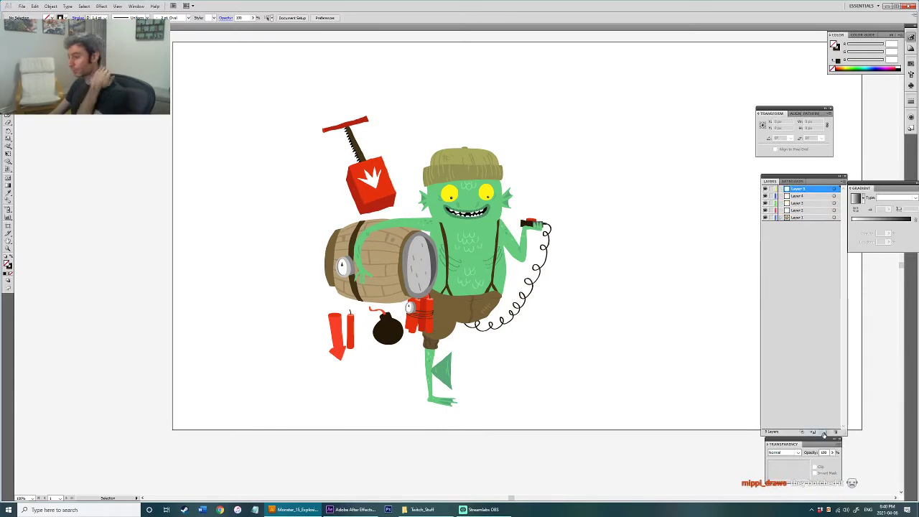
left_click(825, 433)
left_click(825, 433)
left_click(825, 433)
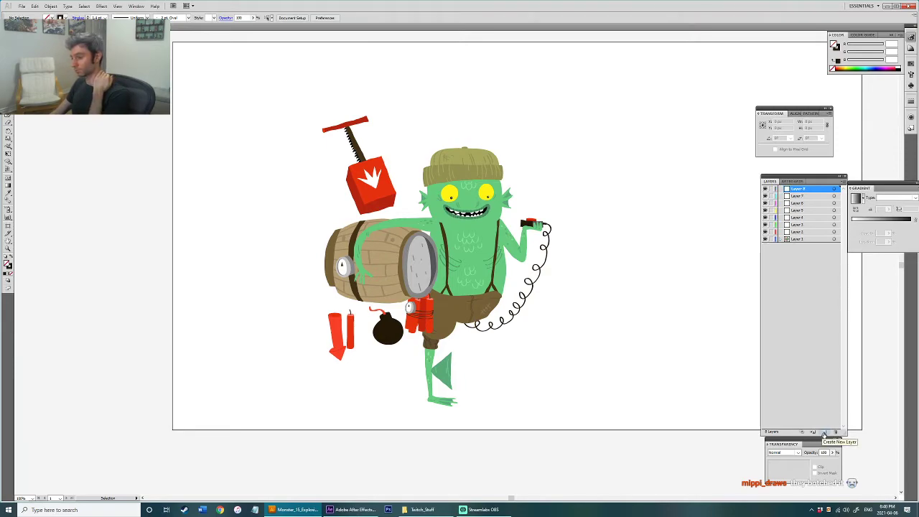
left_click(824, 433)
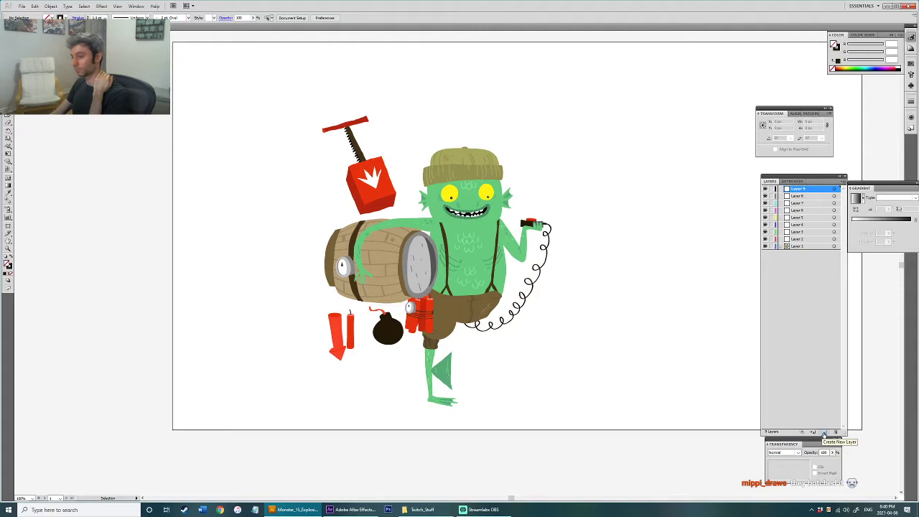
left_click(824, 433)
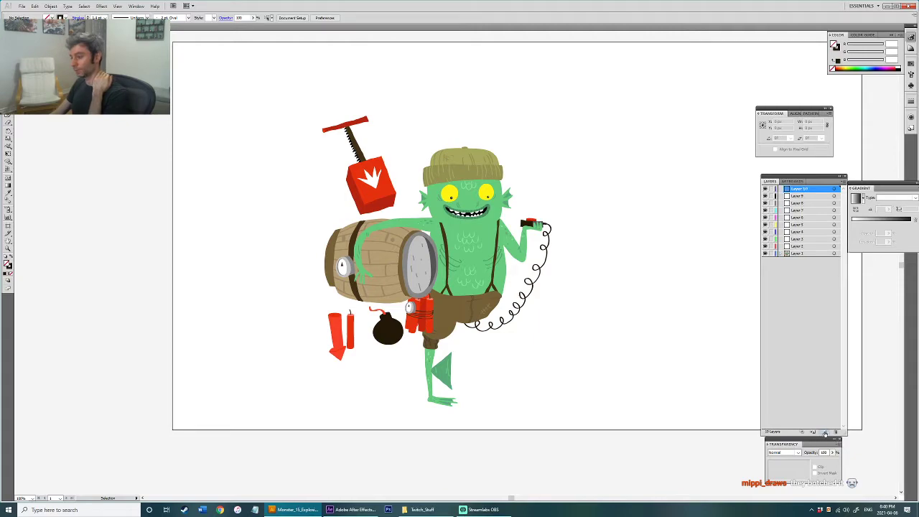
left_click(825, 433)
left_click(825, 433)
left_click(825, 433)
left_click(825, 433)
left_click(825, 433)
left_click(824, 433)
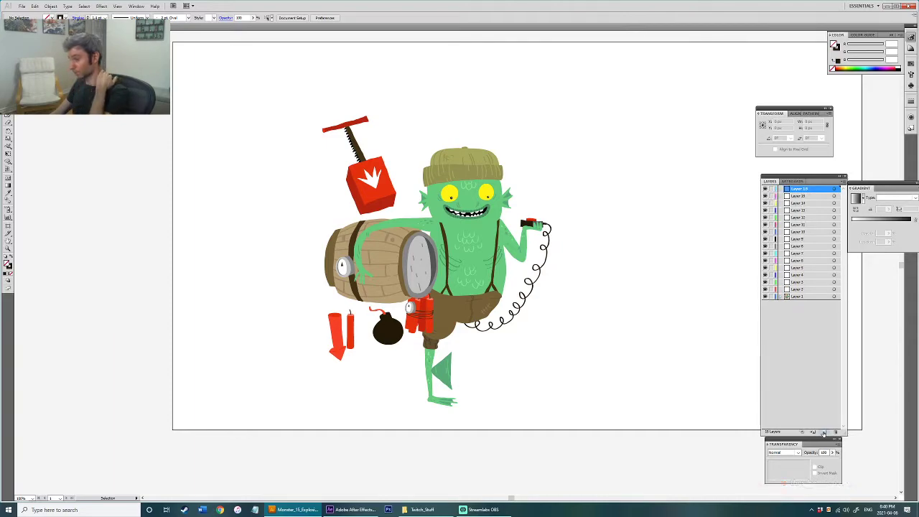
left_click(825, 433)
left_click(824, 433)
left_click(824, 433)
left_click(824, 433)
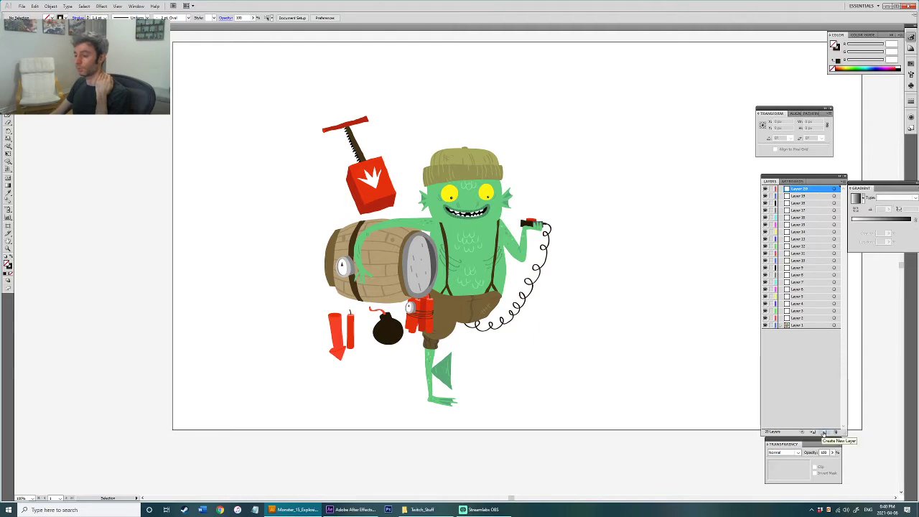
left_click(825, 433)
left_click(825, 433)
left_click(824, 433)
left_click(825, 433)
left_click(825, 433)
left_click(825, 433)
left_click(825, 433)
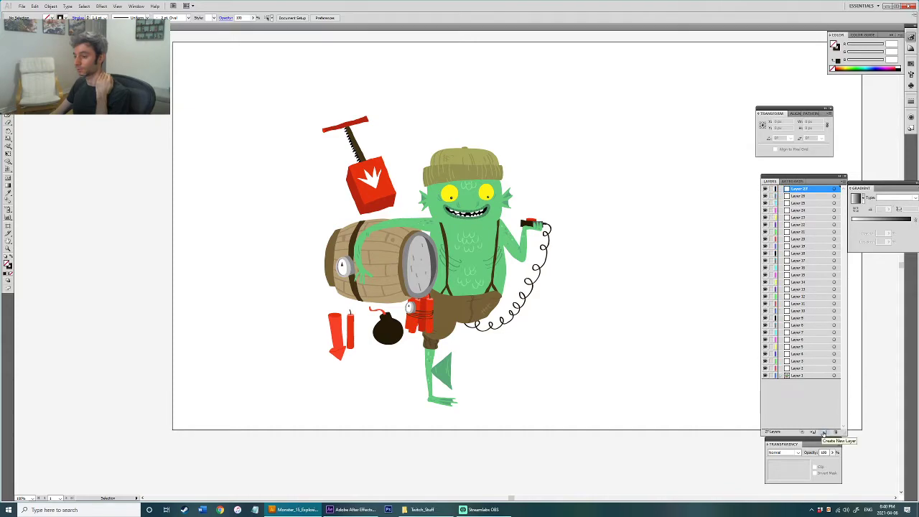
left_click(825, 433)
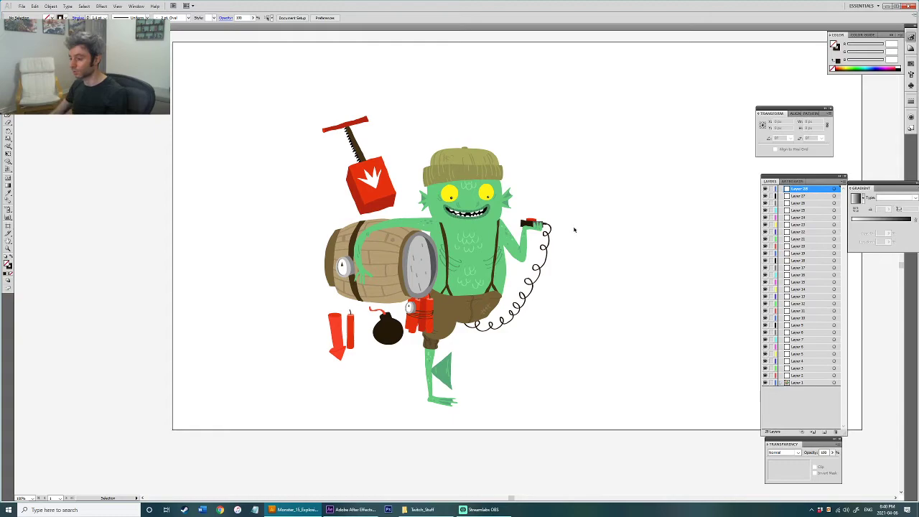
Step: Rename the three topmost layers, from the top down, as hat, L pupil and R pupil
scroll(489, 163, "up", 4)
left_click_drag(487, 176, 536, 216)
key("v")
double_click(802, 189)
type("hat")
key("Return")
double_click(805, 196)
type("L pupil")
key("Return")
double_click(799, 203)
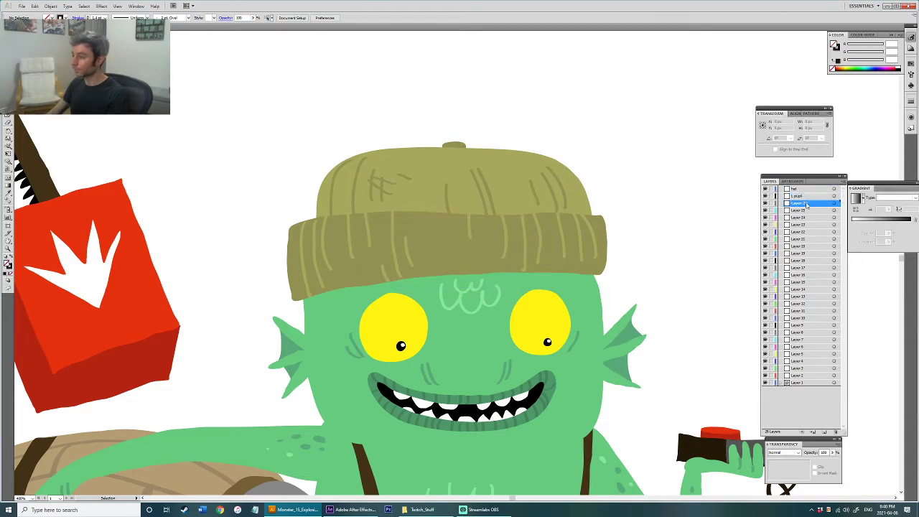
type("r pupil")
key("Return")
Step: Rename the next two layers below R pupil as mouth and head
double_click(799, 211)
type("mouth")
key("Return")
double_click(805, 218)
type("head")
key("Return")
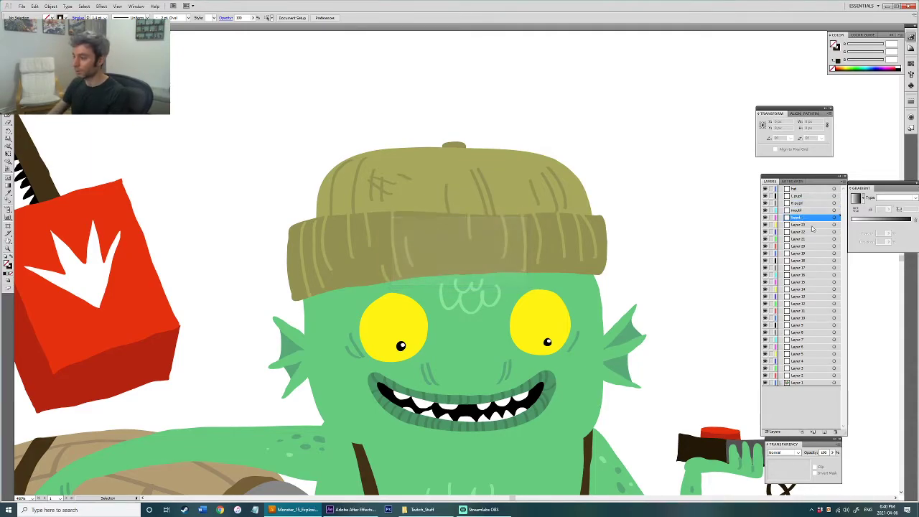
double_click(807, 218)
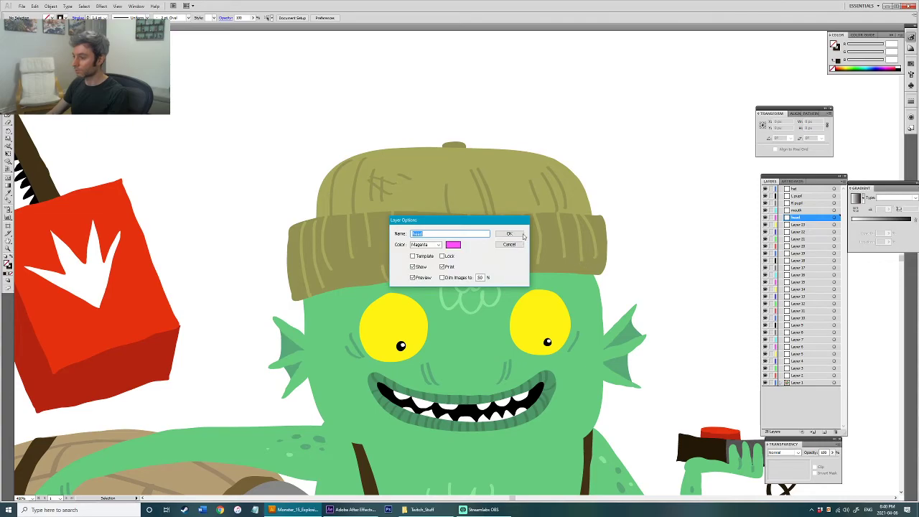
left_click(519, 234)
Step: Rename the two layers below head as L ear and R ear
double_click(807, 227)
type("L ear")
key("Return")
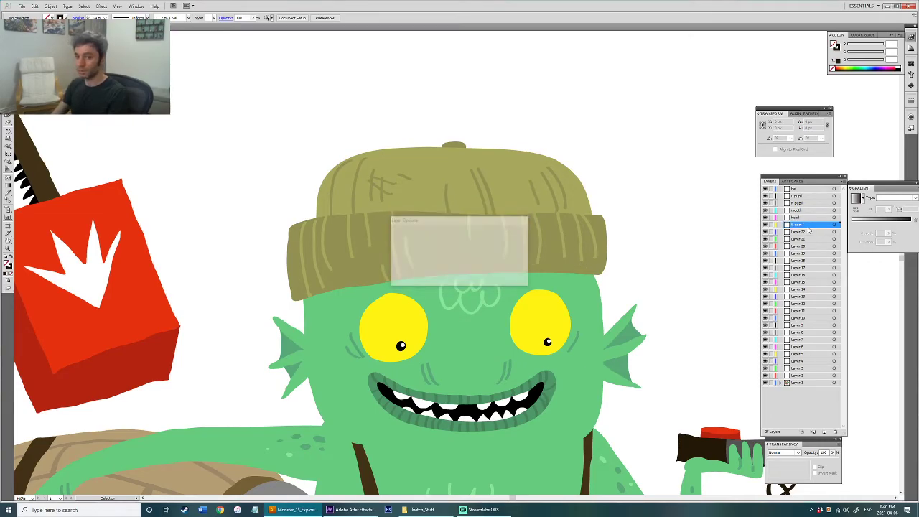
double_click(804, 234)
type("R ear")
key("Return")
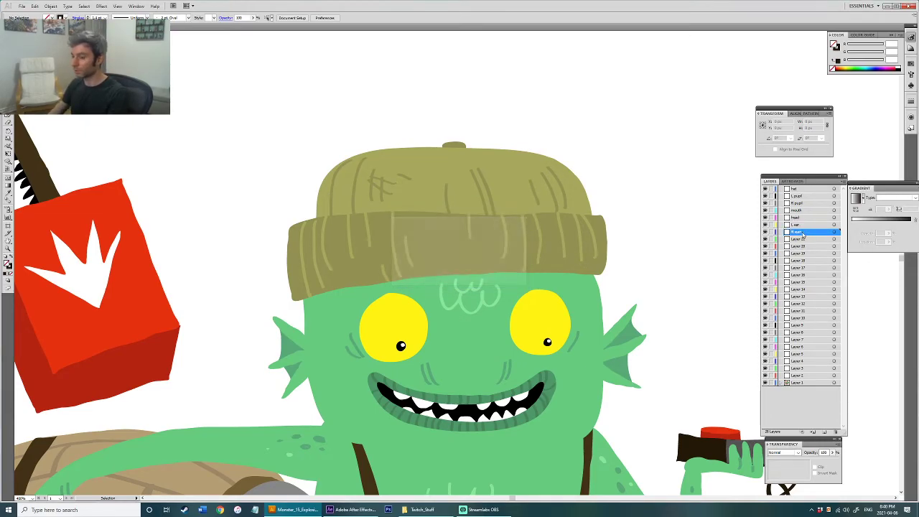
Step: Rename the two layers below R ear as L arm and barrel
left_click_drag(539, 314, 524, 150)
scroll(518, 190, "down", 1)
scroll(517, 179, "down", 1)
left_click_drag(517, 184, 448, 228)
double_click(803, 239)
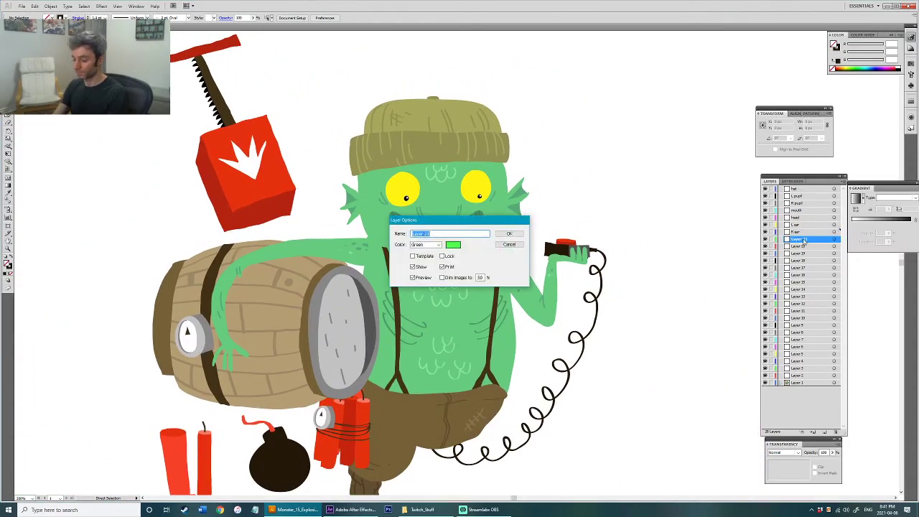
key("Return")
double_click(800, 247)
type("barrel")
key("Return")
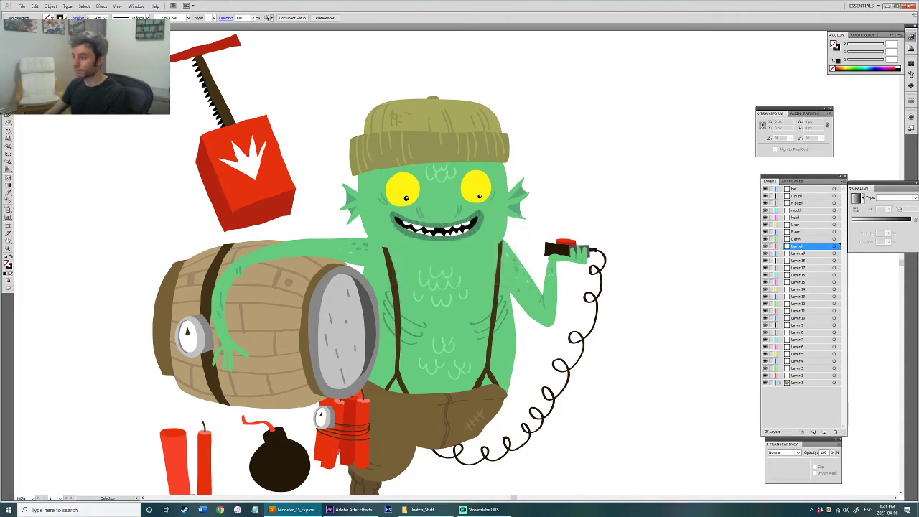
double_click(798, 247)
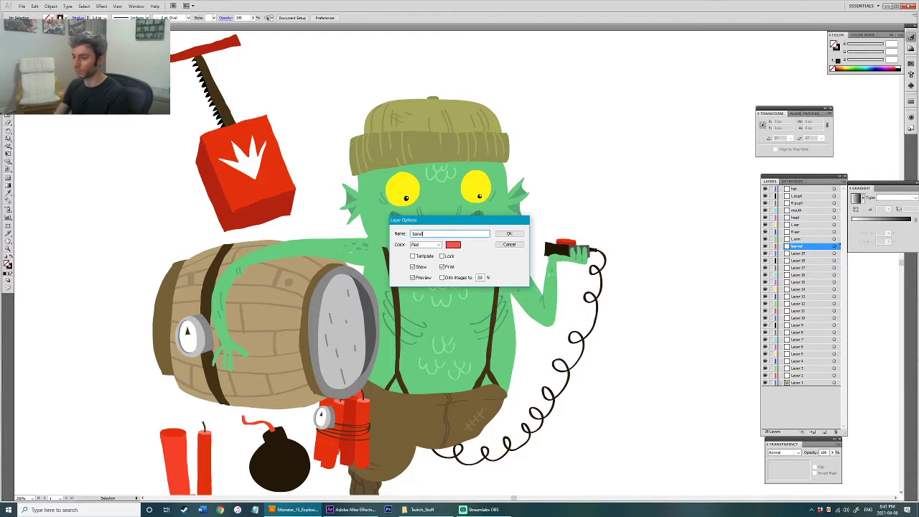
key("Return")
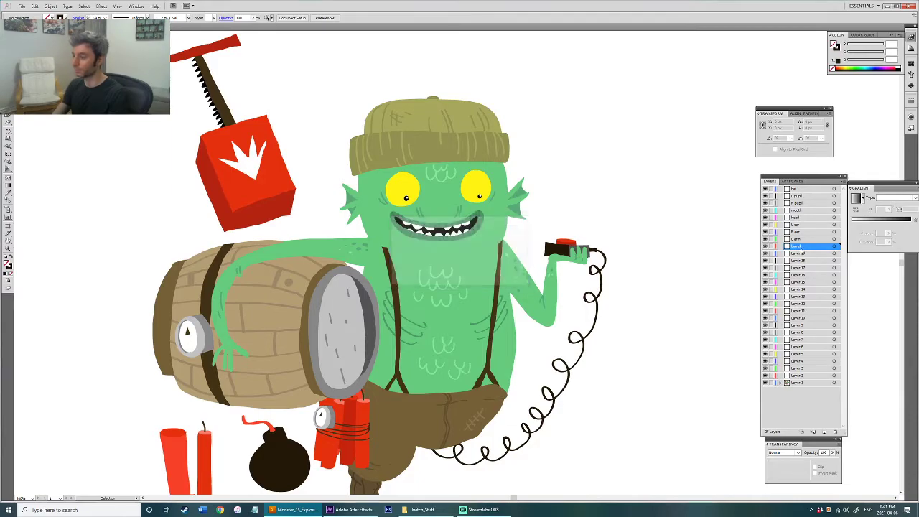
Step: Rename the three layers below the barrel layer as body, R arm upper and R arm lower
double_click(799, 253)
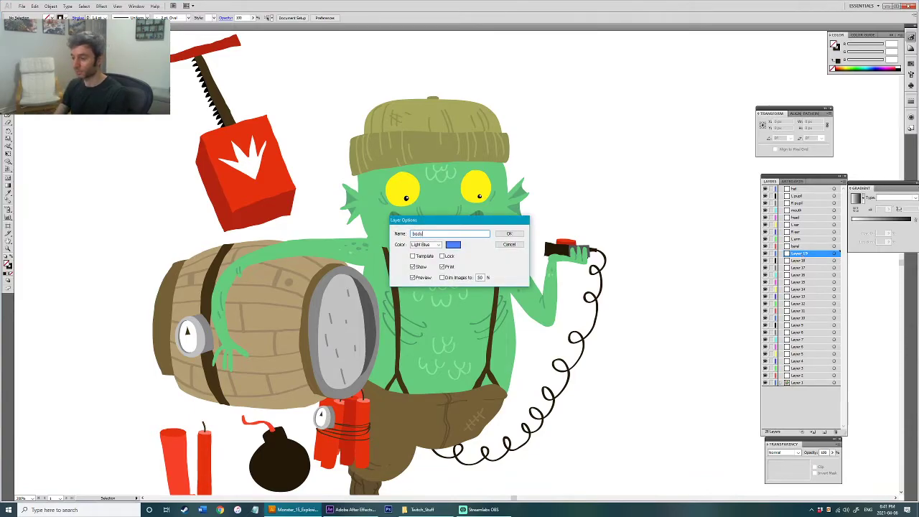
key("Return")
double_click(813, 263)
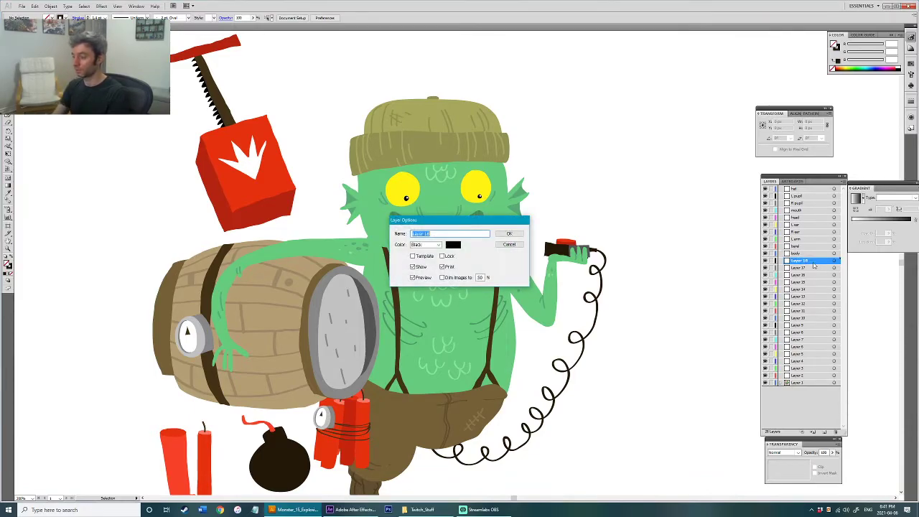
type("R arm upper")
key("Return")
double_click(799, 268)
type("R arm lower")
key("Return")
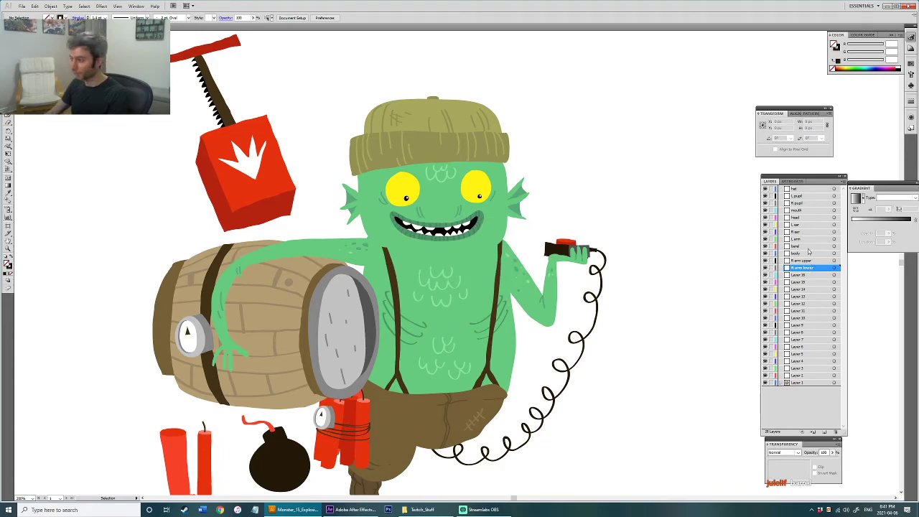
Step: Correct the spelling of the layer name above body to barrel
double_click(798, 247)
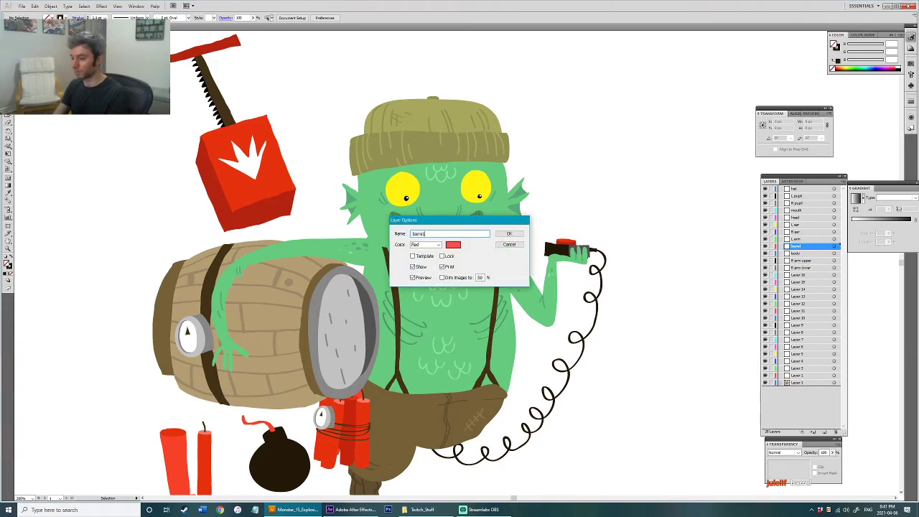
key("Return")
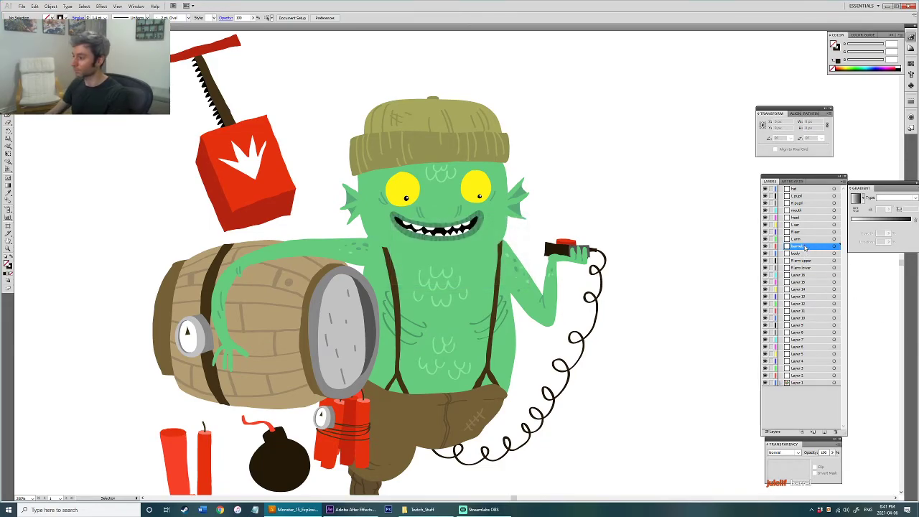
double_click(805, 247)
key("Return")
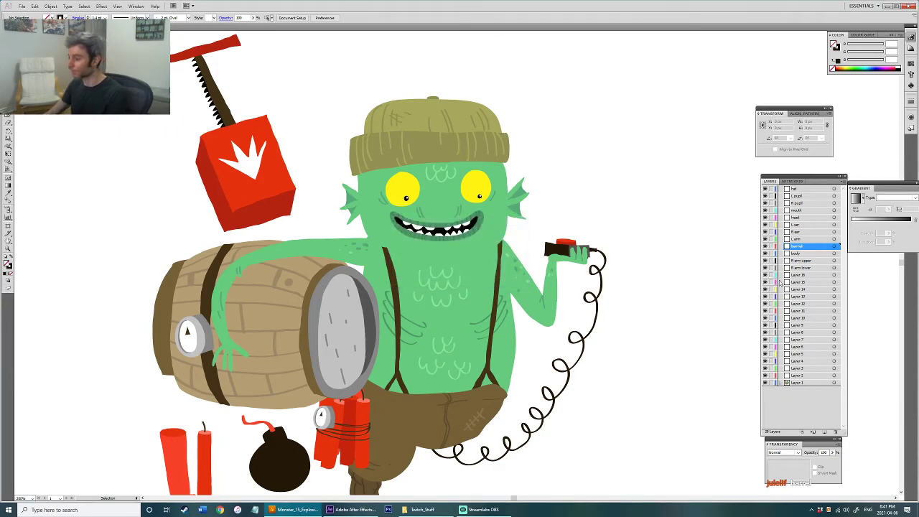
Step: Rename the layer below R arm lower as R hand
double_click(798, 276)
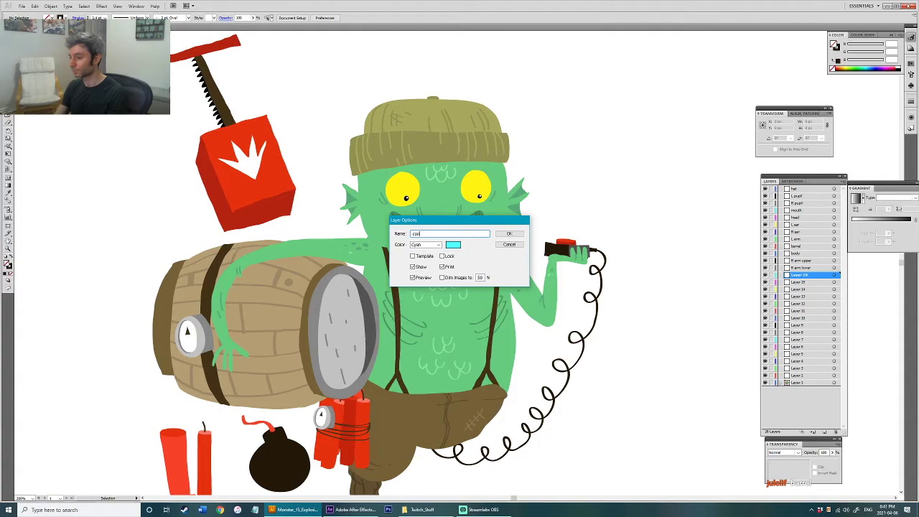
type("hand")
key("BackSpace")
key("BackSpace")
key("BackSpace")
key("BackSpace")
type("R hadn")
key("Return")
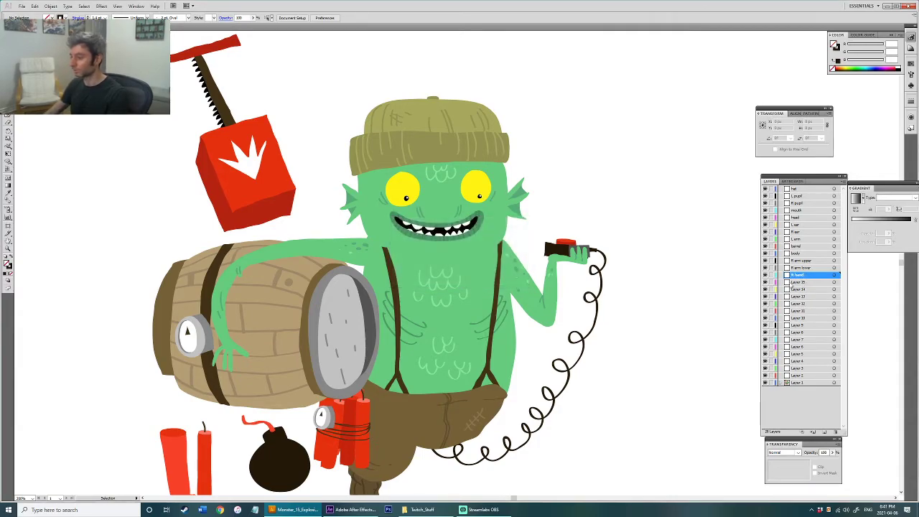
Step: Rename the two layers below R hand as dynamite pack and dynamite single
double_click(799, 283)
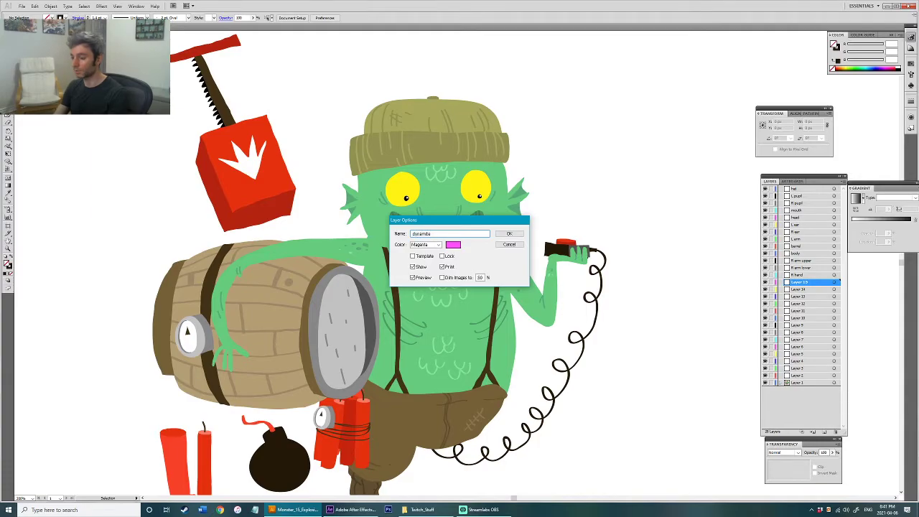
key("Return")
double_click(805, 290)
type("d")
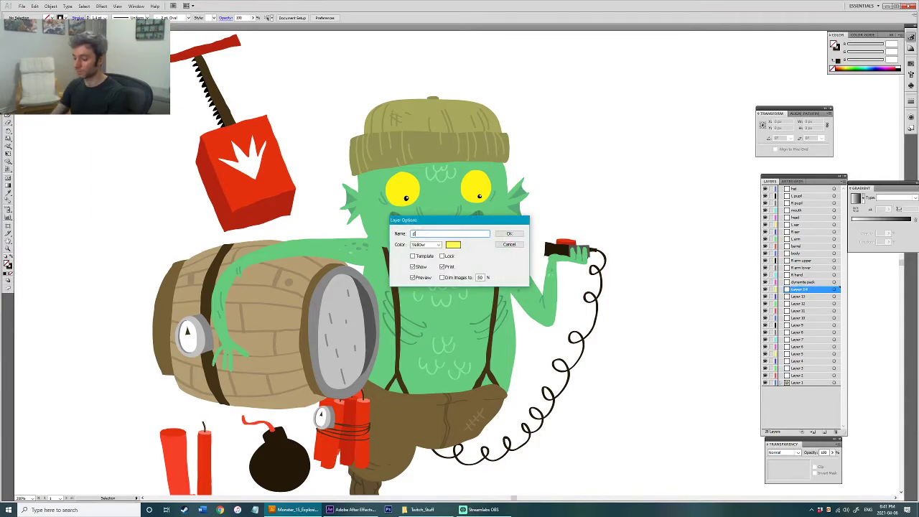
type("ynamite single")
key("Return")
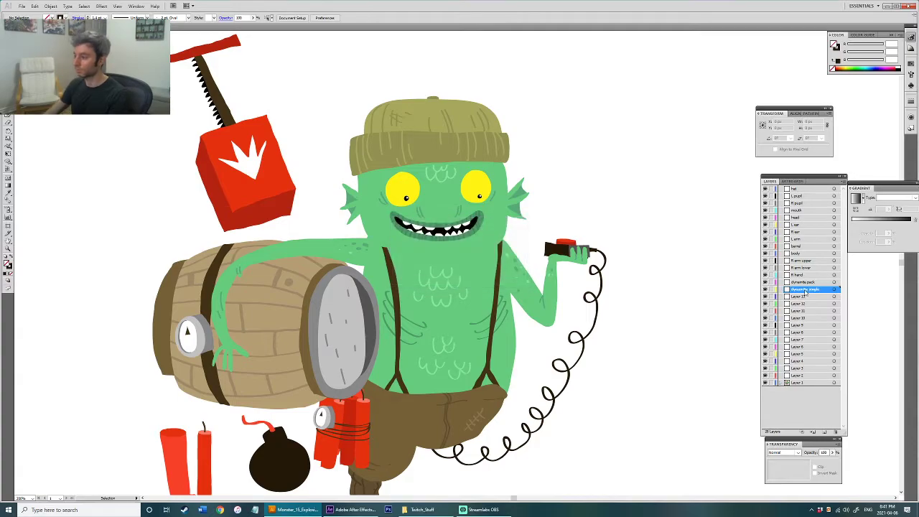
Step: Rename the two layers below dynamite single as bomb and firework
double_click(804, 297)
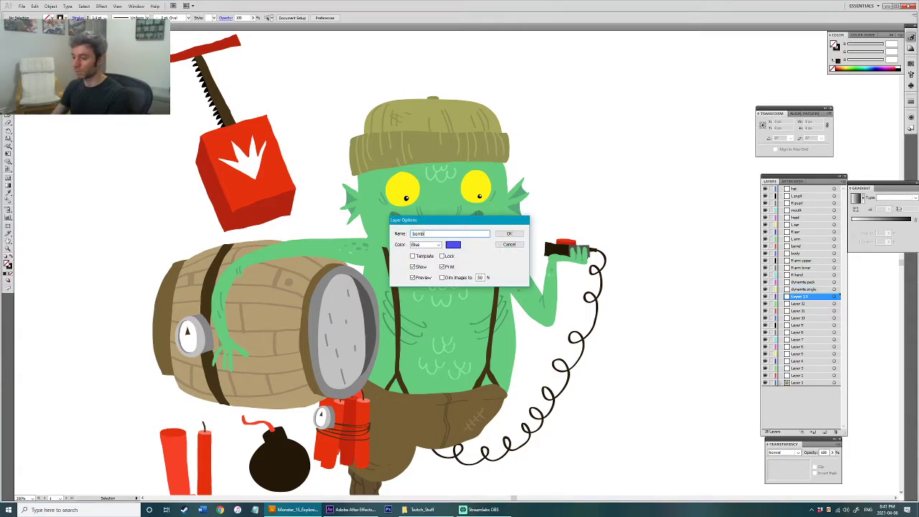
key("Return")
double_click(804, 304)
type("firework")
key("Return")
Step: Rename the two layers below firework as L leg upper and L leg lower
left_click_drag(589, 380, 600, 213)
left_click_drag(615, 277, 598, 278)
key("v")
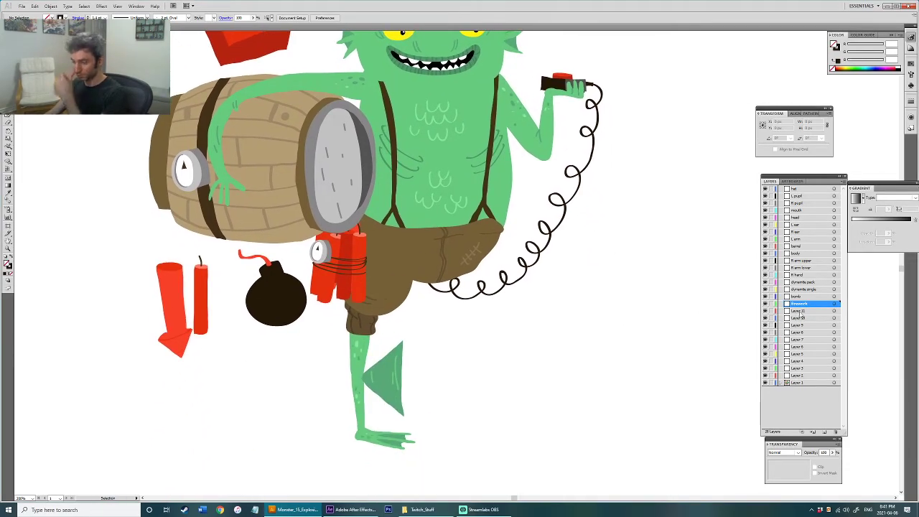
double_click(798, 311)
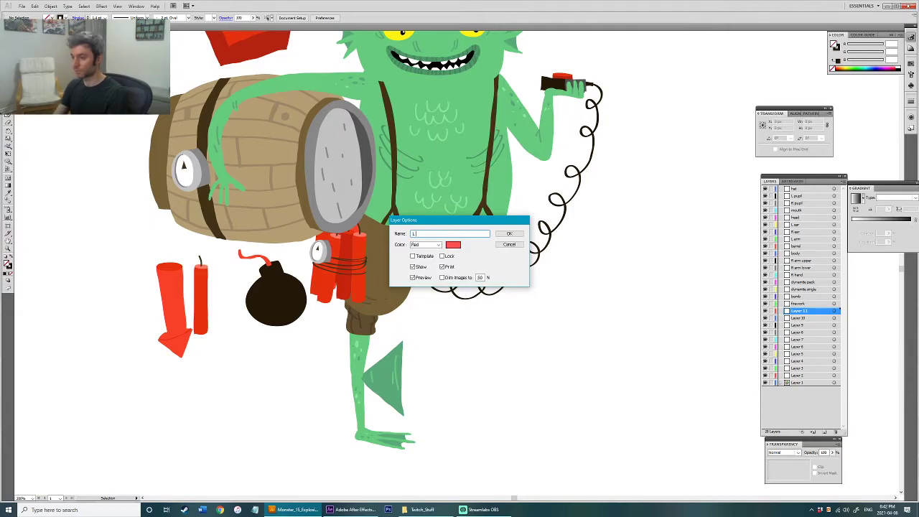
type("L leg upper")
key("Return")
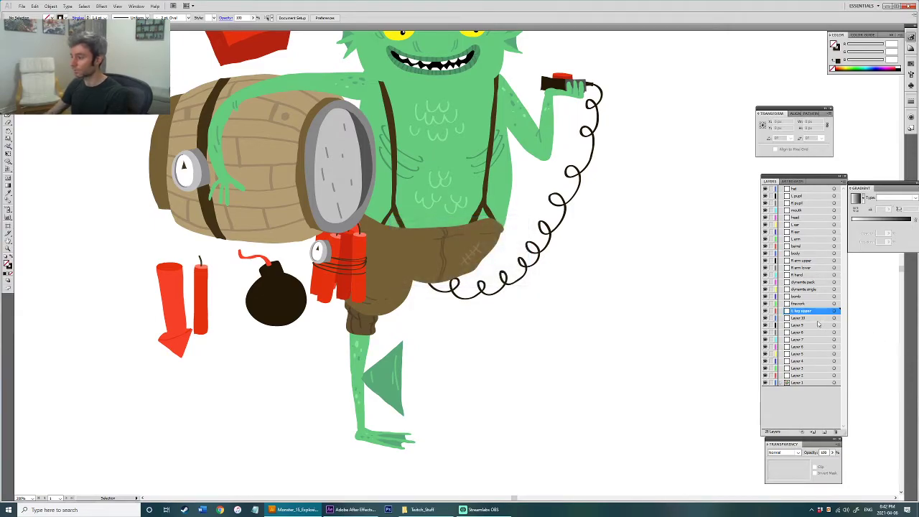
double_click(815, 319)
type("L leg lo")
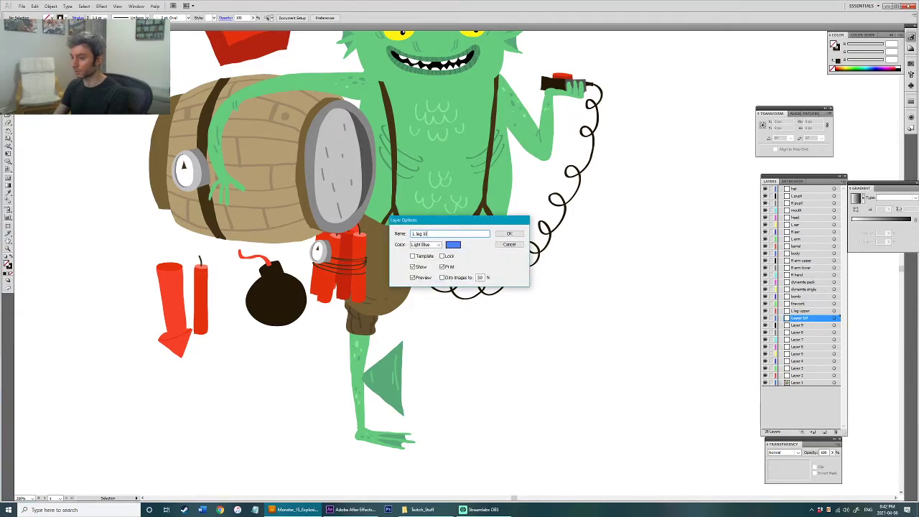
type("wer")
key("Return")
Step: Rename the two layers below L leg lower as L foot and L fin
double_click(799, 326)
type("L foot")
key("Return")
double_click(815, 334)
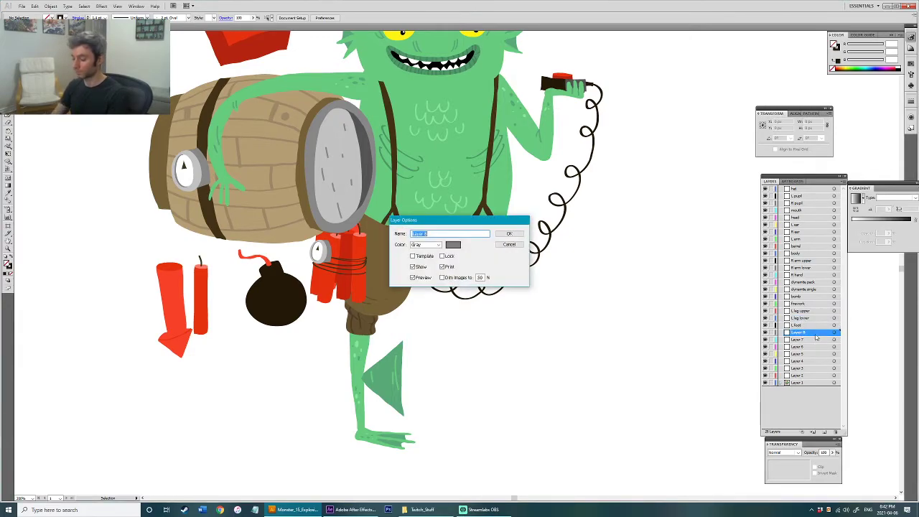
type("L fin")
key("Return")
double_click(815, 335)
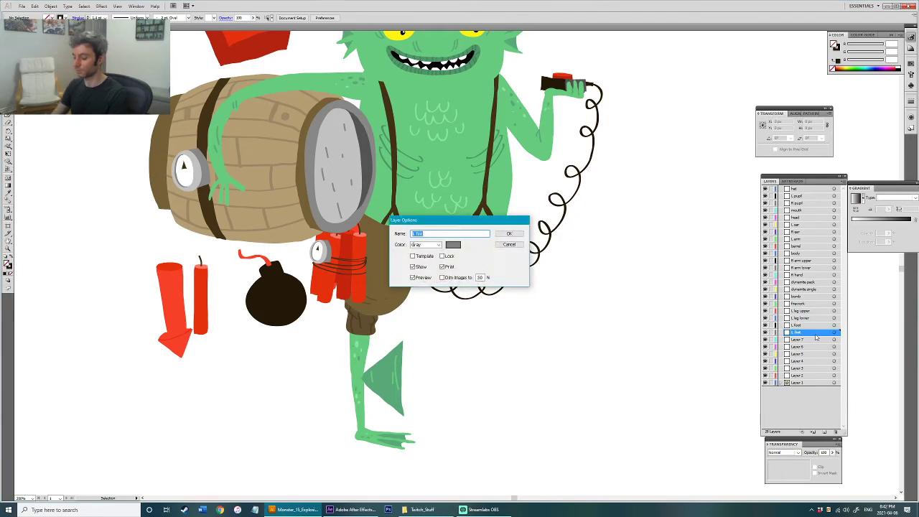
key("Escape")
Step: Rename the two layers below L fin as R leg upper and R leg lower
double_click(815, 340)
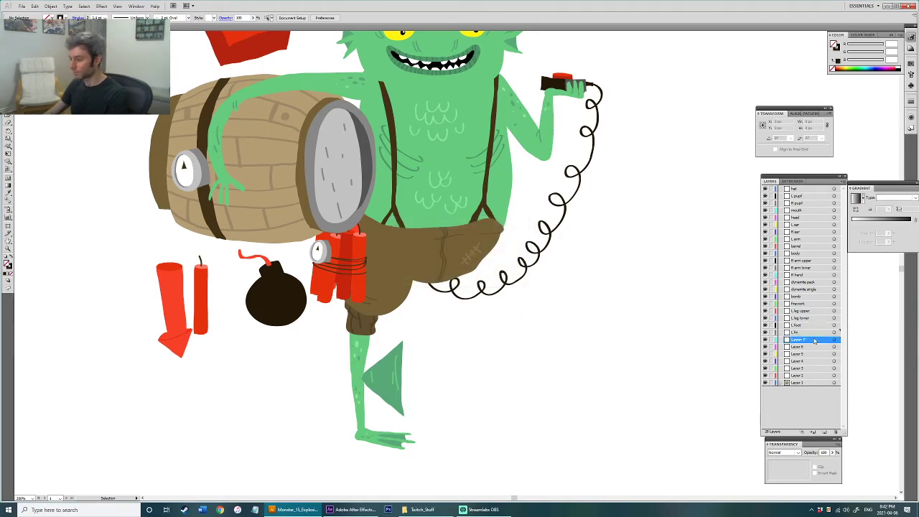
type("R leg upper")
key("Return")
double_click(816, 347)
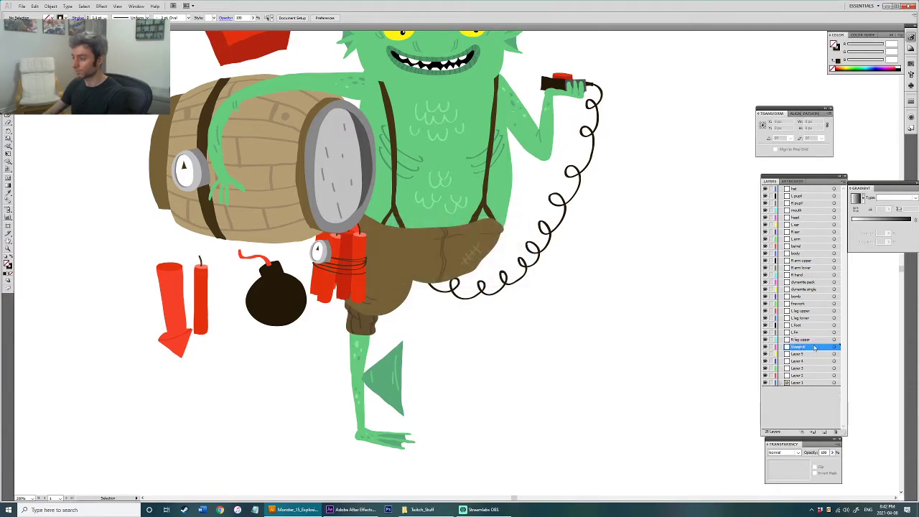
type("R leg lower")
key("Return")
Step: Rename the two layers below R leg lower as R foot and R fin
double_click(811, 355)
type("R foot")
key("Return")
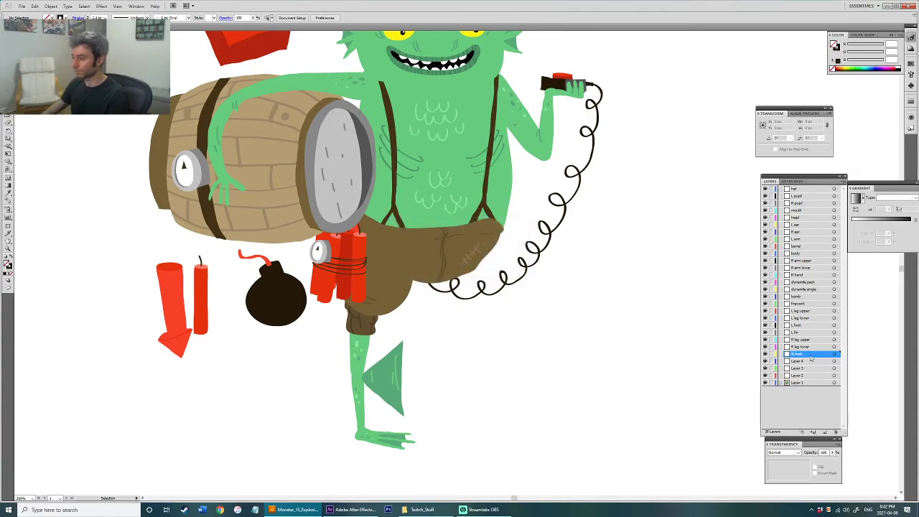
double_click(807, 361)
type("R fin")
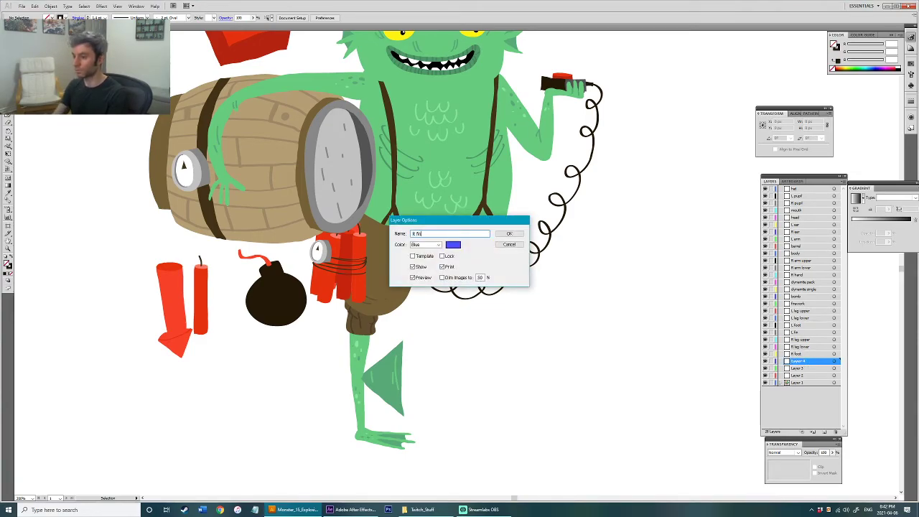
key("Return")
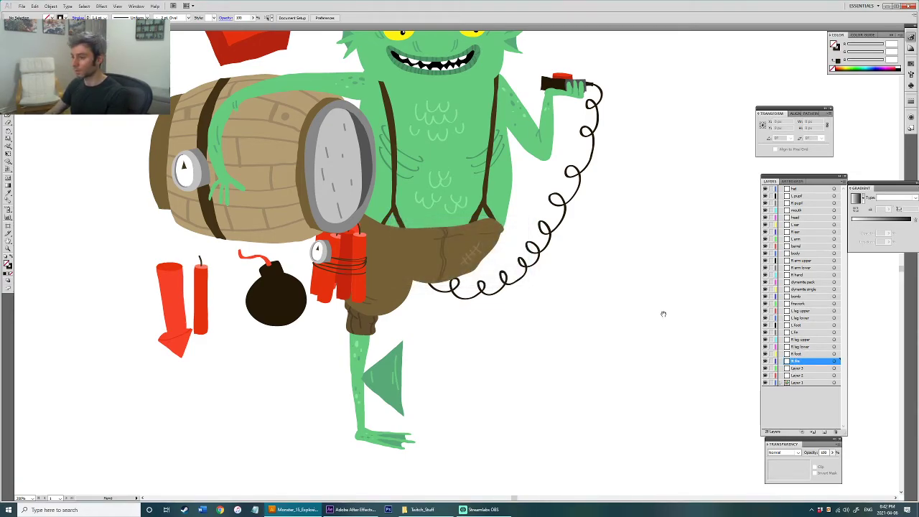
Step: Rename the layer below R fin as cord
scroll(660, 312, "up", 1)
double_click(805, 370)
type("cord")
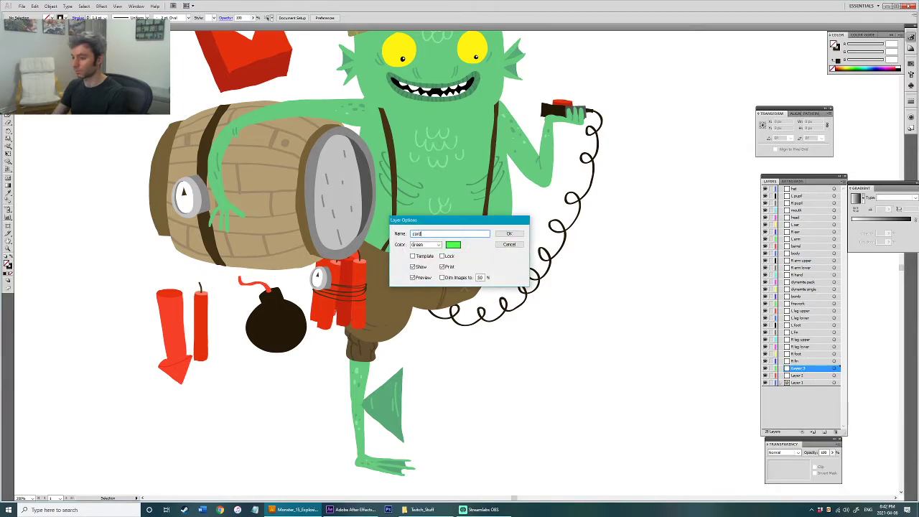
key("Return")
key("alt")
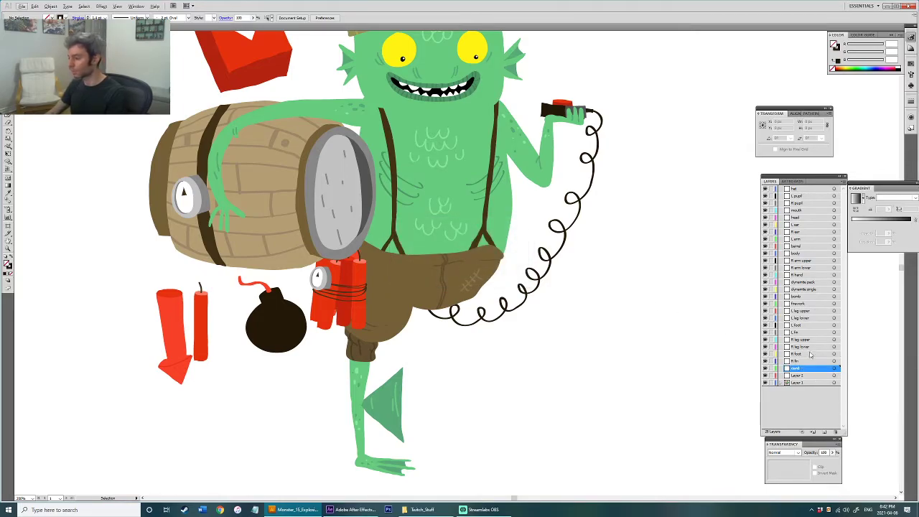
left_click(801, 305)
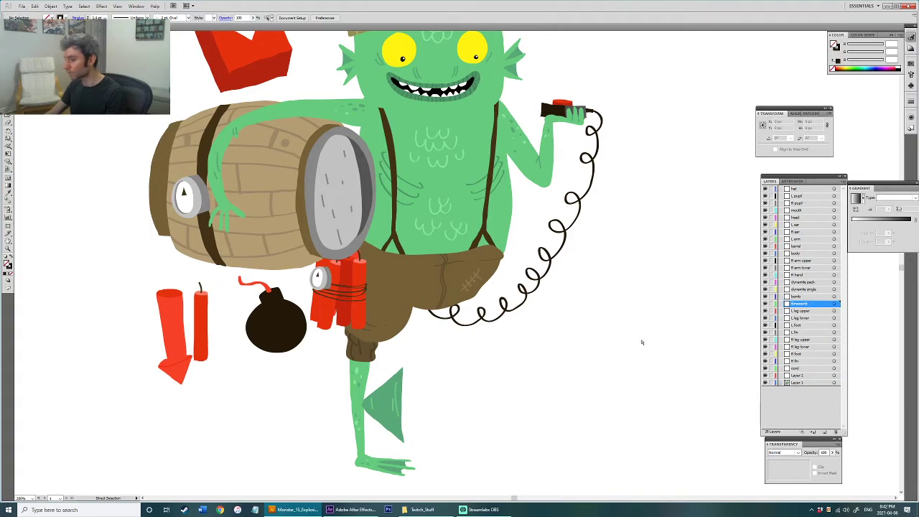
Step: Duplicate the monster's leg with its fin and foot to form a second leg under the other side of the shorts
key("v")
scroll(536, 348, "down", 1)
left_click_drag(366, 450, 496, 336)
left_click(534, 347)
key("a")
key("v")
Step: Select the second leg's upper part, fin, lower part and foot, and nudge them together slightly left and up
left_click(508, 316)
left_click(499, 382, "shift")
left_click(477, 397, "shift")
left_click(485, 431, "shift")
key("Left")
key("Left")
key("Left")
key("Left")
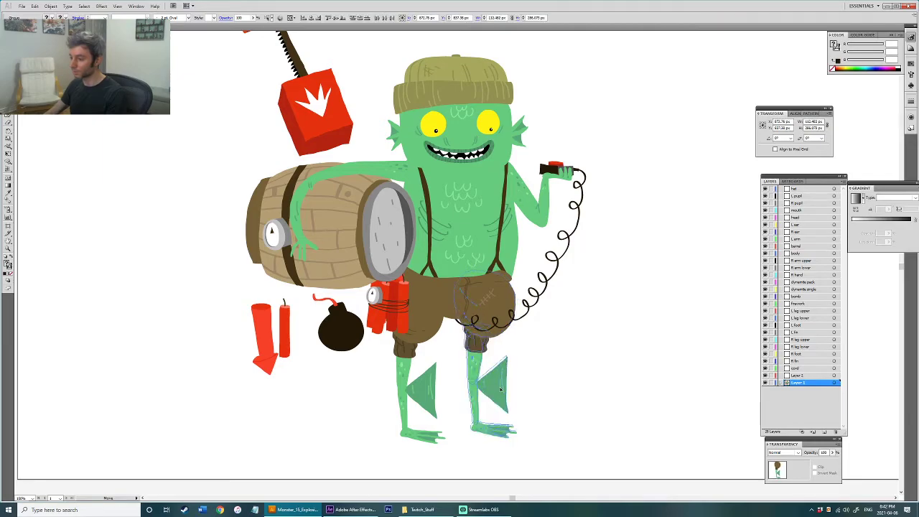
key("Up")
key("Up")
key("Up")
left_click(554, 391)
Step: Reshape the top end of the suspender strap on the barrel side at the shoulder with the Paintbrush, then deselect it
key("ctrl+0")
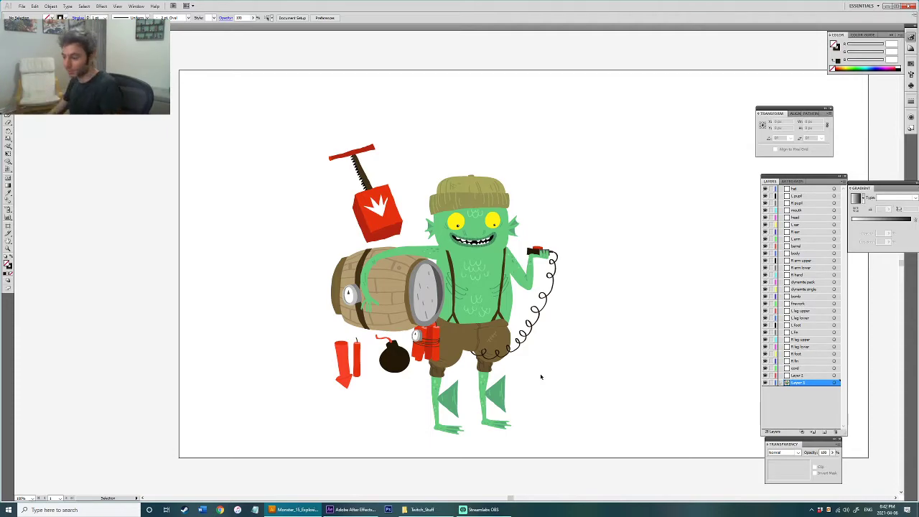
scroll(550, 376, "up", 1)
left_click_drag(552, 375, 547, 379)
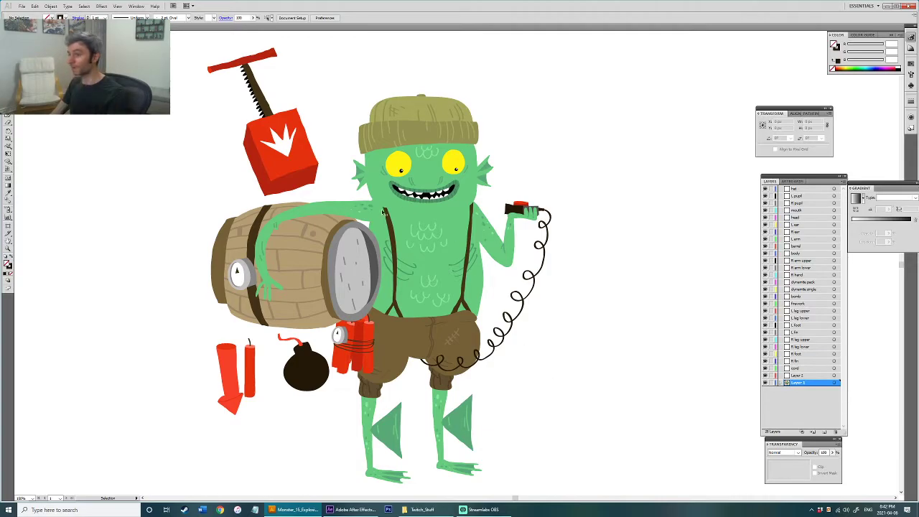
scroll(383, 212, "up", 2)
left_click_drag(395, 221, 407, 265)
left_click(408, 265)
key("b")
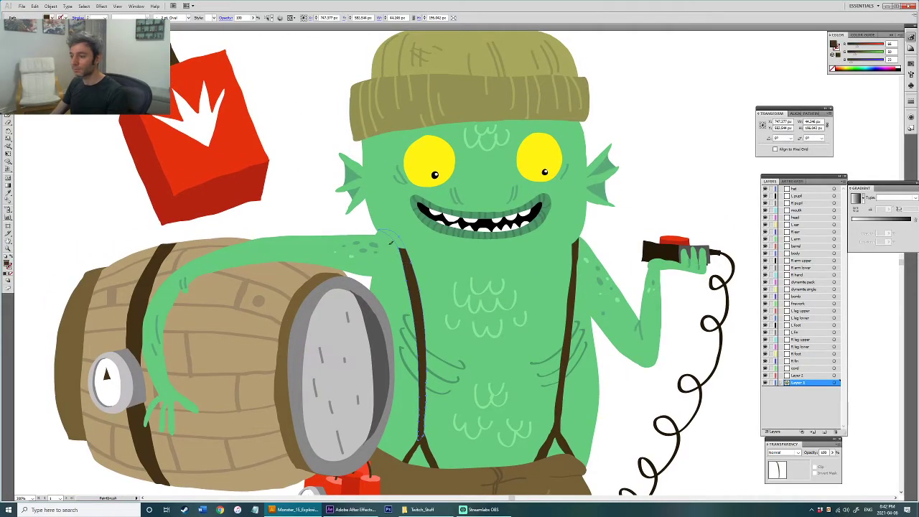
left_click_drag(395, 235, 407, 252)
key("v")
left_click(537, 254)
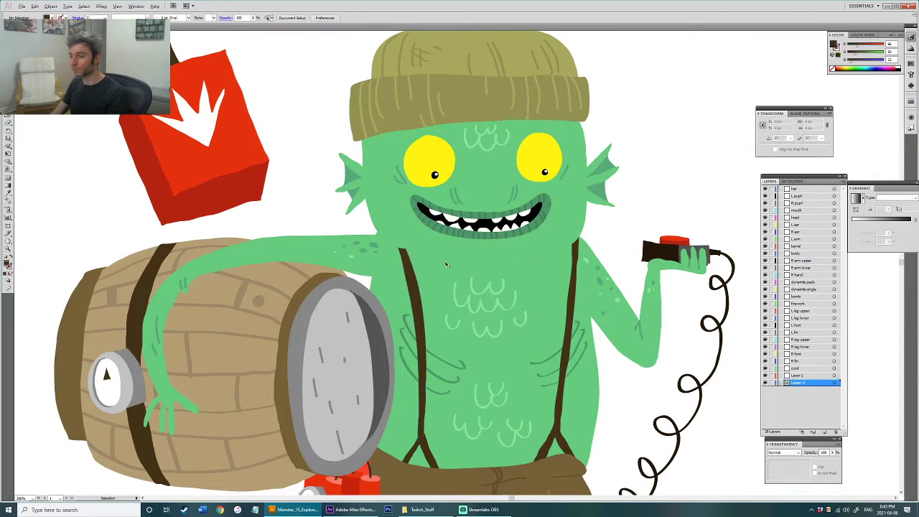
Step: Move the monster's knit hat from Layer 1 into the hat layer, keeping its position
scroll(447, 263, "down", 2)
scroll(541, 332, "down", 3)
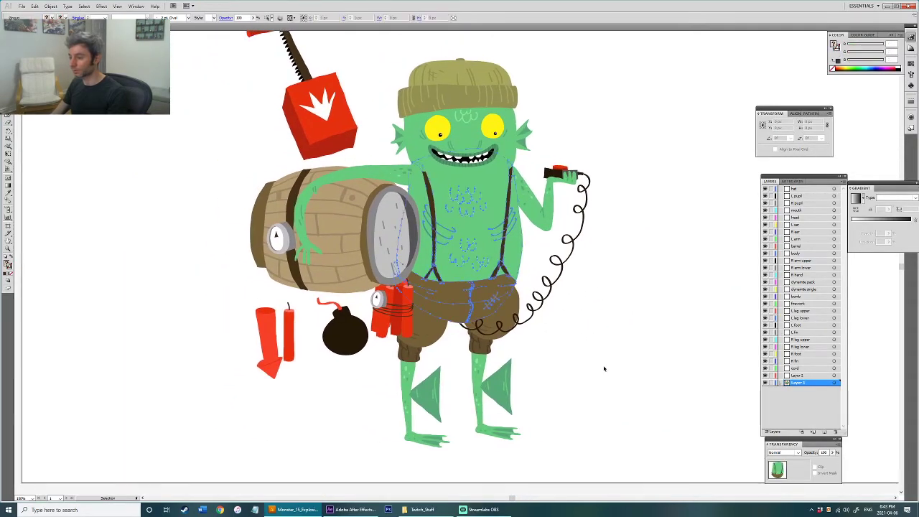
scroll(574, 203, "up", 4)
scroll(495, 176, "up", 2)
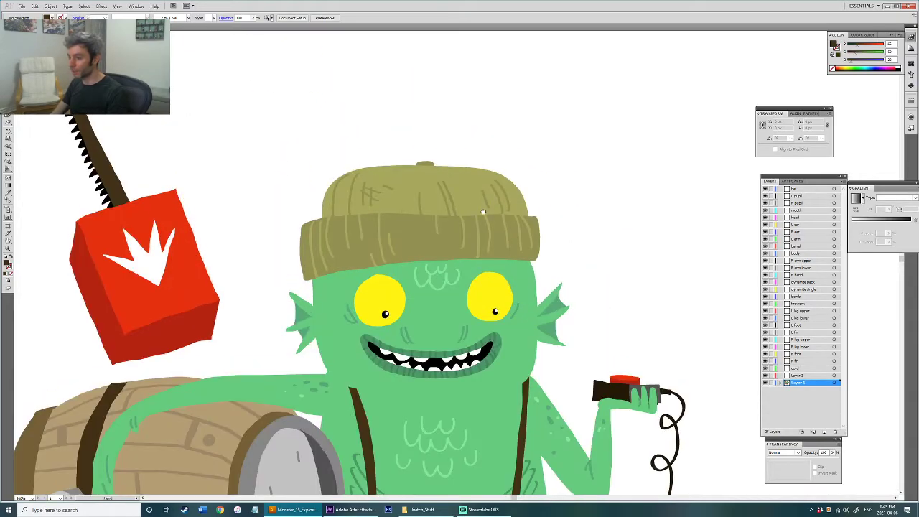
left_click(484, 208)
key("ctrl+x")
left_click(798, 190)
key("ctrl+f")
Step: Move the two pupils, each in place, into the L pupil and R pupil layers
scroll(379, 322, "up", 1)
left_click(389, 314)
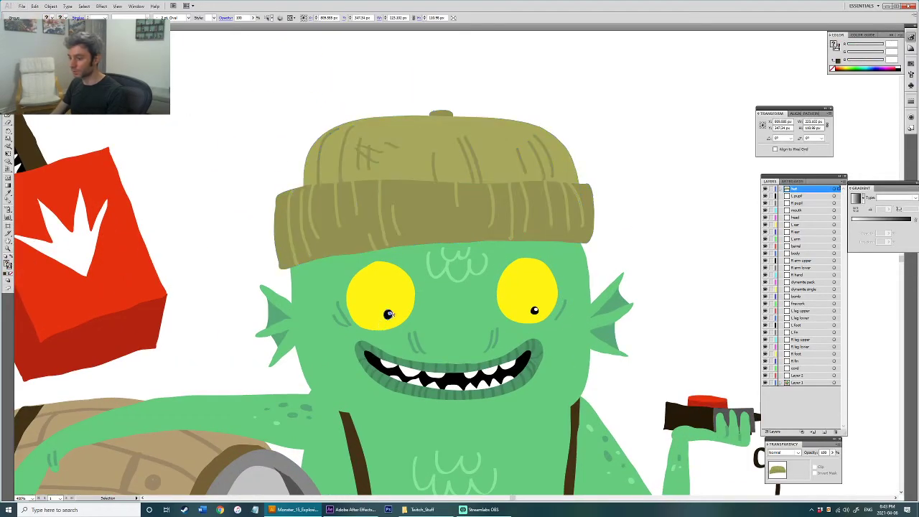
key("ctrl+x")
left_click(805, 196)
key("ctrl+f")
left_click(535, 310)
key("ctrl+x")
left_click(800, 204)
key("ctrl+f")
Step: Move the toothy mouth in place into the mouth layer
left_click(497, 373)
key("ctrl+x")
left_click(800, 212)
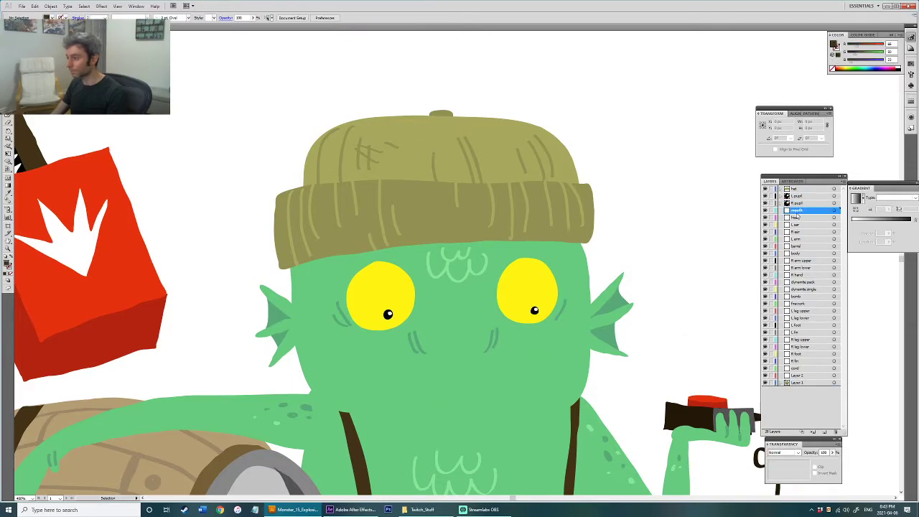
key("ctrl+f")
left_click(440, 346)
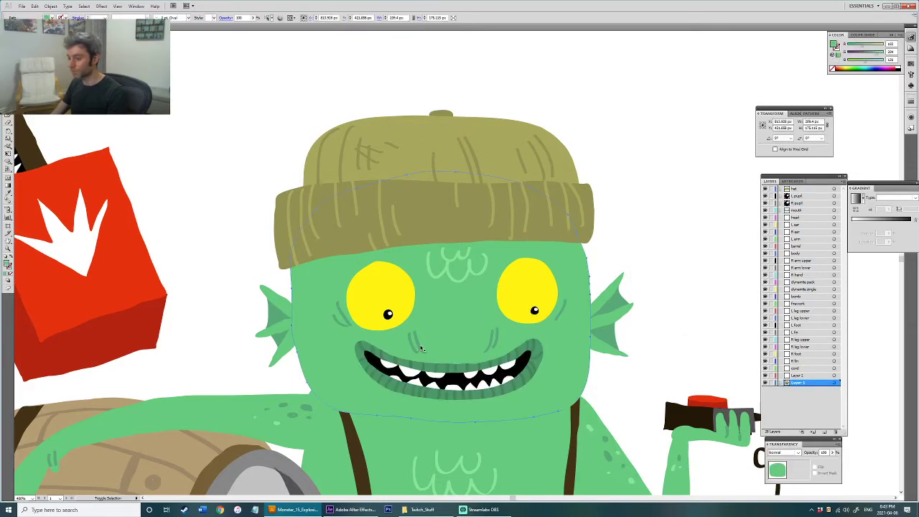
left_click(420, 347)
left_click(413, 345, "shift")
left_click(489, 346, "shift")
left_click(496, 340, "shift")
left_click(457, 264, "shift")
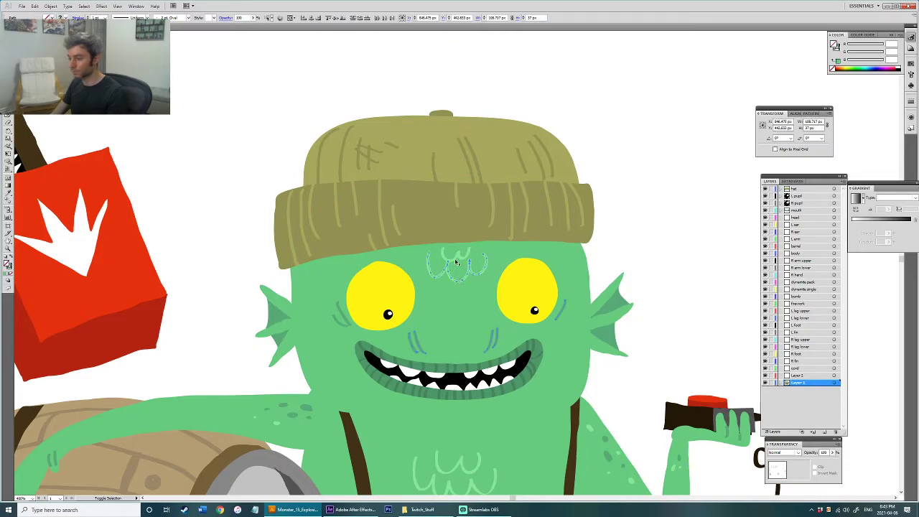
left_click(479, 330, "shift")
left_click_drag(626, 256, 610, 206)
left_click(610, 207)
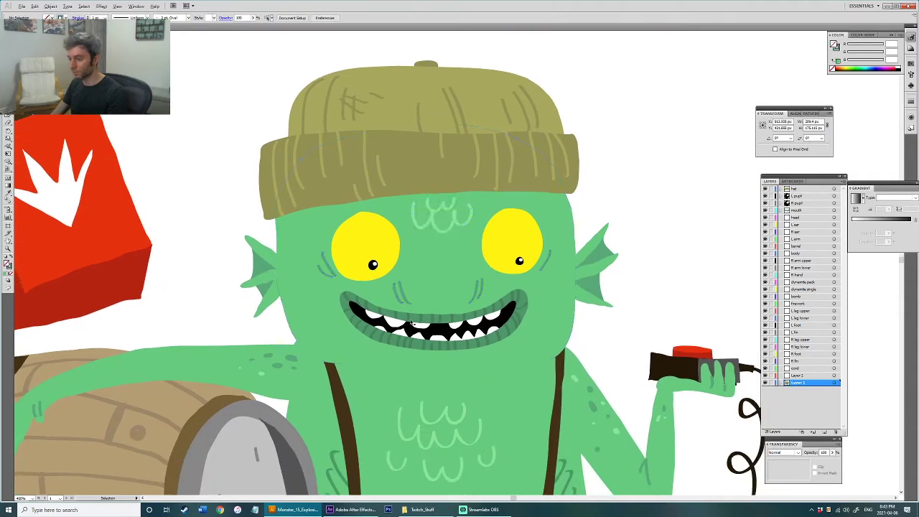
Step: Group the head shape with its yellow eyes, face lines and forehead scales, and move it in place into the head layer
left_click(405, 295)
left_click(396, 295, "shift")
left_click(464, 300, "shift")
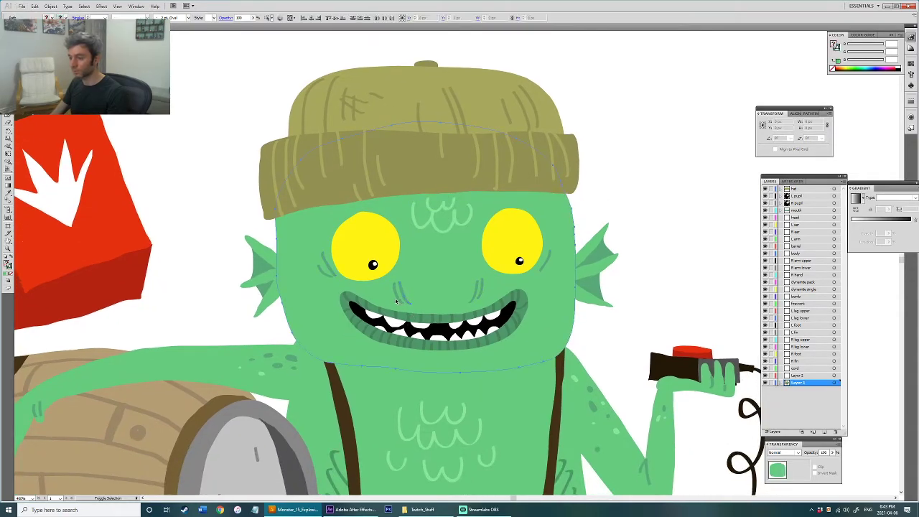
left_click(447, 211, "shift")
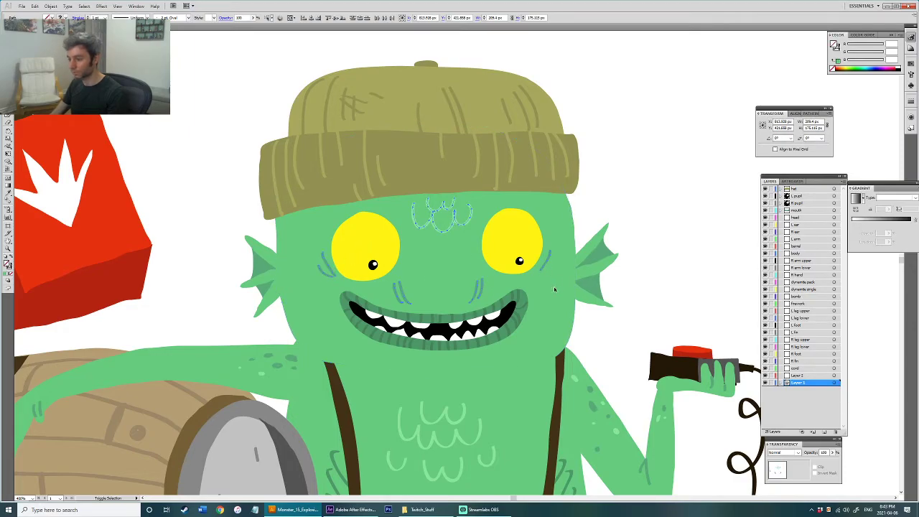
key("ctrl+g")
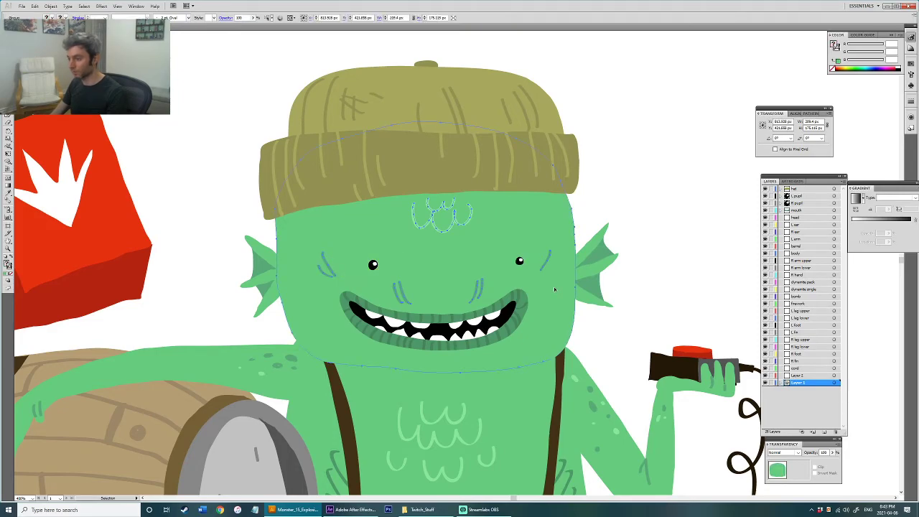
key("ctrl+z")
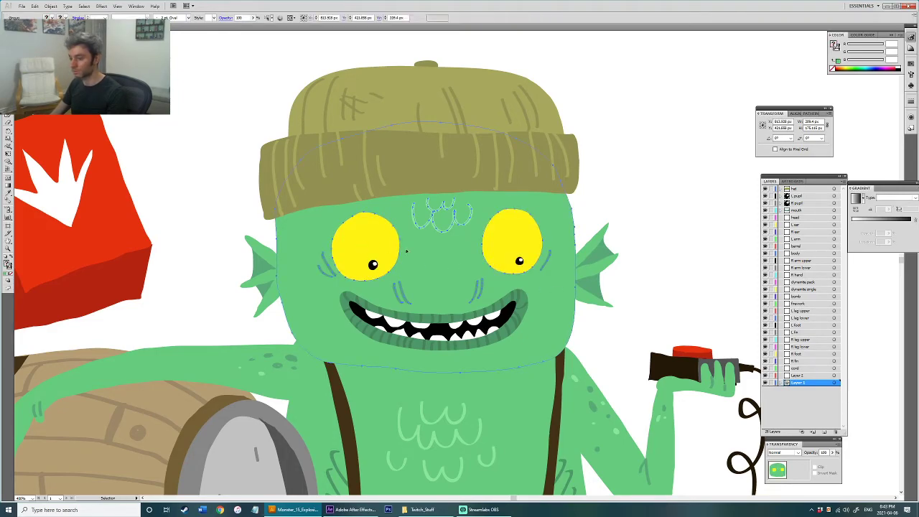
key("ctrl+x")
left_click(797, 218)
key("ctrl+f")
left_click(666, 245)
Step: Paint small dark green and light green freckles on both cheeks in the head layer with the Paintbrush
key("b")
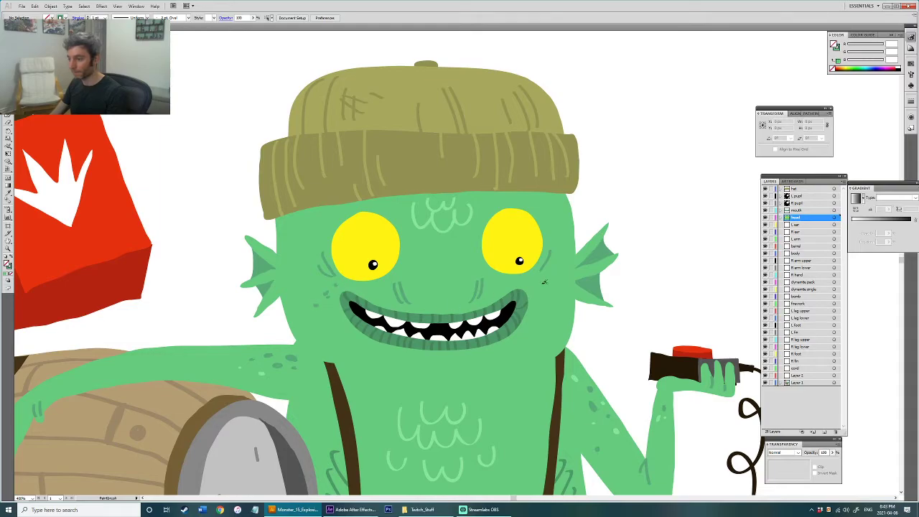
key("i")
left_click(617, 428)
key("b")
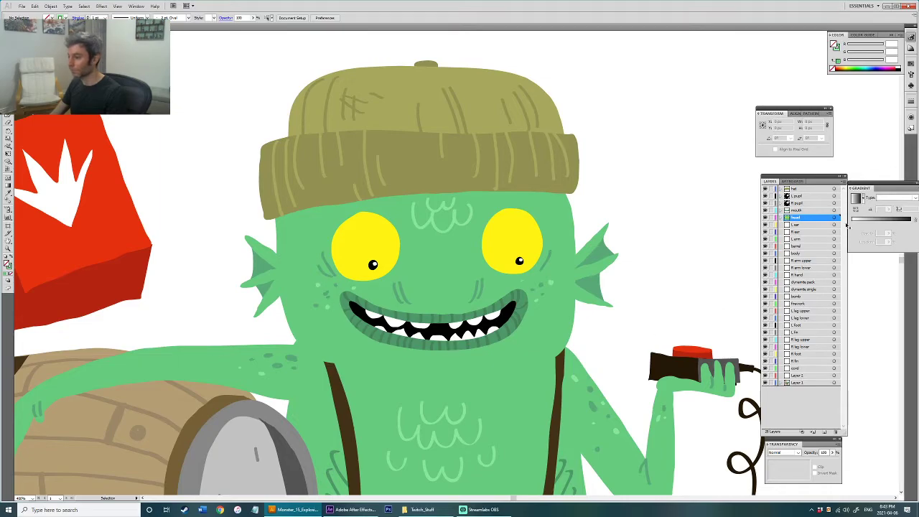
left_click(834, 218)
key("ctrl+shift+a")
Step: Move the two ear fins, each in place, into the L ear and R ear layers
left_click_drag(662, 281, 666, 230)
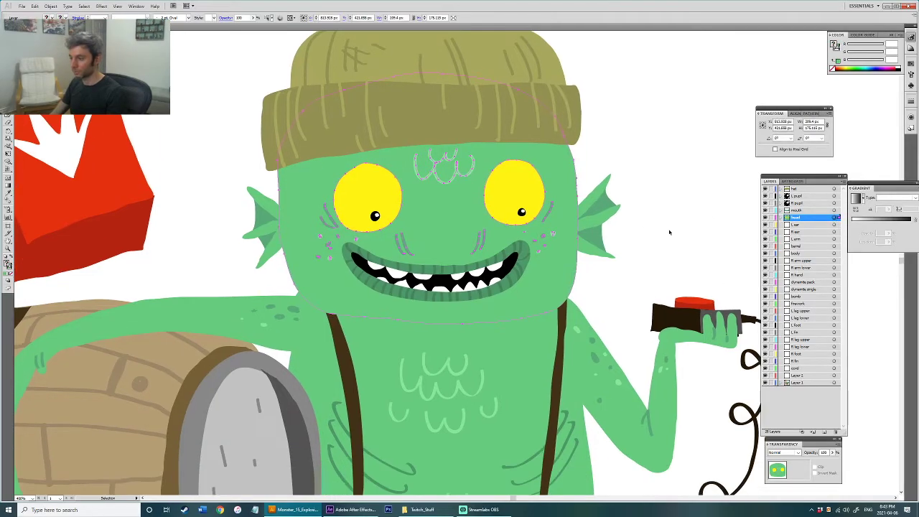
scroll(554, 303, "down", 2)
left_click_drag(545, 290, 530, 233)
left_click_drag(481, 280, 439, 254)
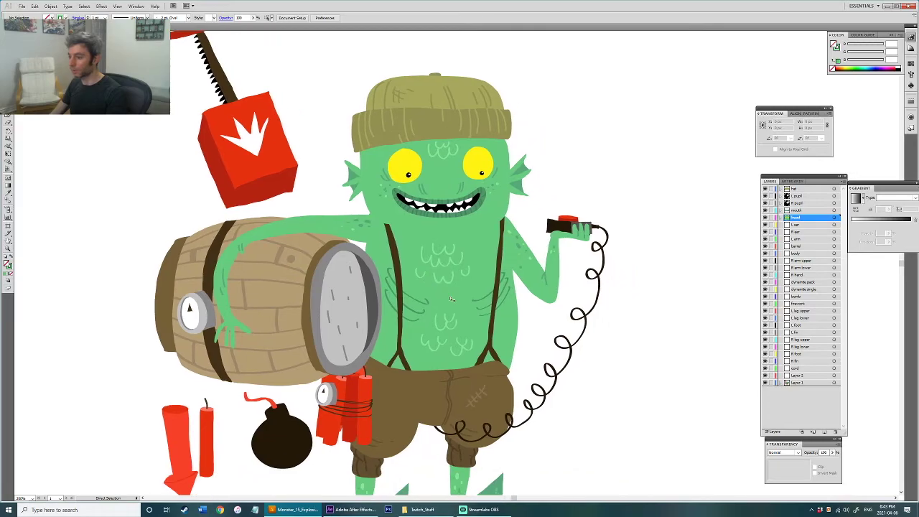
key("ctrl+j")
left_click(460, 269)
left_click_drag(365, 193, 354, 242)
key("v")
left_click(345, 226)
key("ctrl+x")
left_click(801, 226)
key("ctrl+f")
left_click(509, 227)
key("ctrl+x")
left_click(802, 233)
key("ctrl+f")
Step: Move the arm wrapped around the barrel in place into the L arm layer
left_click_drag(565, 255, 570, 260)
left_click(318, 284)
key("ctrl+x")
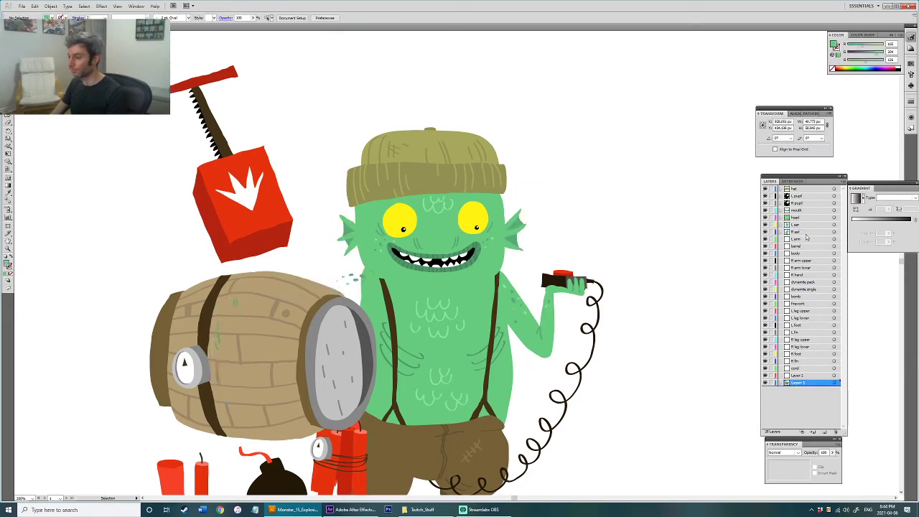
left_click(799, 240)
key("ctrl+f")
Step: Move the barrel into the barrel layer and the torso into the body layer, both in place
left_click_drag(388, 349, 445, 324)
left_click(412, 328)
key("ctrl+x")
left_click(798, 247)
key("ctrl+f")
left_click(447, 323)
key("ctrl+x")
left_click(798, 253)
key("ctrl+f")
Step: Move the detonator arm's upper part into the R arm upper layer and its forearm into the R arm lower layer
left_click_drag(536, 352, 539, 270)
left_click_drag(556, 209, 424, 273)
key("ctrl+plus")
key("ctrl+plus")
left_click(425, 275)
key("ctrl+x")
left_click(492, 307)
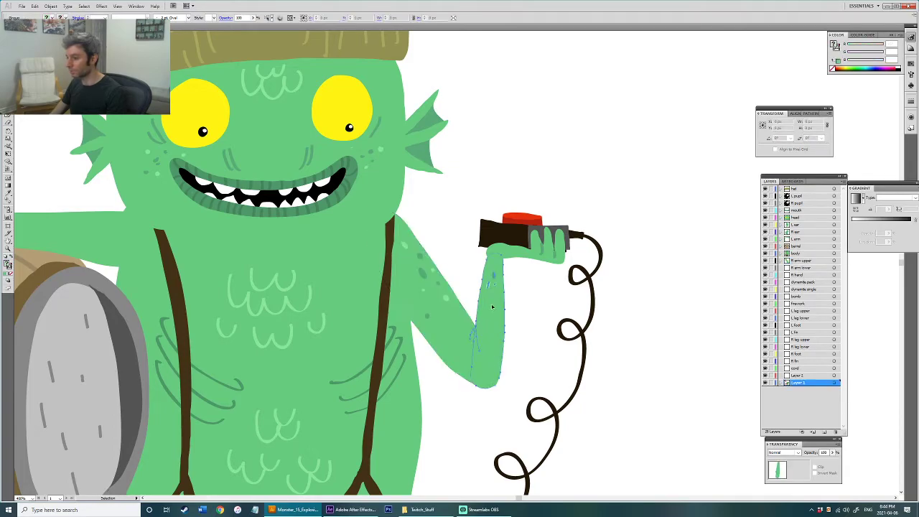
key("ctrl+x")
left_click(811, 268)
key("ctrl+f")
Step: Move the hand with the detonator into the R hand layer, and stack R hand and R arm lower above R arm upper
left_click(523, 252)
key("ctrl+x")
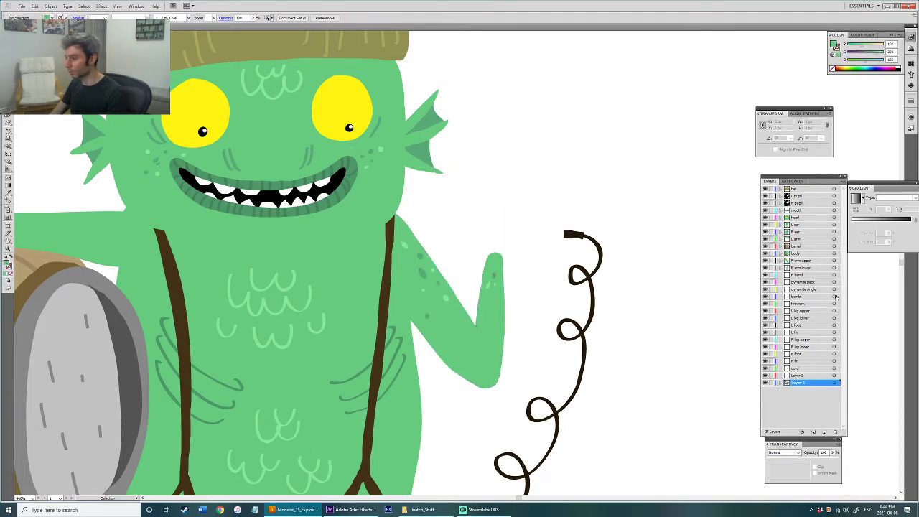
key("ctrl+z")
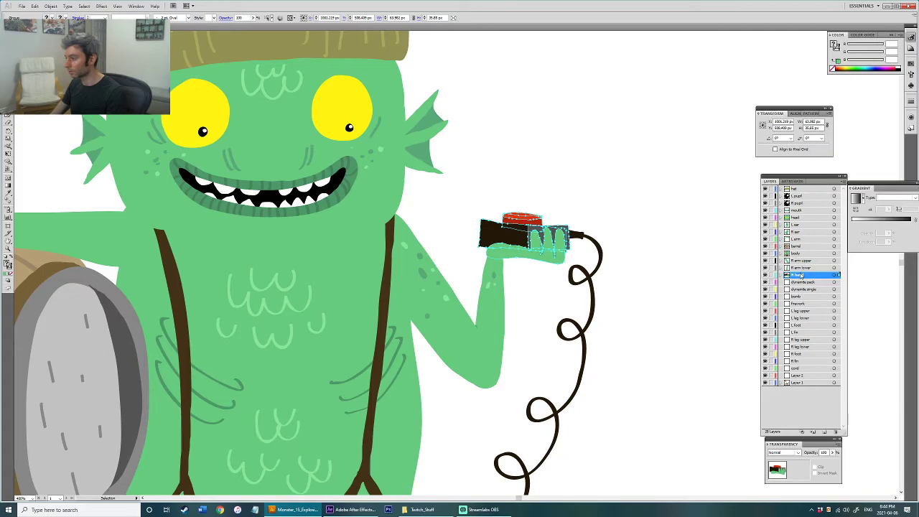
left_click_drag(802, 268, 802, 264)
left_click(631, 339)
Step: Move the dynamite bundle into the dynamite pack layer and the single stick into the dynamite single layer, both in place
key("ctrl+minus")
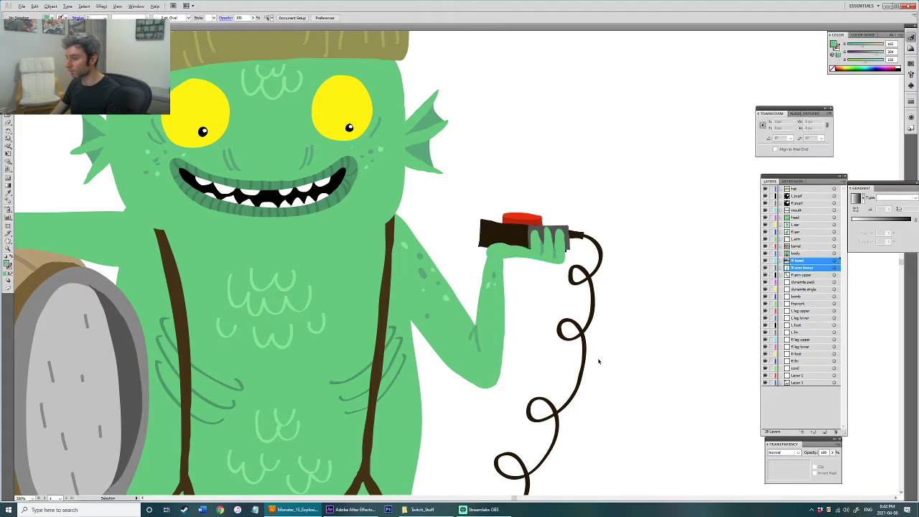
key("ctrl+minus")
key("ctrl+minus")
left_click_drag(480, 322, 619, 289)
left_click_drag(560, 349, 503, 313)
key("ctrl+plus")
left_click_drag(386, 315, 358, 362)
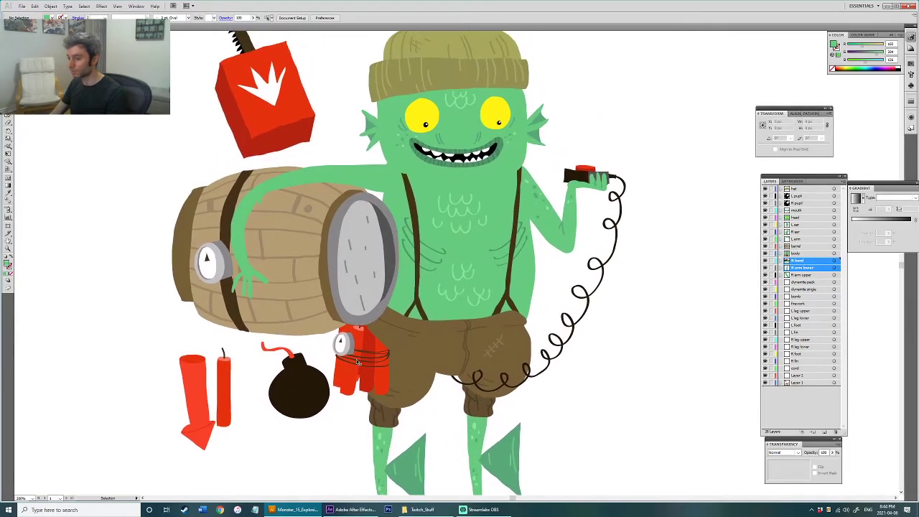
left_click(357, 361)
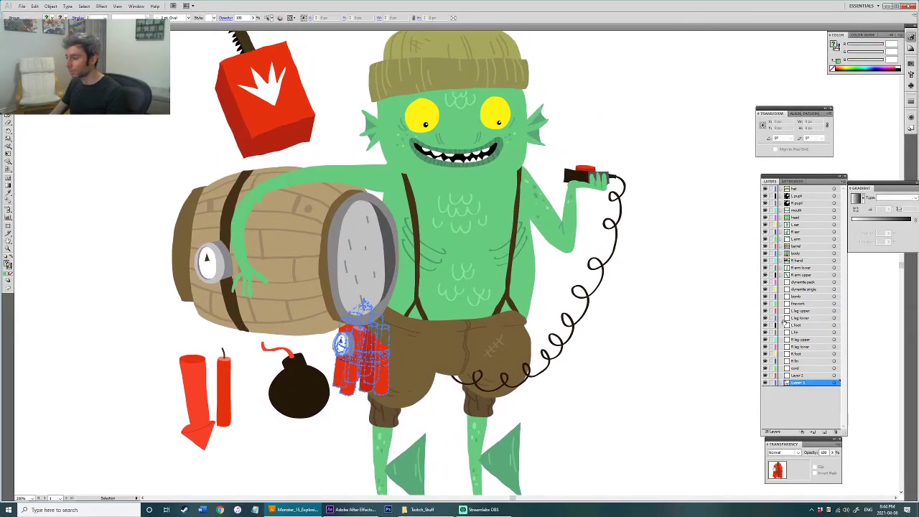
left_click(225, 402)
key("ctrl+x")
left_click(811, 290)
key("ctrl+f")
Step: Move the red rocket into the firework layer and the round black bomb into the bomb layer, both in place
left_click(202, 410)
key("ctrl+x")
left_click(798, 304)
key("ctrl+f")
left_click(303, 388)
key("ctrl+x")
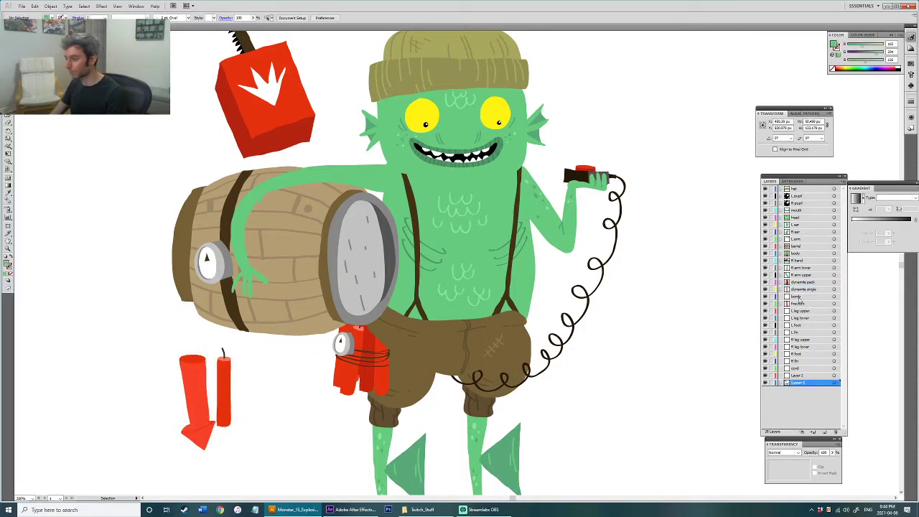
left_click(798, 297)
key("ctrl+f")
left_click_drag(411, 383, 396, 361)
left_click(392, 360)
key("ctrl+x")
left_click_drag(582, 375, 554, 306)
key("ctrl+z")
scroll(367, 299, "up", 2)
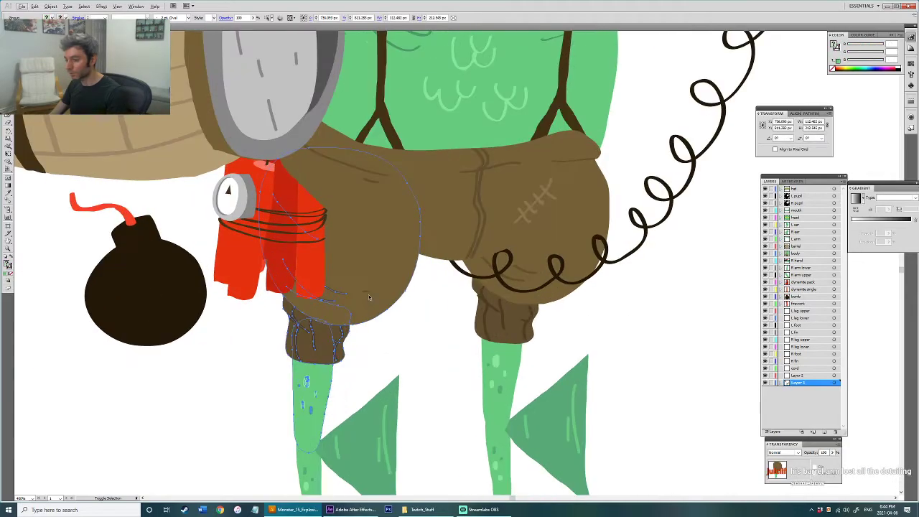
scroll(523, 306, "down", 1)
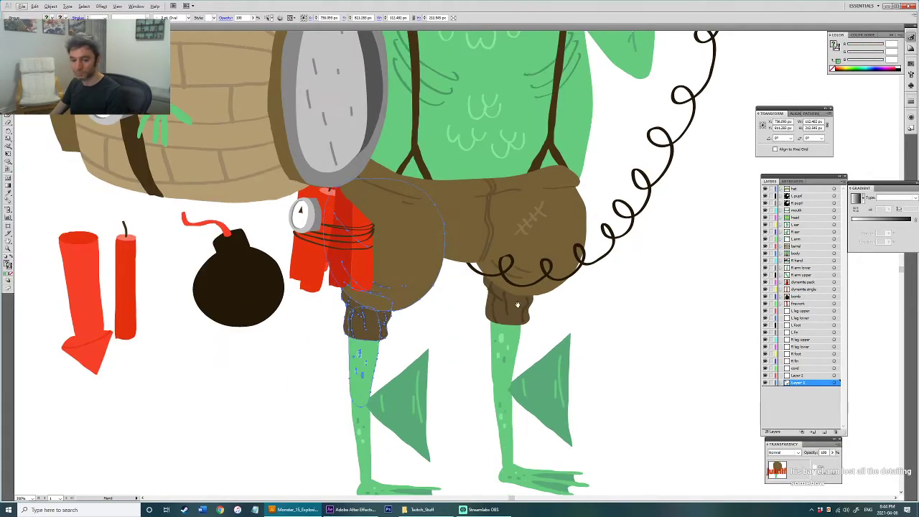
left_click_drag(517, 301, 504, 304)
key("a")
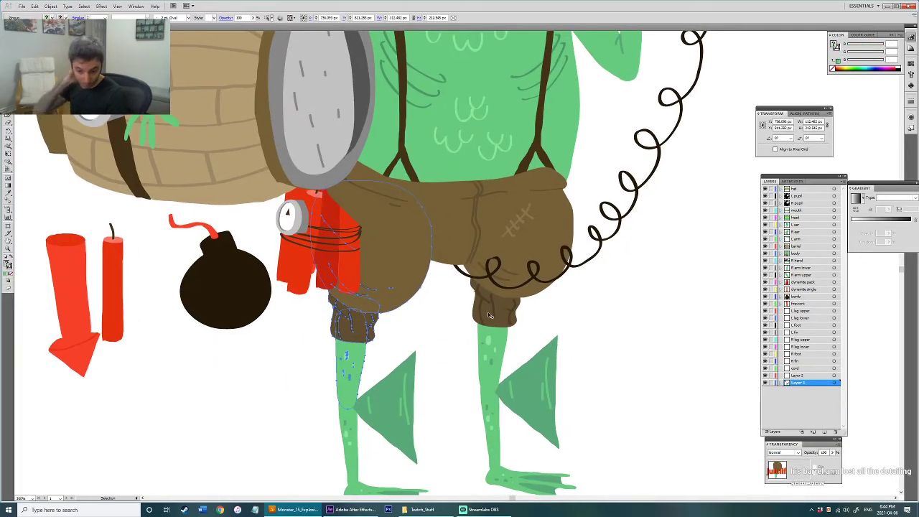
Step: Group the barrel arm with its loose spots and crease lines in the L arm layer, leaving out the dynamite bundle
key("ctrl+0")
key("v")
key("ctrl+equal")
key("ctrl+equal")
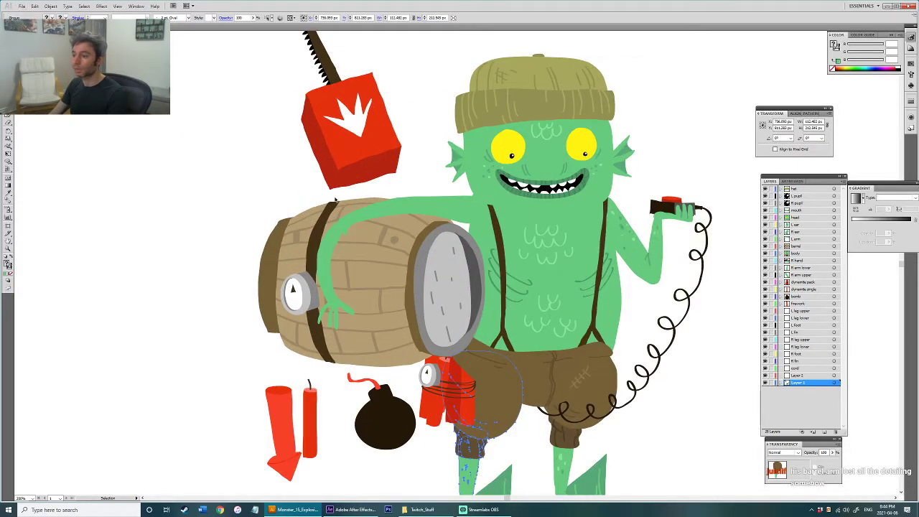
left_click_drag(275, 192, 409, 284)
left_click_drag(469, 345, 469, 347)
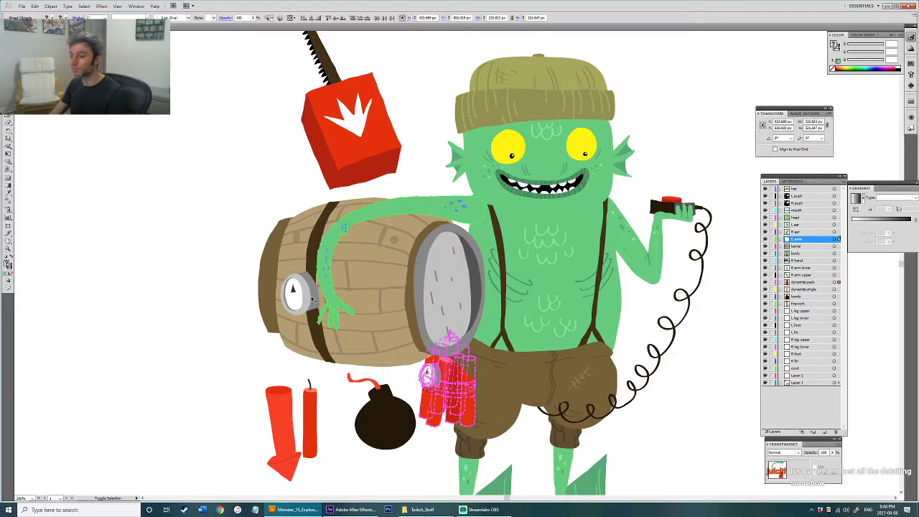
key("ctrl+g")
key("ctrl+z")
left_click(458, 379, "shift")
key("ctrl+g")
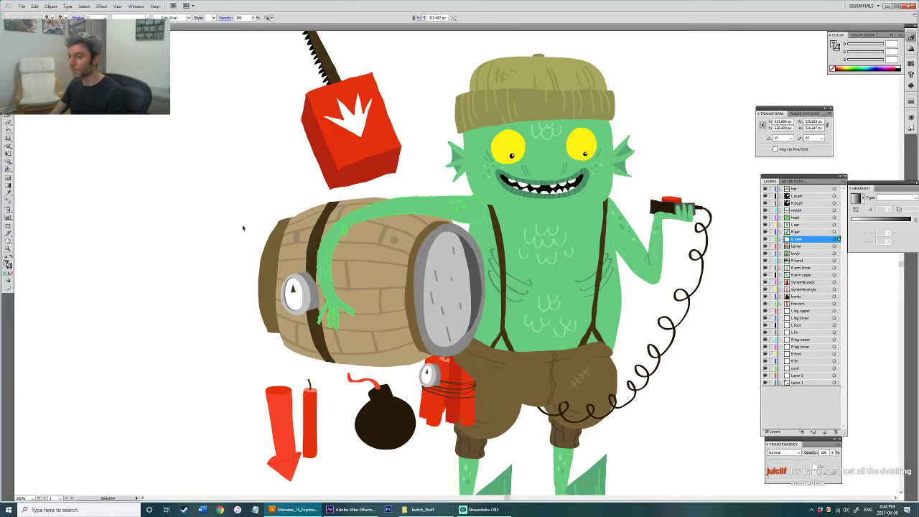
left_click(238, 223)
scroll(239, 222, "right", 3)
key("a")
left_click(347, 207)
left_click(338, 174)
left_click_drag(338, 175, 341, 168)
key("v")
left_click_drag(379, 207, 343, 199)
key("ctrl+z")
Step: Select the leftover dark spots at the barrel arm's shoulder, without the head and body, and put them in the L arm layer
scroll(379, 195, "up", 2)
left_click_drag(400, 199, 369, 228)
left_click_drag(374, 199, 410, 244)
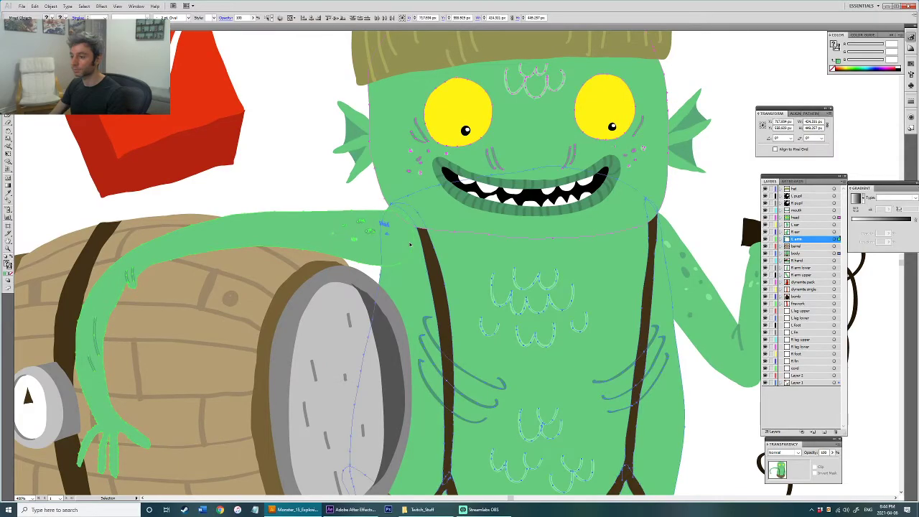
scroll(410, 245, "up", 1)
left_click(457, 236, "shift")
left_click(362, 272, "shift")
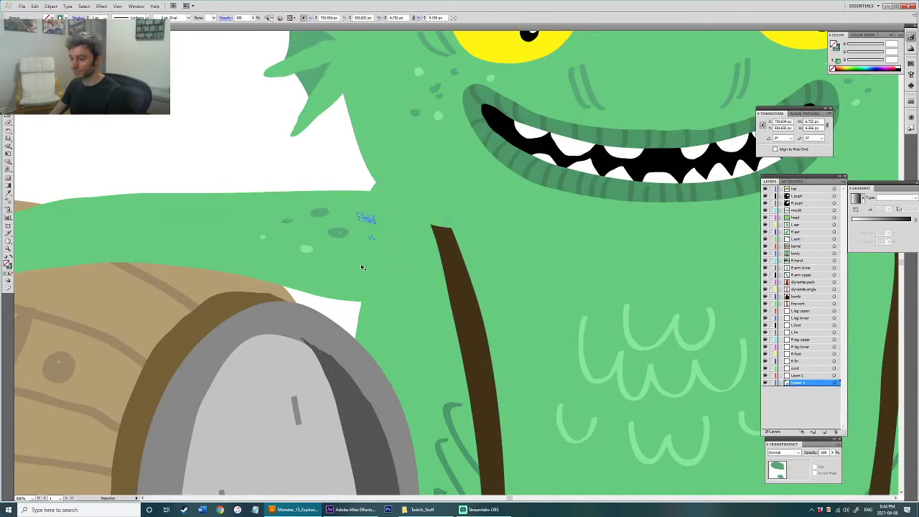
left_click(362, 268)
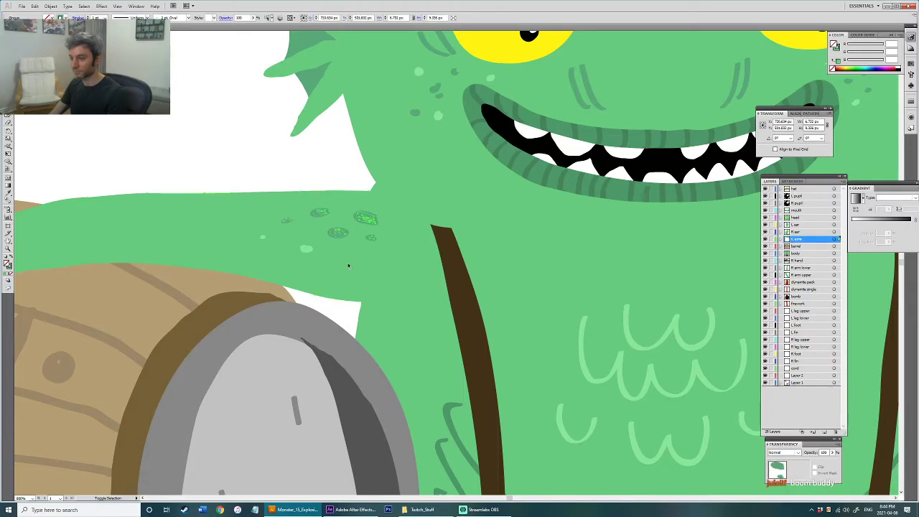
left_click(311, 182)
Step: Select the dynamite bundle and move the dynamite pack layer directly below the barrel layer, above the body layer
scroll(312, 182, "down", 6)
left_click_drag(469, 117, 492, 159)
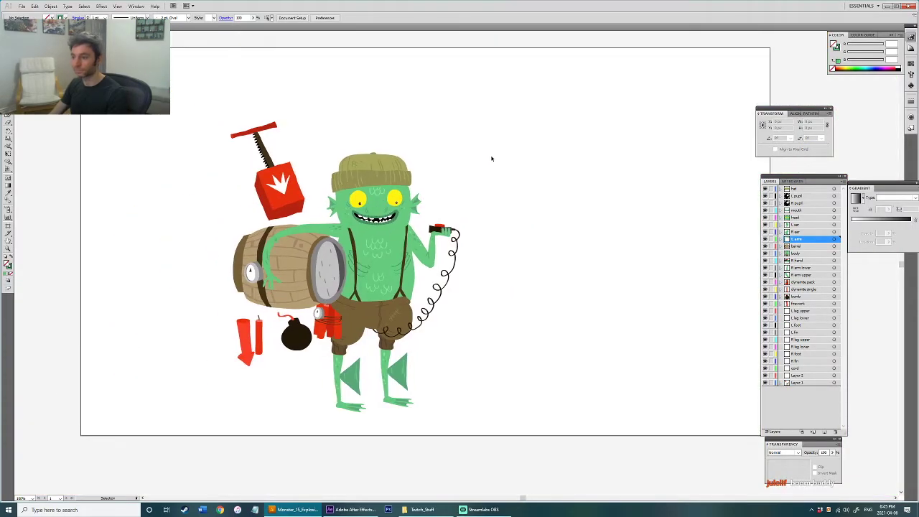
scroll(402, 279, "up", 2)
left_click_drag(399, 278, 492, 226)
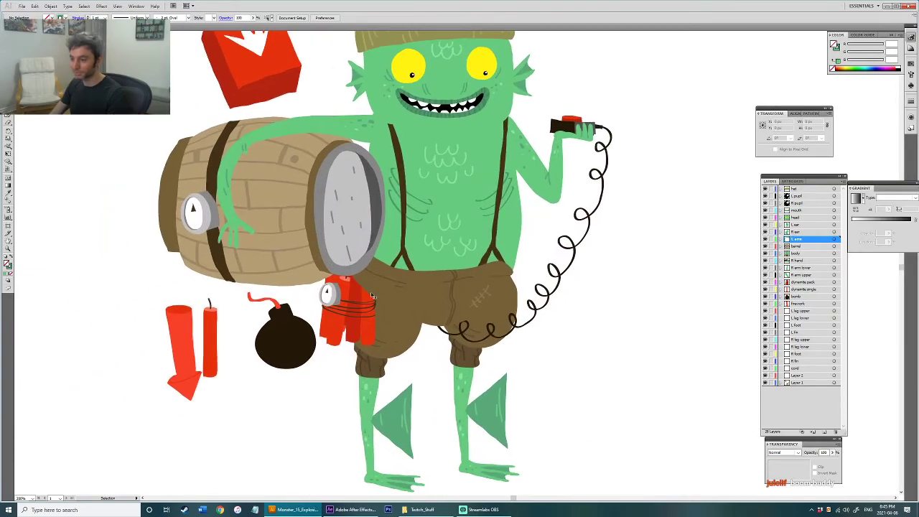
left_click(367, 305)
key("ctrl+3")
key("ctrl+z")
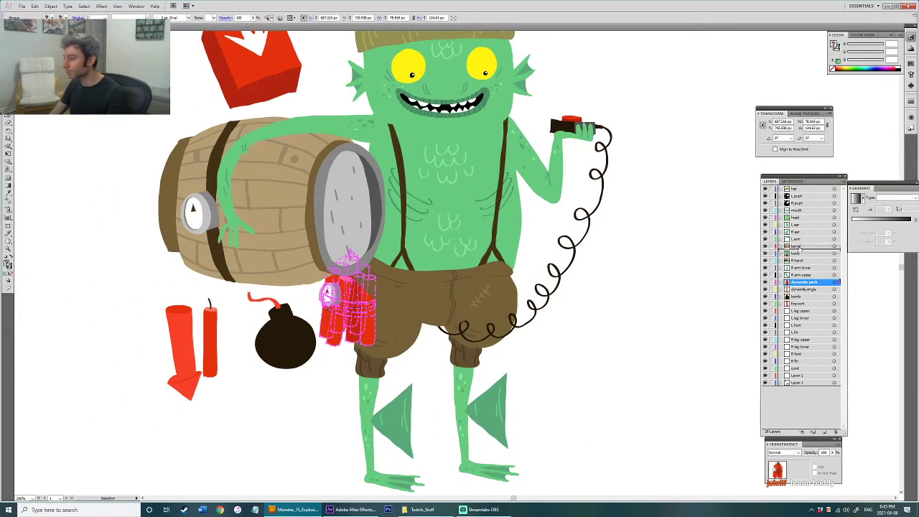
left_click_drag(799, 250, 799, 250)
left_click(629, 369)
left_click_drag(600, 370, 654, 372)
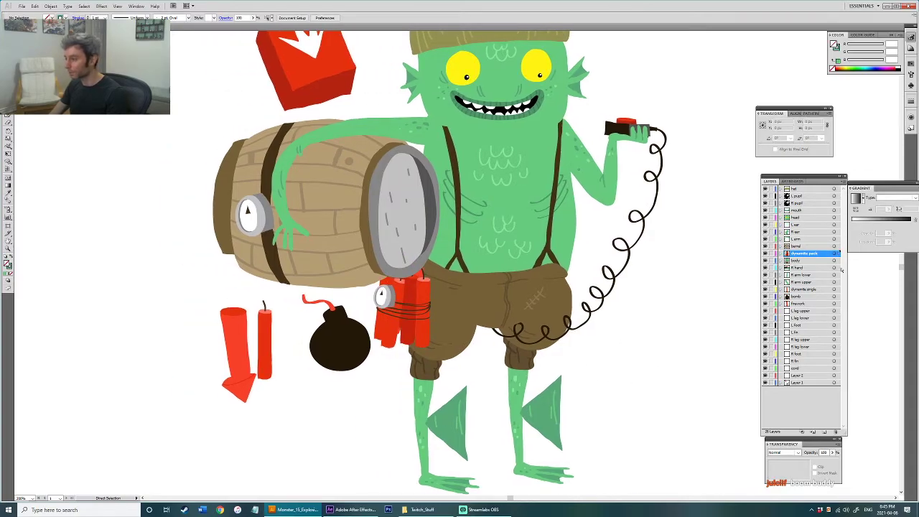
Step: Move the dynamite single, bomb and firework layers together to just below the dynamite pack layer
left_click(801, 304)
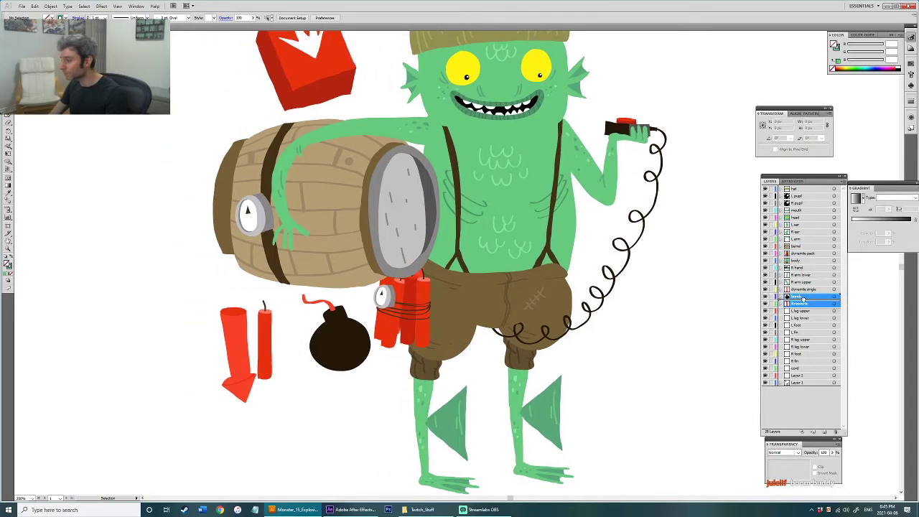
left_click_drag(806, 296, 806, 257)
left_click_drag(626, 383, 580, 338)
Step: Move the left leg's upper part with its trouser leg into the L leg upper layer, in place
key("a")
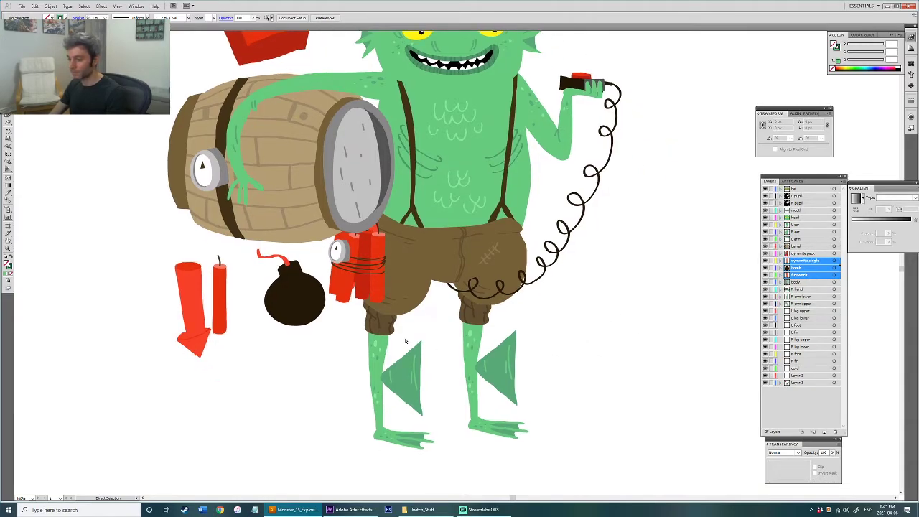
scroll(406, 341, "up", 2)
left_click_drag(406, 339, 431, 285)
left_click(369, 212)
key("ctrl+z")
key("ctrl+z")
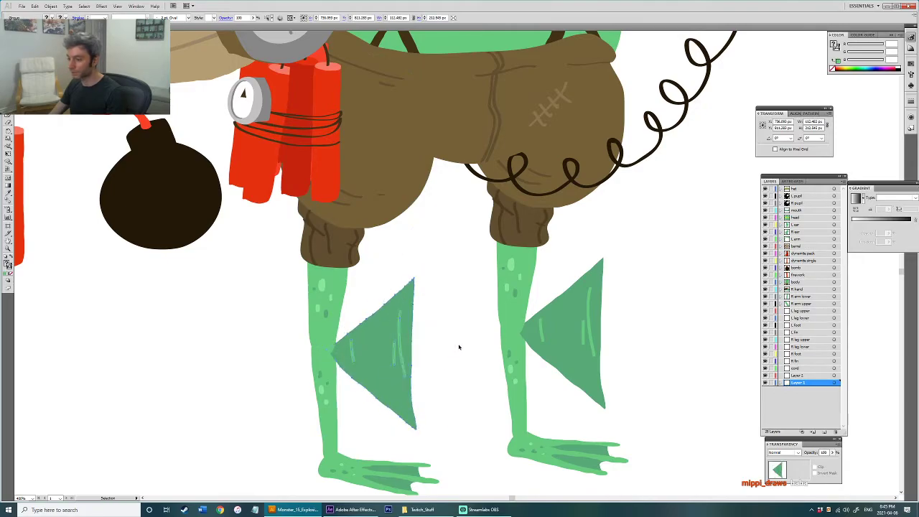
left_click(460, 347)
left_click_drag(460, 347, 476, 350)
key("a")
left_click(343, 298)
left_click(370, 237)
key("Delete")
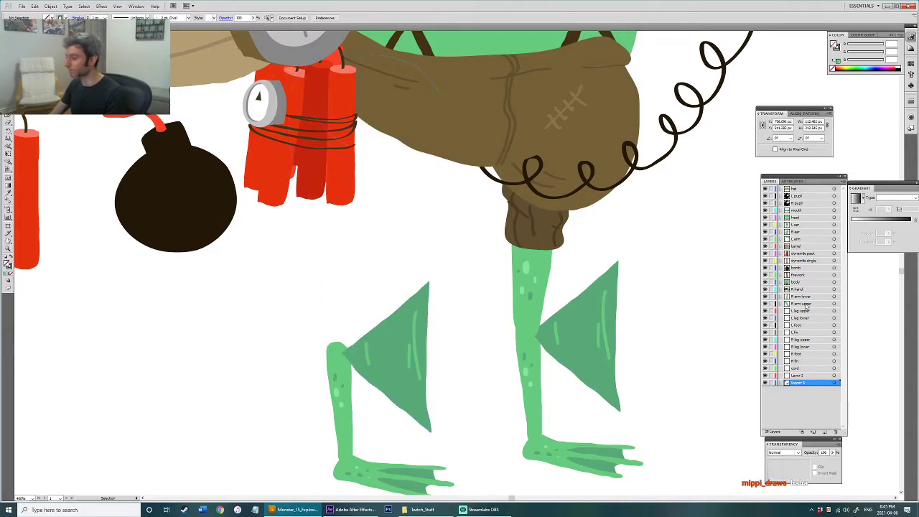
left_click(804, 311)
key("ctrl+f")
Step: Move the left lower leg into the L leg lower layer and the left foot into the L foot layer, both in place
left_click(344, 395)
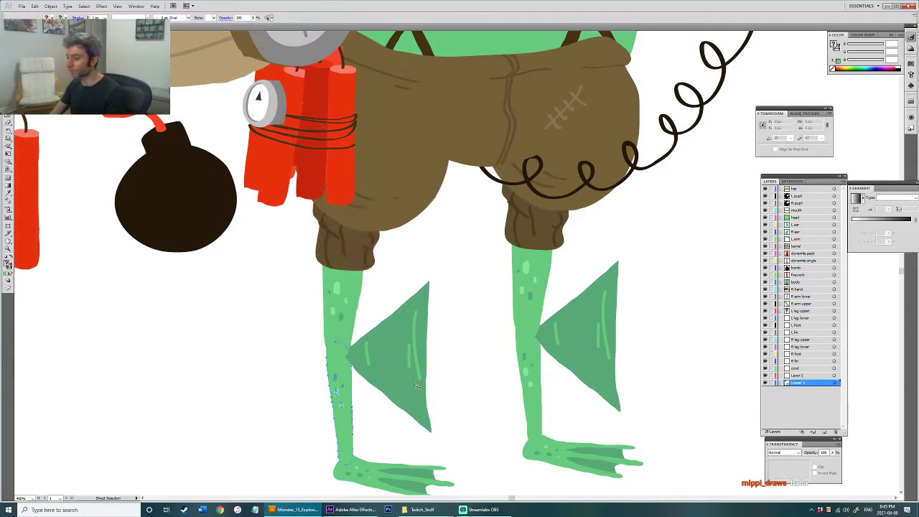
key("ctrl+x")
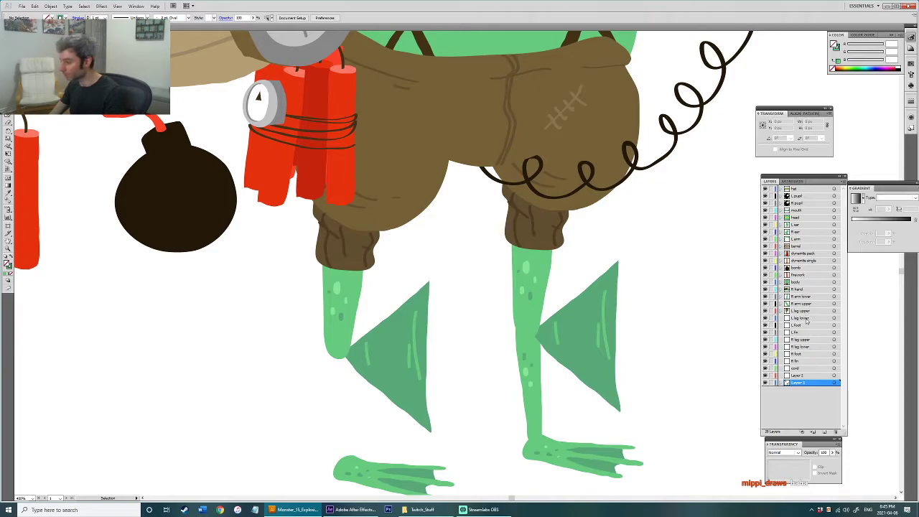
left_click(806, 320)
key("ctrl+f")
left_click(369, 471)
key("ctrl+x")
left_click(804, 326)
key("ctrl+f")
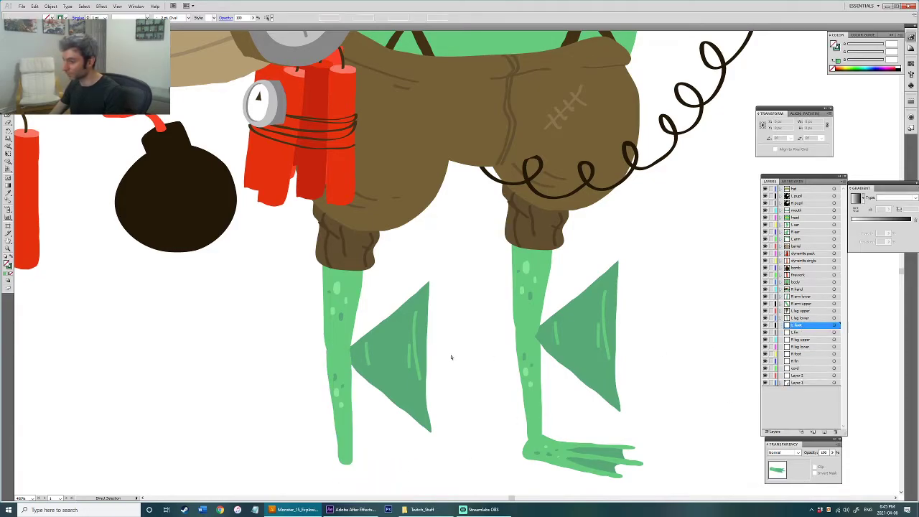
Step: Move the left leg's triangular fin into the L fin layer, in place
left_click(417, 359)
key("ctrl+x")
key("ctrl+shift+z")
key("ctrl+z")
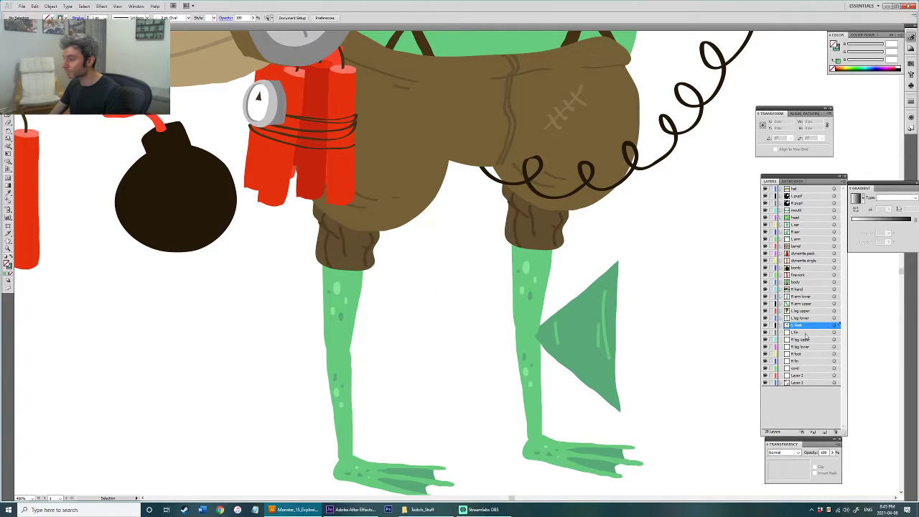
key("ctrl+shift+z")
Step: Move the right leg's upper part into the R leg upper layer and its lower part into the R leg lower layer, both in place
left_click_drag(608, 376, 467, 376)
left_click(397, 223)
key("ctrl+x")
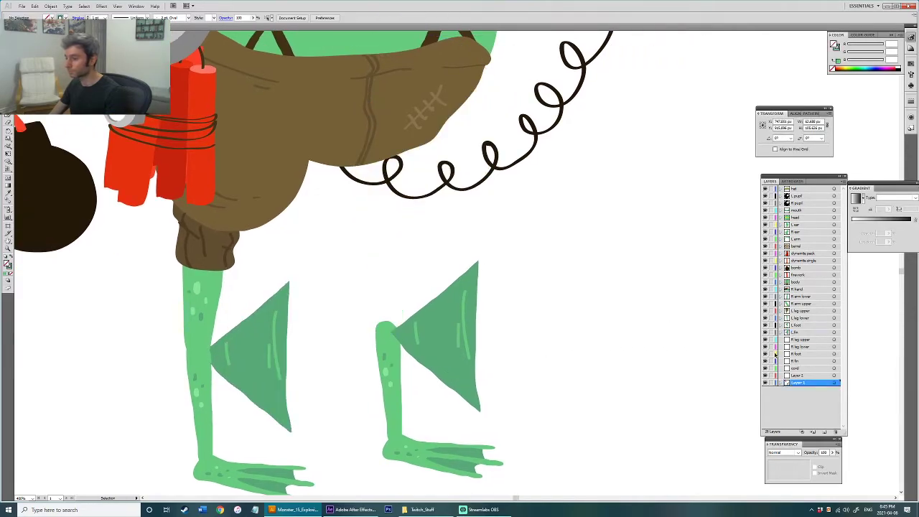
left_click(805, 341)
key("ctrl+f")
left_click(397, 391)
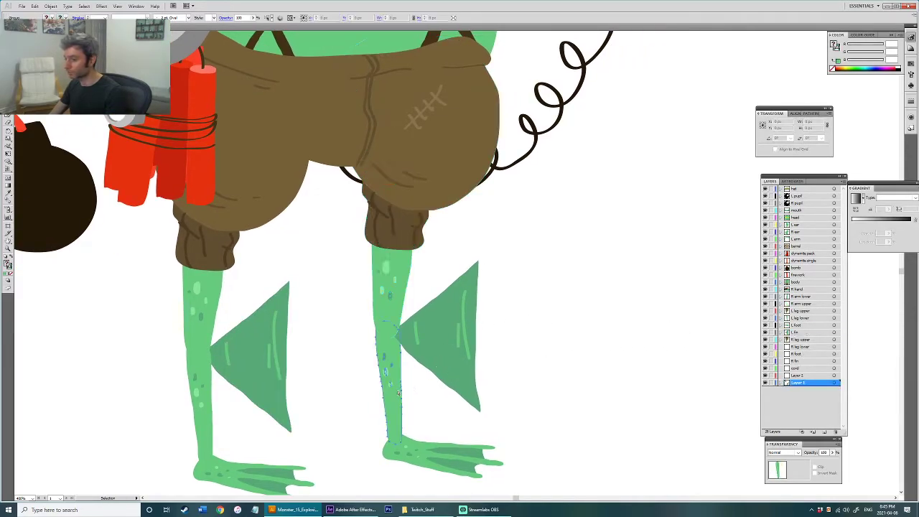
key("ctrl+x")
left_click(808, 347)
key("ctrl+f")
Step: Move the right foot into the R foot layer and the right leg's fin into the R fin layer, both in place
left_click(443, 455)
key("ctrl+x")
left_click(799, 354)
key("ctrl+f")
left_click(463, 353)
key("ctrl+x")
left_click(801, 361)
key("ctrl+f")
Step: Move the coiled detonator cord into the cord layer and redo the placement of the right fin in the R fin layer
left_click(589, 323)
scroll(589, 322, "down", 3)
left_click_drag(596, 291, 555, 354)
left_click(547, 259)
key("ctrl+x")
left_click(802, 369)
key("ctrl+f")
key("ctrl+shift+a")
left_click(798, 363)
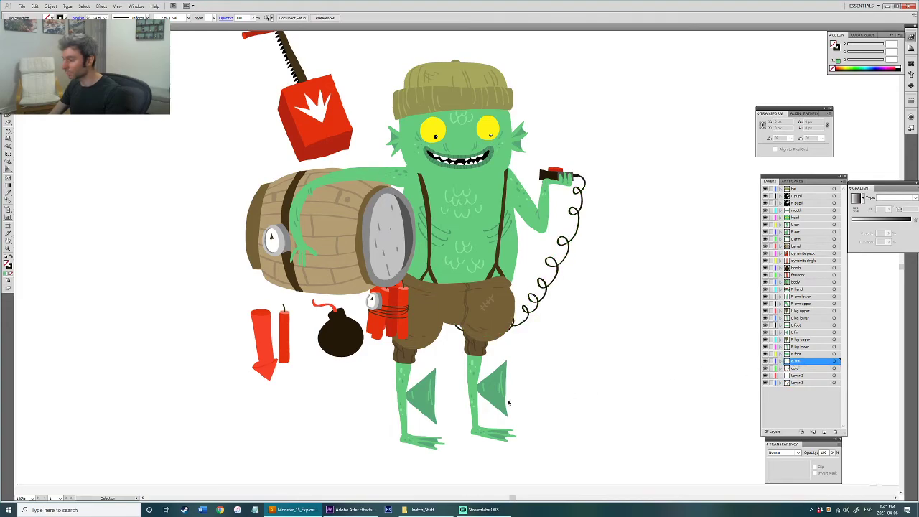
key("ctrl+z")
key("ctrl+shift+z")
left_click_drag(656, 348, 632, 364)
left_click_drag(408, 239, 448, 342)
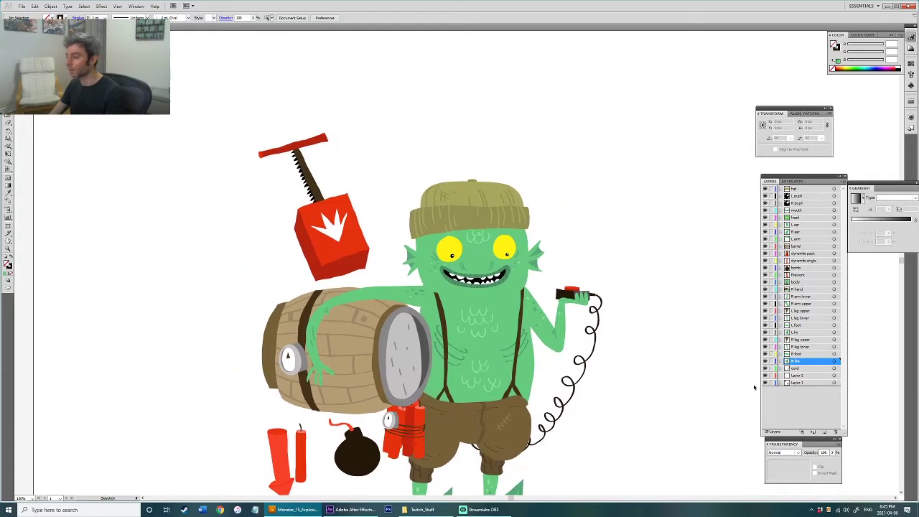
Step: Add a layer above Layer 1 and name the two layers below cord "plunger" and "tnt box"
left_click(808, 375)
left_click(805, 383)
left_click(824, 432)
double_click(798, 375)
type("plunger")
key("Return")
double_click(798, 382)
type("l")
type("xt box")
key("Return")
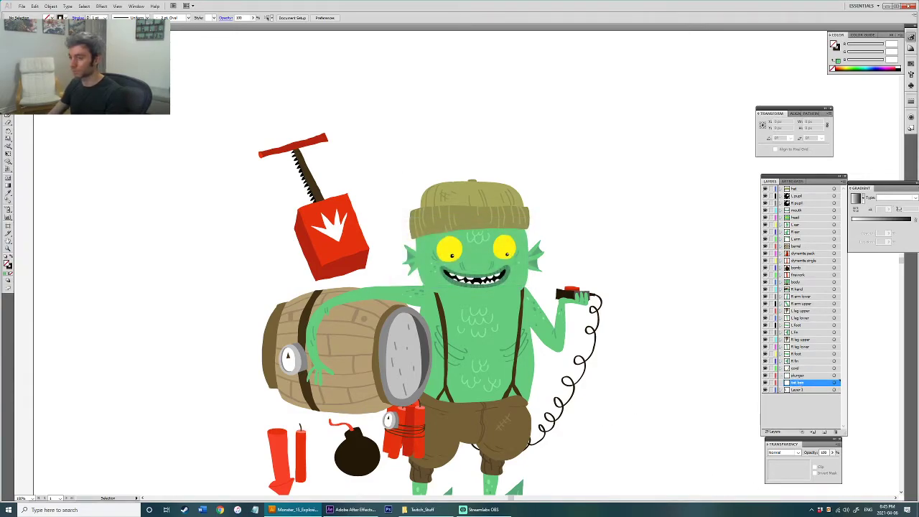
Step: Move the red box and the plunger handle into the tnt box and plunger layers, and stack tnt box above plunger
key("ctrl+x")
key("ctrl+v")
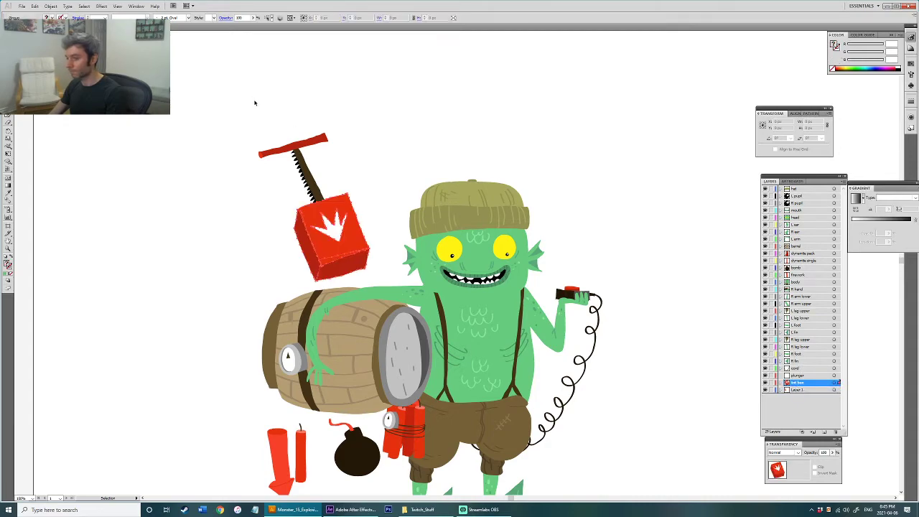
left_click(802, 375)
key("ctrl+f")
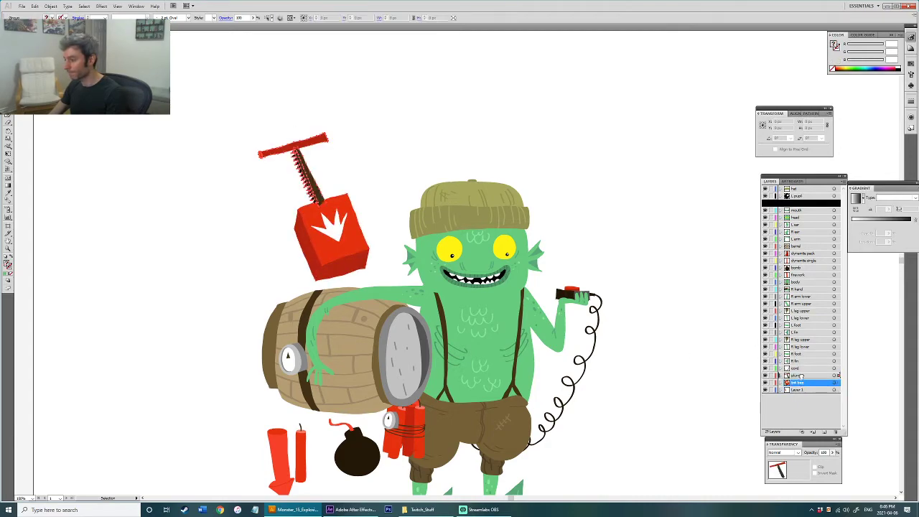
left_click_drag(801, 373, 801, 372)
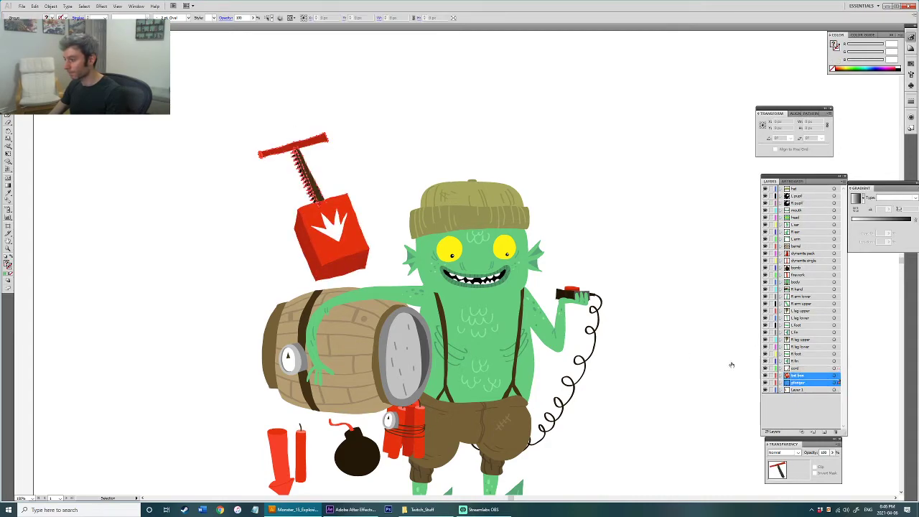
left_click(752, 367)
Step: Locate the artwork left in Layer 1 and move the dark cable connector at the detonator into the R hand layer
key("ctrl+minus")
left_click_drag(548, 310, 508, 274)
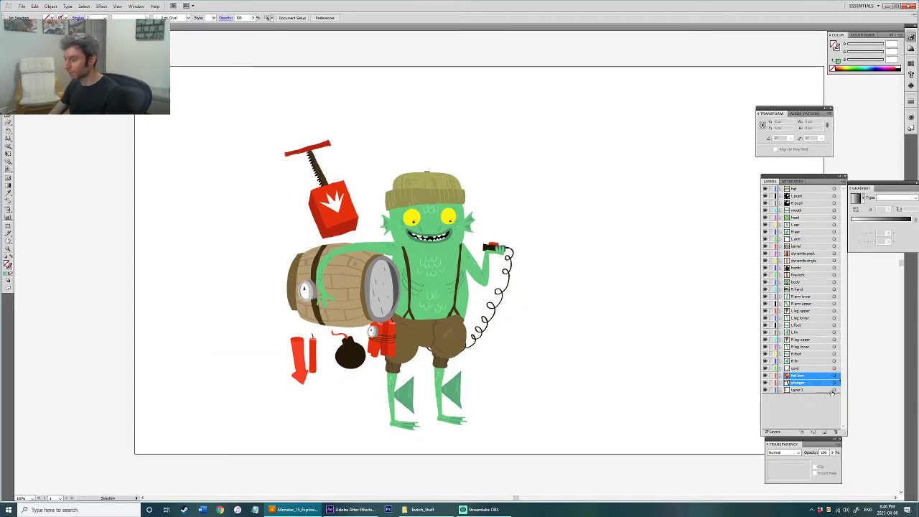
left_click(833, 391)
scroll(553, 331, "down", 3)
left_click_drag(561, 331, 504, 317)
scroll(479, 311, "up", 5)
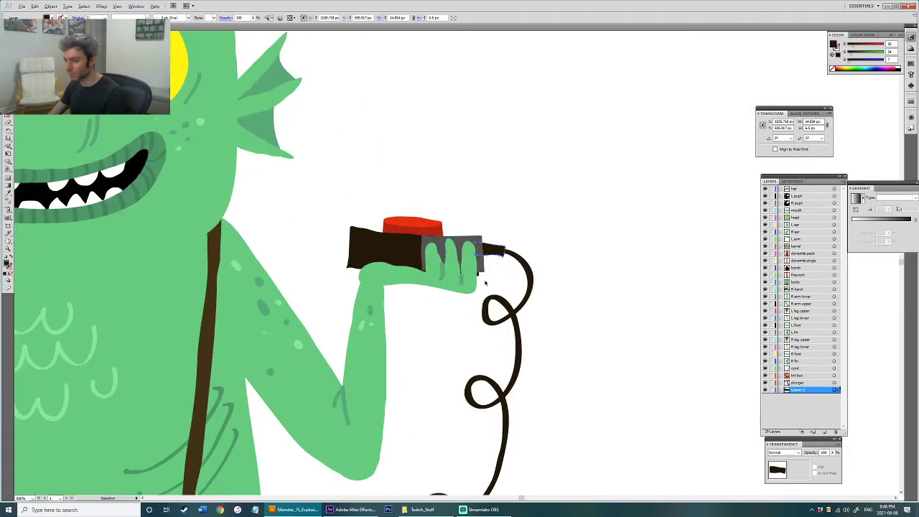
key("ctrl+shift+a")
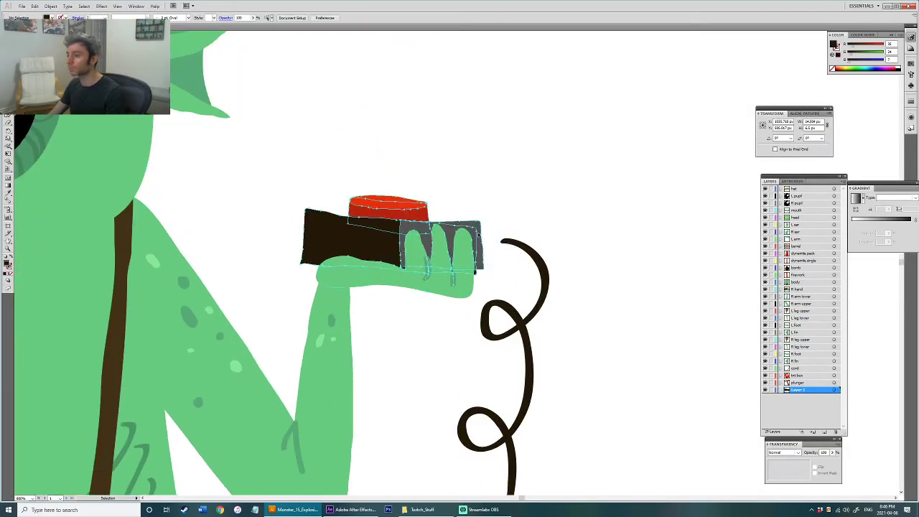
left_click(491, 241)
scroll(549, 244, "down", 5)
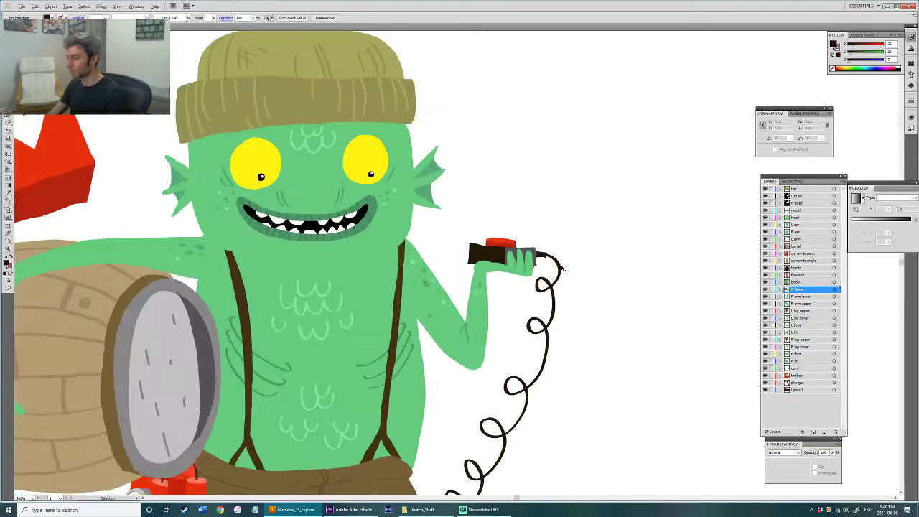
key("ctrl+shift+a")
Step: Check what remains in Layer 1 and delete that layer
left_click_drag(550, 253, 517, 249)
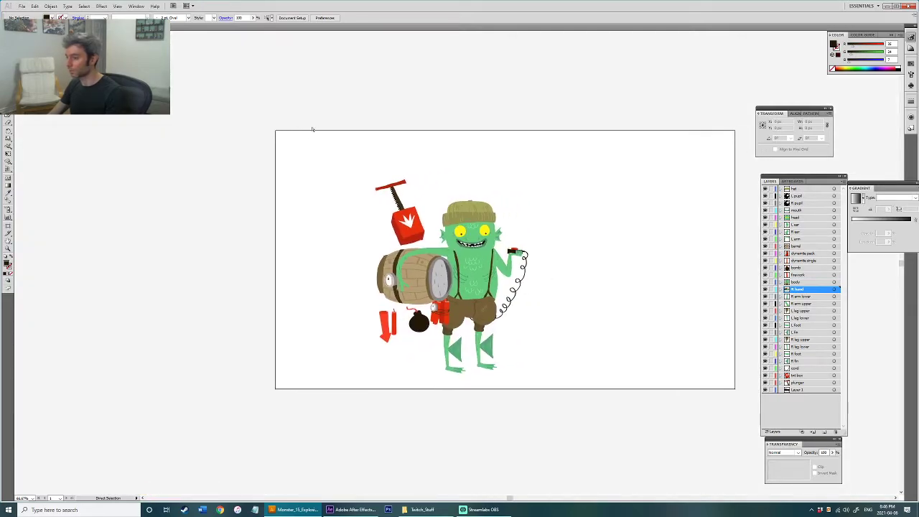
key("ctrl+a")
left_click(745, 363)
left_click(834, 390)
key("ctrl+shift+a")
left_click(810, 390)
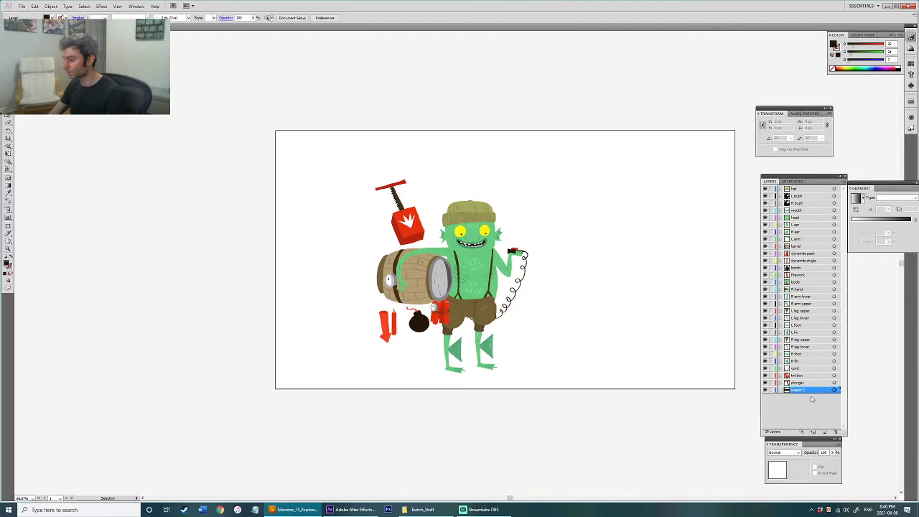
left_click(836, 432)
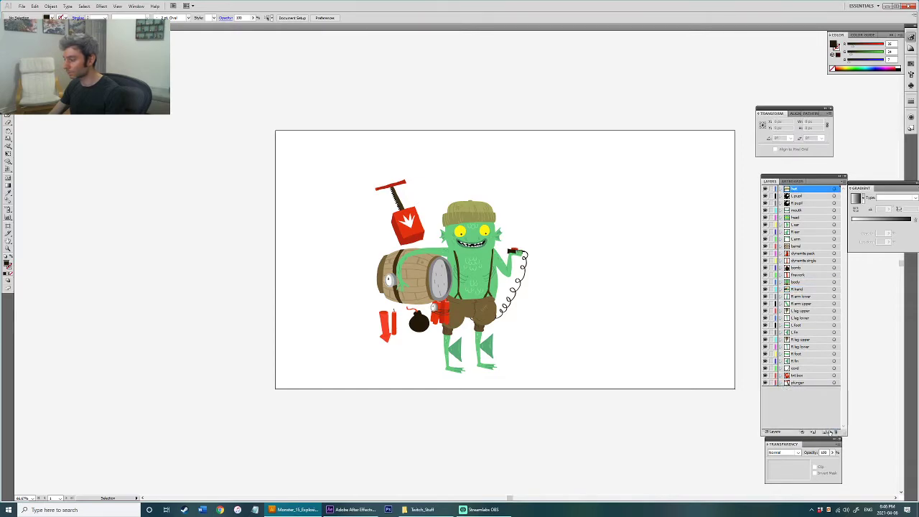
Step: Select the whole character with its props, enlarge it and position it to fill the artboard's height
left_click_drag(560, 279, 515, 303)
left_click_drag(251, 164, 586, 458)
key("e")
left_click_drag(490, 187, 519, 181)
left_click_drag(454, 229, 453, 233)
left_click_drag(515, 163, 519, 159)
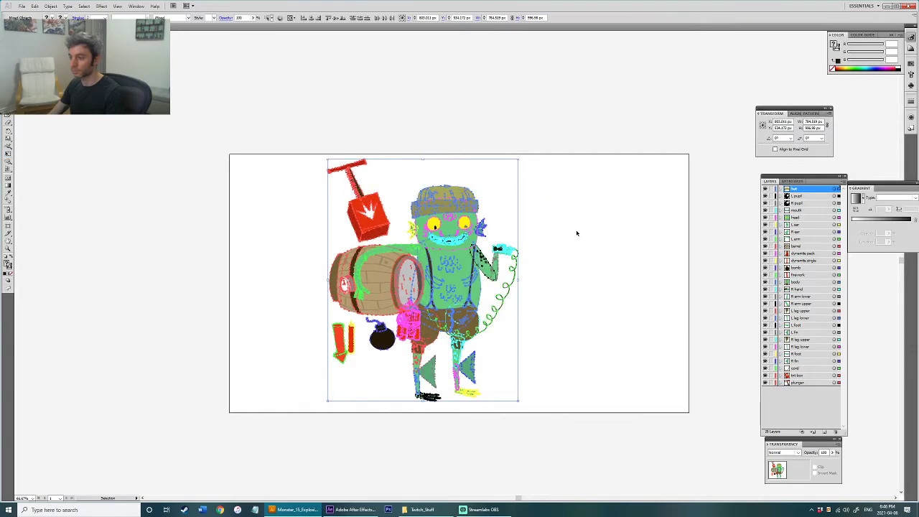
key("v")
left_click(579, 282)
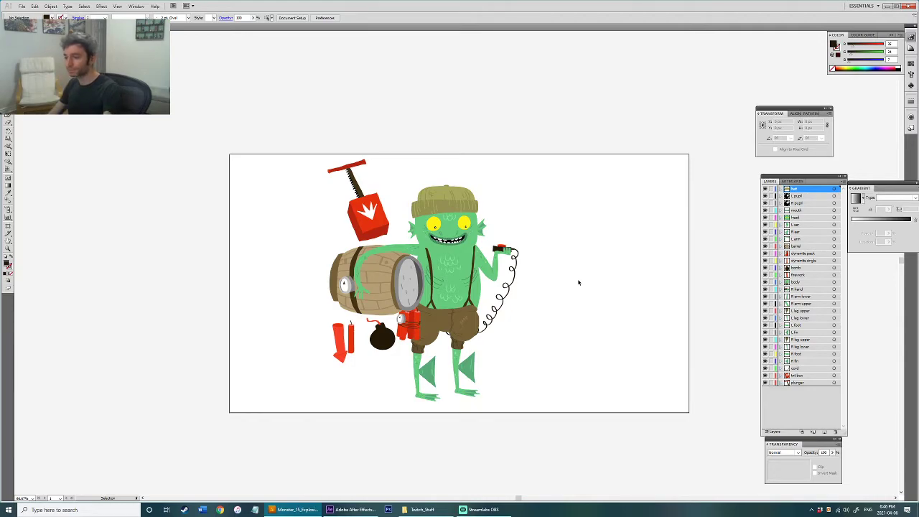
Step: Recolour the barrel's main body with the darker brown sampled from its plank lines
scroll(365, 262, "up", 1)
left_click(342, 297)
left_click(290, 320)
key("a")
scroll(369, 306, "up", 2)
left_click_drag(369, 305, 339, 347)
left_click(373, 291)
left_click(377, 292)
key("i")
left_click(374, 286)
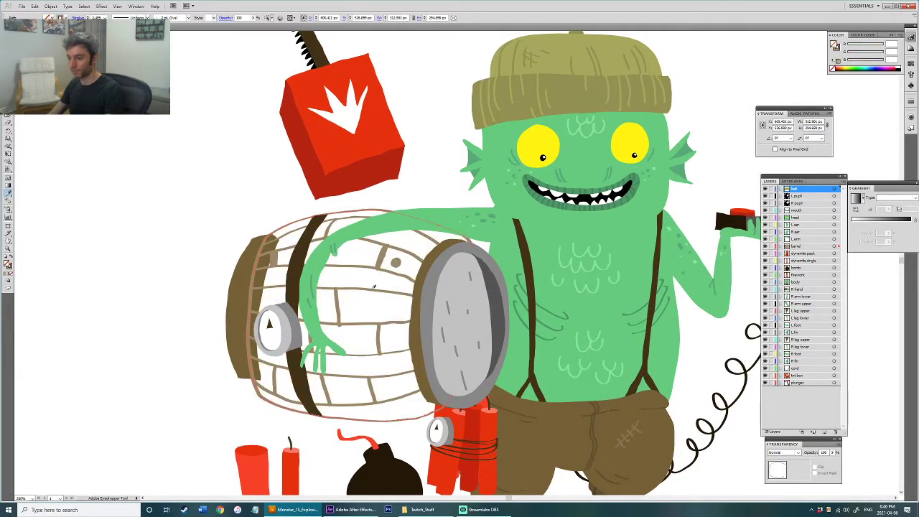
left_click_drag(372, 290, 374, 306)
key("ctrl+z")
Step: Select all the barrel's plank lines by their shared stroke colour and give them a lighter brown stroke
key("a")
left_click(379, 304)
left_click(272, 243)
left_click(374, 257)
left_click(102, 6)
mouse_move(172, 87)
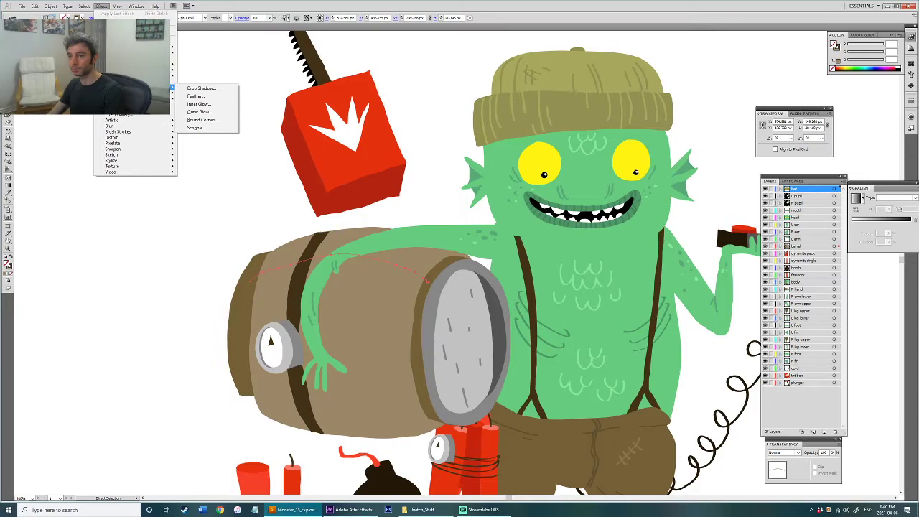
mouse_move(84, 6)
mouse_move(129, 74)
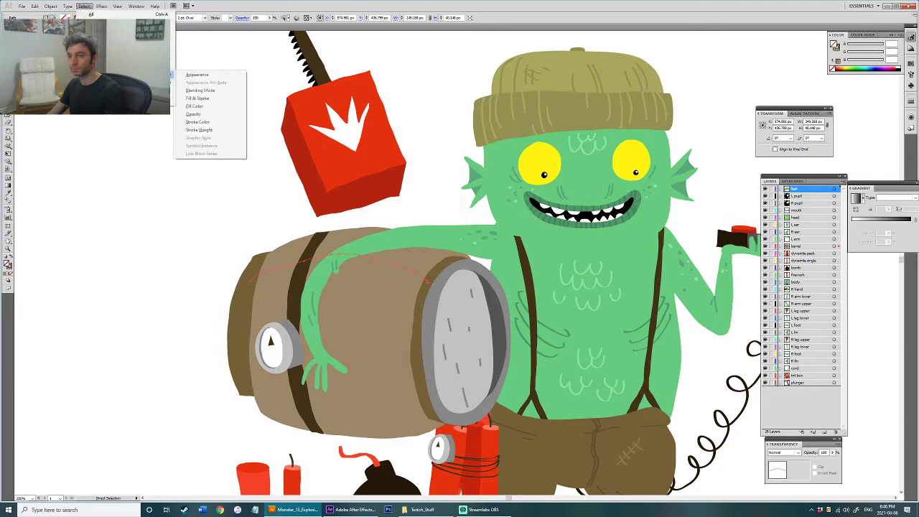
left_click(197, 121)
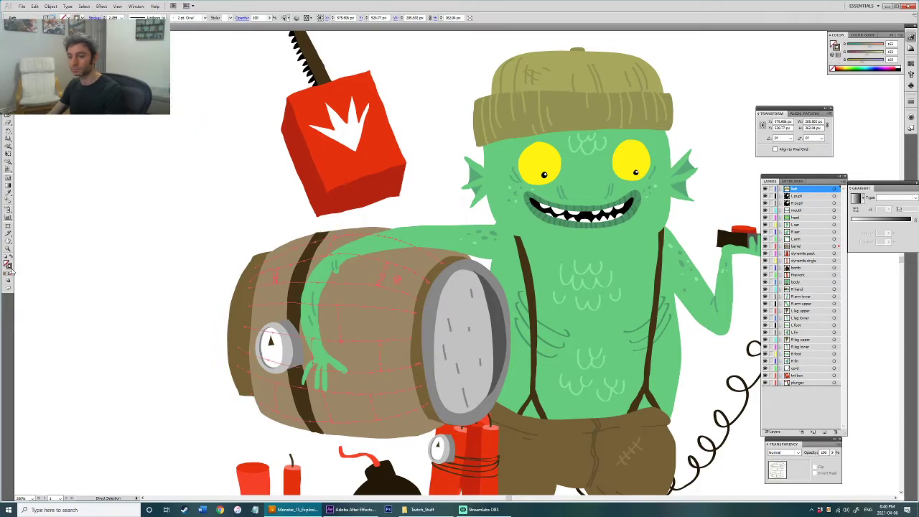
double_click(9, 266)
left_click(534, 211)
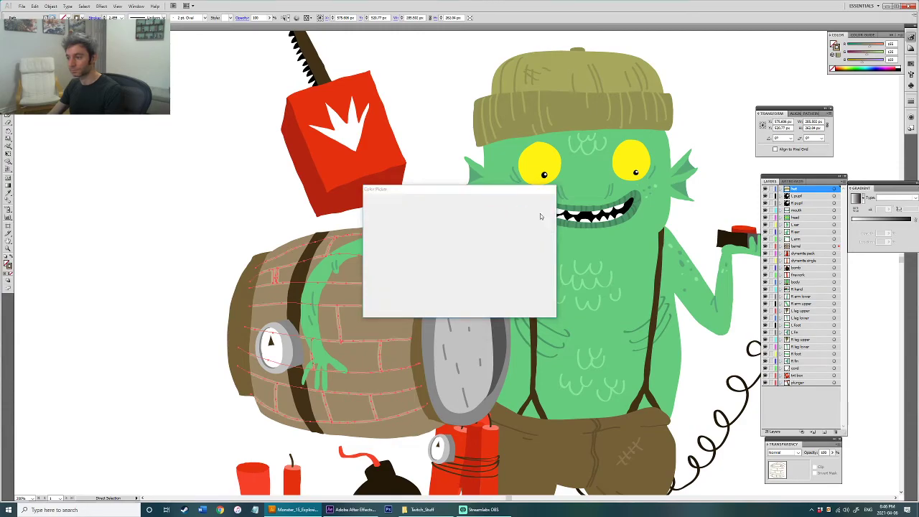
left_click(196, 178)
key("ctrl+0")
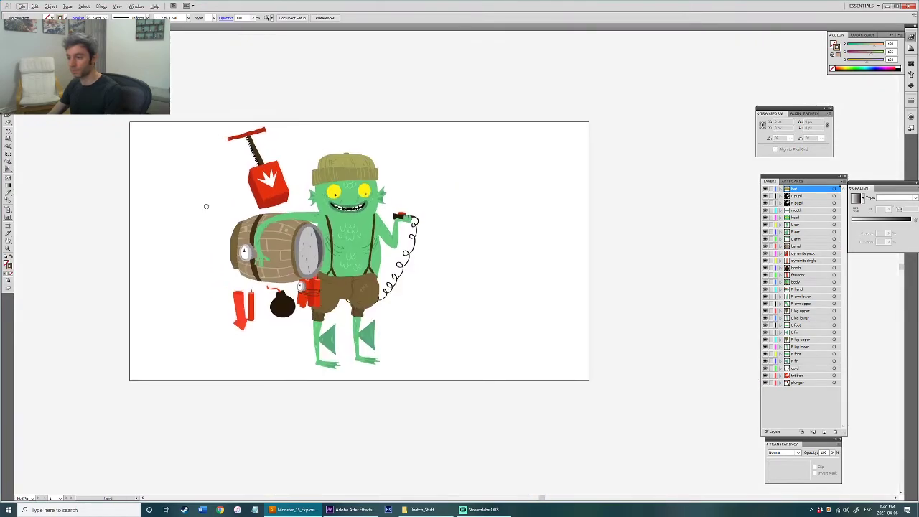
Step: Reselect the barrel's plank lines and set their stroke to a darker brown, RGB 124, 106, 80
left_click_drag(488, 225, 549, 271)
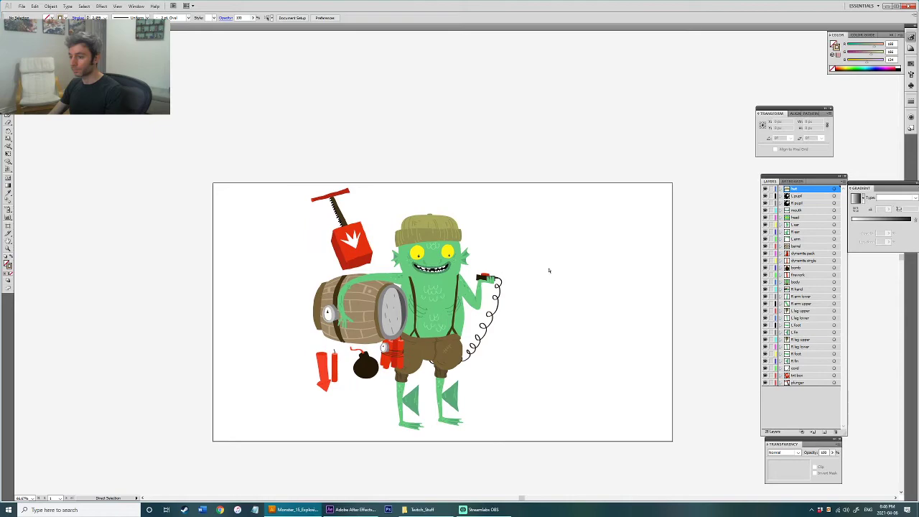
key("ctrl+z")
scroll(349, 322, "up", 1)
left_click_drag(367, 316, 372, 336)
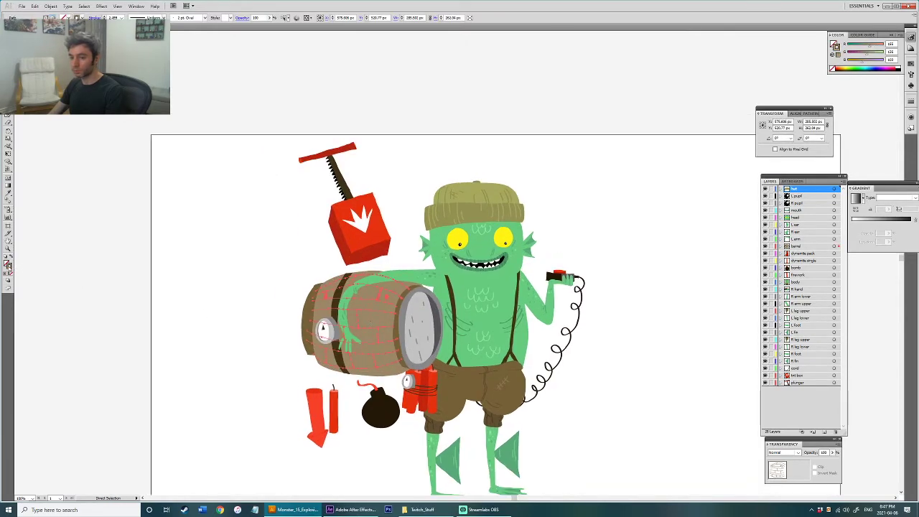
double_click(9, 265)
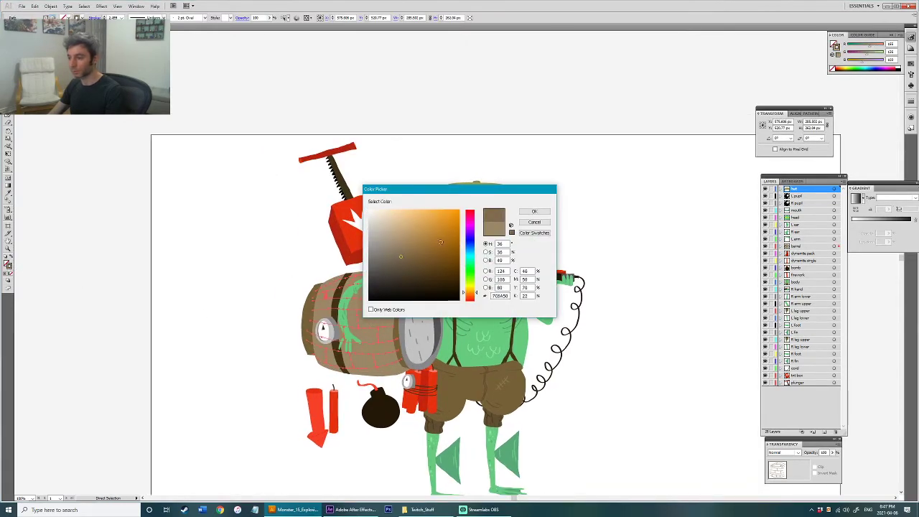
left_click(541, 217)
left_click(605, 272)
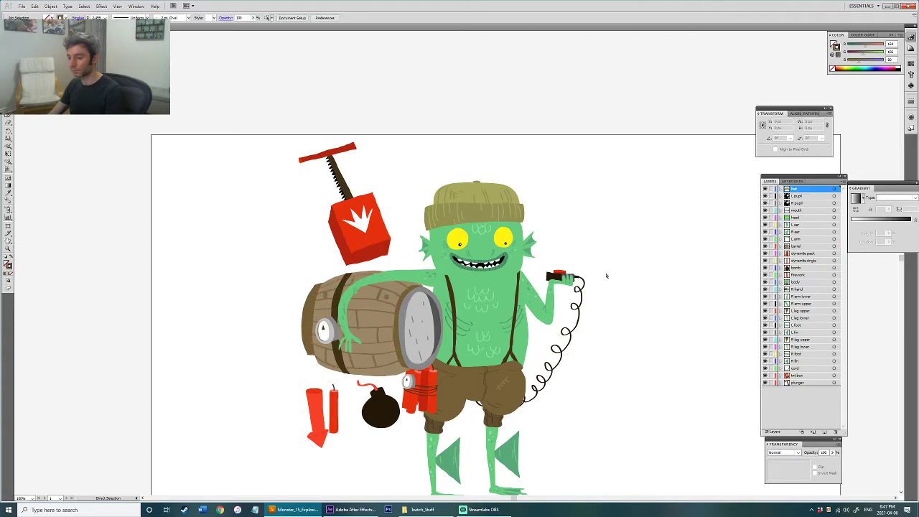
left_click_drag(620, 348, 574, 307)
left_click(424, 347)
scroll(434, 341, "up", 1)
scroll(433, 340, "down", 2)
left_click(517, 348)
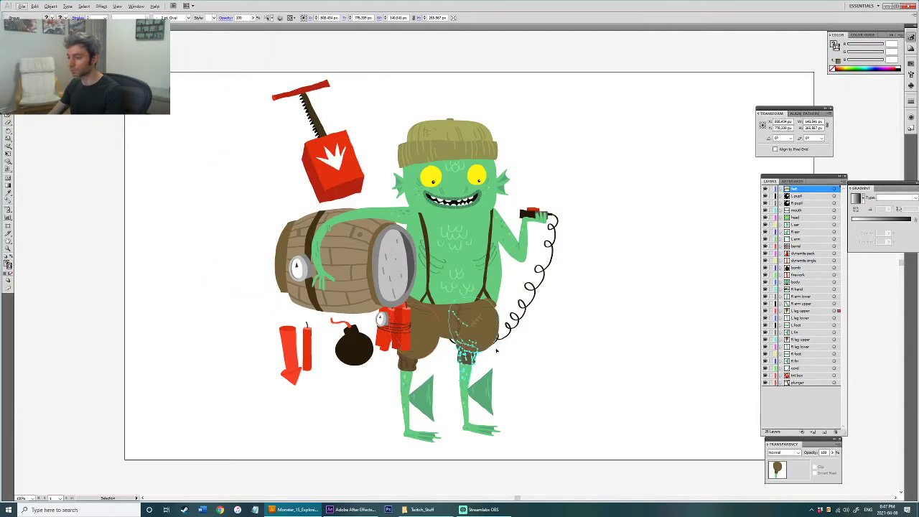
scroll(572, 349, "down", 1)
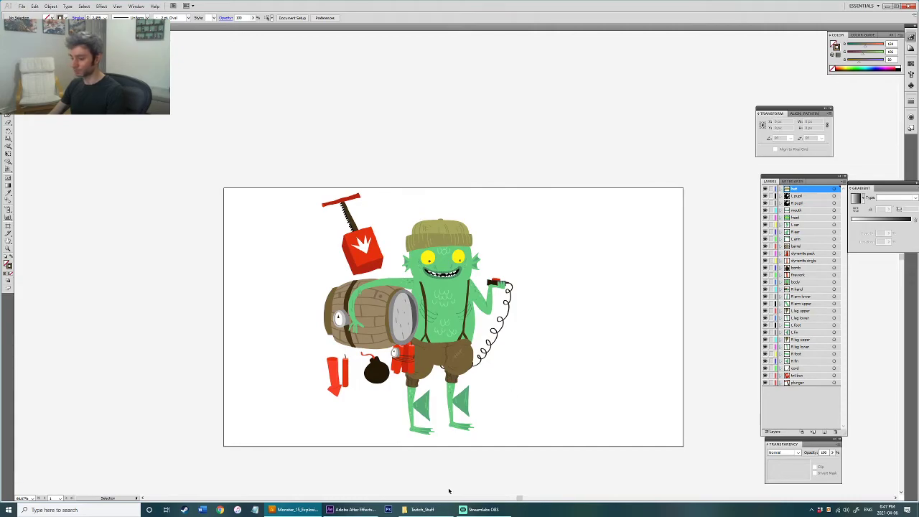
Step: Switch to After Effects and open Character_TEMPLATE.aep from the Twitch_Sessions AE Character_Rigs folder, accepting its conversion
left_click(356, 509)
left_click(422, 509)
double_click(417, 418)
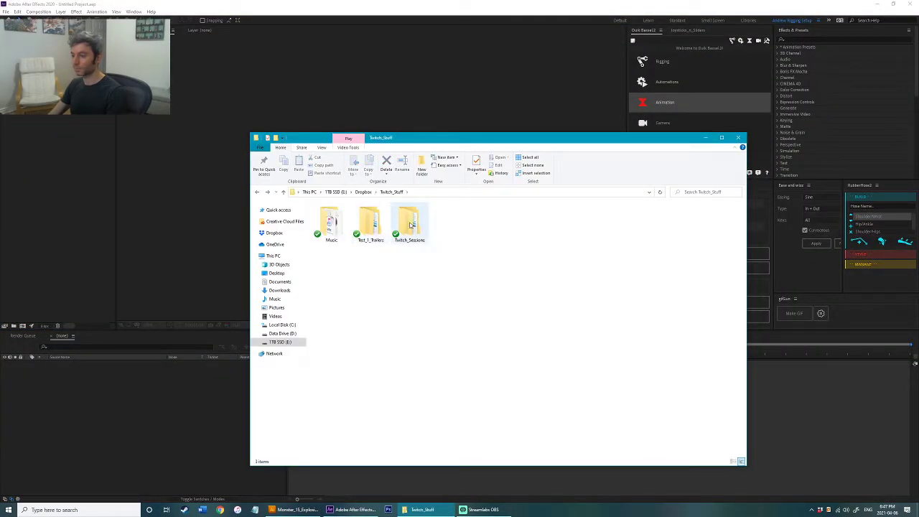
left_click(411, 226)
double_click(410, 226)
double_click(330, 214)
double_click(340, 224)
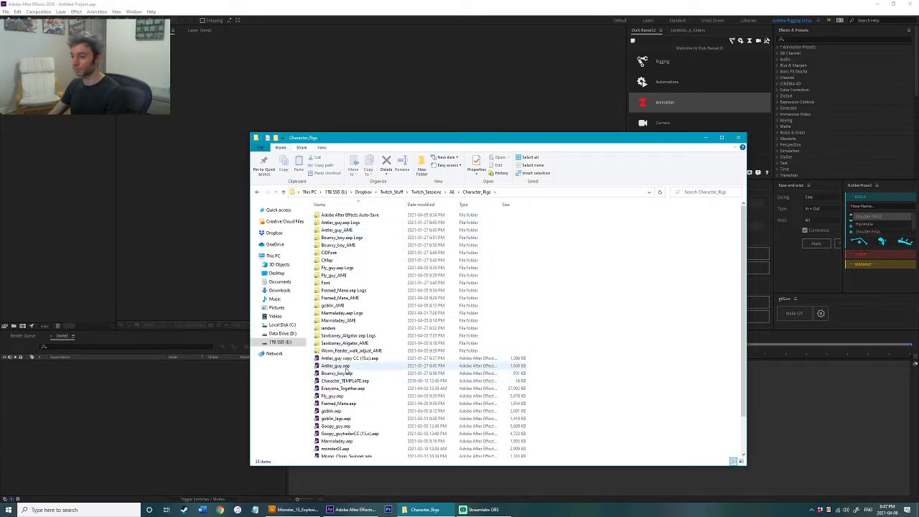
scroll(348, 370, "down", 2)
double_click(339, 340)
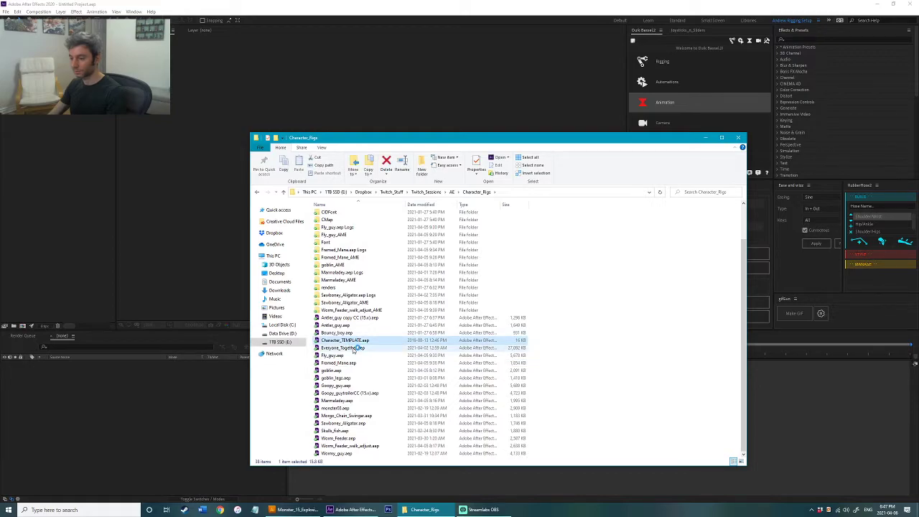
left_click(472, 271)
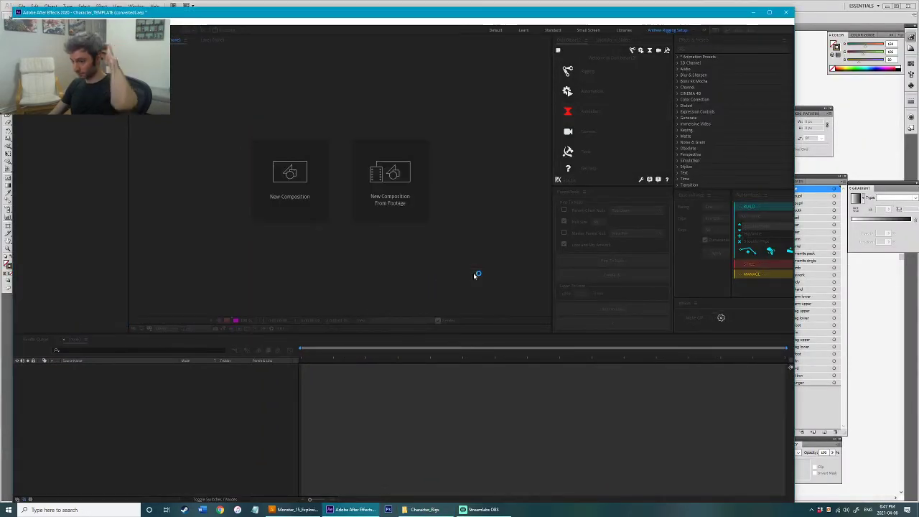
left_click_drag(363, 14, 385, 2)
Step: Import Monster_15_Explosive_Fish.ai from the Characters assets folder as a layered composition
double_click(92, 224)
double_click(92, 225)
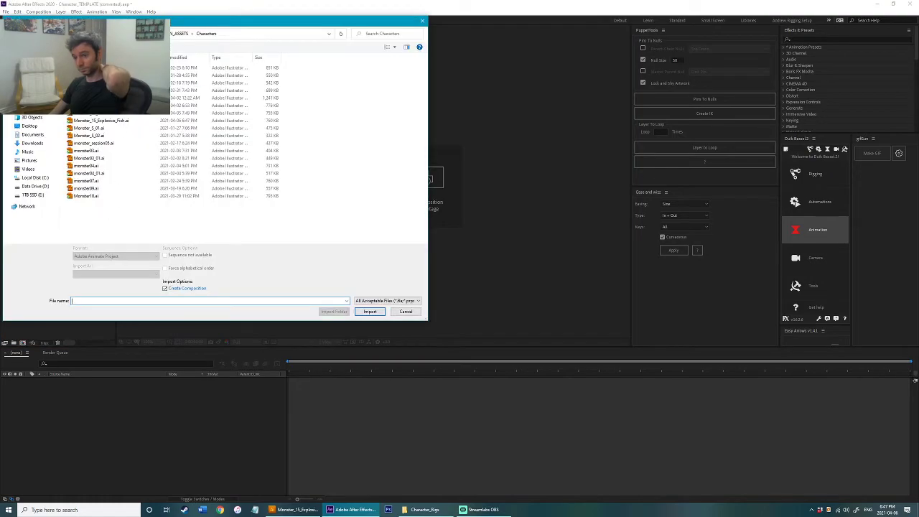
left_click(108, 273)
left_click(108, 293)
left_click(368, 311)
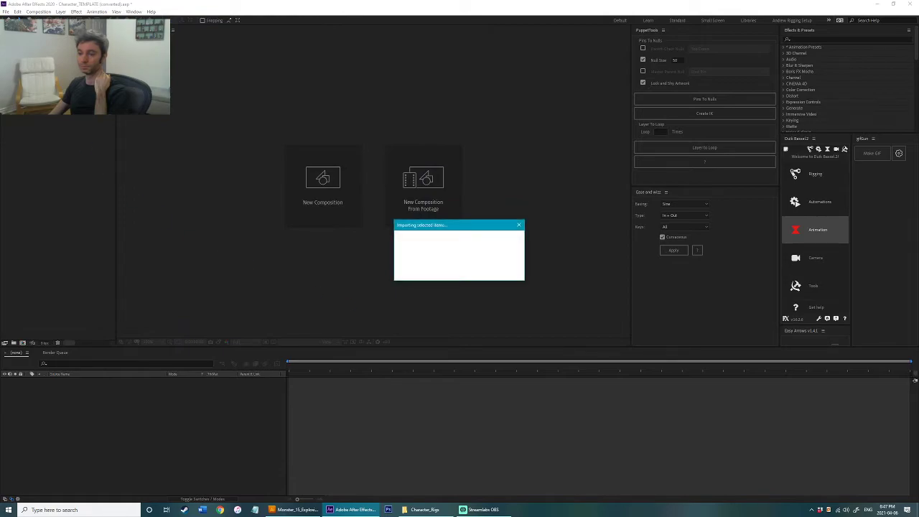
left_click_drag(41, 124, 34, 104)
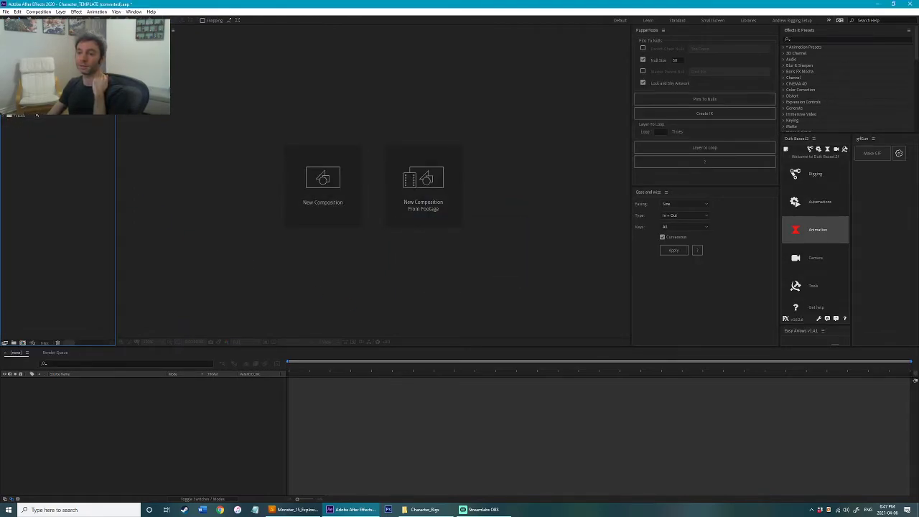
Step: Save the project in Character_Rigs under the new name Grubbo_TnToad
key("ctrl+shift+s")
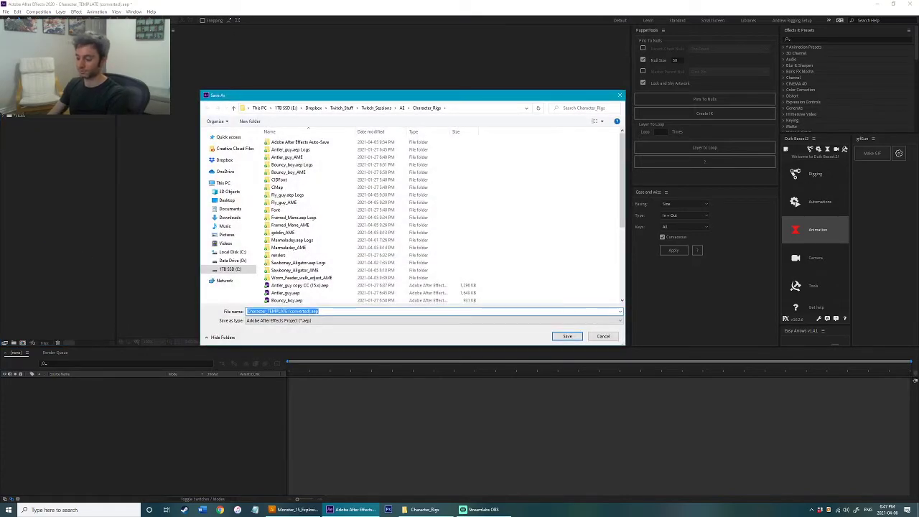
type("grub")
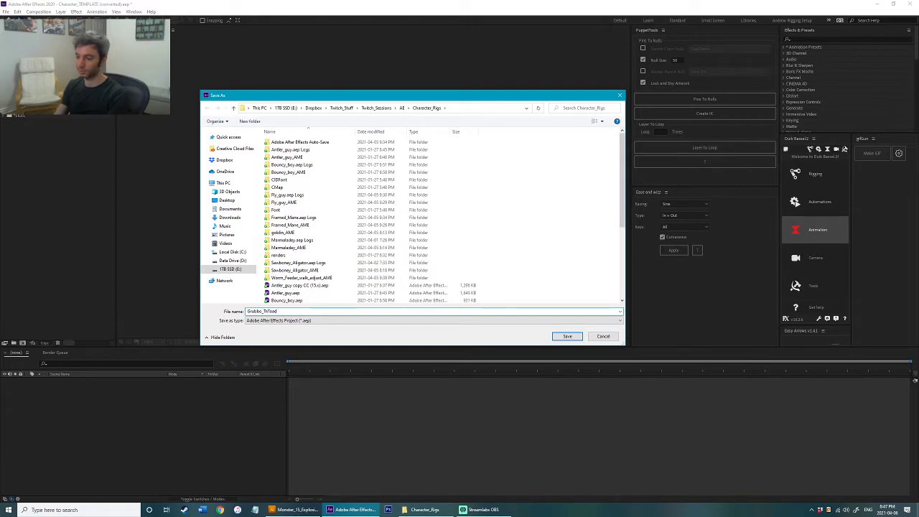
key("Return")
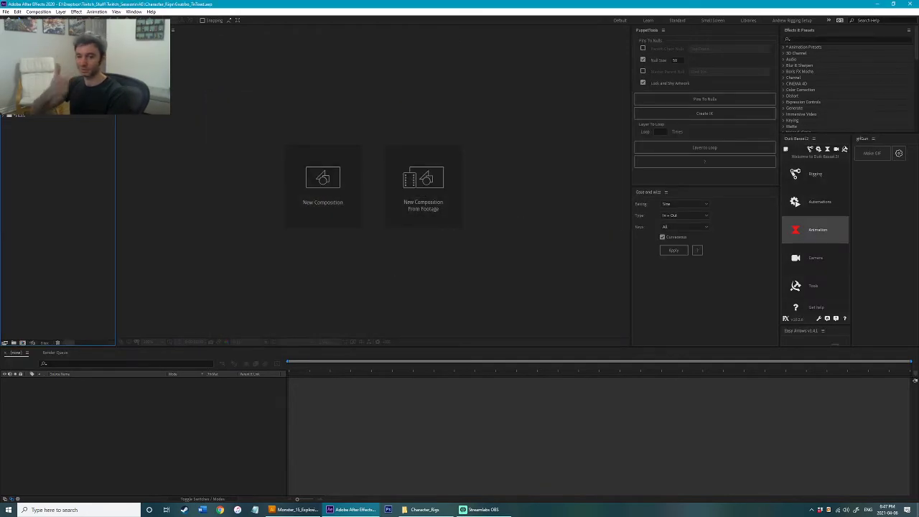
Step: Open the Monster_15_Explosive_Fish composition and set its preview resolution to Full
double_click(65, 103)
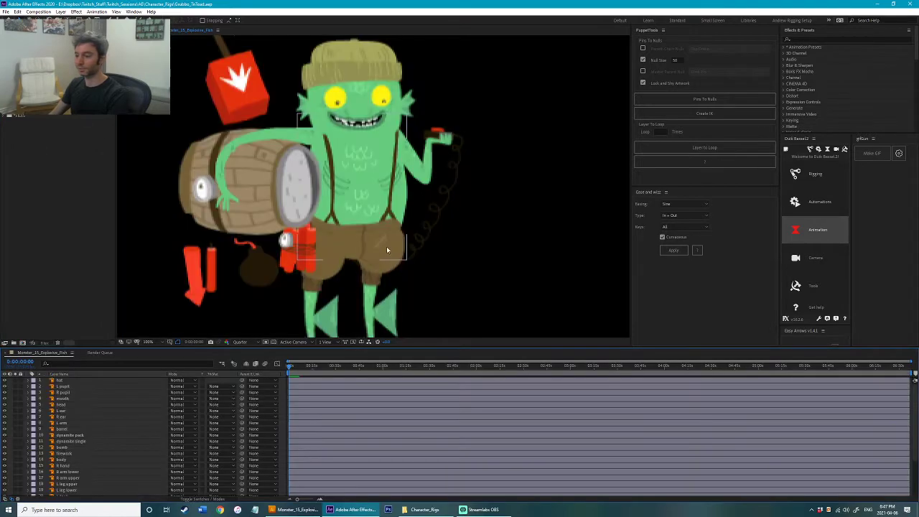
scroll(300, 186, "down", 1)
left_click_drag(300, 188, 326, 205)
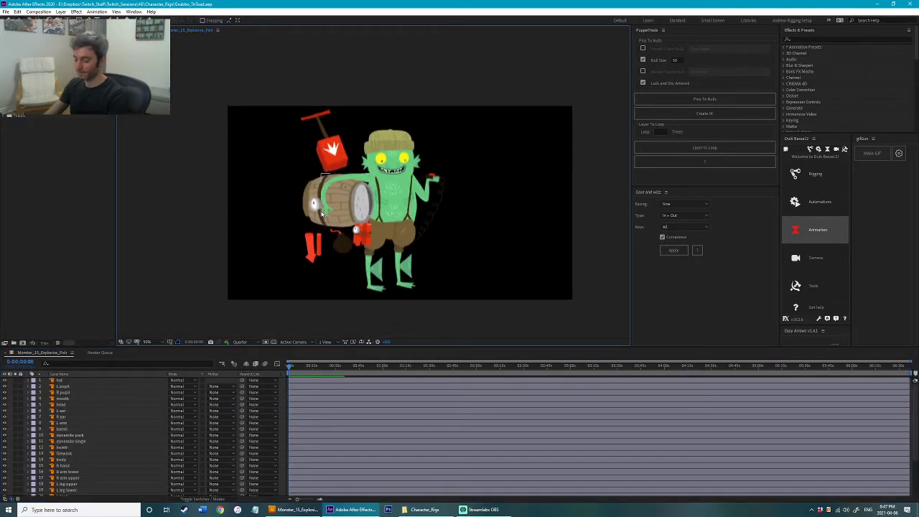
key("ctrl+k")
left_click(714, 341)
left_click(240, 342)
left_click(232, 305)
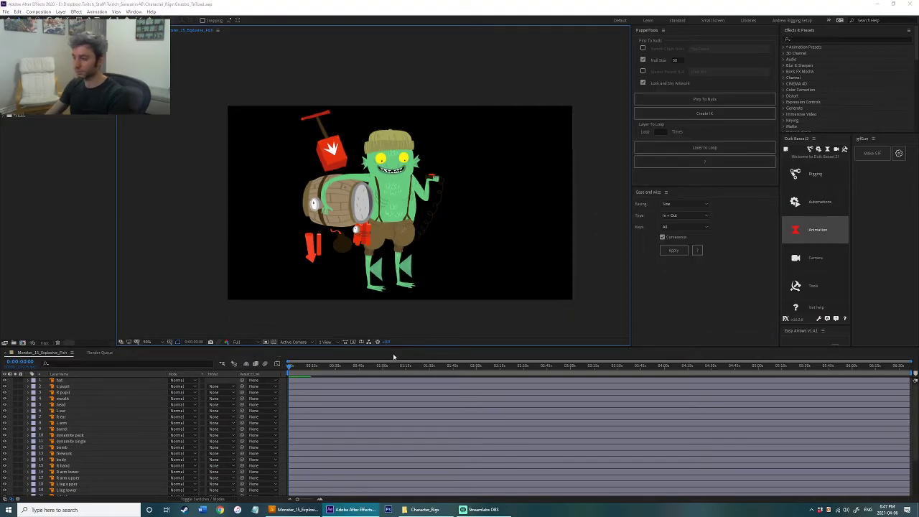
Step: Change the composition's background colour to white (FFFFFF)
key("ctrl+k")
left_click(615, 301)
left_click(543, 249)
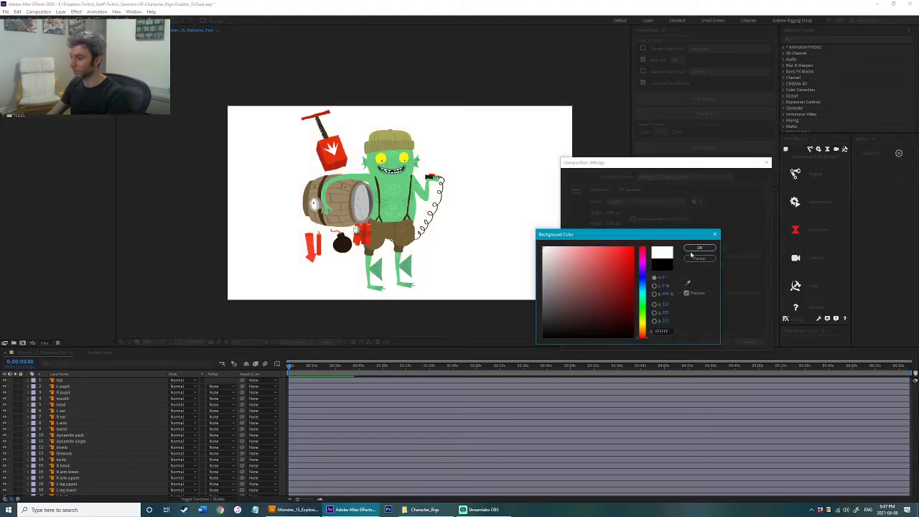
left_click(703, 248)
left_click(708, 340)
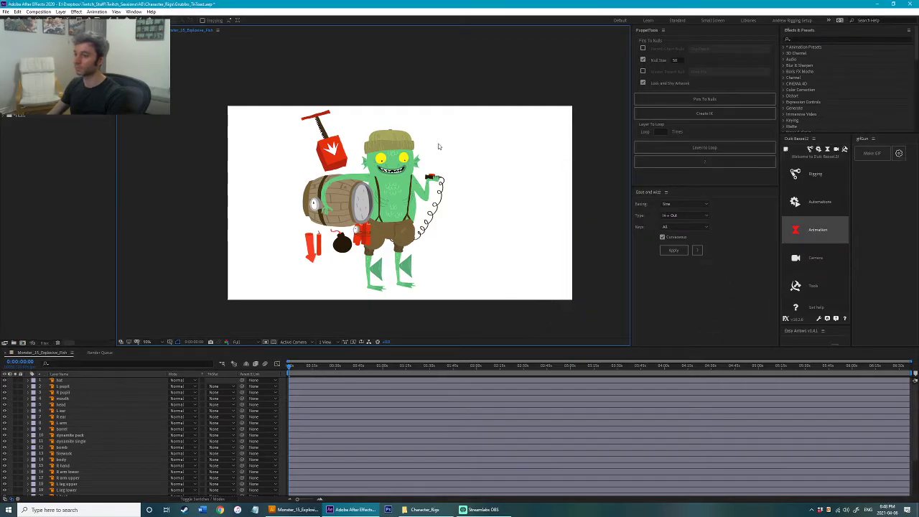
Step: Move the anchor points of the hat and both ears to where each part attaches to the head
scroll(402, 125, "up", 2)
scroll(402, 125, "up", 3)
left_click(359, 179)
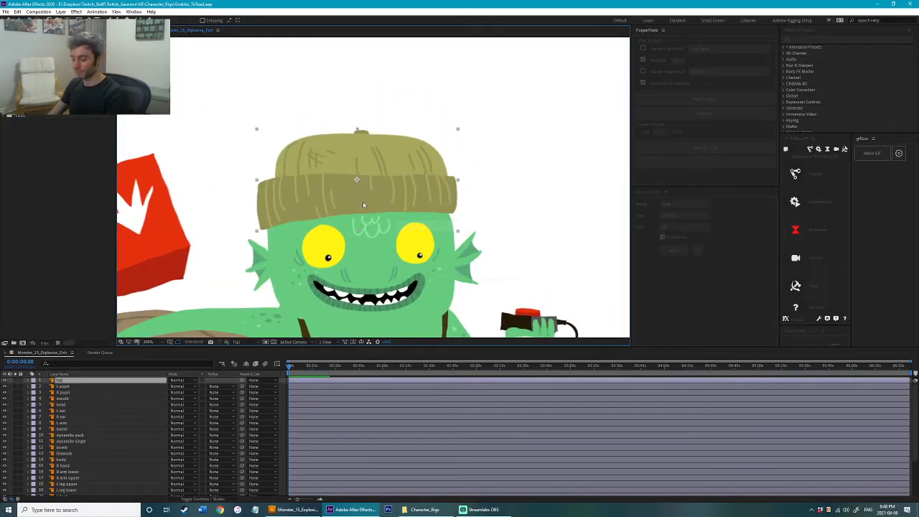
left_click_drag(356, 211, 389, 145)
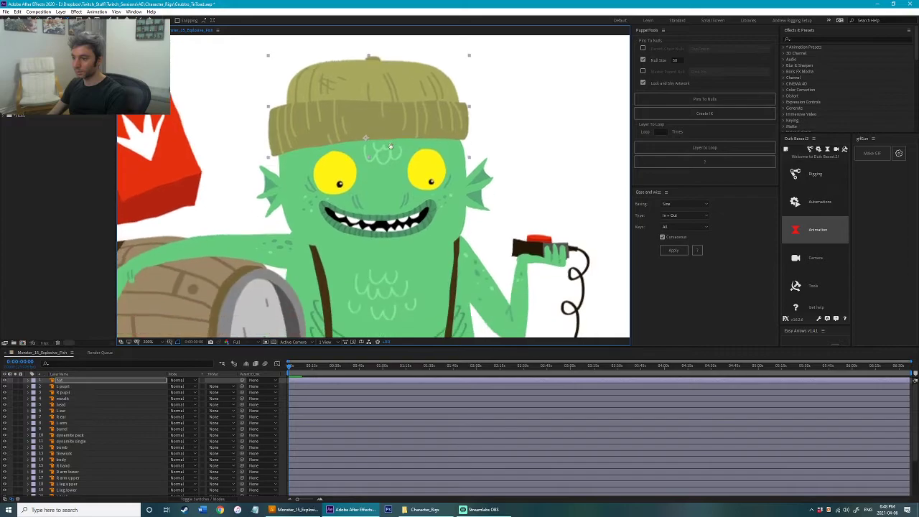
left_click(284, 188)
left_click(273, 194)
key("Return")
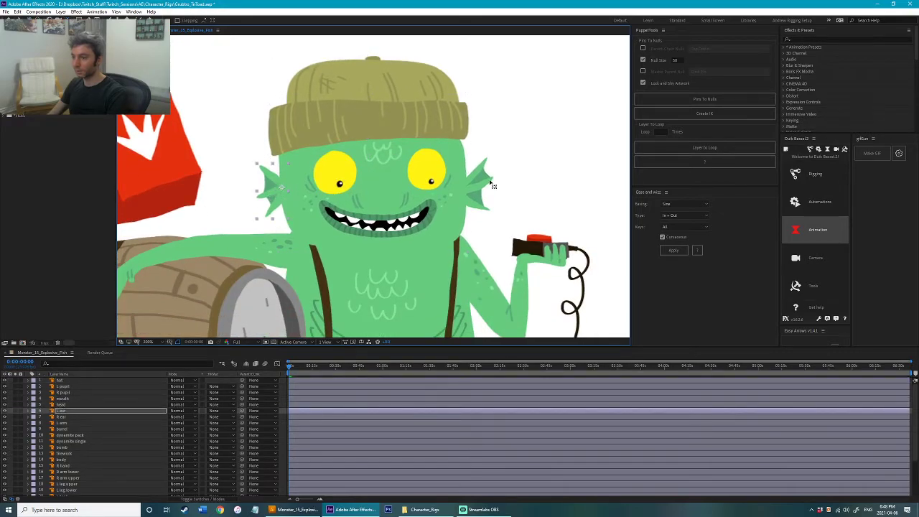
scroll(486, 212, "left", 2)
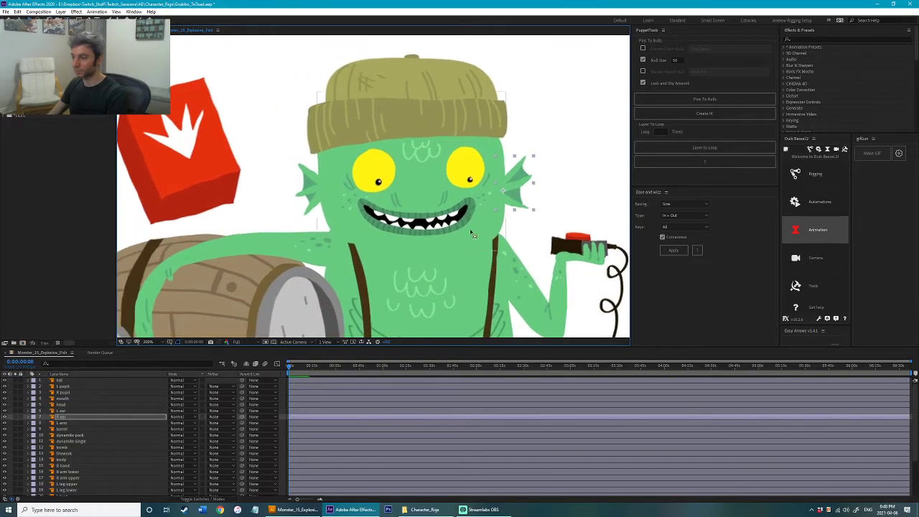
Step: Move the head's anchor point to the neck and the plunger's to where its rod enters the red box
left_click(383, 239)
left_click(342, 232)
key("Return")
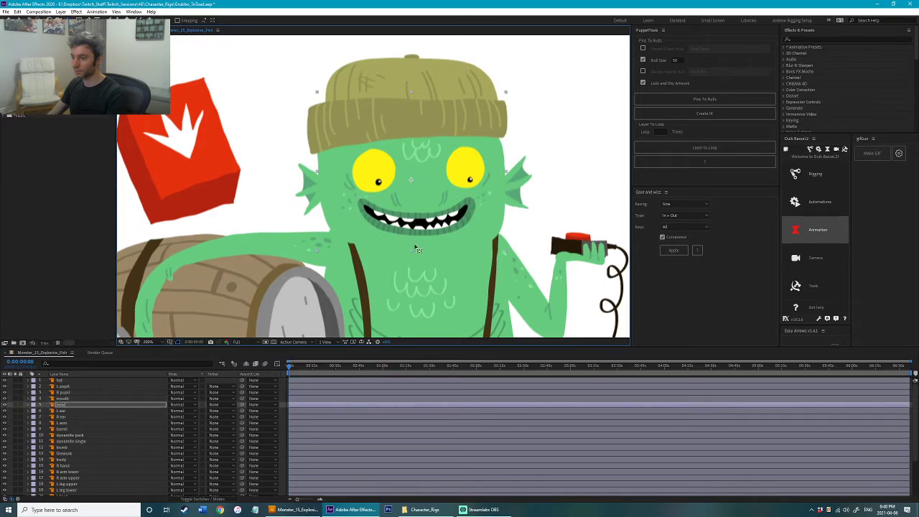
scroll(447, 217, "down", 1)
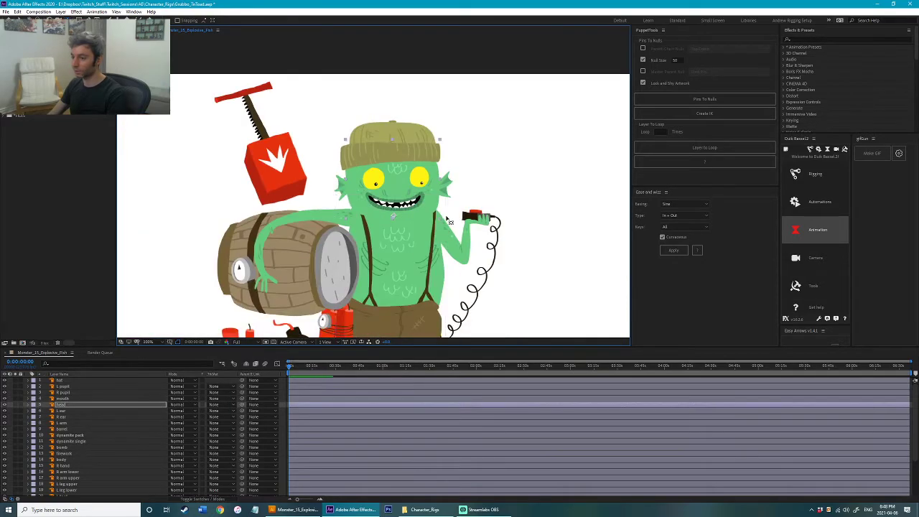
left_click(473, 194)
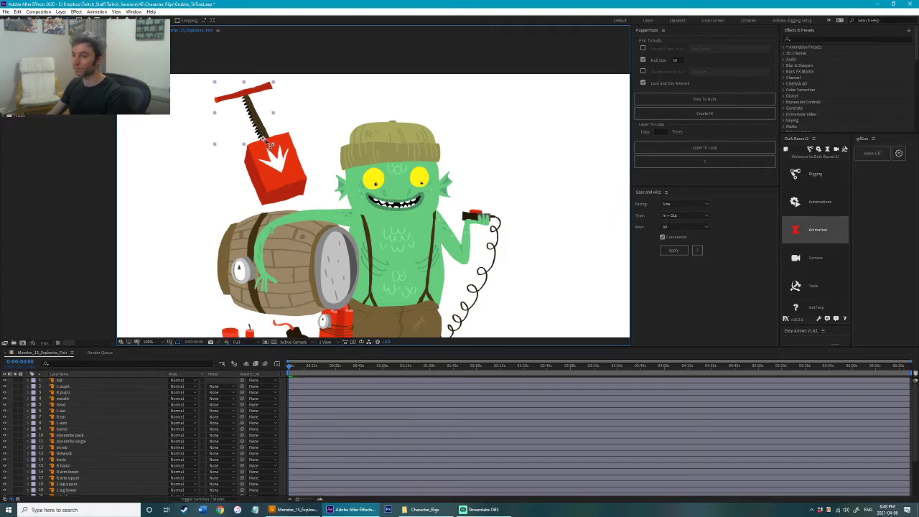
Step: Place the anchor point of the hand holding the detonator at its wrist, then test its rotation and undo the test
scroll(478, 213, "up", 1)
left_click_drag(478, 213, 299, 170)
left_click(391, 233)
key("w")
left_click_drag(403, 222, 400, 210)
key("ctrl+z")
Step: Move the R arm lower layer's anchor point to the elbow, then test its rotation and undo the test
left_click(385, 275)
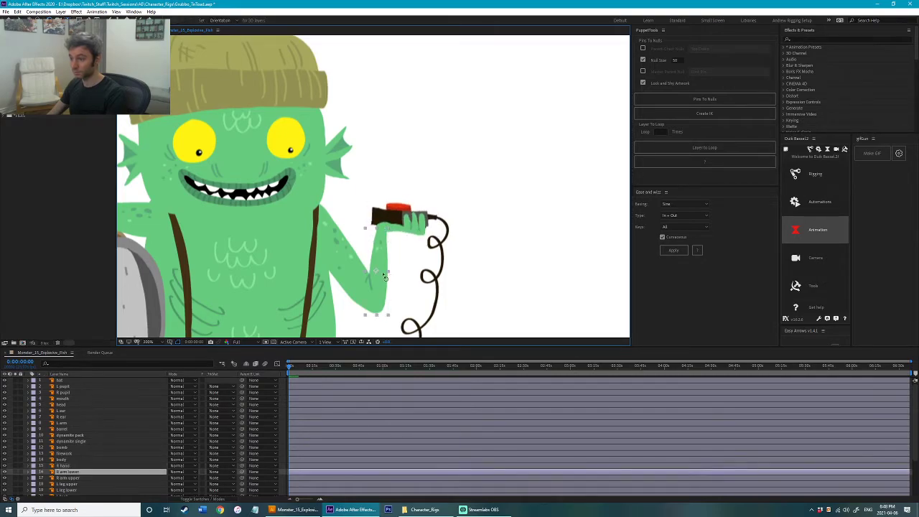
key("y")
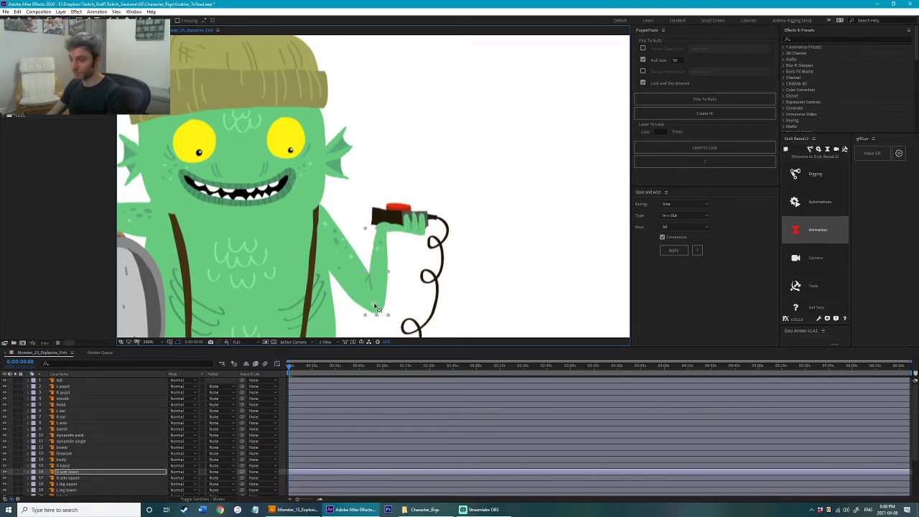
key("w")
left_click_drag(381, 266, 400, 266)
key("ctrl+z")
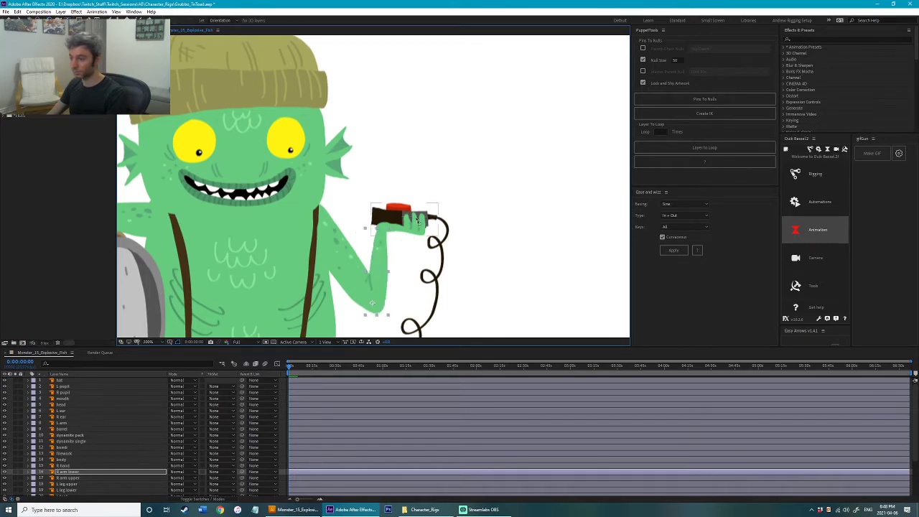
Step: Move the R arm upper layer's anchor point to the shoulder after a test rotation that is undone, and save the project
left_click(425, 218)
key("space")
left_click(376, 282, "shift")
left_click(492, 218)
left_click(343, 259)
left_click_drag(361, 274, 366, 266)
key("ctrl+z")
key("y")
key("Return")
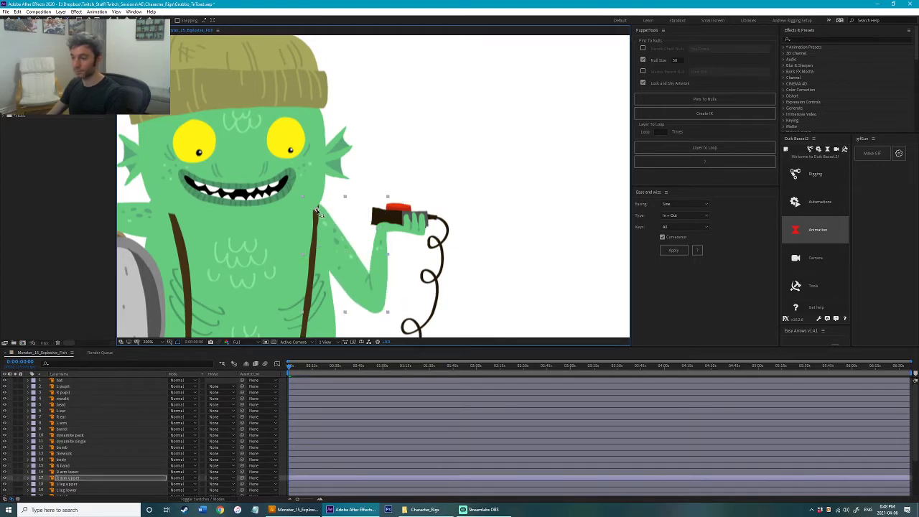
key("ctrl+s")
Step: Parent the R hand layer to R arm lower and the R arm lower layer to R arm upper
scroll(84, 480, "down", 1)
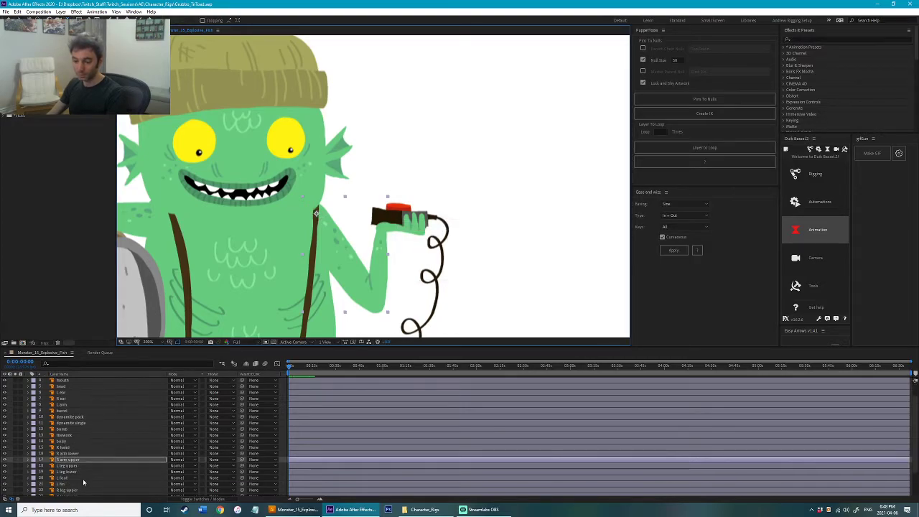
left_click(78, 454)
key("ctrl+Up")
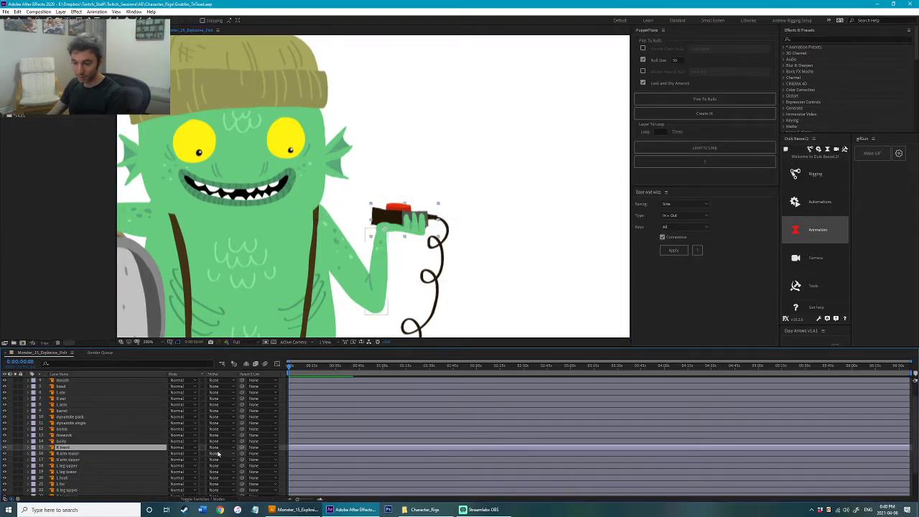
left_click_drag(242, 447, 175, 460)
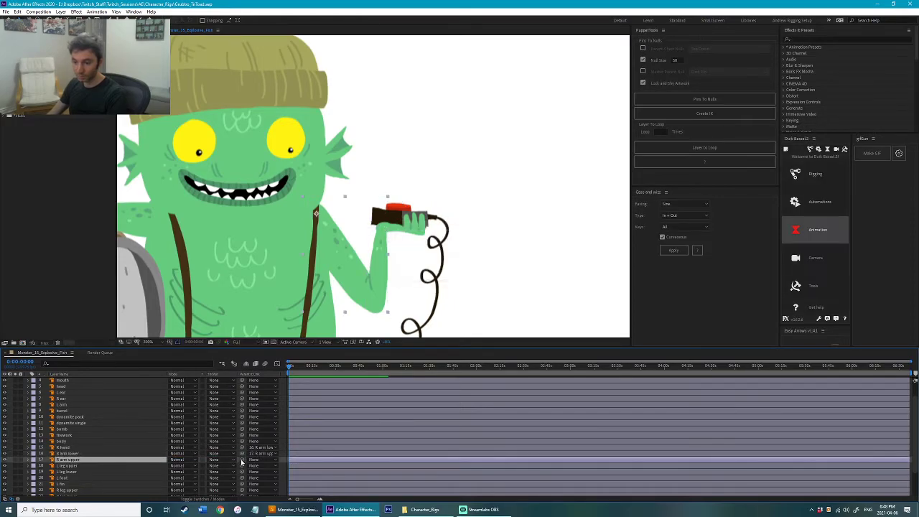
Step: Parent the R arm upper layer to the body layer, give the body layer a pink label, and save the project
left_click(227, 442)
left_click_drag(242, 463, 89, 442)
left_click(32, 442)
left_click(56, 416)
key("ctrl+s")
scroll(420, 205, "down", 1)
left_click(421, 202)
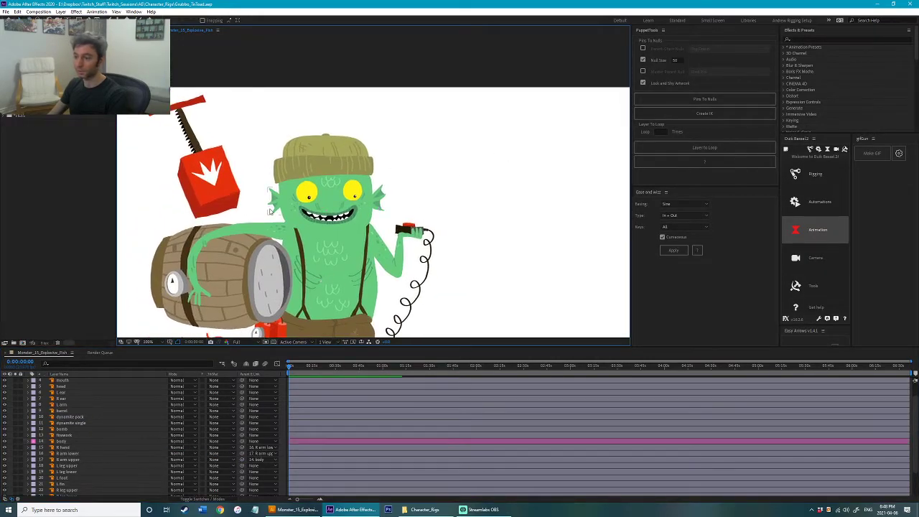
Step: Give the head layer a yellow label colour
left_click(294, 211)
scroll(57, 454, "up", 1)
left_click(33, 405)
left_click(52, 292)
left_click_drag(325, 278, 348, 274)
left_click(488, 273)
key("ctrl+z")
left_click_drag(479, 262, 539, 234)
left_click(539, 233)
Step: Parent the hat, pupils, mouth and ears to the head layer, and parent the head layer to the body
scroll(385, 158, "up", 2)
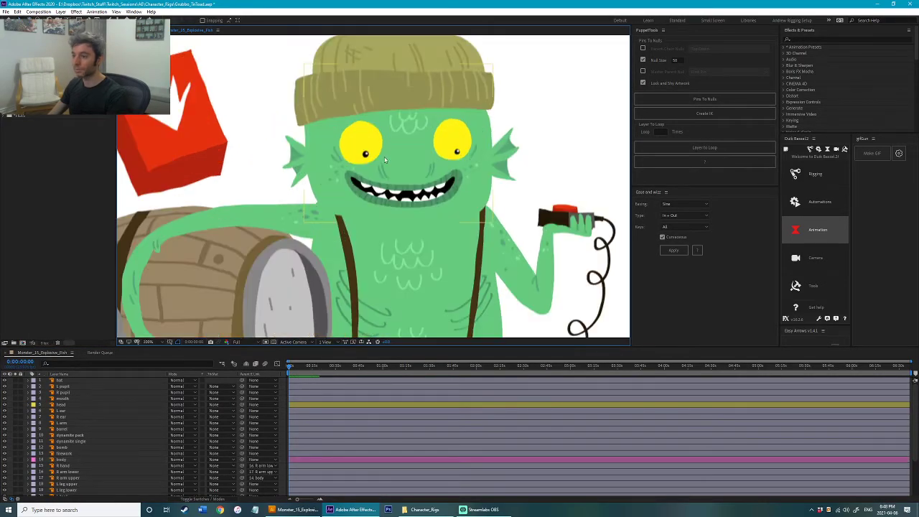
left_click(450, 206)
left_click_drag(245, 37, 500, 284)
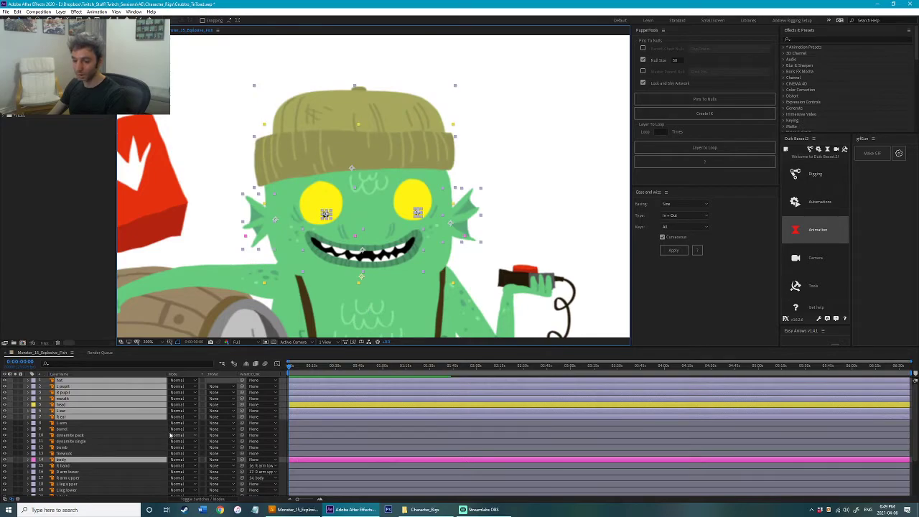
left_click(85, 461, "ctrl")
left_click_drag(242, 415, 91, 405)
left_click(76, 406)
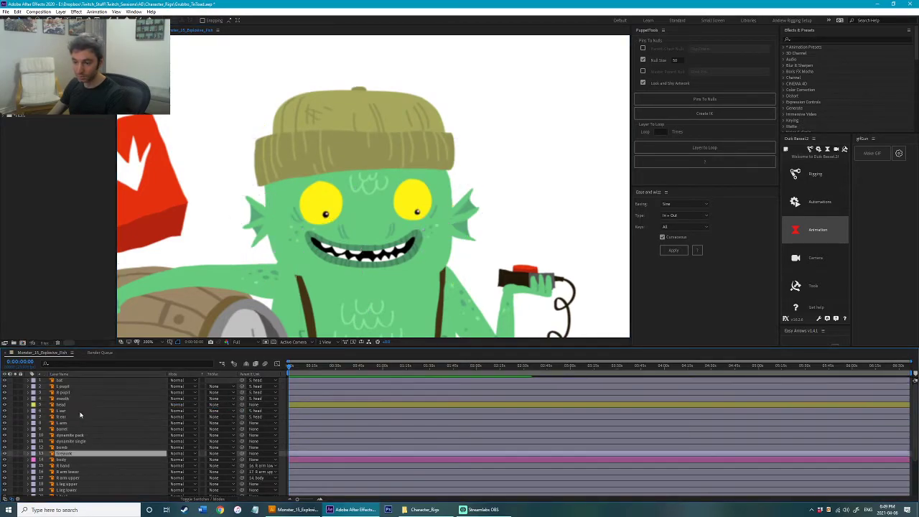
left_click_drag(241, 407, 73, 462)
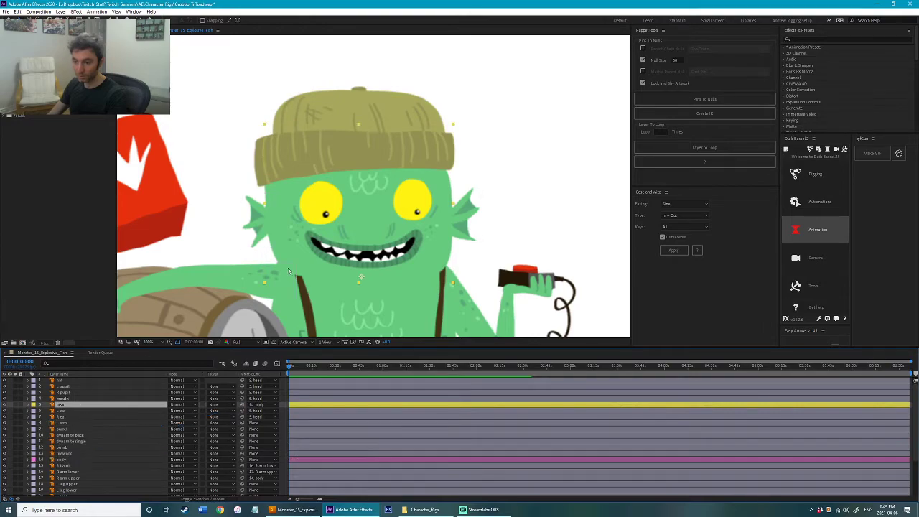
Step: Test the rotation of the head with its attached parts, undo the test, and save the project
key("w")
left_click_drag(407, 194, 381, 193)
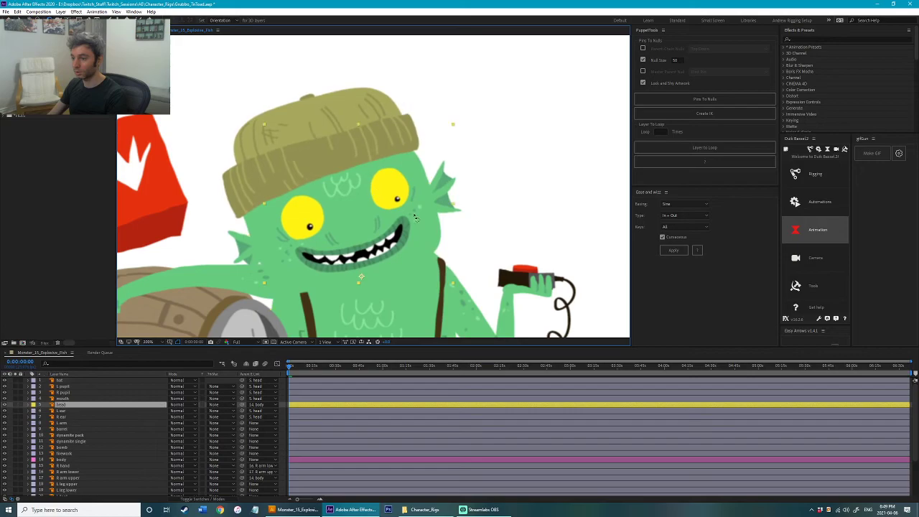
key("ctrl+z")
key("v")
left_click(521, 174)
left_click(413, 264)
mouse_move(422, 273)
left_mouse_down()
mouse_move(413, 264)
mouse_move(414, 276)
left_mouse_up()
key("ctrl+z")
left_click(534, 186)
key("ctrl+s")
Step: Move the barrel's anchor point from its centre to the spot where the arm wraps around it
scroll(497, 188, "down", 1)
left_click_drag(495, 164, 506, 62)
left_click_drag(540, 124, 573, 138)
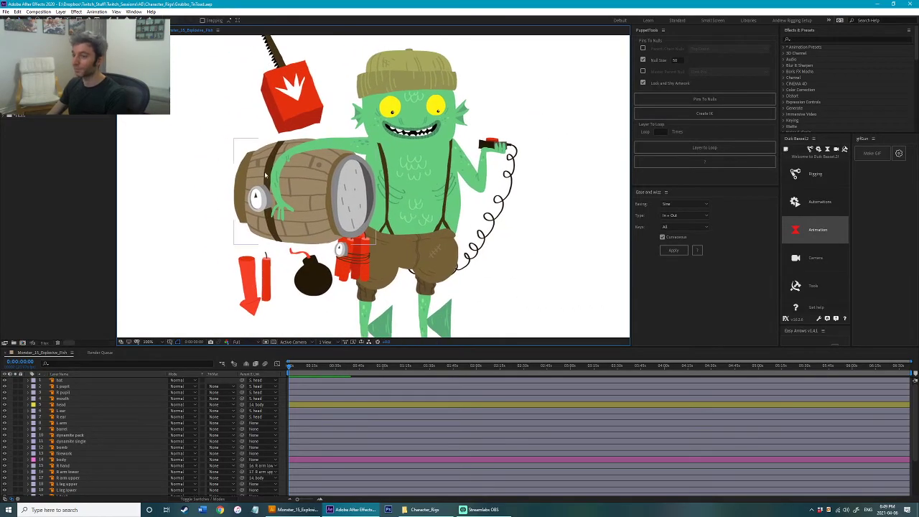
left_click(239, 196)
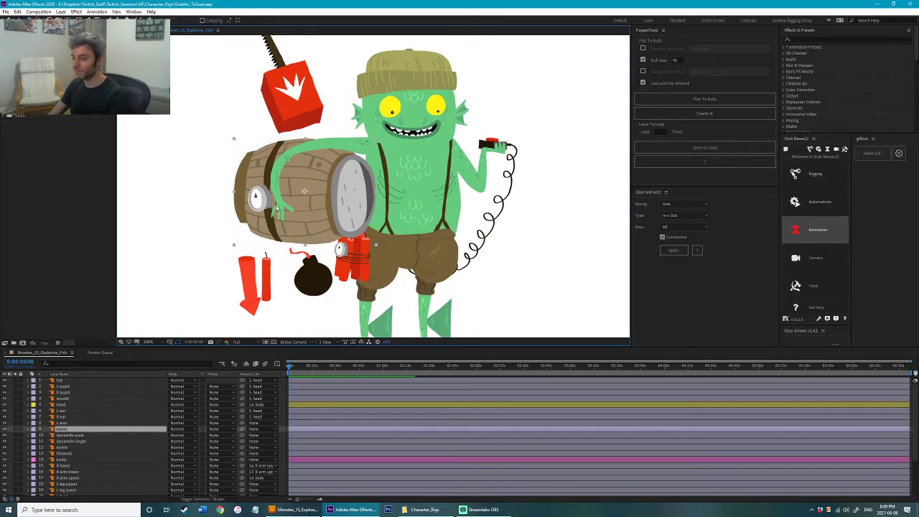
left_click_drag(305, 194, 282, 178)
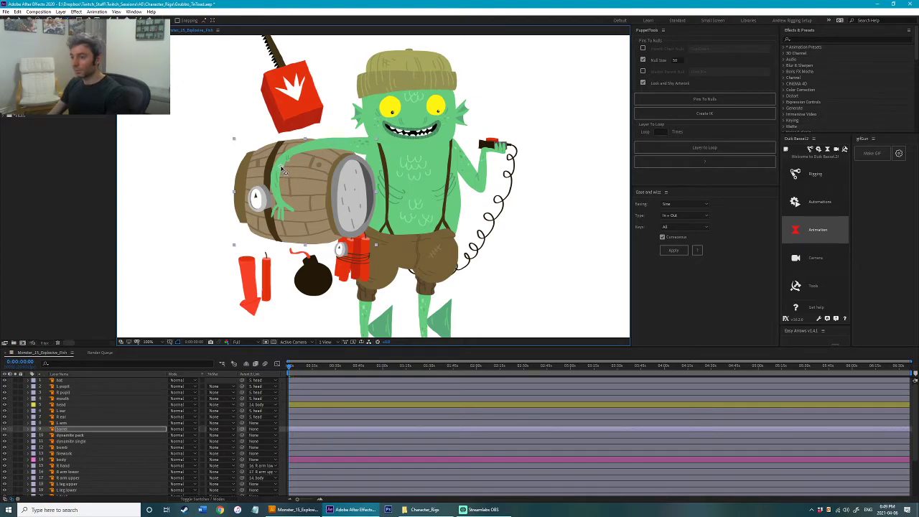
left_click(203, 198)
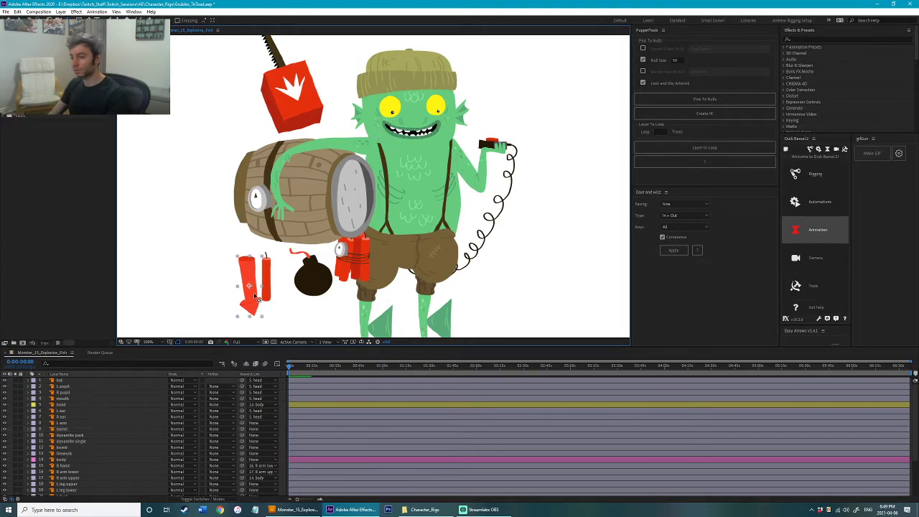
Step: Move the anchor points of the single dynamite stick, the bomb and the dynamite pack near their top ends
left_click(255, 295)
left_click(271, 278)
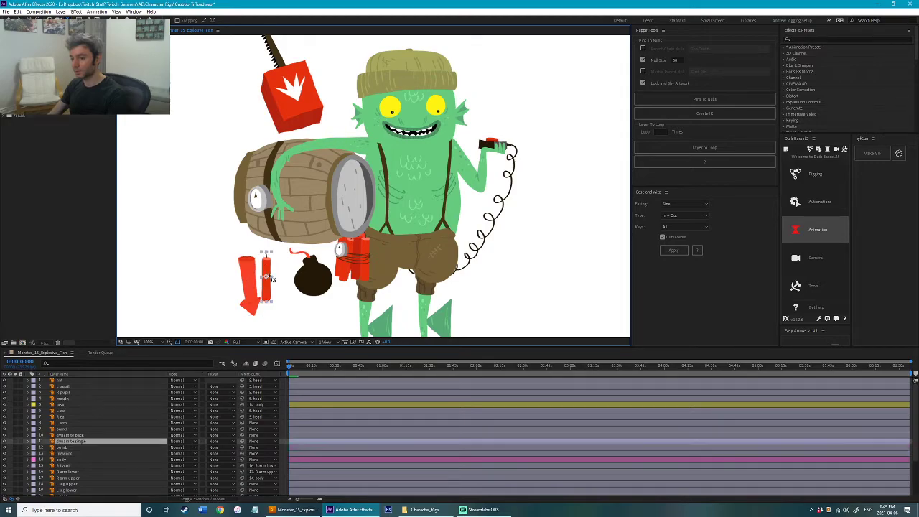
left_click_drag(270, 270, 268, 265)
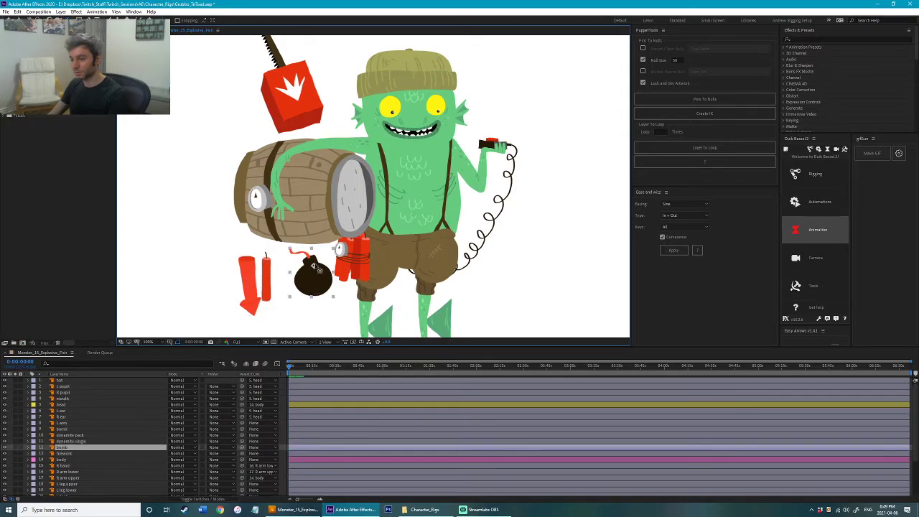
left_click(353, 260)
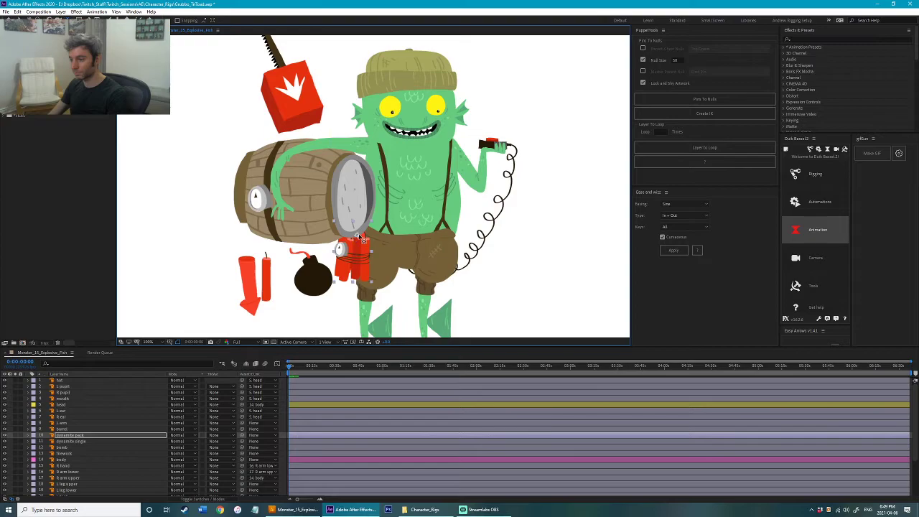
Step: Move the L foot layer's anchor point to the ankle
scroll(363, 240, "down", 3)
left_click(375, 285)
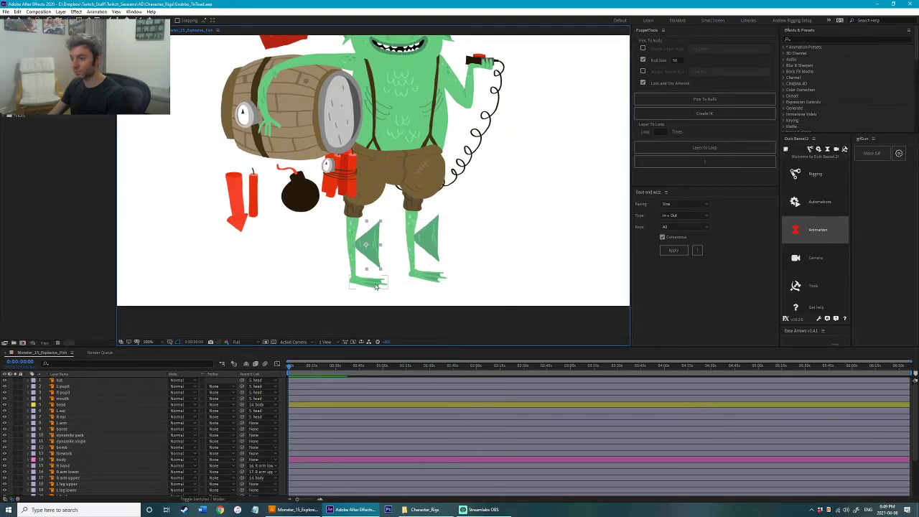
left_click(375, 287)
left_click_drag(375, 287, 367, 245)
scroll(367, 245, "up", 1)
mouse_move(351, 299)
left_mouse_down()
mouse_move(372, 308)
mouse_move(337, 300)
left_mouse_up()
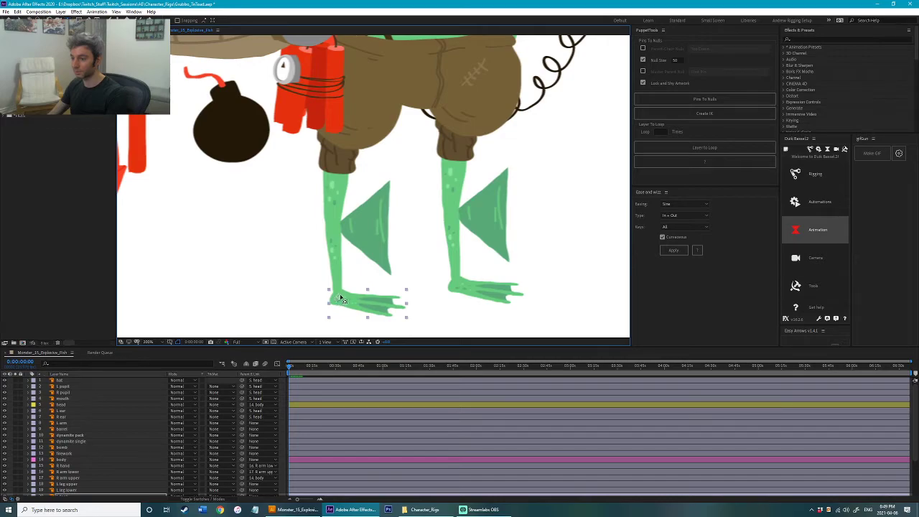
Step: Move the L leg lower layer's anchor point to the knee, soloing the layer briefly to place it
left_click(334, 269)
left_click_drag(340, 261, 349, 242)
left_click(15, 491)
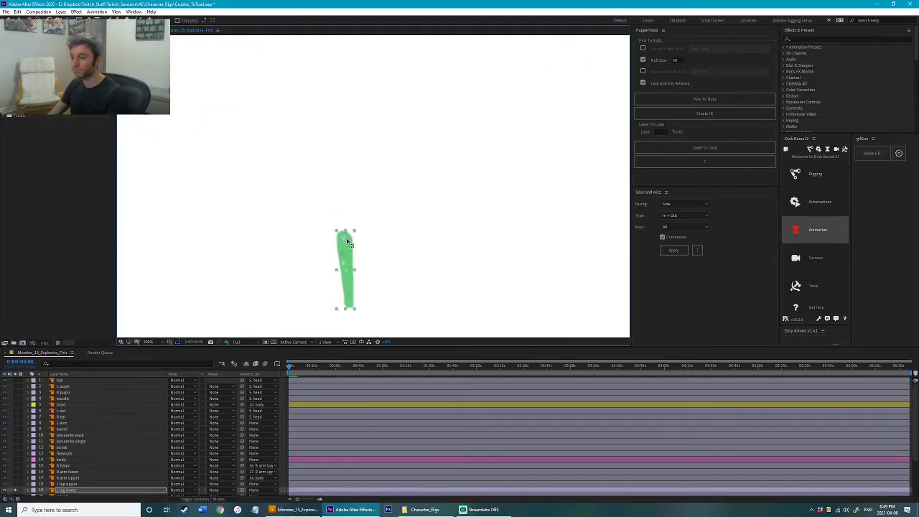
left_click(16, 491)
Step: Solo the L leg upper layer, move its anchor point up to the hip, and turn the solo off again
scroll(352, 260, "up", 2)
left_click_drag(412, 212, 416, 243)
scroll(377, 223, "down", 1)
left_click(359, 218)
left_click_drag(398, 199, 374, 250)
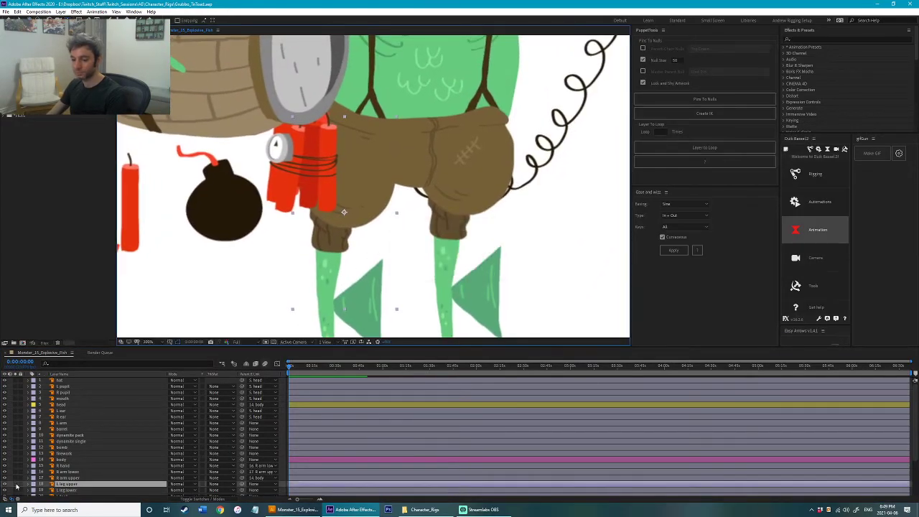
left_click(15, 484)
left_click_drag(344, 214, 348, 187)
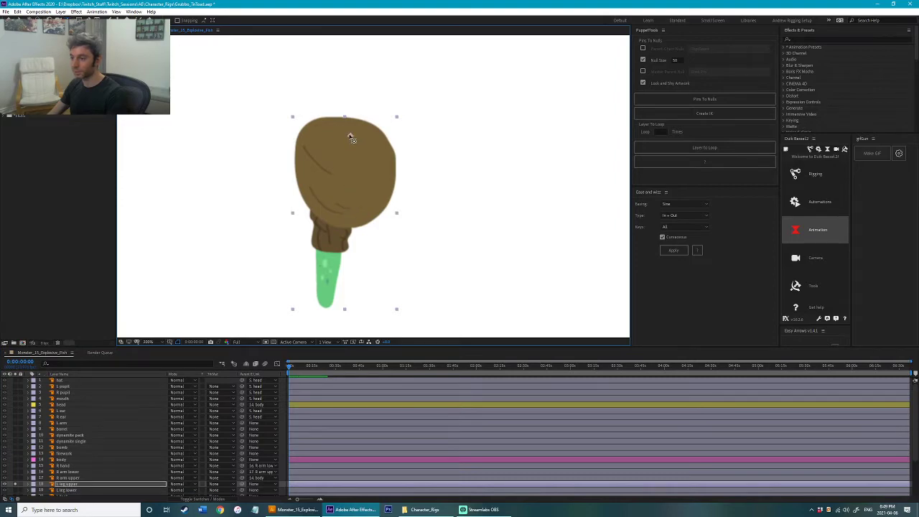
left_click(18, 487)
Step: Move the R foot layer's anchor point to the ankle
scroll(374, 215, "down", 3)
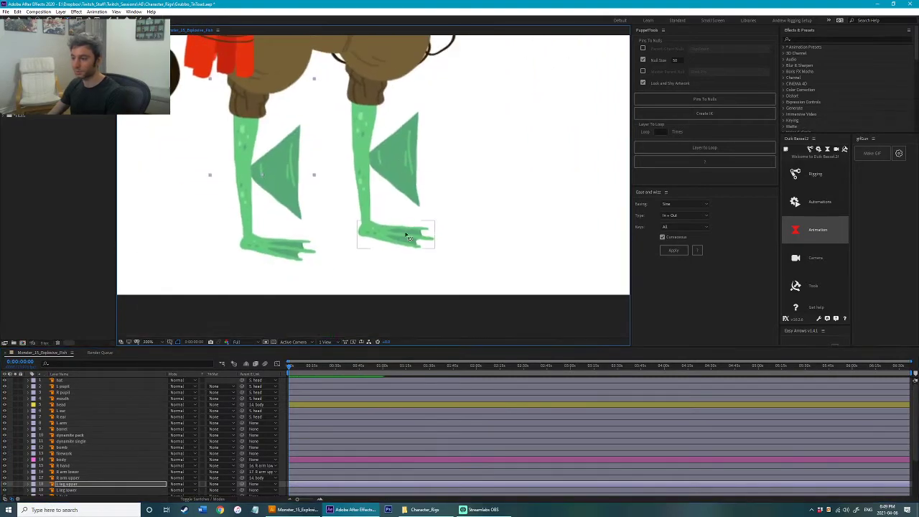
left_click(391, 232)
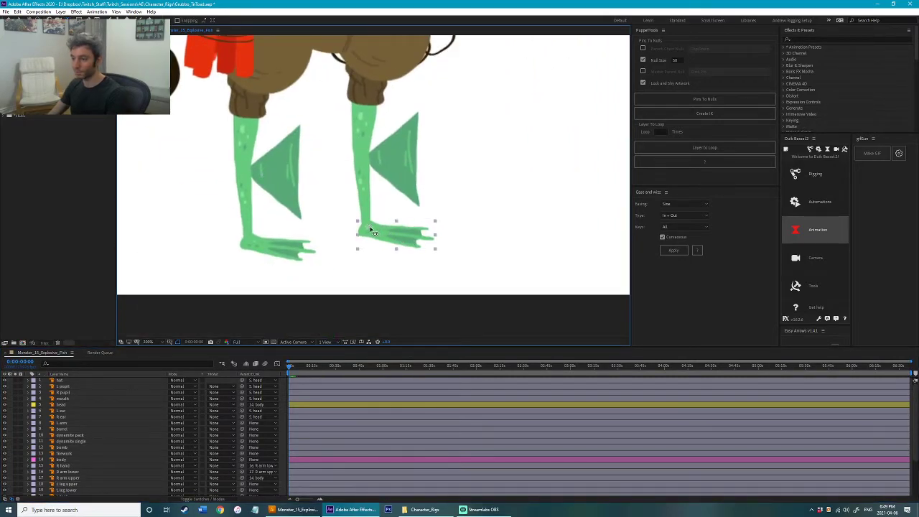
scroll(86, 438, "down", 3)
left_click_drag(351, 215, 365, 259)
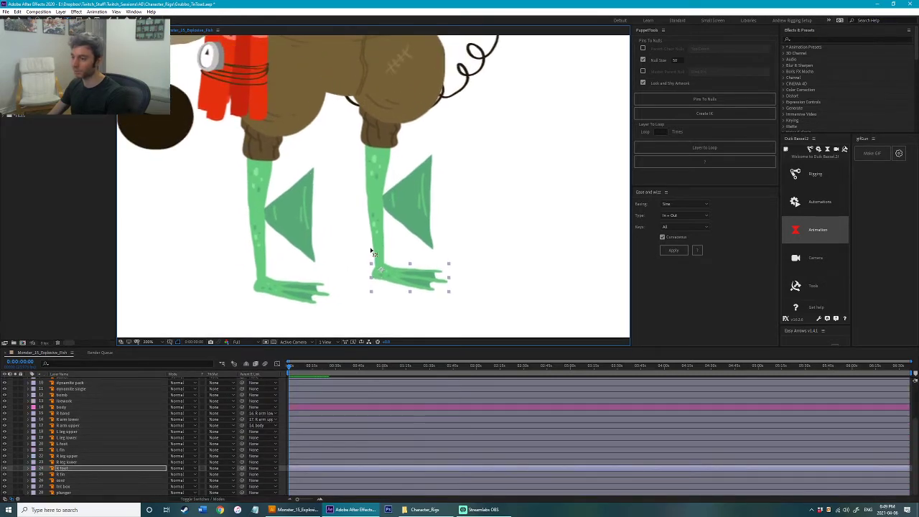
Step: Move the R leg lower layer's anchor point to the knee while the layer is soloed, then unsolo it
left_click(378, 262)
left_click(16, 462)
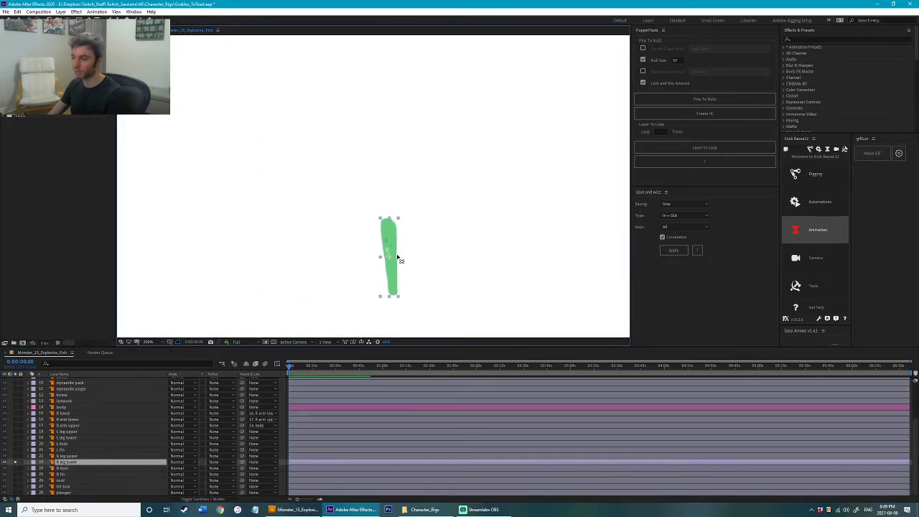
key("Return")
left_click(16, 462)
Step: Solo the R leg upper layer, move its anchor point to the hip, unsolo it, and save the project
left_click(391, 242)
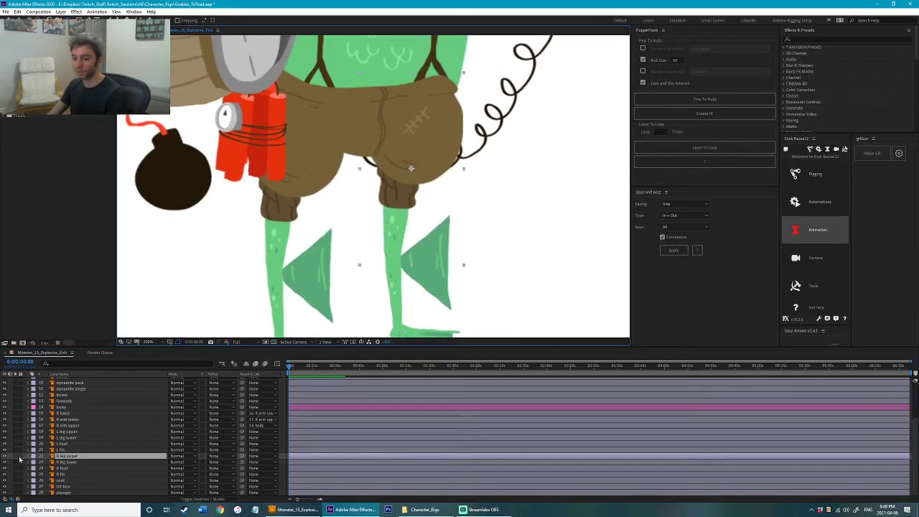
left_click(16, 456)
key("Return")
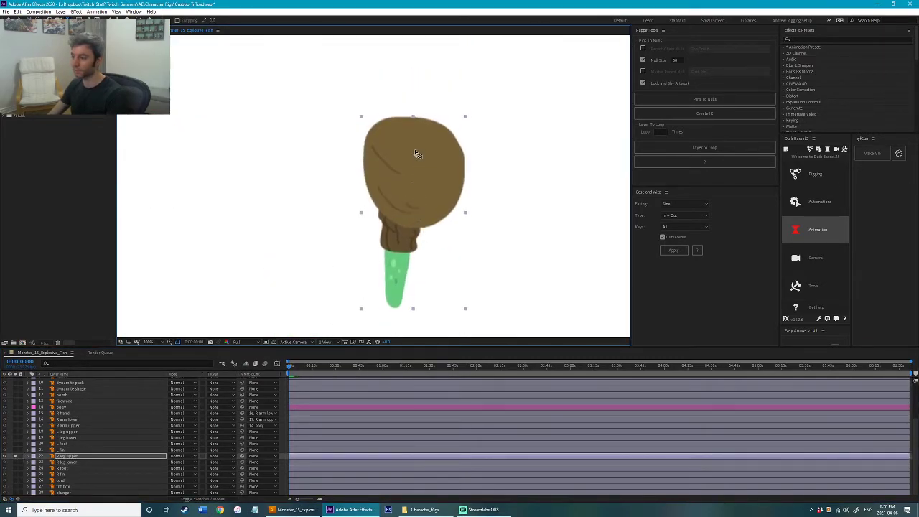
left_click(15, 456)
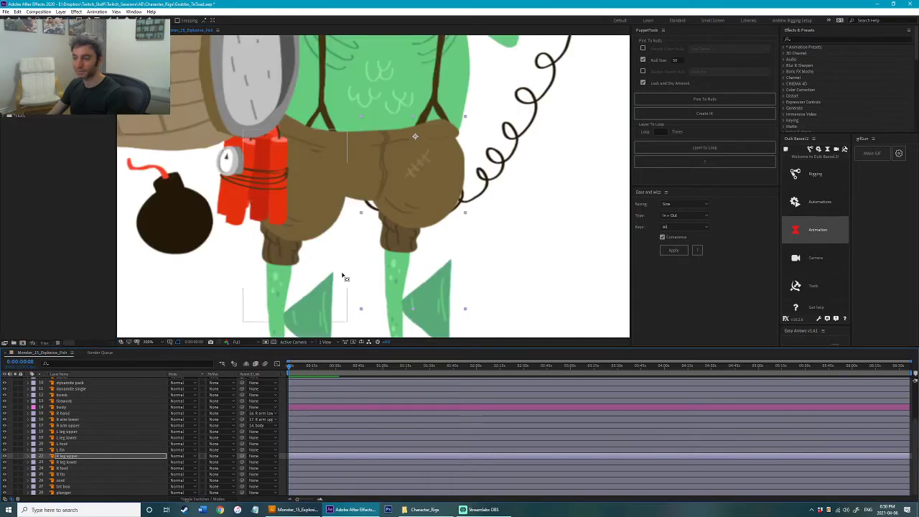
left_click_drag(345, 277, 466, 189)
key("ctrl+s")
Step: Parent L foot to L leg lower, L leg lower to L leg upper, and L leg upper to the body layer
key("v")
left_click(430, 302)
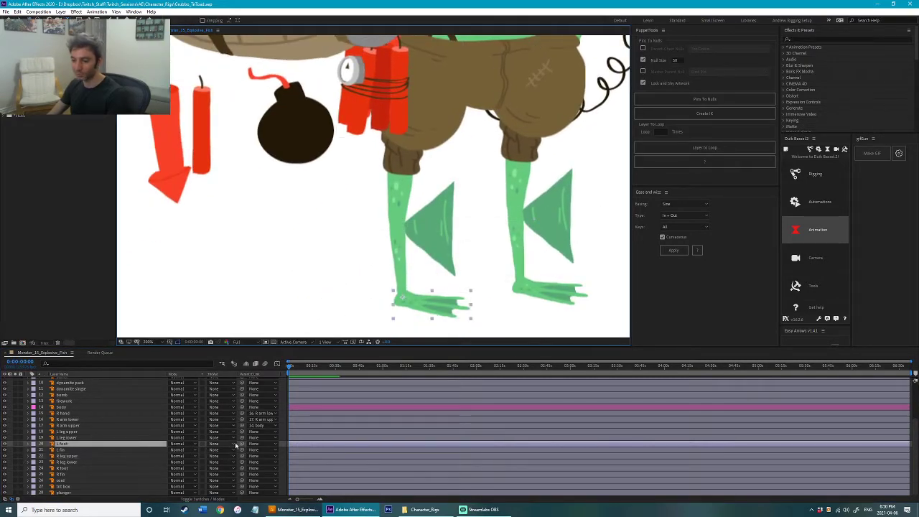
left_click_drag(242, 445, 161, 438)
left_click(140, 439)
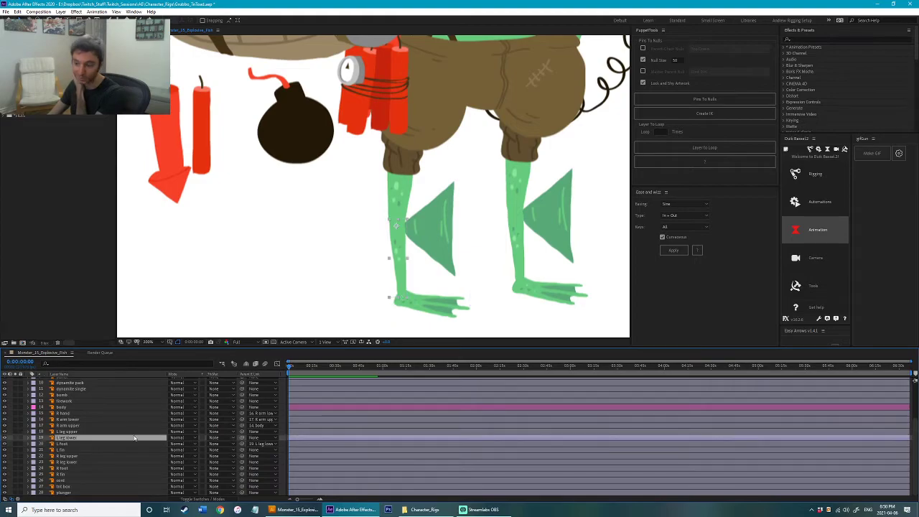
left_click_drag(240, 439, 108, 433)
left_click(108, 432)
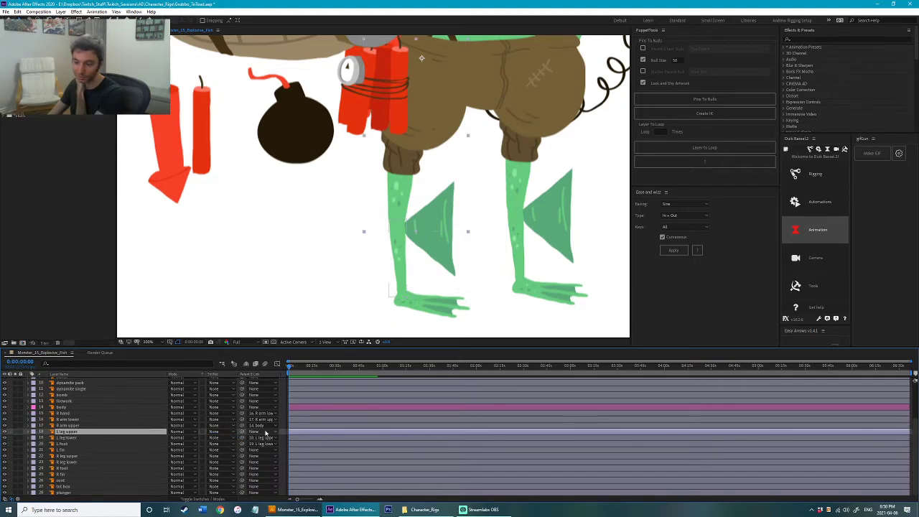
left_click_drag(242, 432, 132, 408)
Step: Move the body layer's anchor point down to the middle of the hips, then test its rotation and undo the test
scroll(431, 108, "down", 1)
left_click_drag(436, 101, 385, 197)
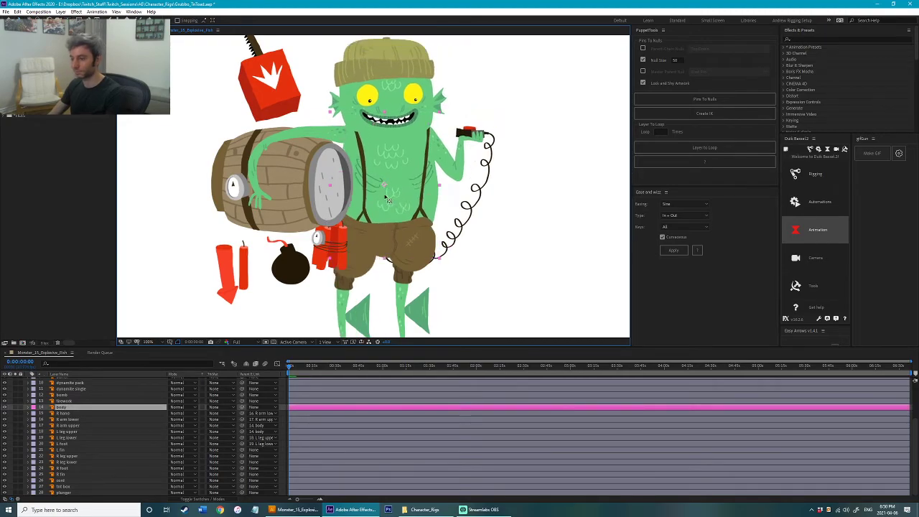
left_click_drag(379, 242, 379, 252)
key("w")
mouse_move(418, 174)
left_mouse_down()
mouse_move(395, 168)
mouse_move(423, 180)
left_mouse_up()
key("ctrl+z")
Step: Parent R foot to R leg lower, R leg lower to R leg upper, and R leg upper to the body layer
left_click_drag(451, 270, 446, 186)
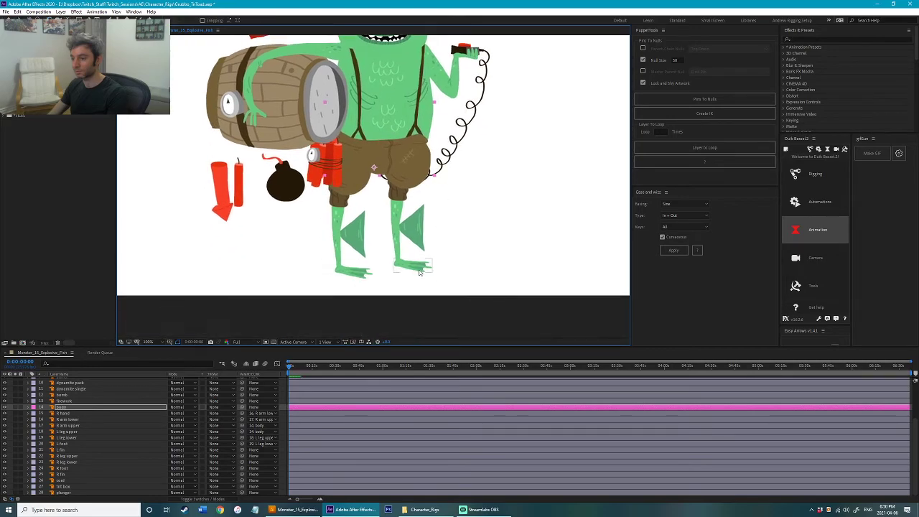
left_click(115, 468)
left_click_drag(242, 468, 108, 462)
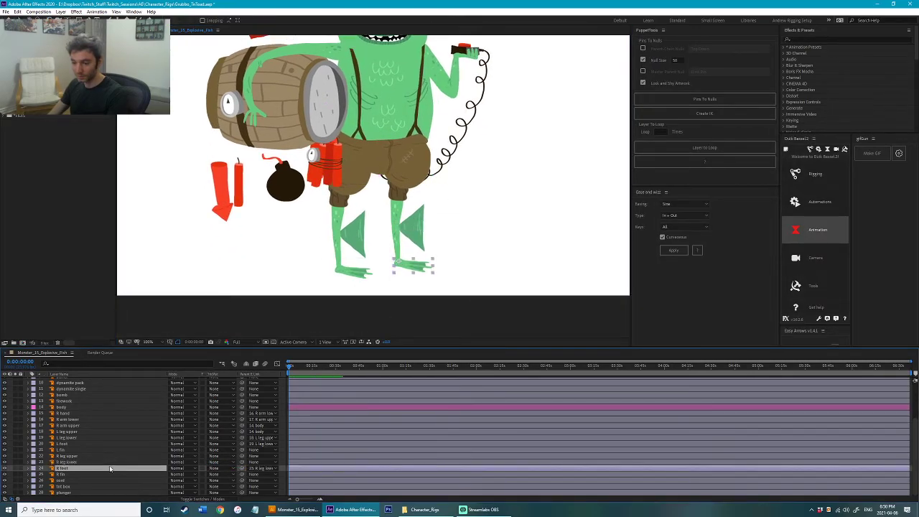
left_click(103, 463)
left_click_drag(242, 462, 134, 457)
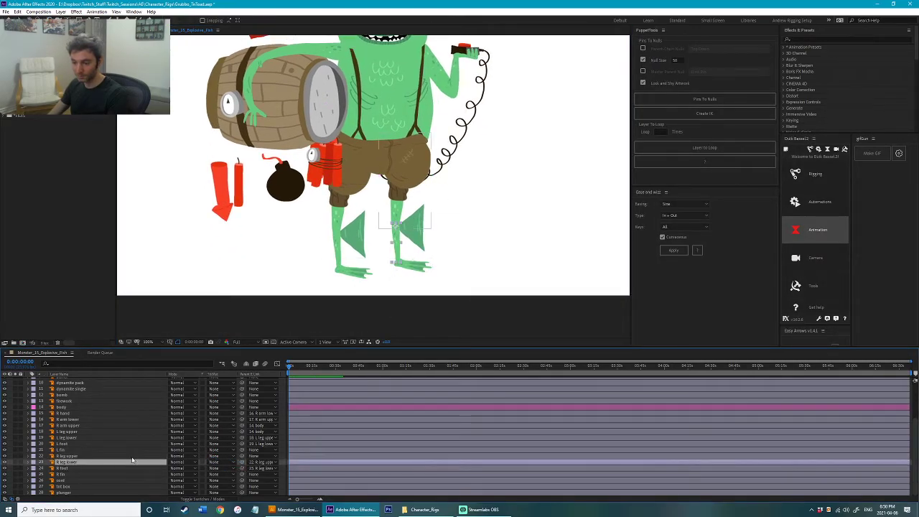
left_click(130, 457)
left_click_drag(247, 457, 64, 406)
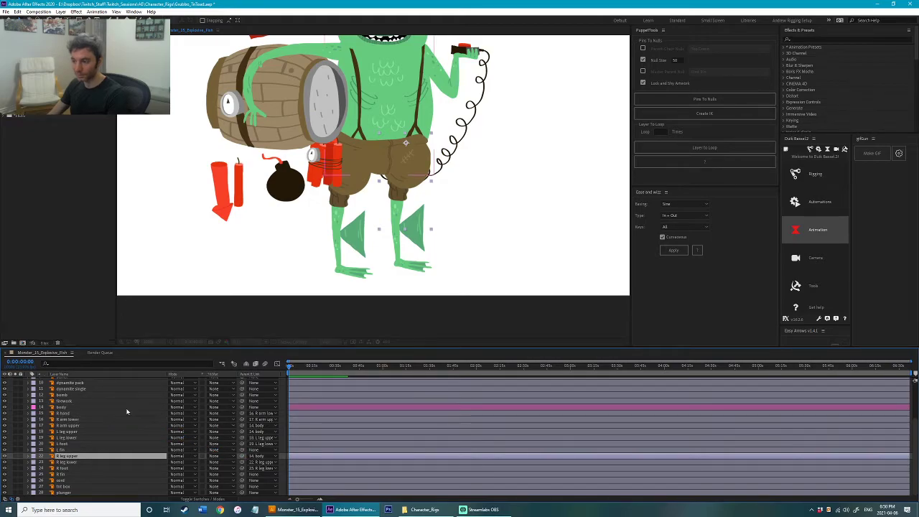
Step: Test the rotation of the R foot layer at the ankle and undo the test
mouse_move(422, 272)
left_mouse_down()
mouse_move(423, 288)
mouse_move(428, 259)
left_mouse_up()
key("ctrl+z")
key("v")
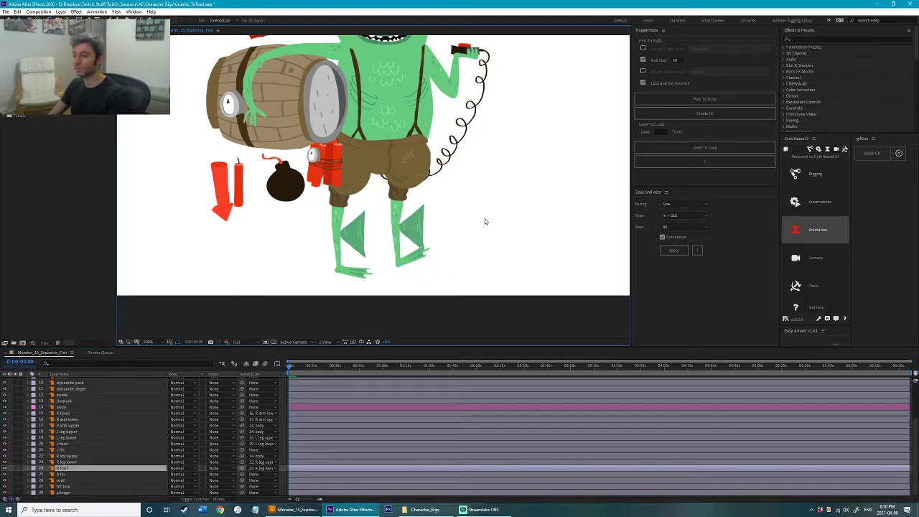
left_click(487, 230)
Step: Solo the L arm layer and place puppet pins at its shoulder, elbow and wrist
left_click_drag(490, 196, 508, 242)
left_click(305, 230)
left_click_drag(344, 271, 327, 325)
left_click(258, 181)
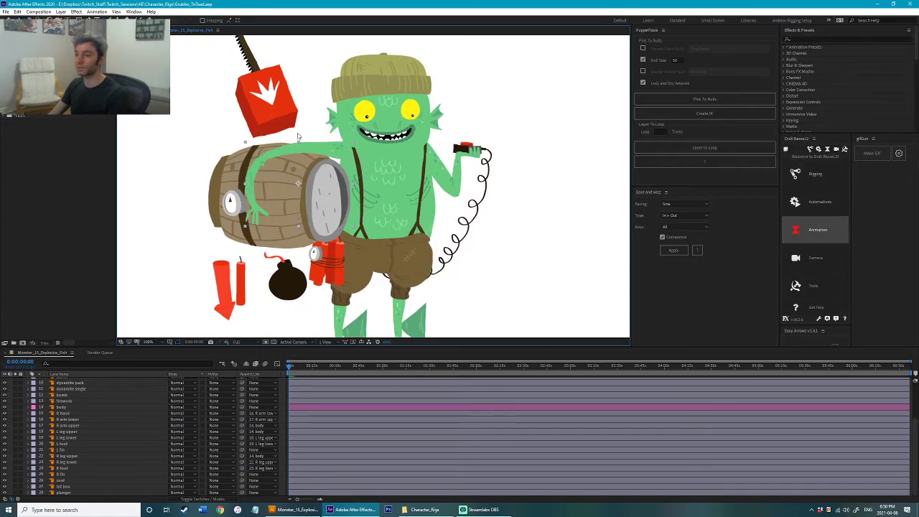
scroll(291, 153, "up", 2)
left_click_drag(332, 171, 411, 204)
key("ctrl+p")
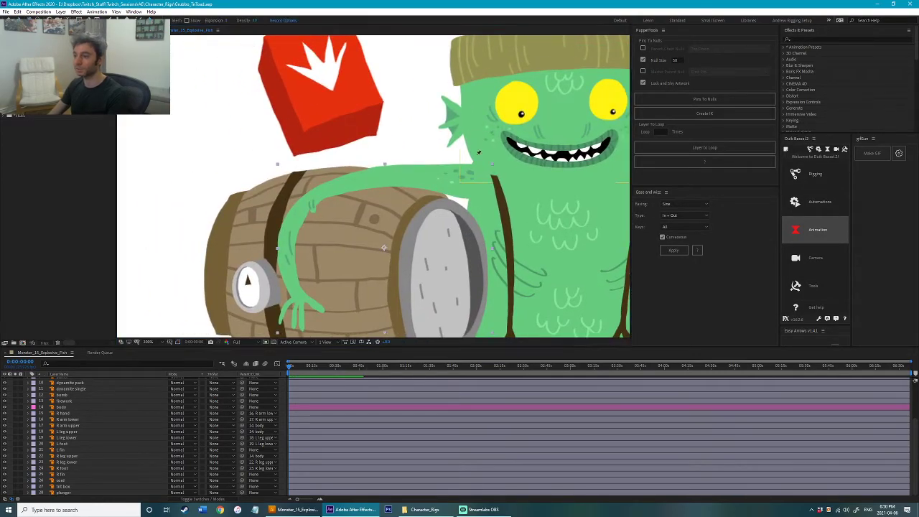
scroll(49, 439, "up", 3)
left_click(31, 424)
left_click(17, 424)
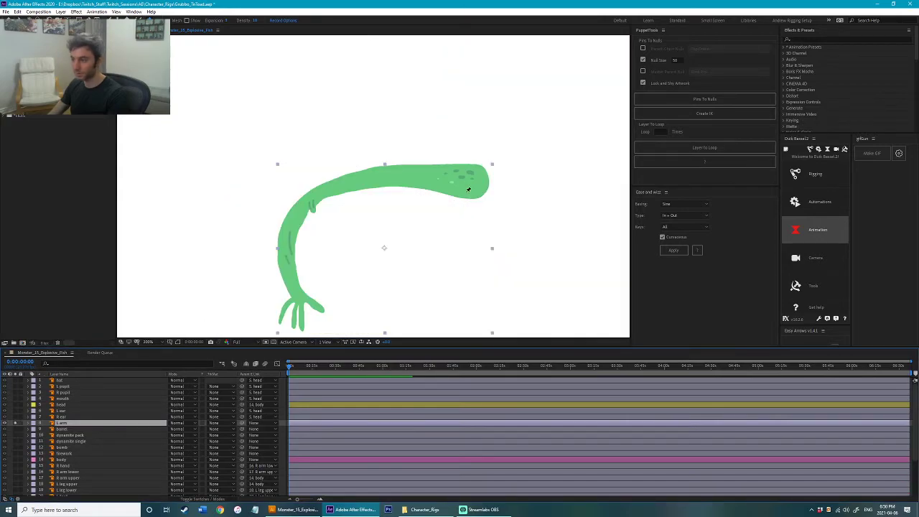
left_click(479, 178)
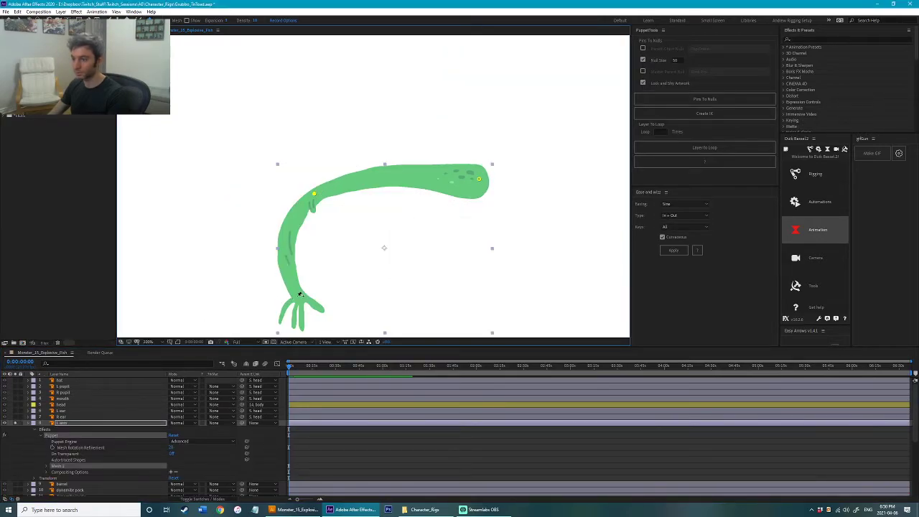
Step: Restore the rigging workspace layout and convert the L arm's puppet pins to nulls with PuppetTools
left_click(135, 13)
mouse_move(216, 25)
left_click(316, 28)
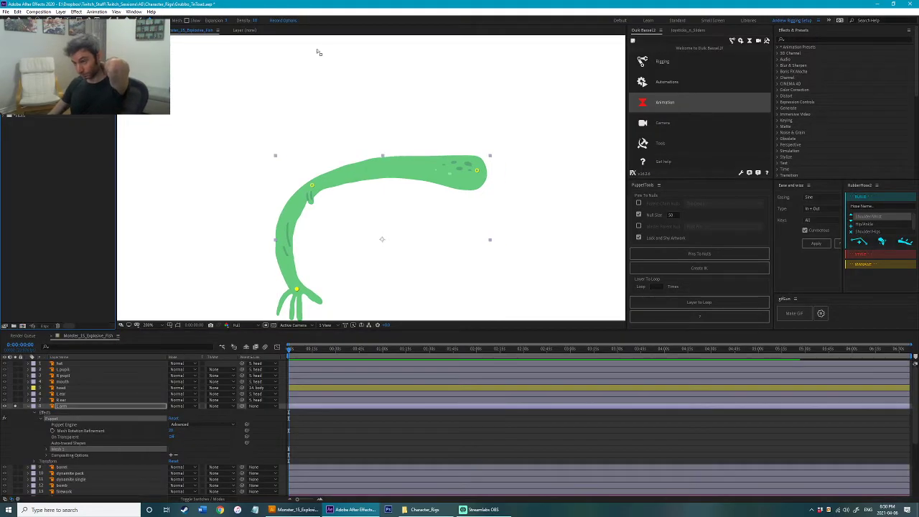
left_click(727, 253)
Step: Create an IK chain from the L arm's shoulder, elbow and wrist nulls, then test the hand controller and undo the test
left_click_drag(465, 180, 471, 164)
key("v")
left_click(344, 225)
left_click(350, 157)
left_click(334, 260)
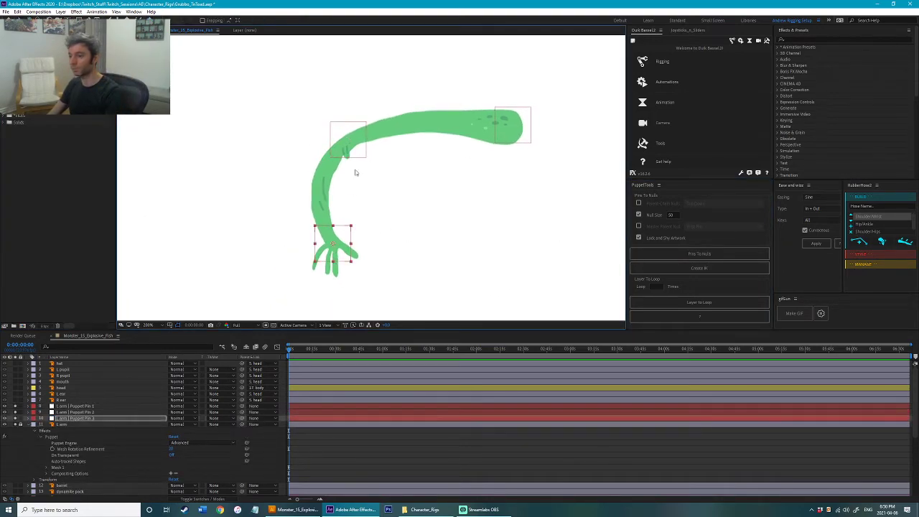
left_click(684, 270)
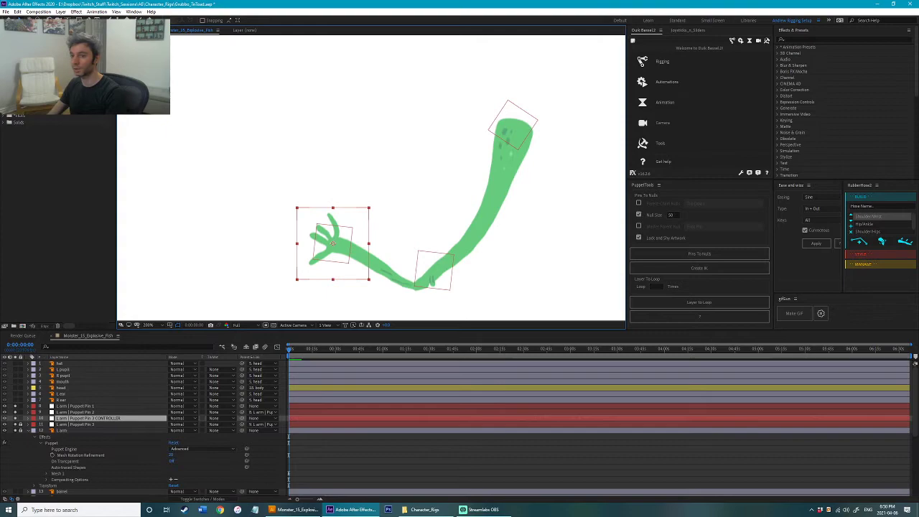
left_click(351, 249)
mouse_move(361, 208)
left_mouse_down()
mouse_move(361, 181)
mouse_move(371, 197)
left_mouse_up()
key("ctrl+z")
Step: Turn off soloing on the arm layers and parent the barrel to L arm Puppet Pin 2
left_click(11, 411)
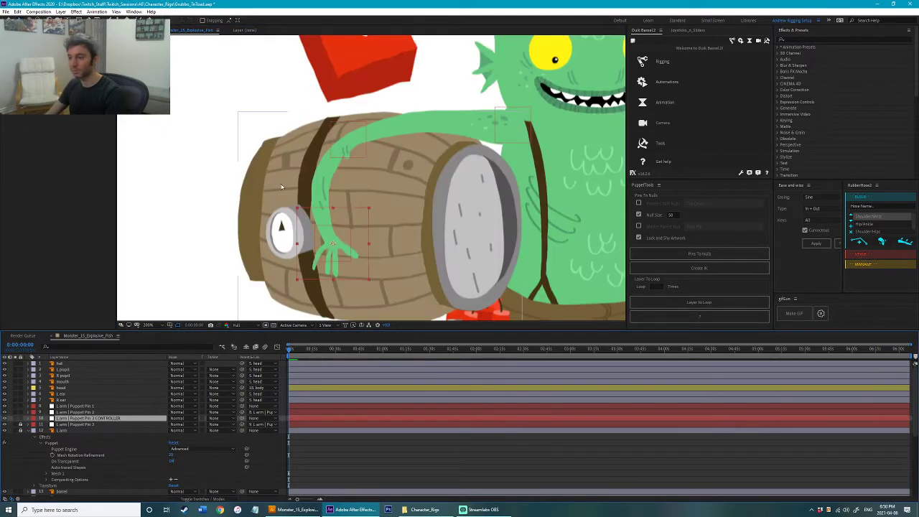
left_click_drag(242, 491, 75, 412)
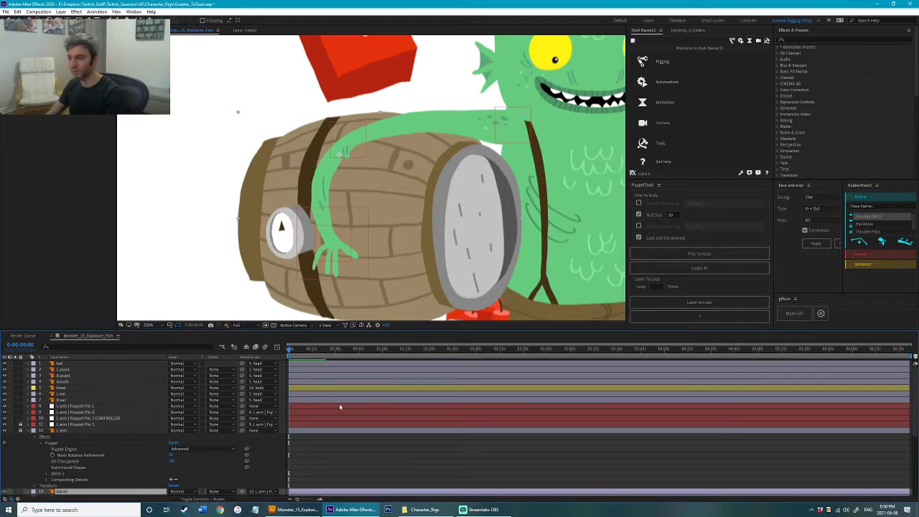
left_click_drag(242, 491, 111, 412)
Step: Test moving the L arm Puppet Pin 3 CONTROLLER with the barrel attached and undo the move
left_click(172, 180)
scroll(214, 193, "down", 1)
left_click(352, 218)
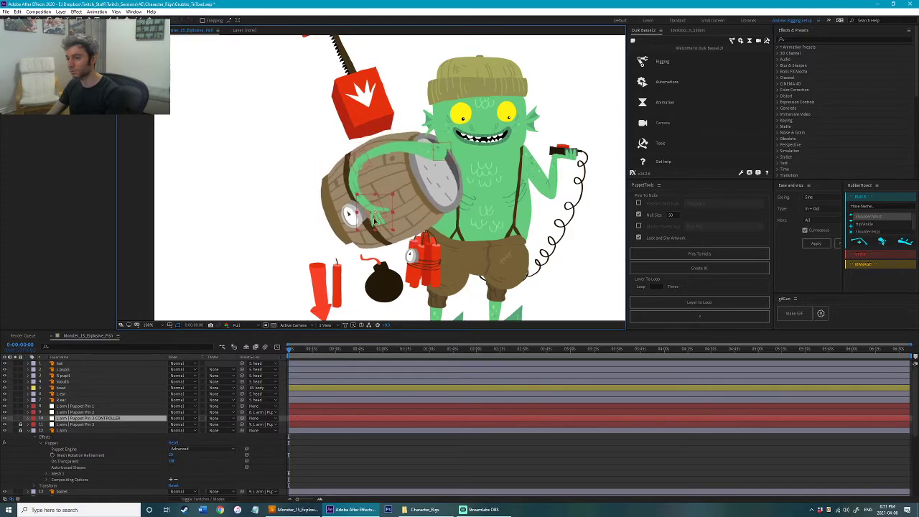
key("ctrl+z")
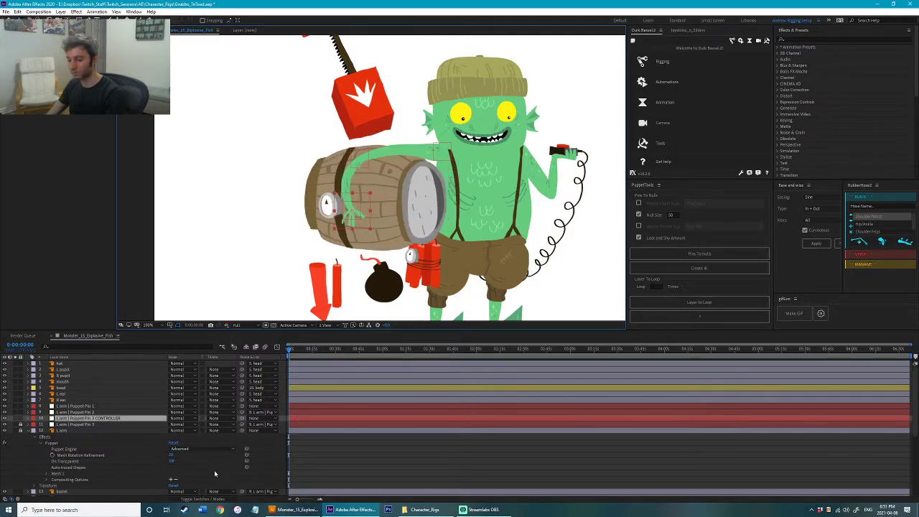
Step: Rotate the L arm Puppet Pin 2 null and move the hand controller to test how the barrel follows
left_click(313, 161)
left_click(356, 172)
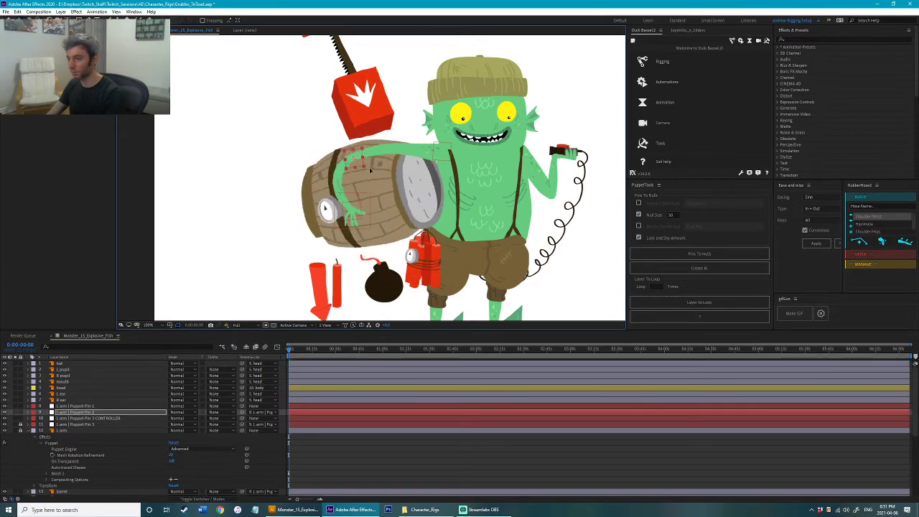
left_click(228, 210)
left_click_drag(351, 223, 365, 225)
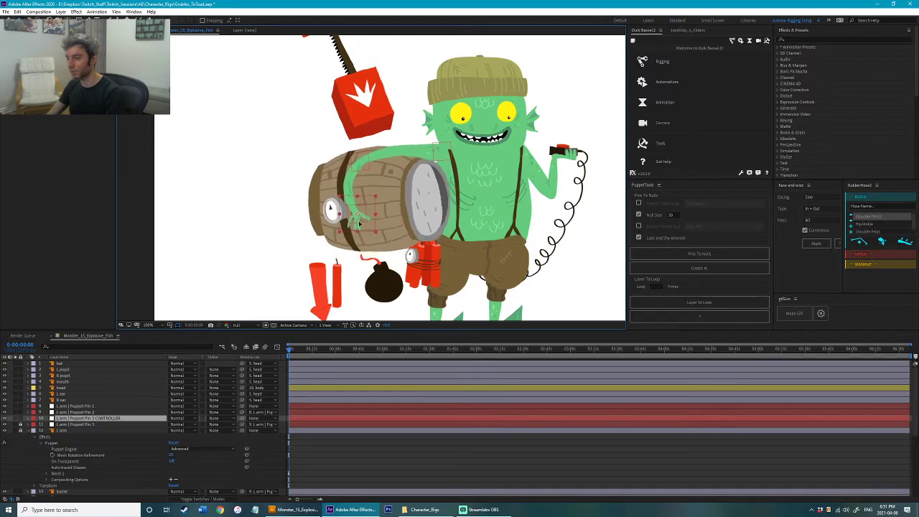
left_click_drag(356, 230, 368, 212)
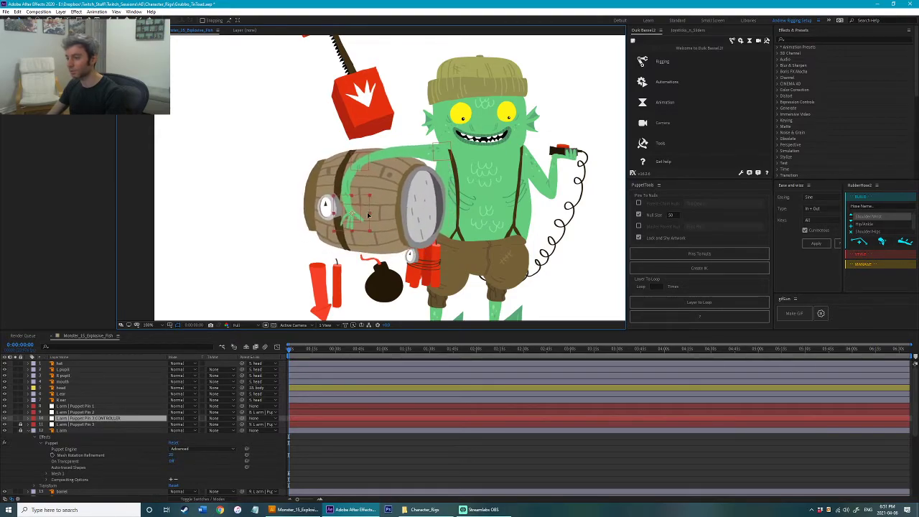
left_click_drag(377, 211, 365, 214)
left_click(255, 208)
Step: Save the project, then try a small move of the body and undo it
left_click_drag(278, 218, 234, 190)
key("ctrl+s")
left_click_drag(558, 239, 539, 251)
left_click_drag(431, 204, 443, 203)
key("ctrl+z")
Step: Rig the L foot, L leg lower and L leg upper layers with Duik's Auto-rig & IK
left_click_drag(535, 286, 526, 207)
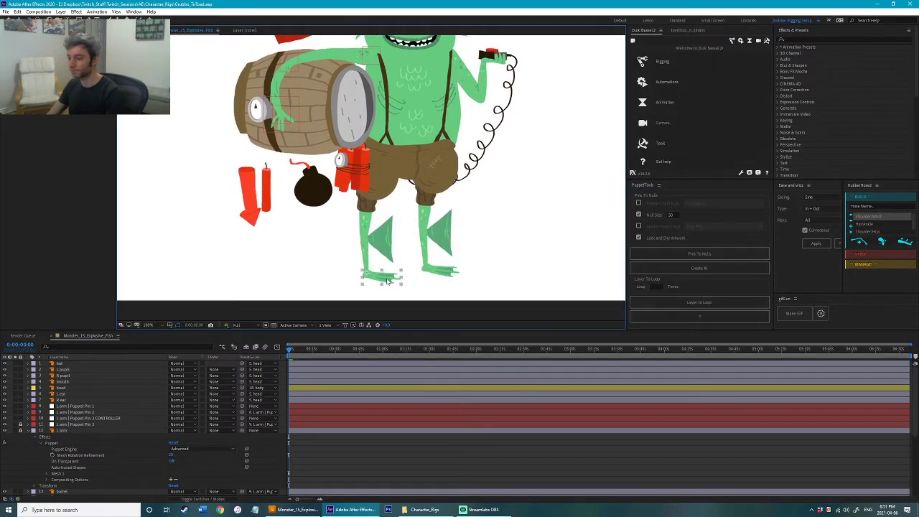
scroll(79, 431, "down", 5)
left_click(74, 444)
left_click(68, 432, "shift")
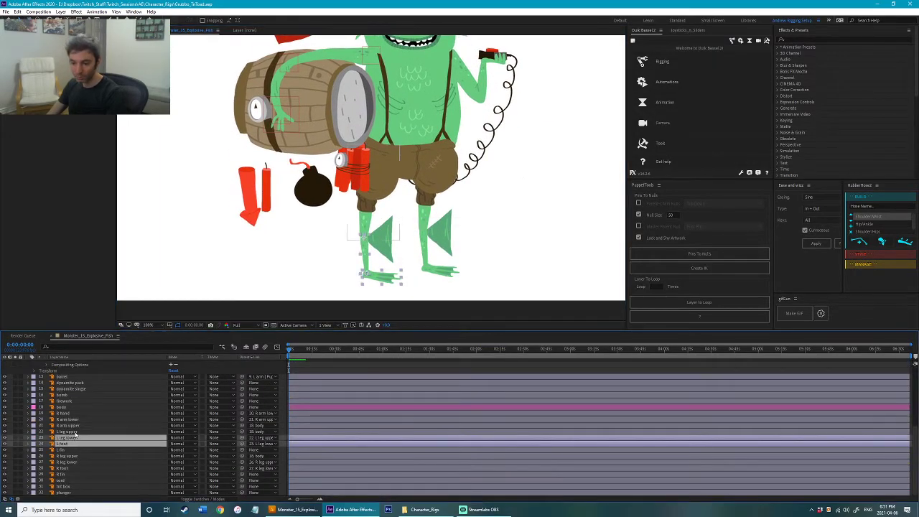
left_click(688, 81)
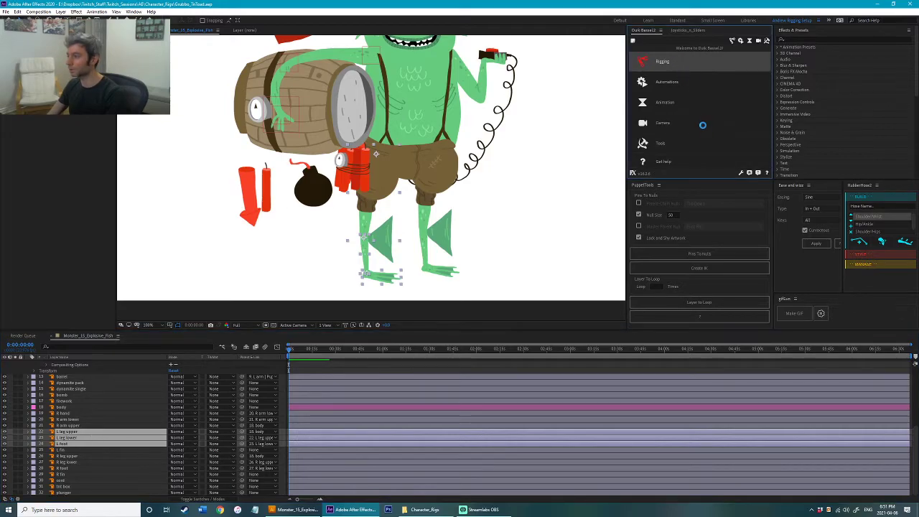
left_click(672, 84)
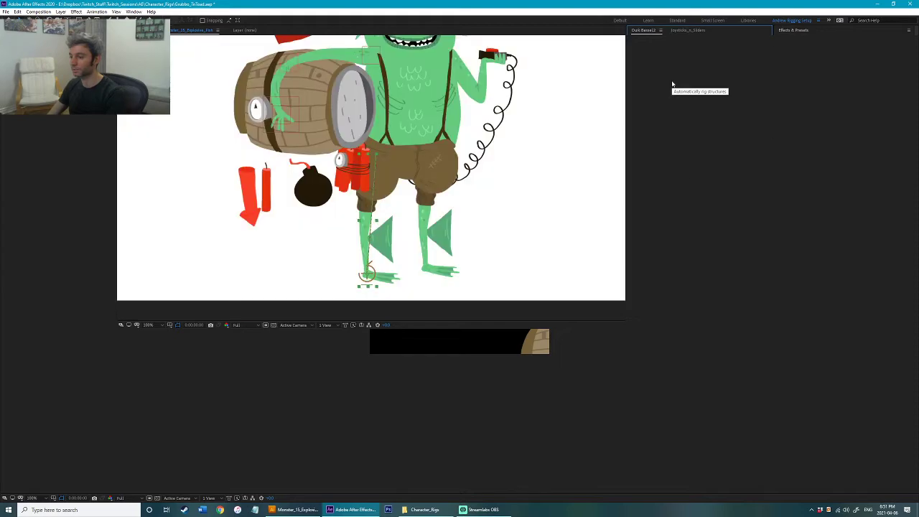
left_click_drag(368, 273, 369, 302)
left_click(68, 72)
Step: Apply Auto-rig & IK to the R foot, R leg lower and R leg upper layers and save the project
left_click(429, 288)
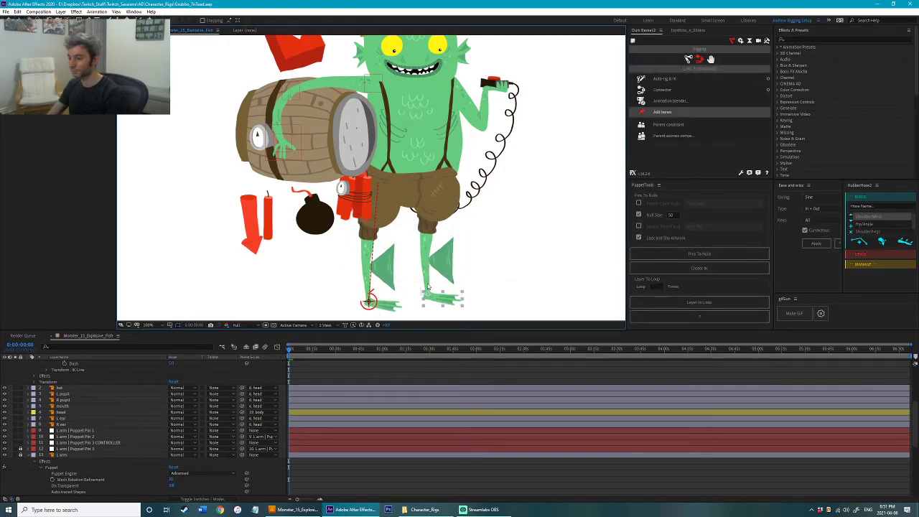
left_click(664, 78)
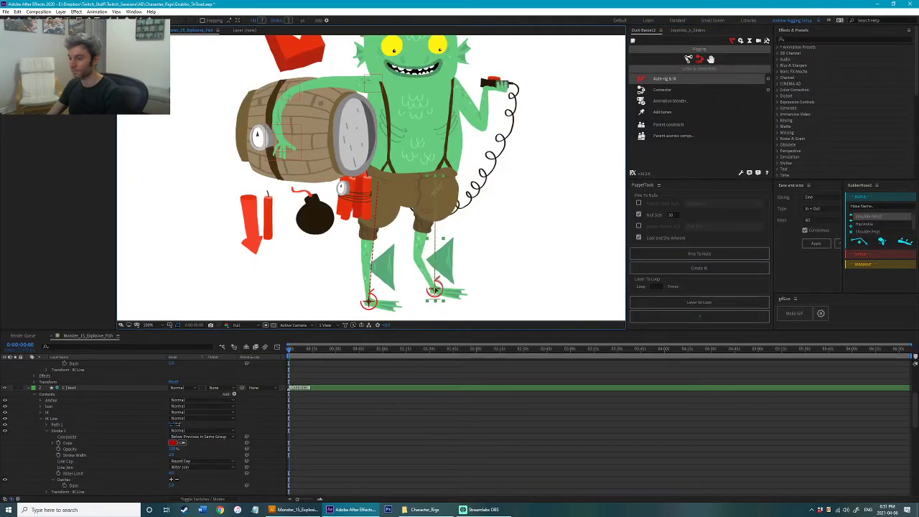
key("ctrl+s")
Step: Solo the L fin layer and place puppet pins at its three corners
left_click_drag(393, 272, 370, 230)
scroll(391, 215, "up", 1)
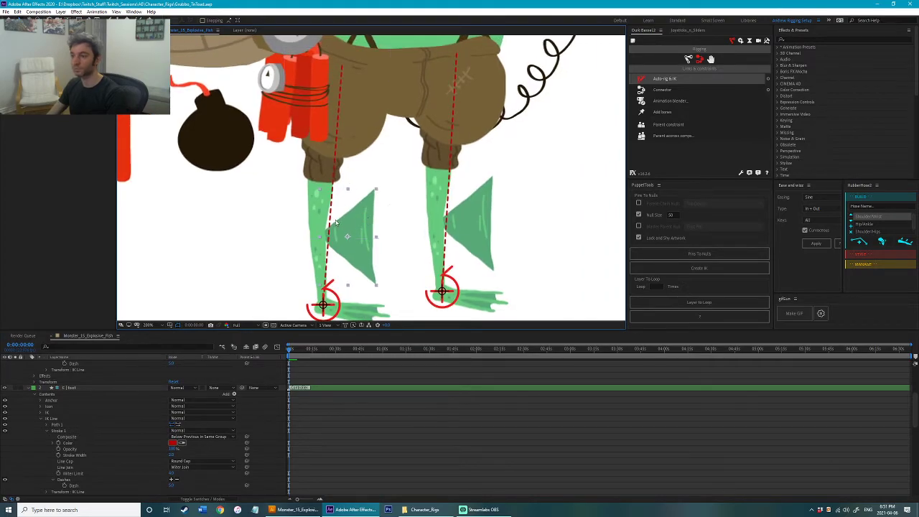
left_click(162, 20)
scroll(127, 437, "down", 6)
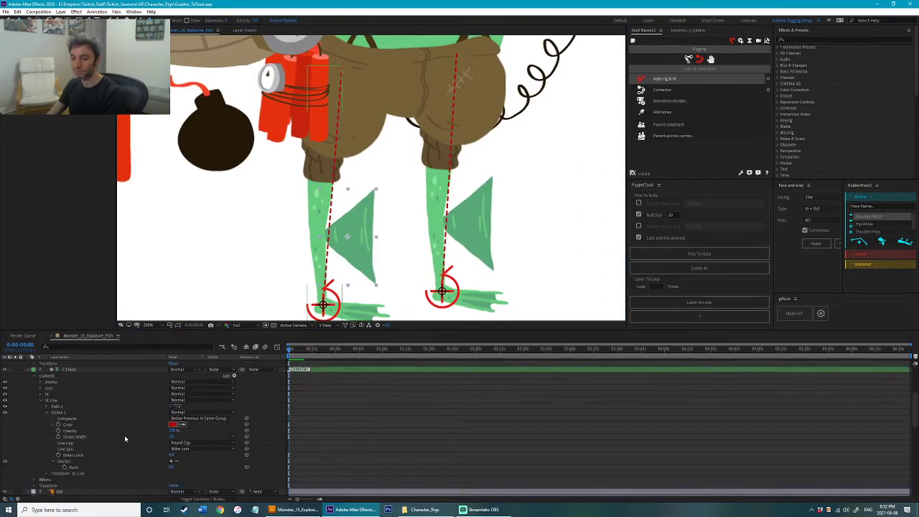
scroll(65, 444, "down", 5)
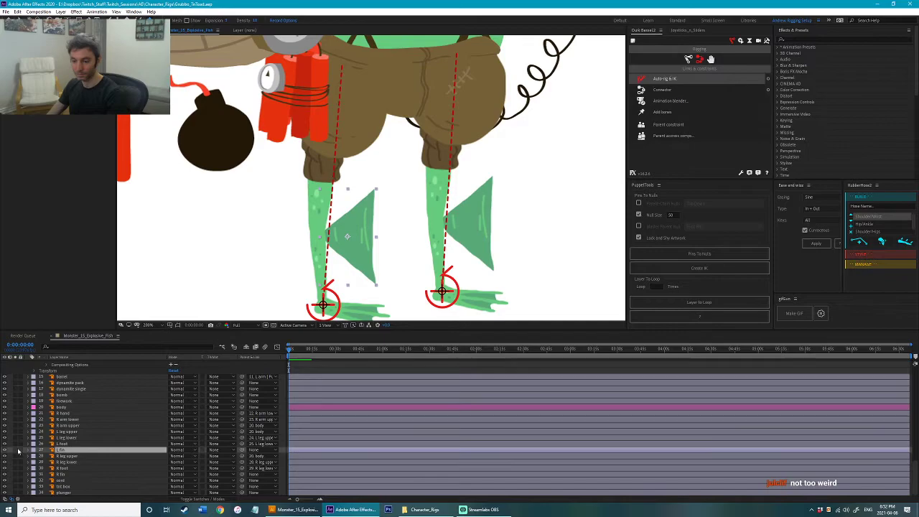
left_click(15, 449)
left_click(325, 235)
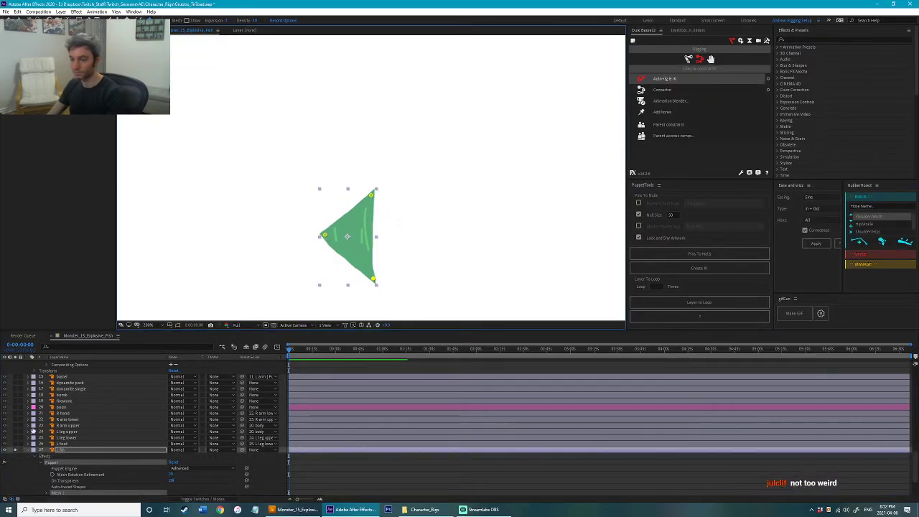
Step: Turn off the L fin's solo, convert its puppet pins to nulls and save the project
left_click(16, 450)
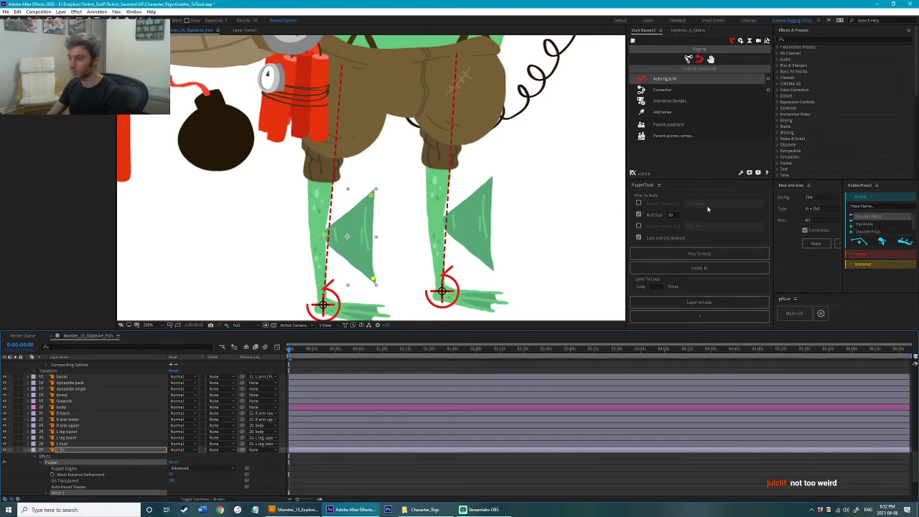
left_click(703, 254)
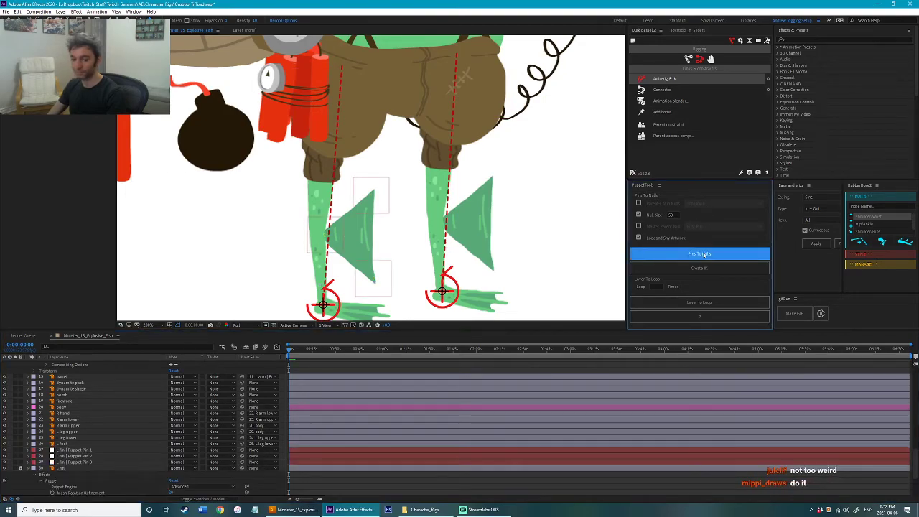
key("v")
left_click(392, 266)
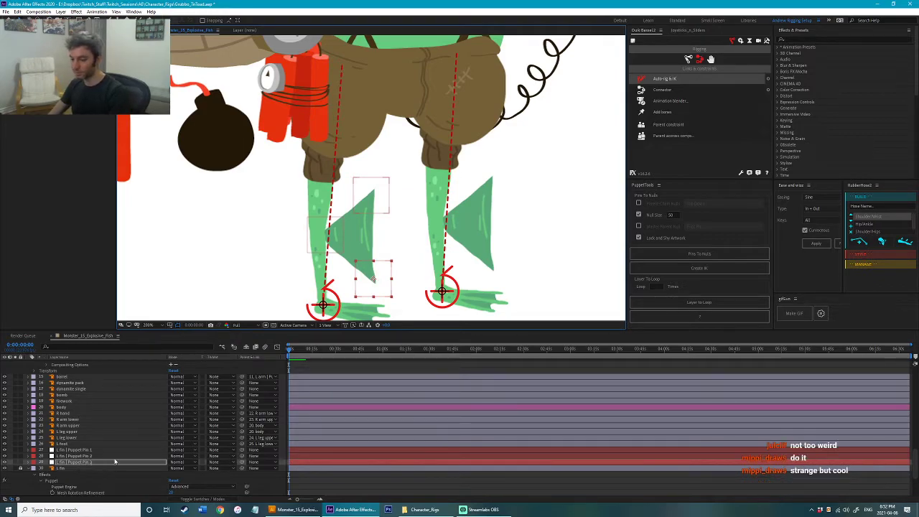
key("ctrl+s")
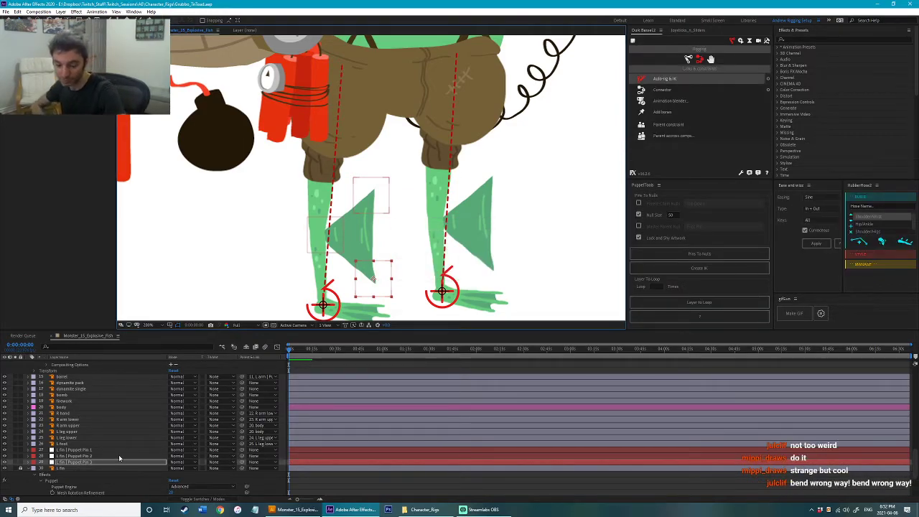
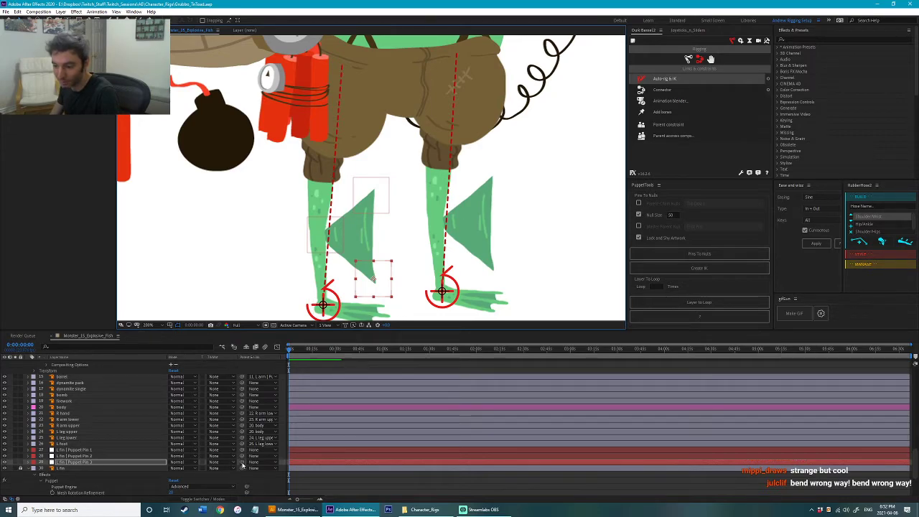
Step: Parent L fin Puppet Pins 1 and 3 to L leg lower and Puppet Pin 2 to L leg upper
left_click(96, 451)
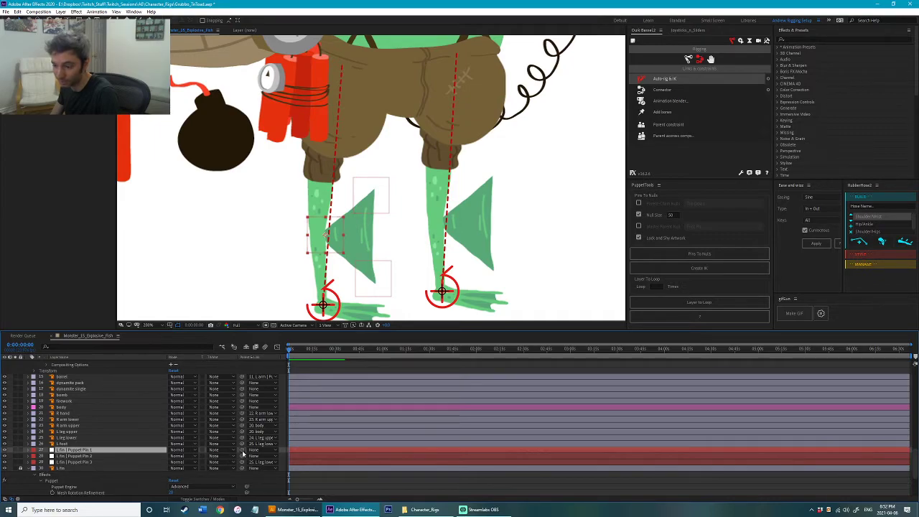
left_click(99, 456)
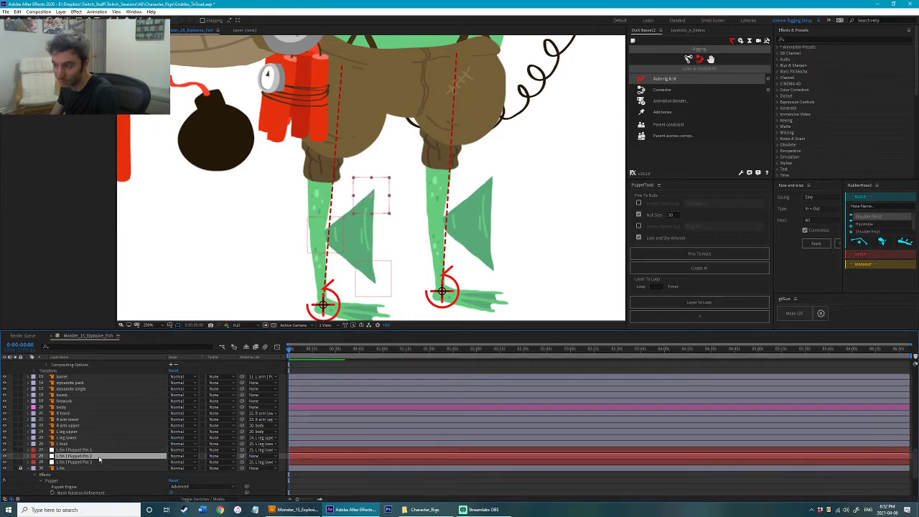
left_click_drag(245, 458, 107, 431)
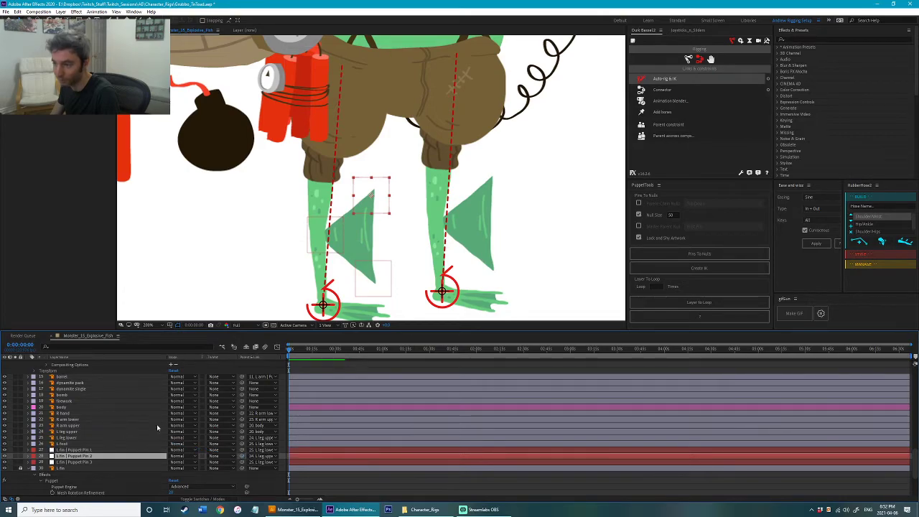
Step: Move L fin Puppet Pin 3 to the left ankle, Pin 1 slightly into the calf, and Pin 2 just below the trouser cuff
left_click(100, 462)
left_click_drag(372, 280, 327, 296)
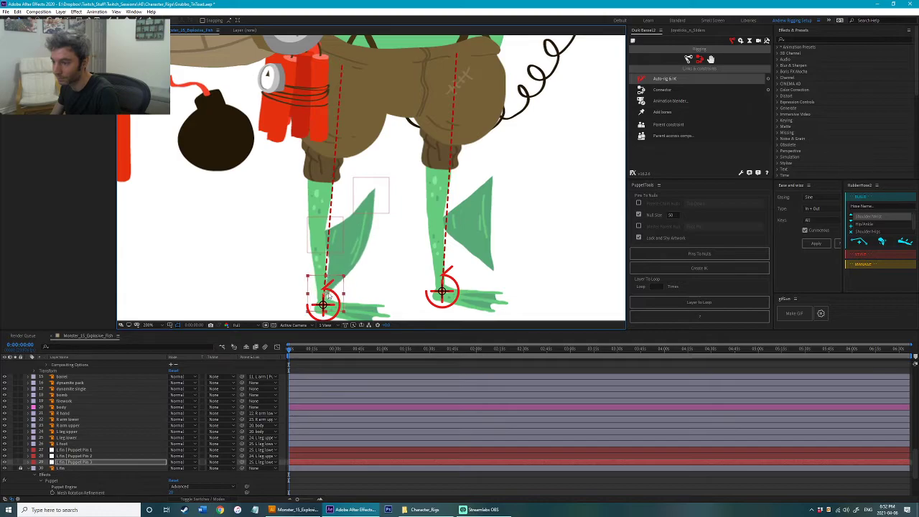
left_click(362, 211)
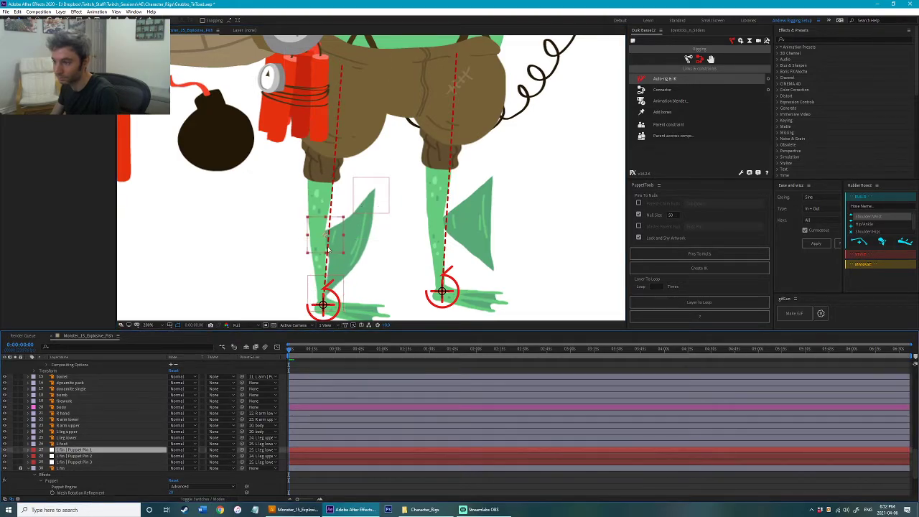
left_click_drag(328, 248, 324, 245)
left_click(92, 463)
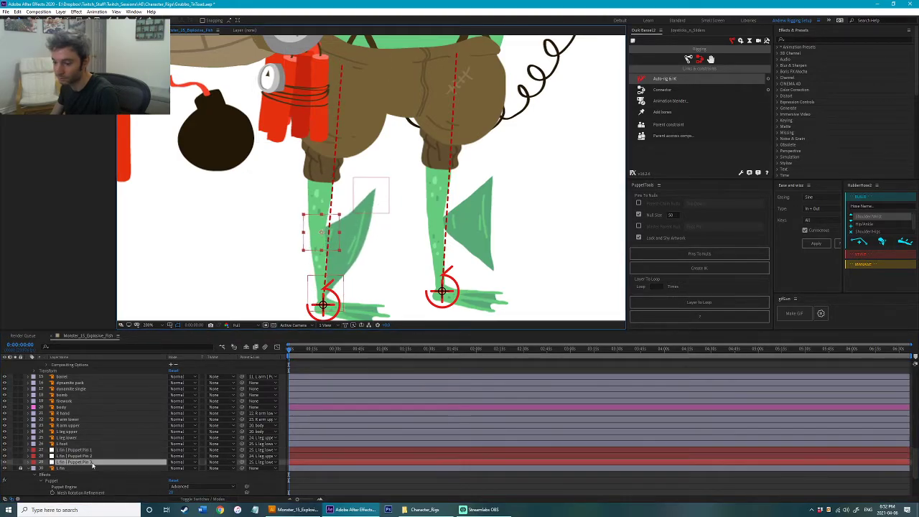
left_click(97, 450)
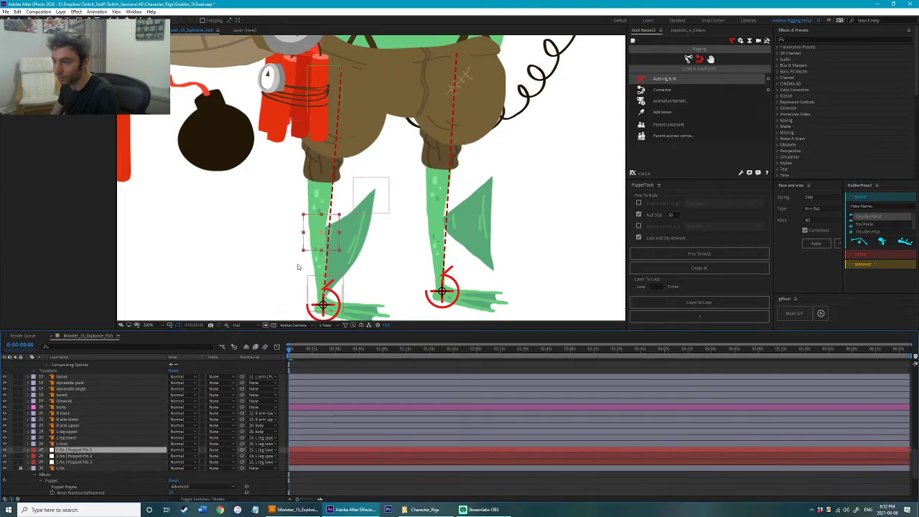
left_click(86, 456)
left_click_drag(373, 196, 331, 187)
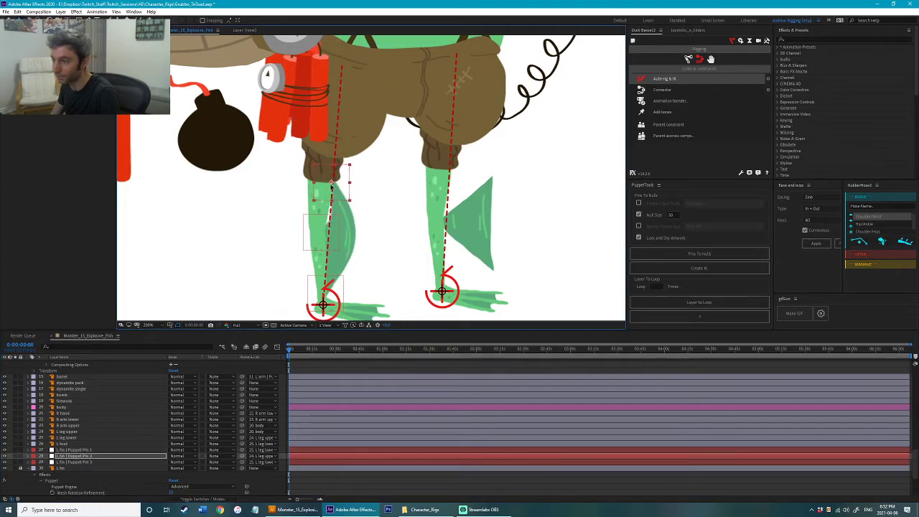
Step: Raise the left foot controller to bend the leg, and fine-tune the three L fin puppet pin nulls against the bent leg
left_click(288, 280)
left_click(321, 317)
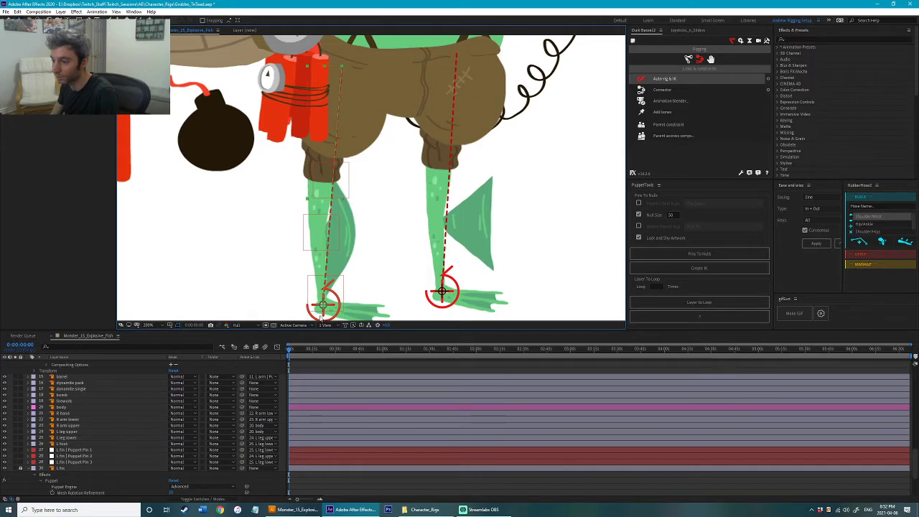
left_click_drag(325, 307, 317, 289)
left_click(304, 170)
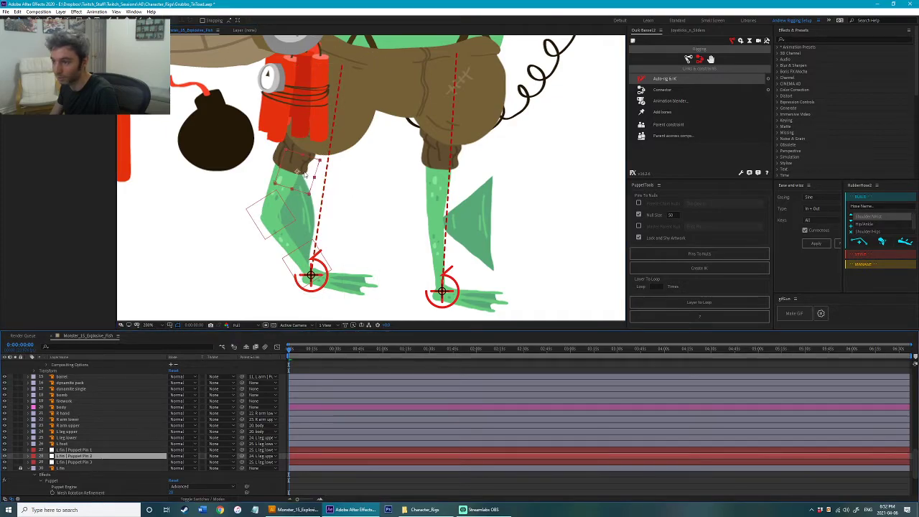
left_click_drag(303, 167, 293, 171)
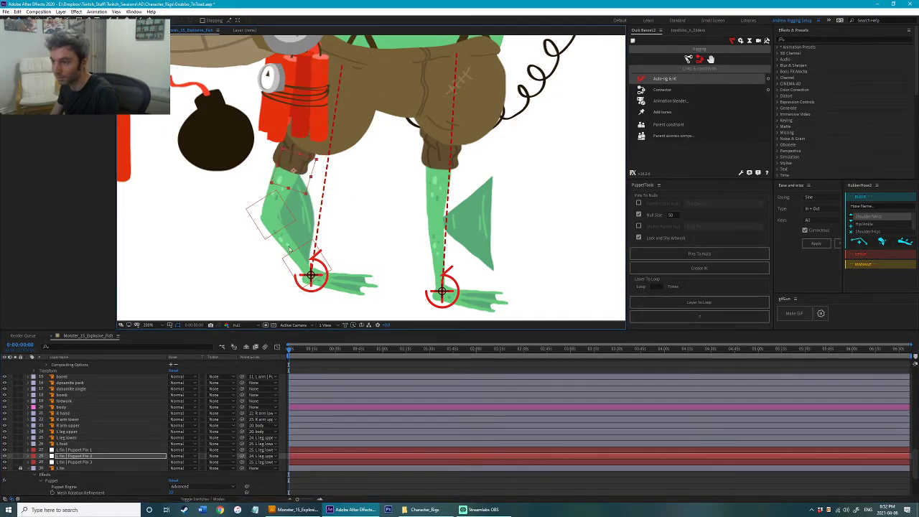
left_click(106, 462)
left_click_drag(311, 267, 309, 263)
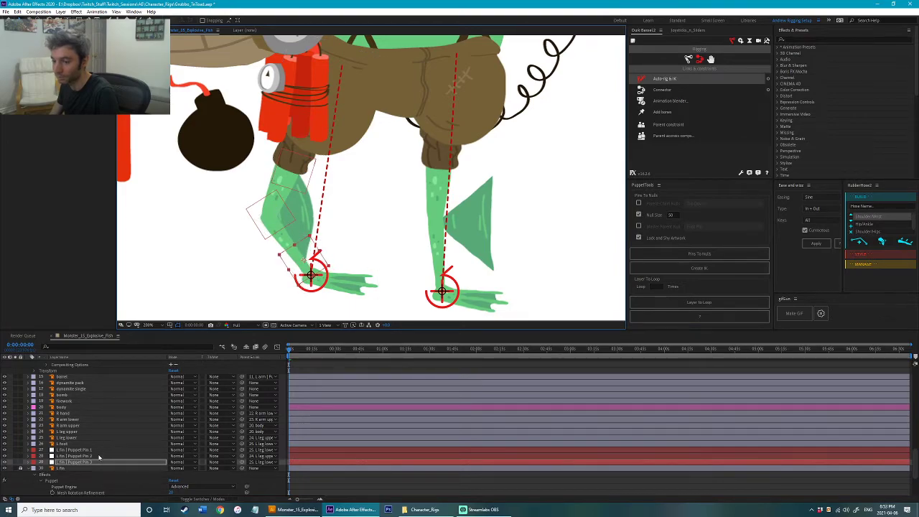
left_click(98, 456)
left_click(108, 451)
left_click_drag(277, 218, 278, 223)
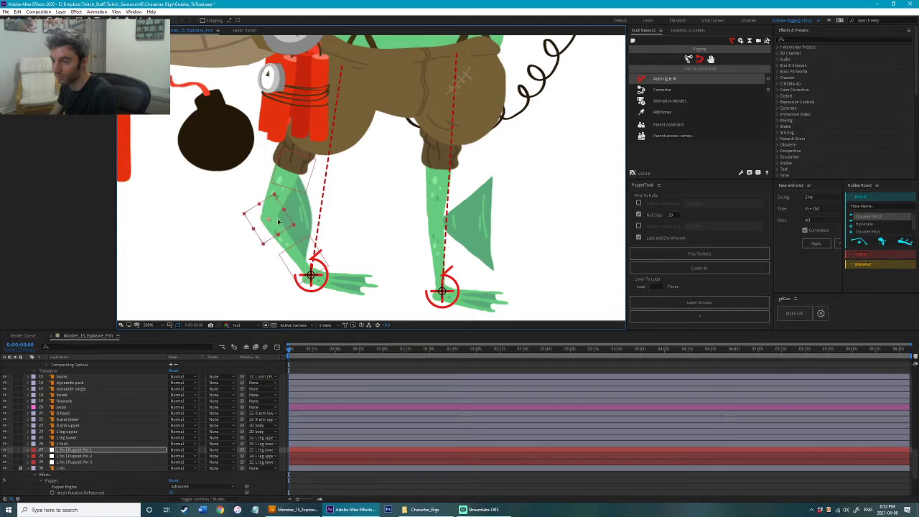
Step: Reduce the scale of the L fin layer uniformly so the fin sits tighter against the bent leg
left_click(80, 469)
key("s")
left_click_drag(177, 476, 167, 476)
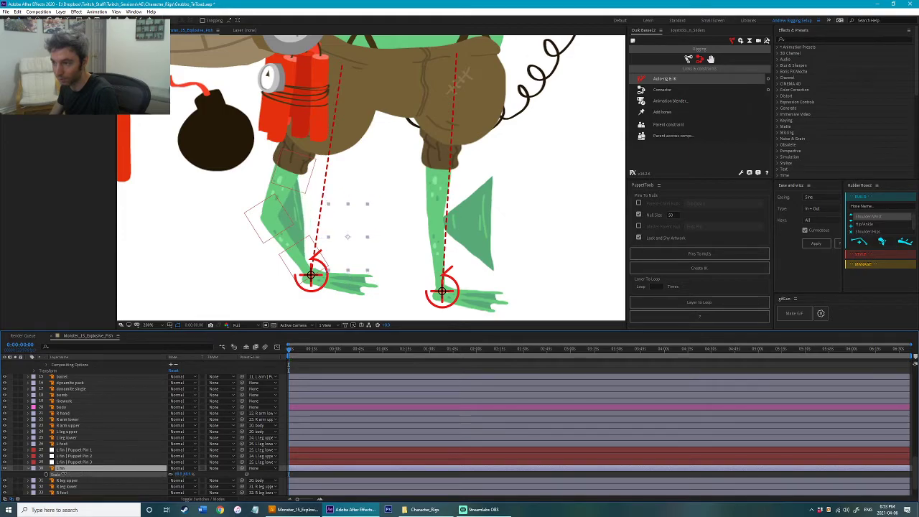
Step: Test the left leg and fin deformation by moving the foot controller, and save the project
key("comma")
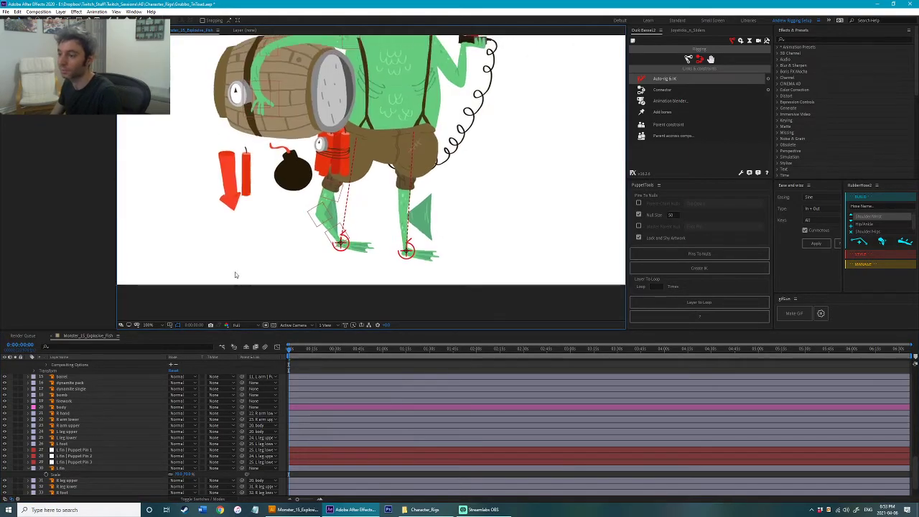
left_click_drag(340, 244, 317, 278)
left_click(283, 264)
key("ctrl+s")
Step: Place puppet pins at the three corners of the R fin and convert them to nulls
scroll(432, 270, "up", 3)
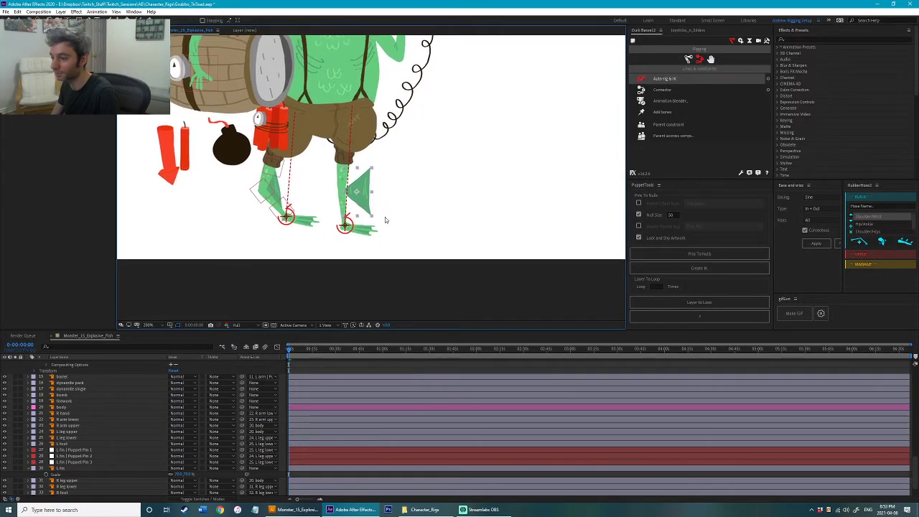
left_click(369, 176)
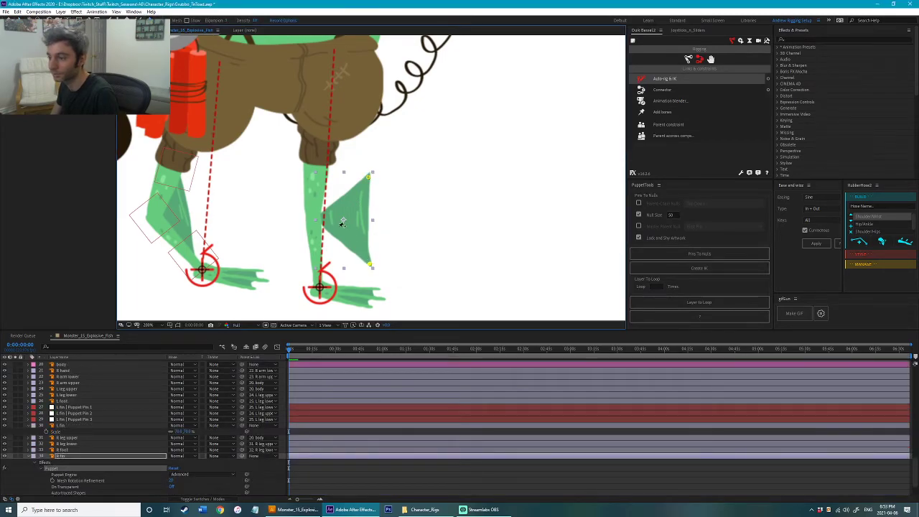
left_click(699, 254)
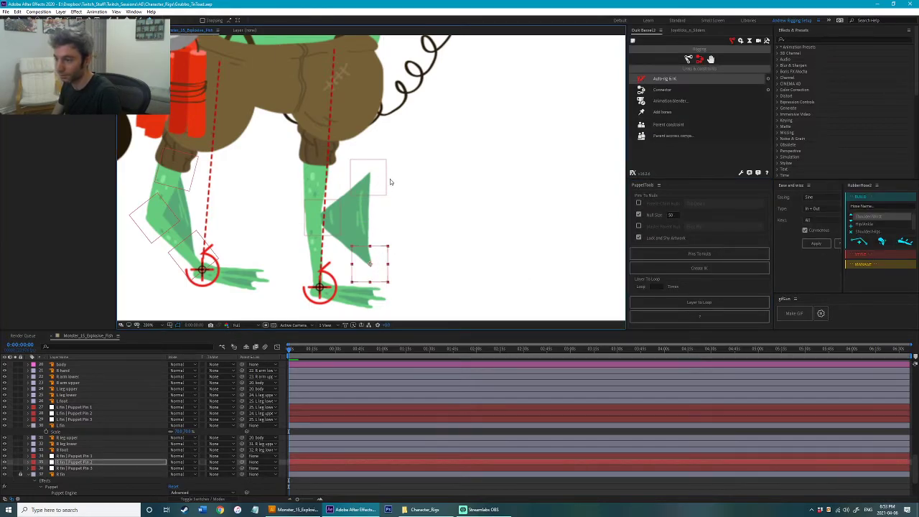
Step: Parent R fin Puppet Pins 2 and 3 to R leg lower and Puppet Pin 1 to R leg upper, and save the project
left_click(84, 469)
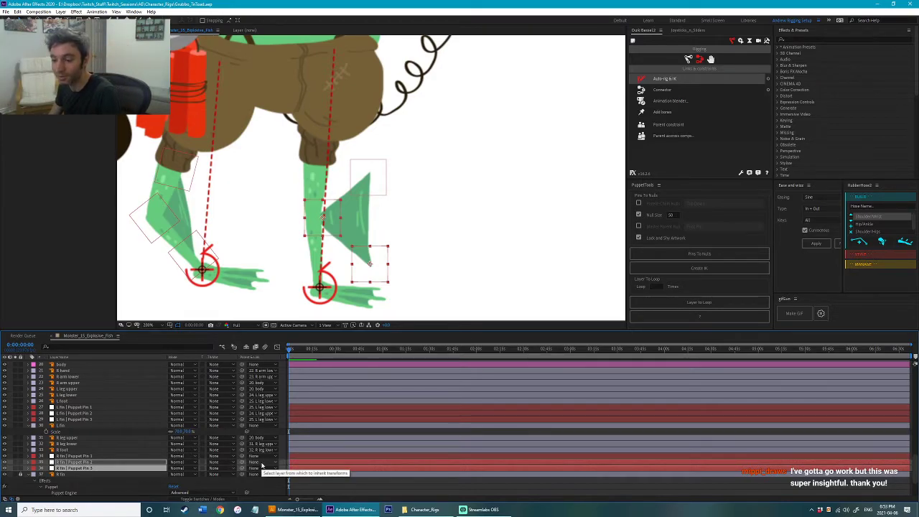
left_click_drag(243, 468, 127, 444)
left_click(230, 459)
left_click_drag(242, 457, 121, 439)
key("ctrl+s")
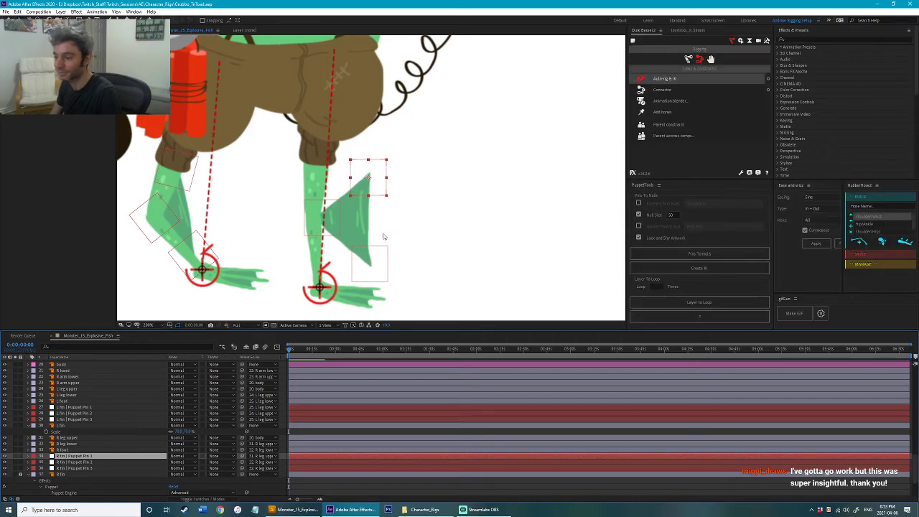
Step: Move R fin Puppet Pin 1 to just below the right trouser cuff and Puppet Pin 2 to the right ankle
left_click_drag(370, 185, 330, 170)
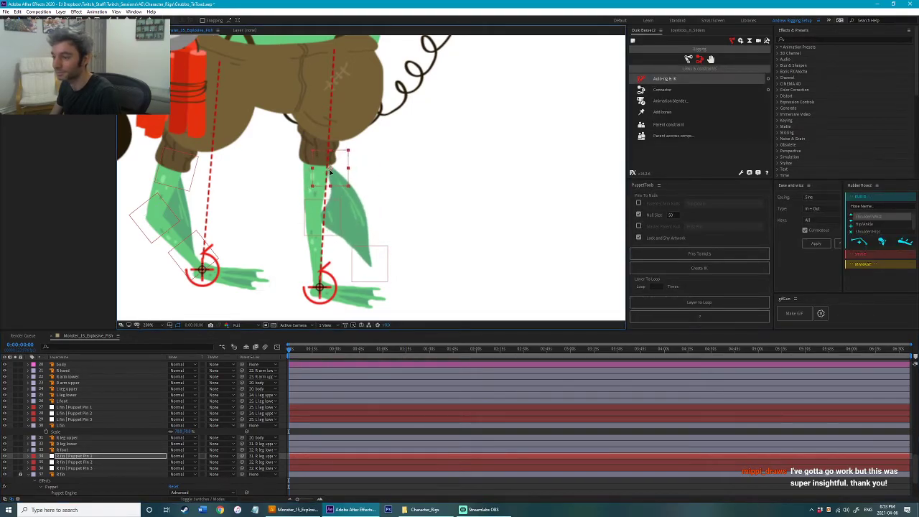
left_click_drag(374, 275, 324, 291)
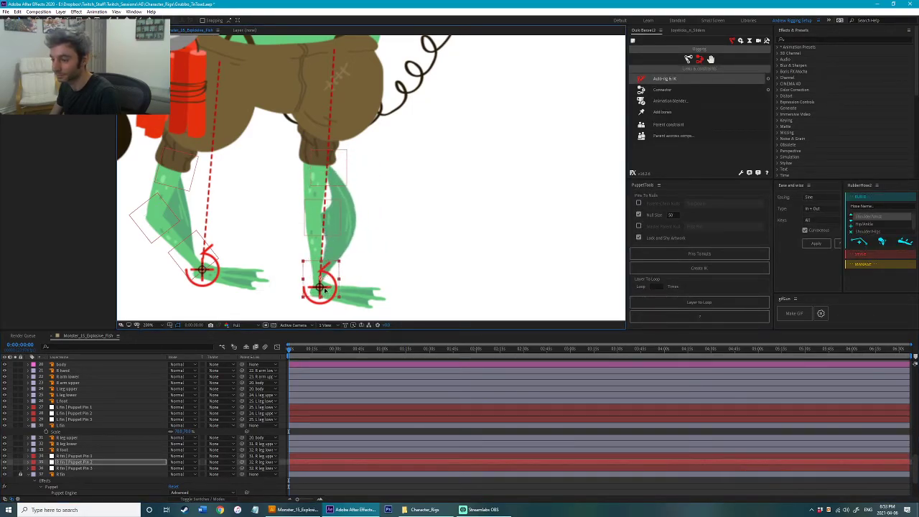
Step: Move the R fin | Puppet Pin 3 null slightly inward so the fin's middle sits closer to the leg
left_click(89, 457)
left_click(89, 463)
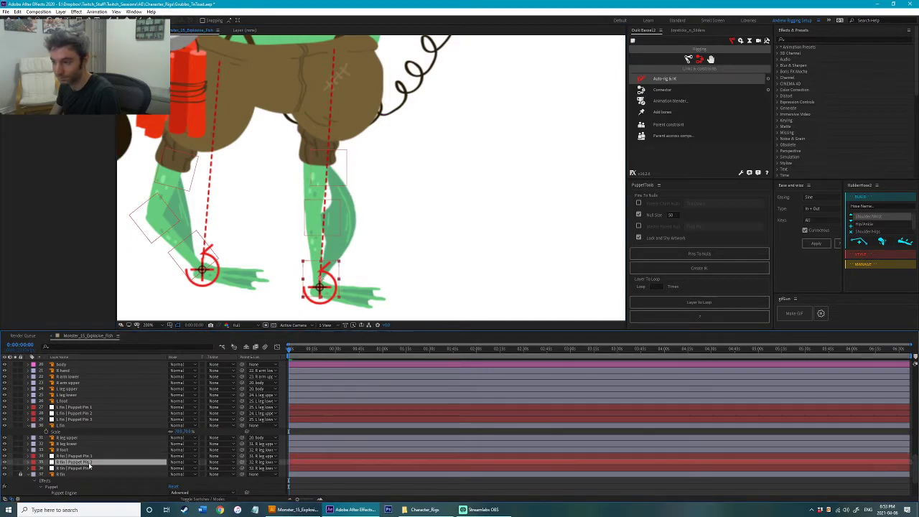
left_click(90, 459)
left_click(91, 464)
left_click(92, 469)
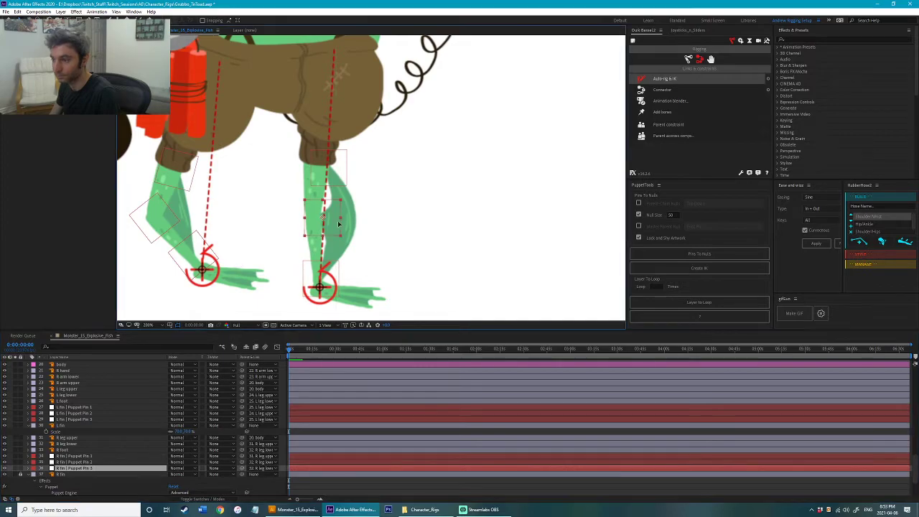
left_click_drag(334, 222, 329, 223)
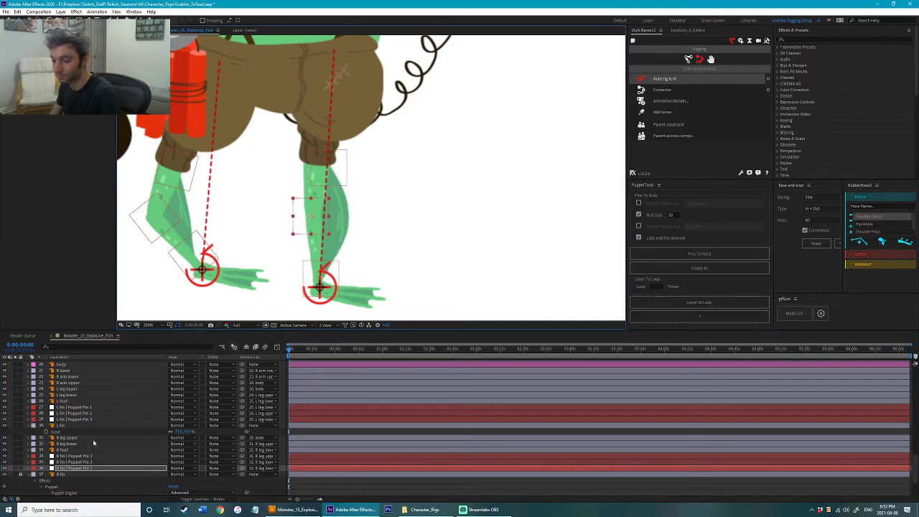
Step: Unlock the R fin layer and scale it down uniformly to make the fin narrower
left_click(21, 474)
left_click(65, 476)
scroll(86, 466, "down", 2)
key("s")
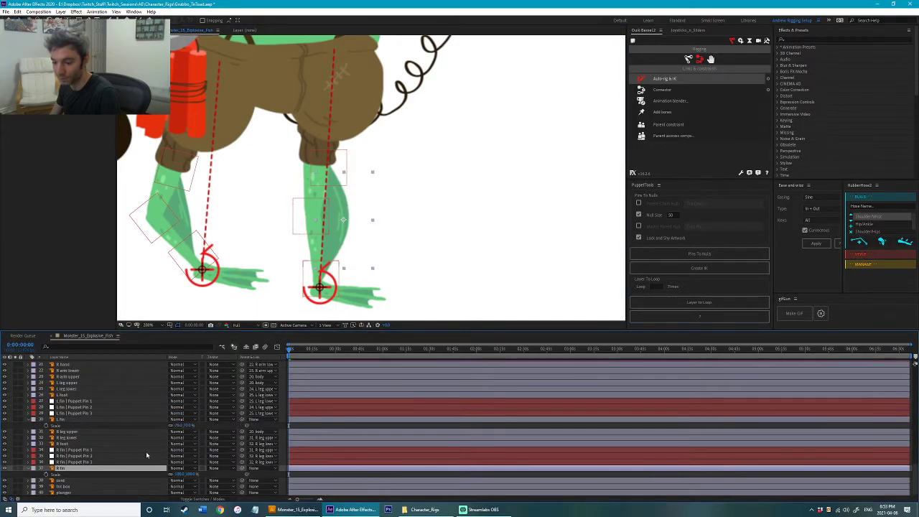
left_click_drag(179, 474, 77, 474)
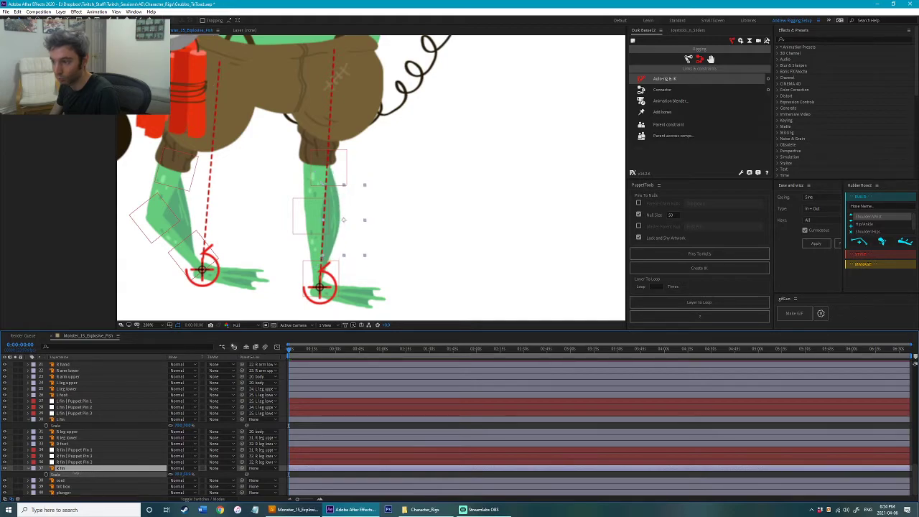
Step: Reposition the two foot controllers so that both legs are bent at the knee
left_click_drag(320, 287, 335, 263)
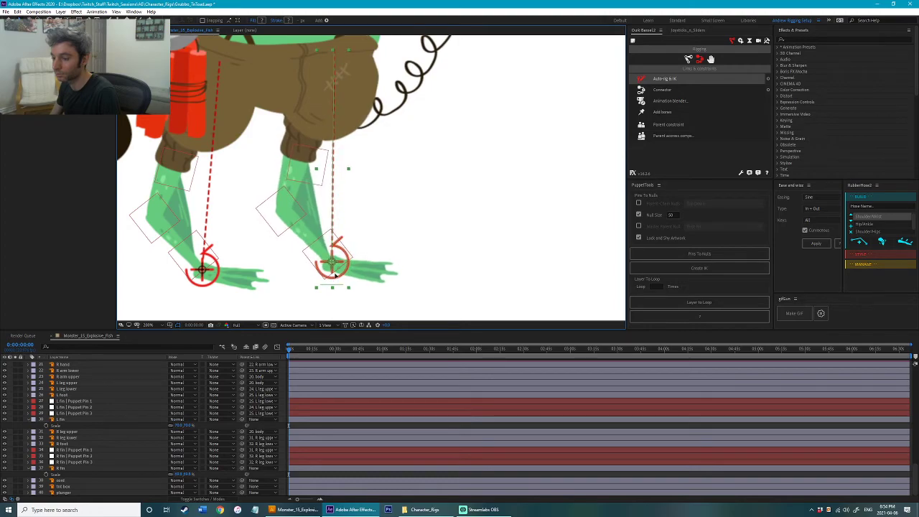
scroll(450, 228, "down", 1)
scroll(450, 229, "down", 1)
left_click(460, 206)
left_click_drag(450, 186, 465, 222)
scroll(460, 223, "up", 1)
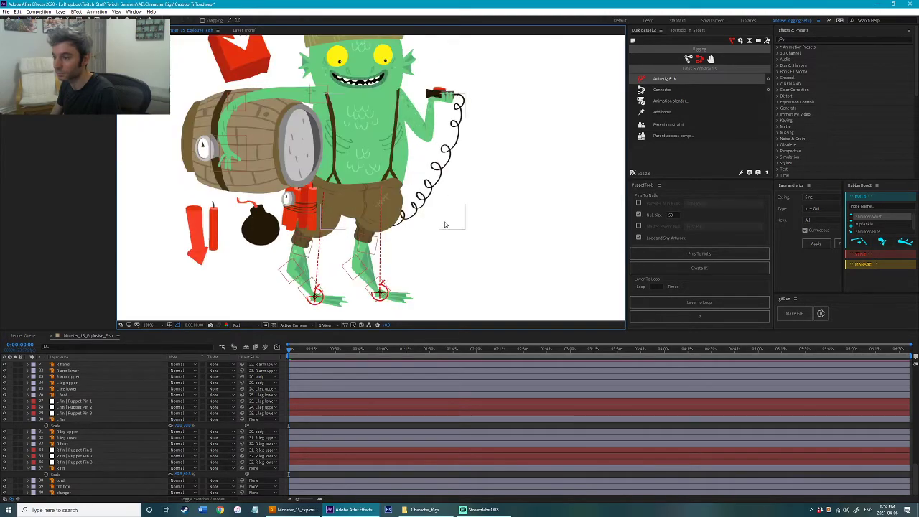
left_click_drag(496, 254, 512, 258)
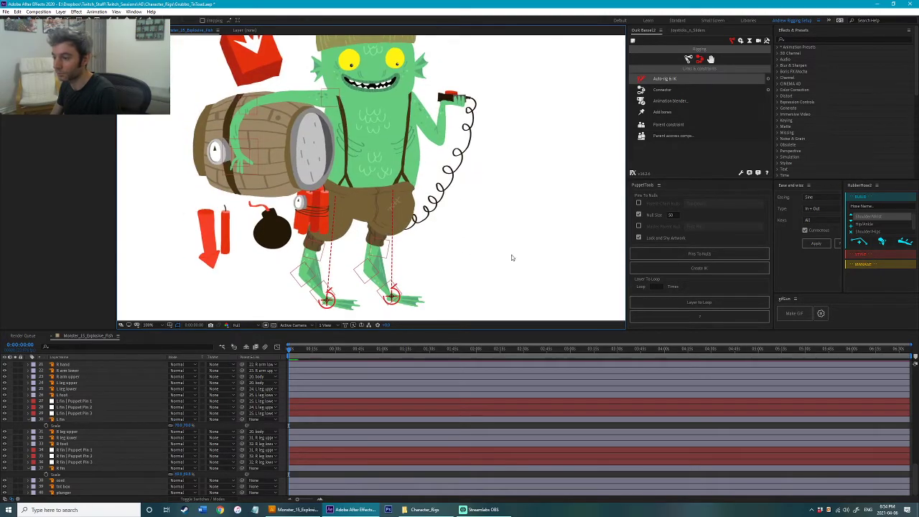
left_click_drag(394, 299, 397, 293)
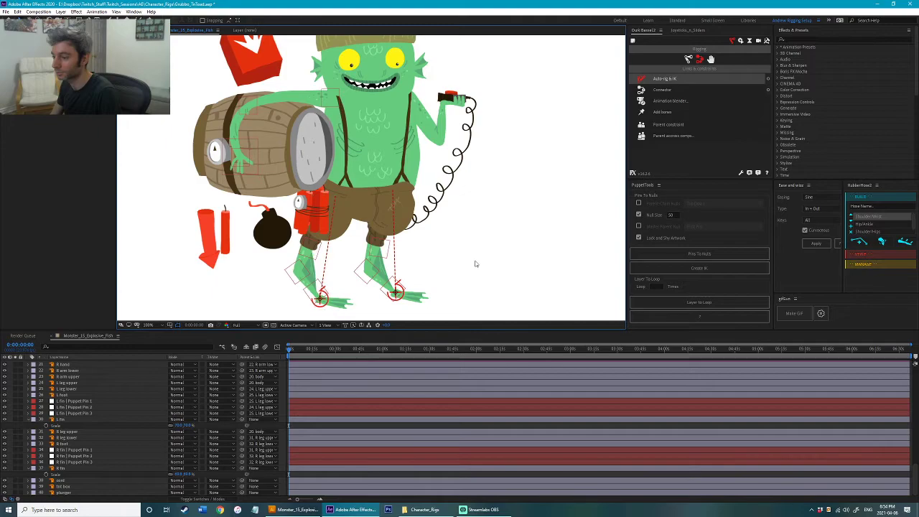
left_click_drag(476, 264, 484, 265)
Step: Adjust the rotation of the two foot controllers to refine the angles of the feet
left_click_drag(336, 312, 341, 245)
scroll(326, 262, "up", 1)
key("w")
left_click_drag(301, 308, 305, 308)
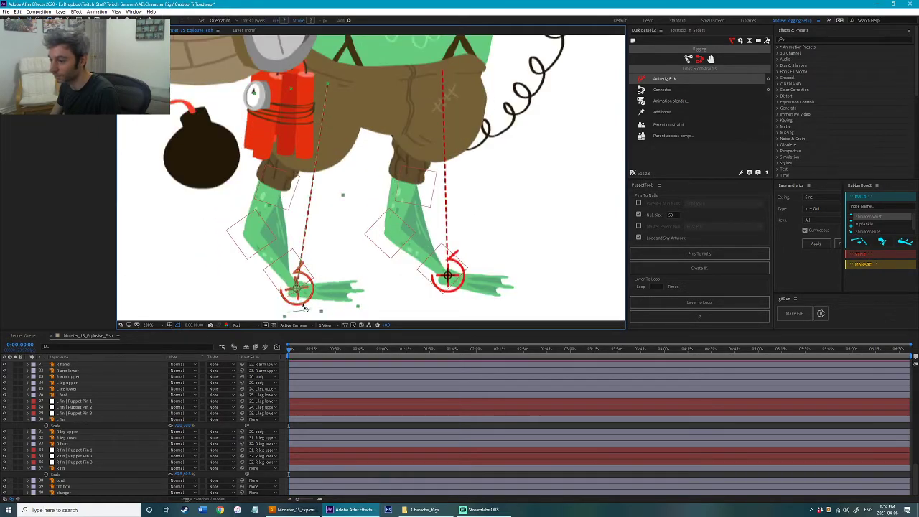
left_click(465, 282)
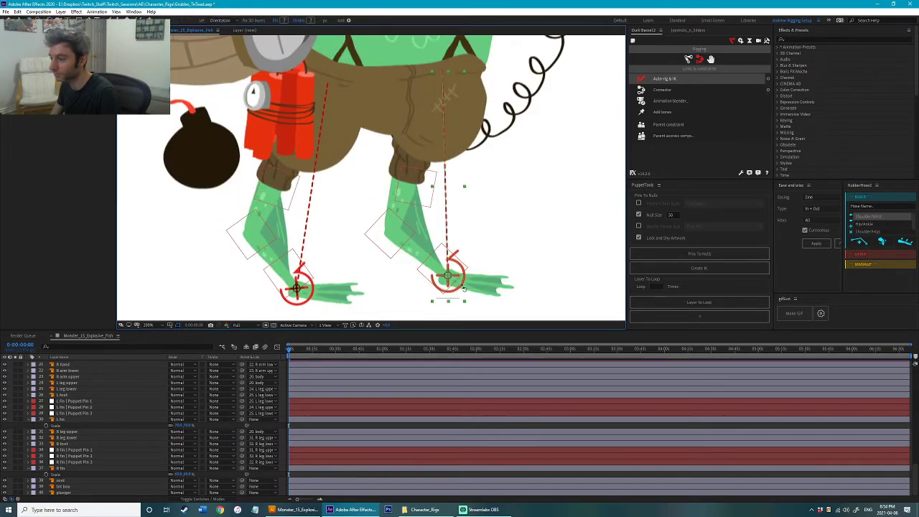
Step: Test how the rigged parts follow the body by moving it, and undo the move
scroll(534, 225, "down", 4)
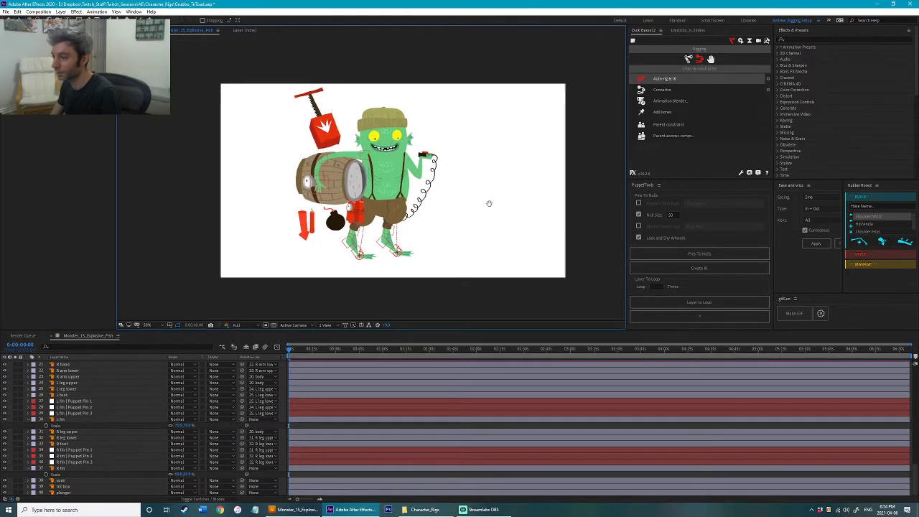
scroll(456, 235, "up", 1)
mouse_move(432, 209)
left_mouse_down()
mouse_move(421, 214)
mouse_move(433, 221)
mouse_move(426, 206)
left_mouse_up()
left_click(521, 252)
key("ctrl+z")
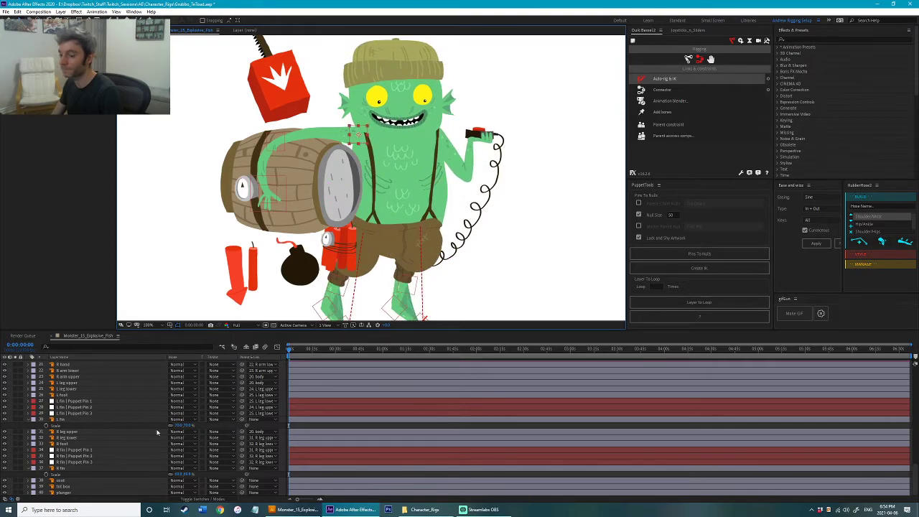
Step: Save the project, parent L arm | Puppet Pin 1 to the body layer, and test the link by moving the body and undoing the move
scroll(132, 431, "up", 13)
scroll(132, 430, "down", 2)
key("ctrl+s")
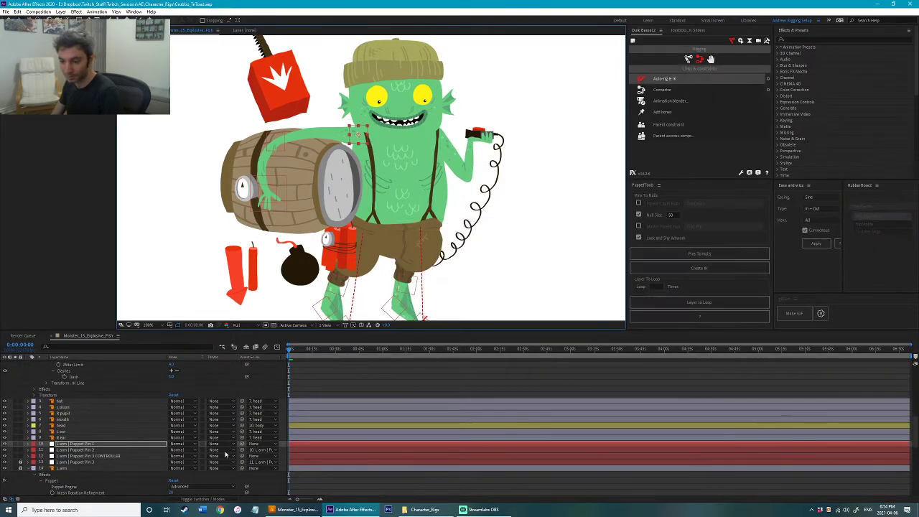
left_click(257, 444)
left_click(288, 280)
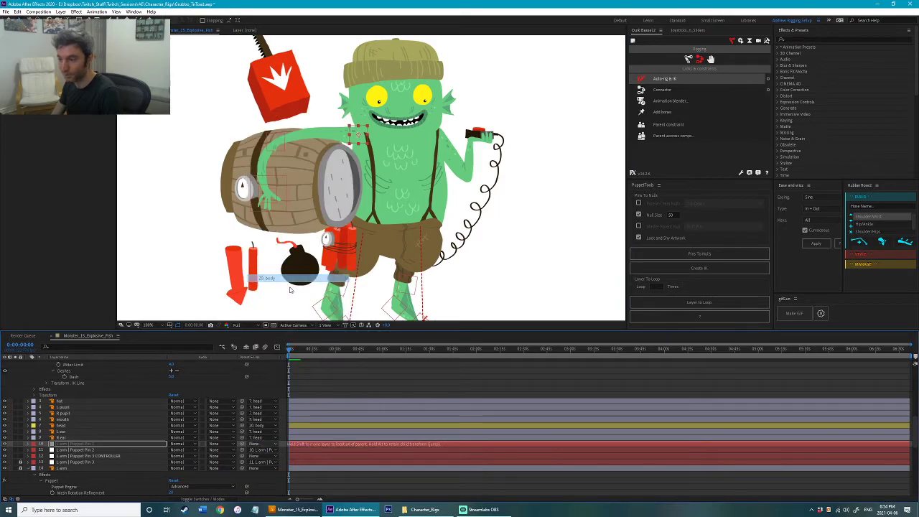
left_click_drag(415, 217, 408, 231)
key("ctrl+z")
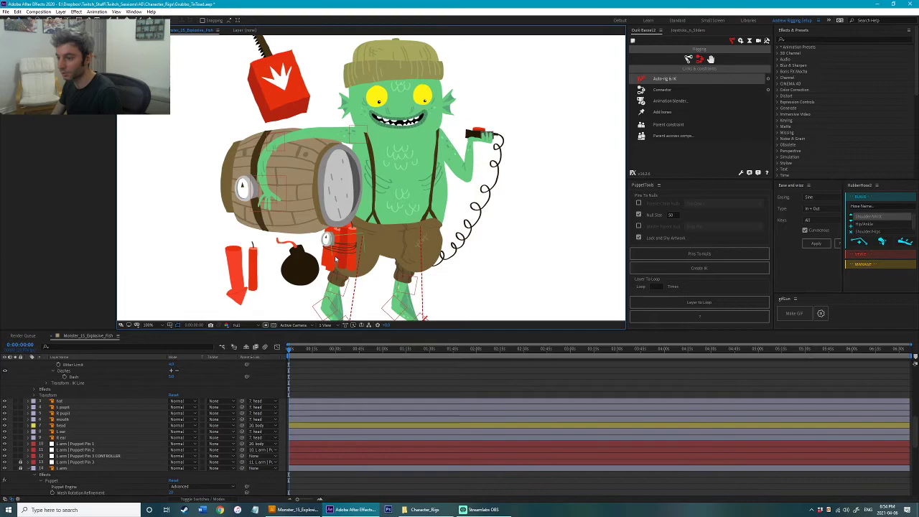
Step: Save the project and parent the dynamite pack, dynamite single, bomb and firework layers to the body layer
scroll(127, 450, "up", 9)
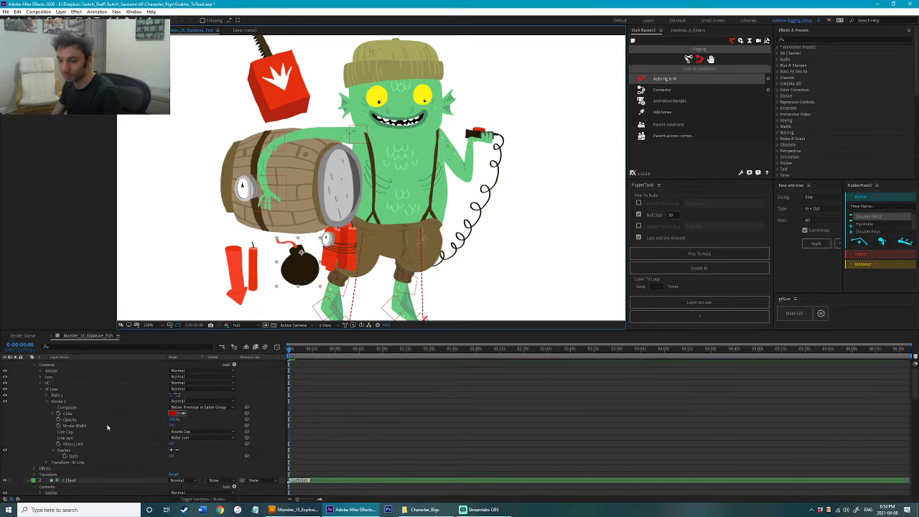
left_click(385, 407)
key("s")
key("s")
key("ctrl+s")
left_click_drag(198, 281, 312, 269)
left_click(330, 260, "shift")
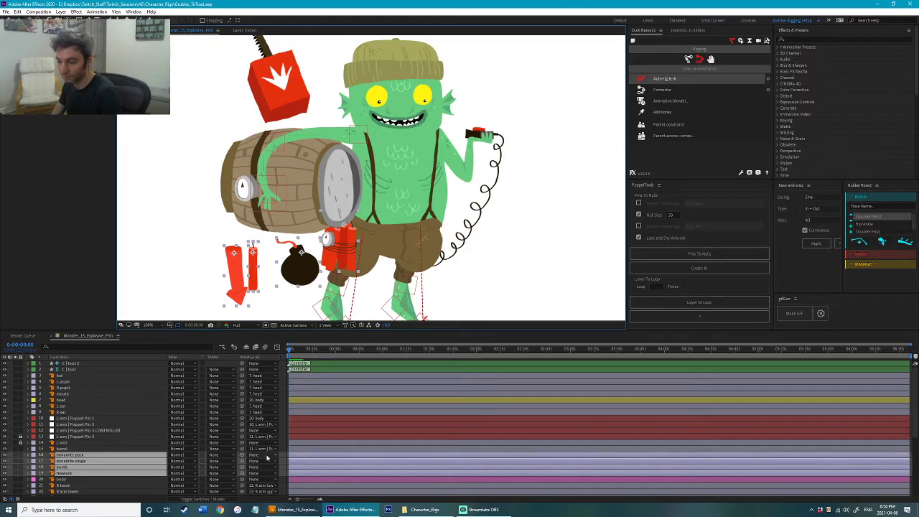
left_click(267, 457)
left_click(276, 288)
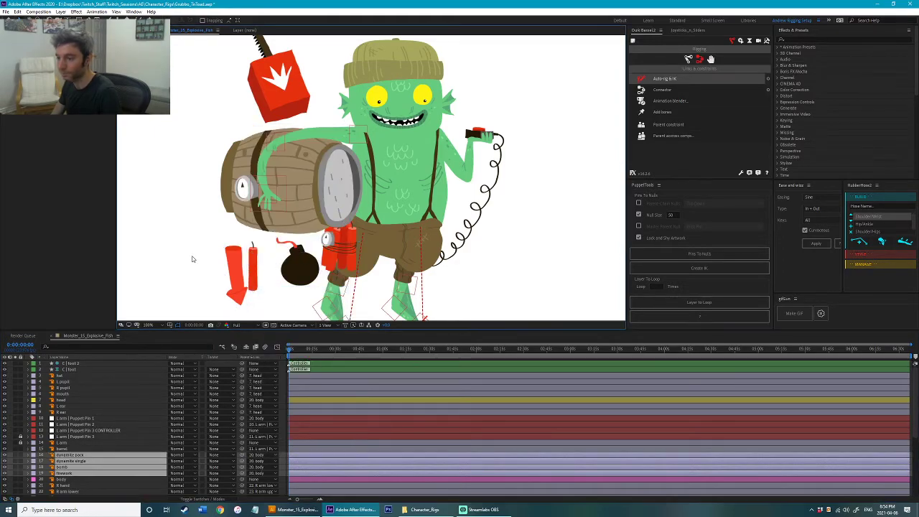
Step: Move the bomb to the hip opposite the dynamite pack and send its layer to the bottom of the stack
left_click_drag(347, 247, 364, 247)
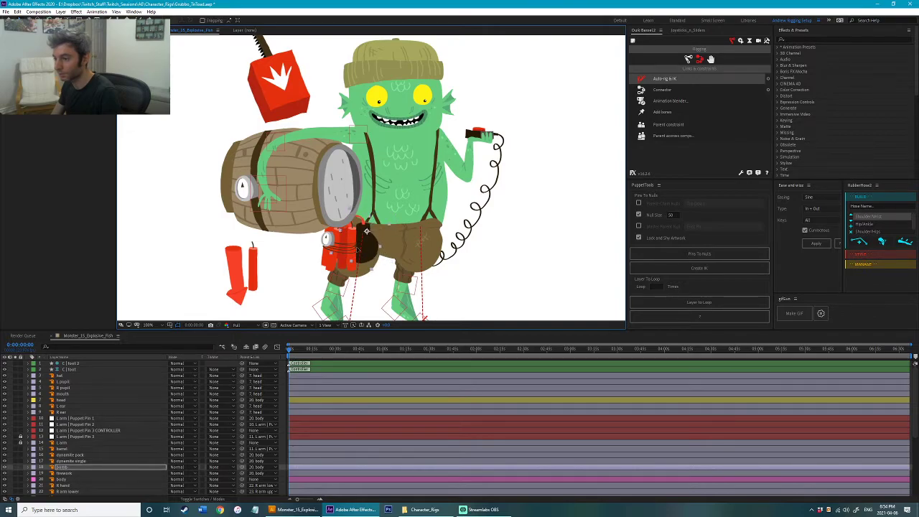
left_click_drag(365, 231, 325, 248)
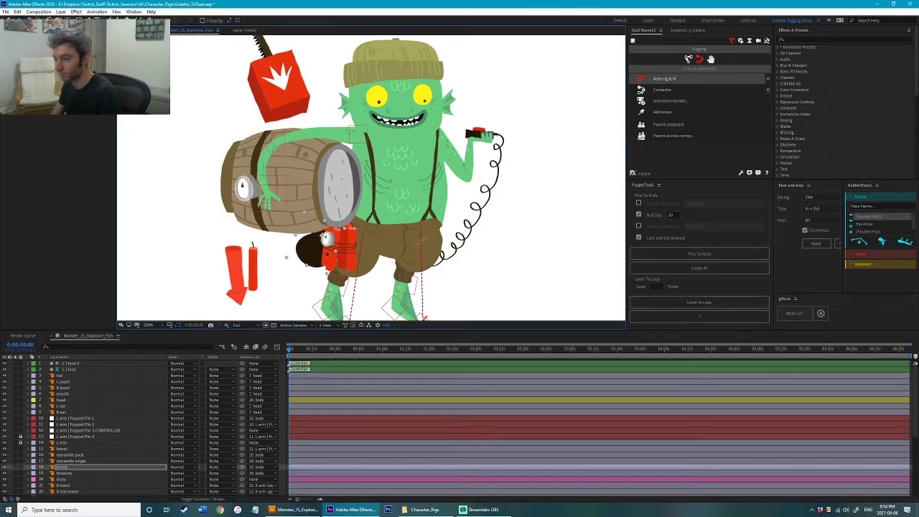
key("ctrl+z")
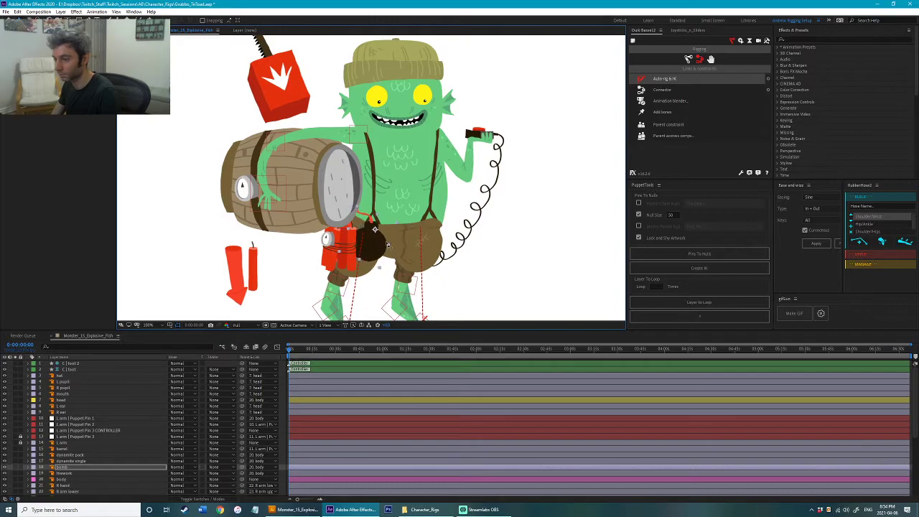
left_click_drag(378, 244, 458, 245)
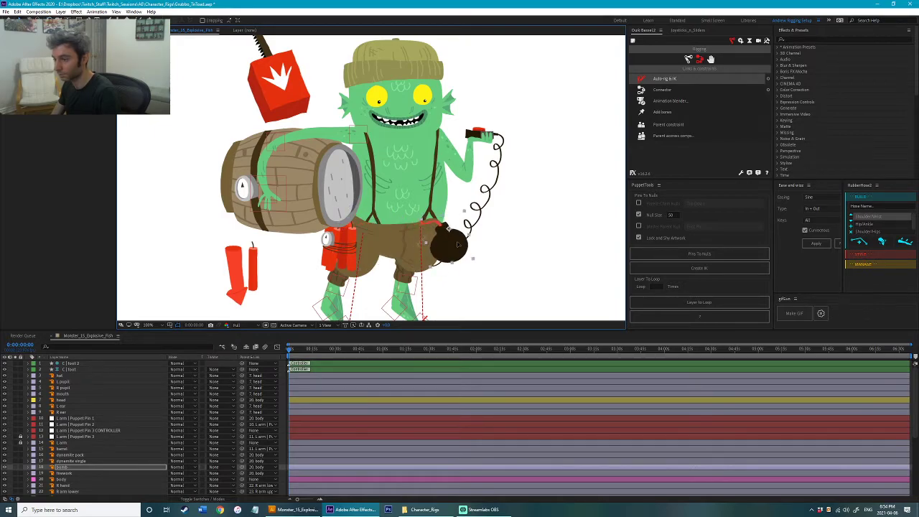
key("ctrl+shift+bracketleft")
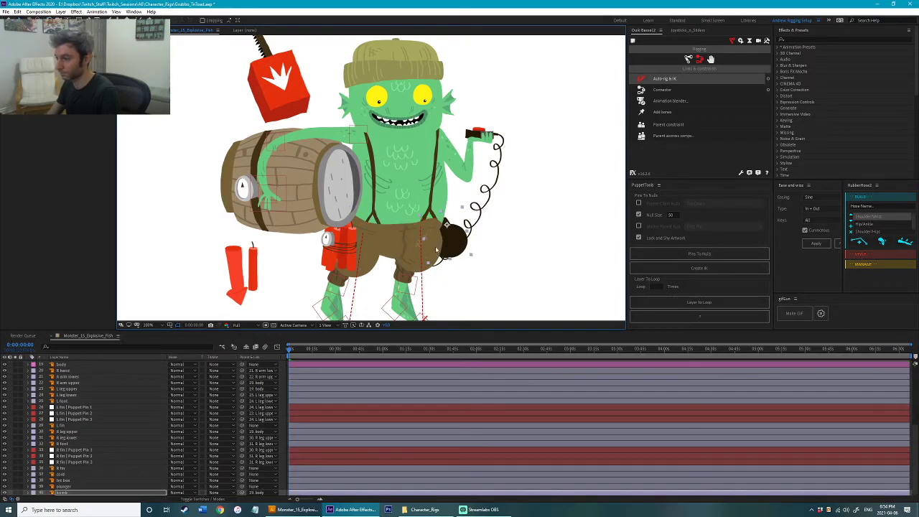
Step: Flip the bomb horizontally so its fuse points away from the body
right_click(462, 234)
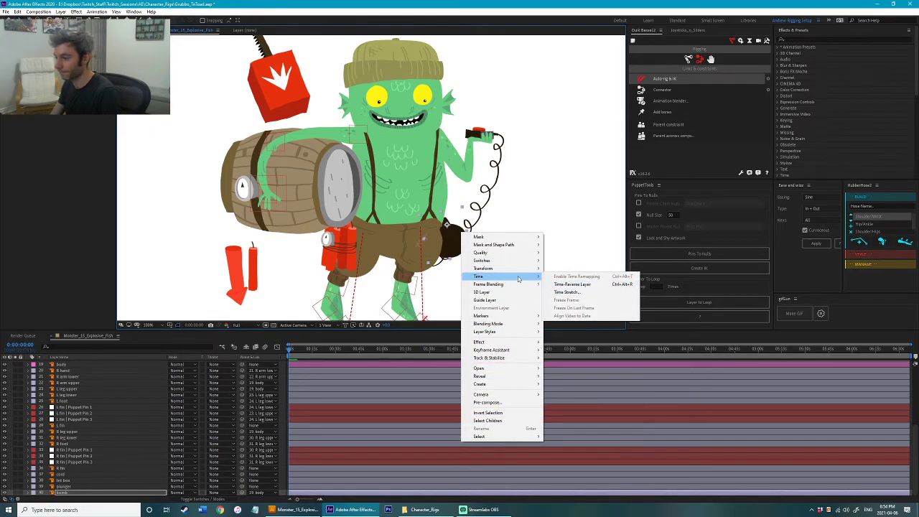
left_click(575, 331)
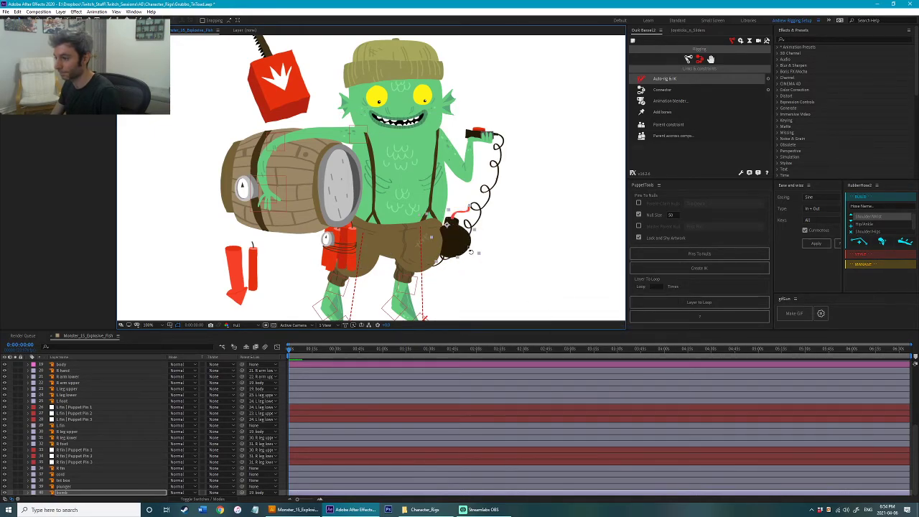
left_click(514, 274)
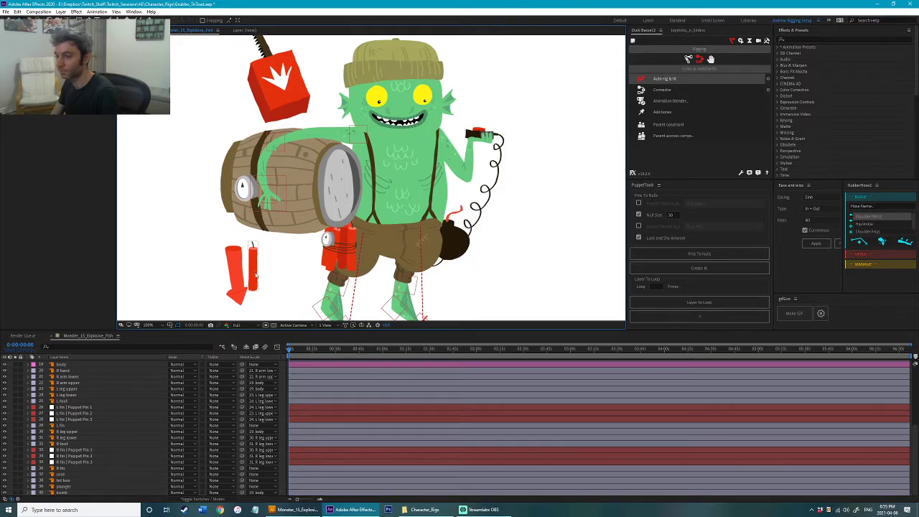
Step: Place the single dynamite stick at the hip in front of the bomb, and the firework, rotated, behind the dynamite pack
left_click_drag(257, 275, 463, 252)
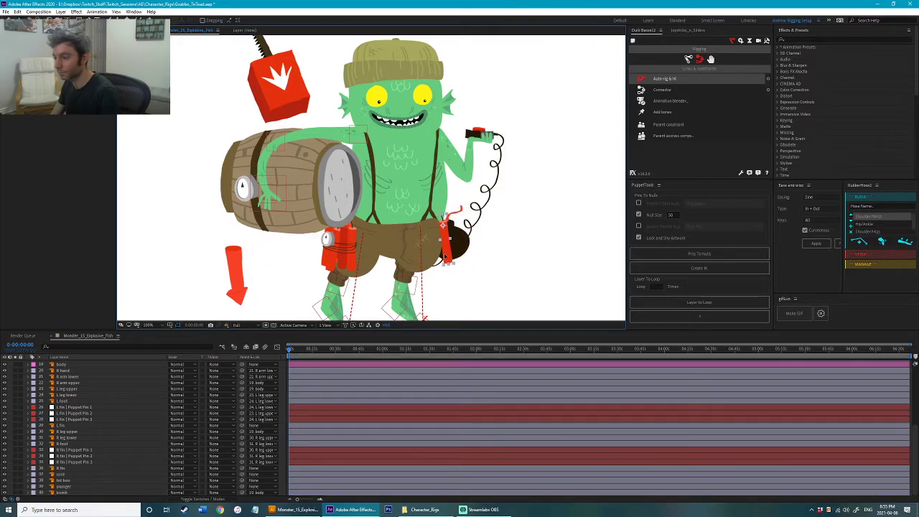
left_click(231, 293)
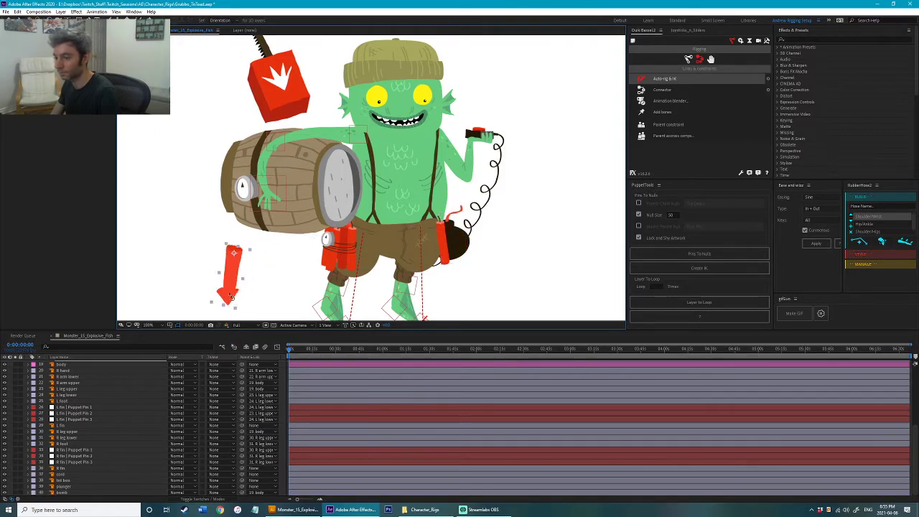
left_click_drag(226, 290, 316, 267)
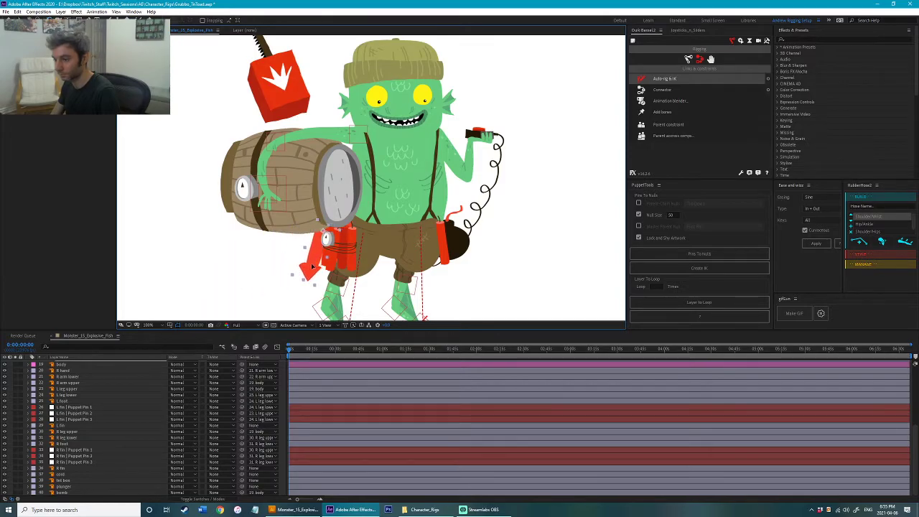
Step: Undo a trial move of the tnt box, save the project, and parent the plunger layer to the tnt box layer
left_click_drag(250, 112, 343, 192)
key("ctrl+z")
key("ctrl+s")
left_click_drag(121, 488, 120, 481)
Step: Move the tnt box behind the character's shoulder above the barrel, rotate it slightly, and save the project
left_click_drag(313, 142, 357, 190)
key("w")
left_click_drag(356, 189, 357, 181)
left_click(200, 186)
scroll(203, 201, "down", 1)
key("ctrl+s")
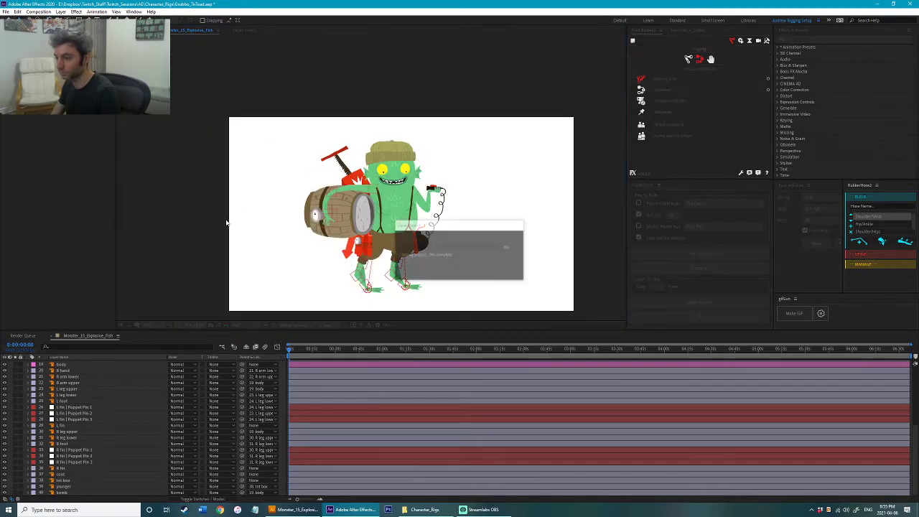
Step: Parent the tnt box layer to the body layer and test the link by moving the body
left_click(93, 487)
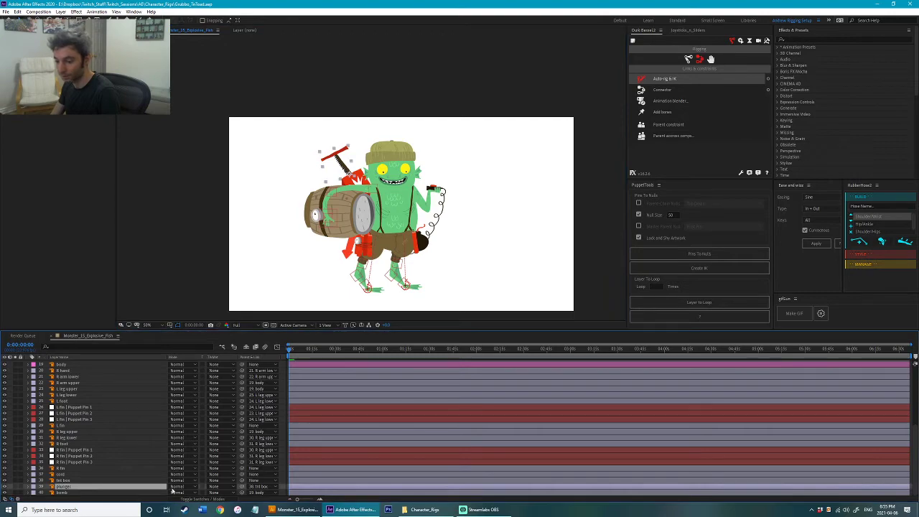
left_click(81, 493)
left_click(72, 481)
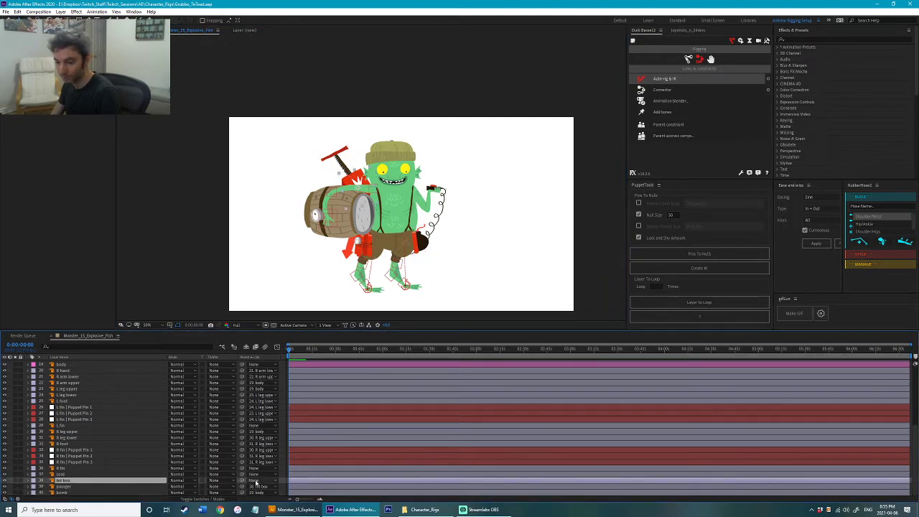
left_click(257, 483)
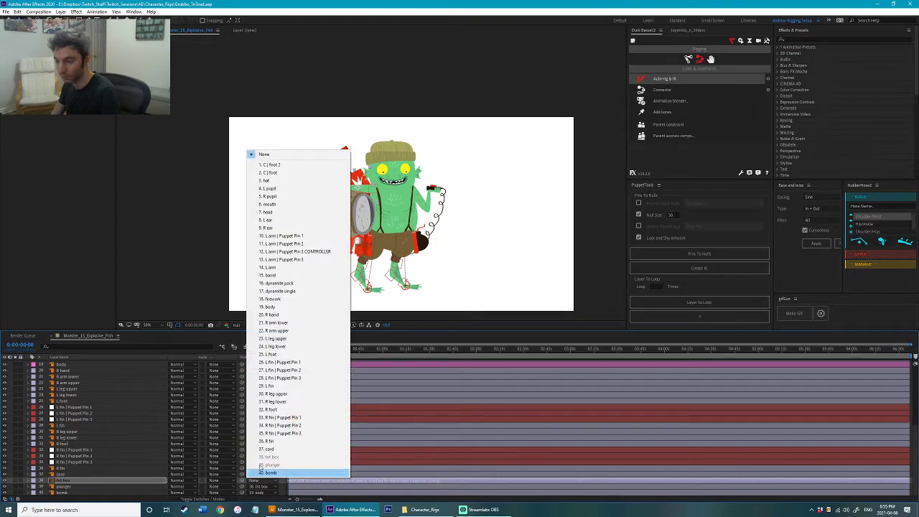
left_click(282, 307)
left_click(278, 239)
left_click_drag(396, 215, 398, 213)
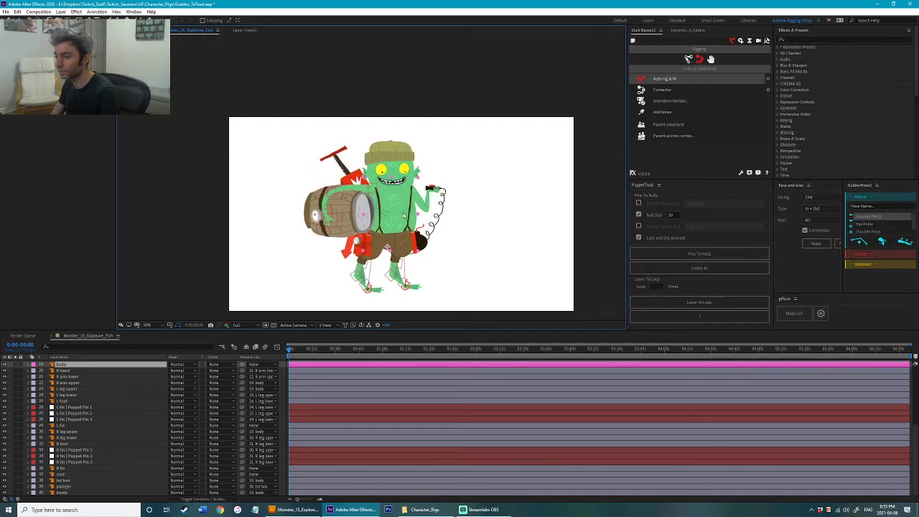
Step: Select the cord layer, solo it in the composition, and save the project
left_click(461, 229)
left_click(437, 216)
key("ctrl+s")
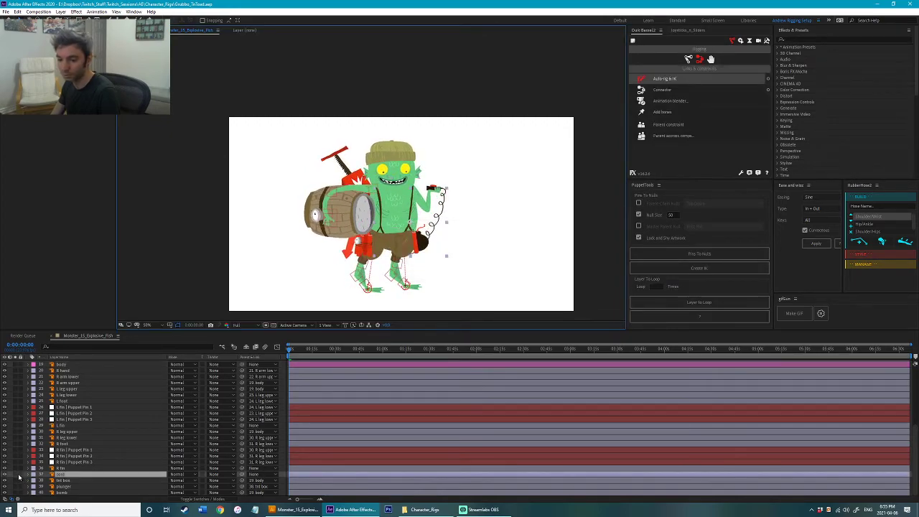
left_click(16, 475)
scroll(408, 285, "up", 1)
left_click_drag(415, 281, 324, 226)
key("ctrl+s")
Step: Place three puppet pins on the cord: at its upper end, along the bottom of its curve, and at its other end
key("ctrl+p")
scroll(474, 166, "up", 2)
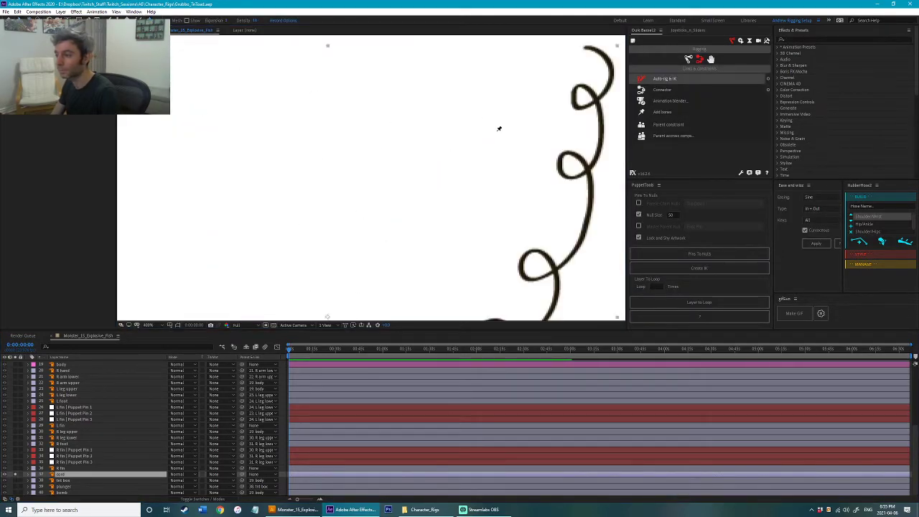
left_click_drag(564, 62, 316, 209)
left_click(343, 196)
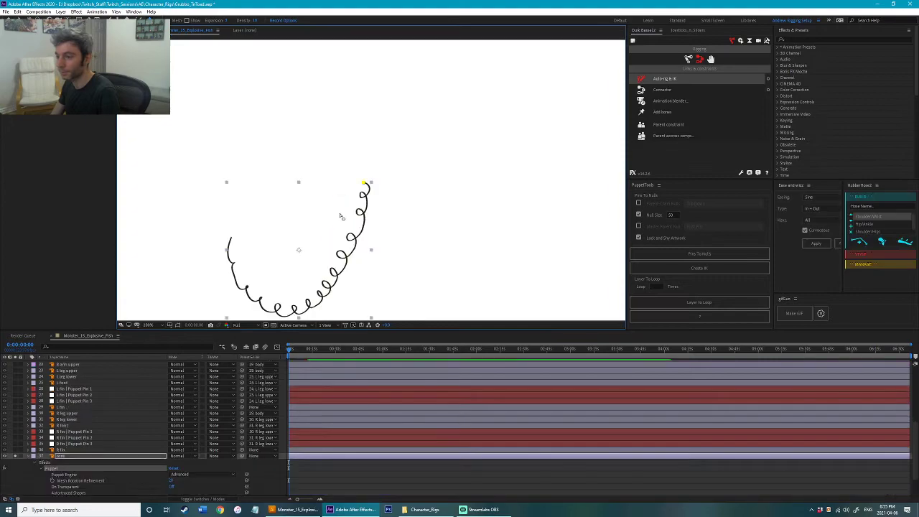
left_click_drag(321, 289, 344, 180)
scroll(330, 199, "up", 2)
left_click_drag(271, 231, 443, 194)
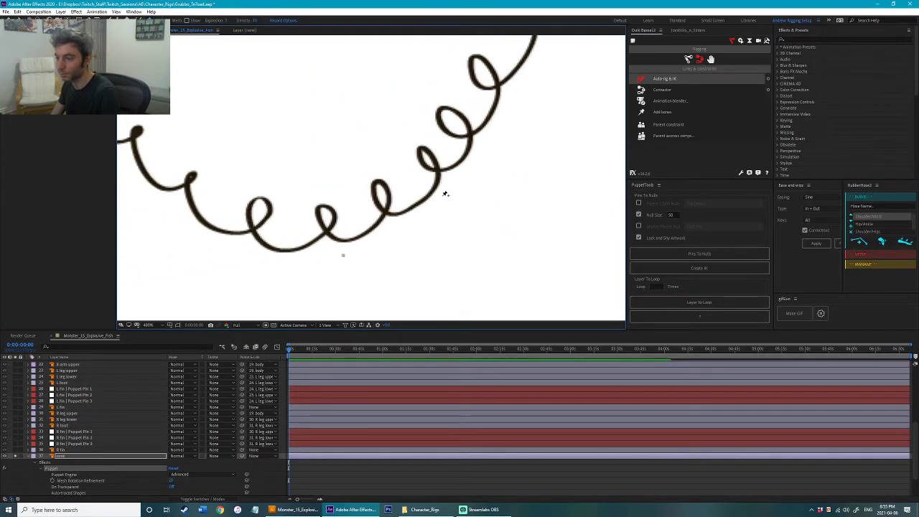
left_click_drag(386, 211, 271, 222)
scroll(370, 198, "down", 4)
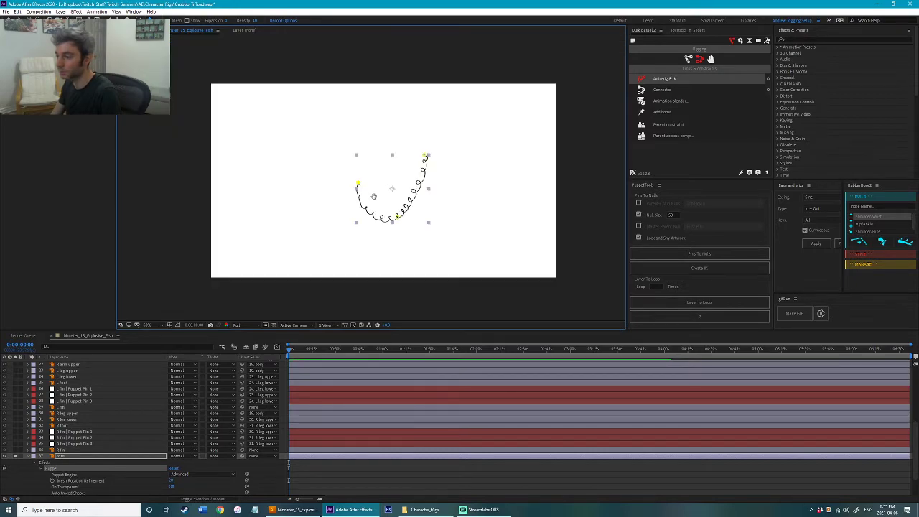
Step: Convert the cord's puppet pins to nulls and create IK from the three nulls, starting with the upper one
left_click(700, 254)
left_click(417, 174)
left_click(386, 234, "shift")
left_click(350, 201, "shift")
left_click(700, 268)
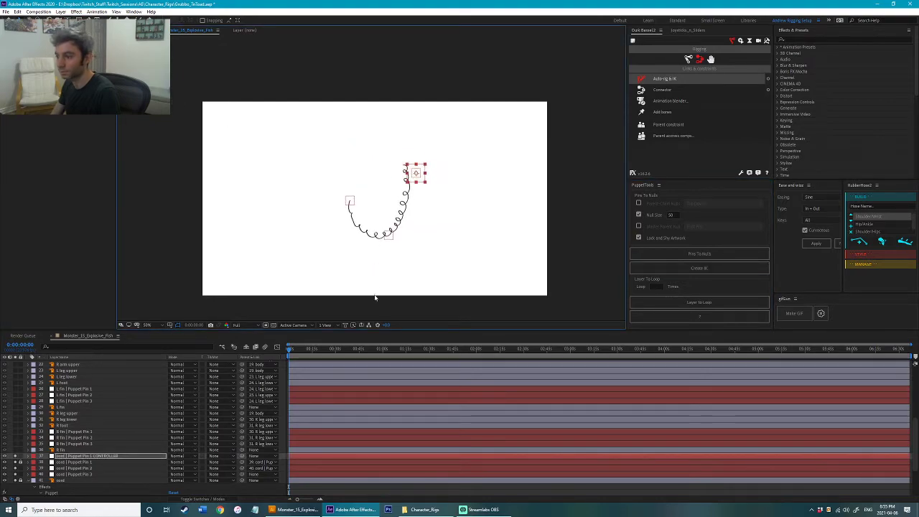
Step: Parent the cord | Puppet Pin 3 null to the body layer
left_click(251, 476)
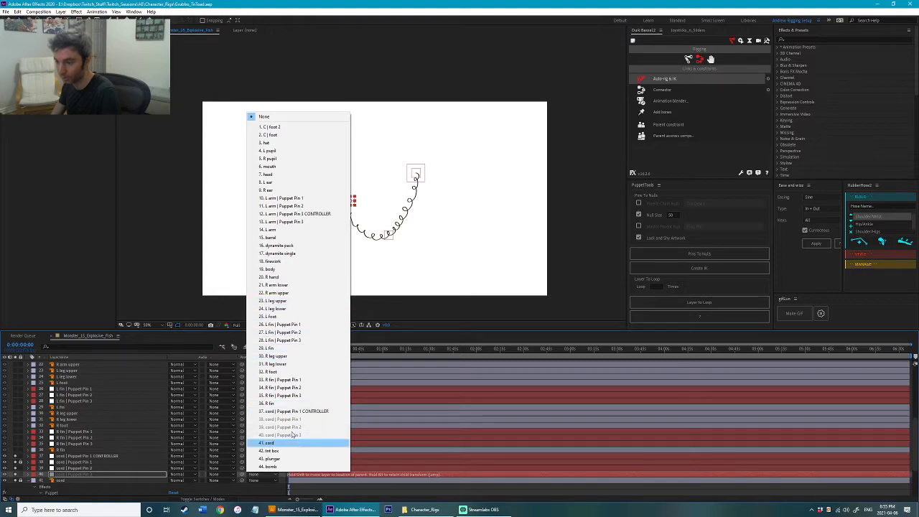
left_click(290, 261)
left_click(258, 474)
left_click(290, 266)
Step: Parent the cord | Puppet Pin 1 CONTROLLER to the R hand layer
left_click(419, 175)
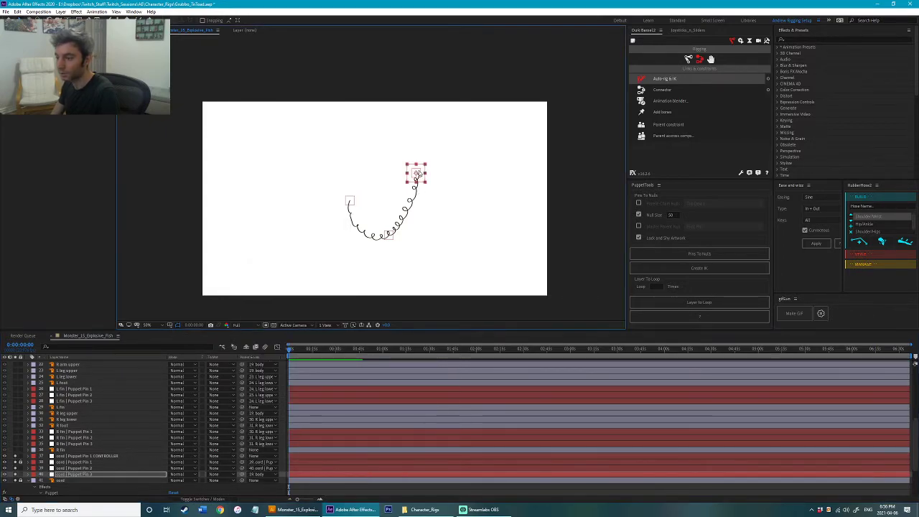
left_click(267, 459)
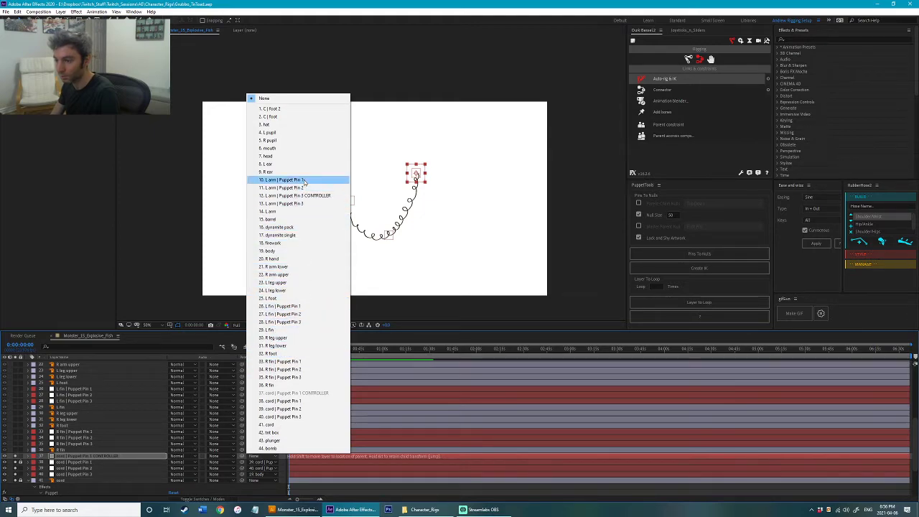
left_click(302, 251)
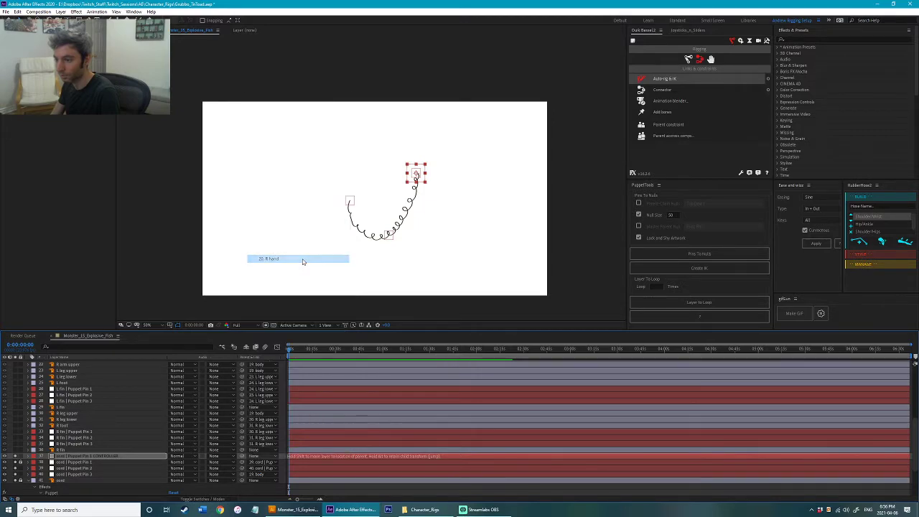
Step: Turn off solo for the cord and its pin layers, and save the project
right_click(153, 431)
left_click_drag(15, 457, 16, 481)
left_click(510, 279)
key("ctrl+s")
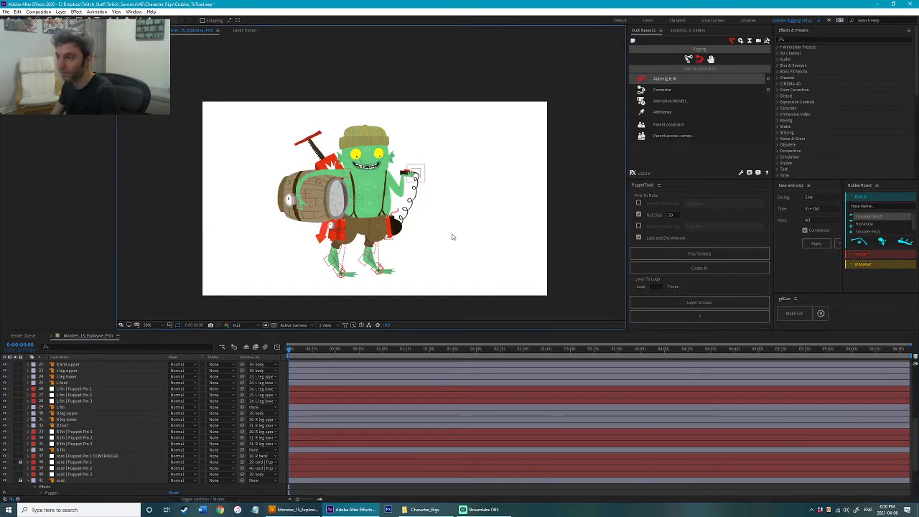
Step: Test the cord's links with trial moves of the body and the hand, undoing them
mouse_move(369, 233)
left_mouse_down()
mouse_move(368, 242)
mouse_move(373, 227)
left_mouse_up()
key("ctrl+z")
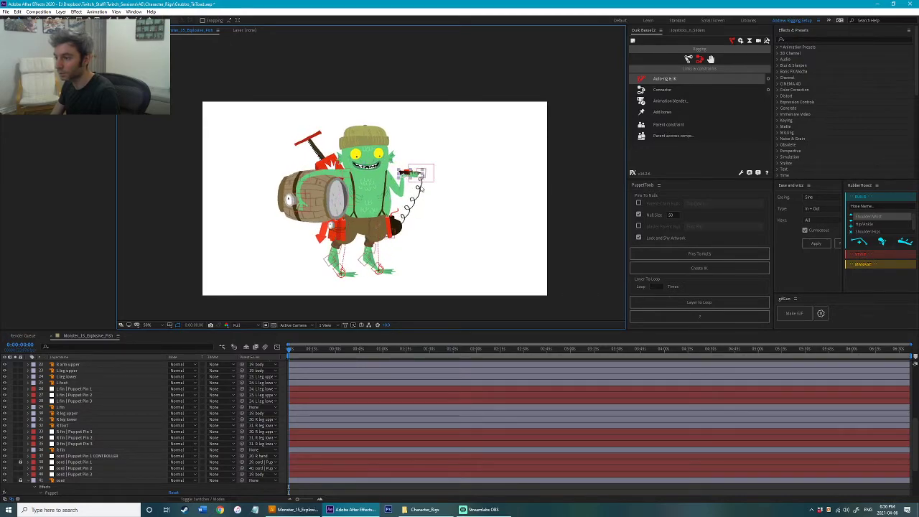
left_click(421, 175)
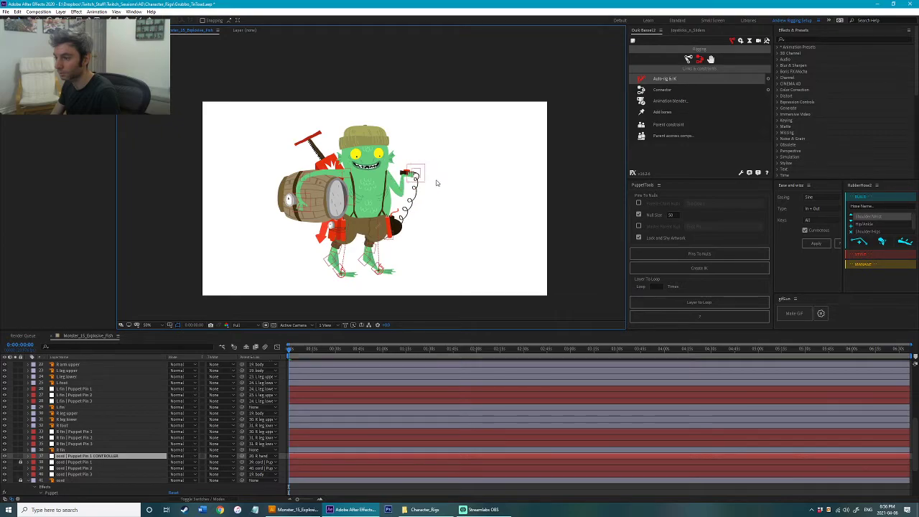
left_click(436, 183)
Step: Apply Auto-rig & IK to the R hand, R arm lower and R arm upper layers, and test the hand controller
left_click(405, 183)
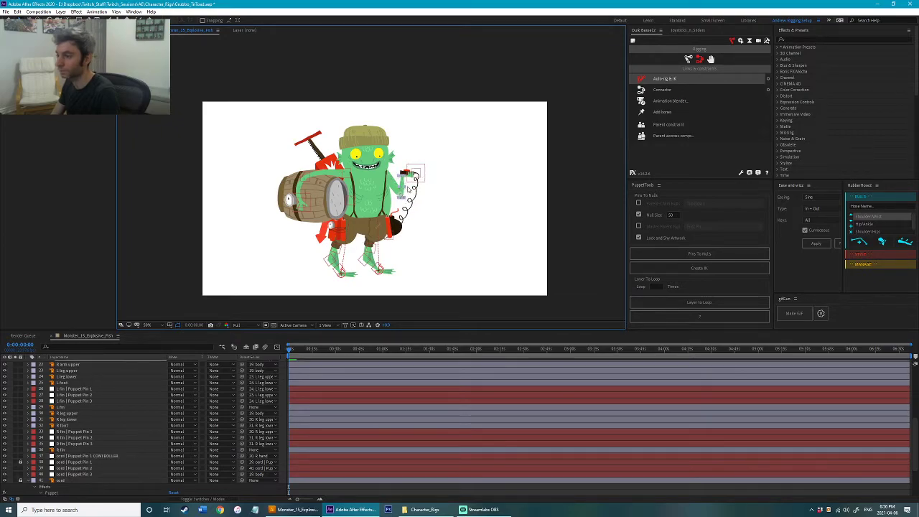
scroll(186, 410, "up", 1)
key("ctrl+s")
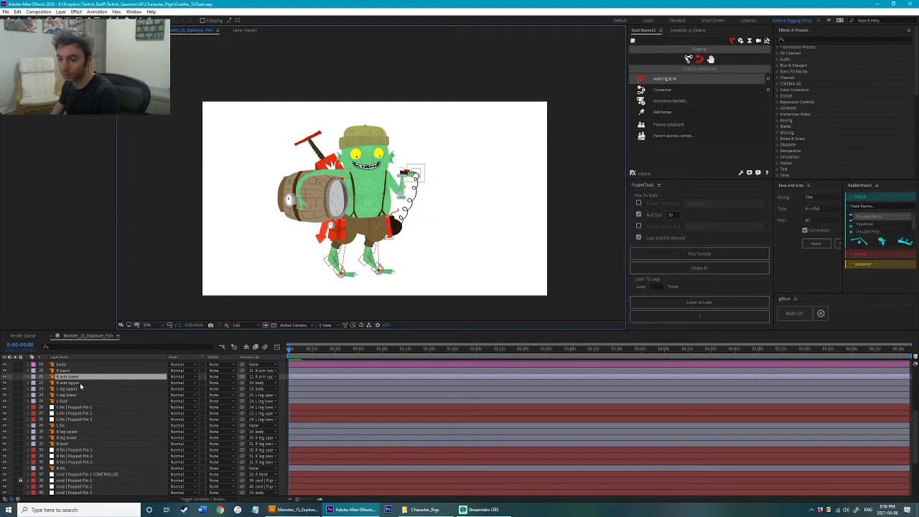
left_click(72, 371, "ctrl")
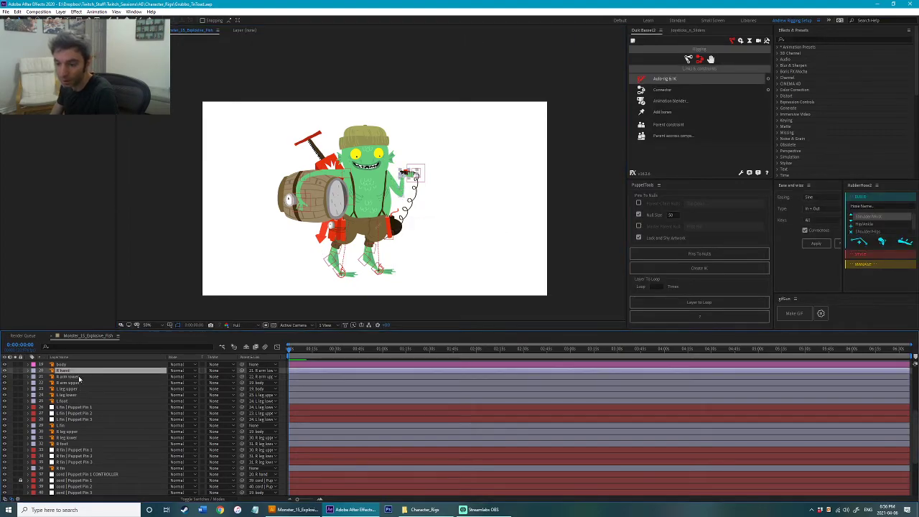
left_click(72, 382, "ctrl")
left_click(672, 81)
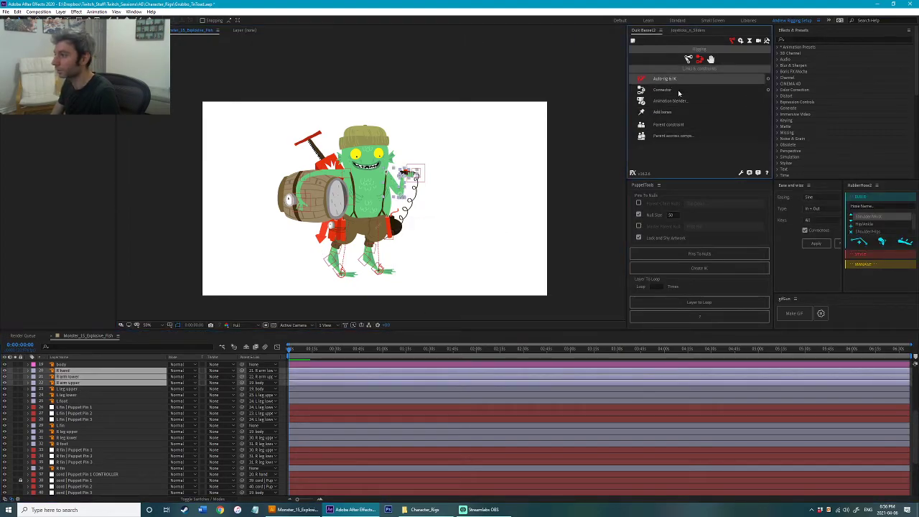
left_click(408, 181)
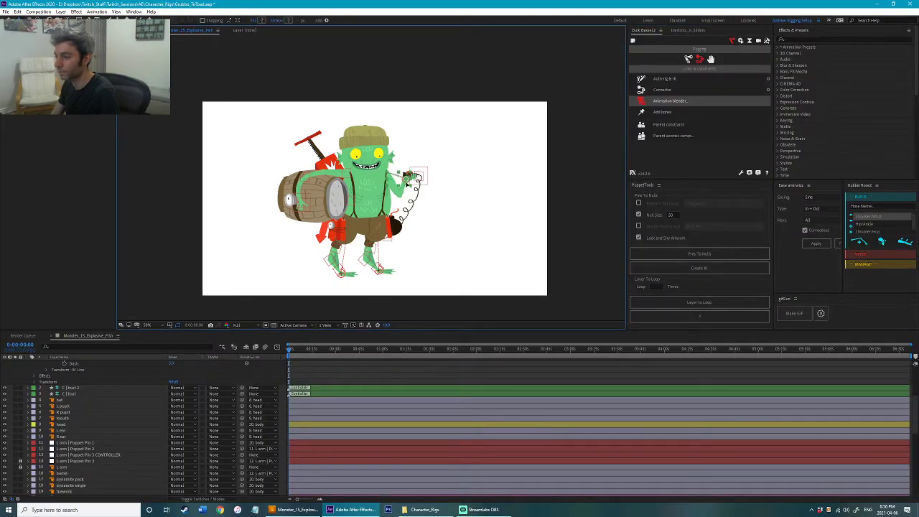
mouse_move(401, 185)
left_mouse_down()
mouse_move(407, 229)
mouse_move(414, 174)
mouse_move(421, 215)
mouse_move(407, 177)
left_mouse_up()
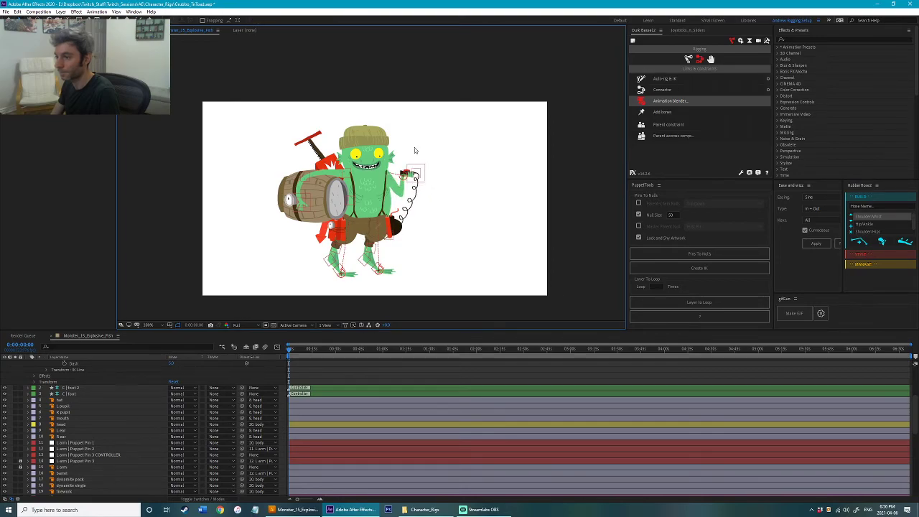
Step: Move both pupils toward the lower edge of the eyes on the raised hand's side, and fine-tune each one
scroll(414, 147, "up", 4)
left_click(230, 215)
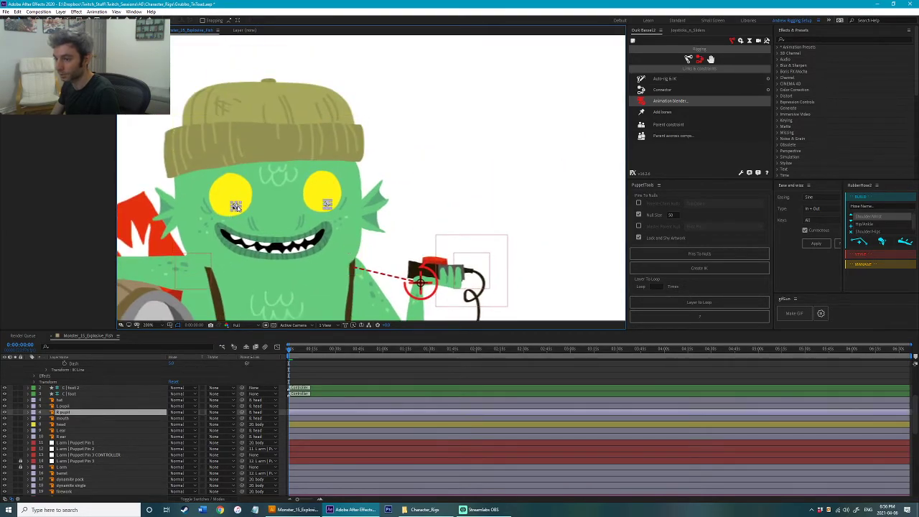
left_click(236, 207, "shift")
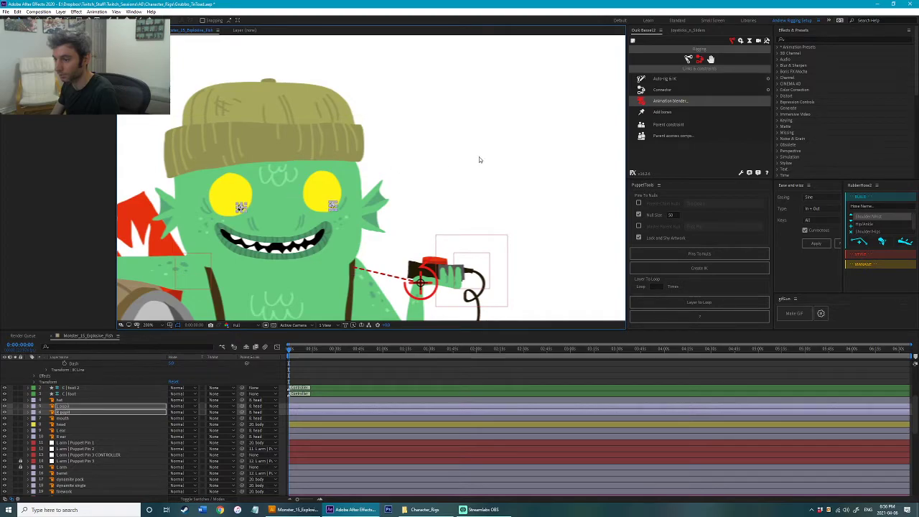
left_click(479, 156)
scroll(408, 166, "up", 2)
left_click(411, 164)
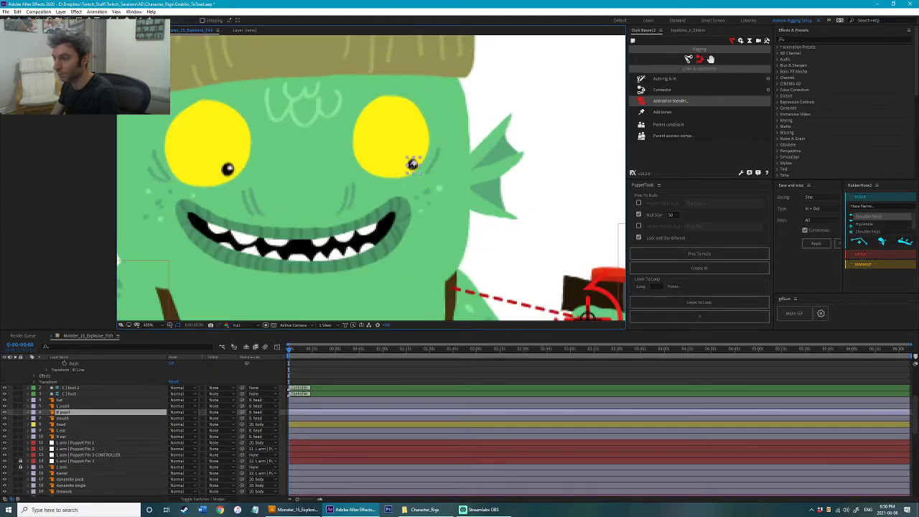
left_click(228, 170)
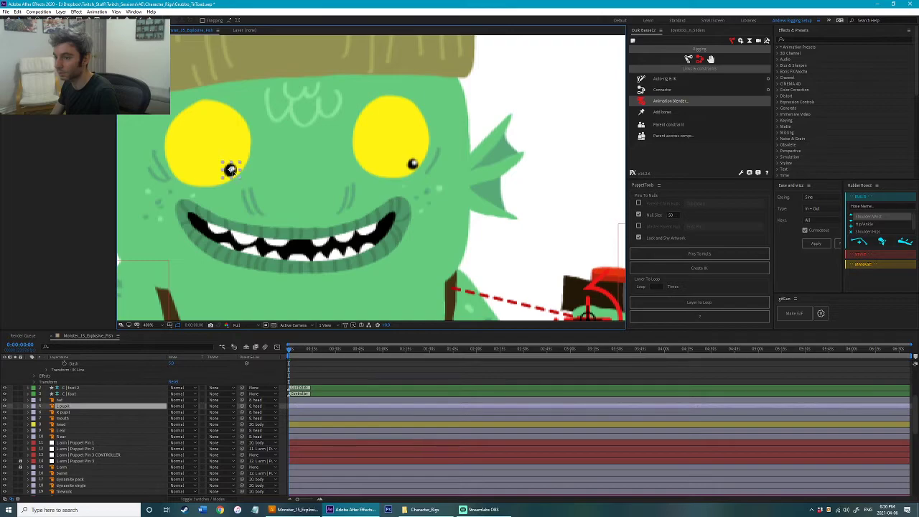
scroll(280, 170, "down", 2)
scroll(288, 172, "down", 4)
left_click(433, 148)
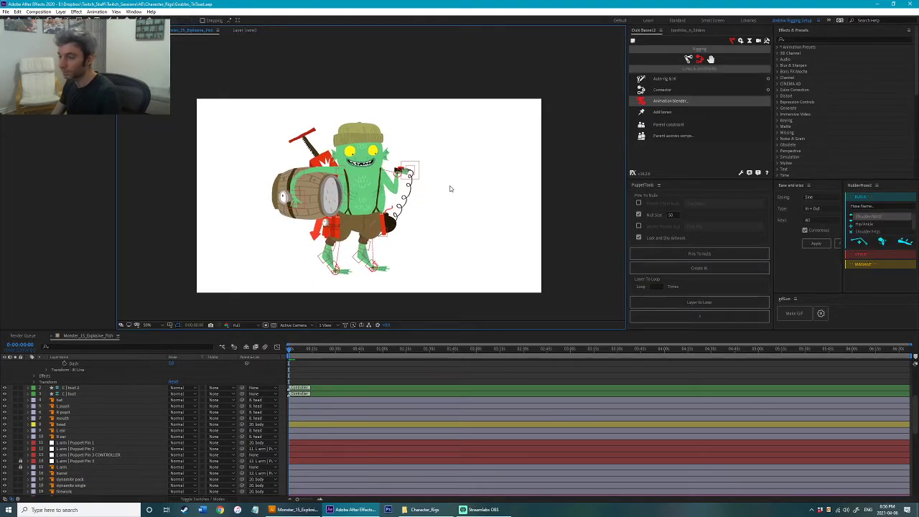
Step: Lock the cord | Puppet Pin 1 CONTROLLER layer so it cannot be selected by accident
left_click_drag(452, 189, 467, 191)
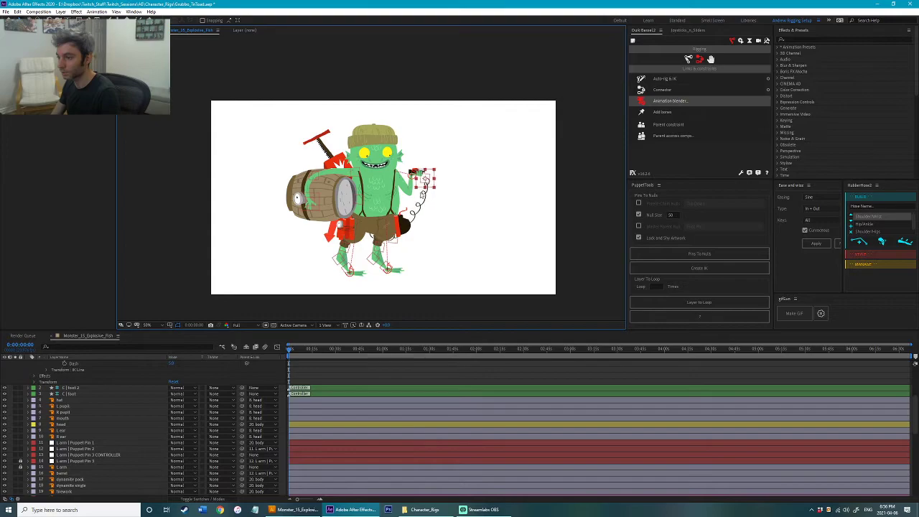
scroll(159, 421, "up", 4)
scroll(160, 422, "down", 8)
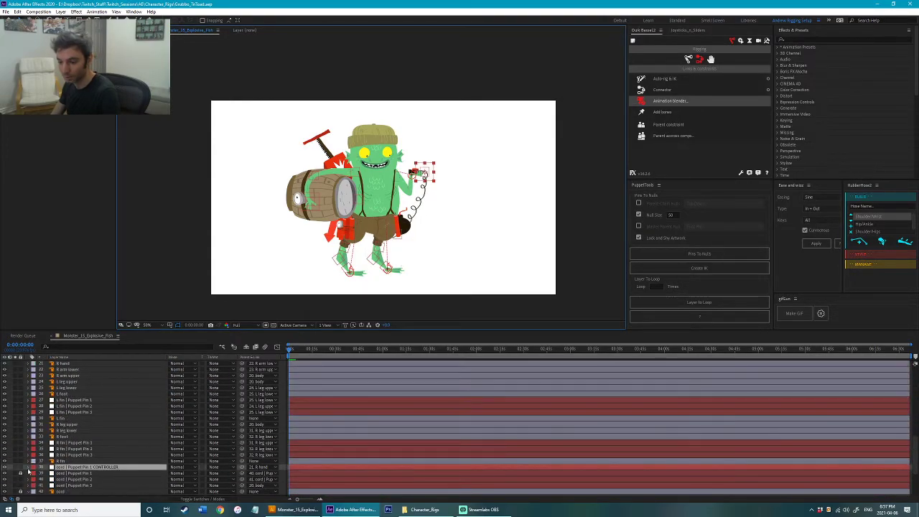
left_click(20, 468)
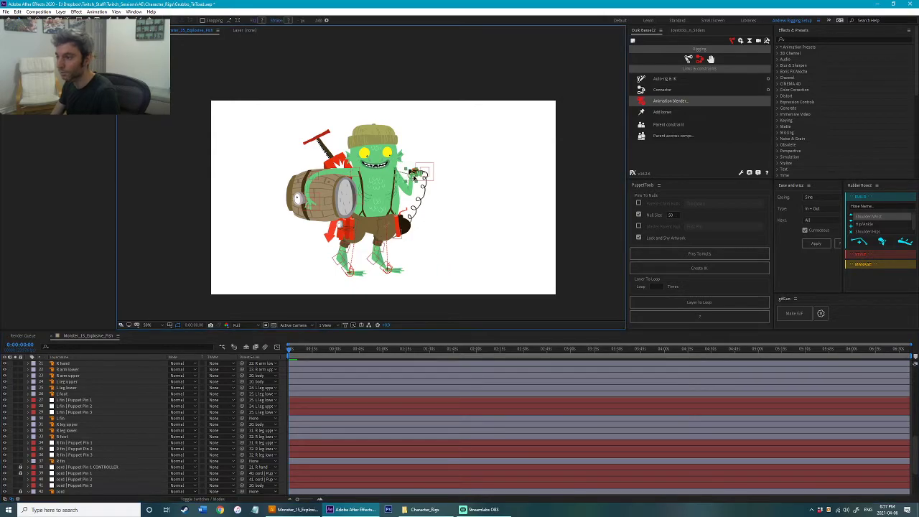
Step: Parent the C | hand controller to the body layer and test the link with a trial body move, undoing it
scroll(142, 433, "up", 8)
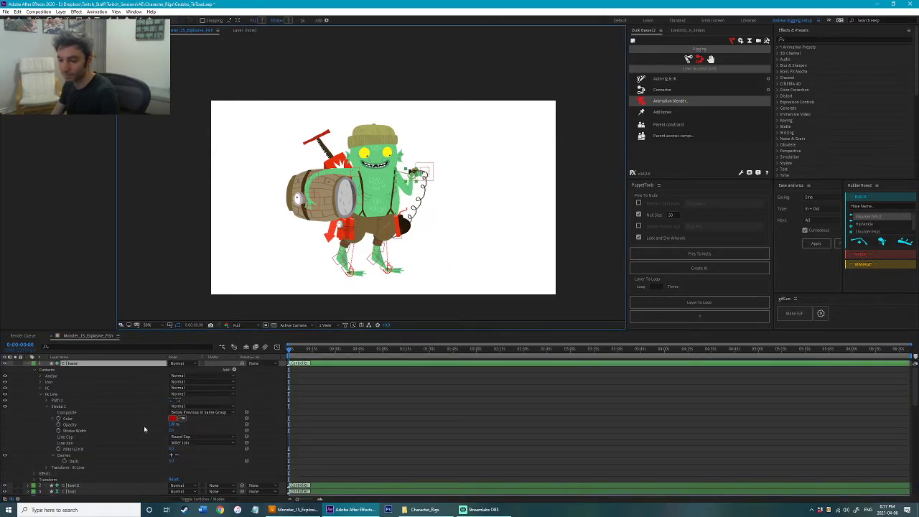
left_click(257, 365)
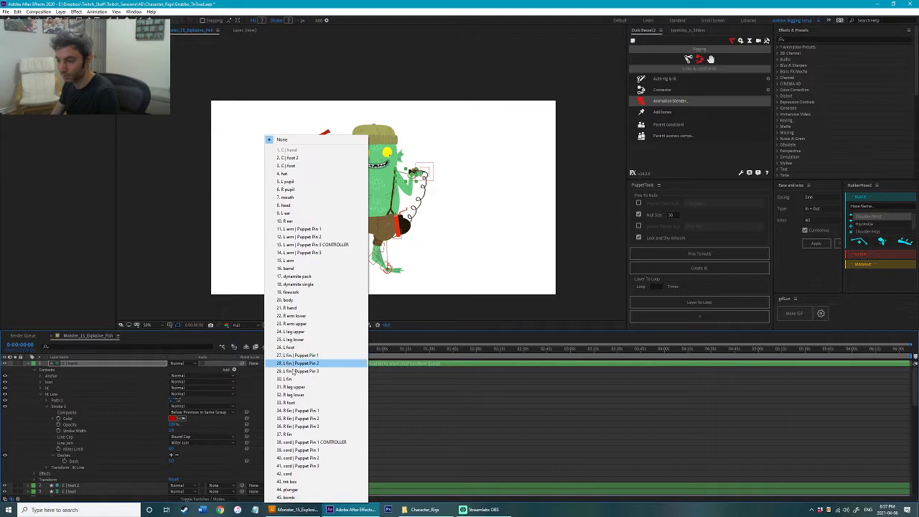
left_click(311, 303)
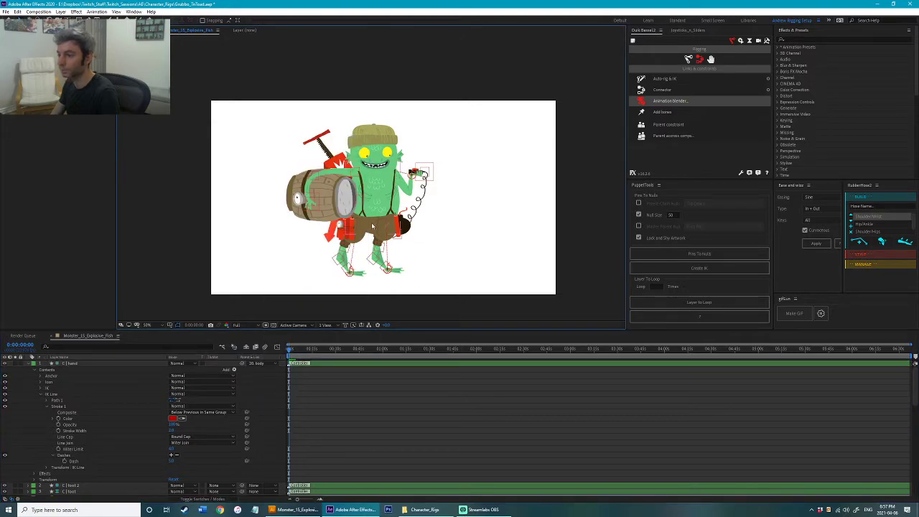
left_click_drag(370, 232, 367, 225)
key("ctrl+z")
Step: Parent the L arm | Puppet Pin 3 CONTROLLER to the body layer, test it with an undone body move, and save the project
scroll(156, 429, "down", 5)
left_click(255, 406)
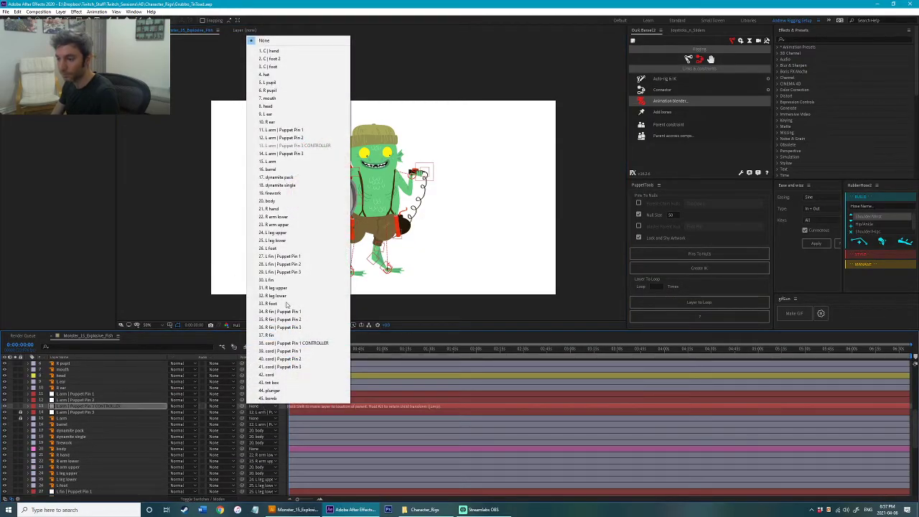
left_click(272, 201)
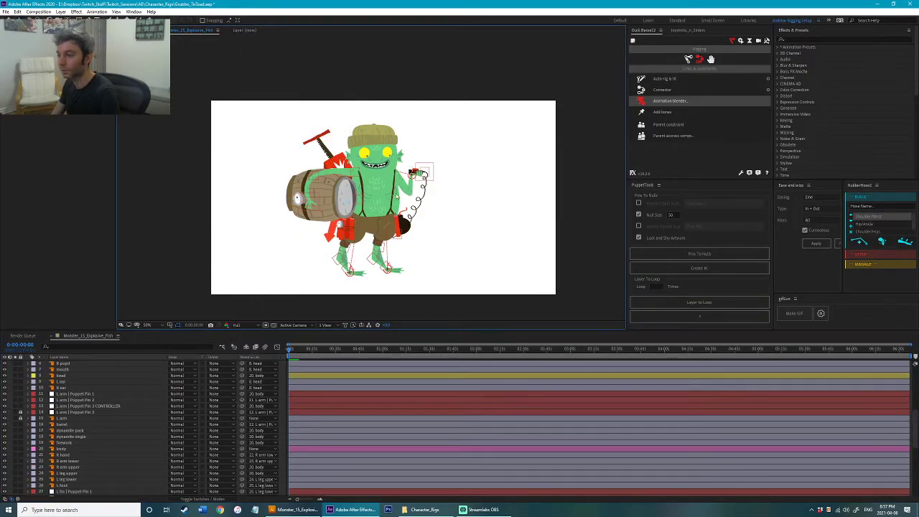
mouse_move(388, 210)
left_mouse_down()
mouse_move(377, 204)
mouse_move(385, 204)
mouse_move(388, 184)
mouse_move(371, 196)
mouse_move(383, 194)
left_mouse_up()
key("ctrl+z")
key("ctrl+s")
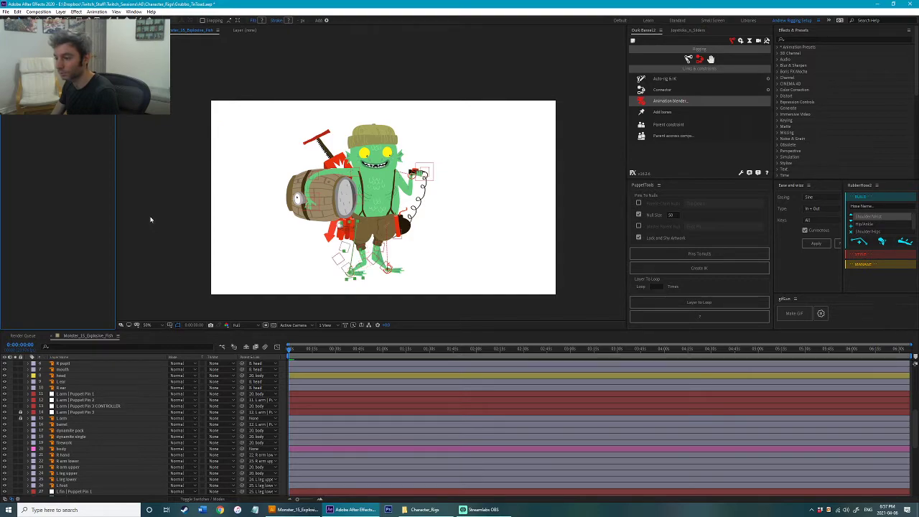
left_click(264, 214)
key("ctrl+s")
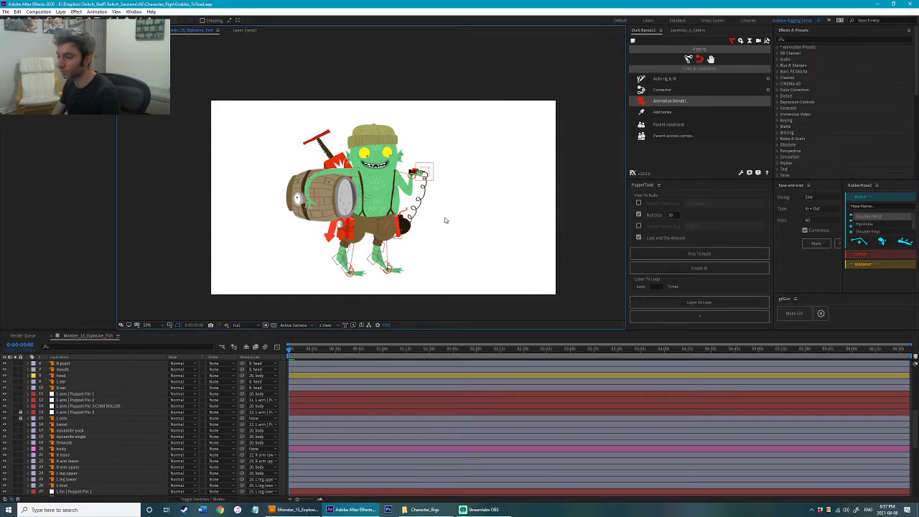
left_click_drag(446, 218, 456, 206)
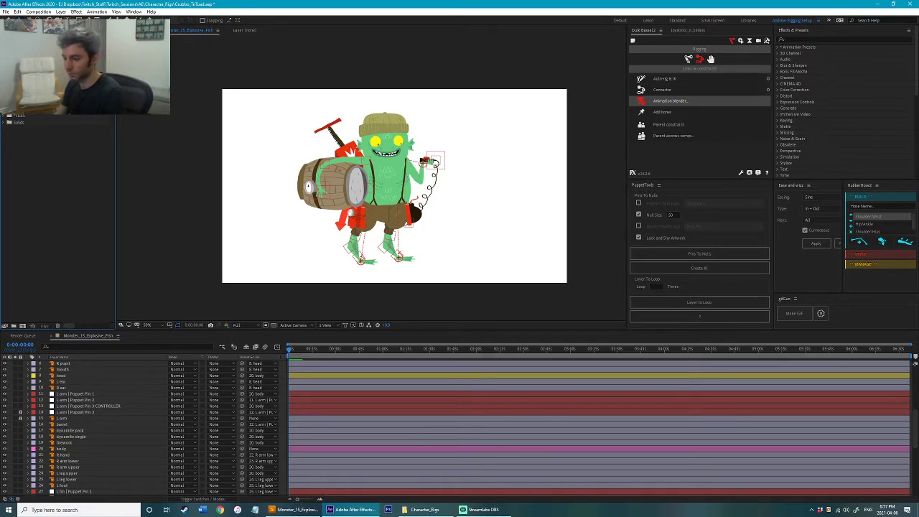
Step: Rename the rig composition Grubbo_Rig, duplicate it as Grubbo_Walk, save the project and open the duplicate
key("Return")
key("ctrl+d")
key("Return")
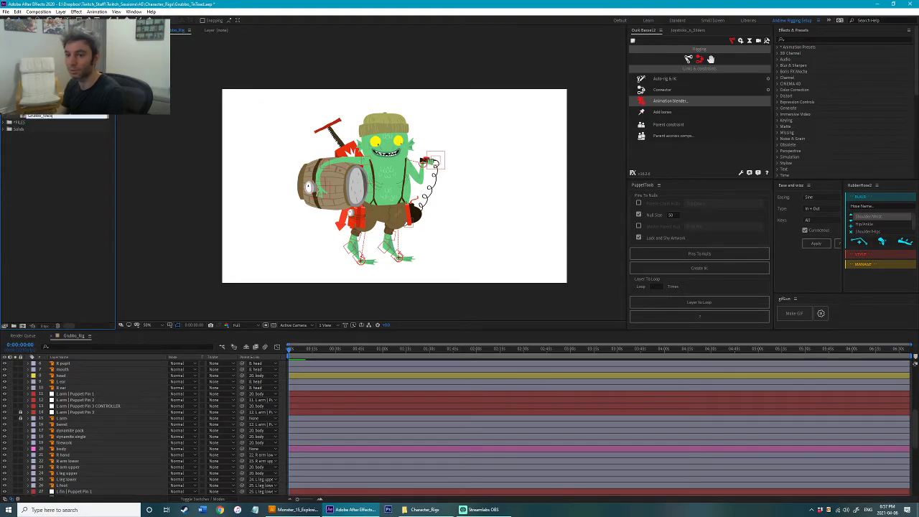
key("Return")
key("ctrl+s")
double_click(50, 117)
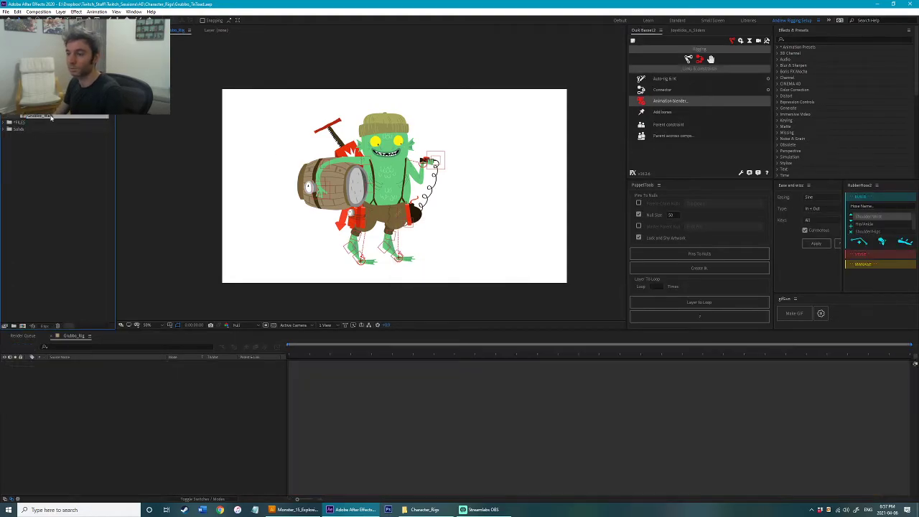
scroll(381, 120, "up", 1)
left_click_drag(393, 138, 377, 178)
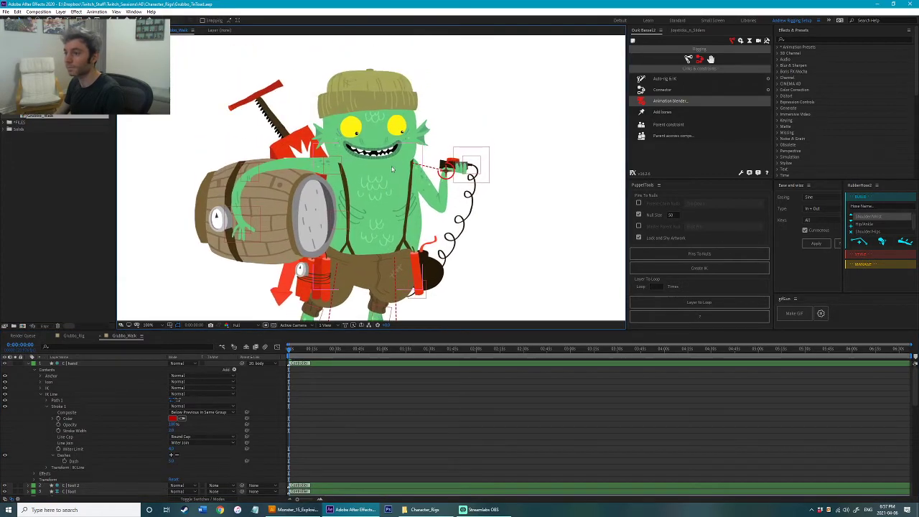
left_click(460, 171)
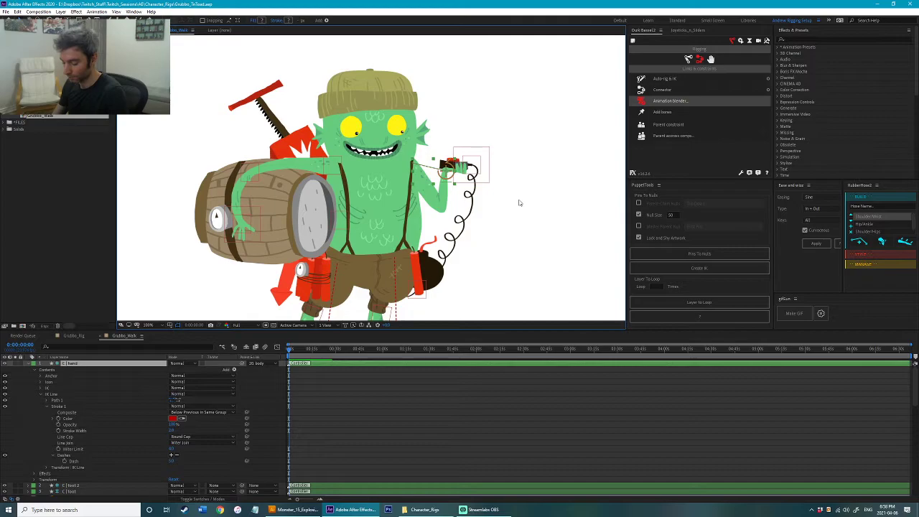
left_click_drag(519, 202, 538, 75)
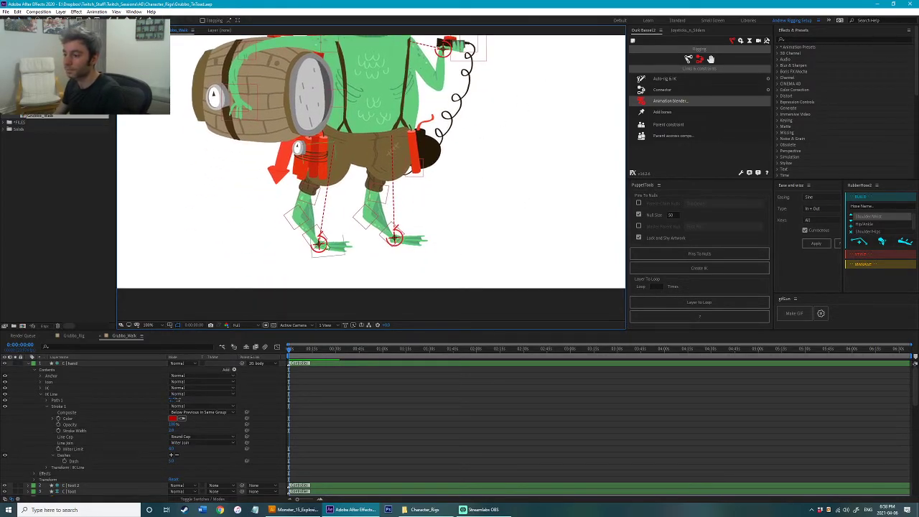
left_click(321, 246)
left_click(491, 204)
left_click_drag(492, 177, 512, 190)
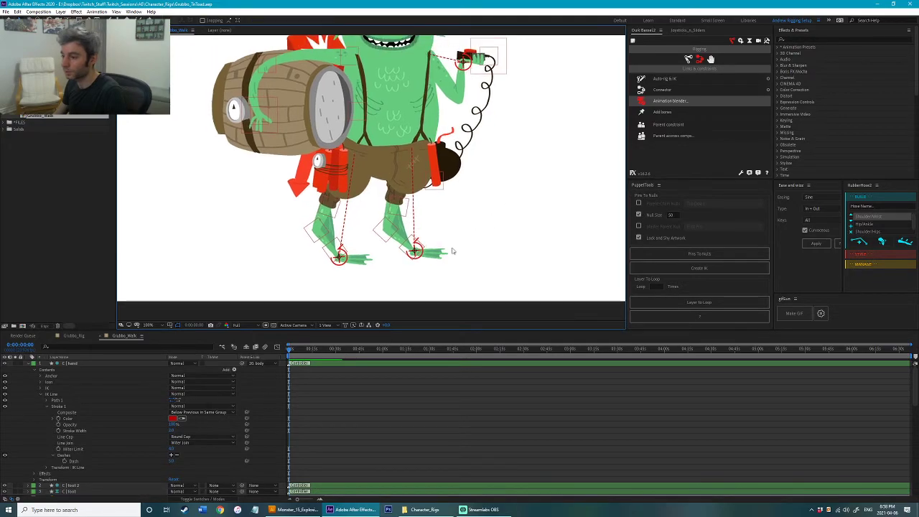
Step: Set Position and Rotation keyframes on all layers at the first frame of Grubbo_Walk and save
left_click(399, 394)
key("u")
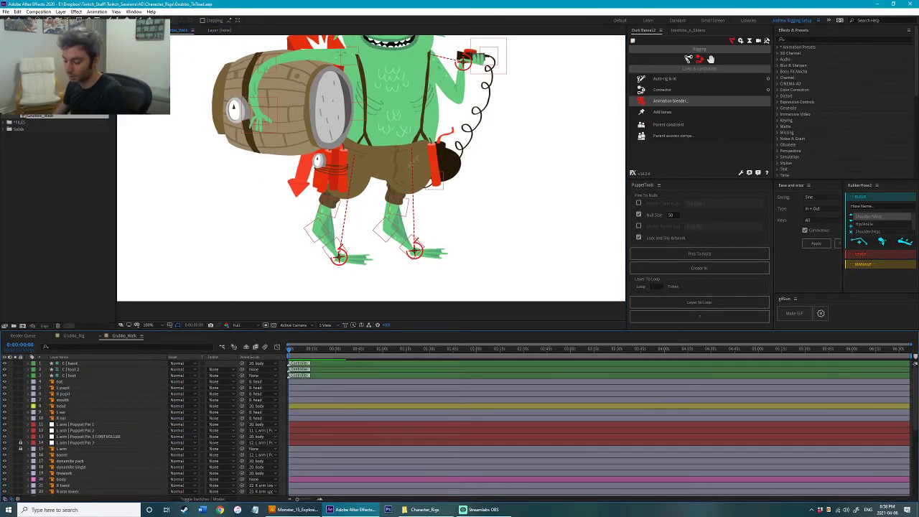
key("p")
key("ctrl+a")
key("shift+r")
left_click(46, 389)
key("ctrl+s")
Step: Select the first-frame keyframes of all layers and apply Easy Ease to them
left_click(295, 369)
left_click_drag(295, 370, 273, 512)
scroll(143, 427, "down", 10)
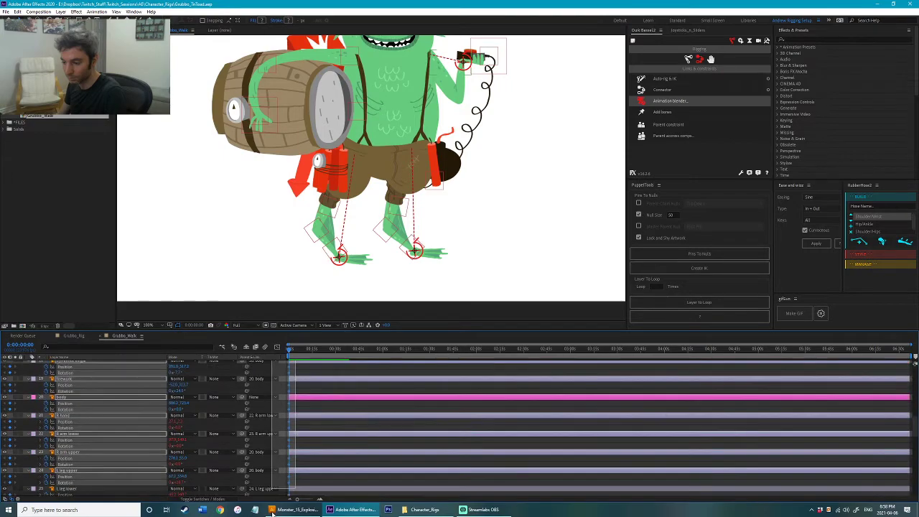
scroll(143, 427, "down", 8)
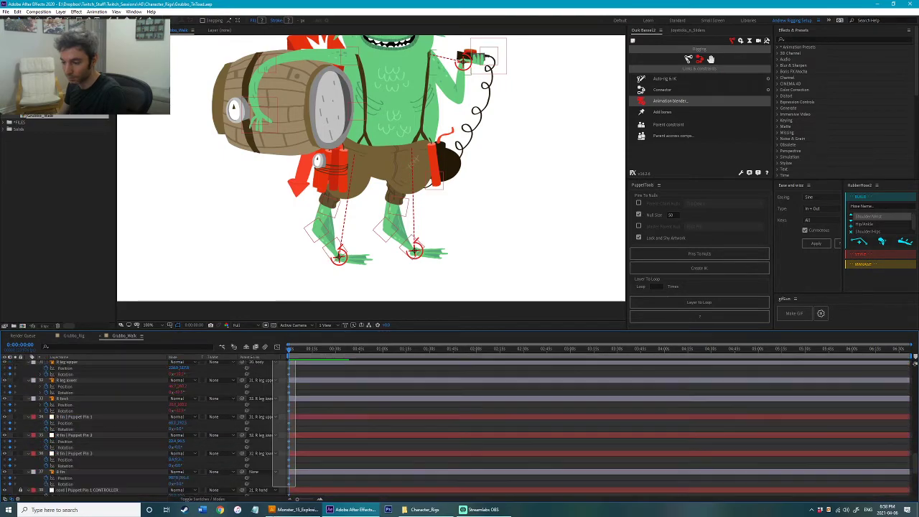
scroll(143, 427, "down", 6)
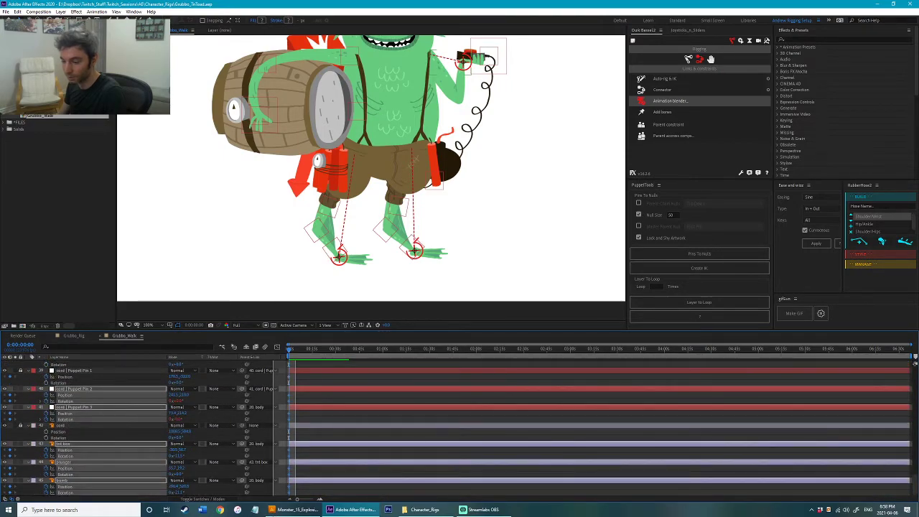
left_click_drag(296, 510, 295, 510)
right_click(290, 493)
mouse_move(320, 489)
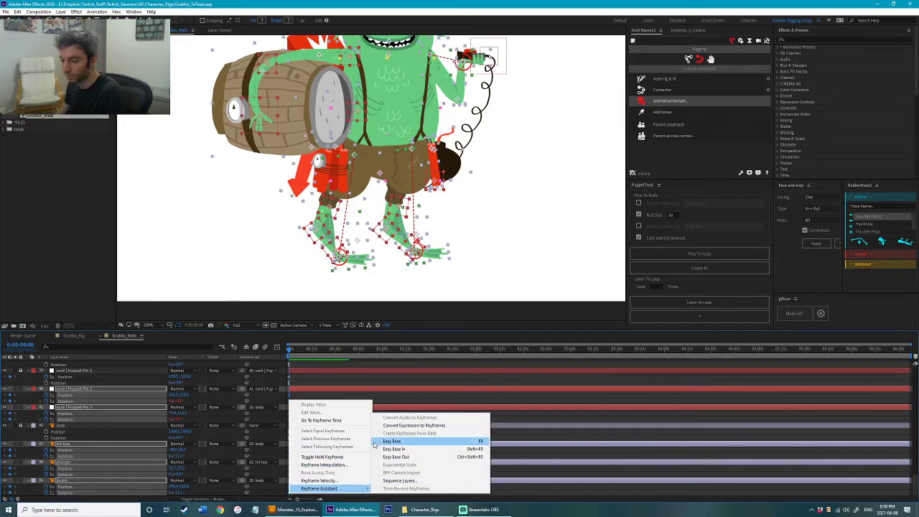
left_click(374, 441)
left_click(475, 256)
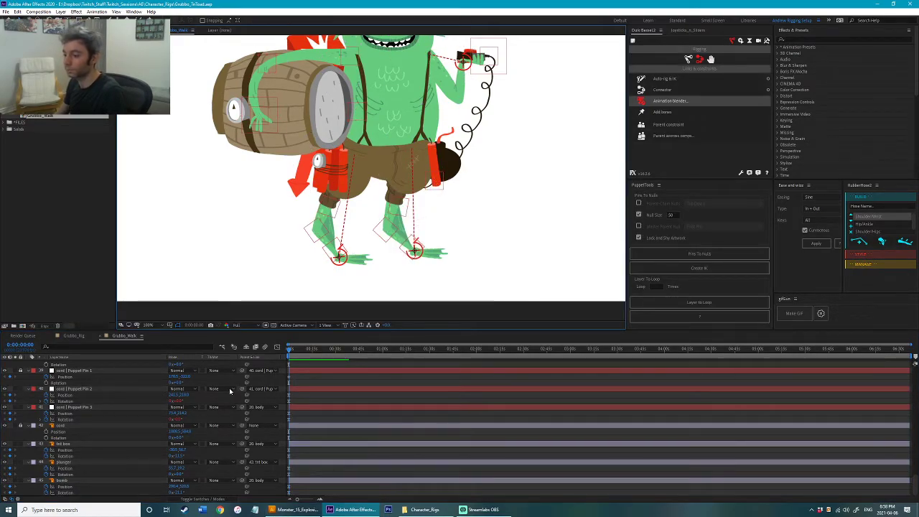
Step: Zoom the timeline to frame level and shorten the Grubbo_Walk composition's duration in its settings
key("semicolon")
key("ctrl+k")
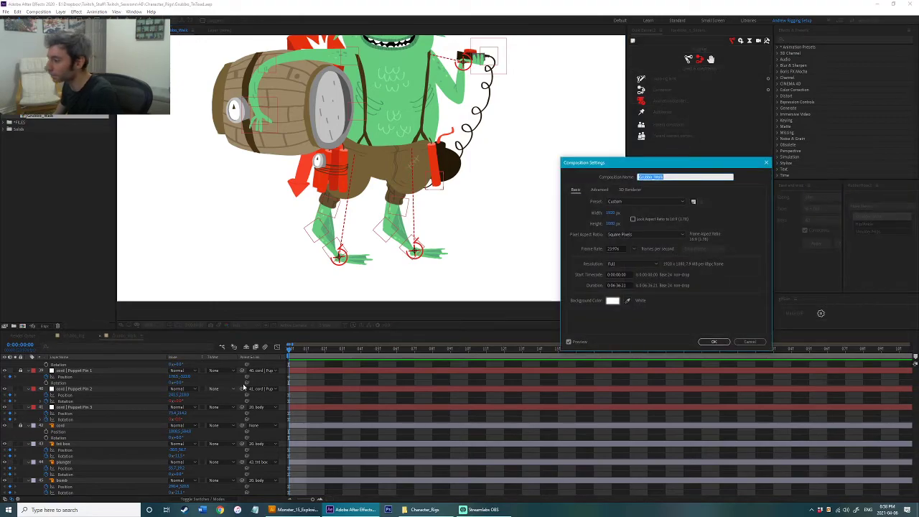
left_click(615, 285)
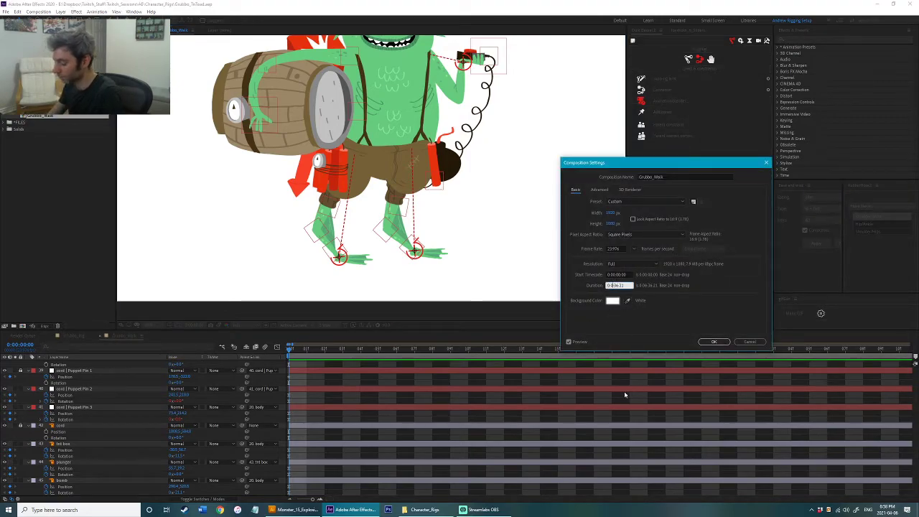
key("Return")
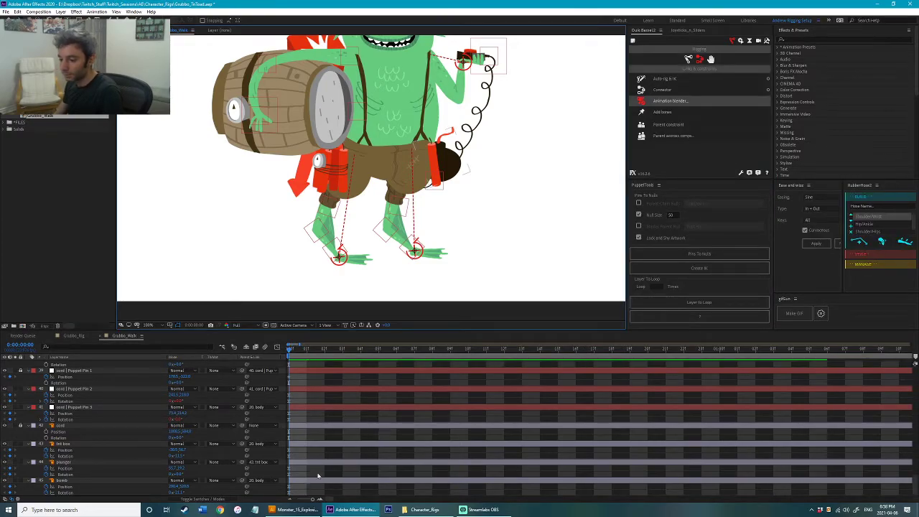
Step: Add Position and Rotation keyframes to all layers at 0:00:01:00
left_click(719, 353)
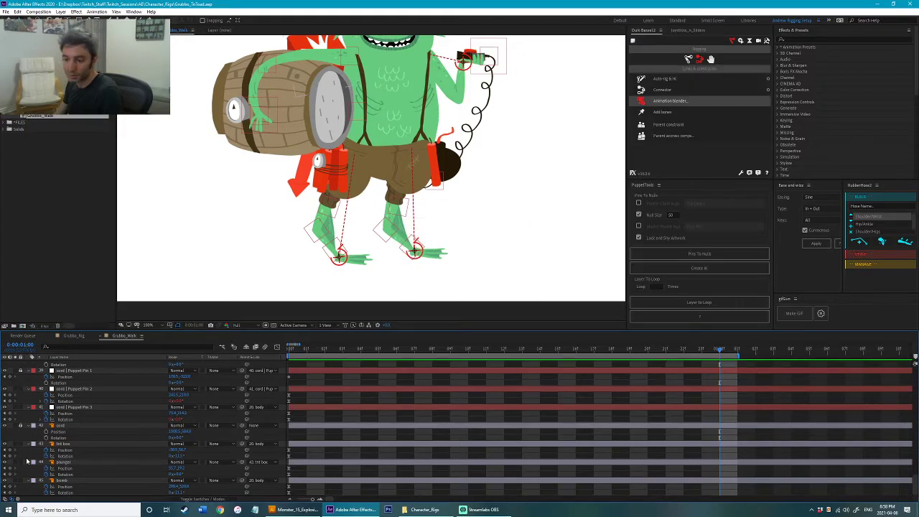
key("ctrl+a")
left_click(10, 474)
left_click(10, 468)
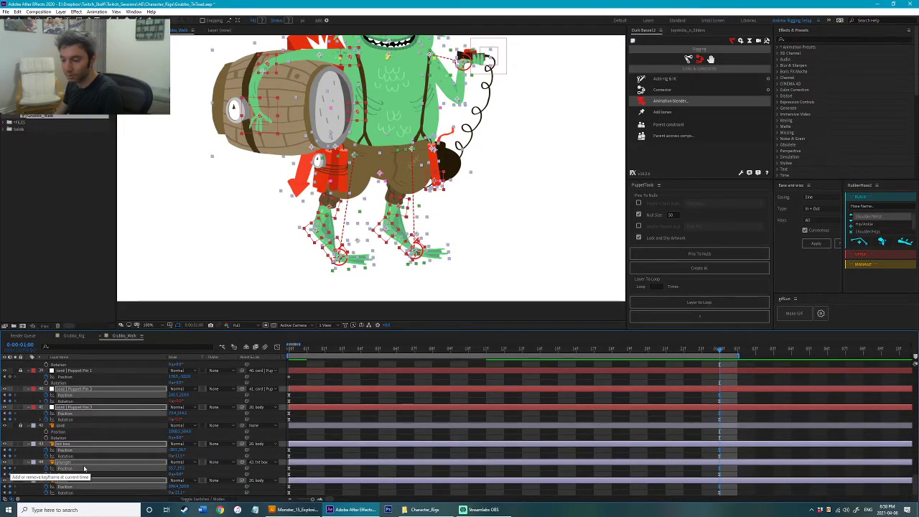
Step: Add Position and Rotation keyframes to all layers at frame 12 and save the project
left_click(505, 351)
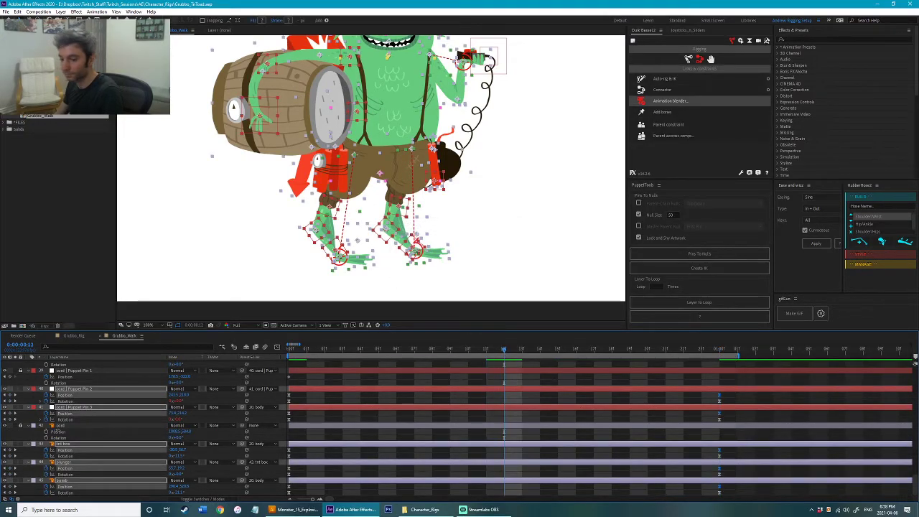
left_click(10, 475)
left_click(10, 468)
key("ctrl+s")
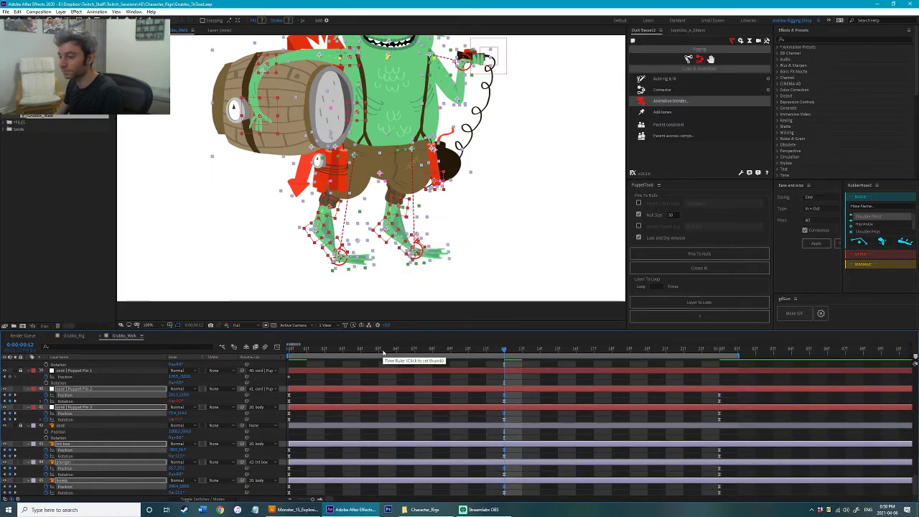
Step: Undo the keyframes added at frame 12 and 0:00:01:00, leaving only the first-frame ones
key("alt+Left")
key("alt+Left")
key("alt+Left")
key("alt+Left")
key("alt+Left")
key("alt+Left")
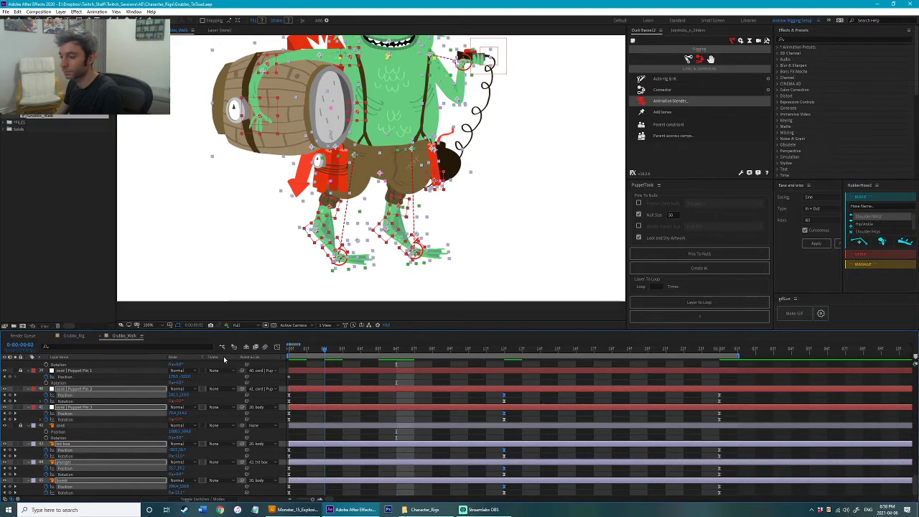
key("alt+Left")
key("alt+Left")
key("alt+Left")
key("alt+Left")
key("alt+Left")
key("alt+Left")
key("k")
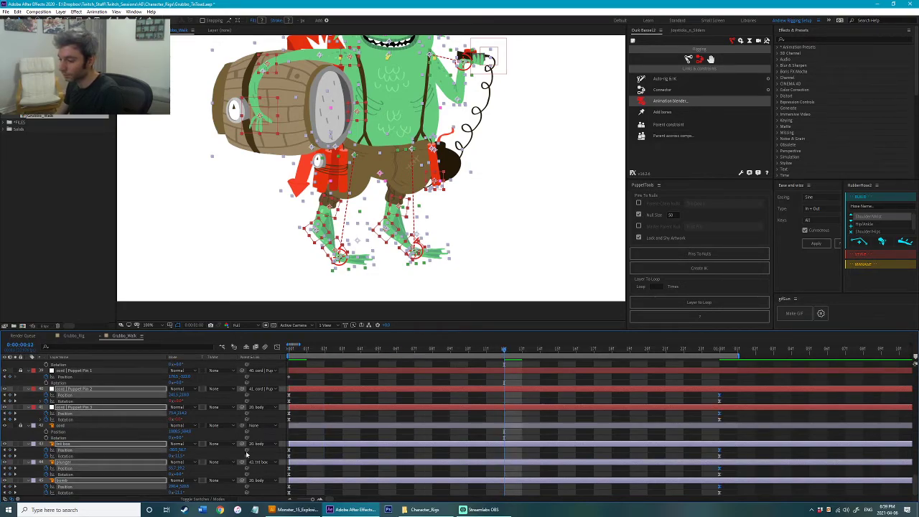
key("k")
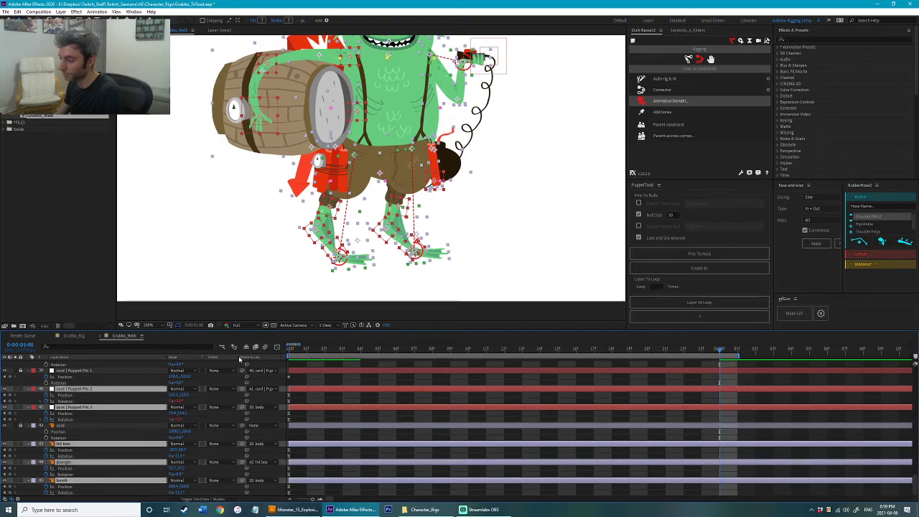
key("space")
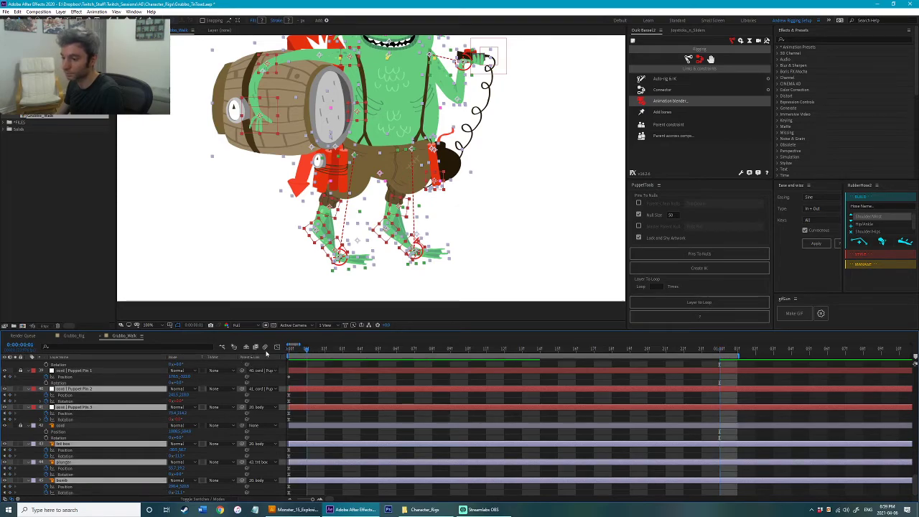
Step: At the first frame, move the front foot controller forward and adjust the rear foot controller to spread the legs
mouse_move(341, 259)
left_mouse_down()
mouse_move(316, 255)
mouse_move(334, 257)
left_mouse_up()
left_click_drag(415, 251, 443, 246)
left_click_drag(337, 255, 346, 263)
left_click(515, 186)
left_click_drag(511, 164, 502, 255)
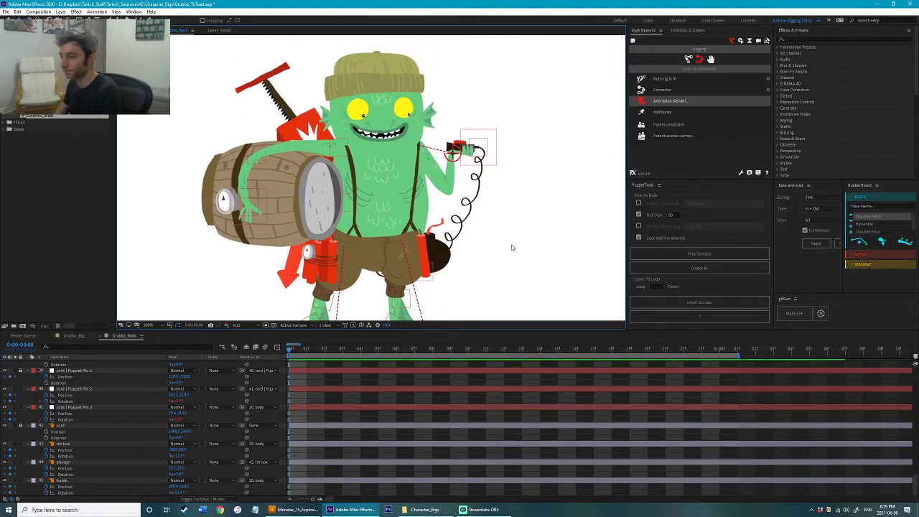
Step: Lean the body slightly back, tilt the front foot's toes up, adjust the rear foot, and save the pose
scroll(388, 203, "down", 2)
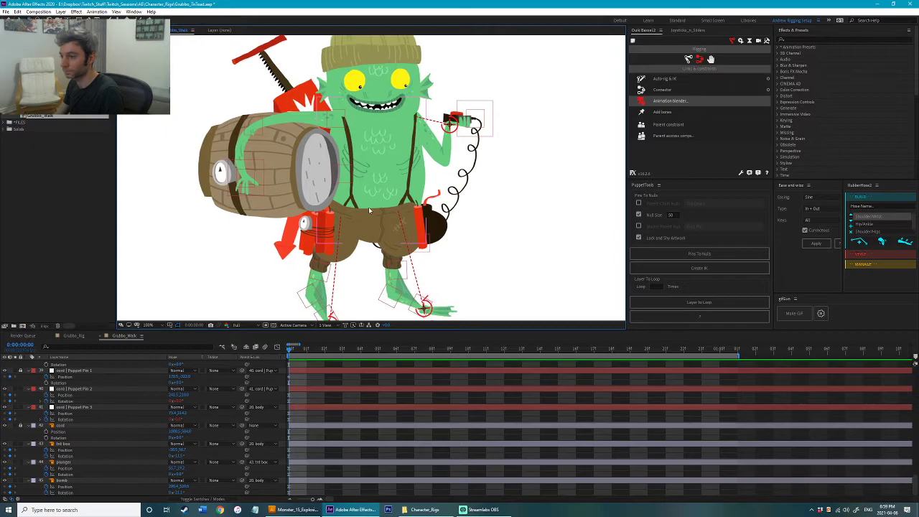
left_click_drag(406, 193, 406, 189)
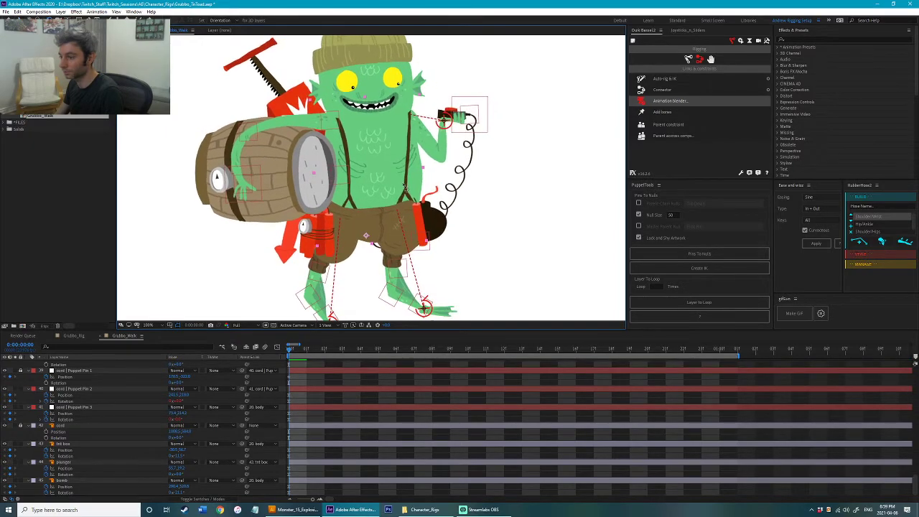
left_click_drag(503, 250, 500, 202)
left_click_drag(423, 250, 439, 248)
left_click_drag(328, 266, 335, 265)
left_click(381, 279)
key("ctrl+s")
Step: Add Position and Rotation keyframes of the contact pose to all layers at 0:00:01:00
left_click_drag(718, 352, 715, 350)
left_click(719, 352)
key("ctrl+a")
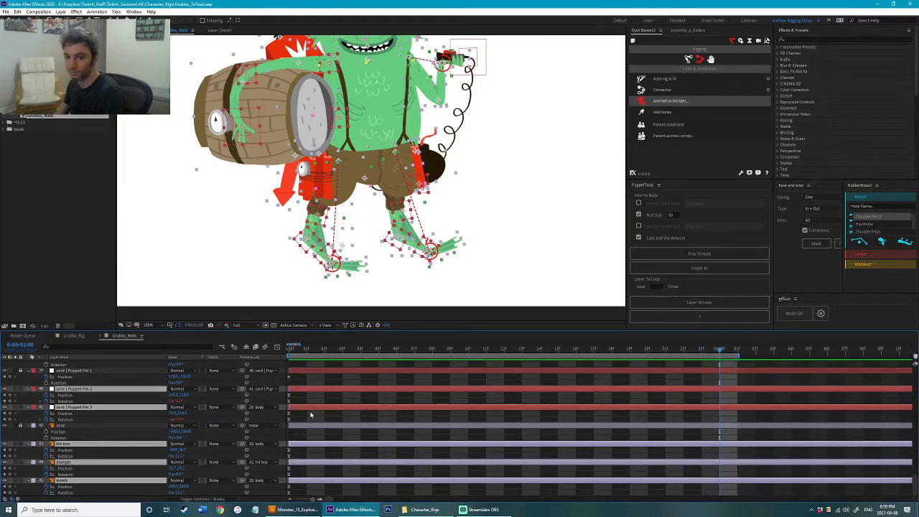
left_click(10, 456)
left_click(10, 450)
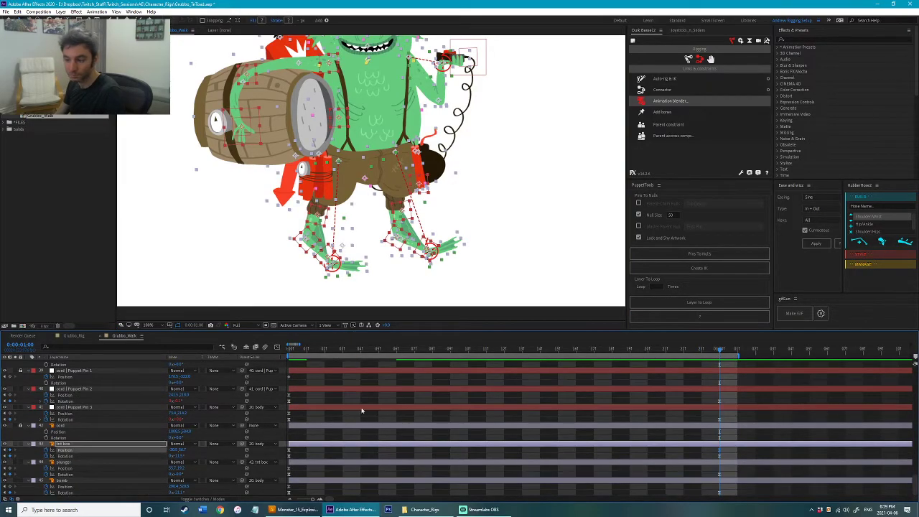
Step: Add Position and Rotation keyframes of the contact pose to all layers at frame 12 and save
left_click(10, 456)
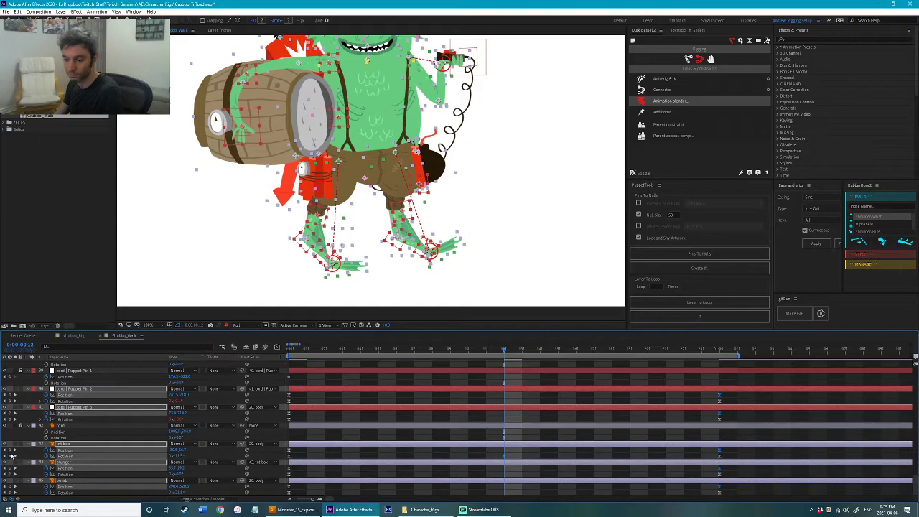
left_click(10, 450)
key("ctrl+s")
key("ctrl+a")
Step: Try moving the front foot controller back and levelling the foot at frame 6, and undo the attempt
left_click(396, 349)
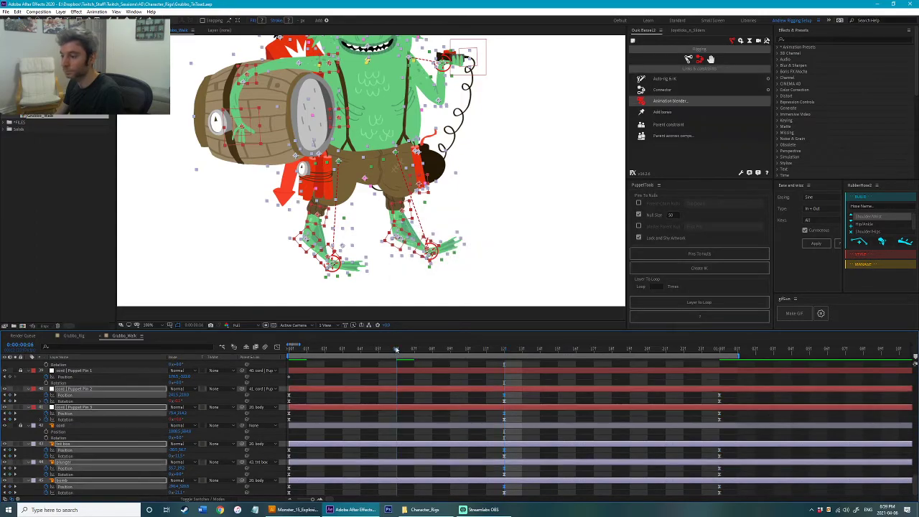
left_click(506, 293)
scroll(399, 246, "up", 3)
left_click_drag(471, 226, 342, 221)
key("w")
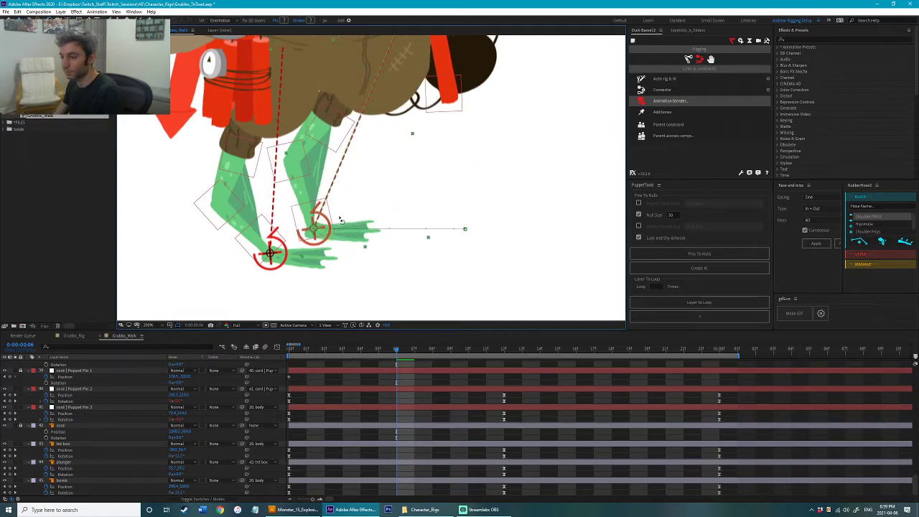
left_click(496, 214)
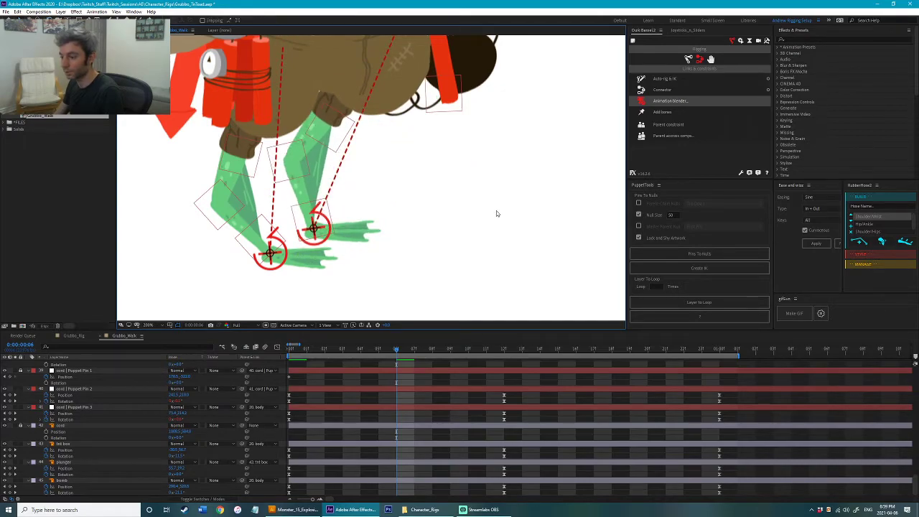
key("ctrl+z")
key("ctrl+z")
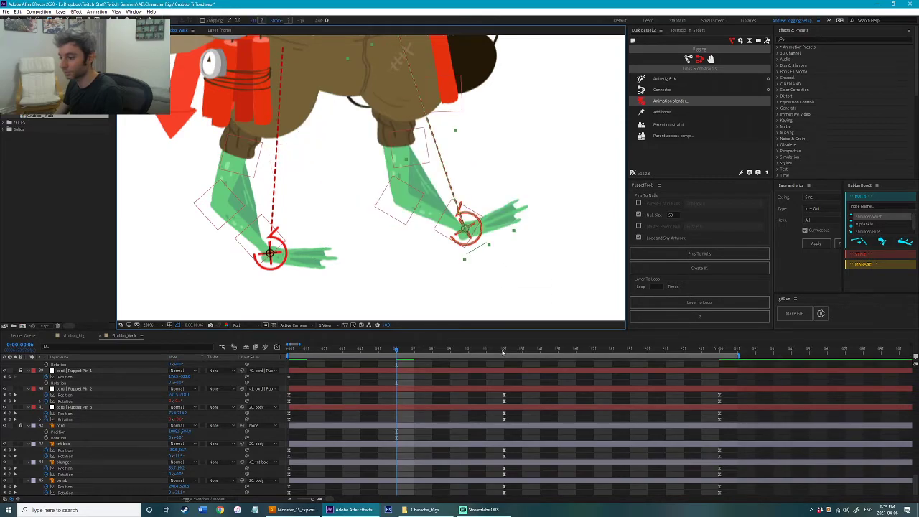
Step: At frame 12, move the front foot controller back and level it, and bring the other foot forward with toes raised
left_click(503, 352)
left_click_drag(466, 227, 344, 208)
key("w")
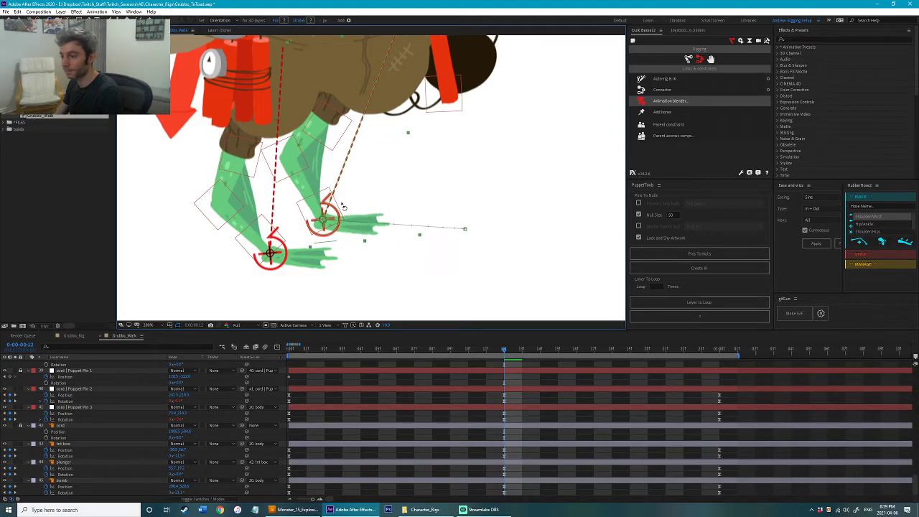
left_click_drag(270, 253, 440, 240)
scroll(435, 243, "down", 3)
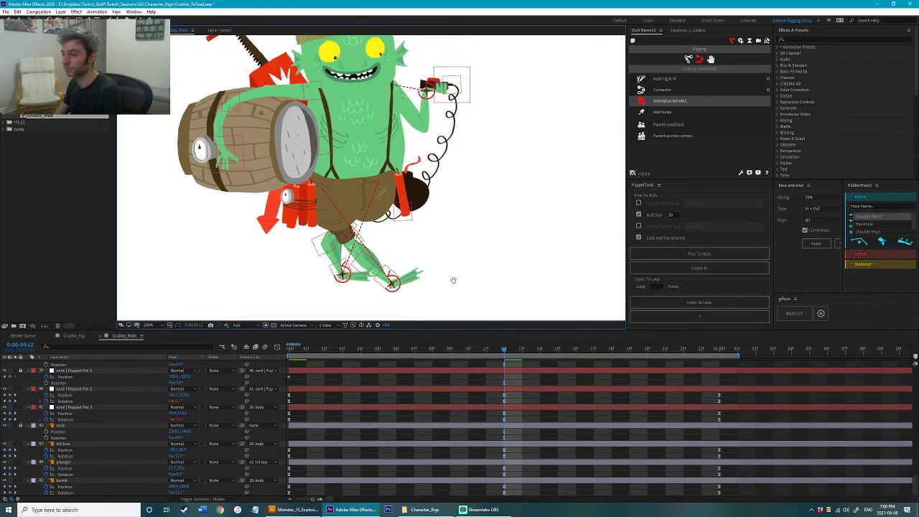
Step: Tilt the body slightly forward at frame 12 and preview the walk from the start
left_click_drag(366, 127, 371, 149)
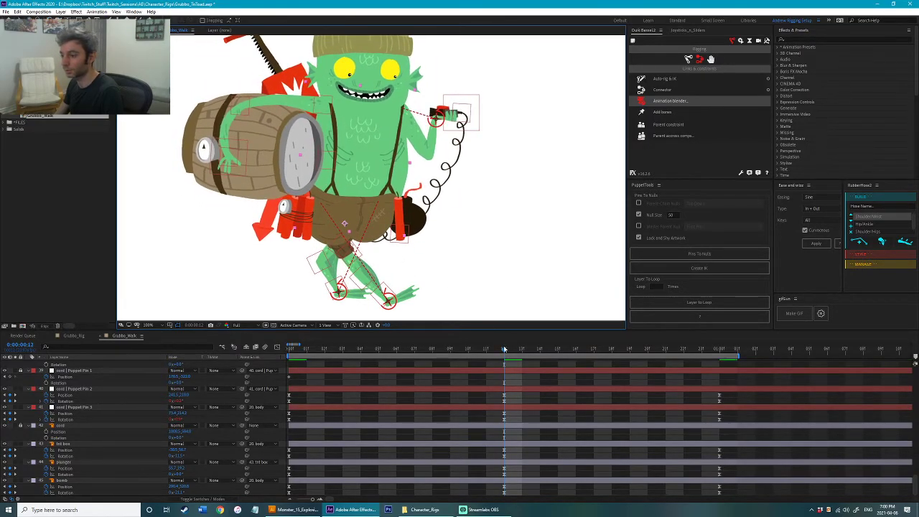
key("Home")
scroll(284, 247, "down", 2)
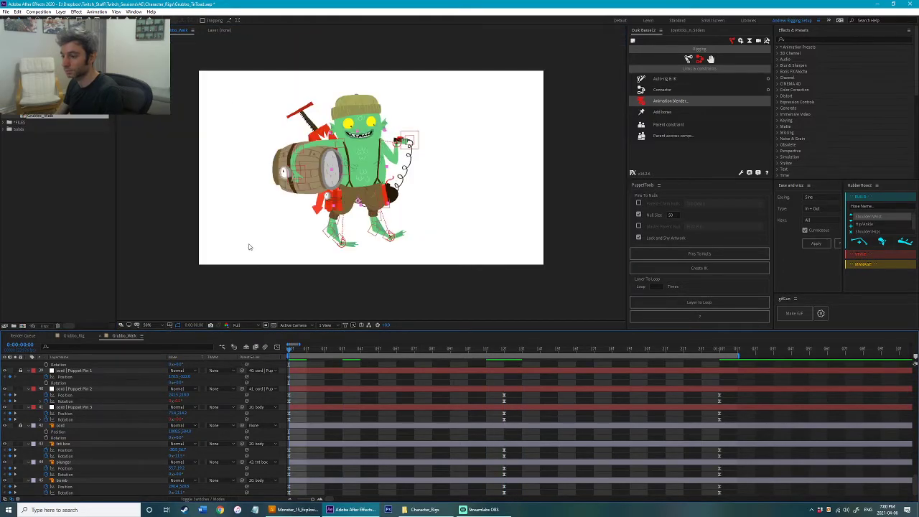
key("space")
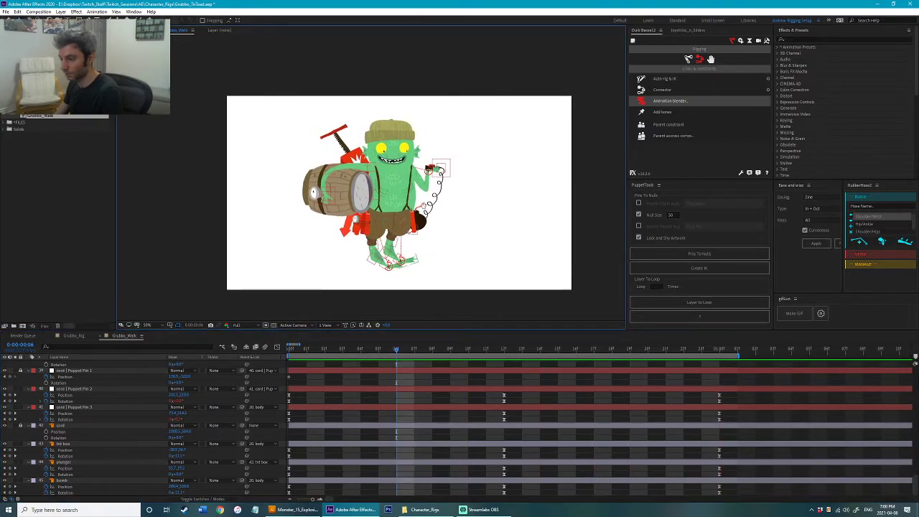
Step: At frame 6, raise the passing back foot's controller and point its toes down
scroll(403, 213, "up", 2)
left_click_drag(403, 212, 335, 254)
scroll(335, 253, "up", 1)
left_click_drag(323, 287, 332, 259)
key("w")
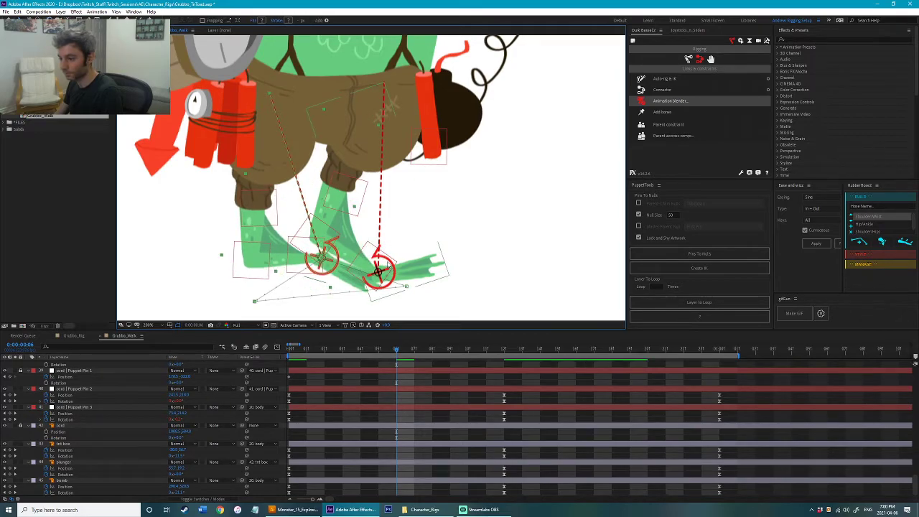
Step: Level the front foot at frame 2 by rotating its controller, and preview the walk
left_click(395, 267)
mouse_move(307, 352)
left_mouse_down()
mouse_move(274, 355)
mouse_move(325, 357)
left_mouse_up()
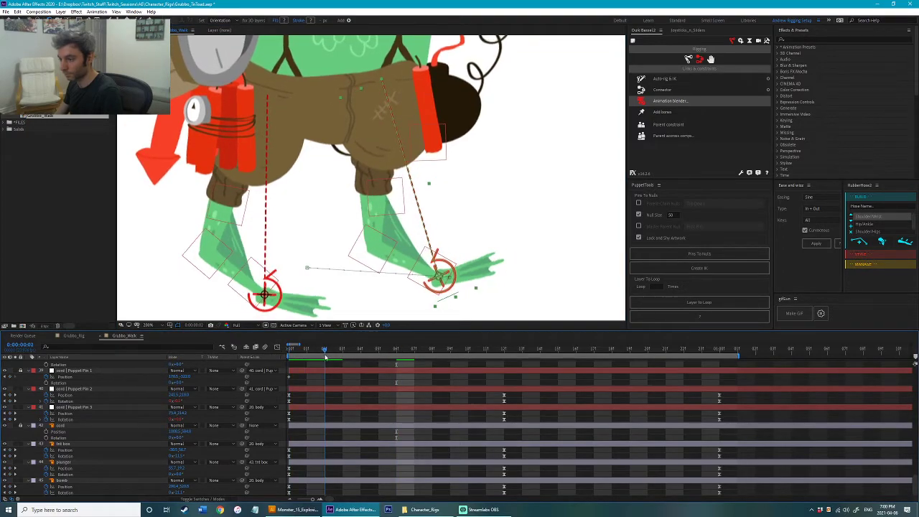
left_click_drag(456, 267, 459, 271)
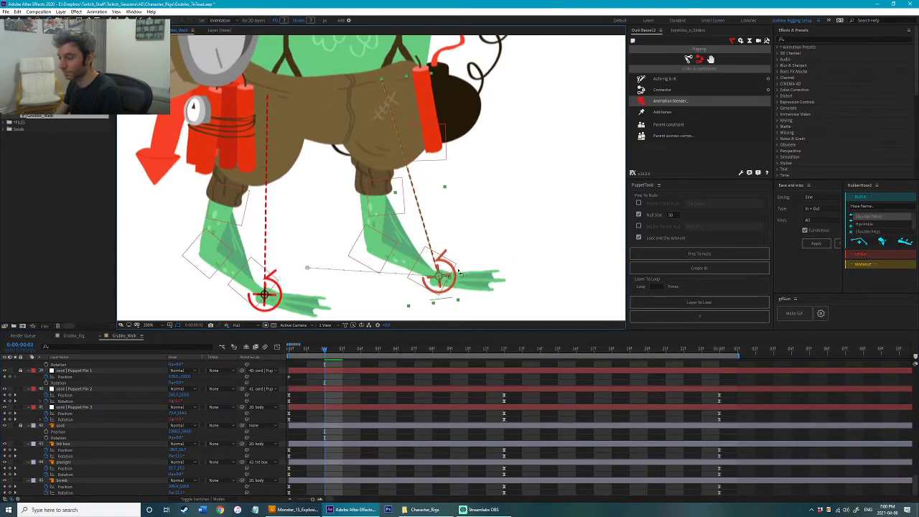
scroll(459, 273, "down", 4)
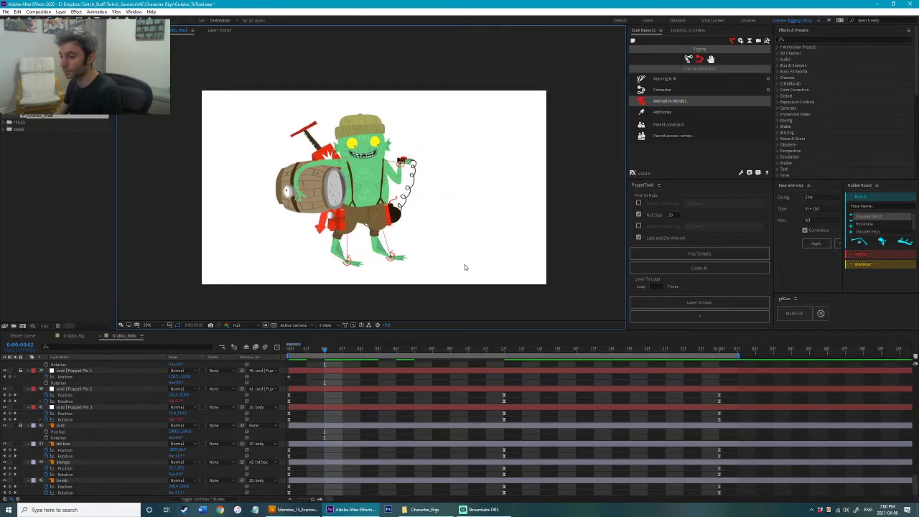
key("space")
Step: At frame 6, raise the body and tilt it slightly forward
left_click_drag(296, 350, 397, 350)
key("v")
left_click_drag(366, 211, 369, 202)
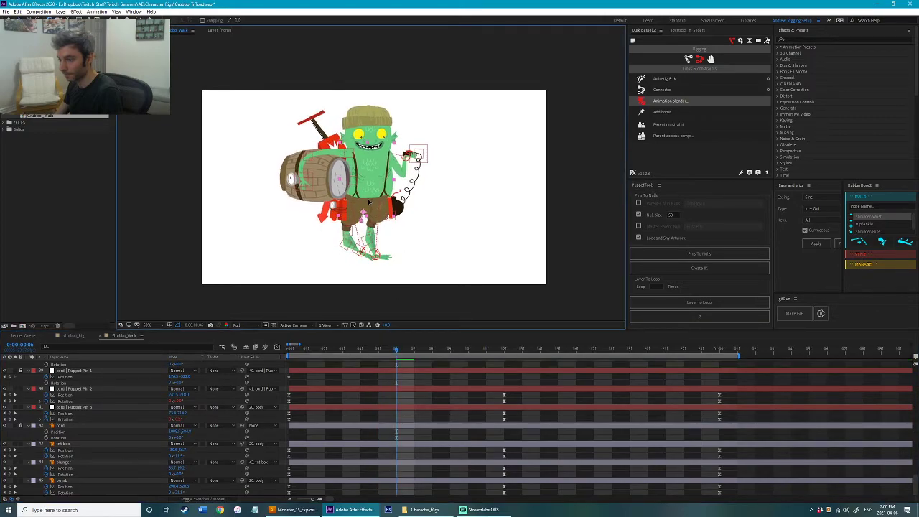
key("w")
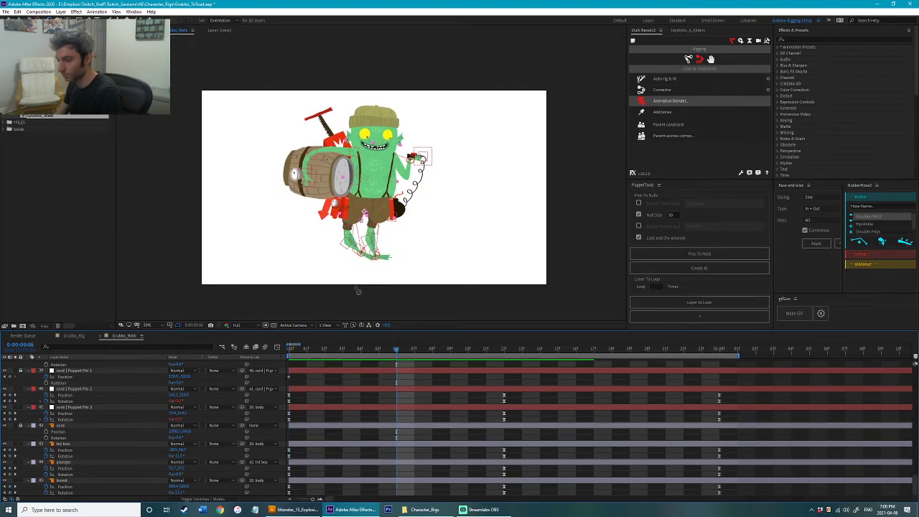
Step: At frame 6, lift the passing foot a little higher with its toes pointing further down, and preview the walk
scroll(357, 291, "up", 4)
key("v")
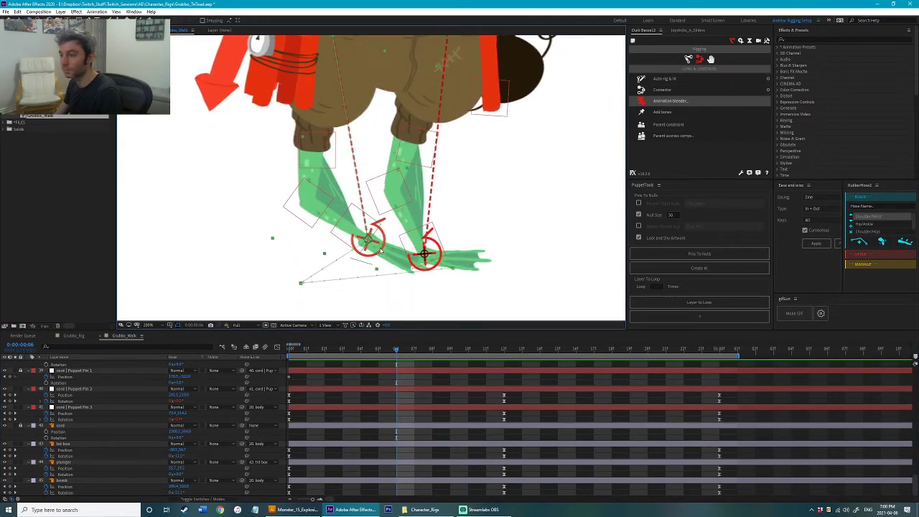
left_click_drag(374, 247, 375, 244)
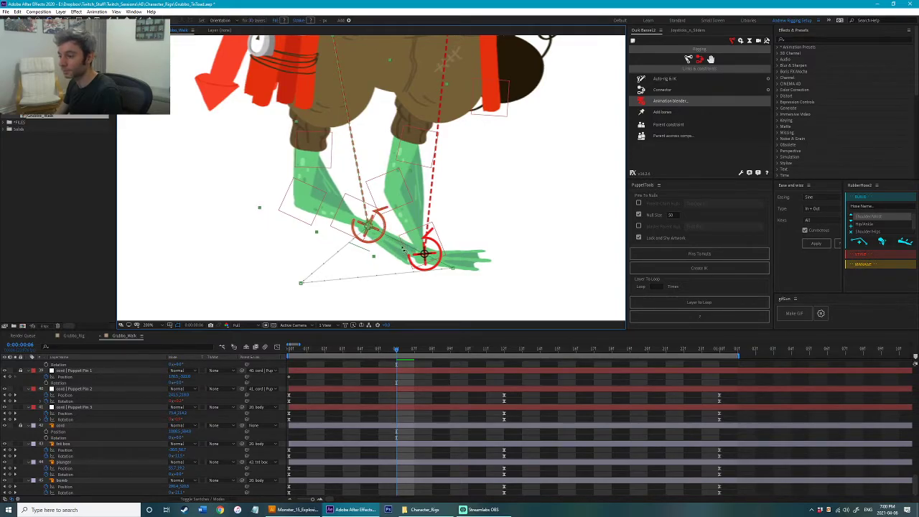
scroll(404, 250, "down", 2)
left_click_drag(438, 182, 441, 246)
key("space")
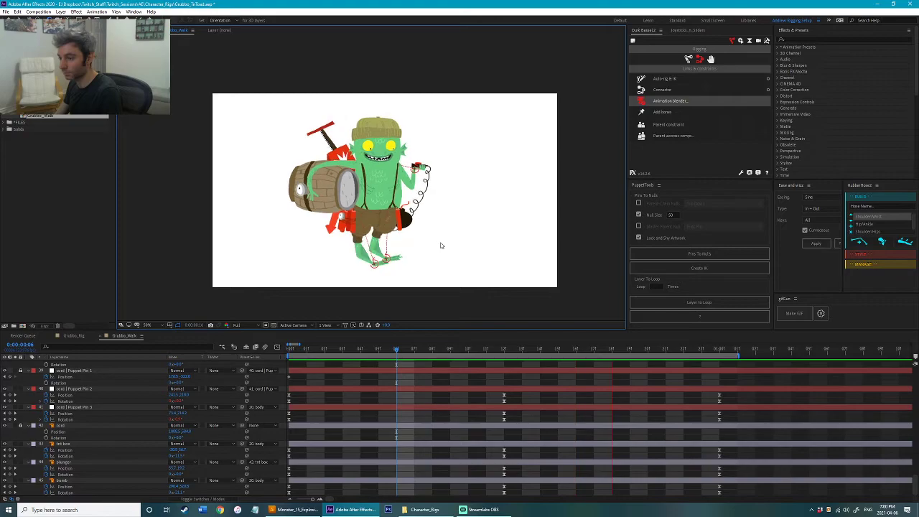
Step: At frame 18, lift the passing foot's controller and lower its toes
left_click(616, 351)
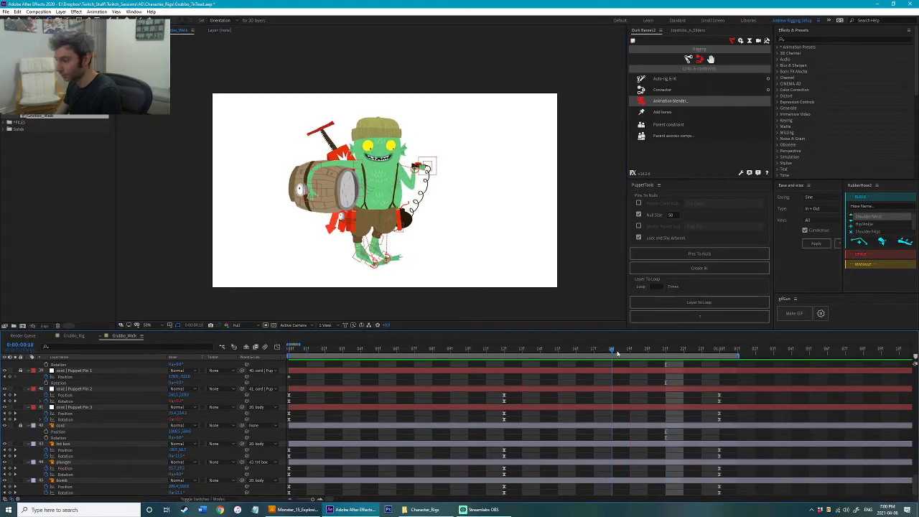
scroll(376, 221, "up", 4)
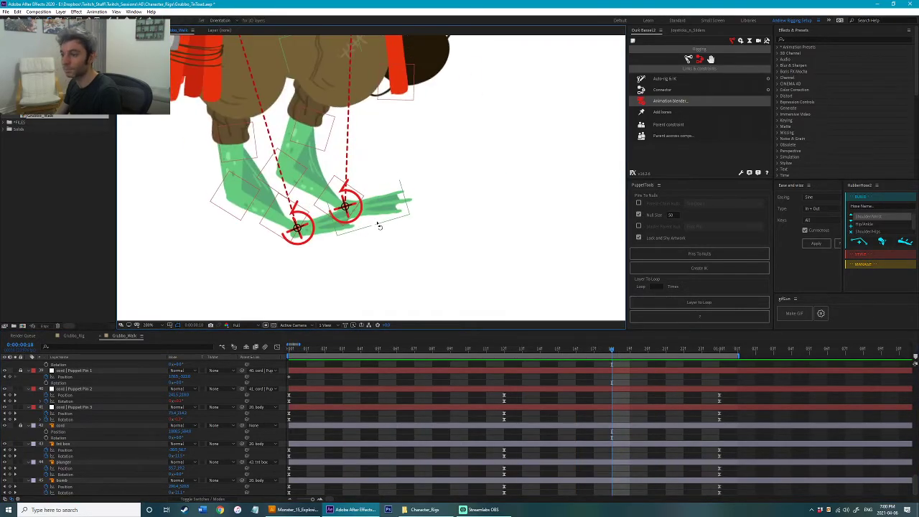
left_click_drag(360, 213, 371, 161)
scroll(434, 158, "down", 4)
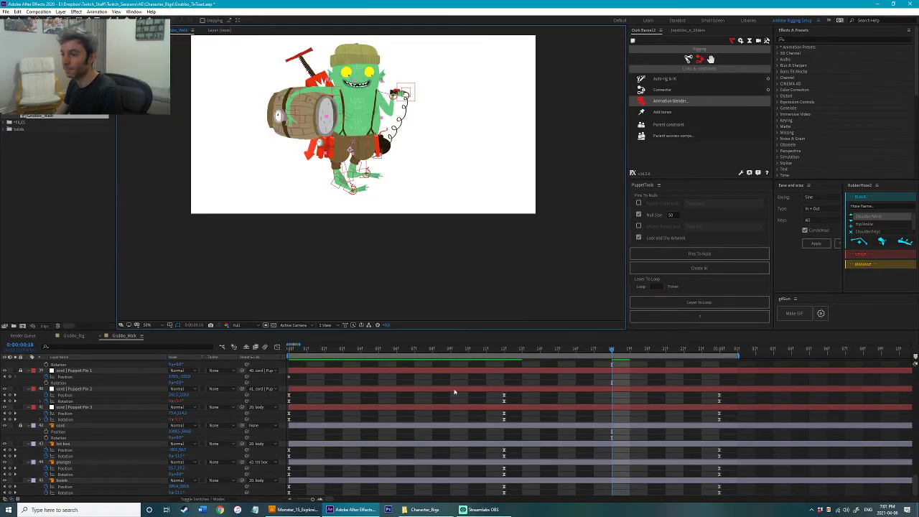
Step: Copy the body layer's Position and Rotation keyframes from frame 6 to frame 18
scroll(451, 422, "up", 5)
left_click(404, 462)
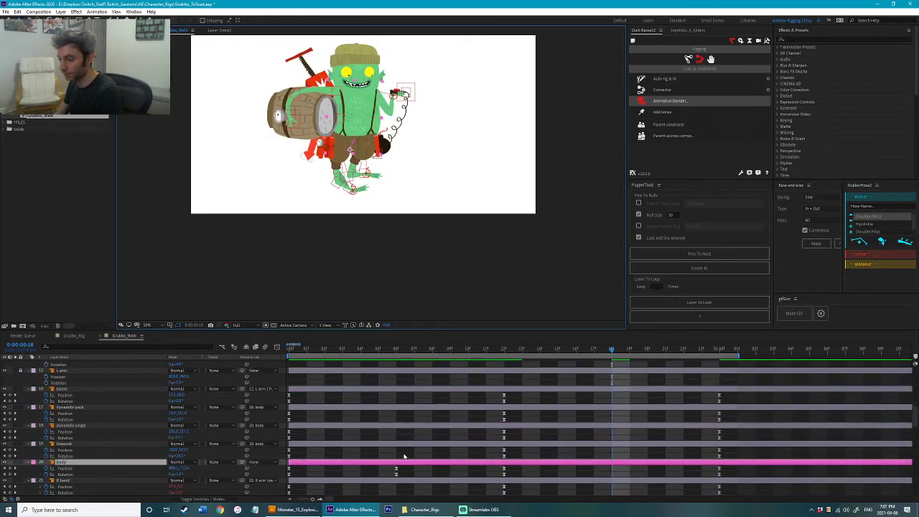
scroll(404, 457, "down", 1)
left_click_drag(407, 450, 386, 461)
key("ctrl+c")
key("ctrl+v")
Step: Tilt the body slightly back at frame 18 and preview the walk
left_click_drag(440, 179, 449, 259)
key("w")
left_click_drag(387, 186, 382, 183)
left_click(458, 293)
key("space")
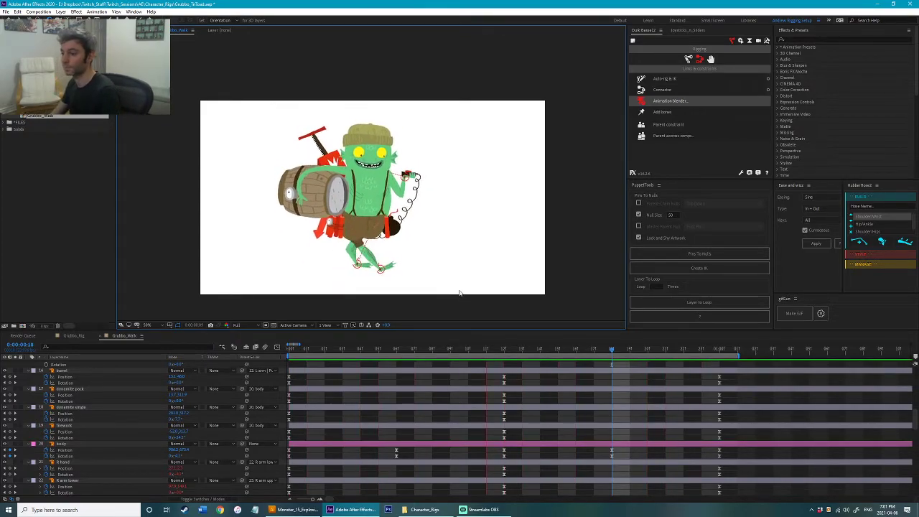
Step: Level the planted front foot at frame 14 by rotating its controller
key("space")
scroll(420, 279, "up", 1)
mouse_move(419, 220)
left_mouse_down()
mouse_move(435, 164)
mouse_move(415, 204)
left_mouse_up()
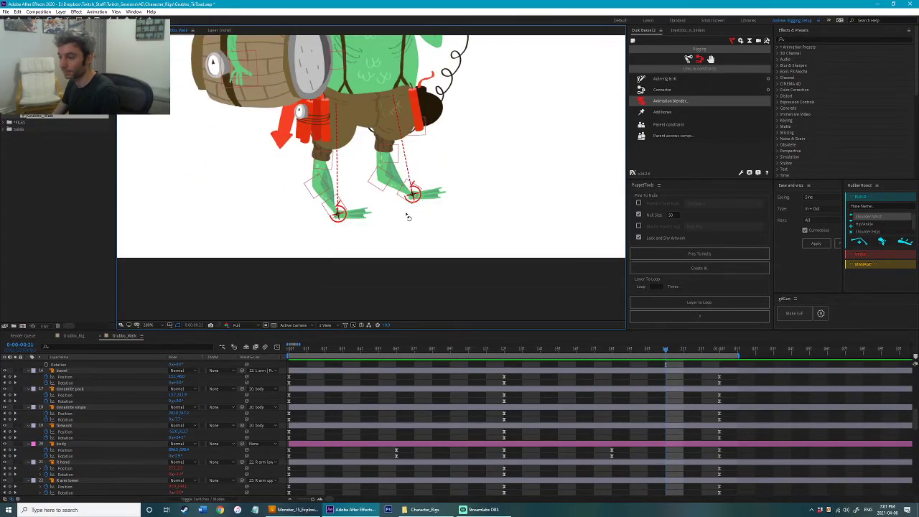
scroll(409, 216, "up", 1)
left_click_drag(311, 350, 478, 383)
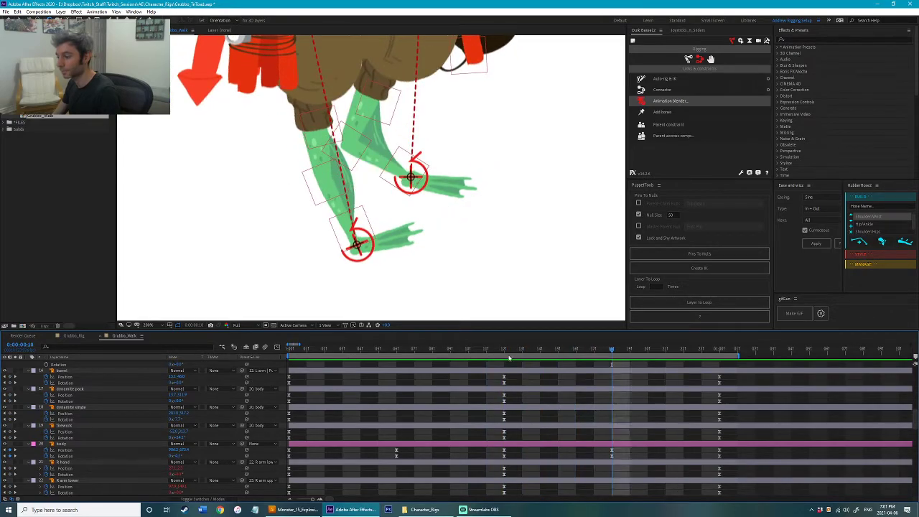
left_click(372, 251)
left_click_drag(506, 351, 544, 357)
left_click_drag(441, 255, 442, 263)
left_click(482, 290)
Step: End the work area at frame 23 and preview the walk loop
left_click_drag(514, 352, 704, 384)
key("n")
scroll(594, 268, "down", 4)
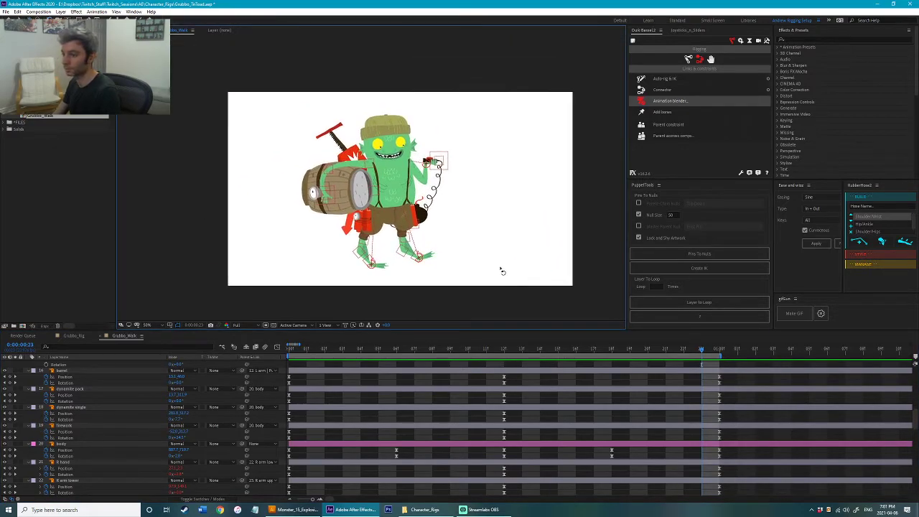
key("space")
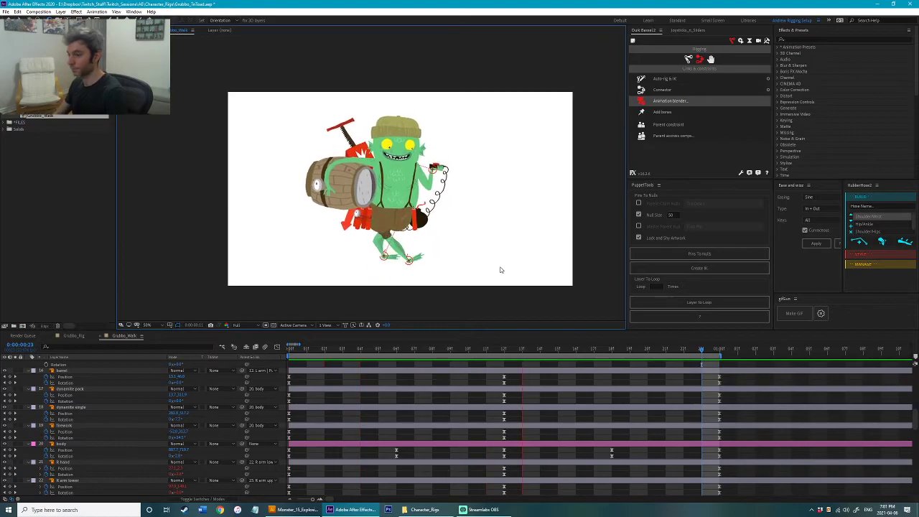
Step: Copy the body layer's Position and Rotation keyframes from frame 0 to frame 12 and preview the loop
left_click(400, 183)
left_click(506, 356)
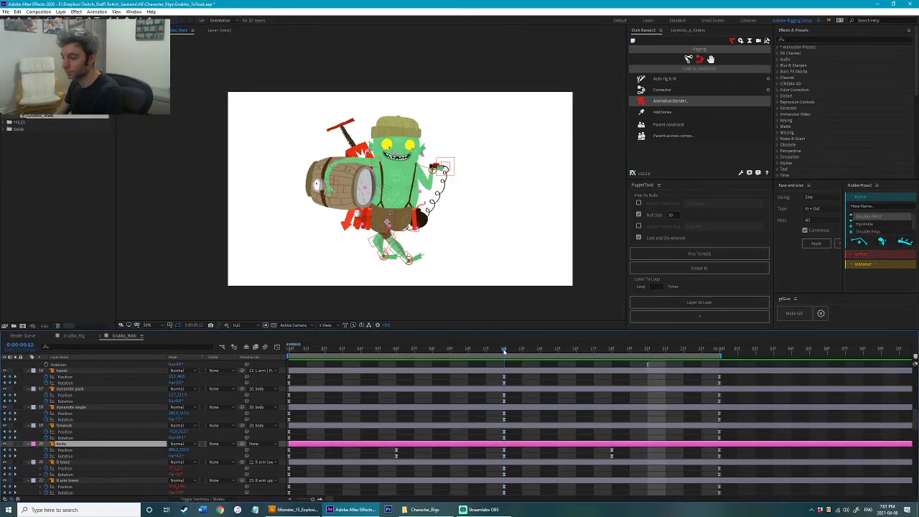
left_click_drag(299, 451, 282, 461)
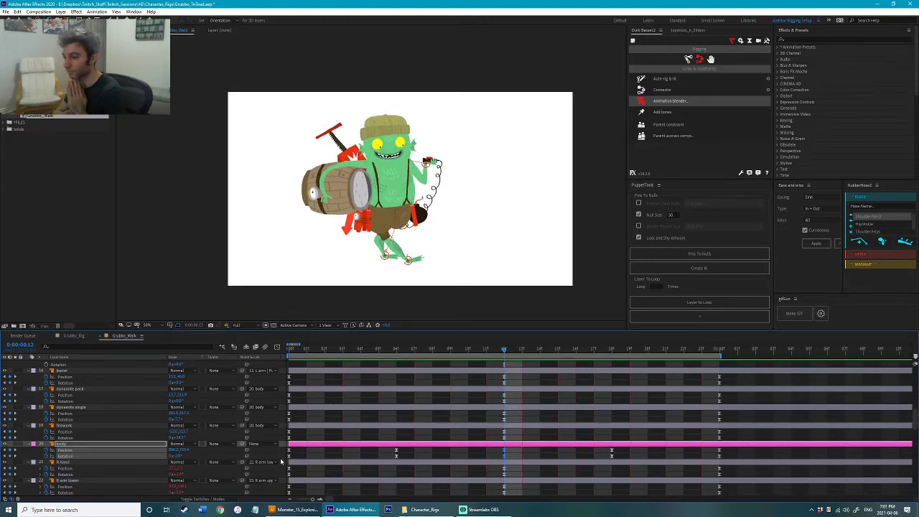
key("space")
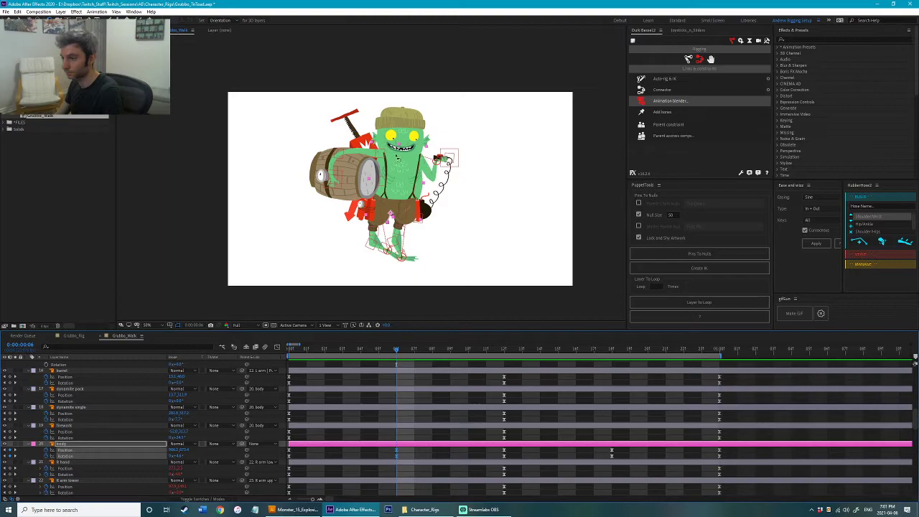
Step: Raise the body and ease its forward tilt at frame 6, and copy its Position and Rotation keyframes to frame 18
key("Up")
key("Up")
key("Up")
left_click_drag(404, 452, 390, 461)
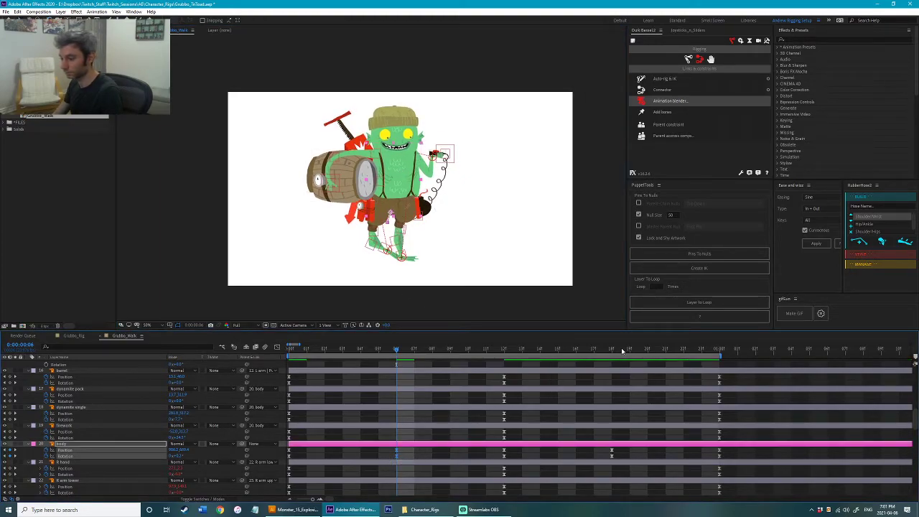
key("ctrl+v")
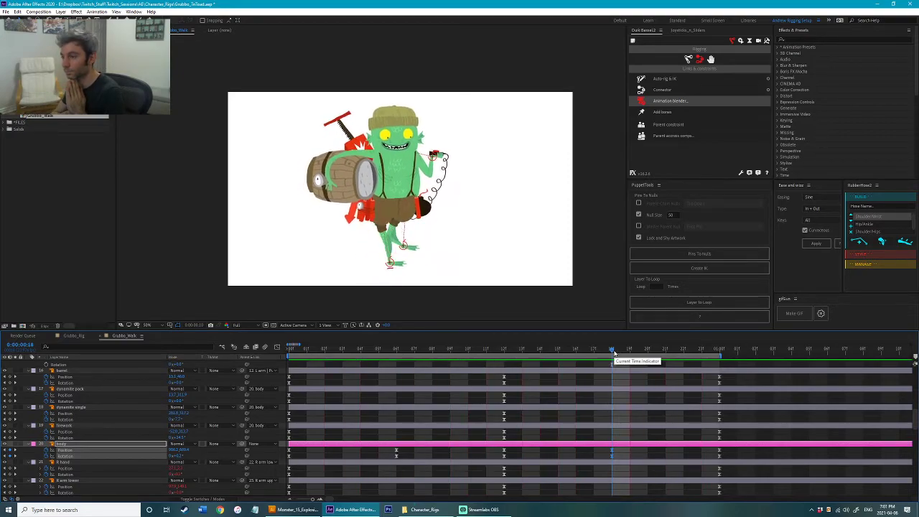
key("shift+Page_Up")
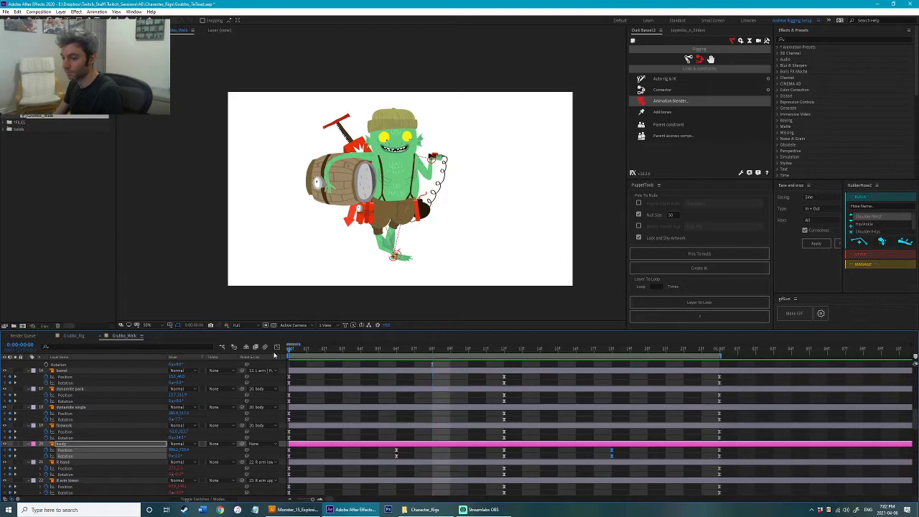
Step: Move the body slightly forward at frames 6 and 18, and shift all its Position keyframes forward together
key("Home")
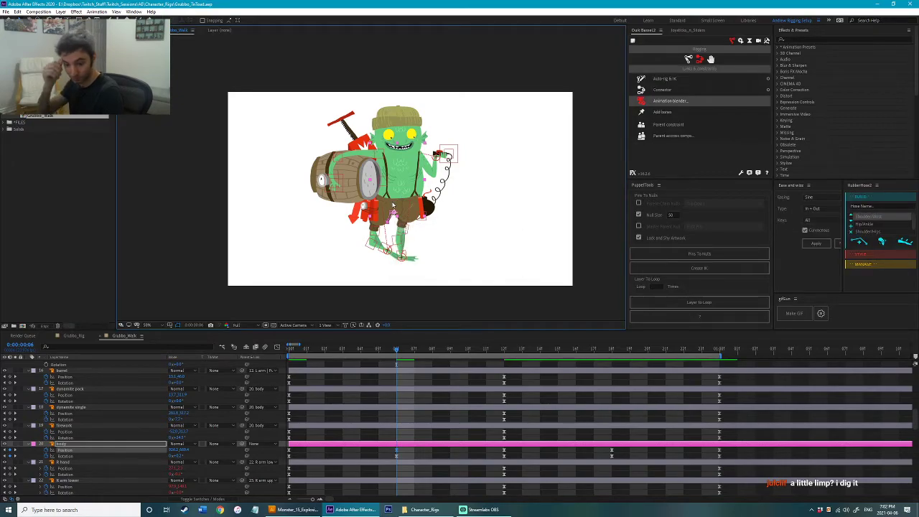
left_click(612, 351)
key("space")
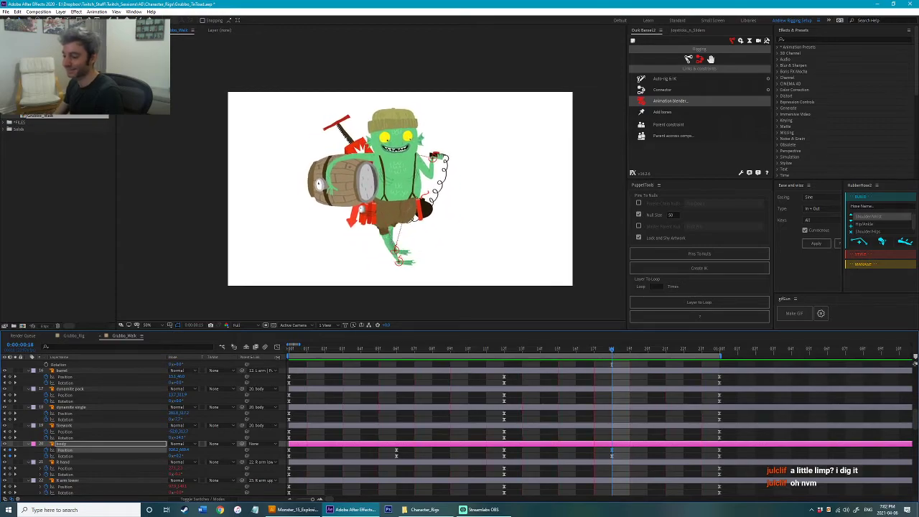
key("space")
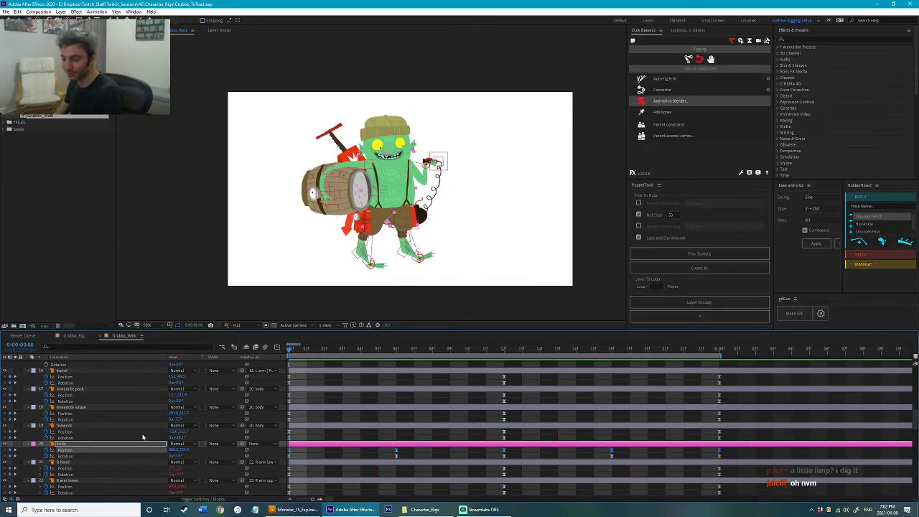
left_click_drag(395, 202, 403, 202)
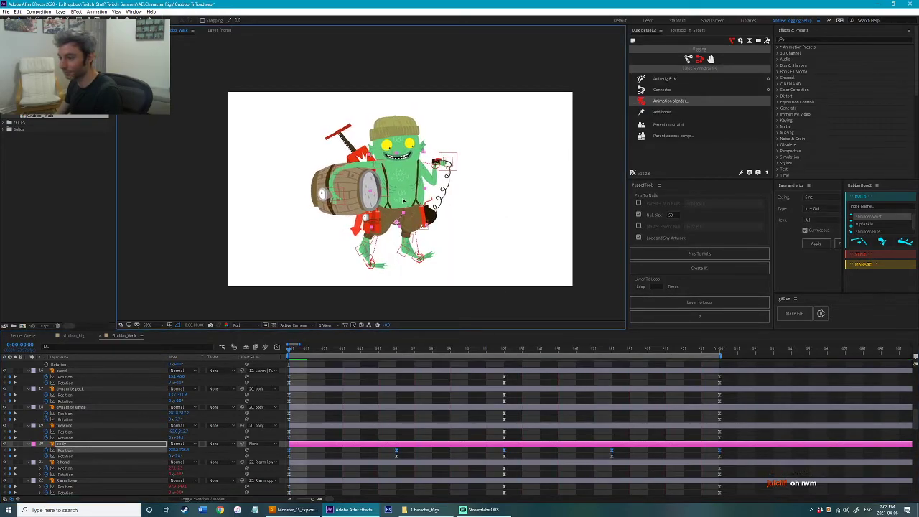
left_click(470, 282)
Step: Lower the raised toes of the leading foot at frame 0 and at frame 12
left_click_drag(462, 277, 448, 237)
scroll(423, 213, "up", 2)
key("w")
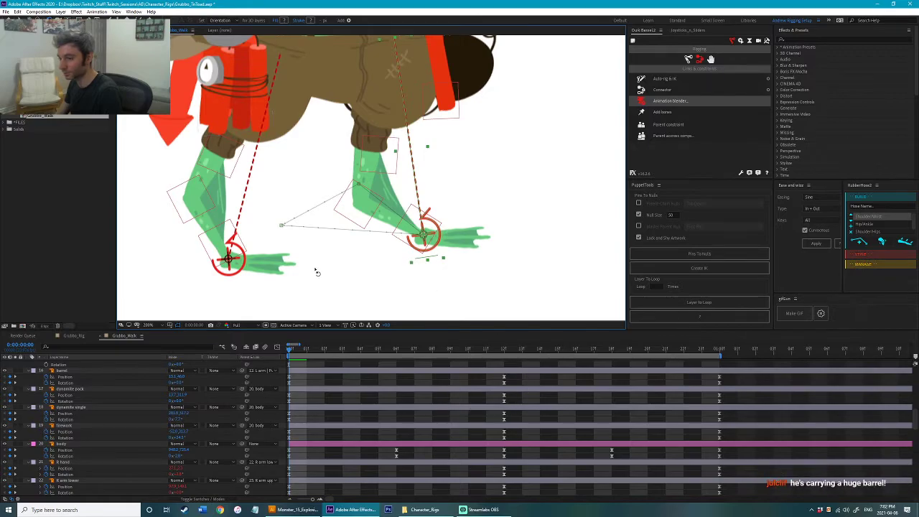
left_click(504, 350)
mouse_move(394, 262)
left_mouse_down()
mouse_move(387, 265)
mouse_move(401, 258)
left_mouse_up()
Step: Save the project and preview the whole walk loop
scroll(400, 258, "down", 2)
left_click_drag(452, 219, 464, 243)
left_click(464, 243)
key("ctrl+s")
key("space")
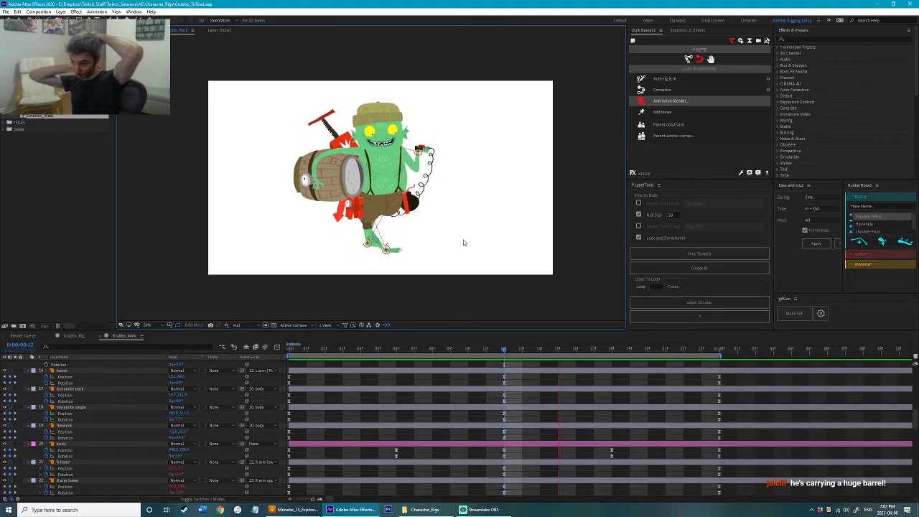
key("space")
Step: Step through the walk at frames 0, 6 and 12 to examine how the legs meet the body
left_click(290, 349)
scroll(283, 250, "up", 1)
left_click_drag(323, 265, 323, 201)
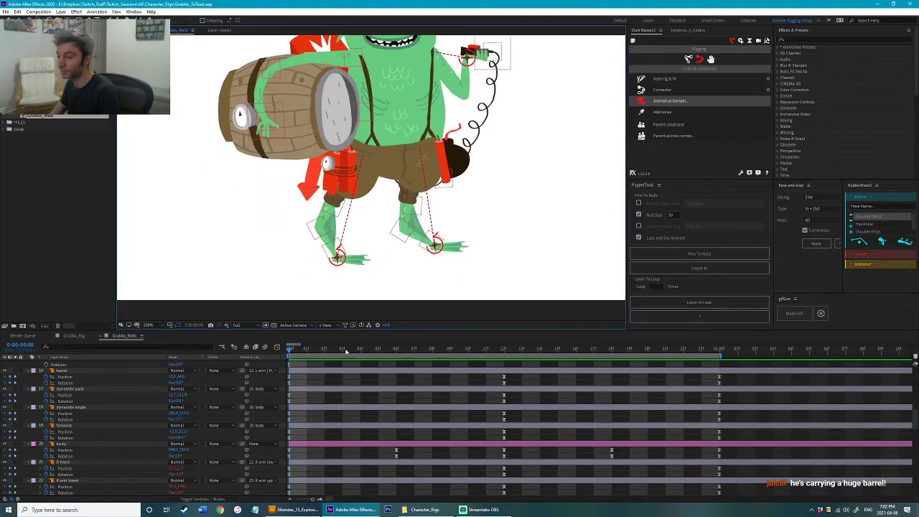
left_click_drag(304, 350, 396, 350)
left_click(402, 256)
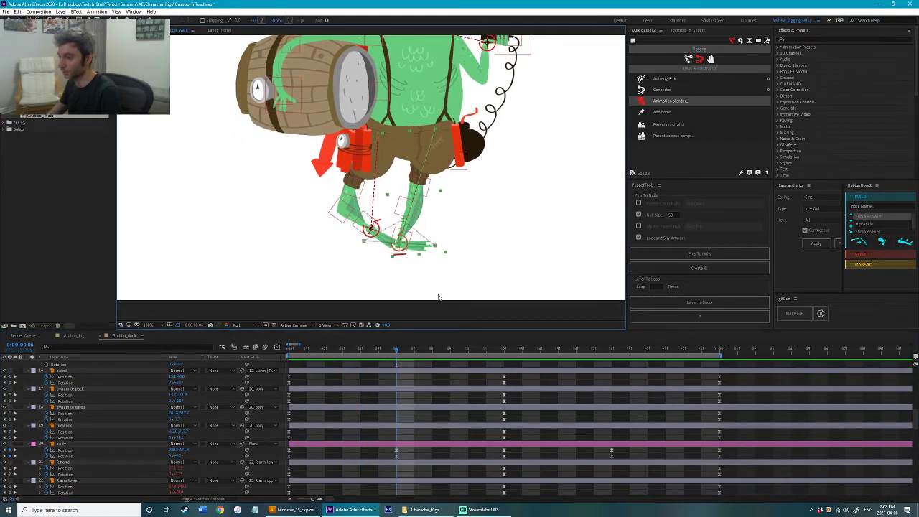
left_click_drag(394, 349, 504, 388)
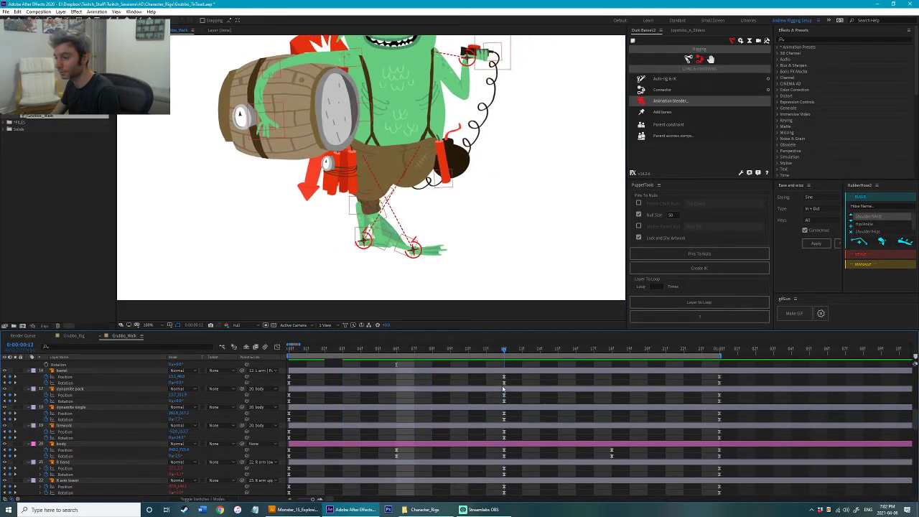
key("space")
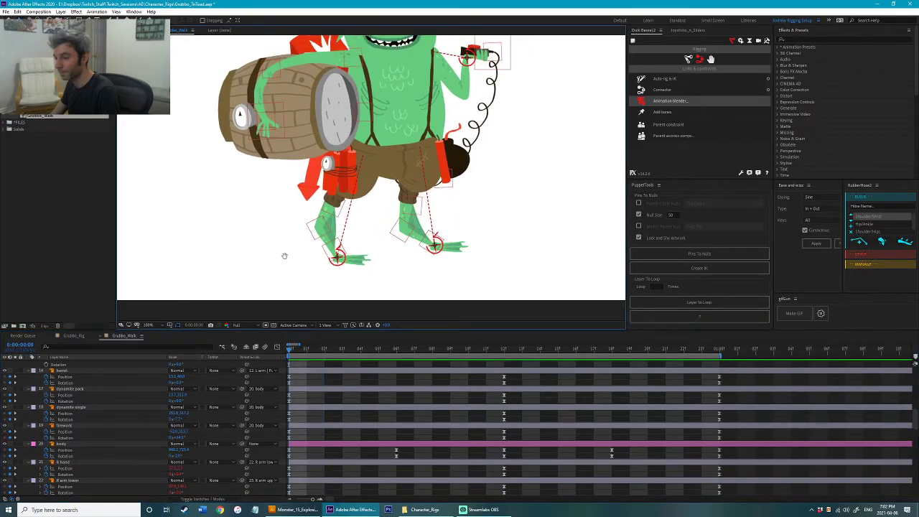
Step: At frame 12, shift the L leg upper layer slightly forward and the R leg upper layer slightly backward at the hips, and preview the walk
scroll(363, 431, "down", 10)
scroll(363, 431, "up", 3)
scroll(363, 431, "down", 3)
scroll(362, 430, "up", 2)
scroll(362, 431, "down", 3)
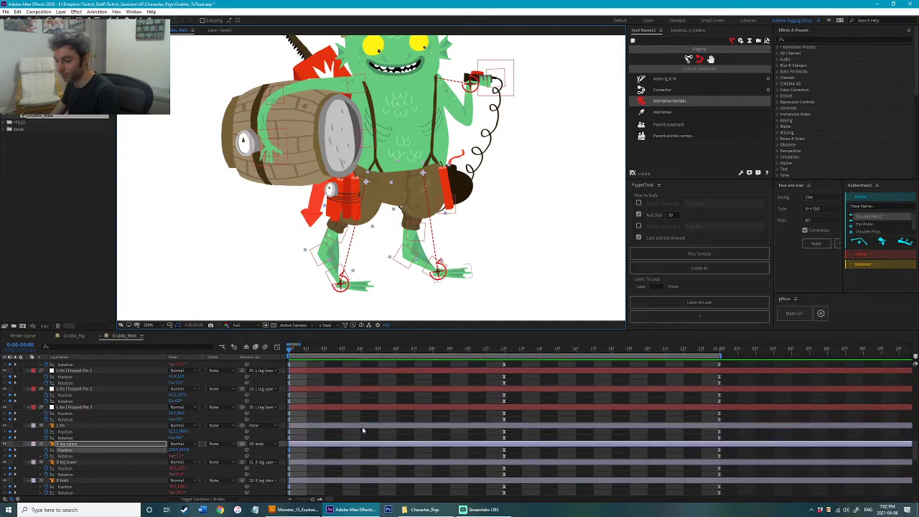
key("space")
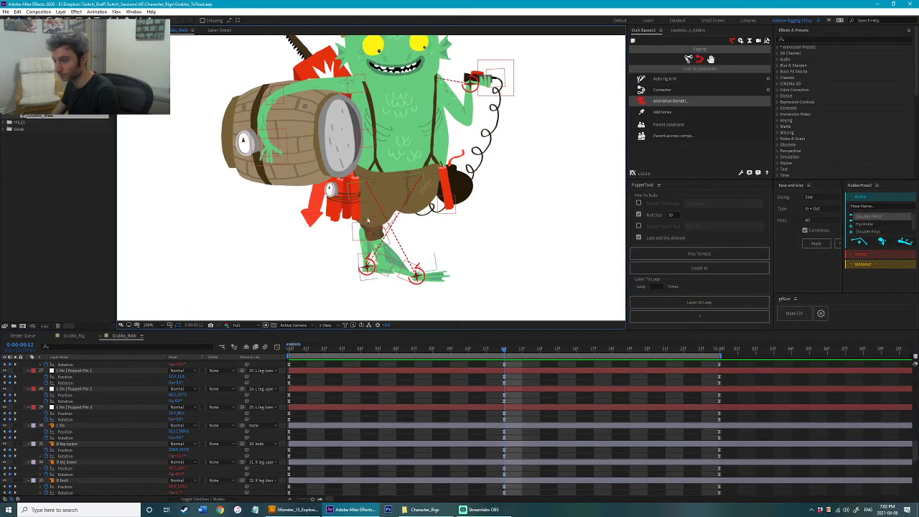
left_click(469, 445)
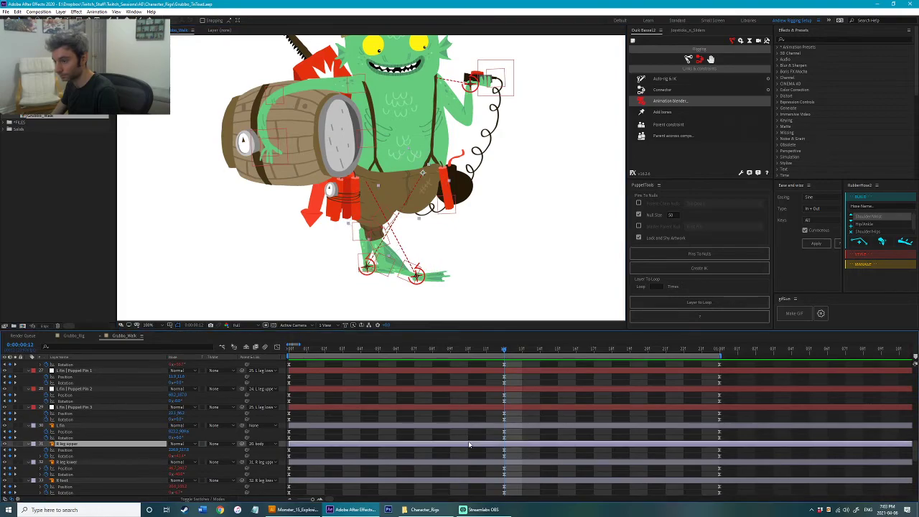
left_click(469, 462)
left_click(462, 429)
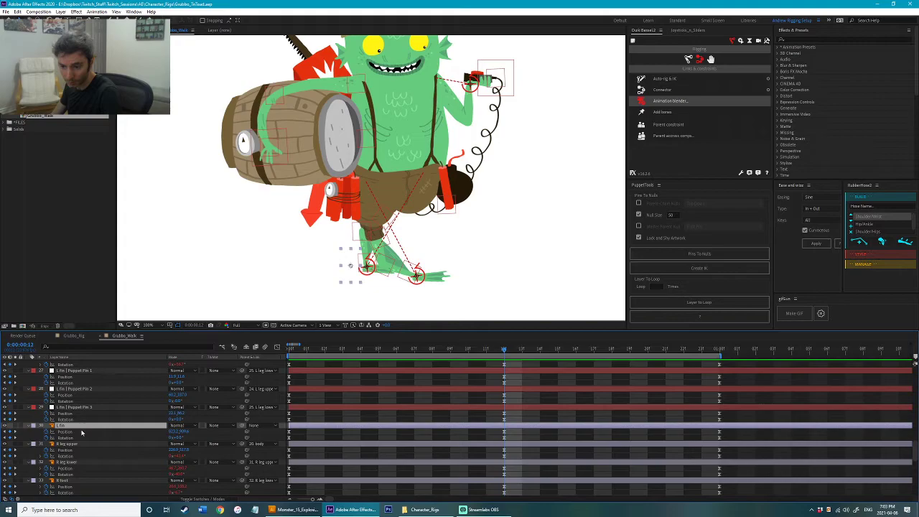
scroll(81, 432, "up", 3)
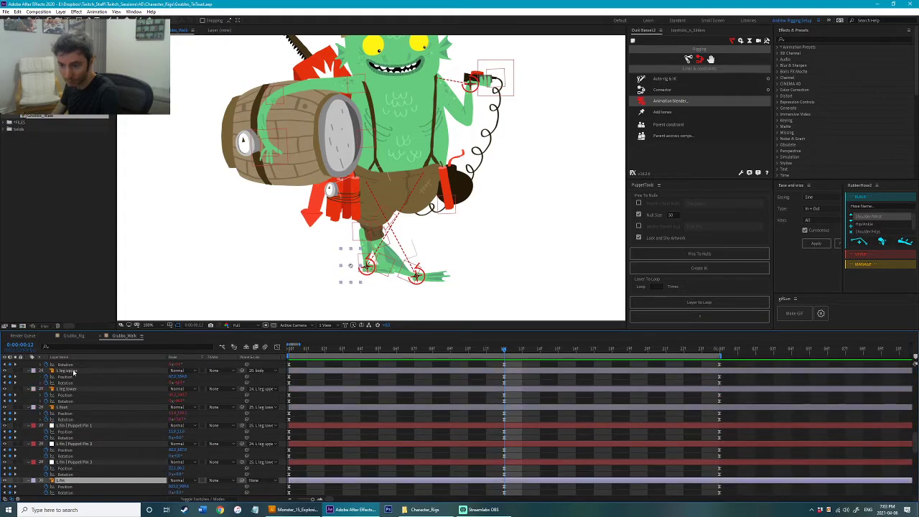
left_click(74, 372)
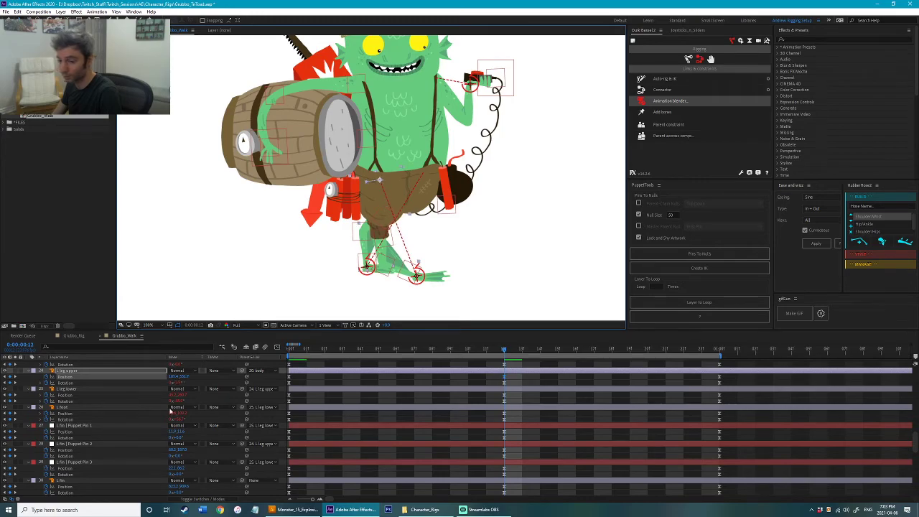
scroll(79, 477, "down", 3)
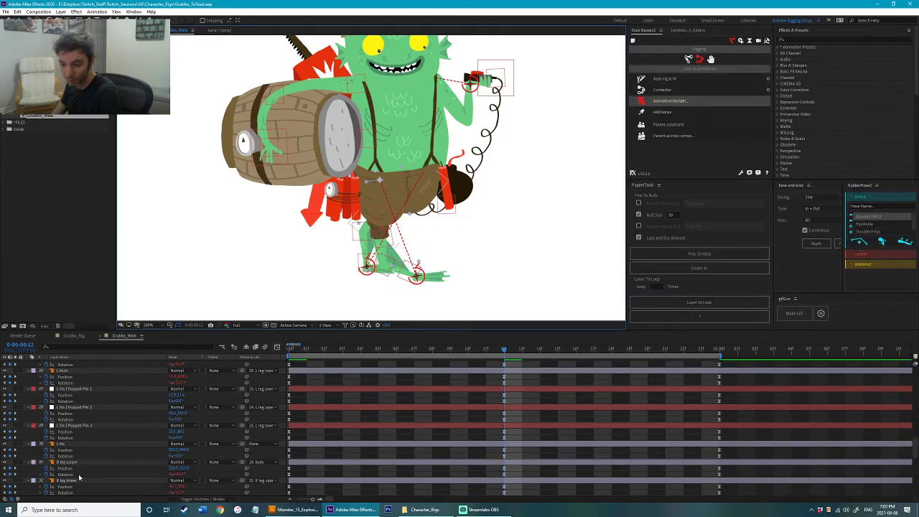
left_click(77, 445)
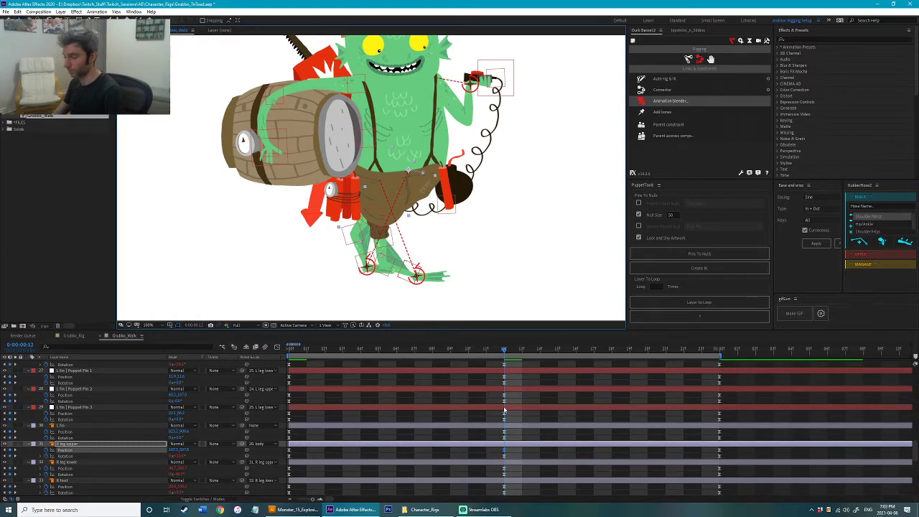
key("space")
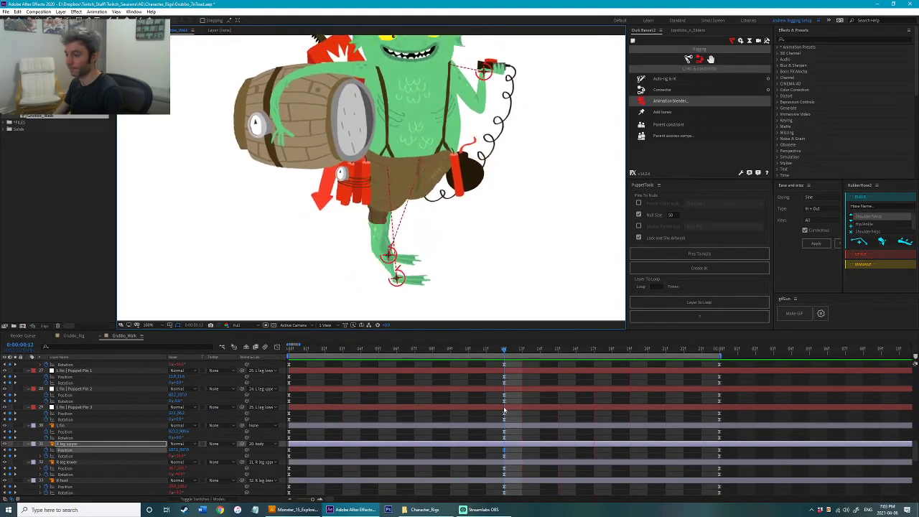
key("space")
Step: Copy the C | foot 2 Rotation keyframe from frame 0 to the loop's end at 0:00:01:00 and play the loop
left_click(543, 293)
left_click_drag(411, 347, 244, 352)
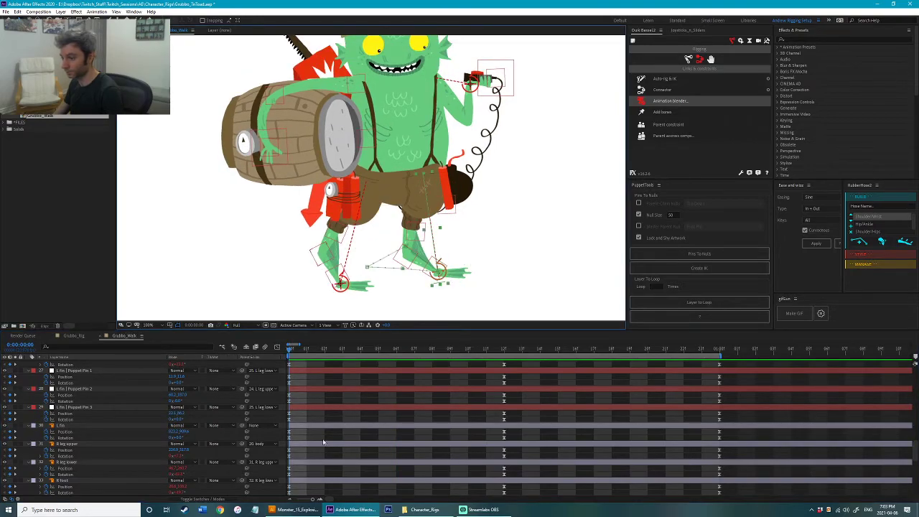
scroll(323, 431, "up", 10)
scroll(323, 431, "up", 2)
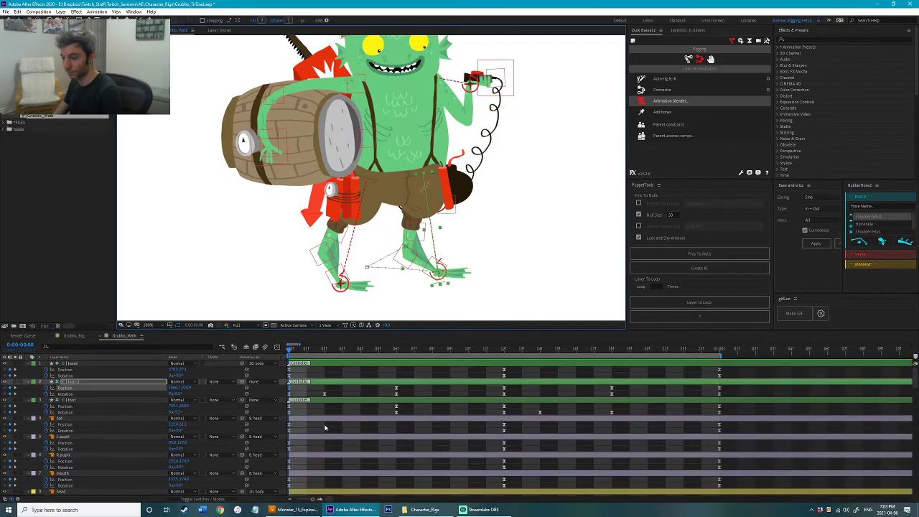
left_click_drag(298, 392, 285, 400)
left_click(718, 350)
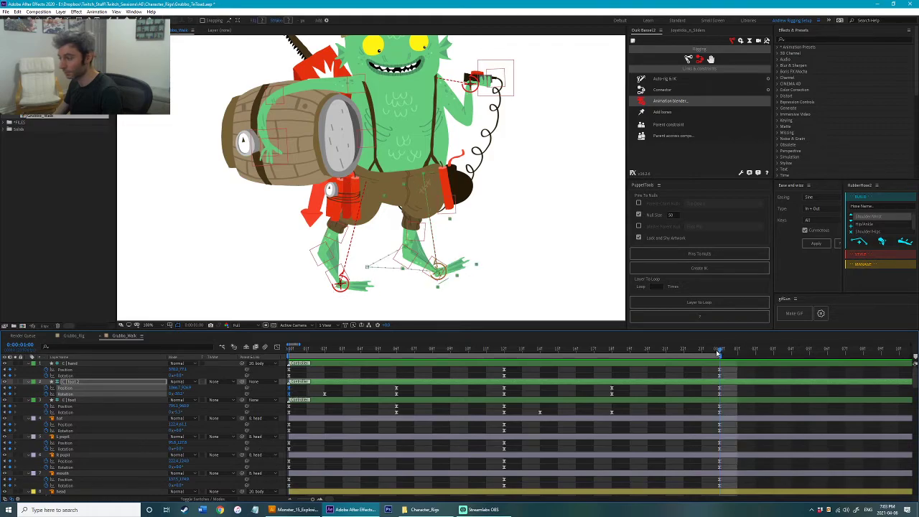
scroll(584, 269, "down", 1)
key("space")
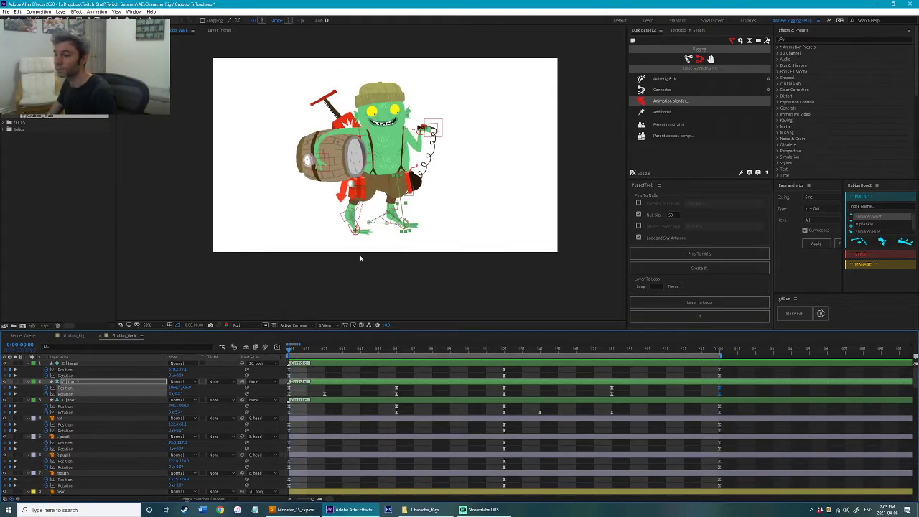
Step: At frame 6, raise the C | foot controller, rotate it so the lifted foot's toes point down, and save the project
scroll(373, 226, "up", 2)
left_click(372, 224)
scroll(383, 220, "up", 1)
left_click_drag(402, 222, 369, 205)
key("ctrl+s")
left_click_drag(309, 351, 395, 351)
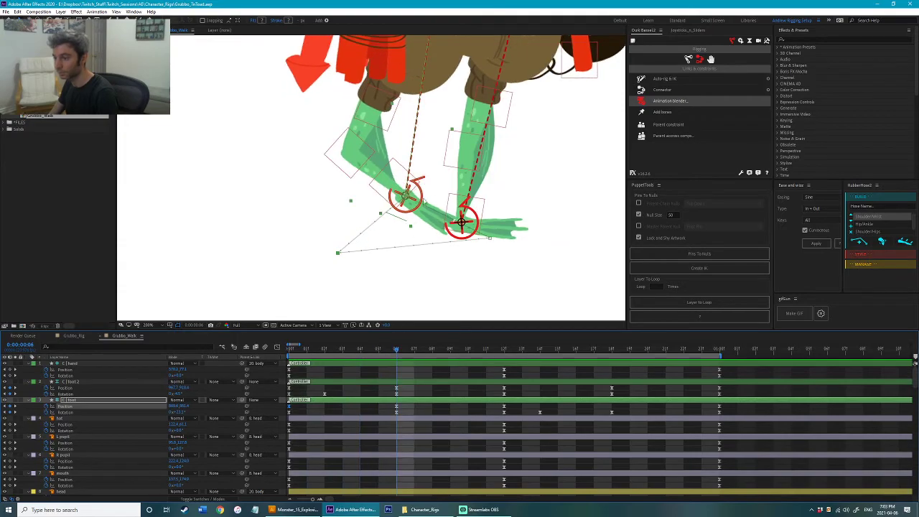
mouse_move(414, 190)
left_mouse_down()
mouse_move(406, 163)
mouse_move(414, 190)
left_mouse_up()
key("w")
key("ctrl+s")
Step: Curve the motion paths of C | foot around its frame 6 keyframe and C | foot 2 around its frame 18 keyframe into smooth arcs
left_click(81, 20)
left_click(378, 352)
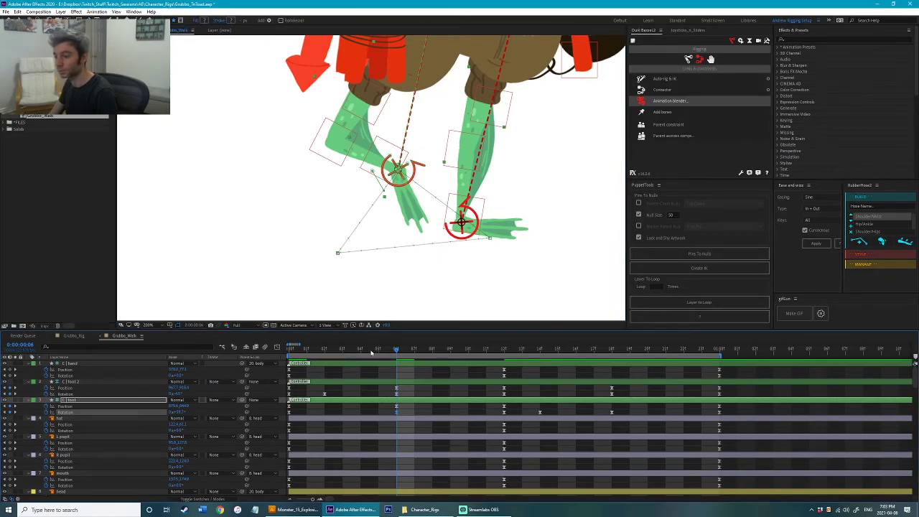
left_click(398, 171)
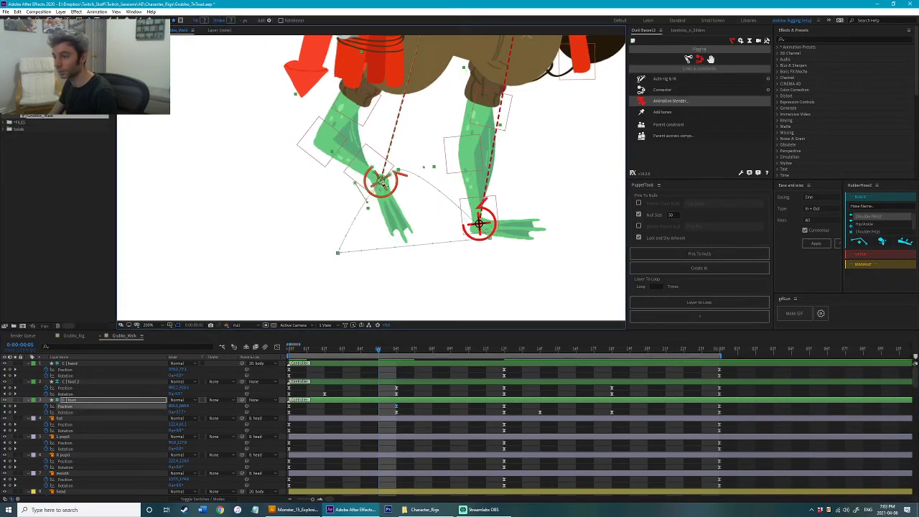
left_click(381, 181)
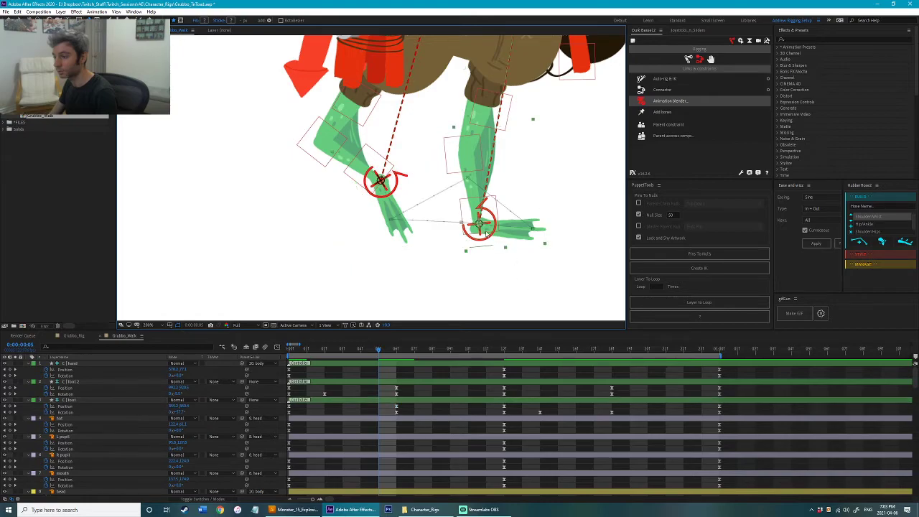
key("g")
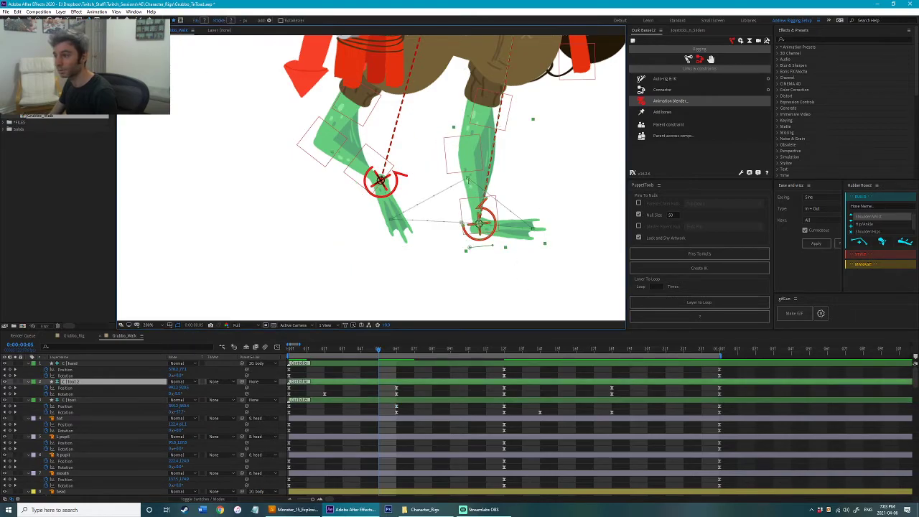
left_click(467, 177)
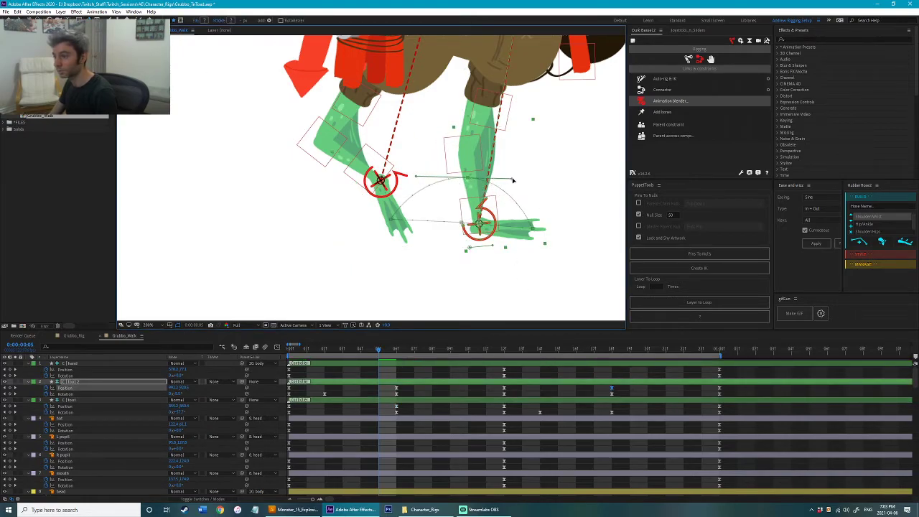
left_click(400, 185)
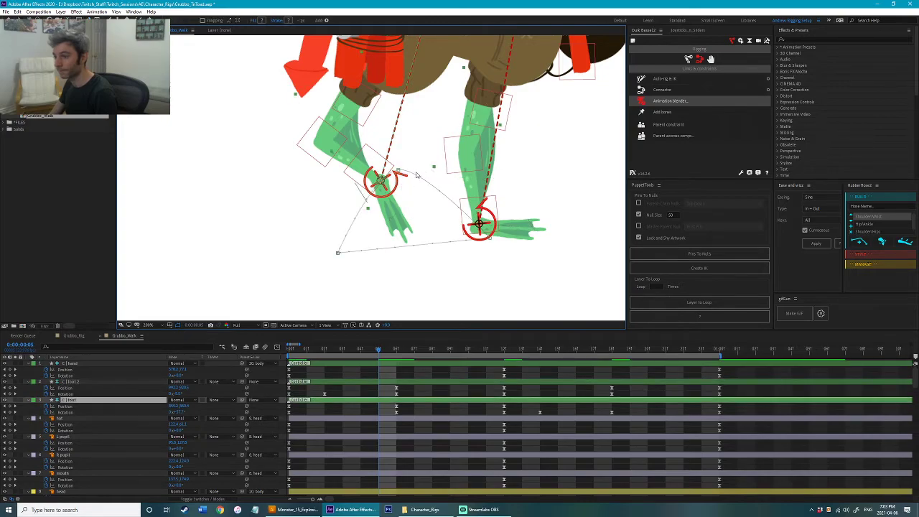
left_click(413, 174)
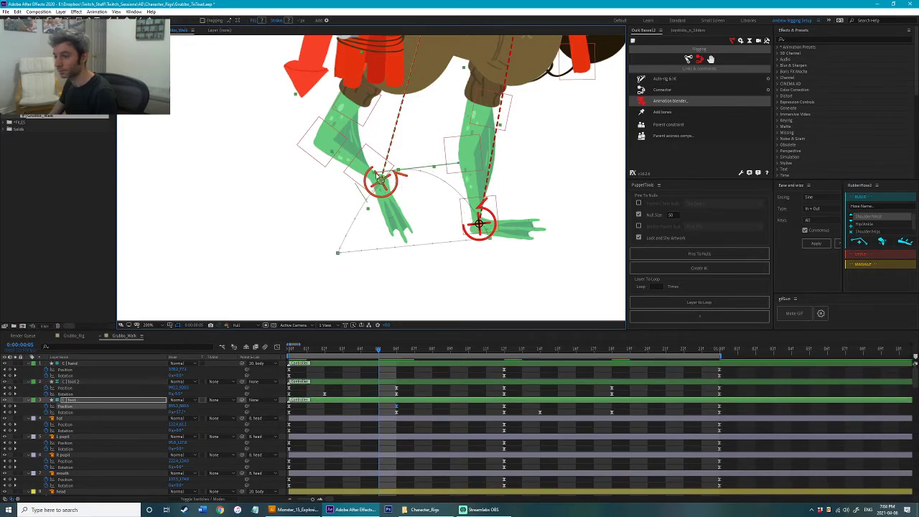
Step: Deselect everything, save the project and play back the walk with the curved foot paths
scroll(381, 178, "down", 4)
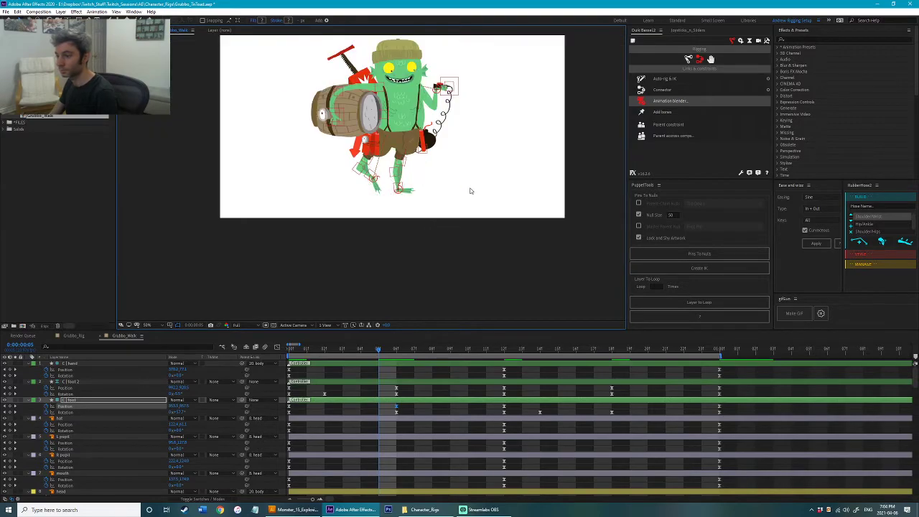
left_click_drag(471, 200, 487, 237)
key("ctrl+a")
left_click(490, 280)
key("ctrl+s")
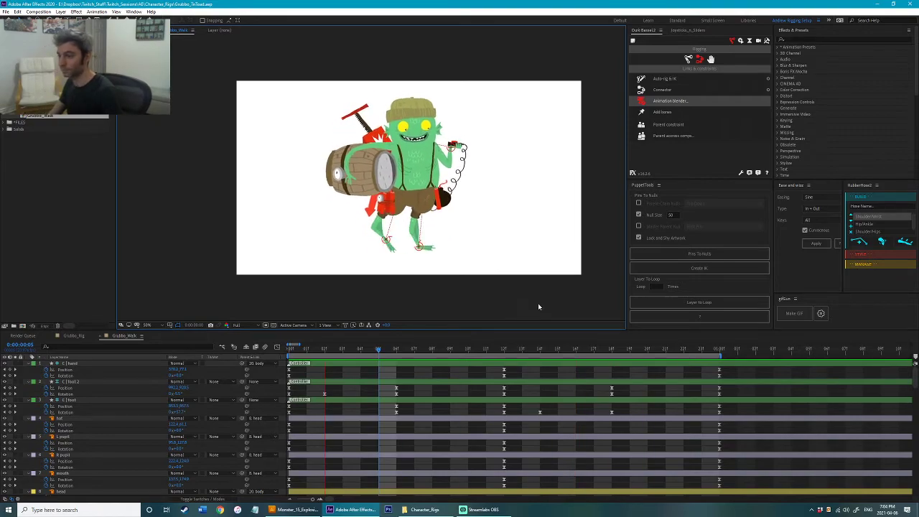
Step: Add a Rotation keyframe to C | foot 2 at frame 15 with the toes tilted downward, and preview the result
left_click_drag(320, 351, 244, 356)
key("Page_Down")
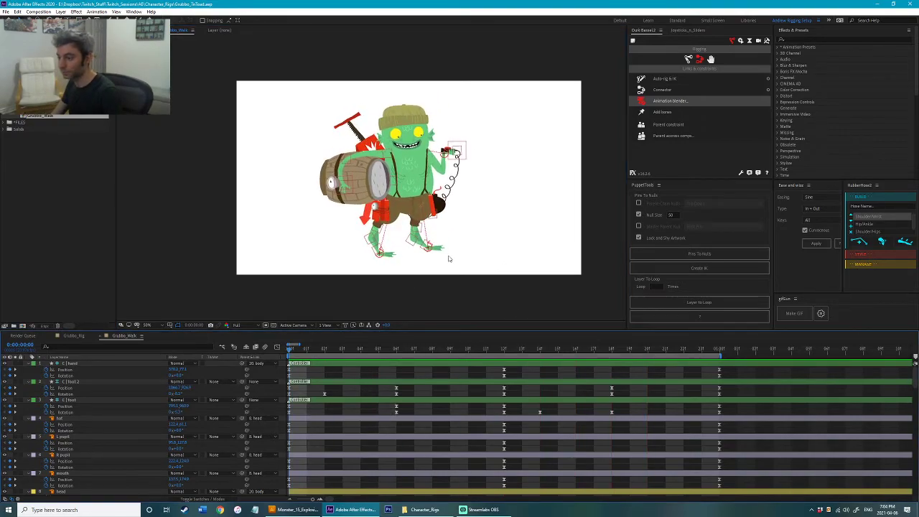
scroll(450, 257, "up", 2)
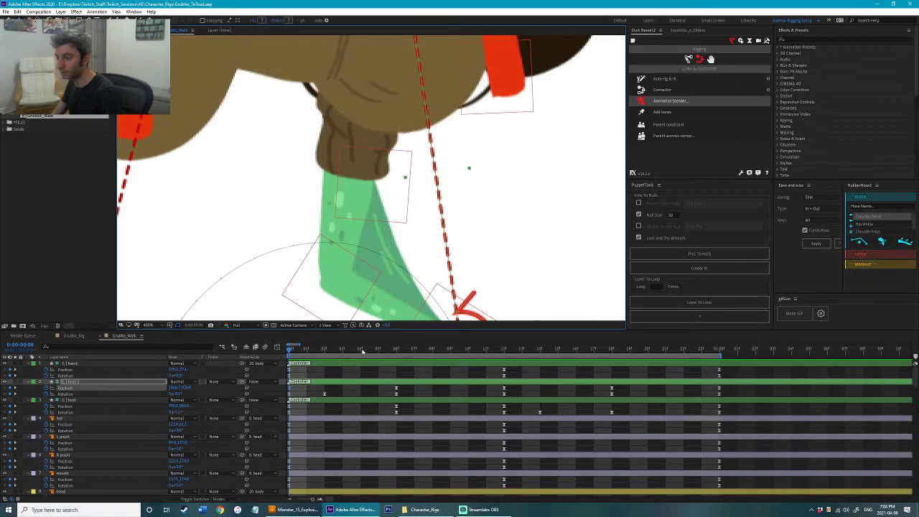
left_click_drag(360, 351, 414, 350)
left_click_drag(428, 279, 444, 140)
left_click_drag(369, 351, 558, 386)
left_click_drag(310, 208, 318, 227)
scroll(320, 227, "down", 2)
left_click_drag(503, 229, 515, 261)
key("space")
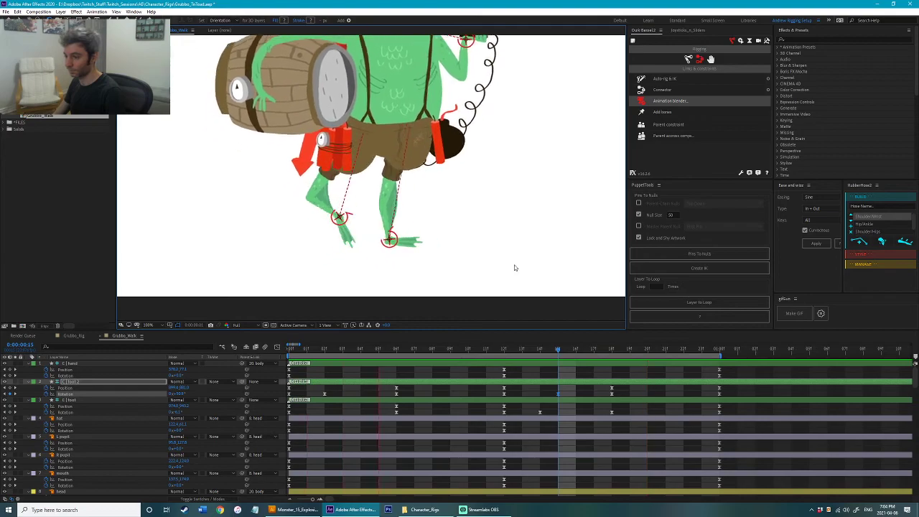
Step: Delete the C | foot 2 Rotation keyframe at frame 18, rotate the toes upward at frame 22, and play the loop
left_click(505, 351)
left_click_drag(446, 361, 611, 376)
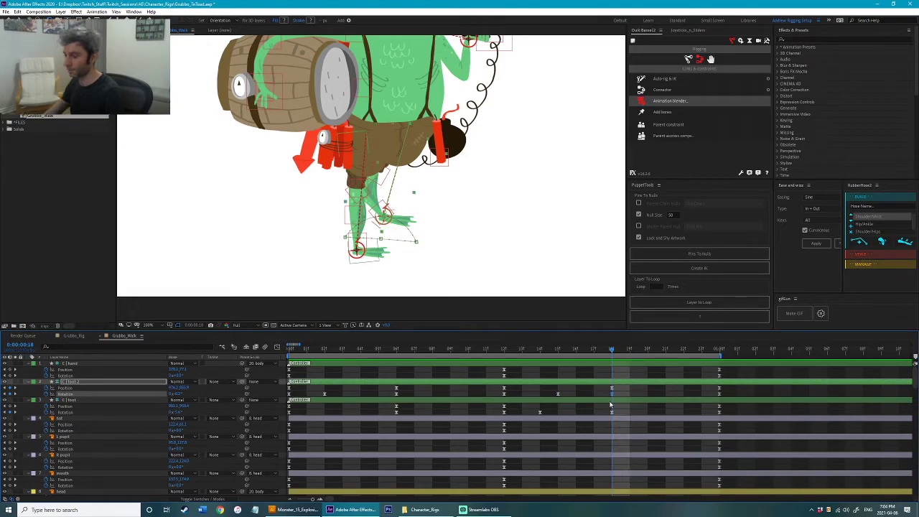
key("Delete")
left_click_drag(632, 352, 679, 357)
left_click_drag(431, 250, 428, 242)
key("space")
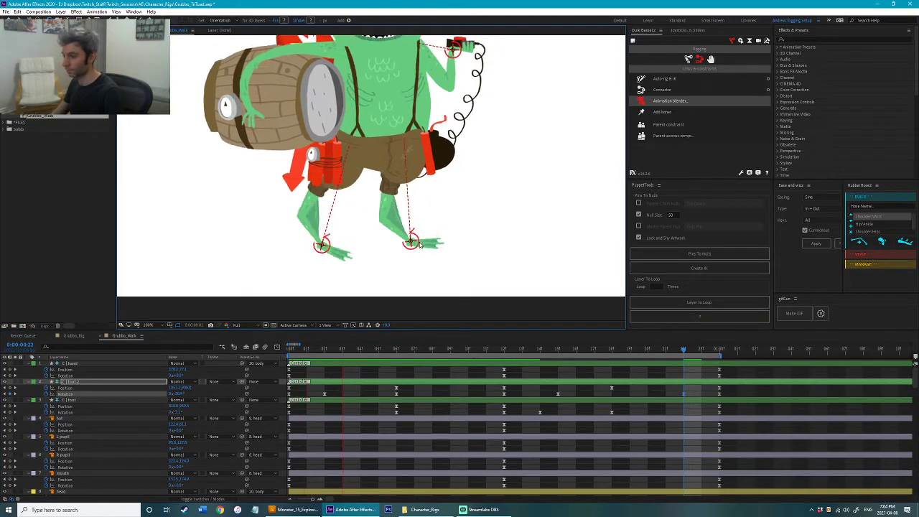
Step: Replay the walk loop and check how the C | foot 2 foot lands between frame 22 and 0:00:01:00
left_click_drag(380, 352, 483, 378)
key("space")
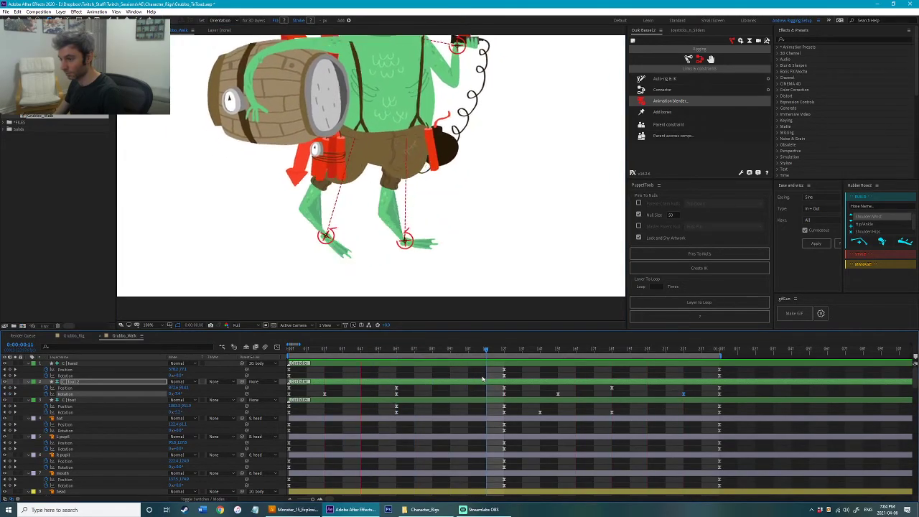
key("space")
left_click_drag(396, 379, 685, 388)
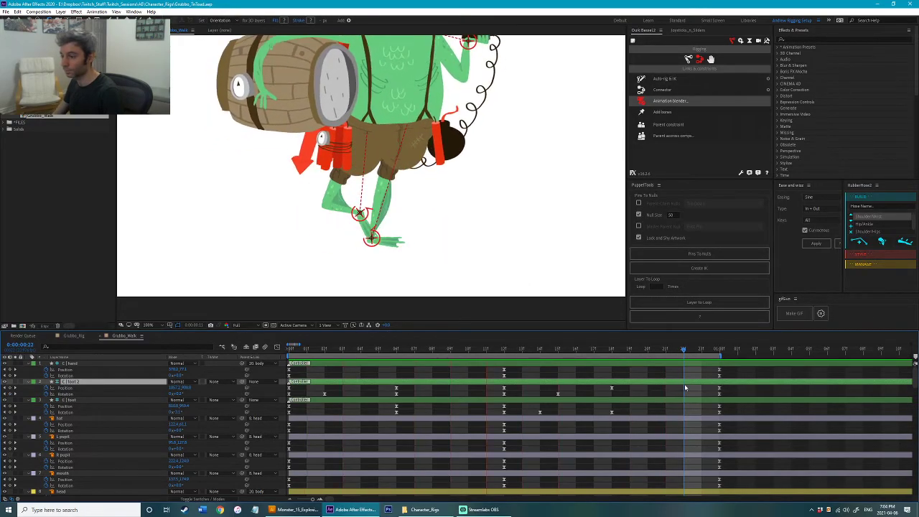
left_click(719, 350)
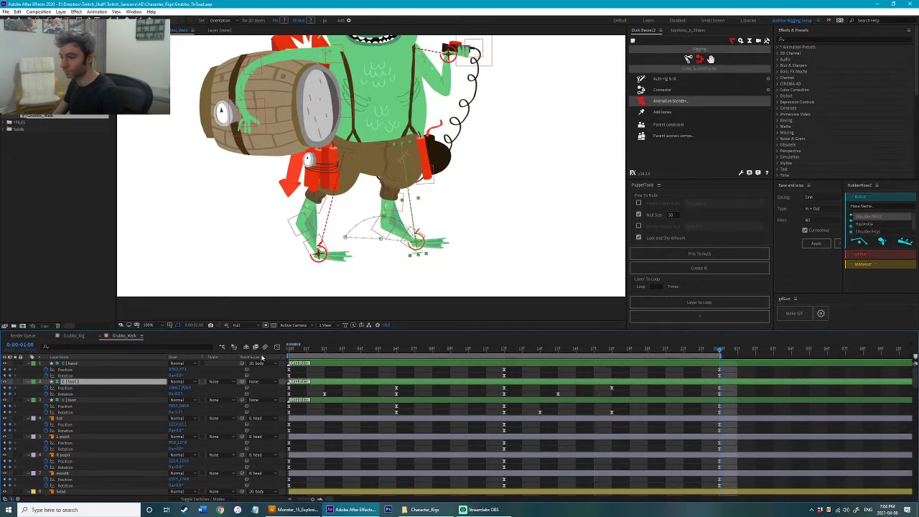
Step: Move the C | foot 2 Rotation keyframe from frame 15 to frame 16 and preview the walk
left_click(289, 351)
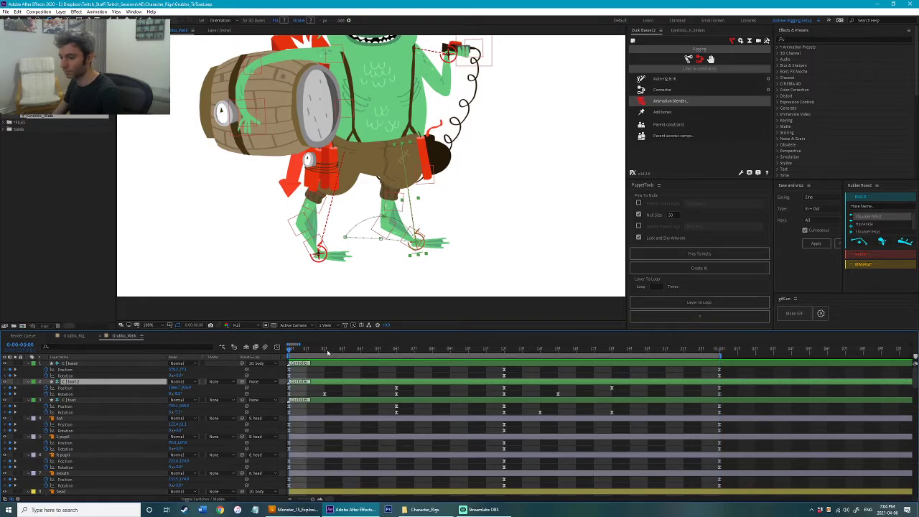
key("space")
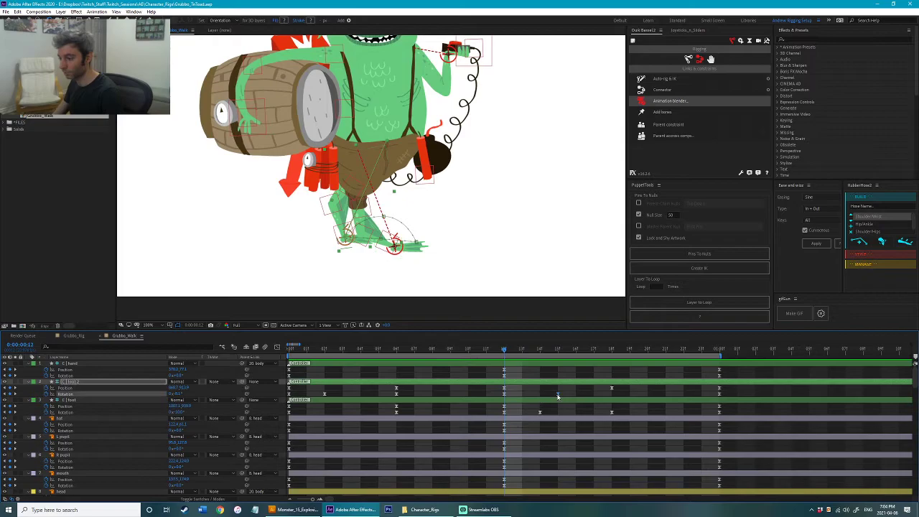
left_click_drag(513, 353, 613, 366)
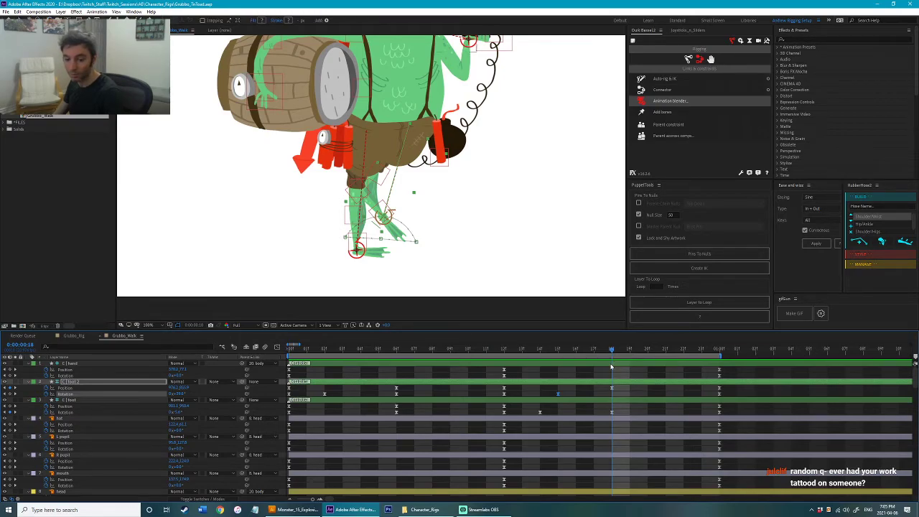
left_click_drag(560, 390, 581, 397)
key("space")
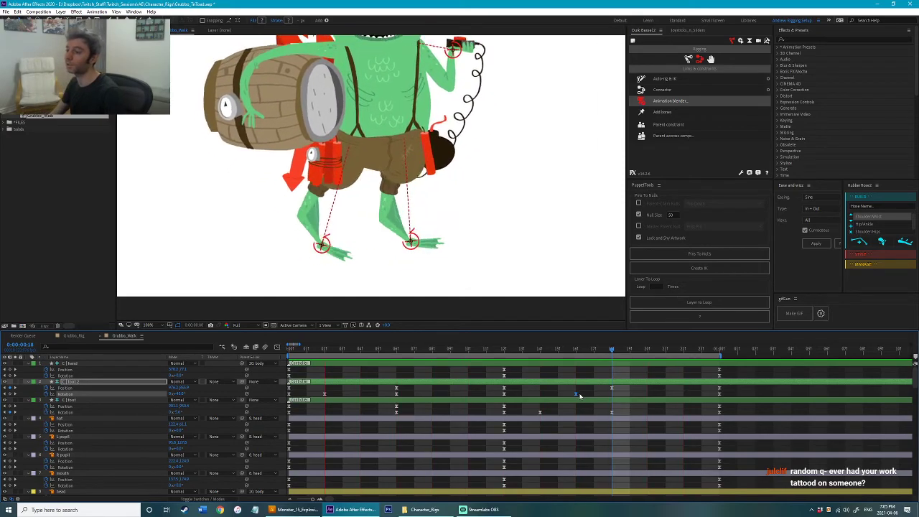
Step: Return to frame 0, deselect everything and save the project
key("space")
left_click_drag(309, 351, 270, 286)
left_click(269, 285)
scroll(273, 267, "down", 1)
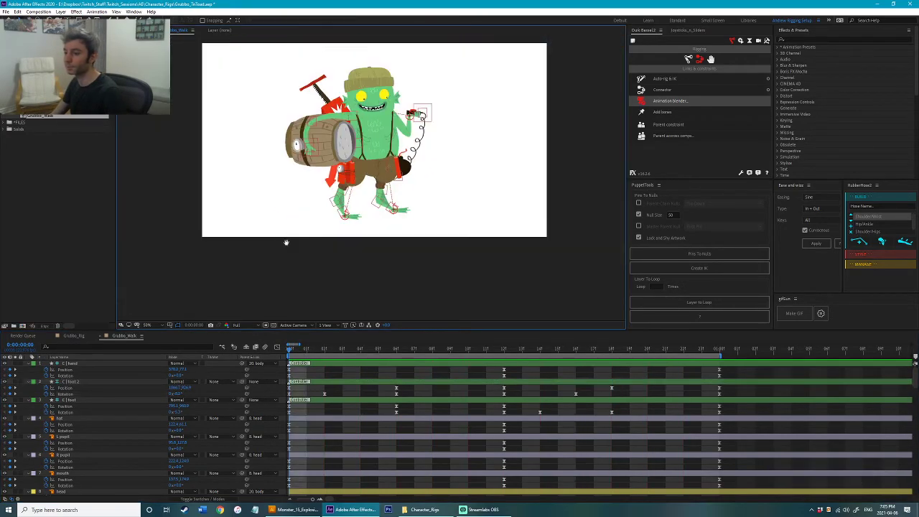
left_click_drag(281, 237, 310, 286)
key("ctrl+s")
Step: Play back the walk with the whole character in view and compare the poses at frames 0 and 12
key("space")
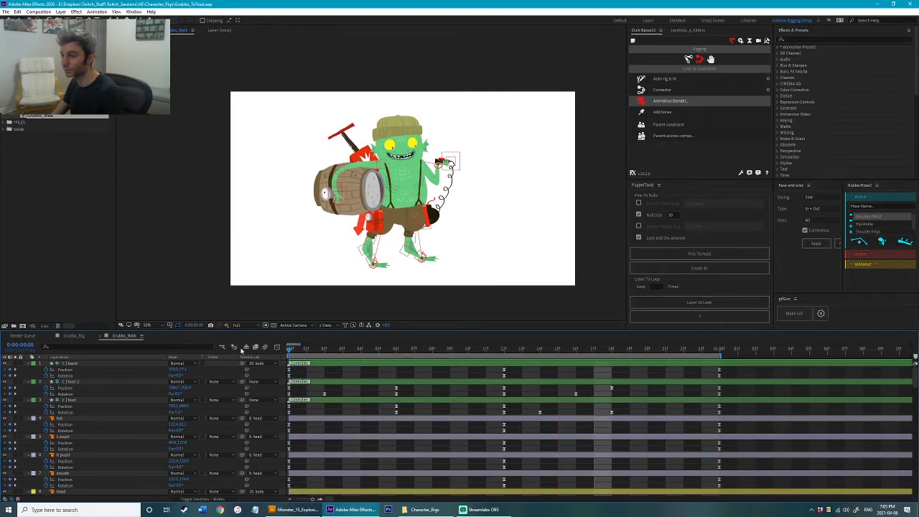
scroll(273, 276, "up", 2)
scroll(259, 269, "down", 2)
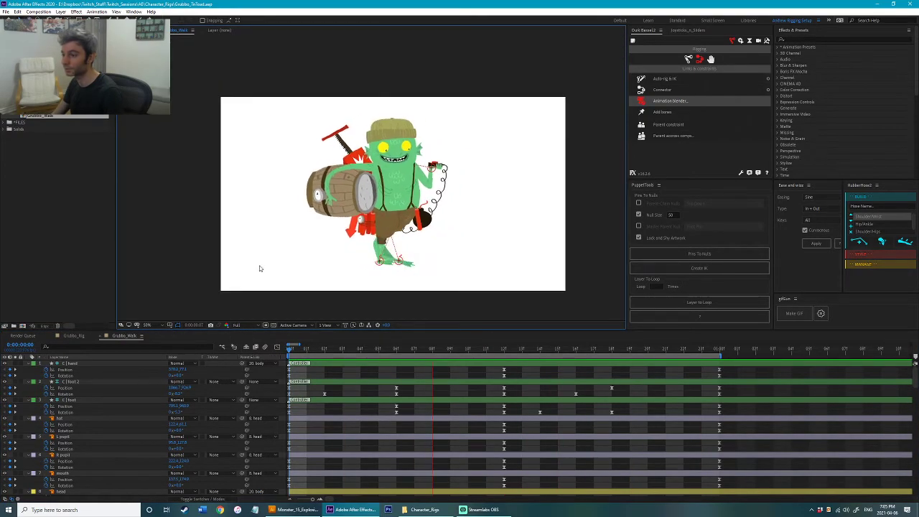
key("space")
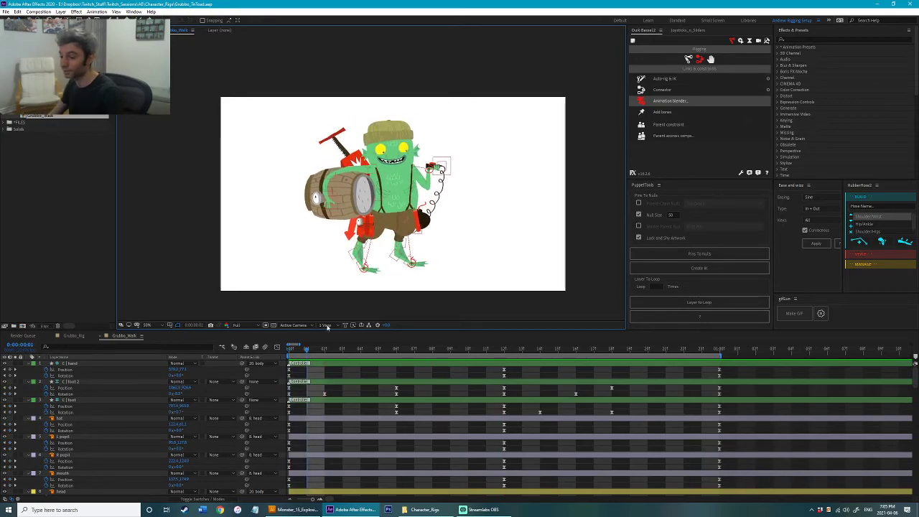
left_click(287, 351)
left_click(502, 350)
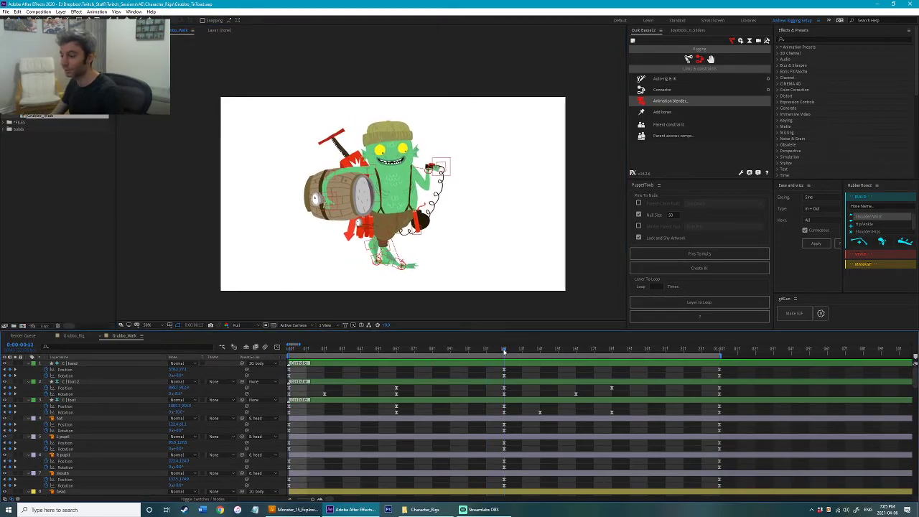
key("slash")
key("space")
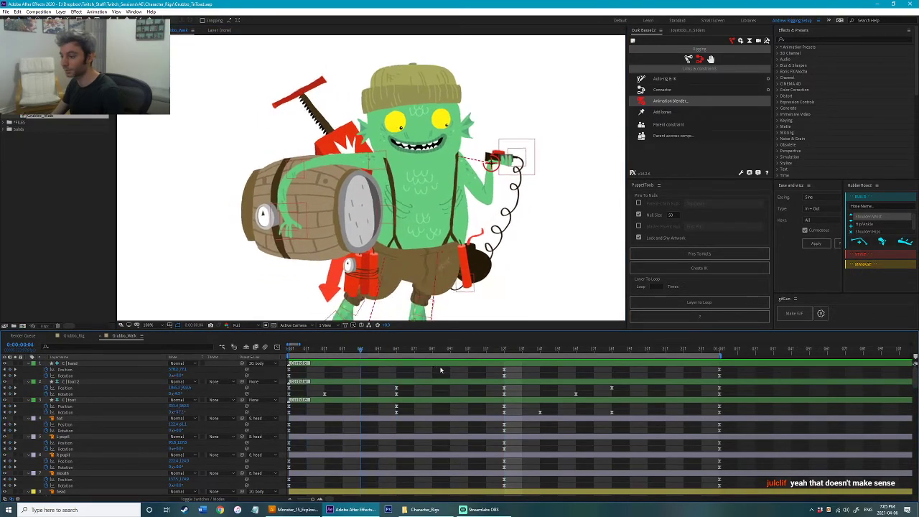
Step: At frame 6, rotate the head layer slightly counterclockwise
left_click_drag(374, 381, 395, 378)
left_click_drag(423, 144, 406, 177)
scroll(416, 179, "up", 1)
key("ctrl+z")
left_click_drag(475, 135, 397, 147)
left_click(380, 165)
key("w")
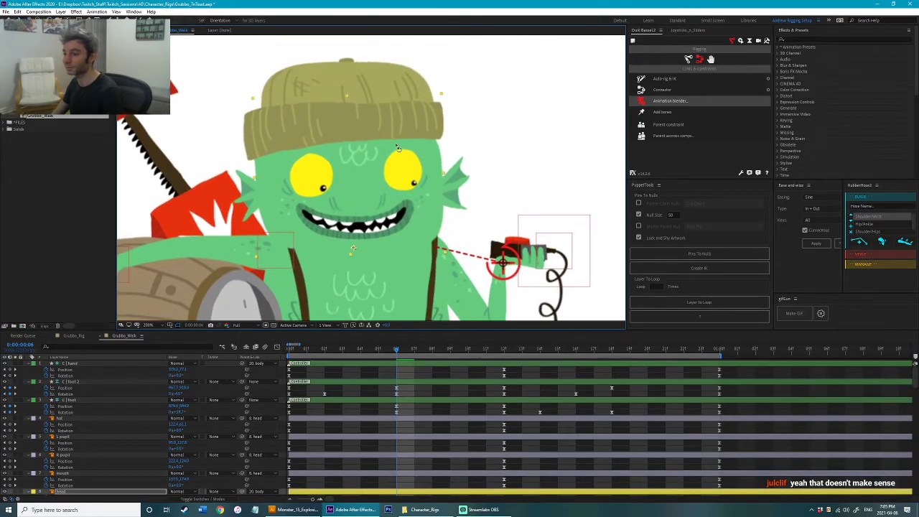
key("space")
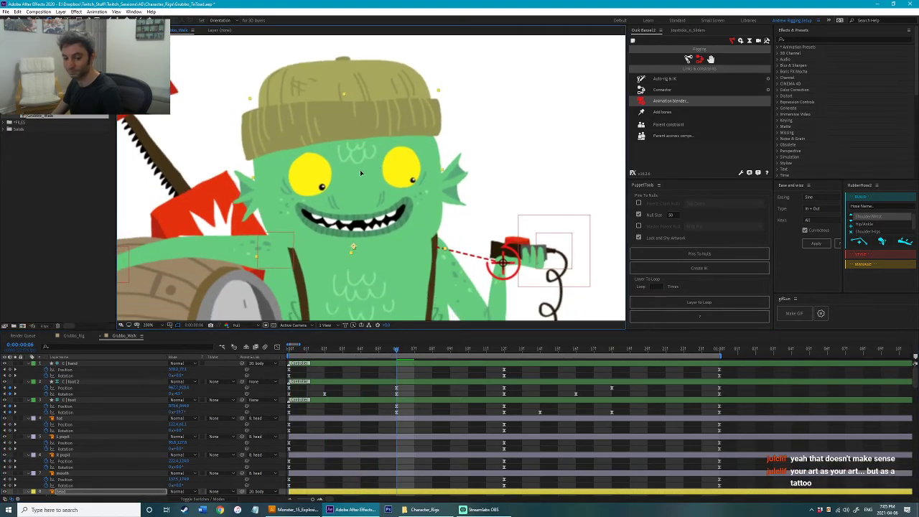
left_click_drag(380, 160, 370, 204)
Step: Raise and slightly tilt the hat on the head at frame 6, and adjust the ear fins
key("v")
left_click(499, 139)
left_click_drag(412, 137, 416, 140)
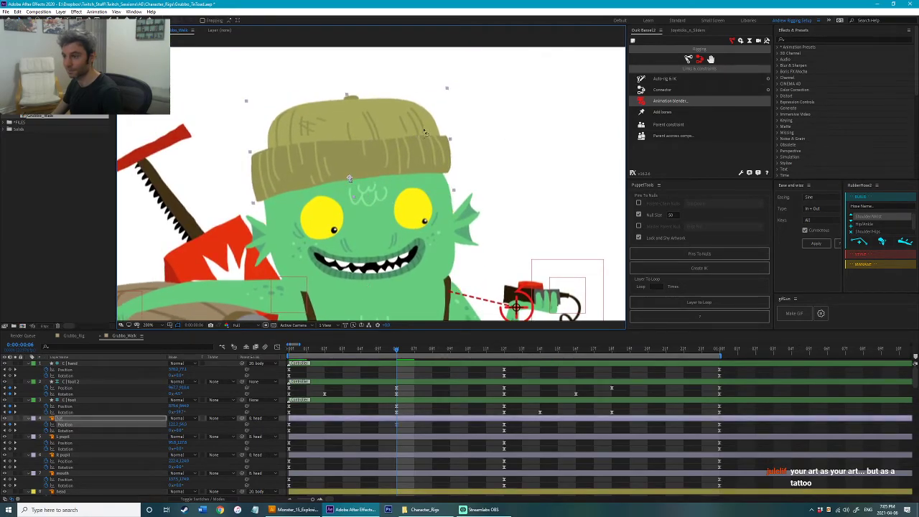
left_click(262, 240)
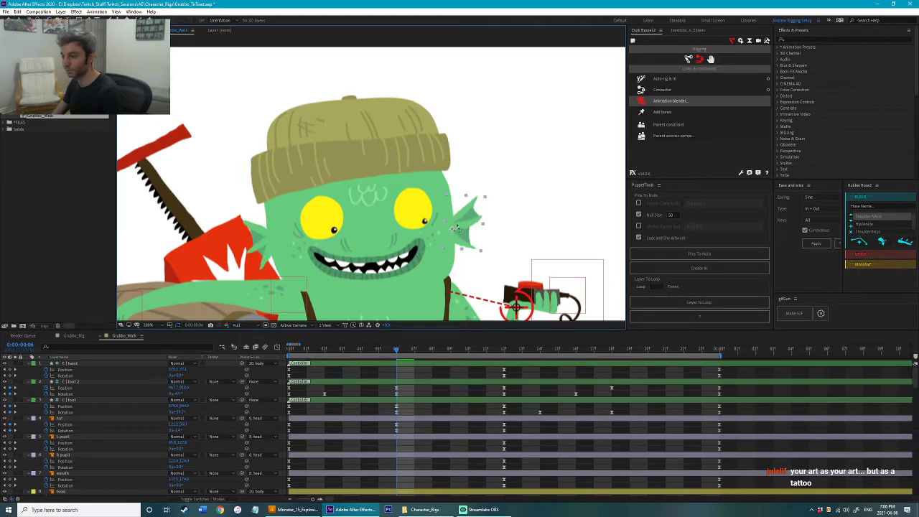
Step: Add eased Scale keyframes to the mouth layer at frames 0, 12 and 0:00:01:00
left_click(394, 273)
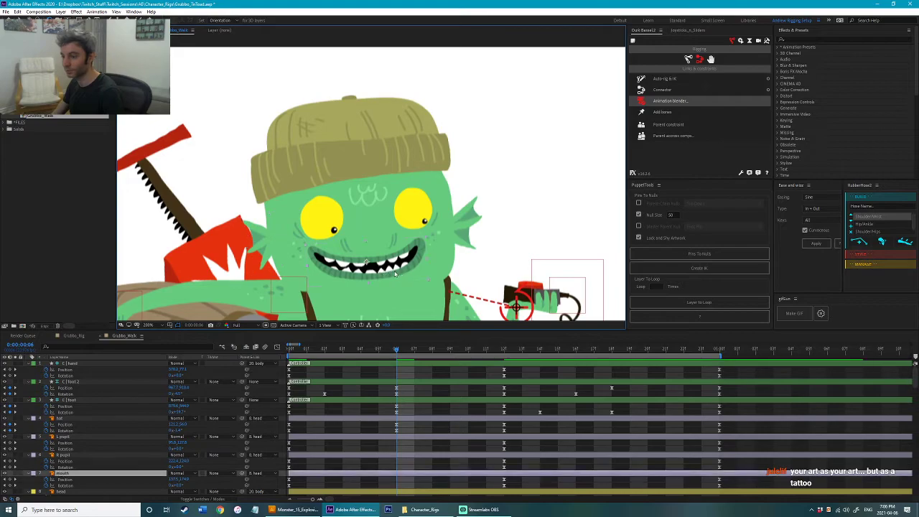
key("shift+s")
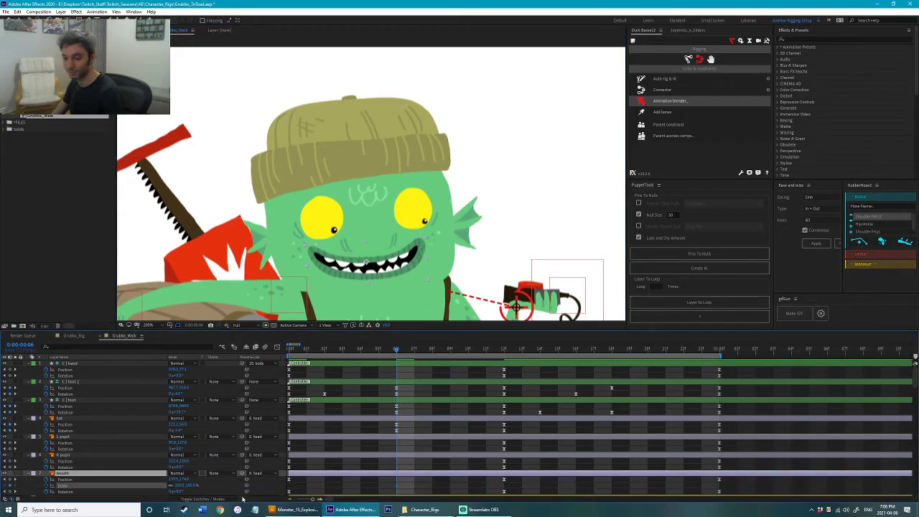
right_click(396, 487)
mouse_move(426, 481)
left_click(497, 434)
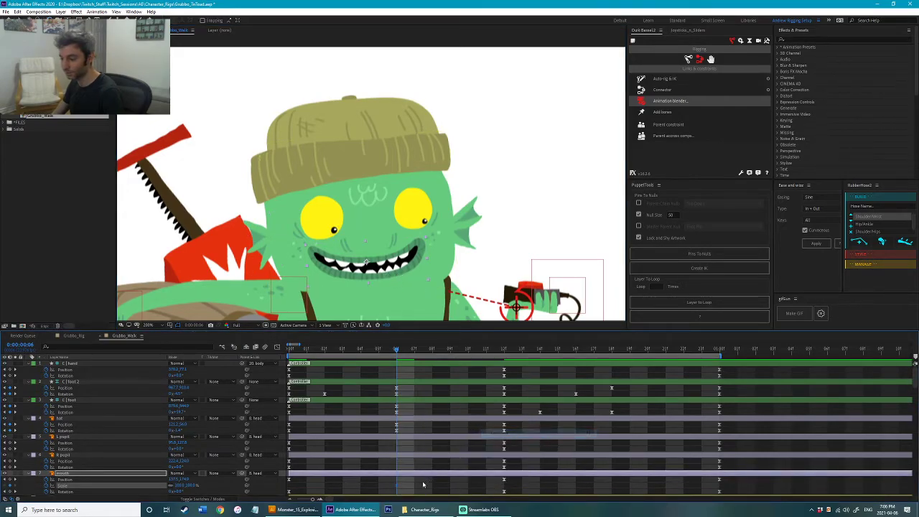
left_click_drag(397, 486, 506, 486)
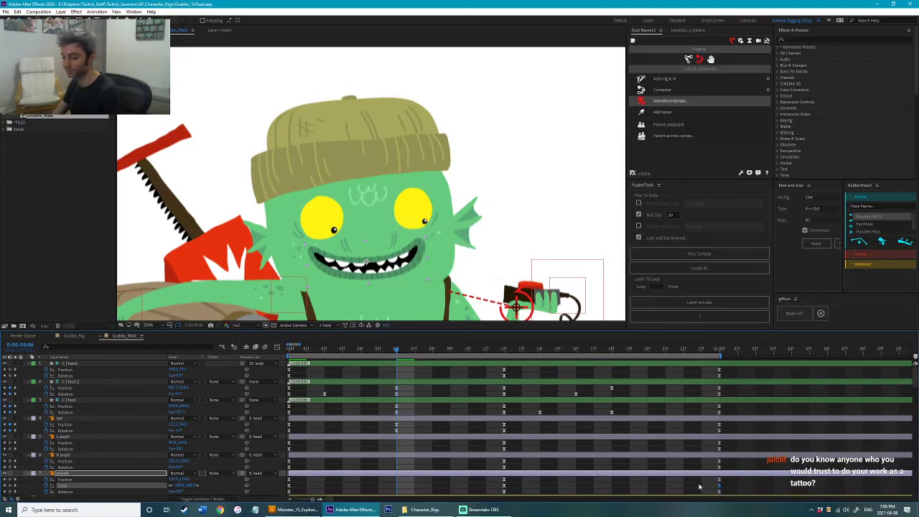
Step: Enlarge the mouth at frame 6 to about 102% wide and 111% high, and nudge it into place
scroll(486, 235, "up", 4)
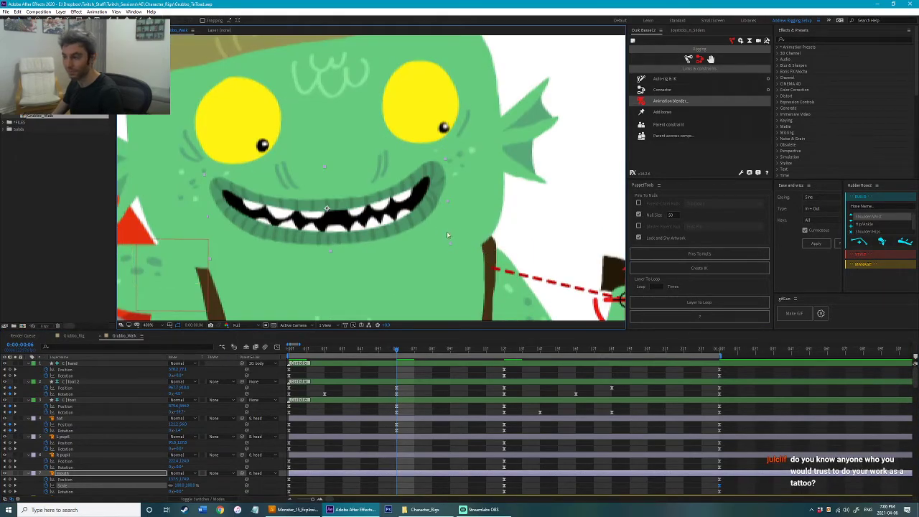
left_click_drag(450, 244, 454, 250)
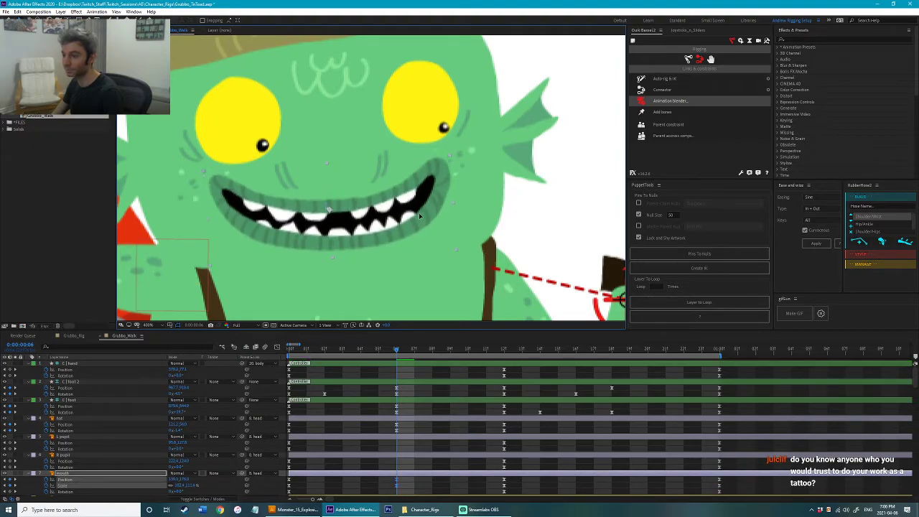
left_click_drag(420, 216, 420, 214)
Step: Nudge both the L pupil and R pupil layers upward at frame 6
left_click_drag(572, 121, 563, 174)
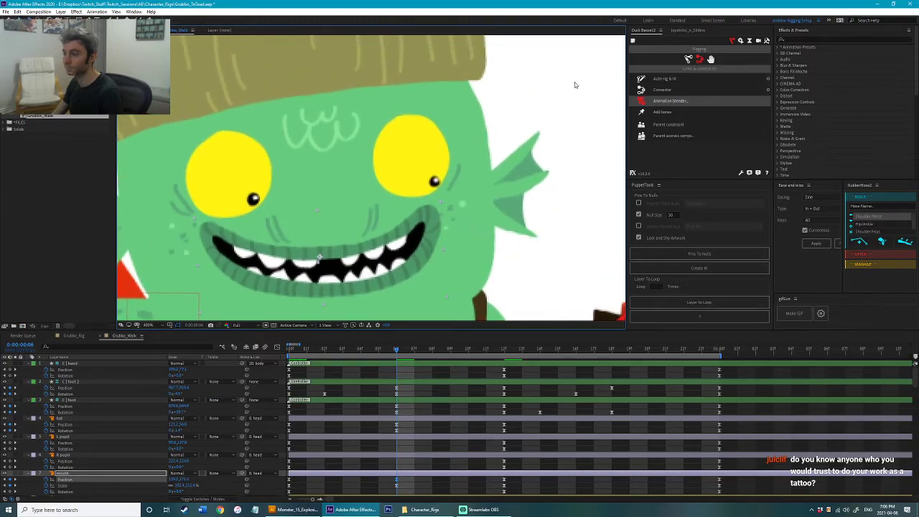
left_click(573, 88)
left_click(434, 181)
left_click(253, 199, "shift")
key("Up")
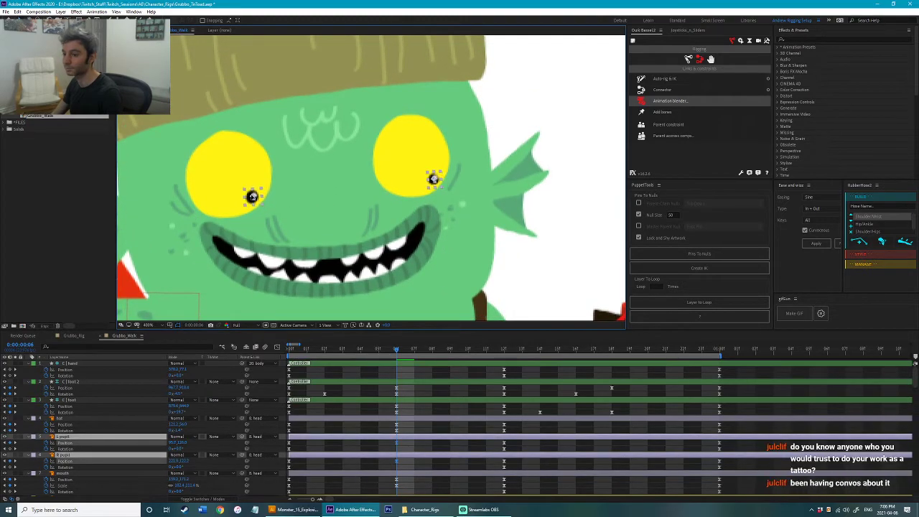
Step: Refine the rotation of the ear fins at frame 6 after checking the motion from the preceding frames
left_click(542, 155)
scroll(512, 228, "down", 2)
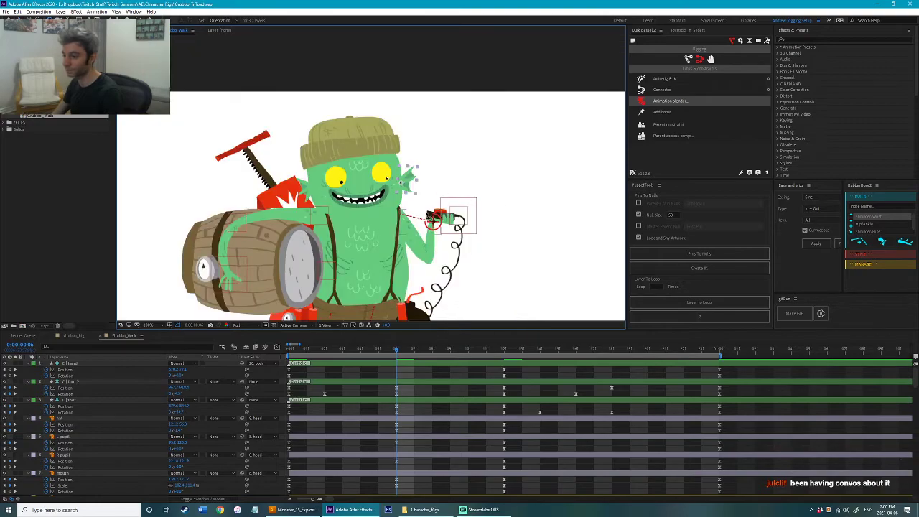
scroll(401, 181, "up", 2)
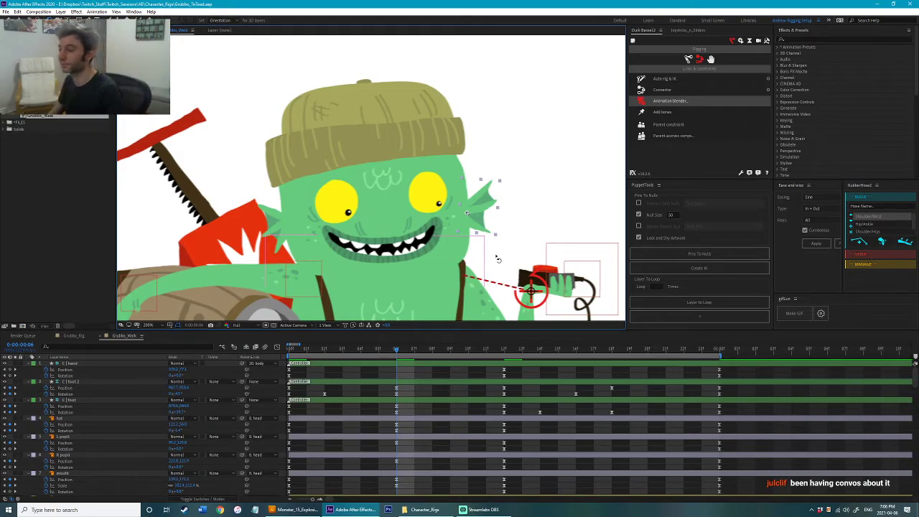
key("space")
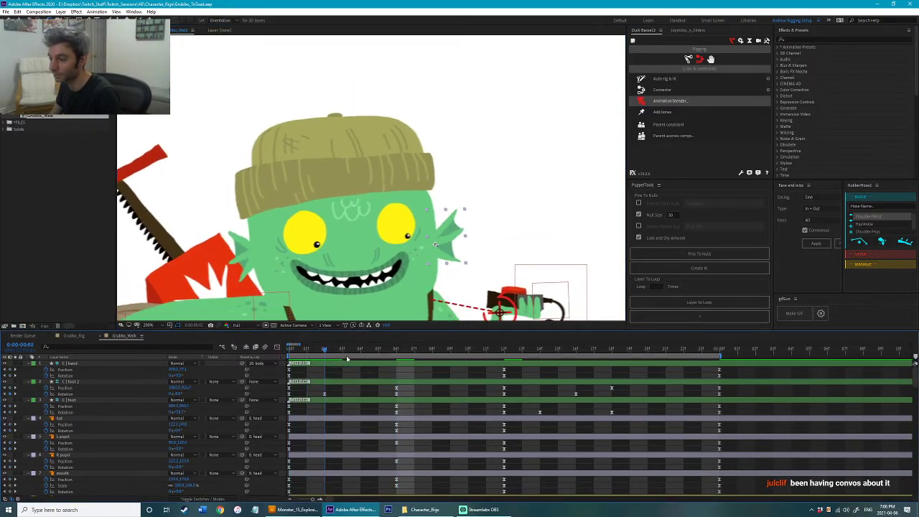
key("space")
left_click_drag(489, 203, 493, 199)
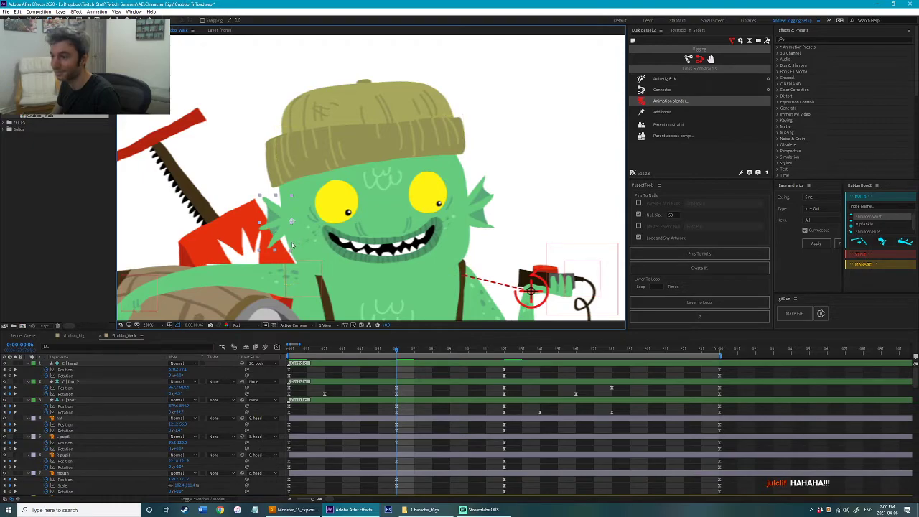
Step: Rotate the head slightly further counterclockwise at frame 6 and readjust the hat's position and tilt
left_click(367, 210)
key("w")
left_click_drag(424, 170, 421, 170)
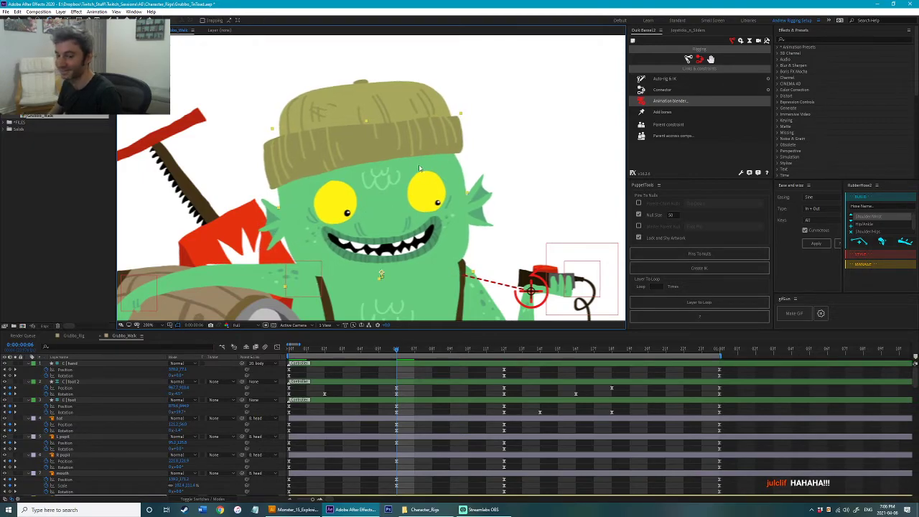
left_click(448, 127)
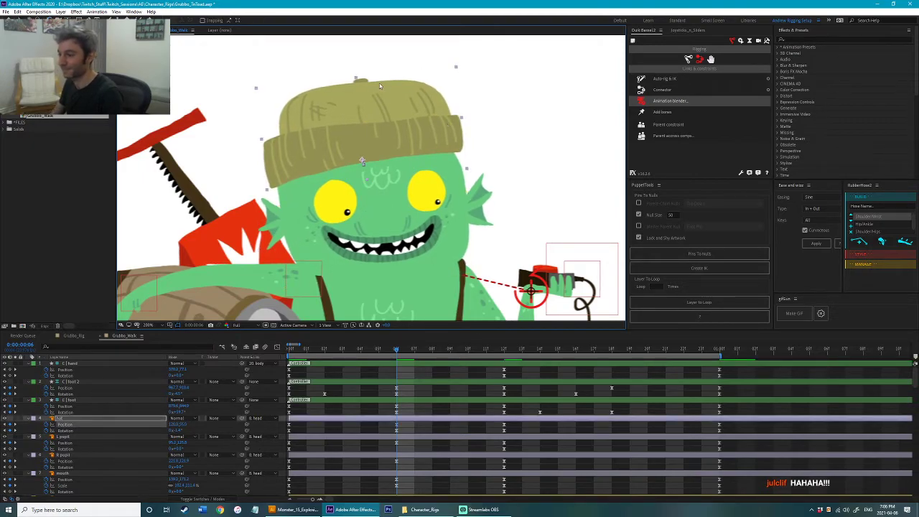
left_click_drag(428, 95, 427, 94)
key("v")
Step: Lower the T-handled plunger into the red box at frame 6 and adjust the box's tilt
left_click_drag(242, 113, 412, 96)
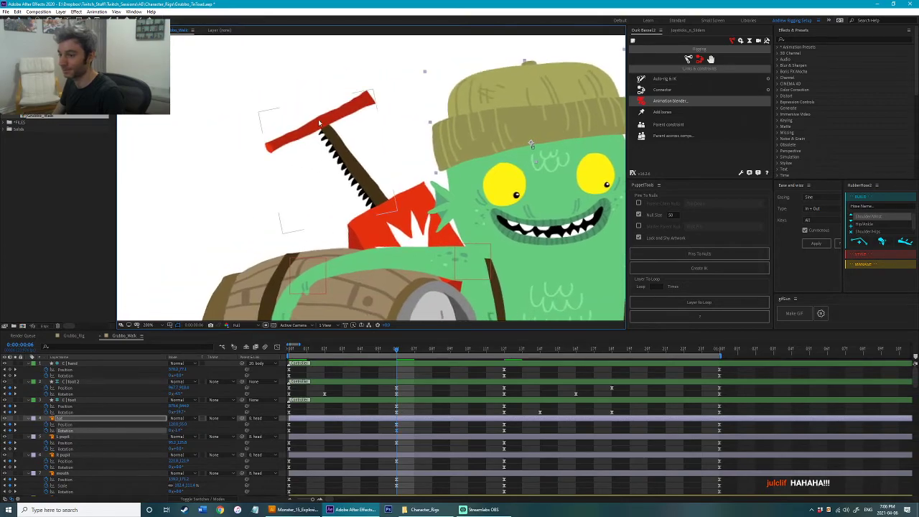
left_click(349, 145)
left_click_drag(349, 140, 349, 141)
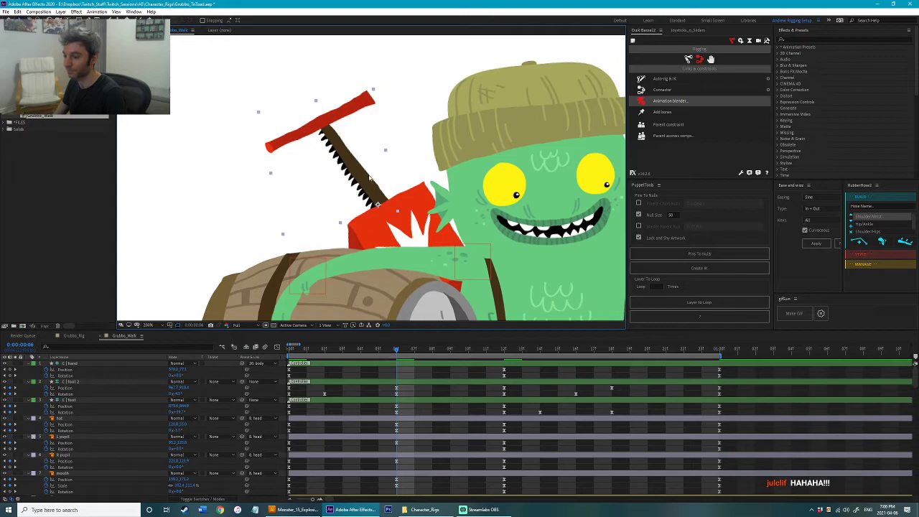
left_click_drag(352, 148, 361, 157)
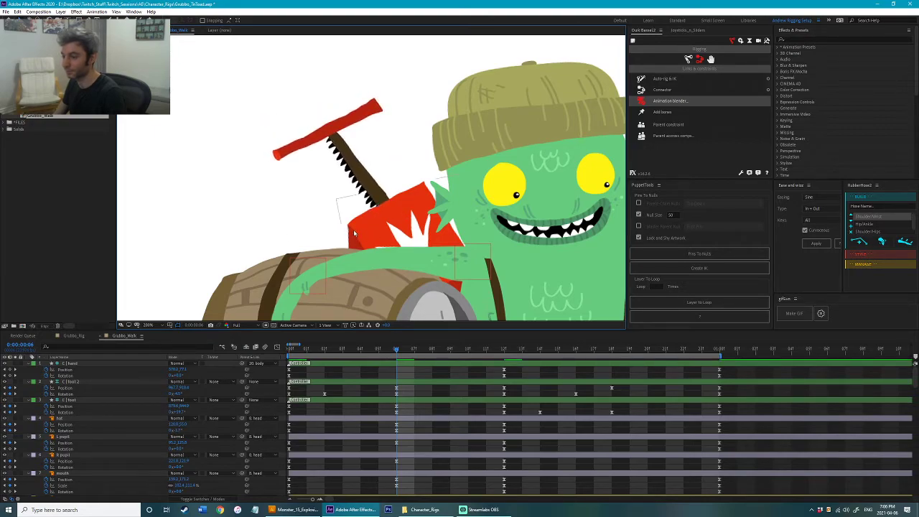
left_click_drag(419, 202, 413, 196)
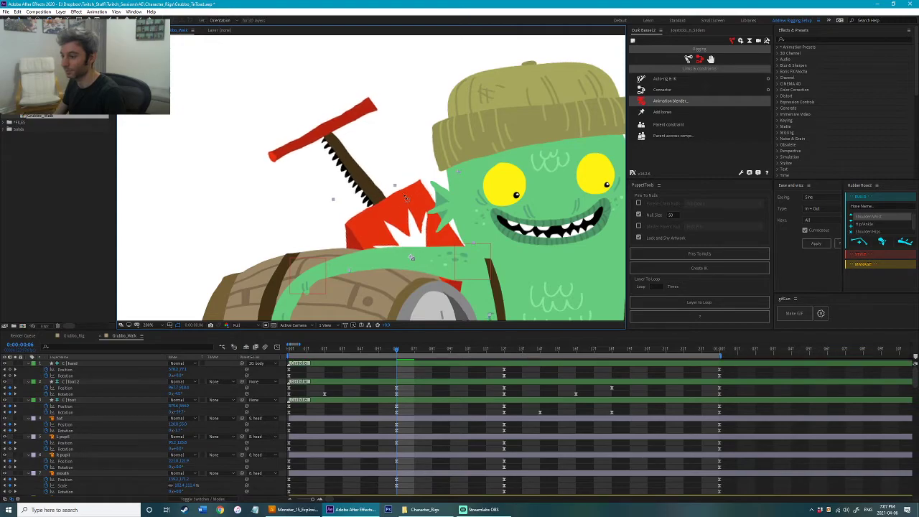
Step: Raise the hand controller of the arm holding the barrel at frame 6, lifting the barrel with it
scroll(232, 182, "down", 2)
scroll(297, 241, "up", 2)
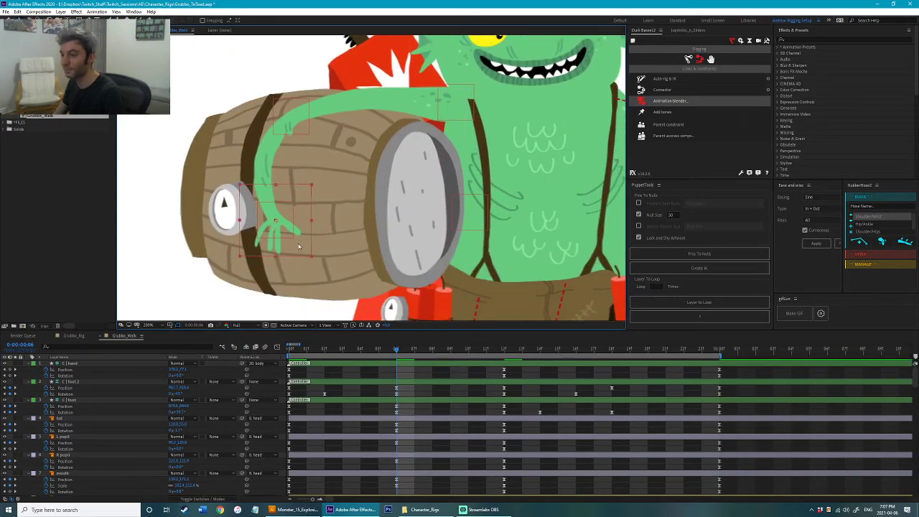
left_click_drag(298, 240, 291, 229)
key("w")
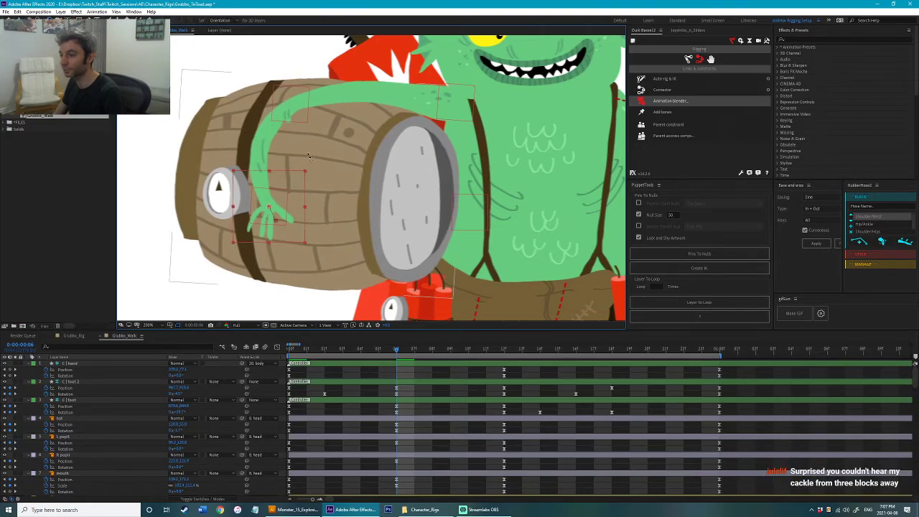
Step: Reparent the barrel layer to the L arm | Puppet Pin 3 CONTROLLER layer at frame 0
left_click_drag(328, 350, 288, 349)
key("v")
left_click(251, 173)
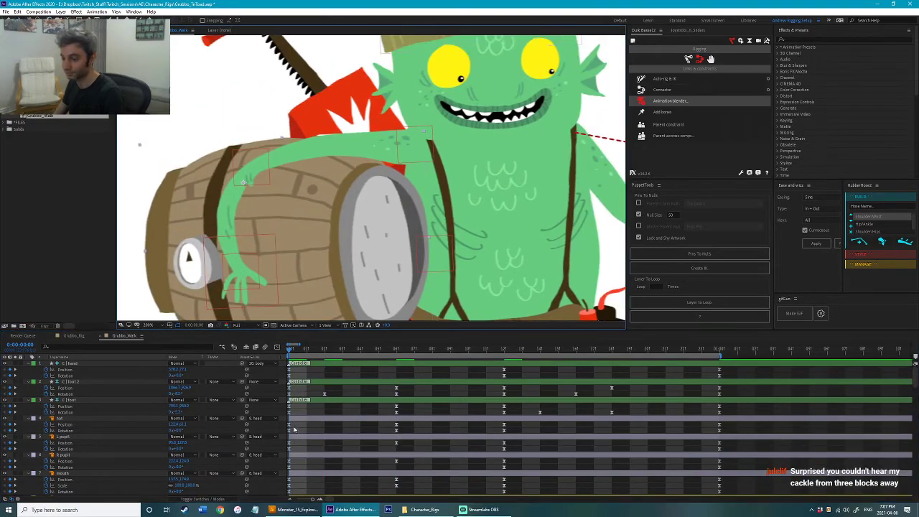
scroll(313, 430, "down", 8)
scroll(312, 429, "down", 3)
left_click(251, 426)
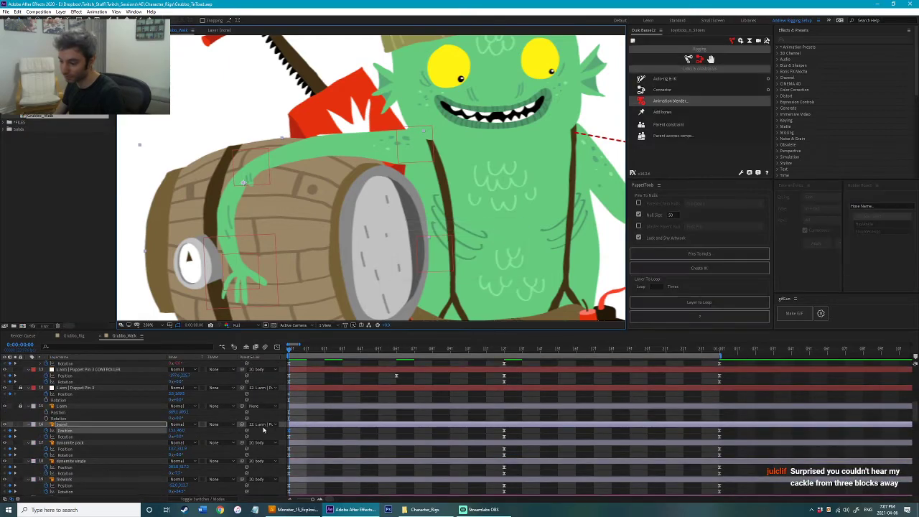
scroll(252, 431, "up", 1)
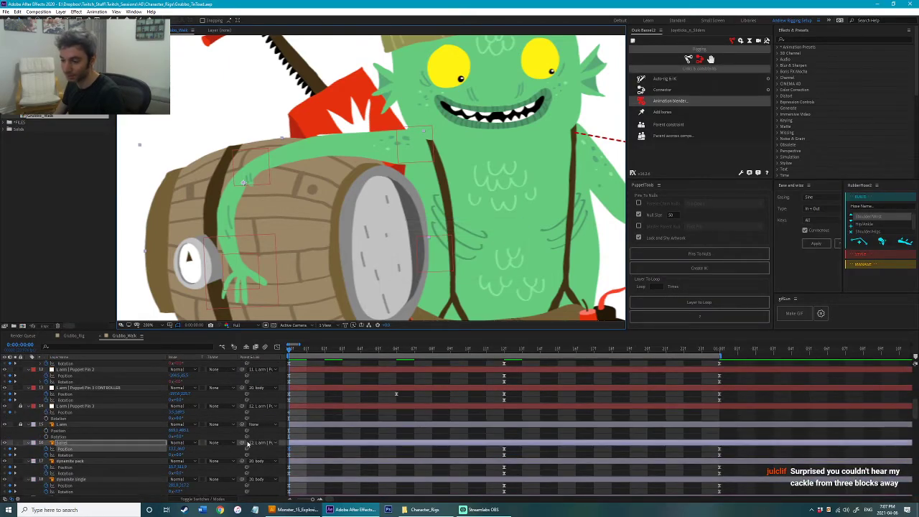
left_click_drag(242, 444, 134, 396)
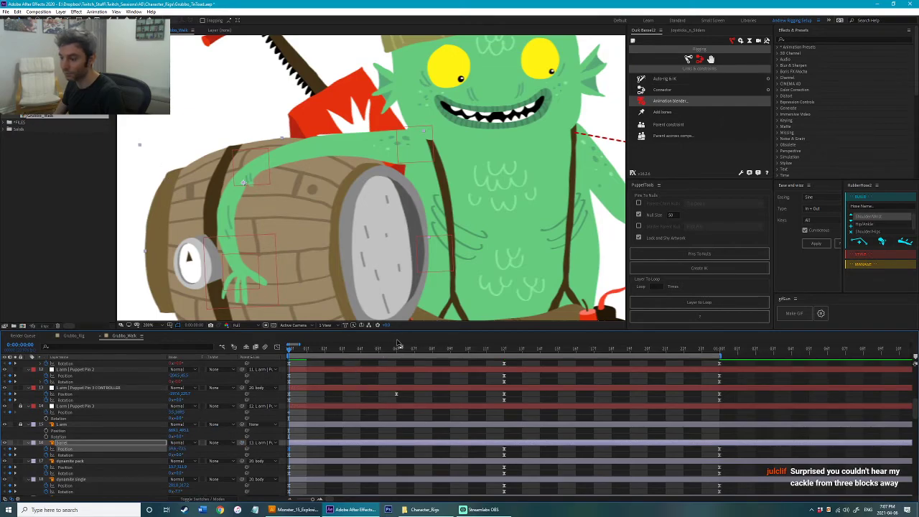
Step: Rotate the barrel arm's hand controller clockwise at frame 6 and raise it slightly, tilting the barrel with it
left_click(397, 348)
left_click(149, 281)
left_click_drag(149, 281, 184, 288)
key("v")
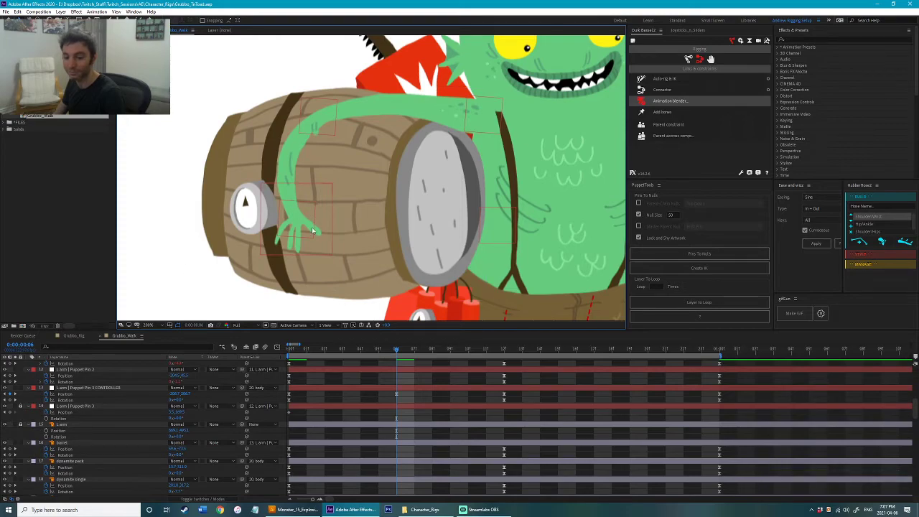
left_click(323, 243)
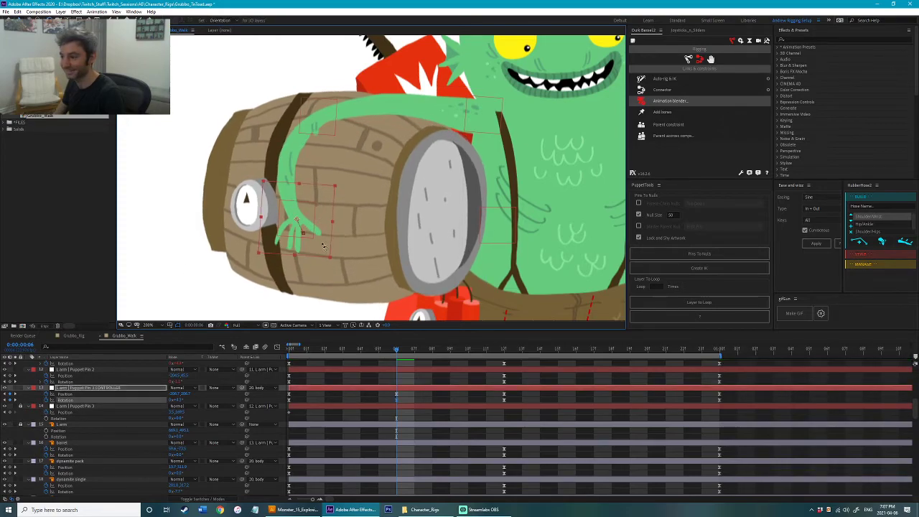
left_click_drag(317, 245, 315, 240)
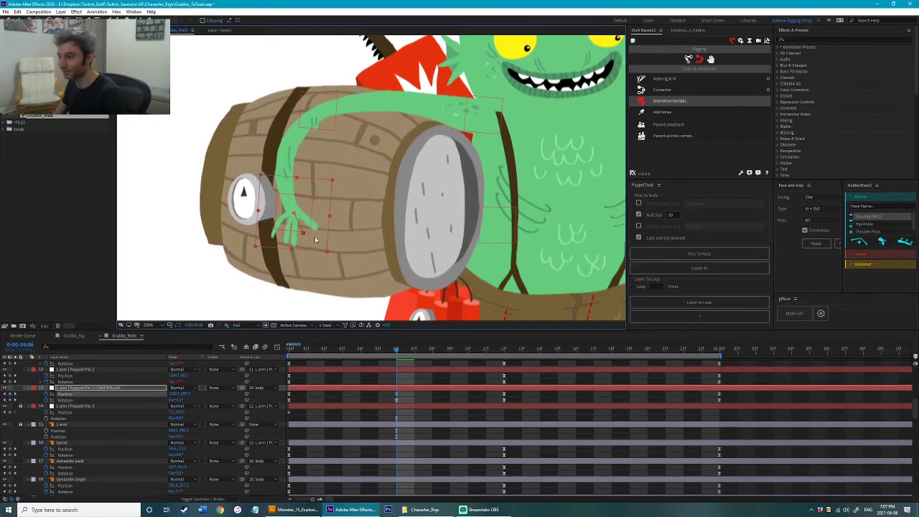
key("w")
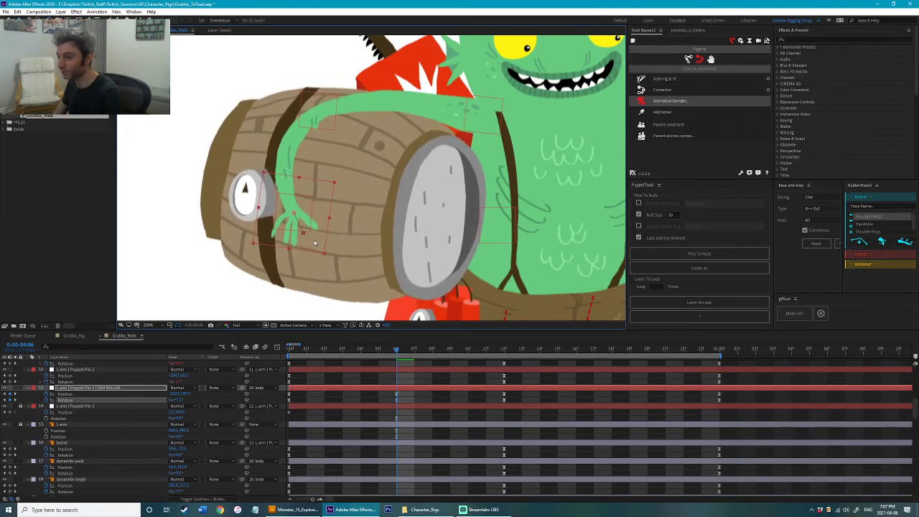
key("v")
left_click_drag(313, 242, 316, 238)
key("w")
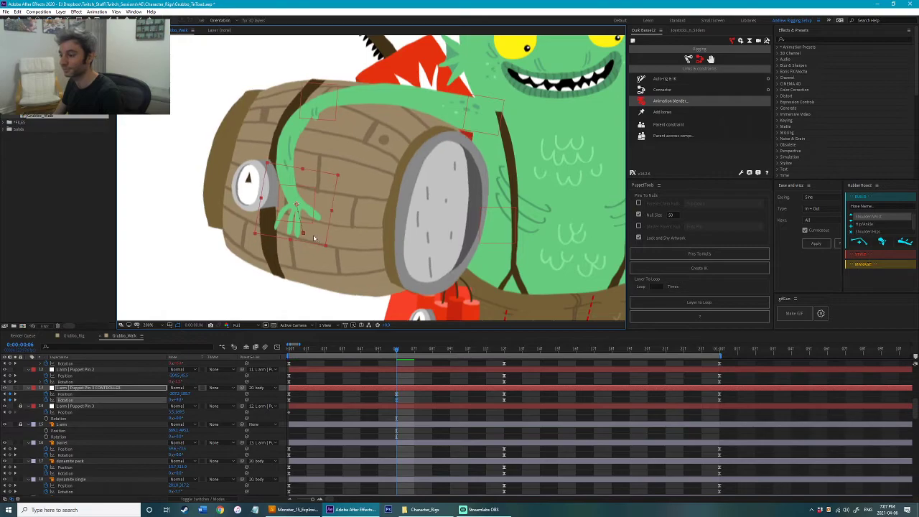
Step: Adjust the tilt of the red firework rocket hanging below the barrel at frame 6
scroll(314, 238, "down", 1)
key("v")
left_click(267, 261)
left_click_drag(394, 301, 324, 243)
scroll(309, 228, "up", 2)
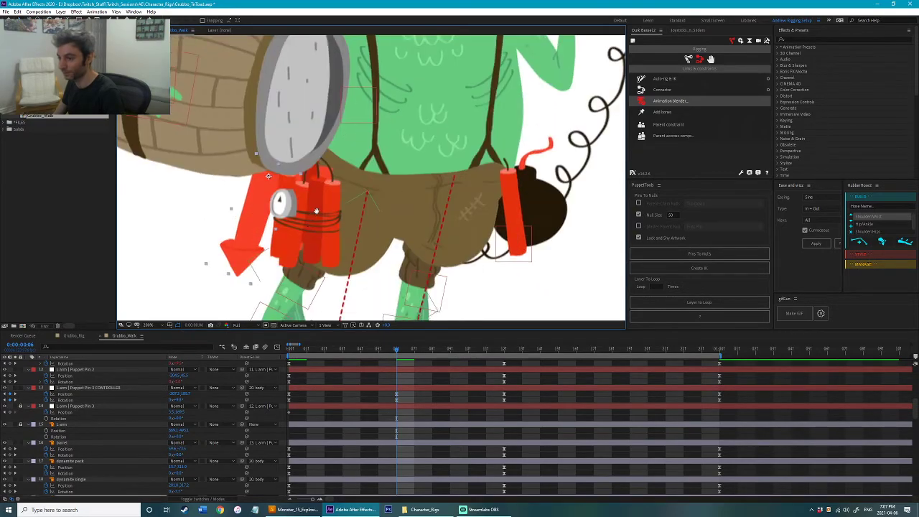
key("v")
left_click_drag(259, 226, 256, 222)
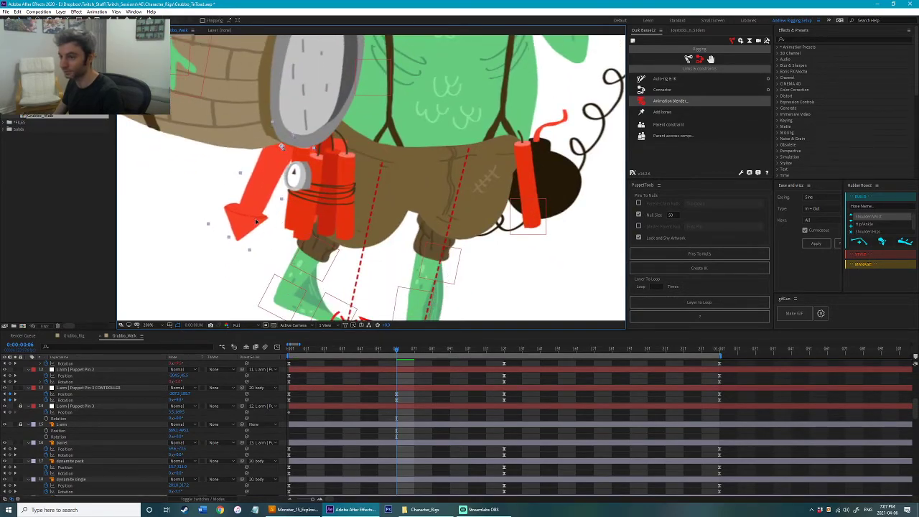
left_click(331, 212)
key("w")
left_click(325, 194)
left_click(344, 214)
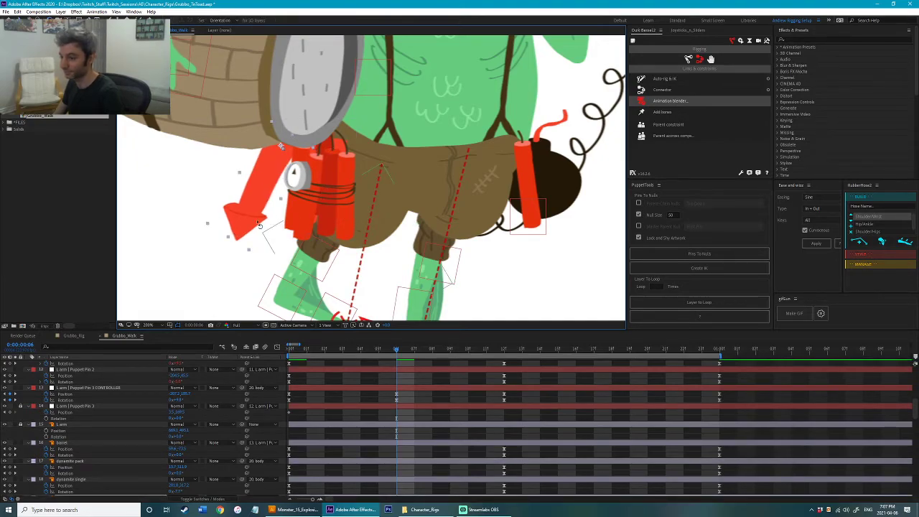
Step: Rotate the dynamite pack and the single dynamite stick clockwise at frame 6, and save the project
left_click(189, 245)
left_click_drag(344, 205, 324, 215)
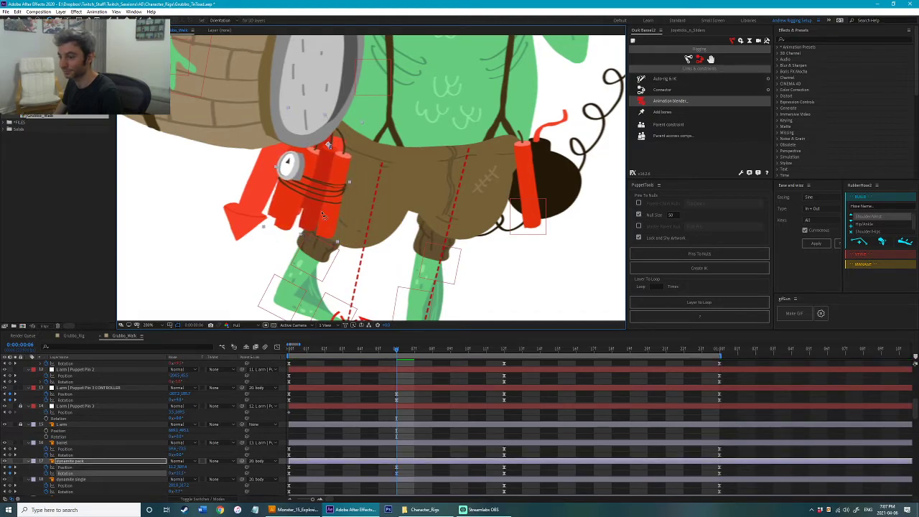
left_click_drag(514, 187, 350, 225)
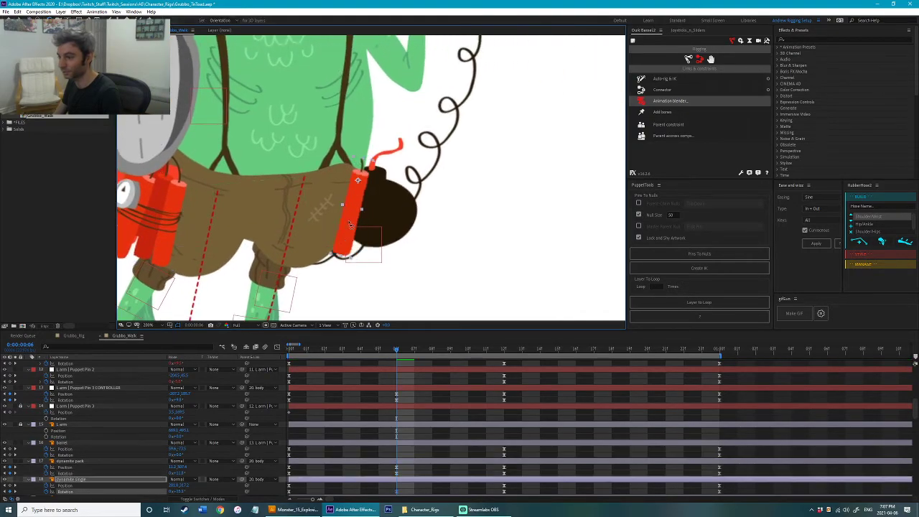
left_click_drag(414, 216, 473, 259)
scroll(415, 223, "down", 1)
key("ctrl+s")
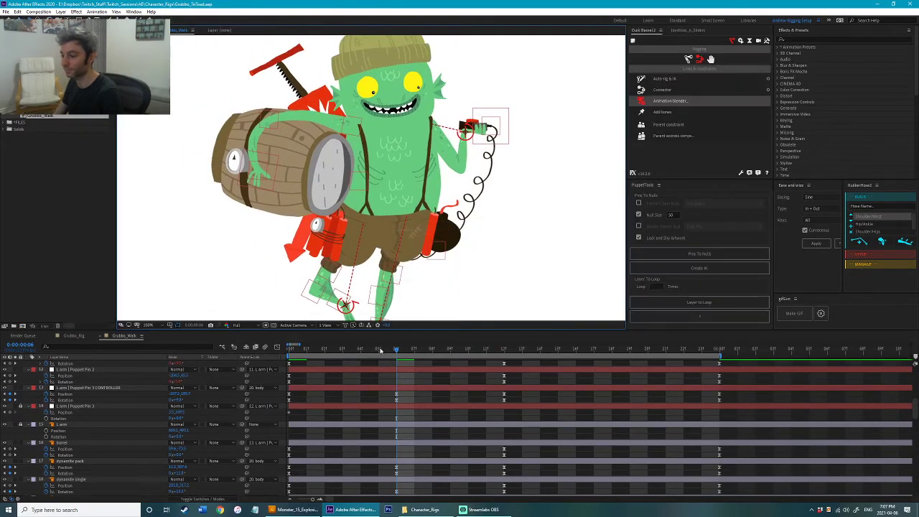
Step: Play back the walk cycle from the first frame to check the secondary motion
left_click_drag(380, 349, 234, 363)
scroll(360, 277, "down", 2)
key("space")
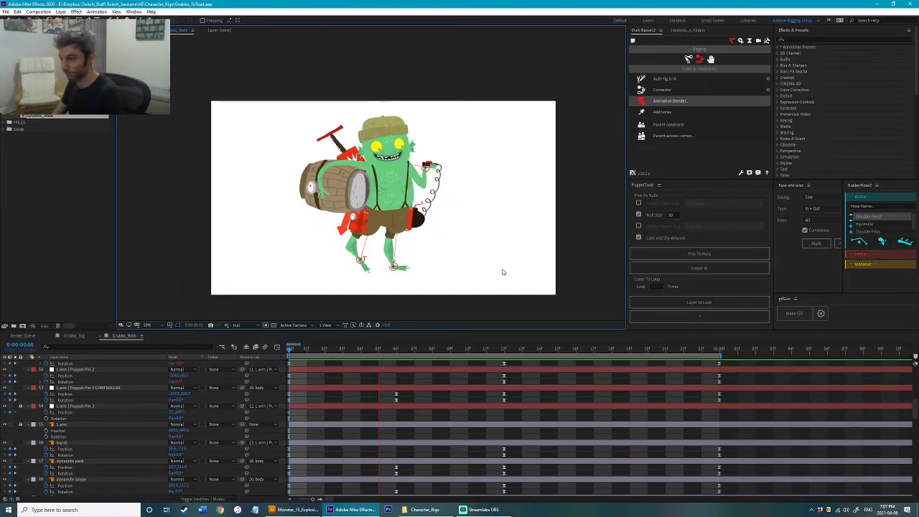
Step: Copy the frame 6 keyframes of the hat, face, props and body layers to frame 18 with Duik and preview the loop
scroll(395, 355, "up", 5)
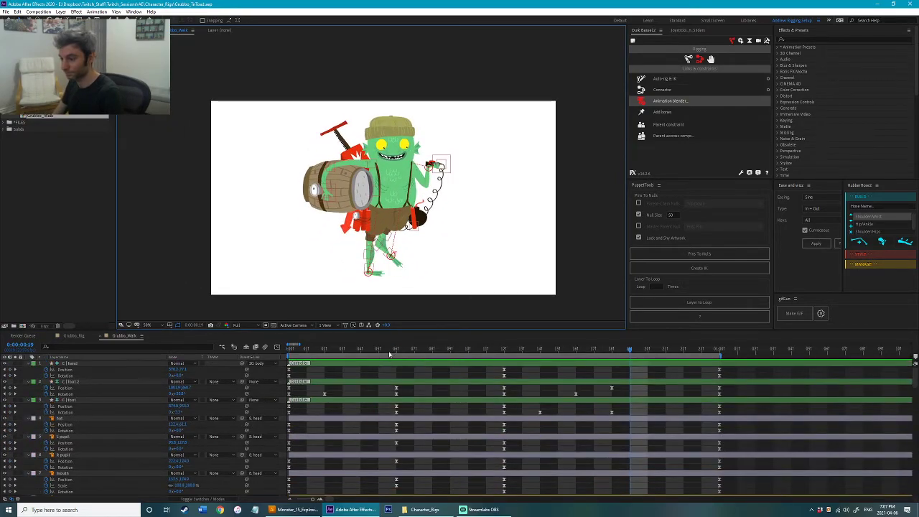
left_click(388, 354)
scroll(395, 423, "down", 3)
scroll(395, 423, "down", 8)
scroll(395, 423, "down", 10)
left_click_drag(412, 487, 411, 495)
scroll(414, 411, "up", 10)
scroll(413, 410, "up", 10)
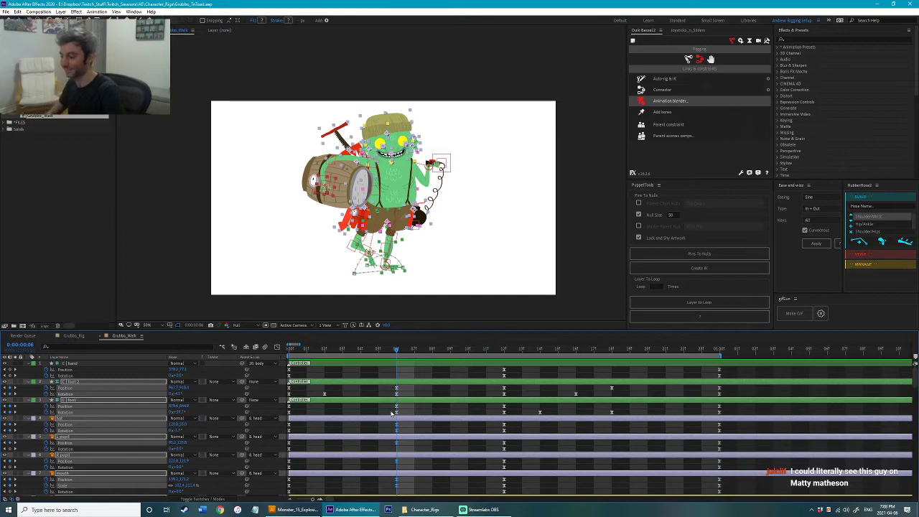
left_click(614, 351)
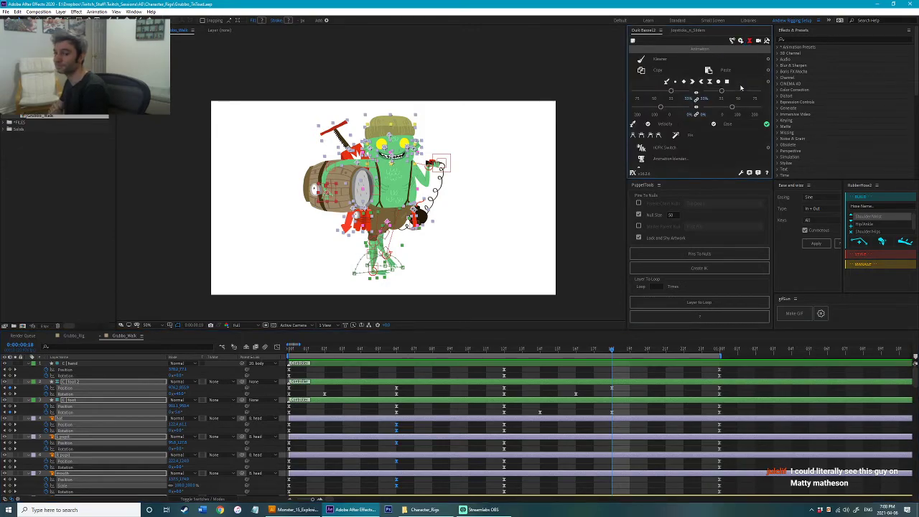
left_click(680, 74)
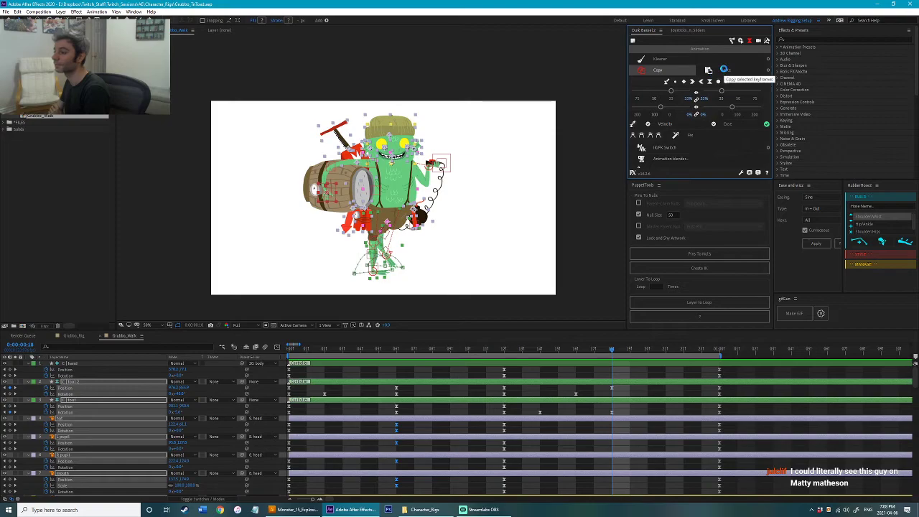
left_click(726, 71)
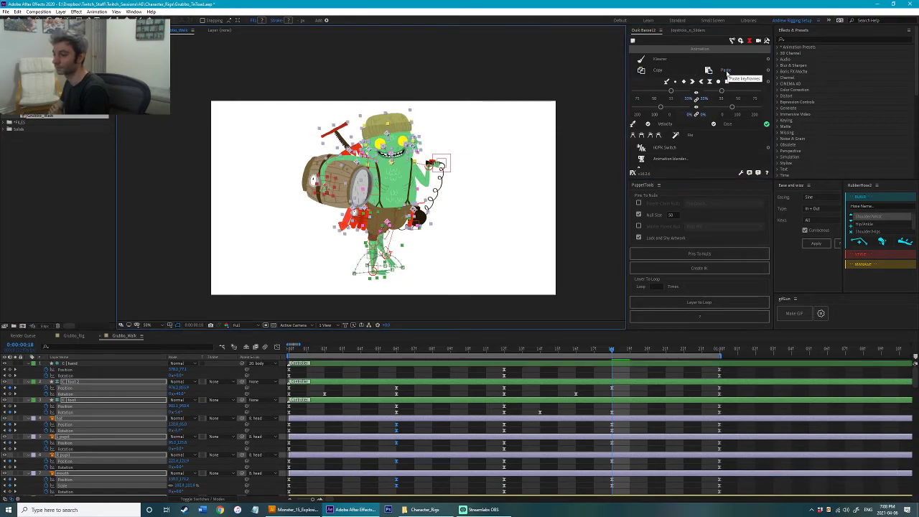
left_click(530, 228)
key("space")
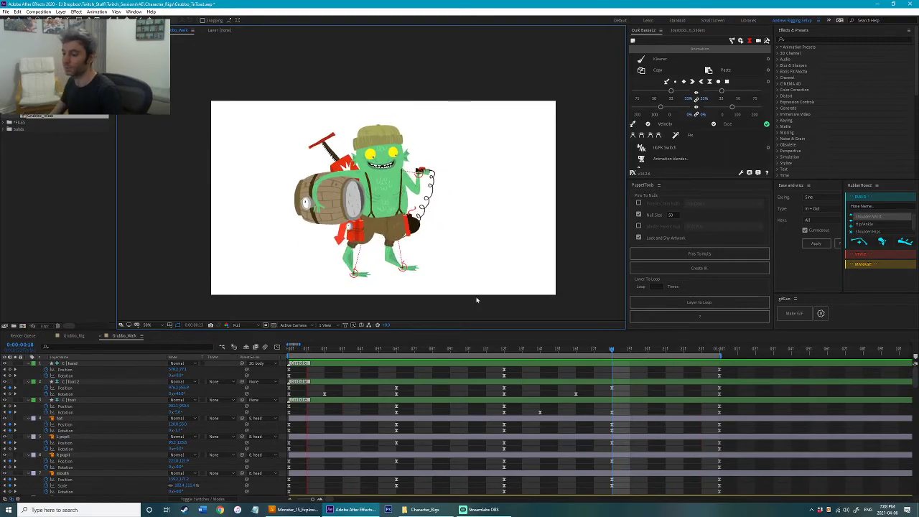
Step: Raise the detonator hand's controller and rotate it counterclockwise at frame 6, copy both keyframes to frame 18, and preview the loop
scroll(449, 211, "up", 4)
left_click_drag(451, 210, 205, 272)
left_click_drag(370, 208, 376, 191)
key("w")
left_click(396, 373)
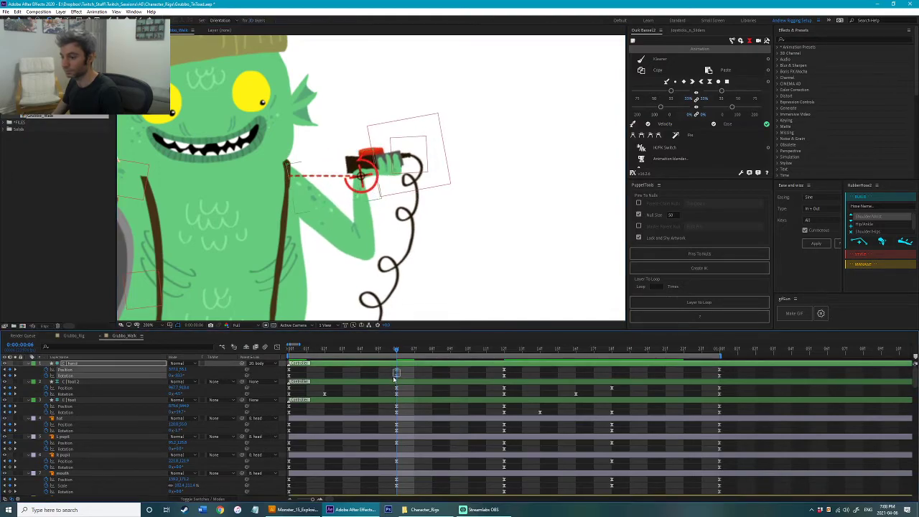
left_click(610, 350)
scroll(510, 243, "down", 4)
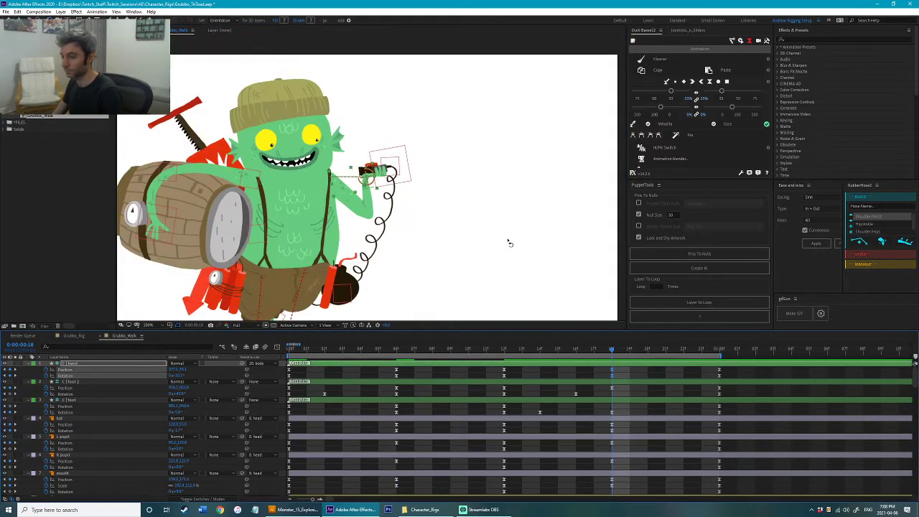
key("space")
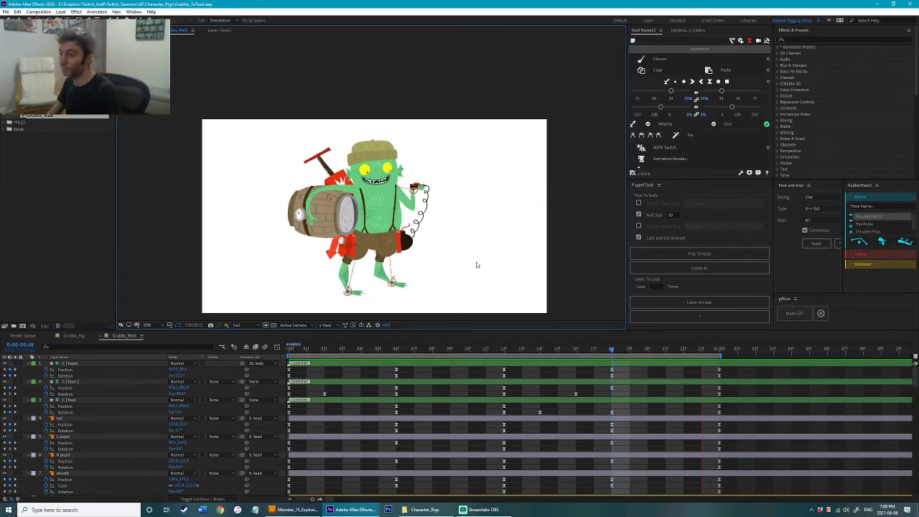
Step: Adjust the hat's position and tilt at frame 6, copy its keyframes to frame 18, and play back the walk
left_click(379, 146)
scroll(378, 146, "up", 2)
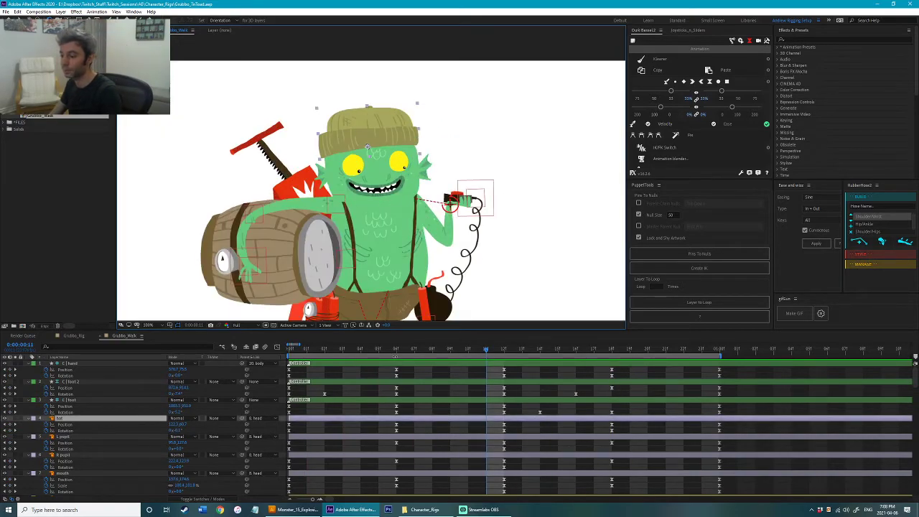
left_click(396, 350)
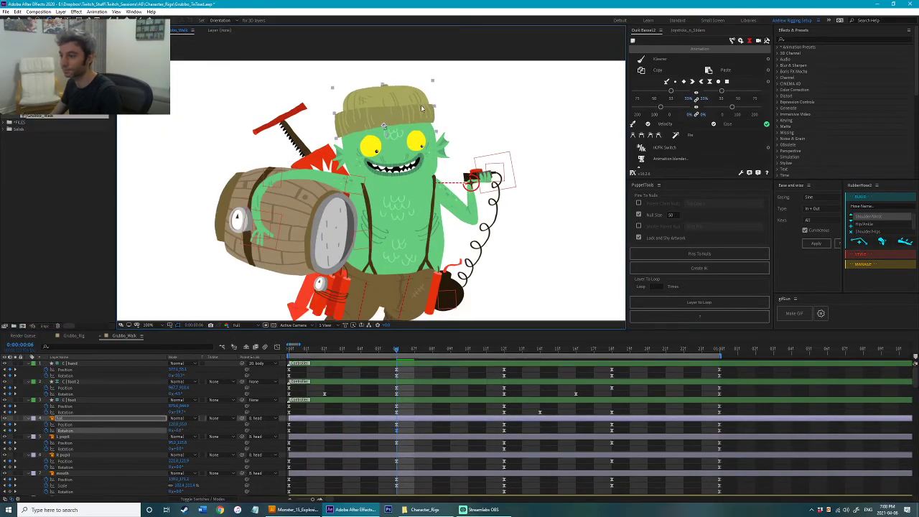
scroll(378, 91, "up", 4)
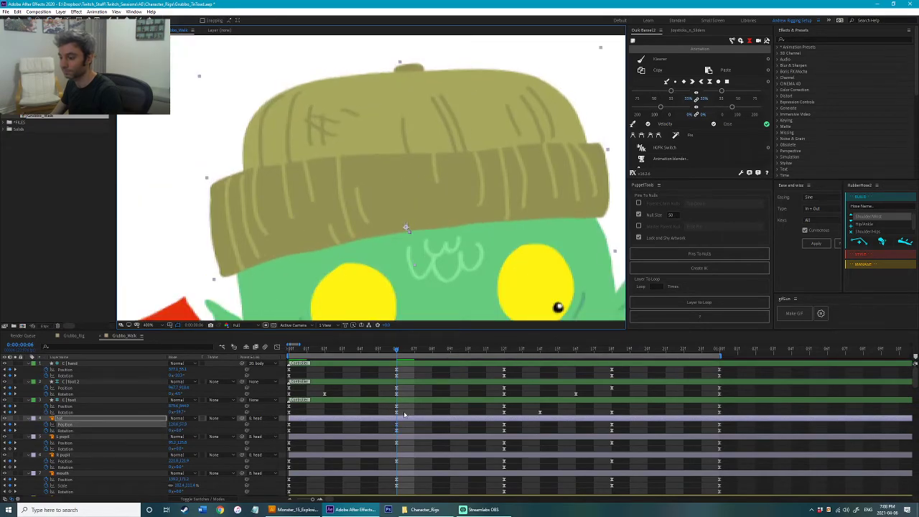
left_click(612, 349)
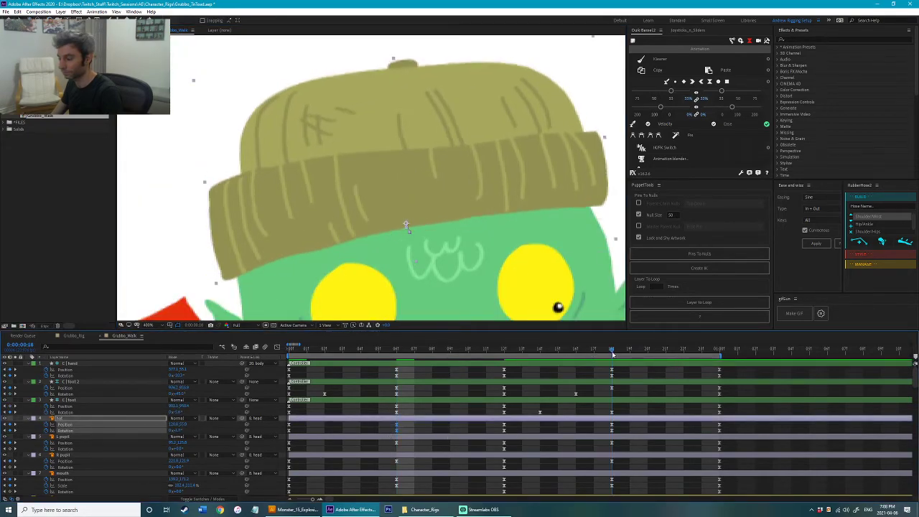
scroll(526, 227, "down", 6)
scroll(533, 191, "down", 2)
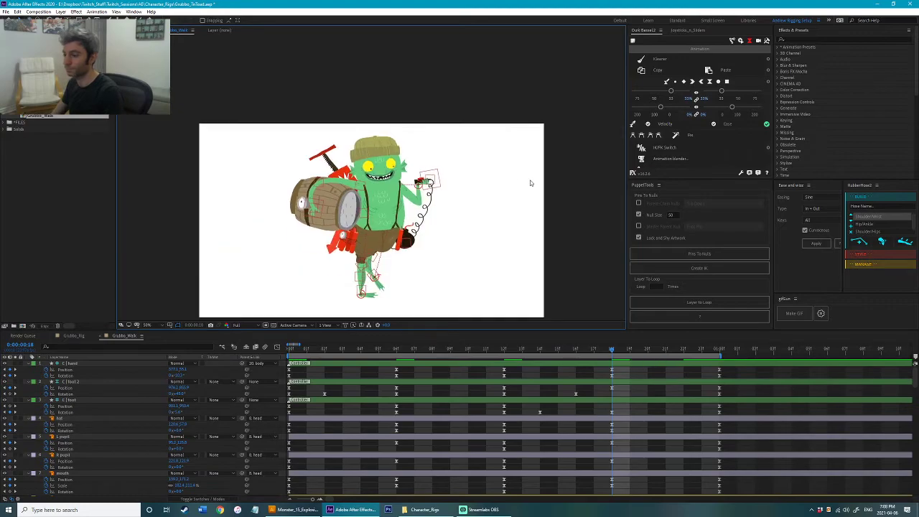
key("space")
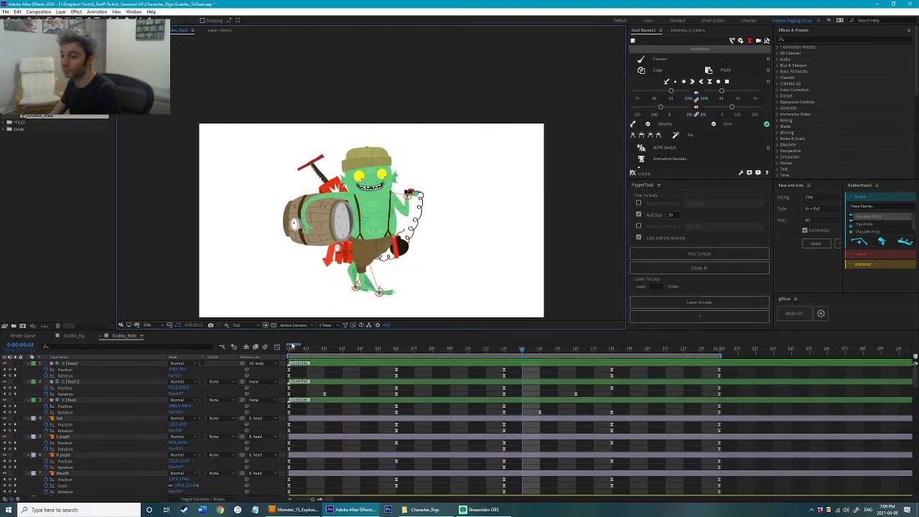
Step: Save the project and rotate the single dynamite stick at frame 12 until it hangs almost vertically
left_click(289, 352)
scroll(373, 170, "up", 3)
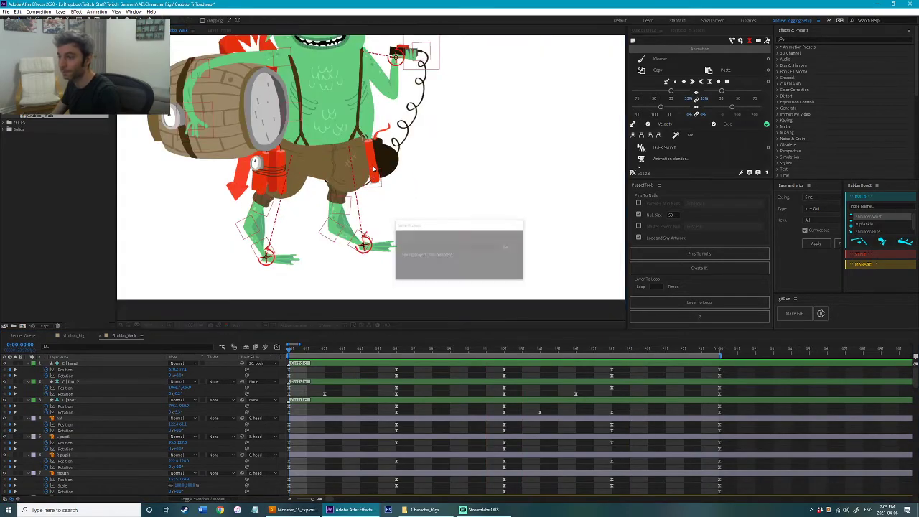
scroll(400, 196, "up", 1)
left_click_drag(400, 195, 404, 247)
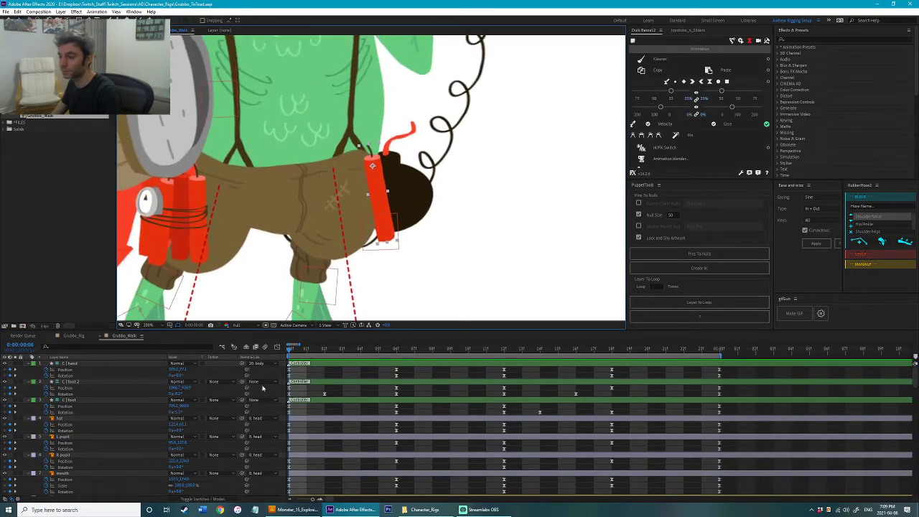
left_click_drag(292, 350, 503, 388)
key("w")
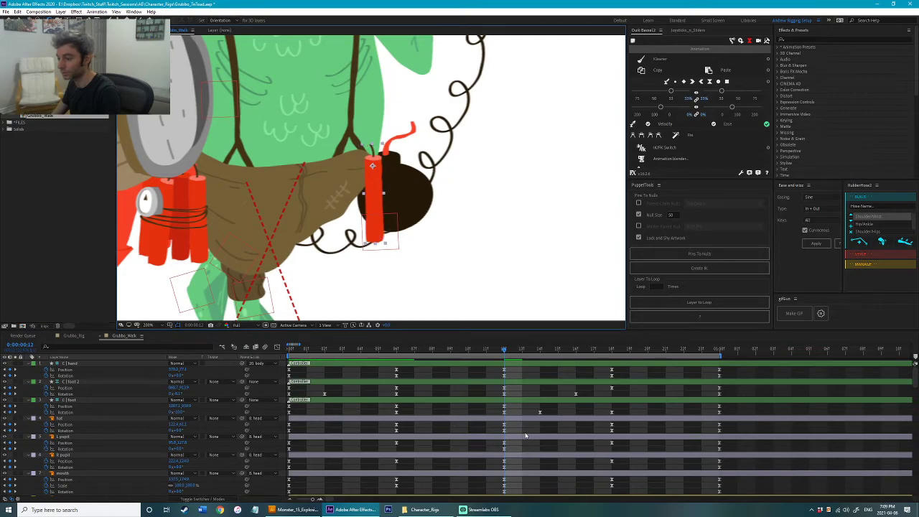
scroll(525, 435, "down", 12)
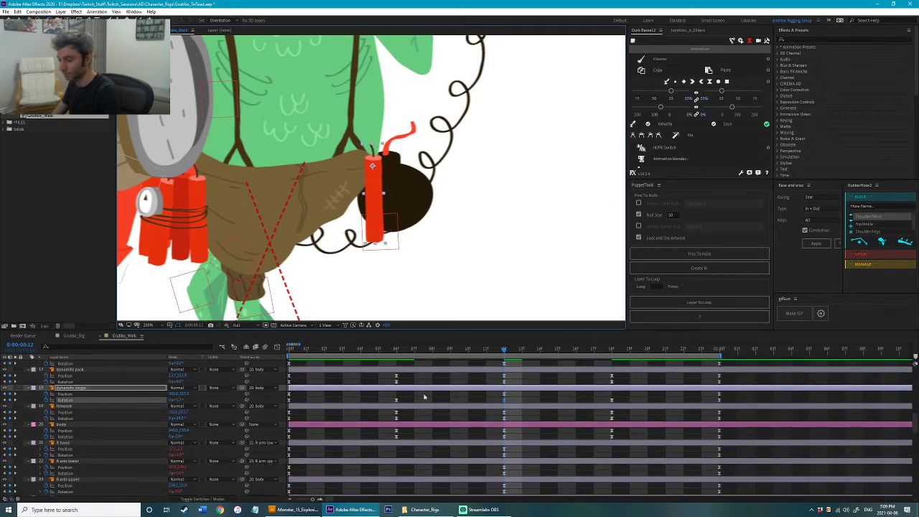
Step: Preview the whole walk loop to check the single dynamite stick's swing
key("Home")
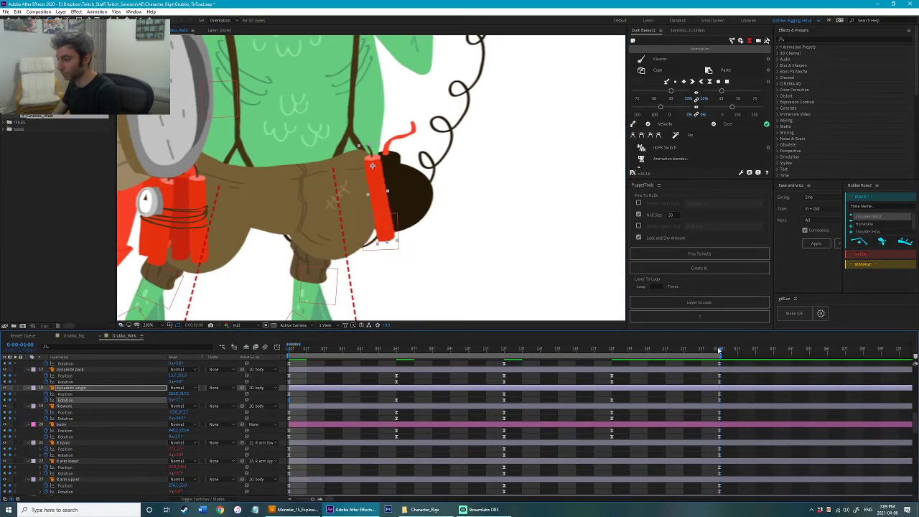
scroll(527, 291, "down", 4)
key("space")
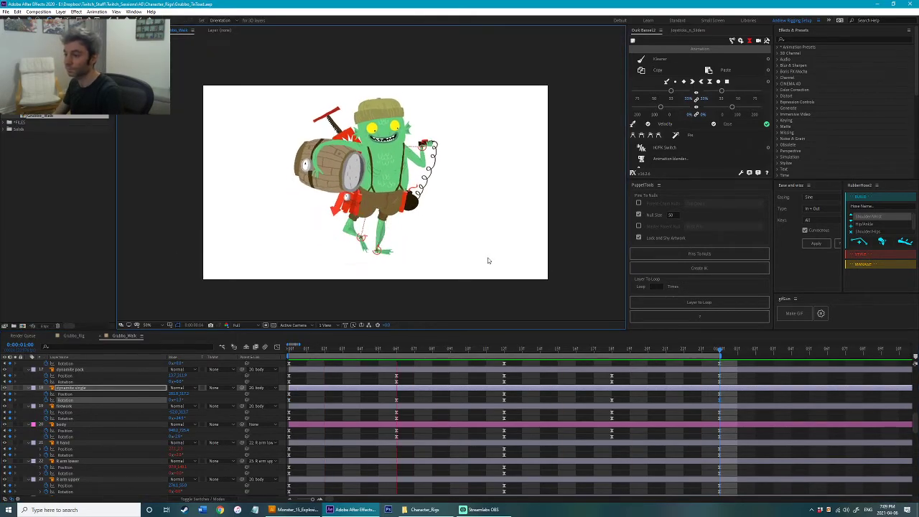
Step: Rotate the firework inward behind the dynamite pack at frame 0, copy its rotation keyframe to frames 12 and 24, and play back the loop
key("Home")
scroll(302, 268, "up", 1)
left_click_drag(283, 271, 375, 234)
left_click(349, 227)
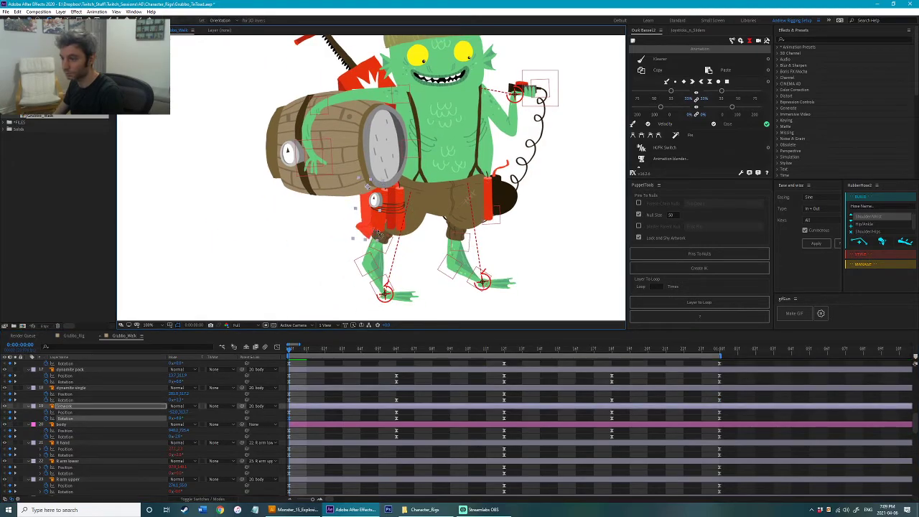
left_click(505, 349)
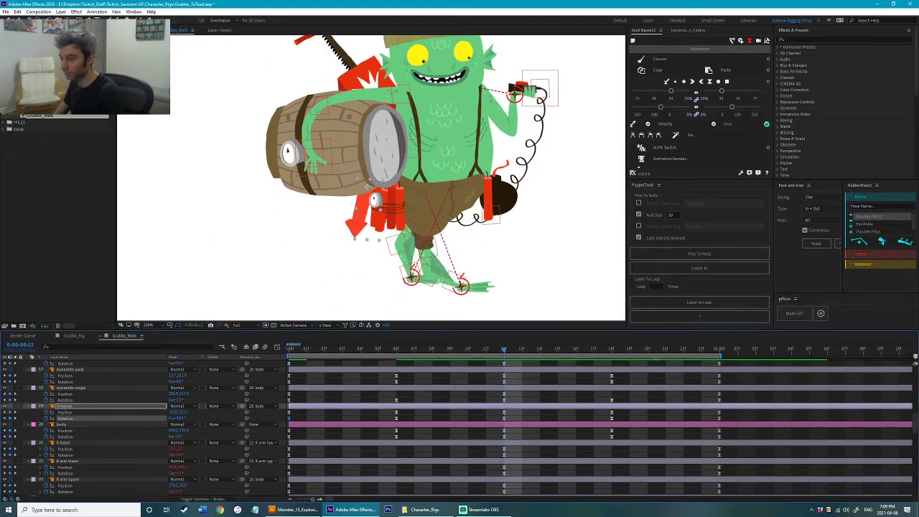
left_click(721, 350)
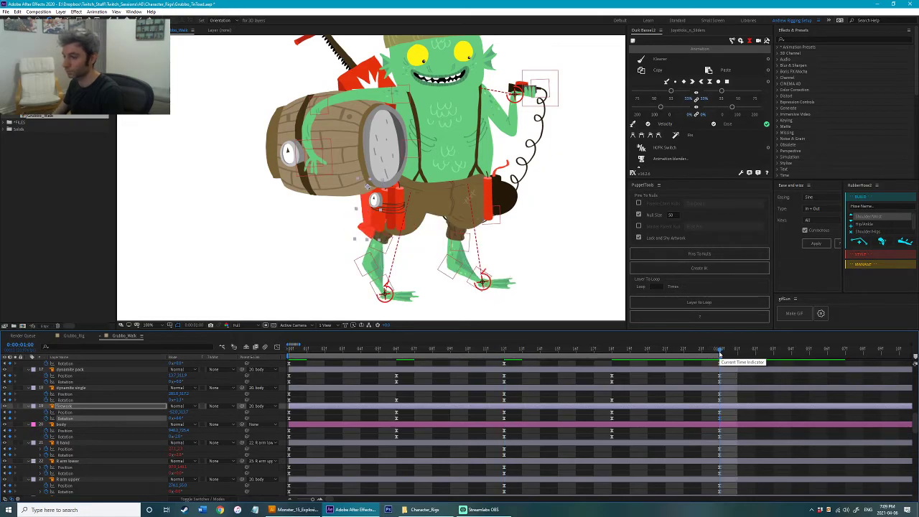
key("space")
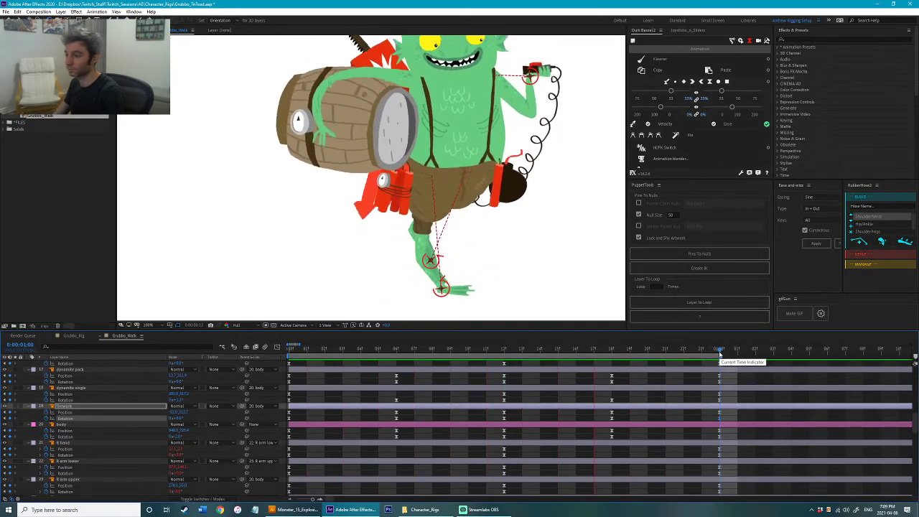
Step: Rotate the firework outward to about 29° at frame 6, copy that rotation keyframe to frame 18, and preview the walk
left_click(398, 350)
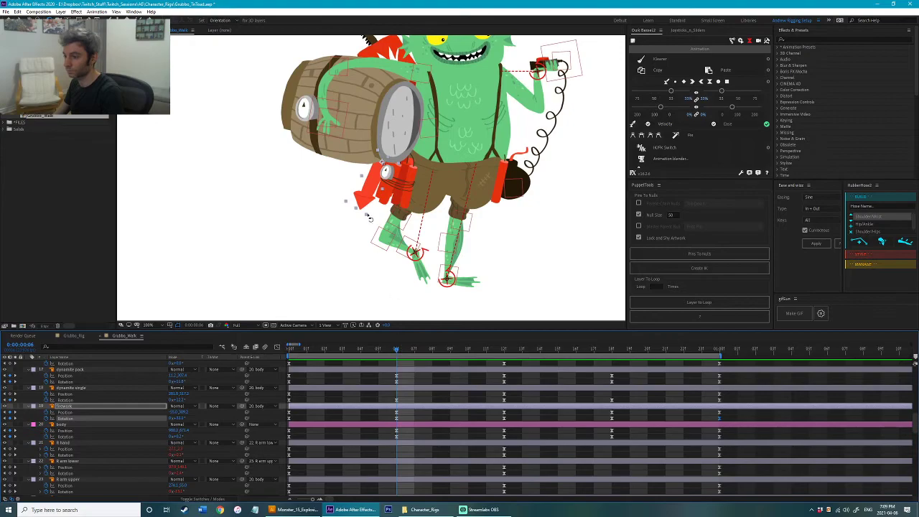
left_click(612, 349)
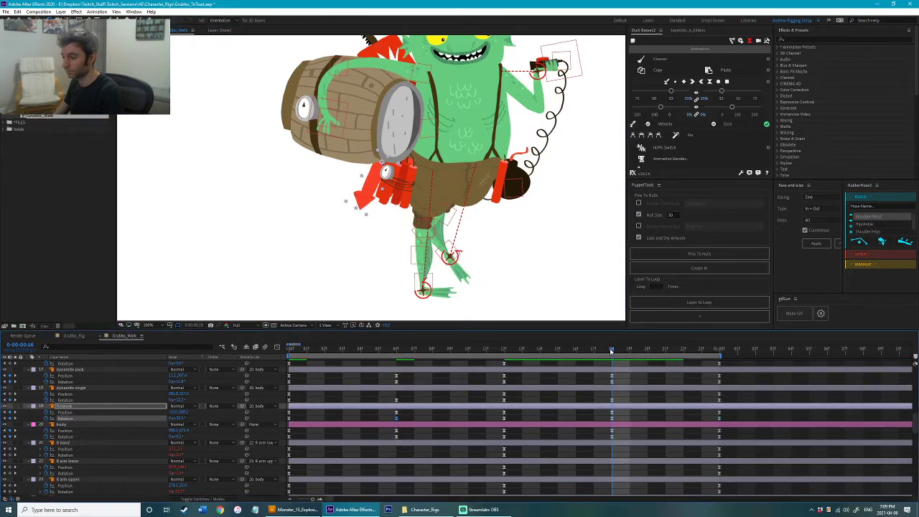
scroll(517, 267, "down", 3)
scroll(443, 280, "up", 1)
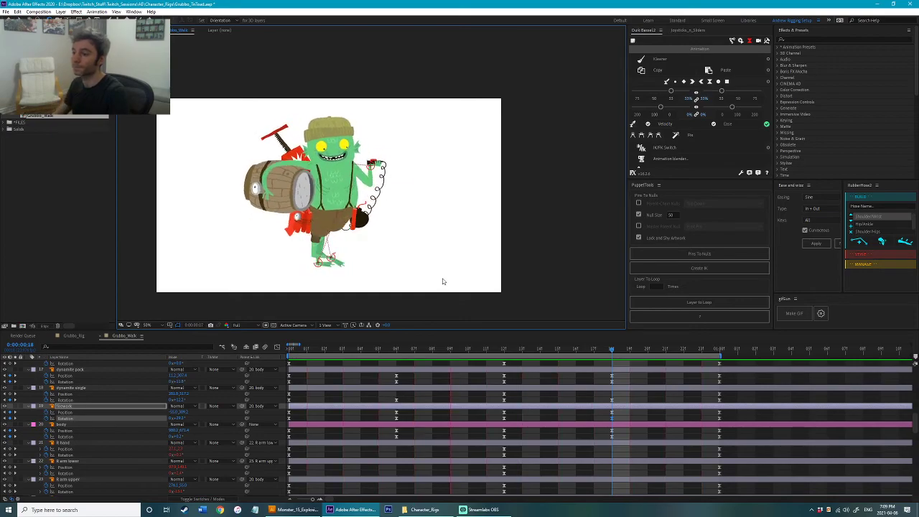
key("space")
Step: Save the project and play the walk loop from frame 0
left_click(343, 207)
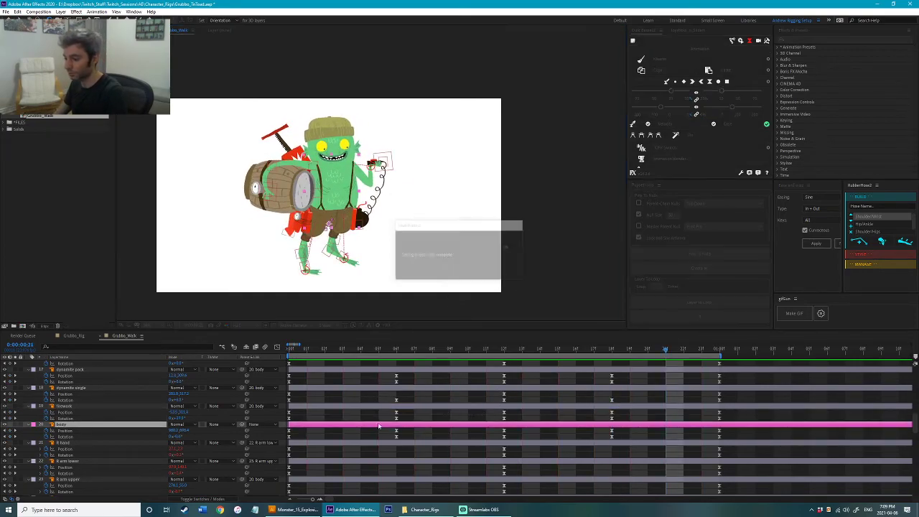
left_click_drag(391, 351, 264, 364)
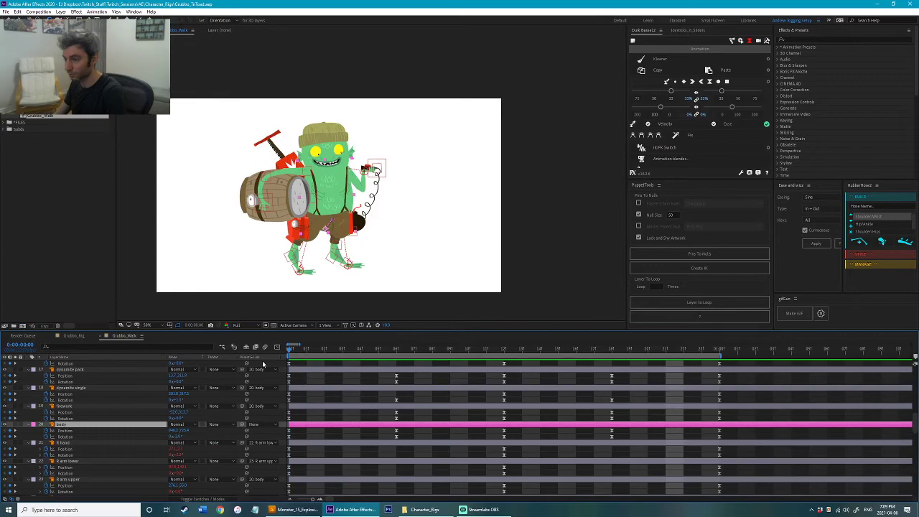
left_click(439, 276)
left_click_drag(438, 275, 492, 281)
key("space")
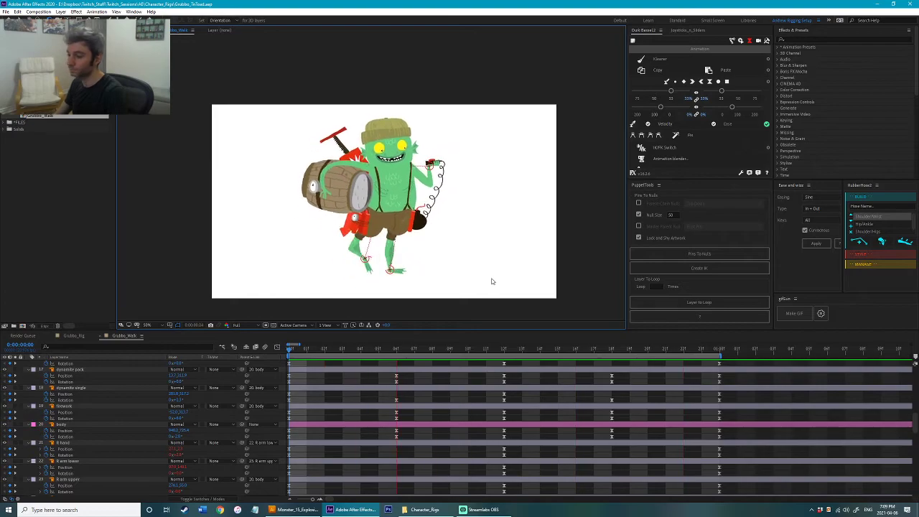
key("space")
key("Home")
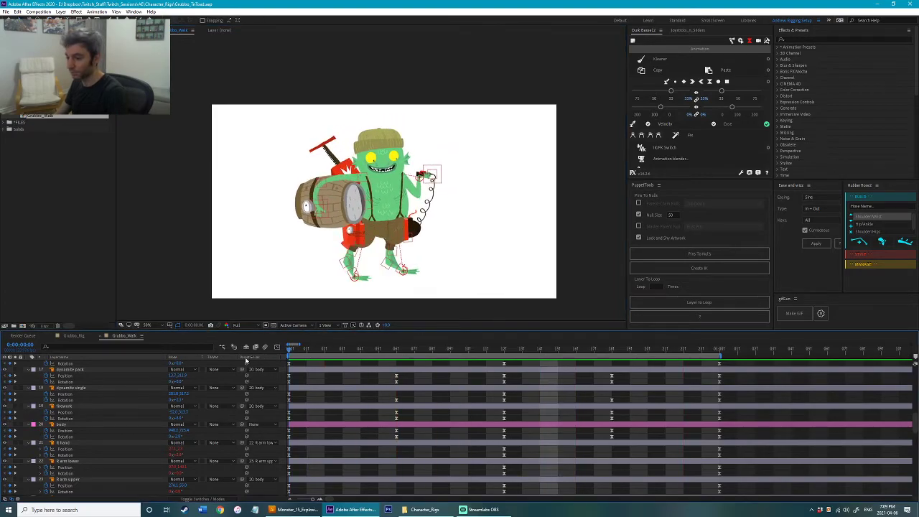
Step: Copy all unlocked layers' position and rotation keyframes from frames 0 to 24 with Duik, paste them at 1:00, and save the project
scroll(732, 371, "up", 8)
left_click_drag(729, 368, 268, 515)
key("ctrl+Down")
key("ctrl+Down")
key("ctrl+Down")
key("ctrl+Down")
key("ctrl+Down")
key("ctrl+Down")
key("ctrl+Down")
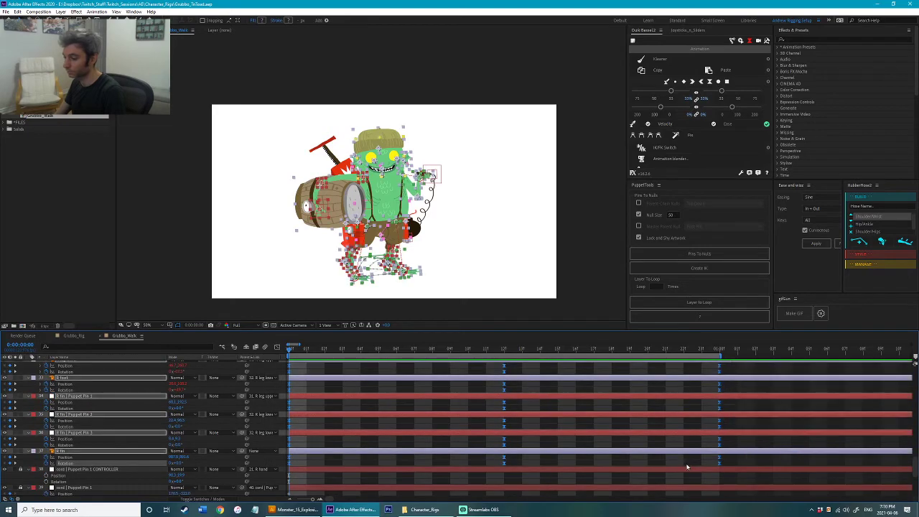
key("ctrl+Down")
key("ctrl+Down")
key("ctrl+Down")
key("ctrl+Down")
key("ctrl+Down")
left_click_drag(736, 401, 275, 510)
key("minus")
key("minus")
key("minus")
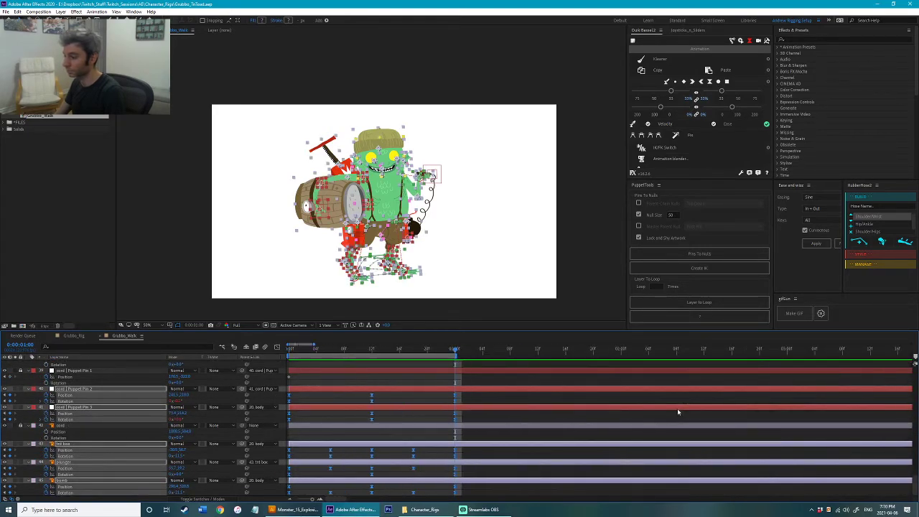
left_click(656, 71)
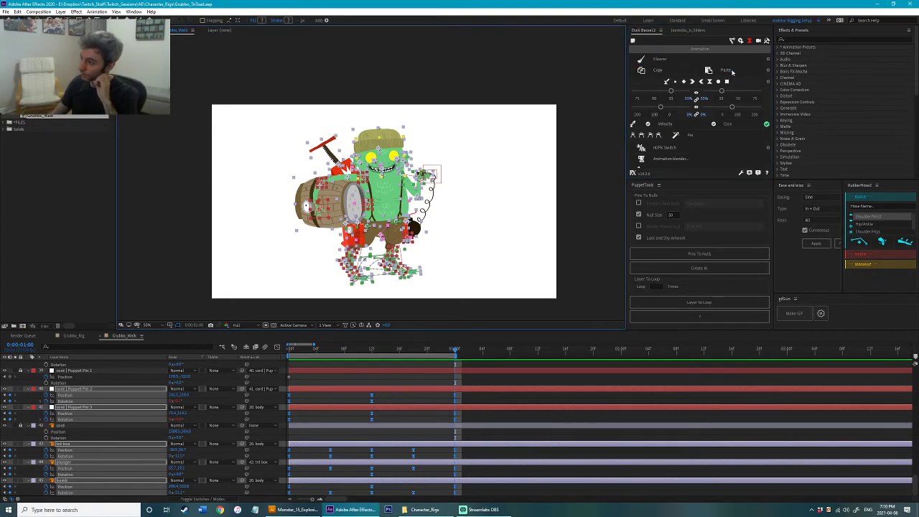
left_click(733, 71)
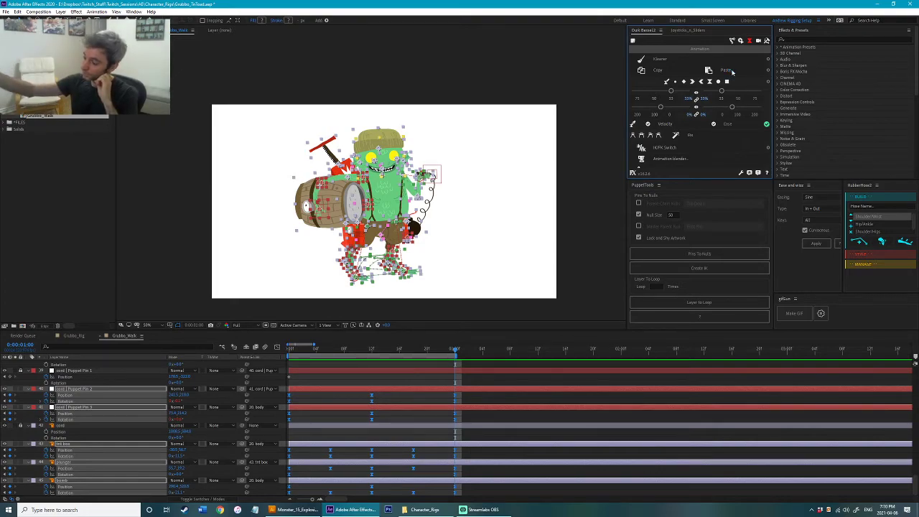
left_click(731, 70)
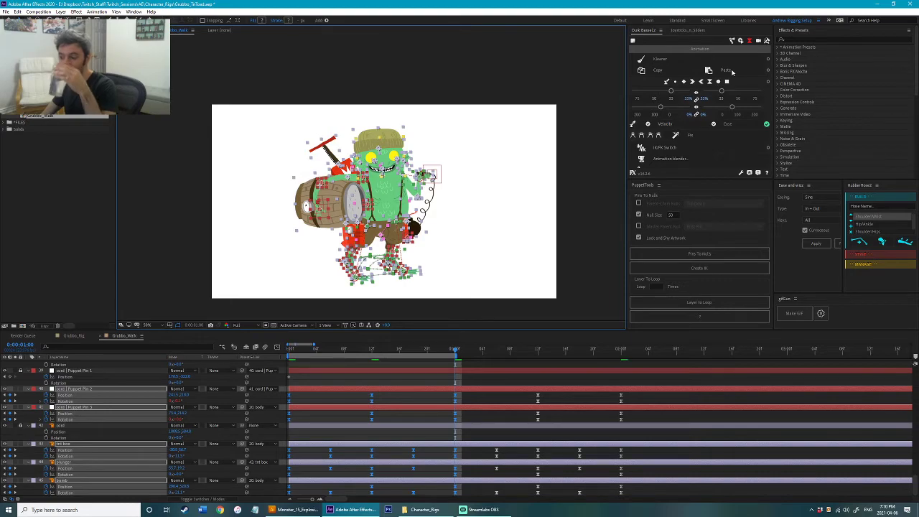
key("ctrl+s")
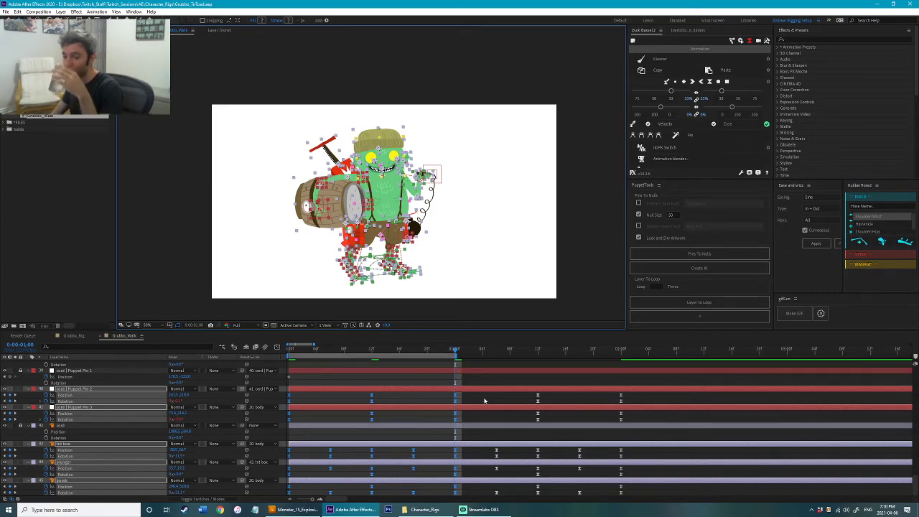
Step: Shift the body's keyframes a cycle earlier with rotation trailing position by two frames, checking it in playback, and save the project
scroll(480, 408, "up", 12)
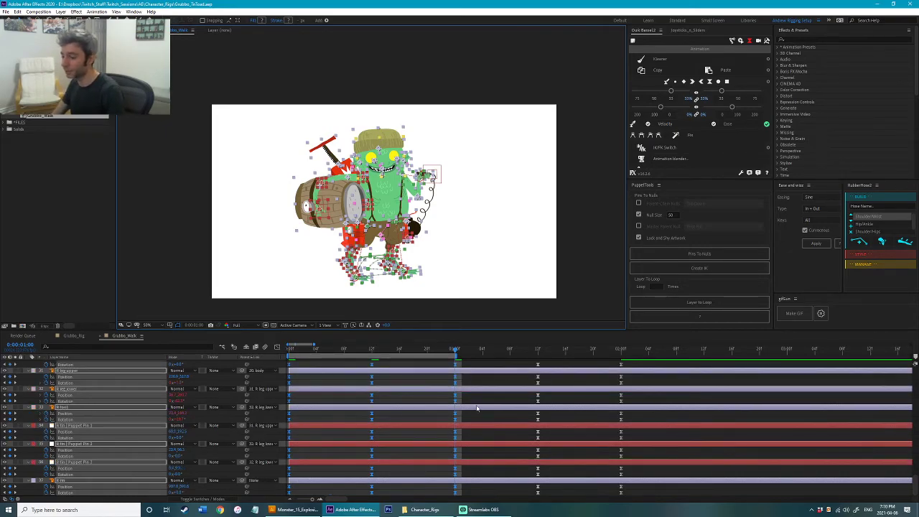
key("period")
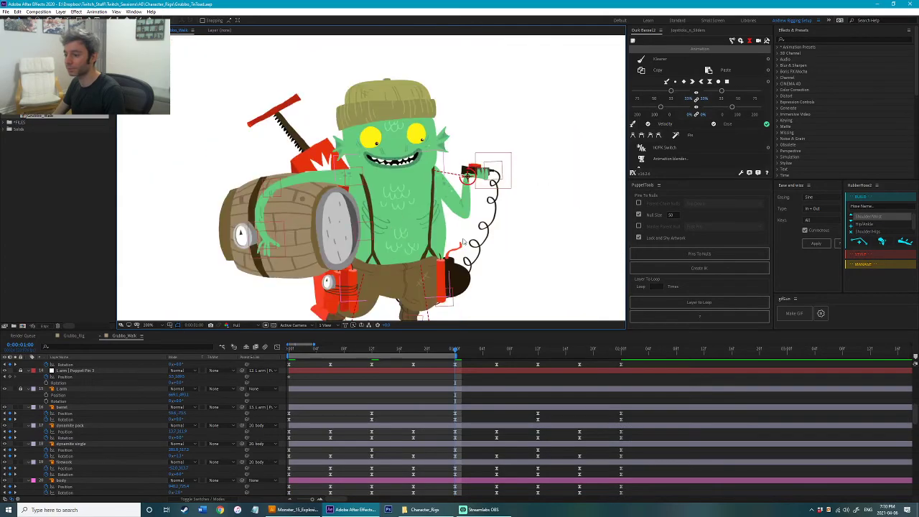
scroll(414, 390, "down", 2)
scroll(342, 414, "down", 2)
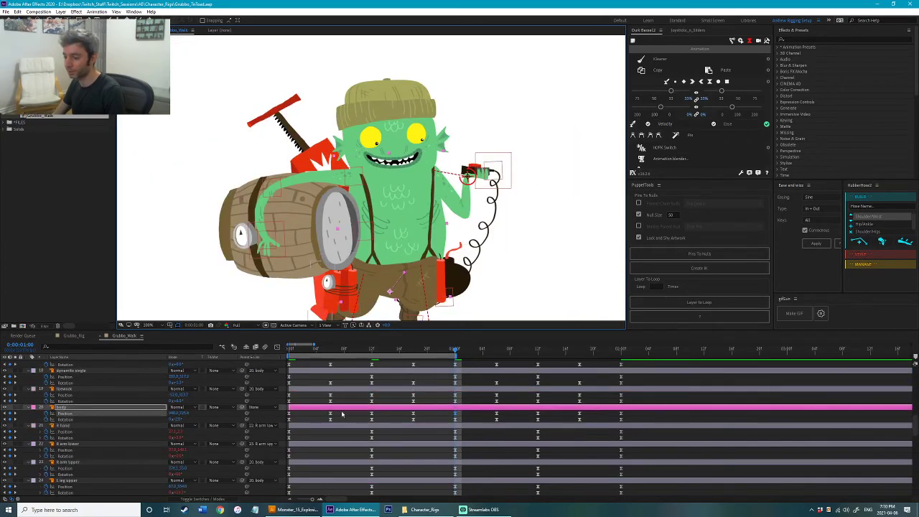
left_click(101, 422)
left_click_drag(458, 423, 295, 416)
left_click(137, 415, "shift")
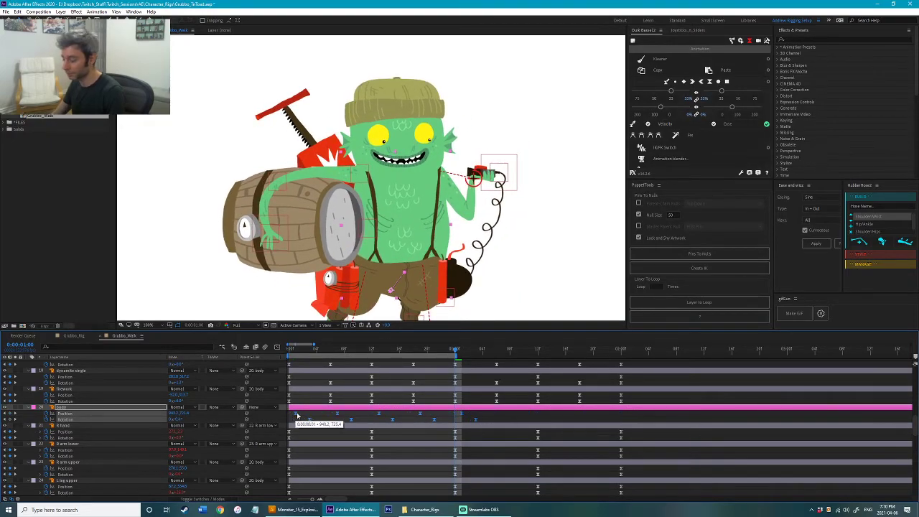
key("space")
key("space")
scroll(462, 188, "down", 1)
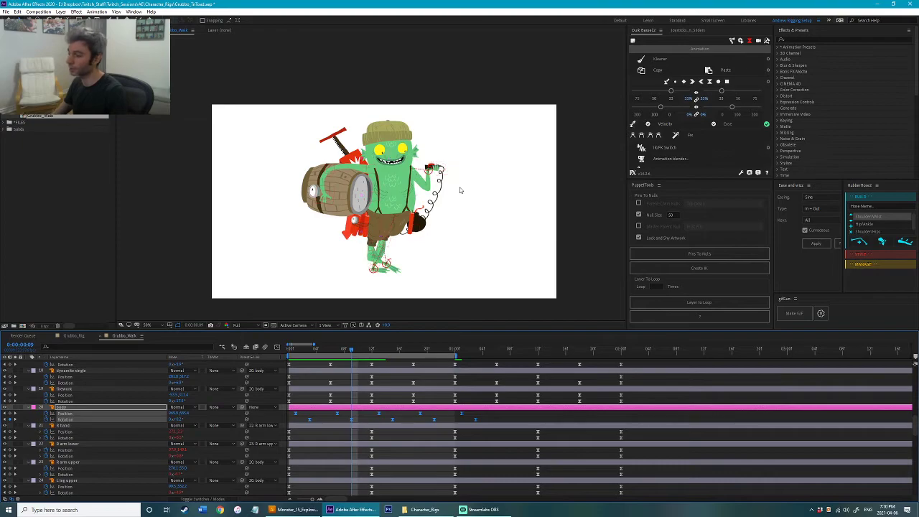
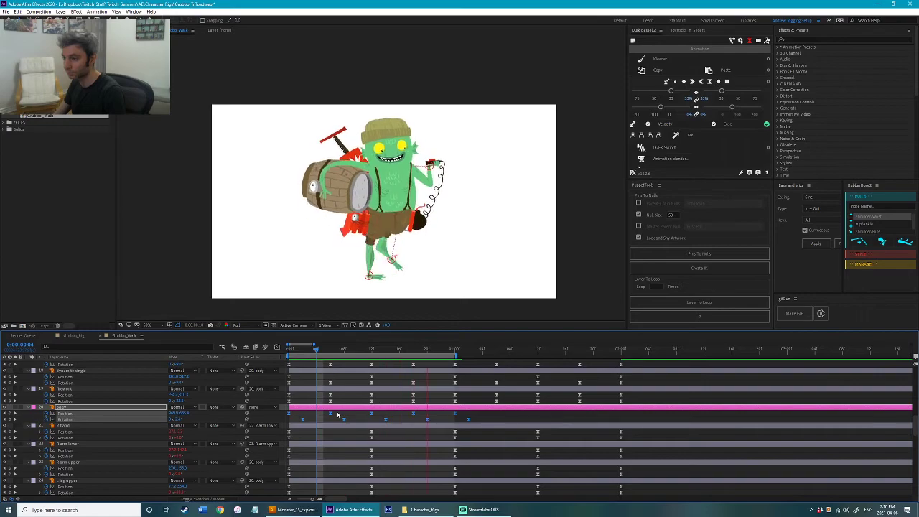
key("ctrl+s")
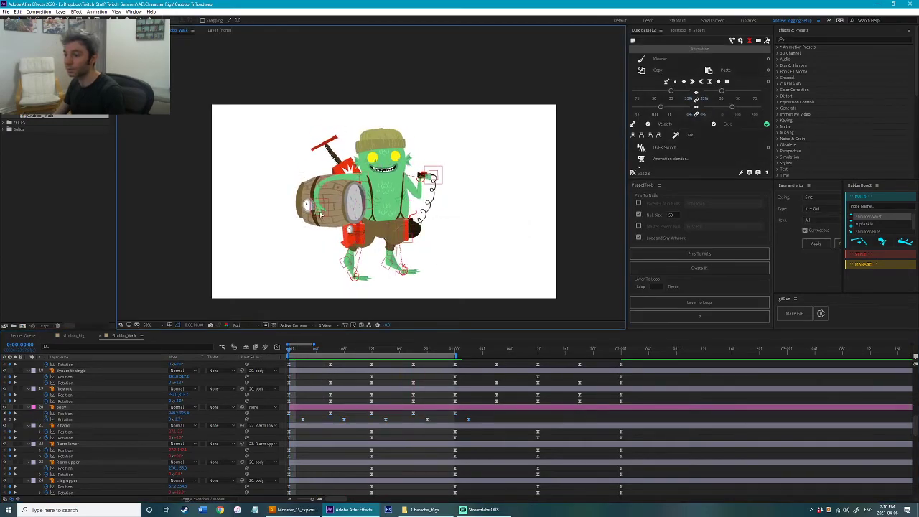
Step: Shift the firework's rotation keyframes earlier so they fall one frame after its position keyframes, and play back the walk
left_click(314, 388)
left_click(111, 401)
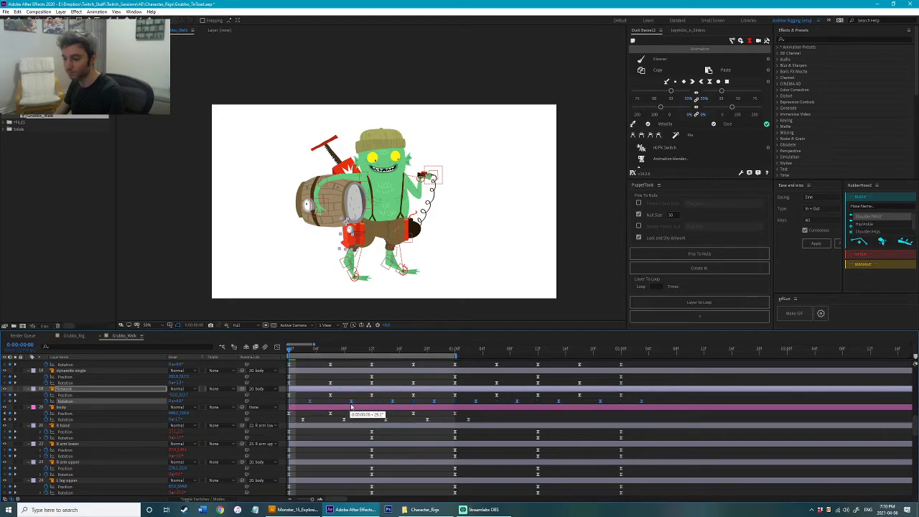
left_click_drag(319, 408, 307, 407)
key("space")
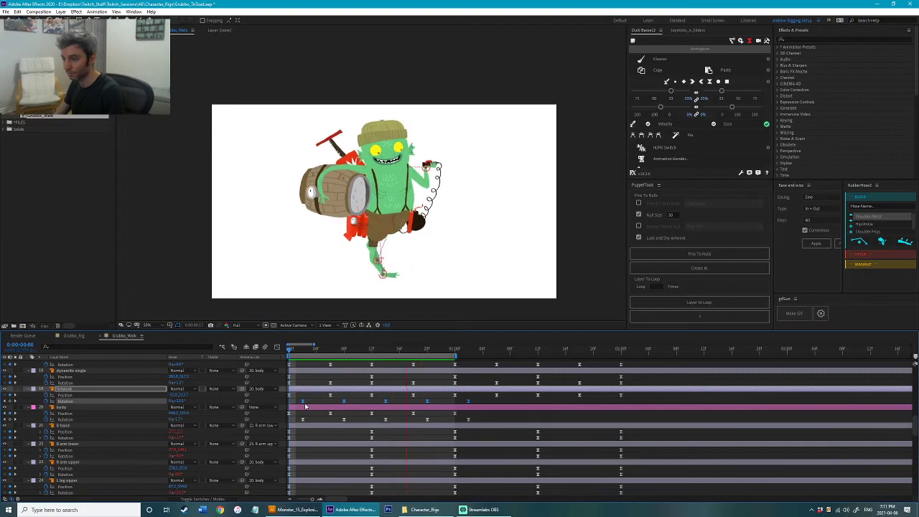
key("space")
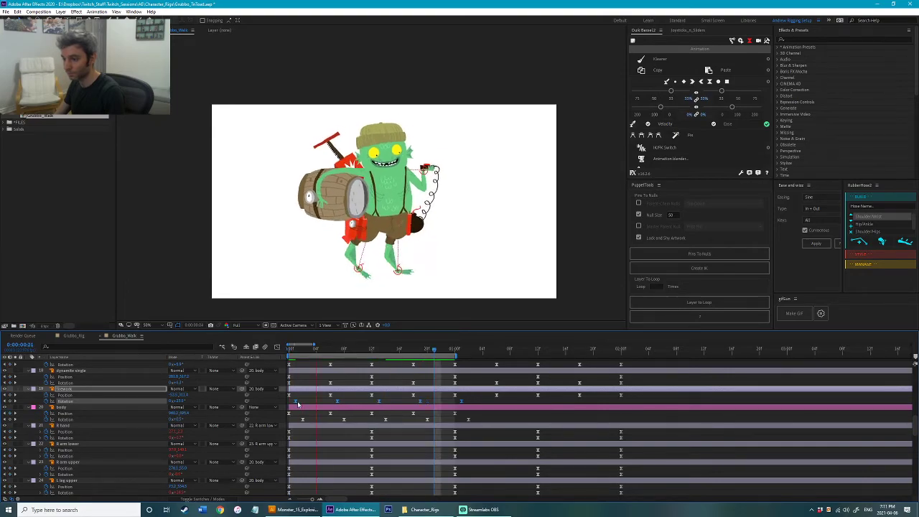
Step: Shift the dynamite pack's rotation keyframes earlier so they trail its position keyframes by two frames, and preview the walk
left_click(353, 245)
scroll(343, 421, "up", 3)
left_click(120, 415)
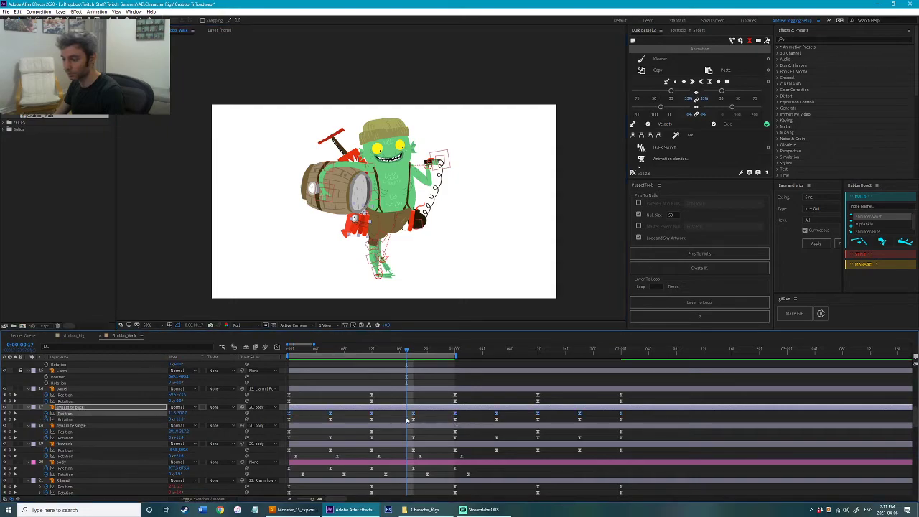
left_click(104, 422)
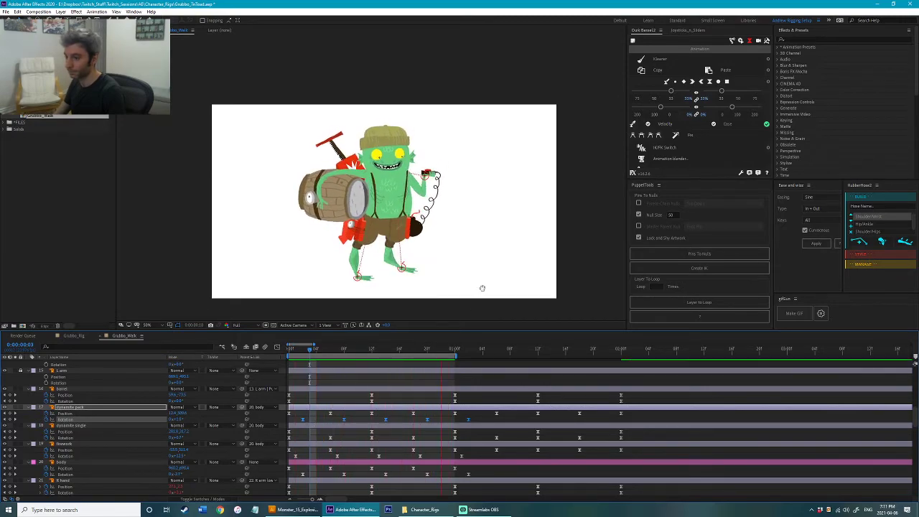
Step: Shift the single dynamite stick's rotation keyframes earlier, trying different delays and leaving the first visible one at frame 4, and play the loop
left_click(408, 231)
left_click(107, 438)
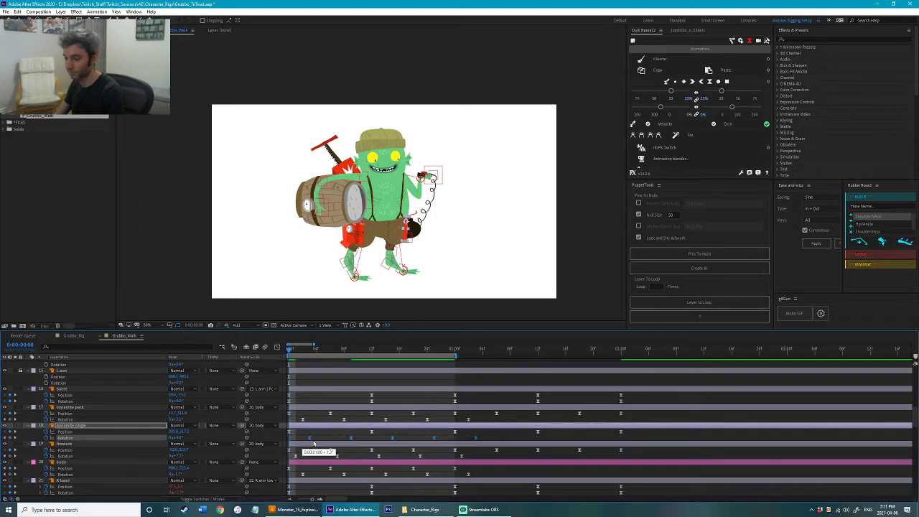
key("space")
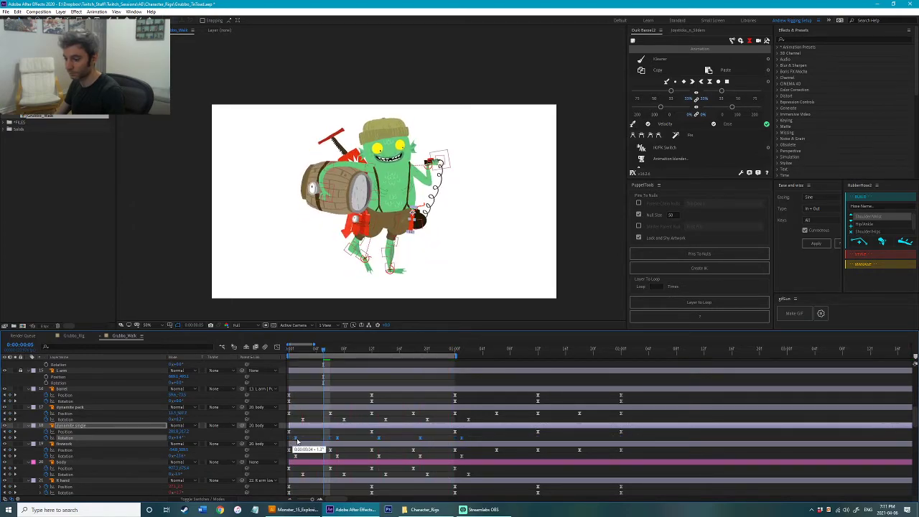
key("space")
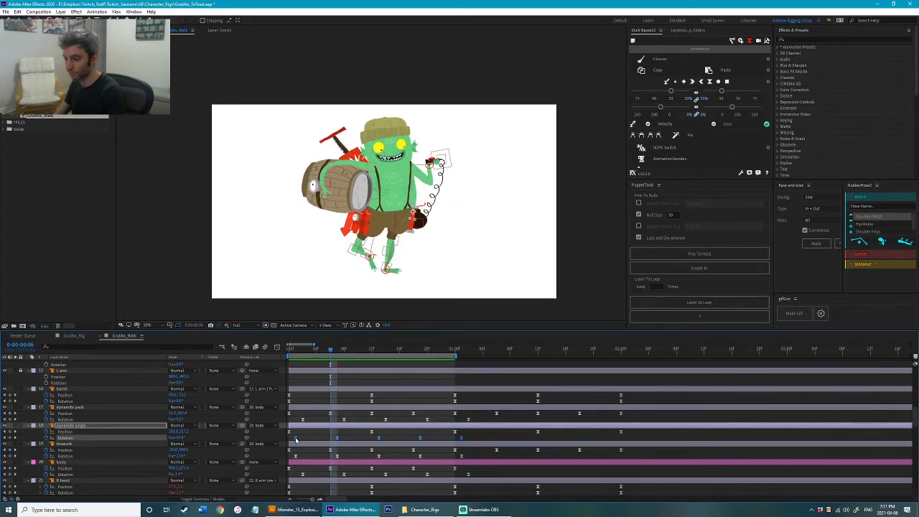
key("space")
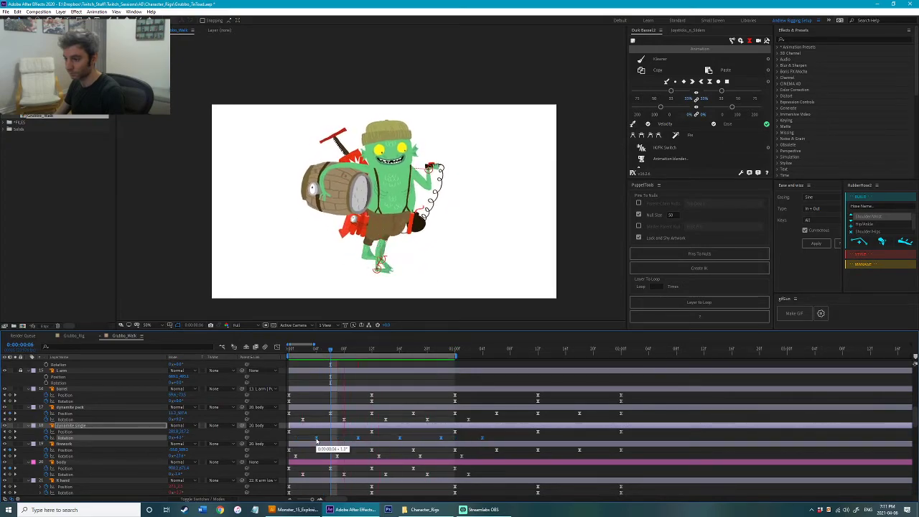
Step: Move the dynamite single layer down the stack to sit behind the body layer, and play back the walk
key("space")
left_click(424, 223)
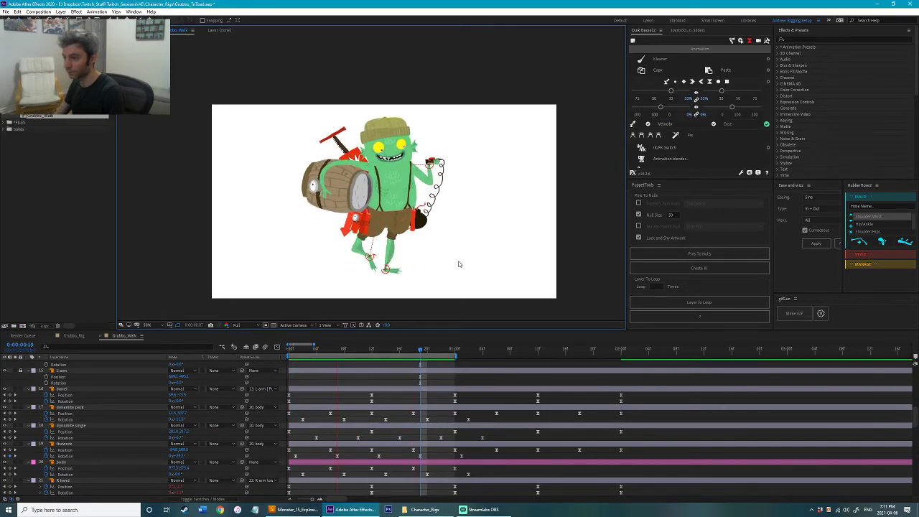
key("space")
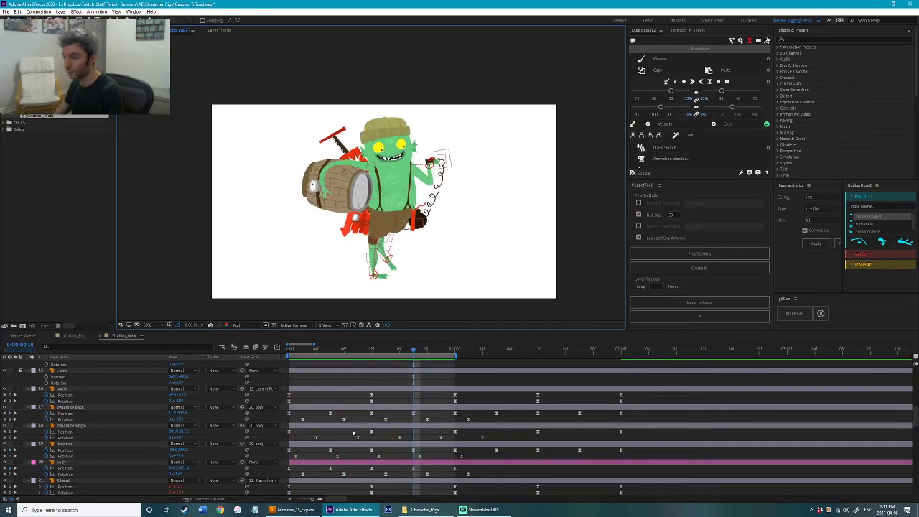
left_click(352, 428)
key("ctrl+bracketleft")
key("ctrl+bracketleft")
key("ctrl+bracketleft")
key("ctrl+bracketright")
left_click(531, 226)
key("space")
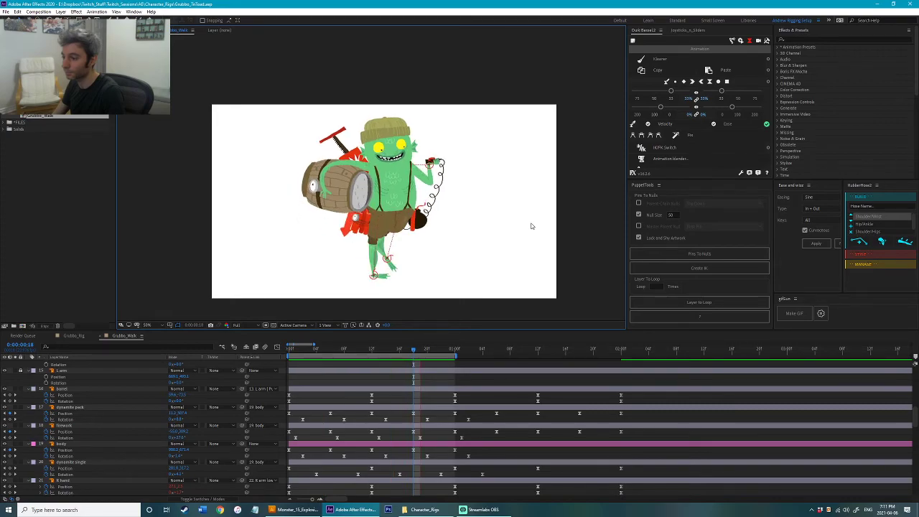
Step: Send the dynamite single layer further back, below the right arm and left leg layers, and preview the loop
left_click(414, 229)
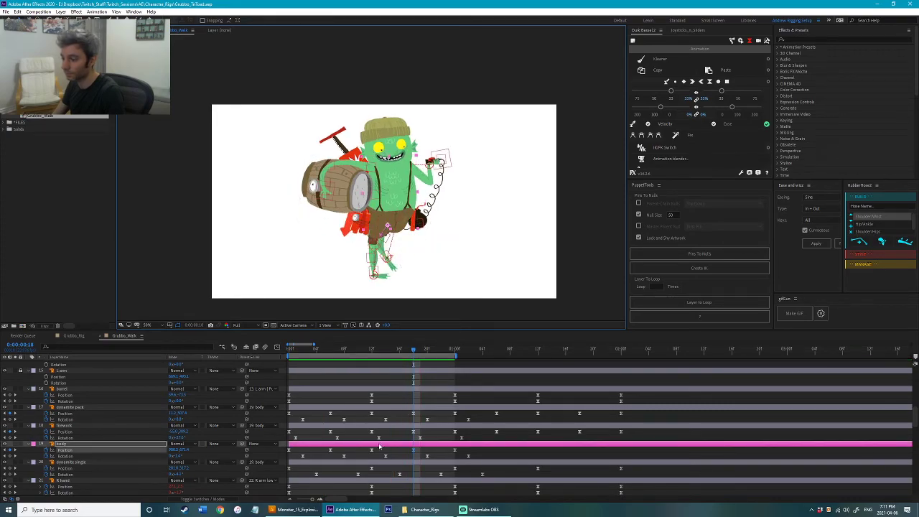
left_click(365, 463)
key("ctrl+[")
key("ctrl+[")
key("ctrl+[")
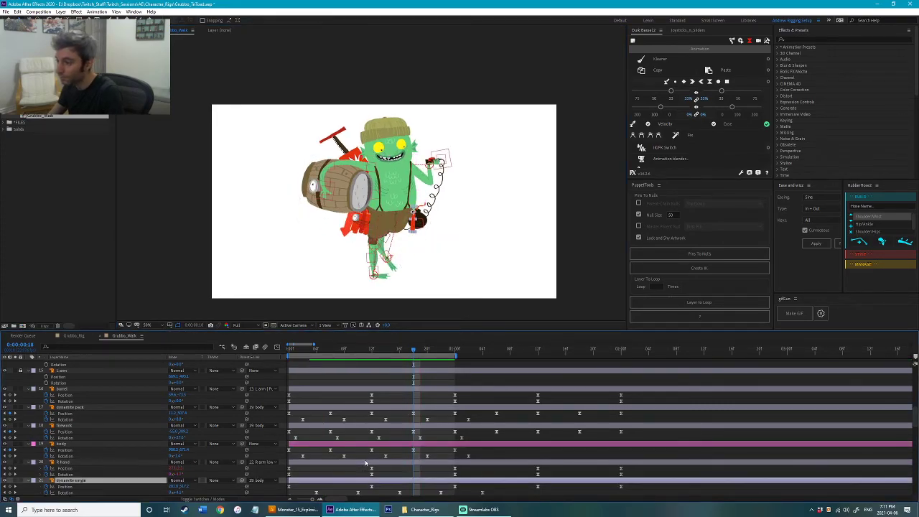
key("ctrl+bracketleft")
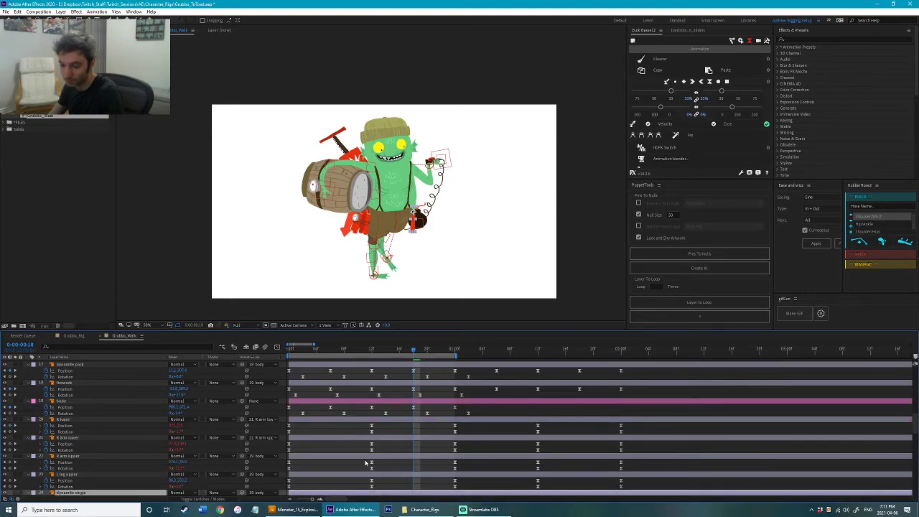
key("ctrl+bracketleft")
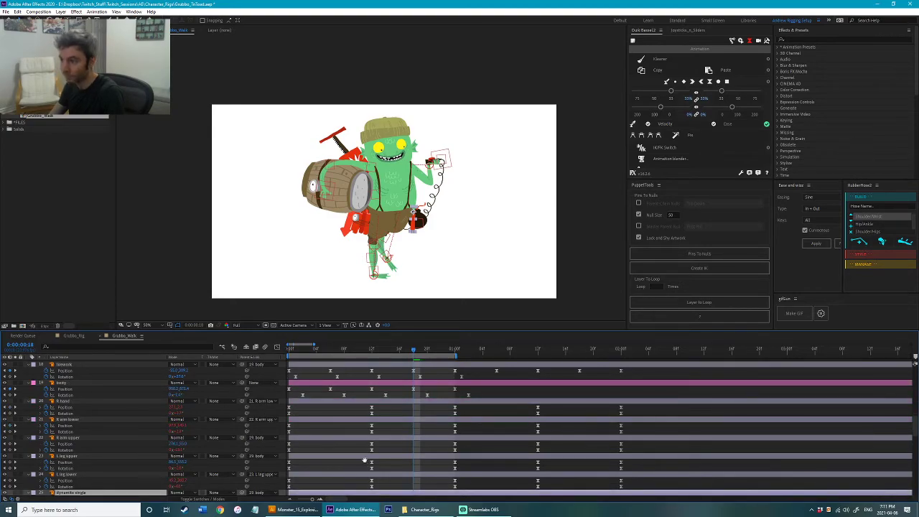
key("space")
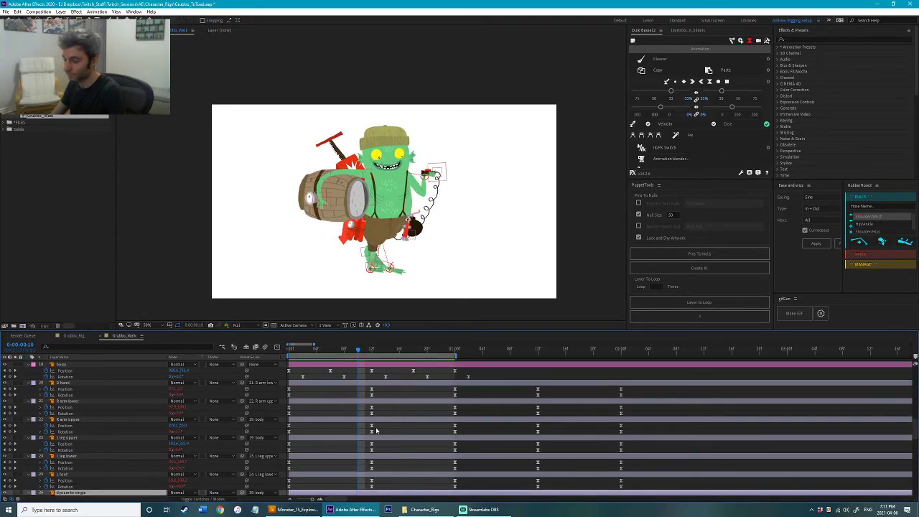
Step: Send the dynamite single layer below the right leg and foot layers, check it in playback, and save the project
left_click(323, 356)
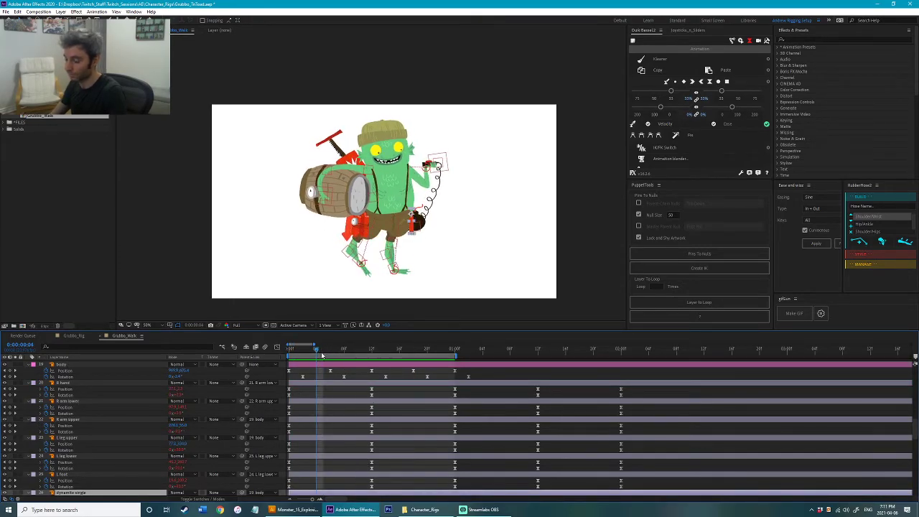
key("ctrl+[")
key("ctrl+[")
key("ctrl+[")
key("ctrl+[")
key("ctrl+[")
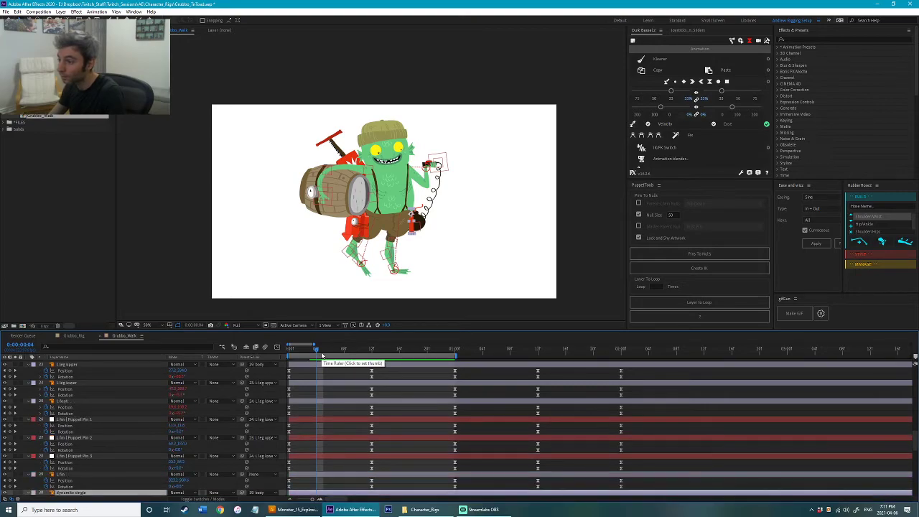
key("space")
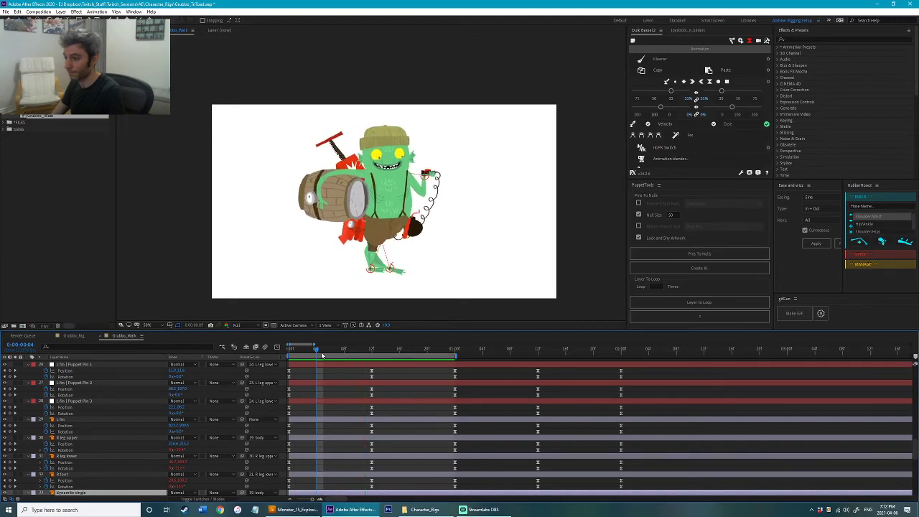
key("space")
scroll(392, 400, "up", 15)
key("ctrl+s")
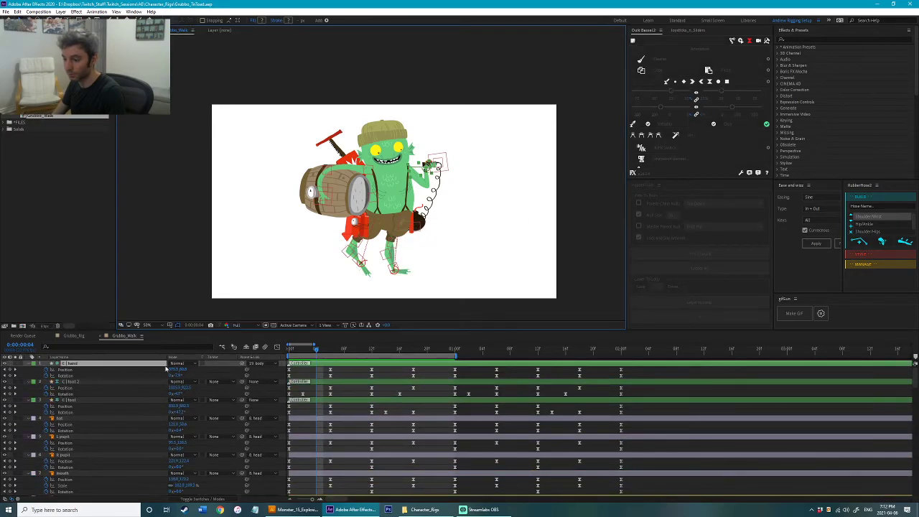
Step: Shift the C | hand controller's keyframes earlier so position starts at frame 4 and rotation at frame 2, checking the motion in playback
left_click(114, 375)
left_click_drag(415, 379, 309, 382)
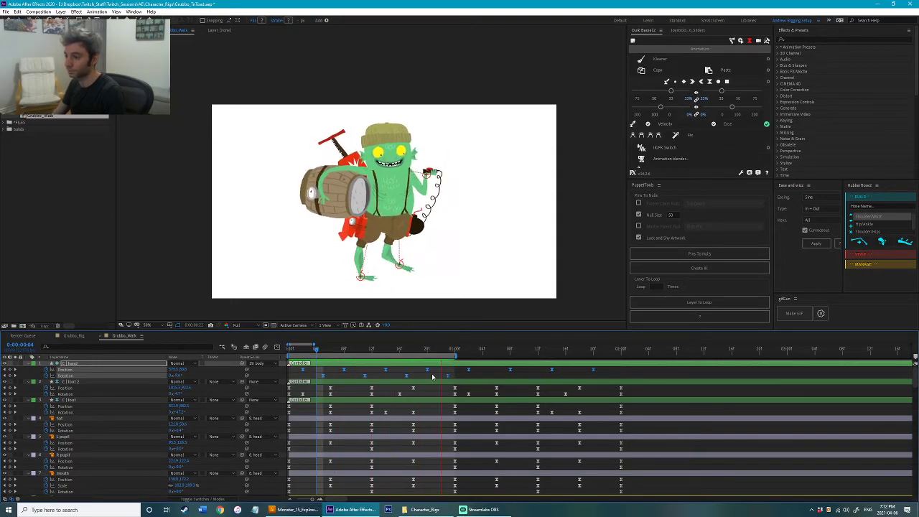
key("space")
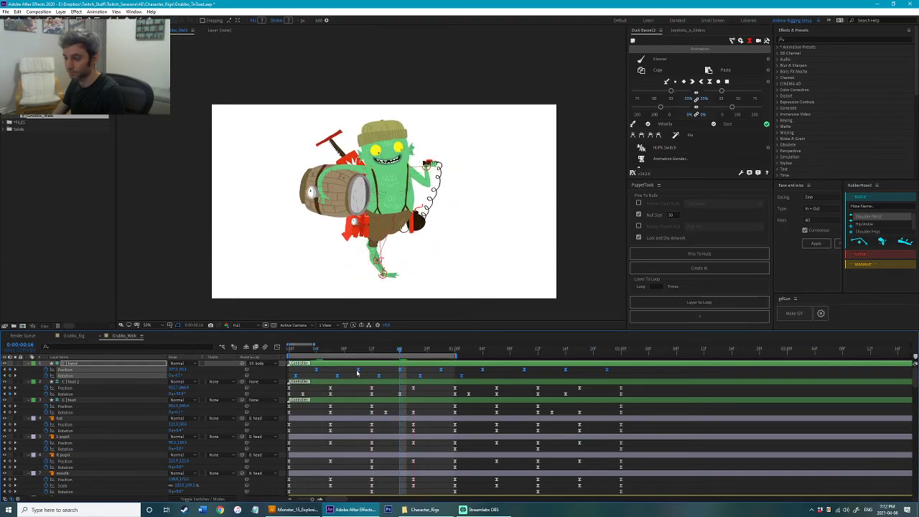
key("space")
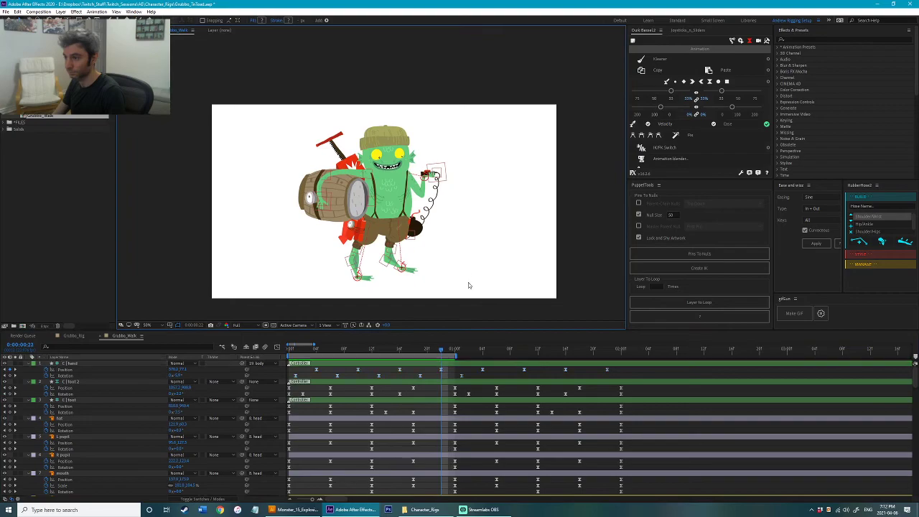
left_click(65, 376)
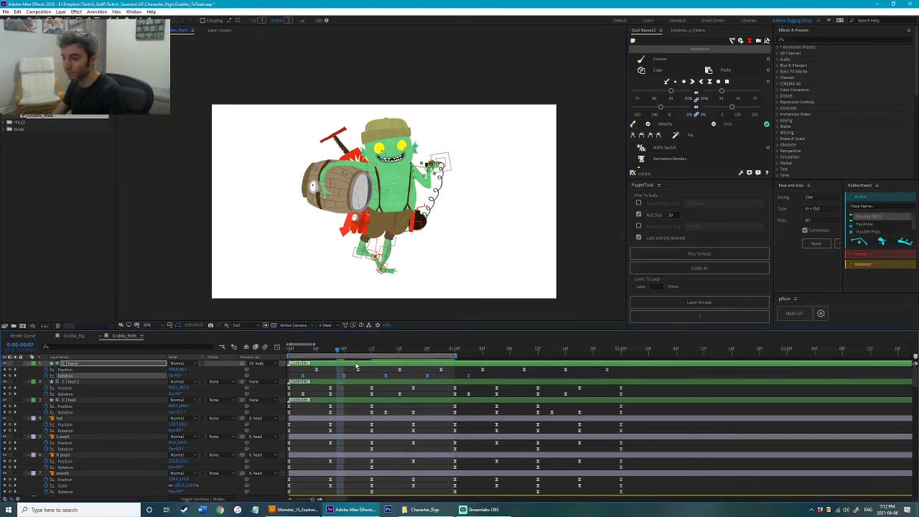
left_click(491, 256)
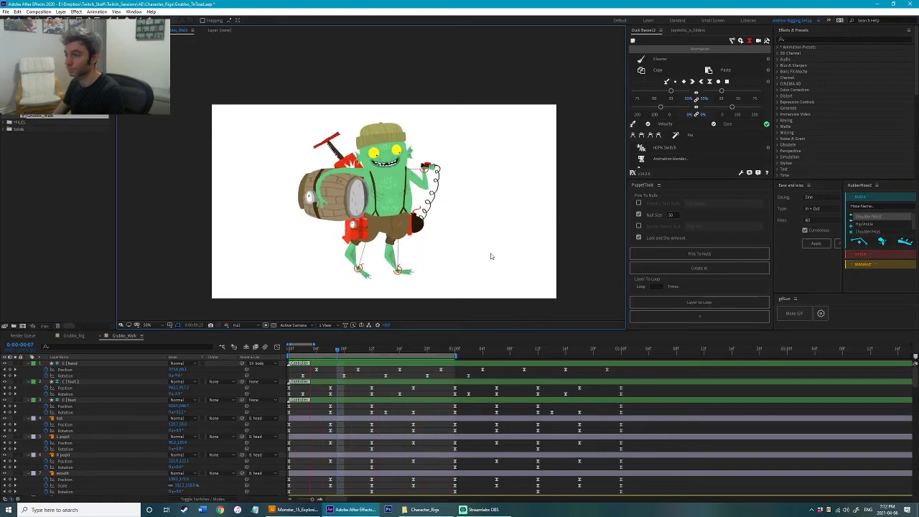
Step: Try moving all C | hand keyframes one frame earlier, undo that, and shift only its rotation keyframes to start at frame 1
left_click(134, 376)
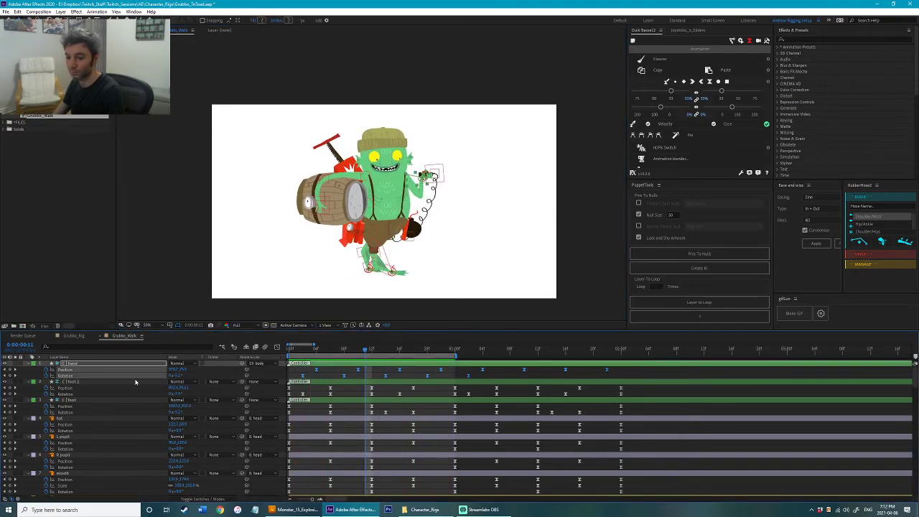
left_click(348, 371)
left_click(84, 378)
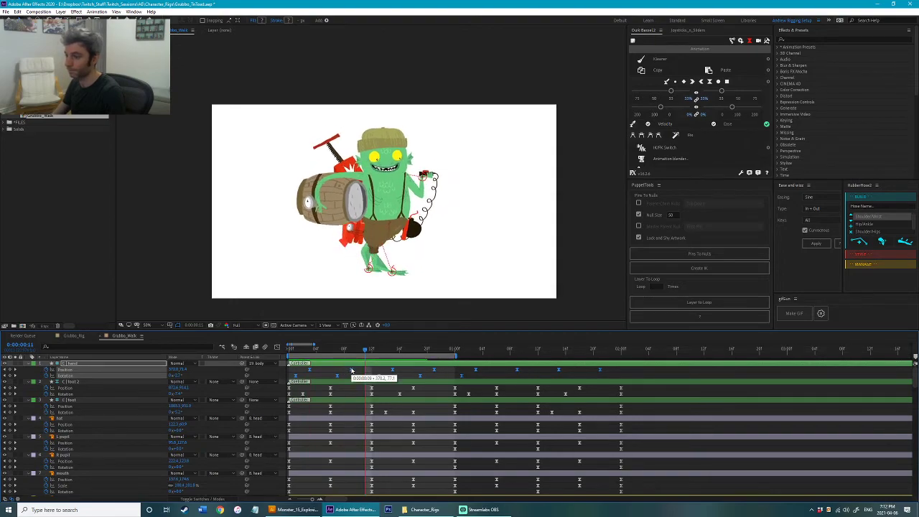
key("alt+Right")
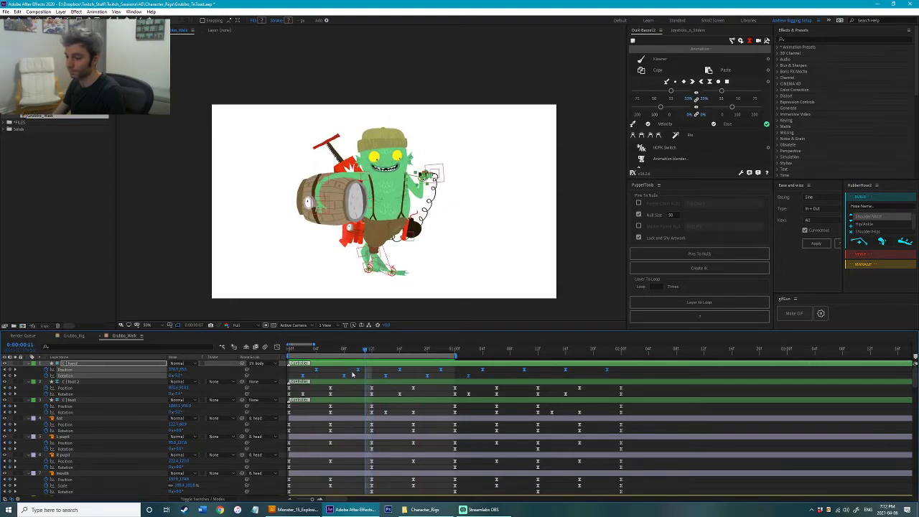
left_click(352, 375)
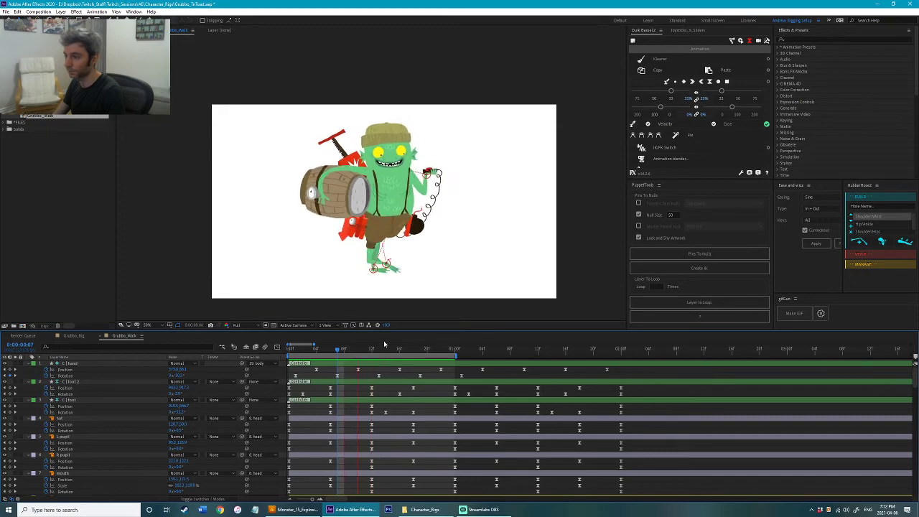
Step: Shift the left arm's Puppet Pin 3 controller keyframes earlier, starting position at frame 1 and rotation at frame 3, and preview the walk
left_click(316, 209)
scroll(326, 394, "down", 5)
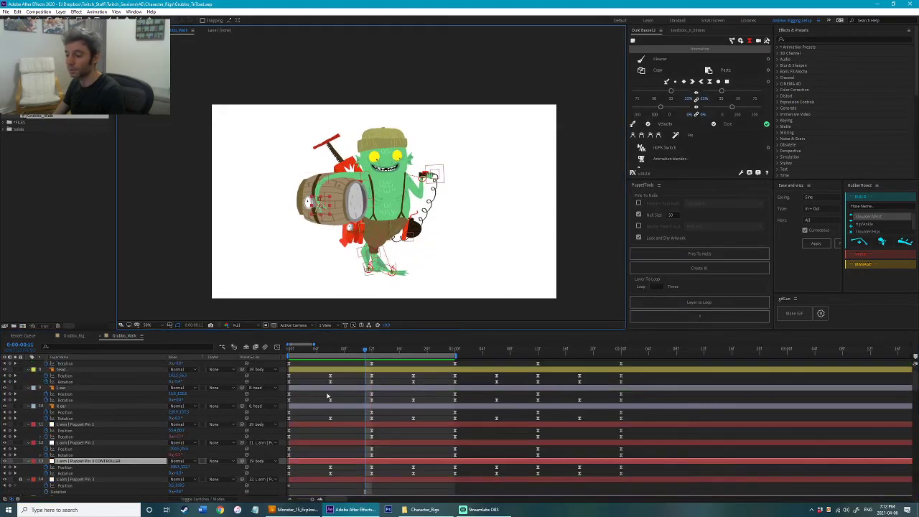
left_click(69, 383)
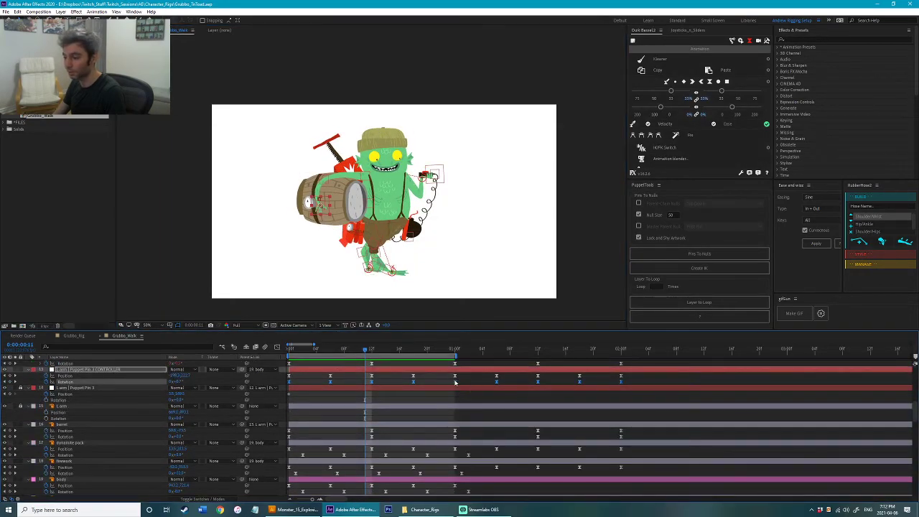
left_click_drag(306, 390, 300, 388)
left_click(133, 376, "shift")
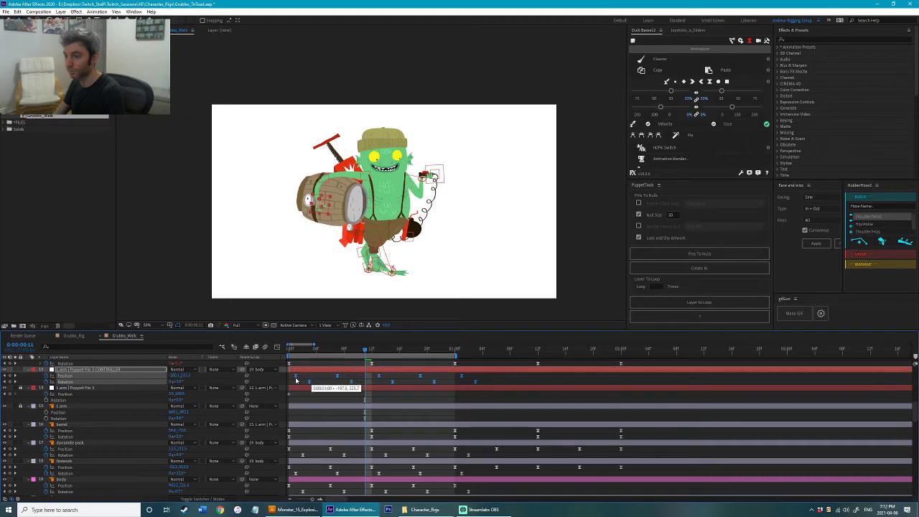
key("space")
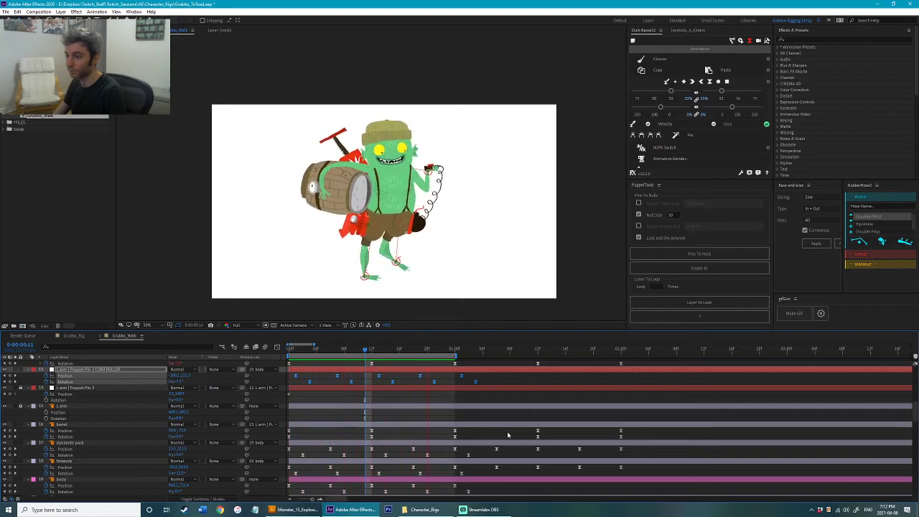
key("space")
key("space")
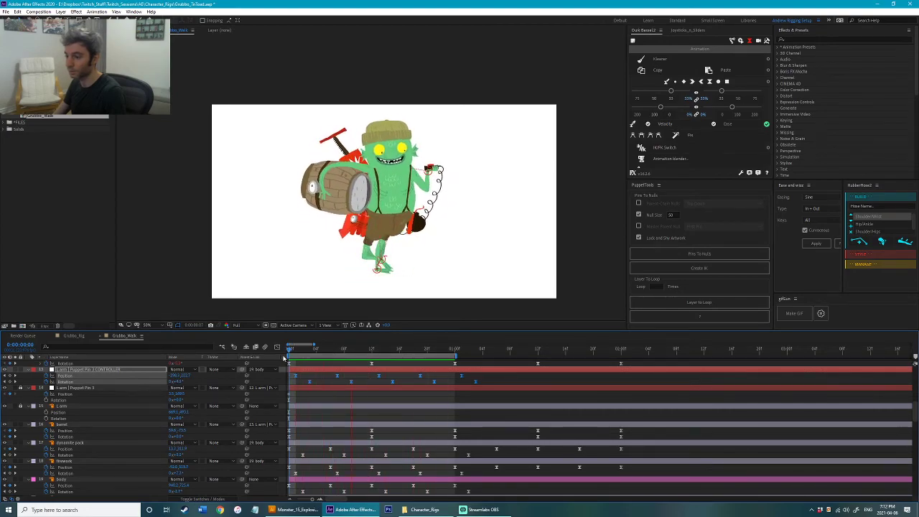
Step: Shift the left arm controller's rotation keyframes one frame earlier to start at frame 2, and play back the loop
key("space")
left_click(316, 380)
left_click(98, 382)
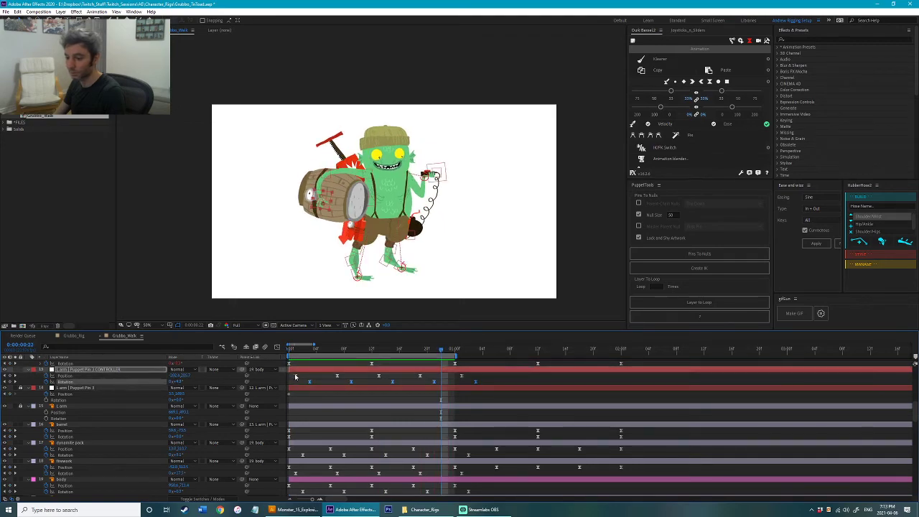
key("space")
left_click(303, 382)
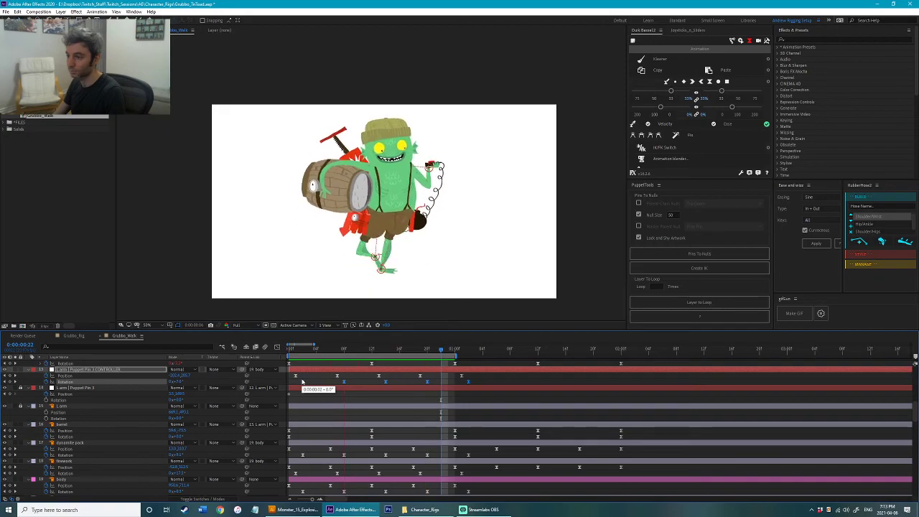
key("space")
Step: Save the project and shift the plunger's position keyframes, trying offsets of 2 and 4 frames in playback and leaving the first at frame 5
left_click(336, 138)
key("ctrl+s")
scroll(373, 450, "down", 10)
scroll(375, 449, "down", 3)
left_click(74, 474)
left_click(76, 469)
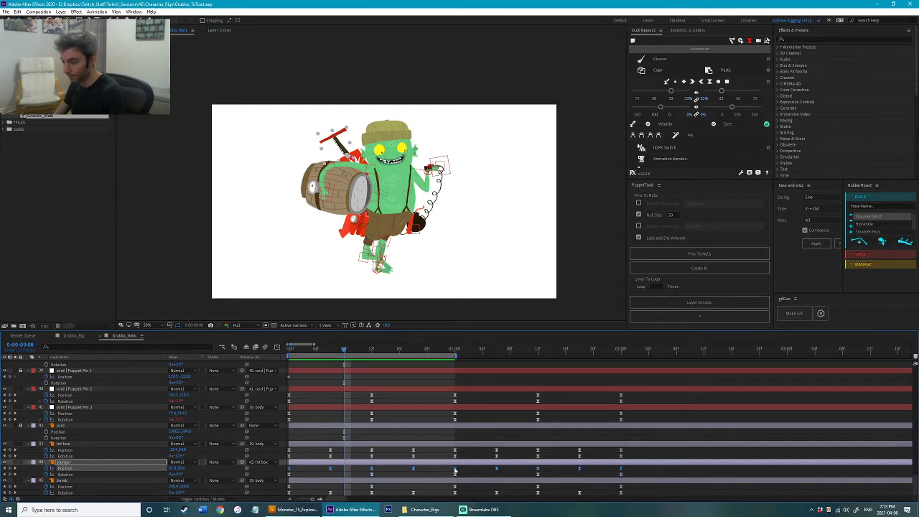
key("space")
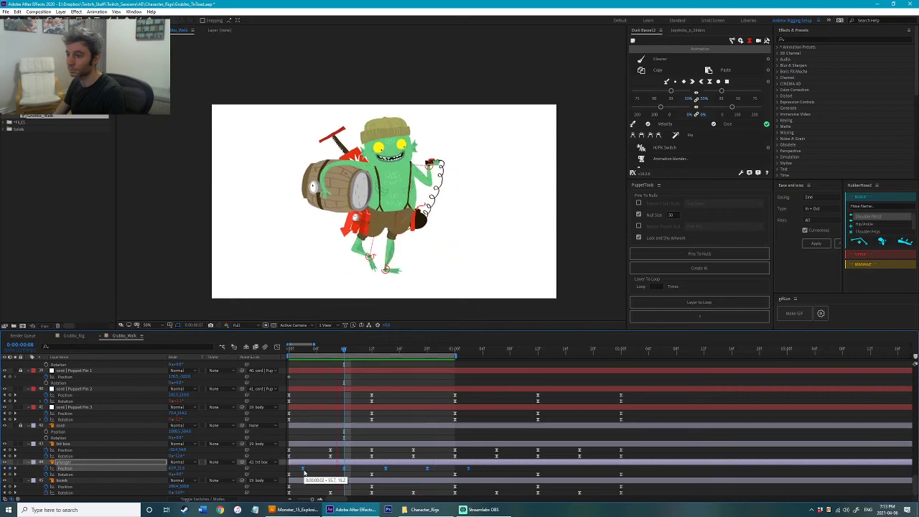
key("space")
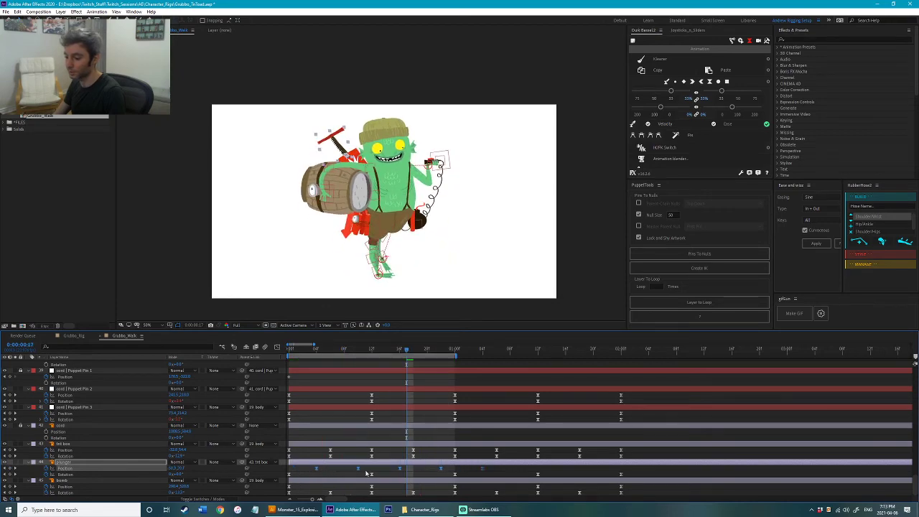
key("space")
key("space")
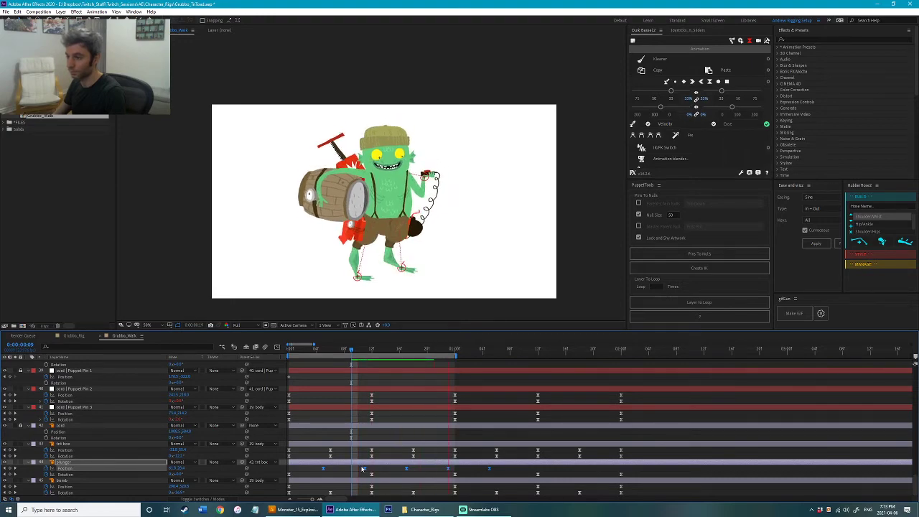
key("space")
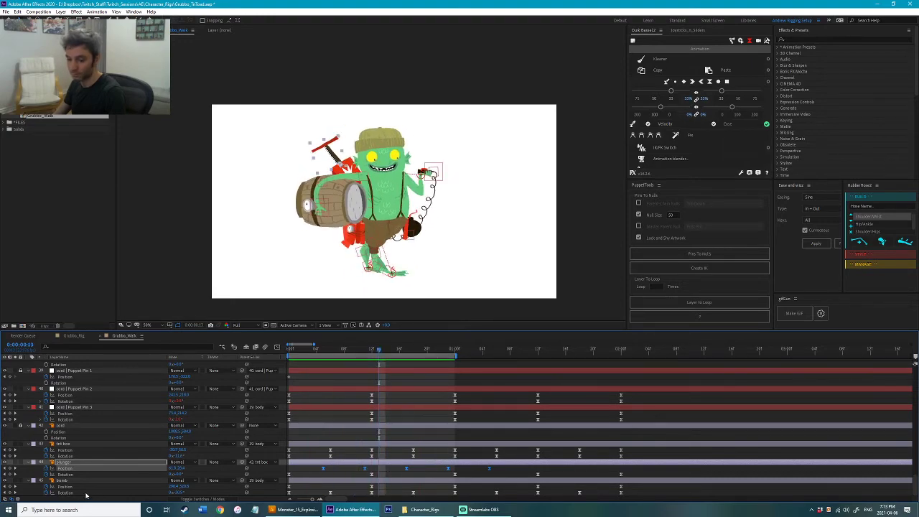
Step: Save the project, shift the TNT box's rotation keyframes earlier to start at frame 1, and play back the walk
left_click(85, 493)
key("ctrl+s")
left_click(66, 457)
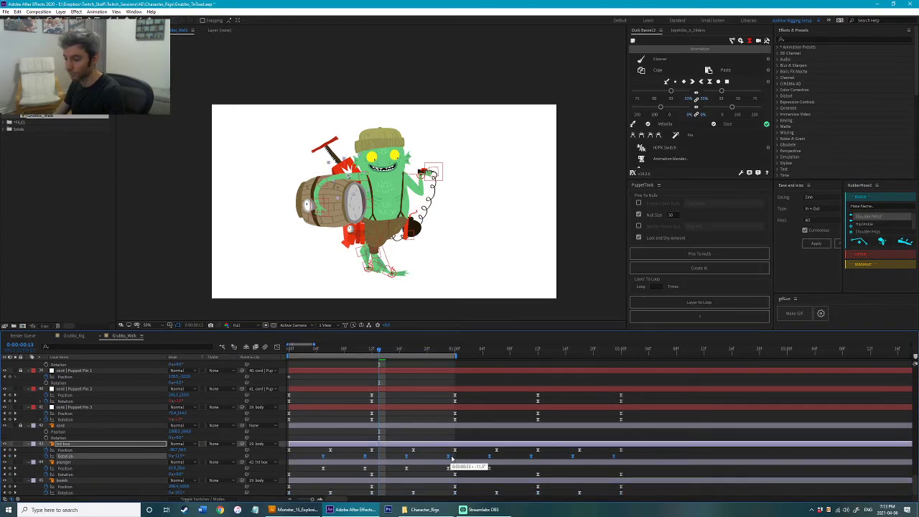
key("space")
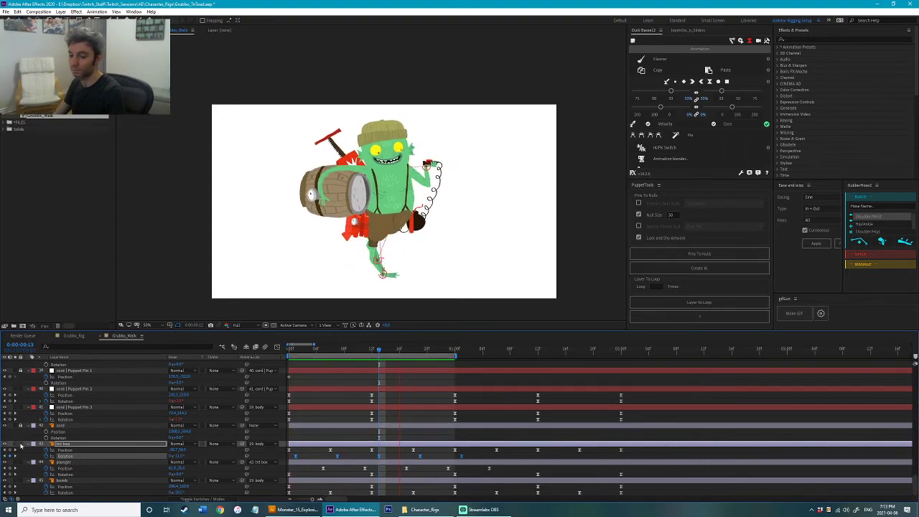
Step: Adjust the mouth's Scale keyframe at frame 6, copy it to frame 18, and play back the walk
left_click(17, 445)
left_click(17, 446)
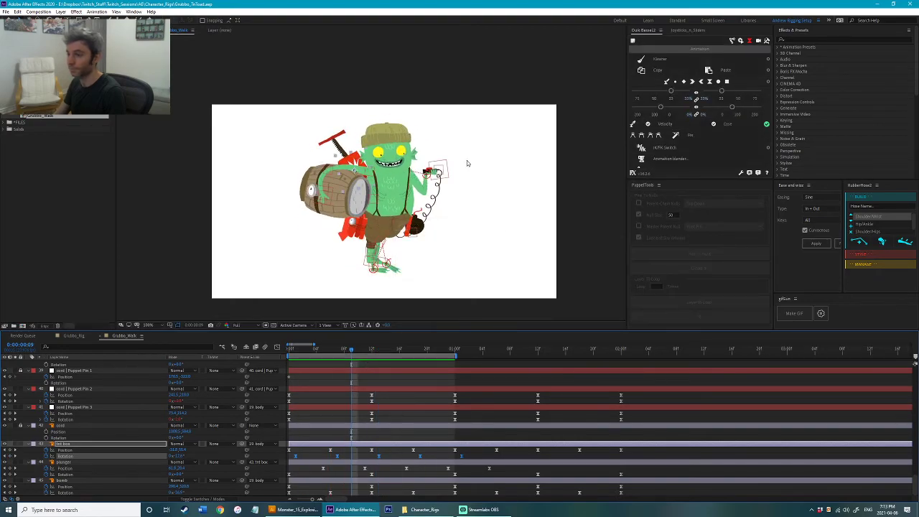
scroll(467, 162, "up", 1)
left_click_drag(425, 147, 389, 191)
key("F2")
scroll(387, 406, "up", 10)
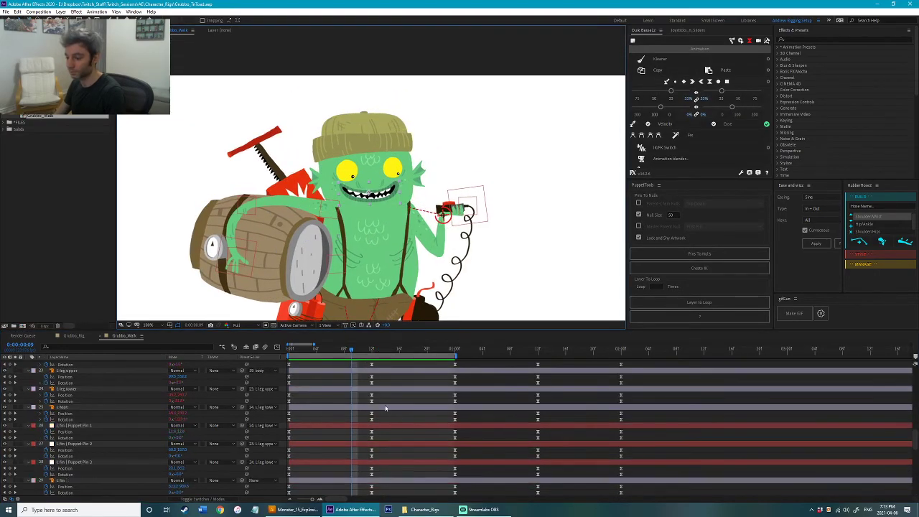
scroll(384, 407, "down", 1)
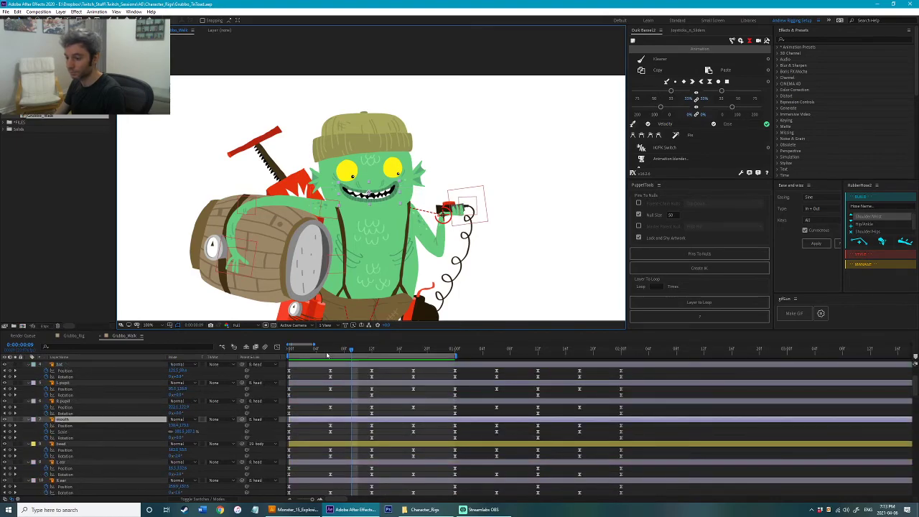
mouse_move(315, 350)
left_mouse_down()
mouse_move(280, 351)
mouse_move(331, 359)
left_mouse_up()
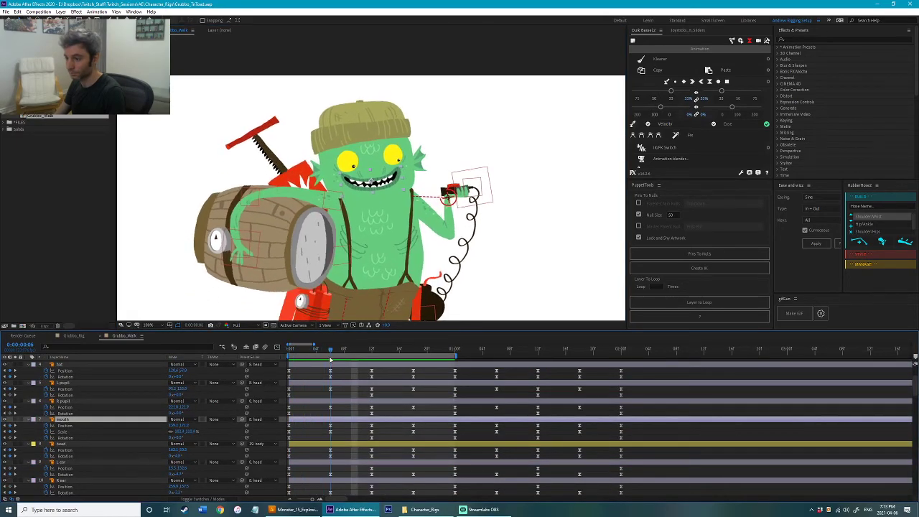
left_click(205, 498)
scroll(412, 208, "up", 4)
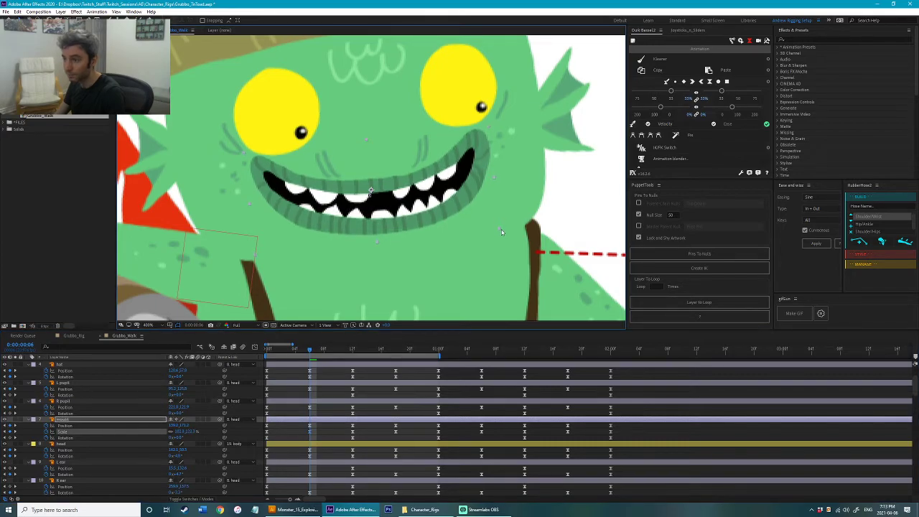
left_click(396, 367)
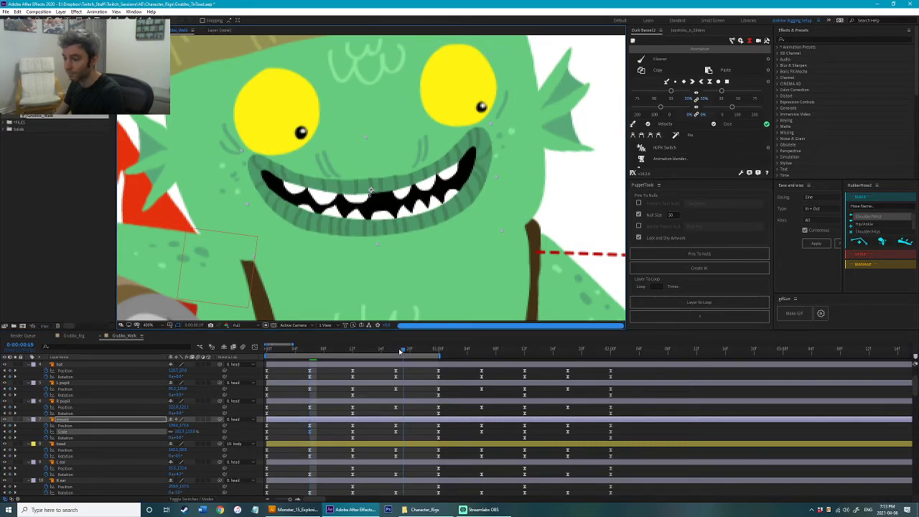
scroll(434, 261, "down", 6)
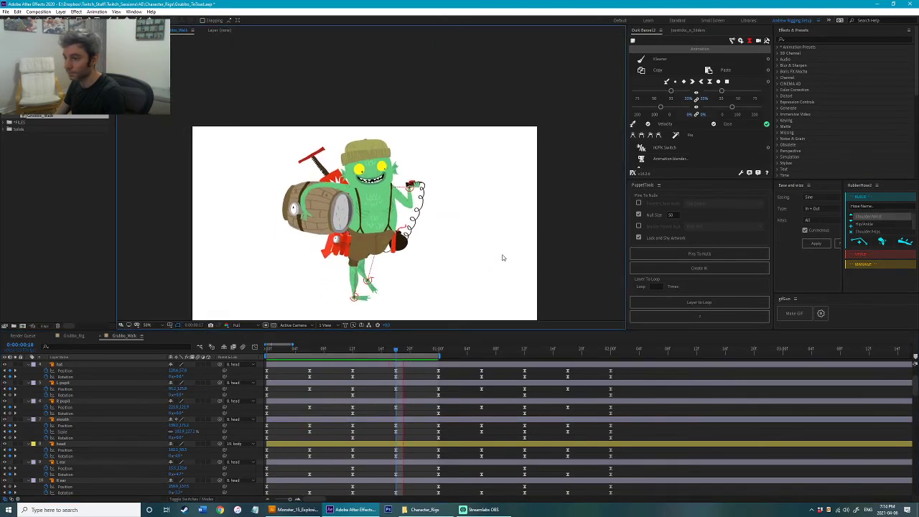
Step: Save the project and try shifting the right ear's rotation keyframes to start at frame 4 and the left ear's at frame 2
scroll(422, 164, "up", 3)
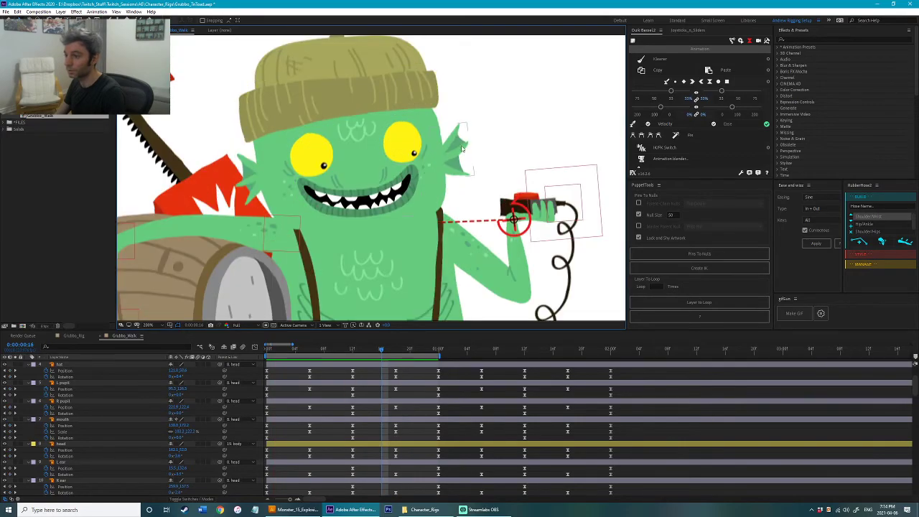
left_click(219, 197)
key("ctrl+s")
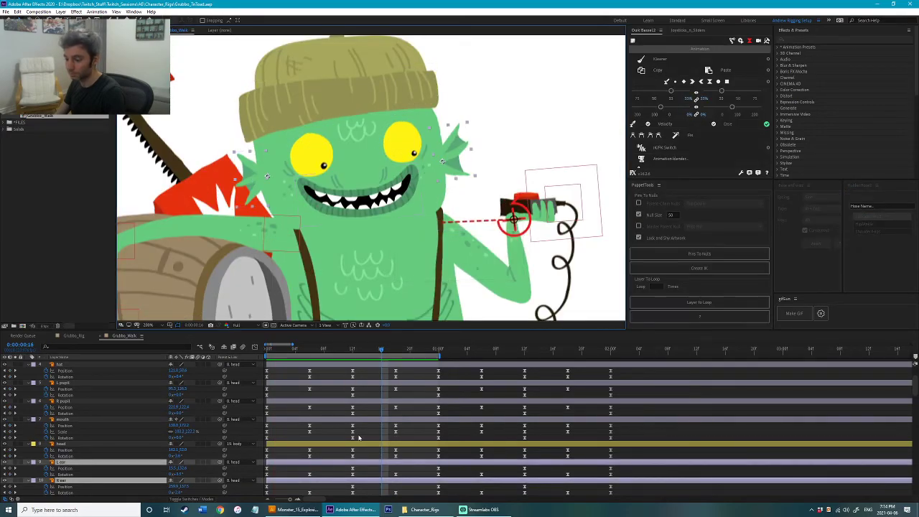
scroll(330, 456, "down", 2)
left_click(66, 455)
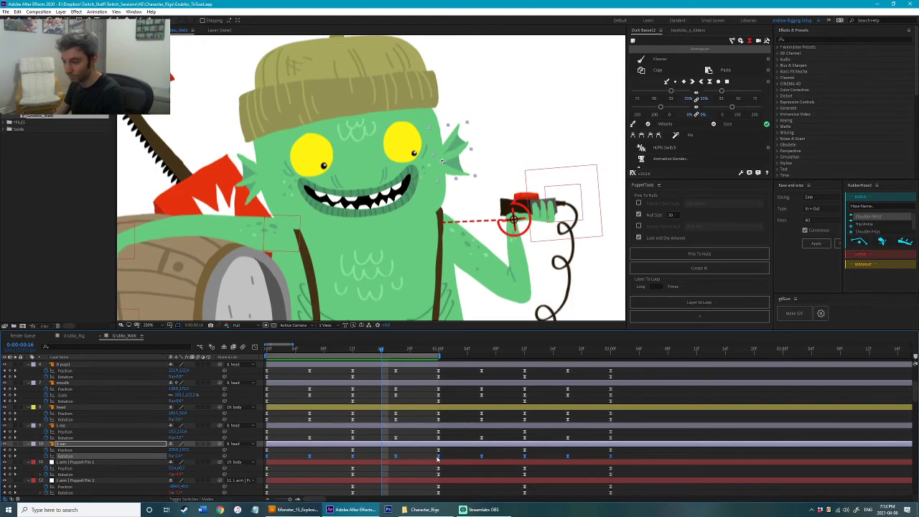
left_click(109, 439)
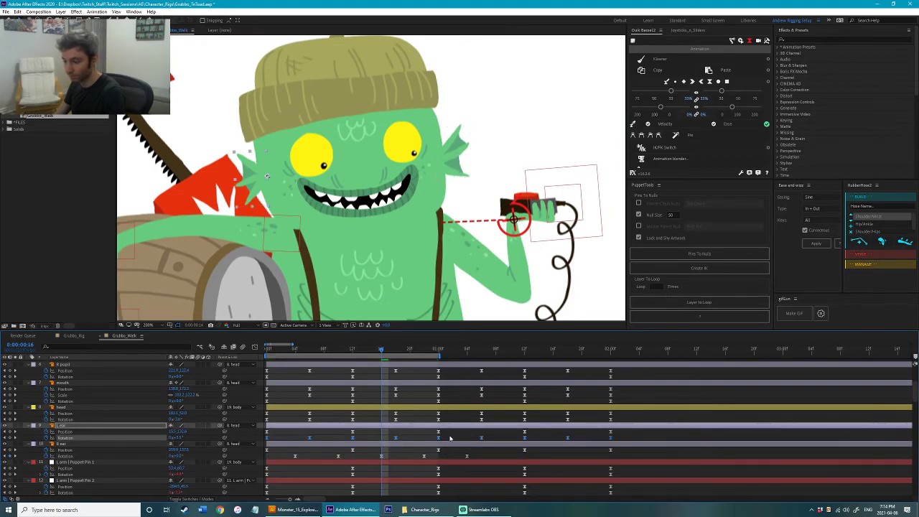
left_click_drag(280, 438, 292, 441)
Step: Preview the walk with the offset ears, undo both ear keyframe shifts, and save the project
key("space")
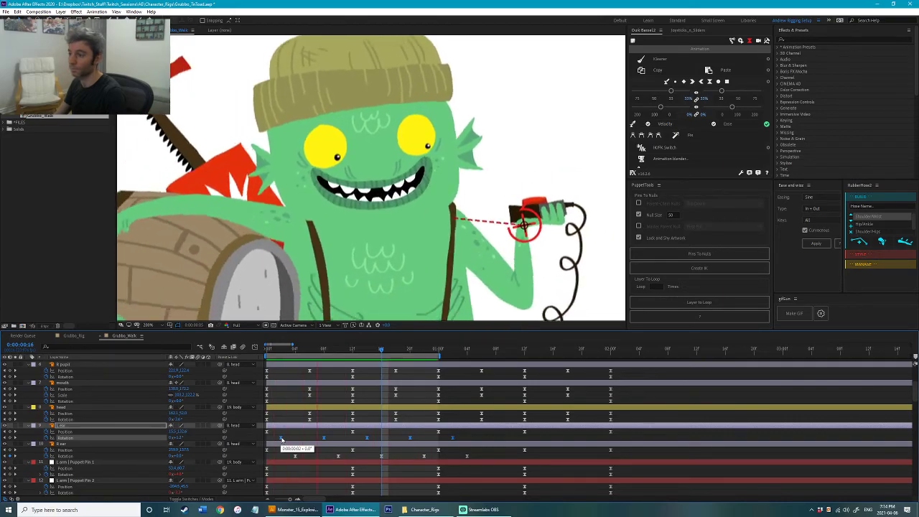
key("space")
mouse_move(282, 351)
left_mouse_down()
mouse_move(267, 355)
mouse_move(288, 361)
left_mouse_up()
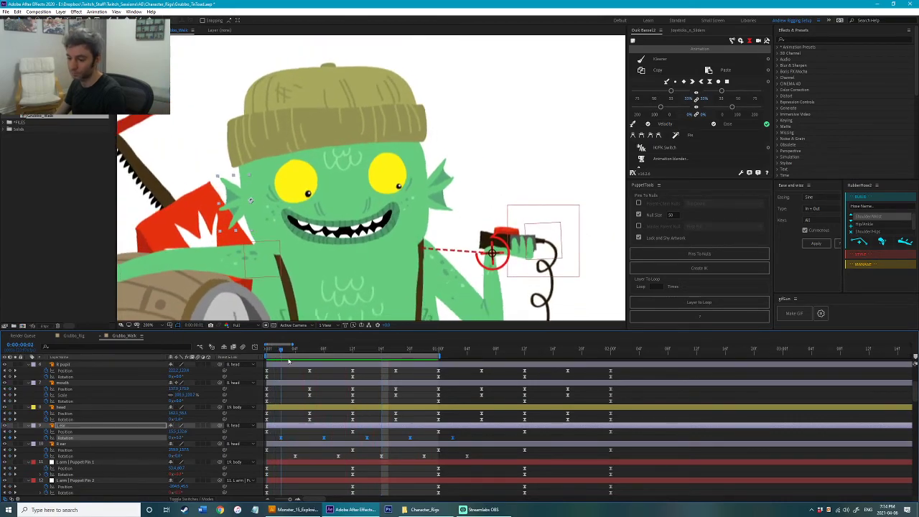
scroll(478, 250, "down", 4)
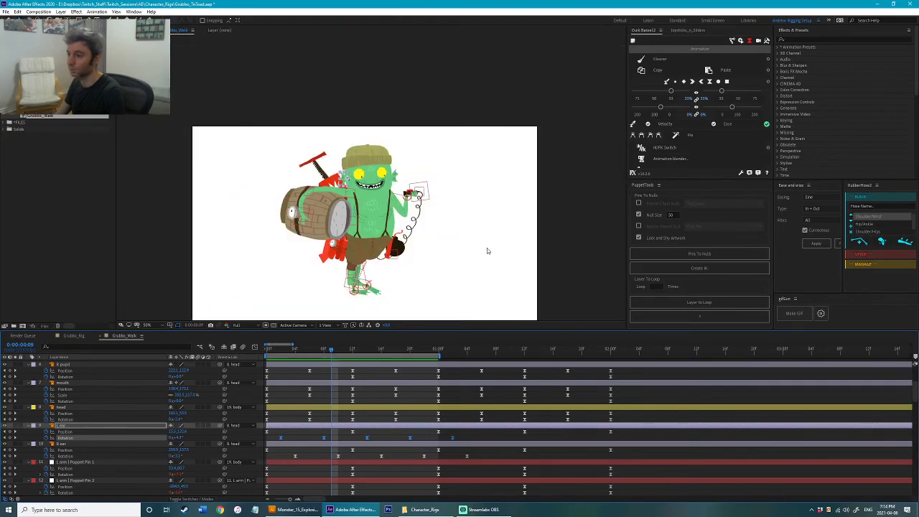
left_click(495, 265)
key("space")
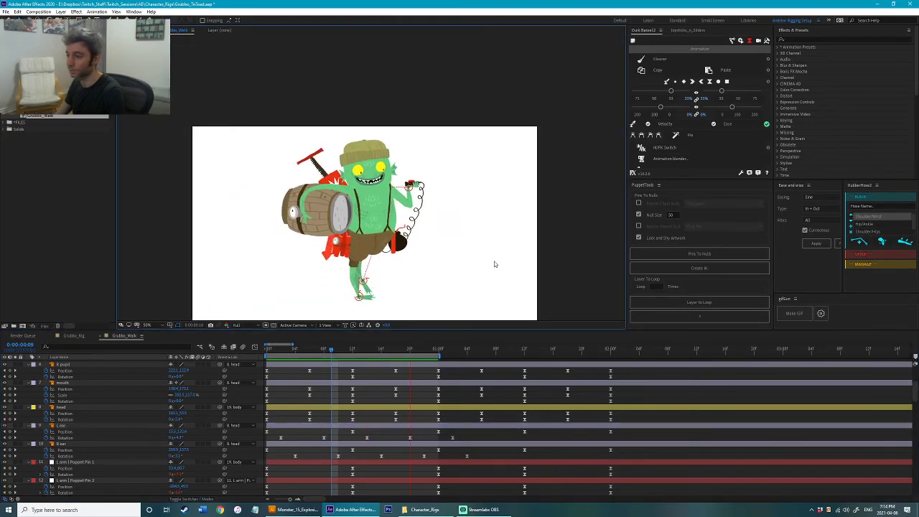
key("space")
key("ctrl+z")
key("ctrl+z")
key("ctrl+s")
Step: Rotate the right and left ears at frame 6 and paste their rotation keyframes at frame 18
left_click(310, 350)
scroll(423, 176, "up", 2)
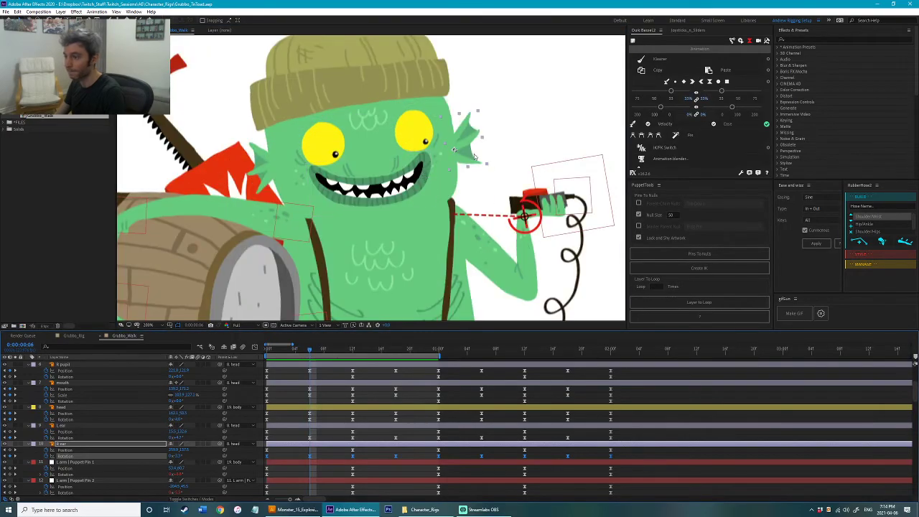
key("w")
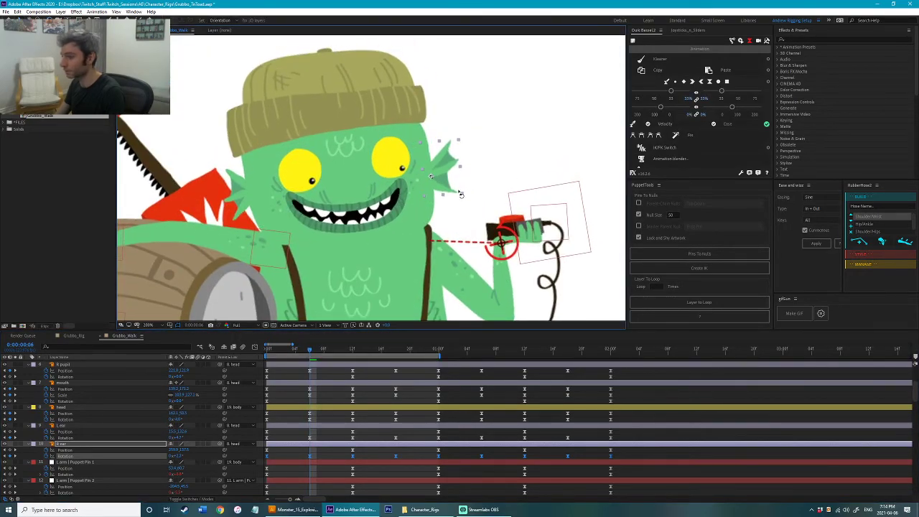
left_click(329, 428)
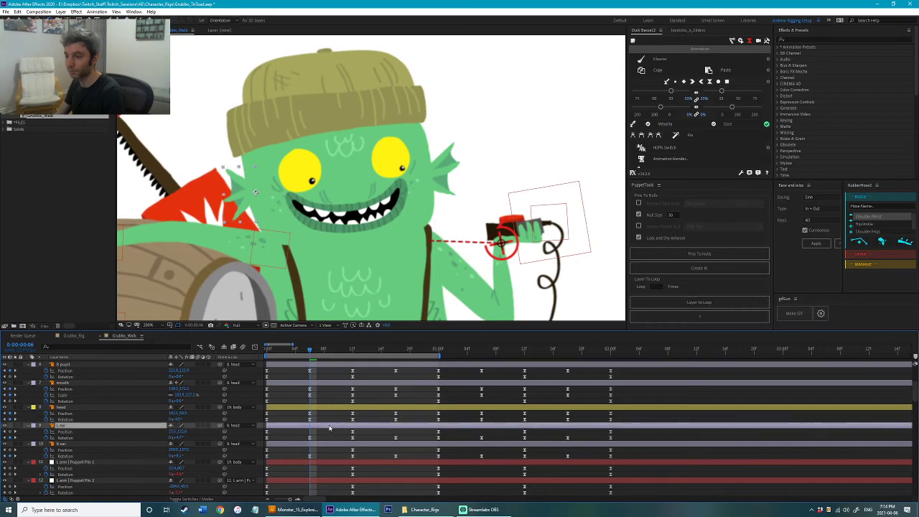
left_click_drag(245, 220, 249, 226)
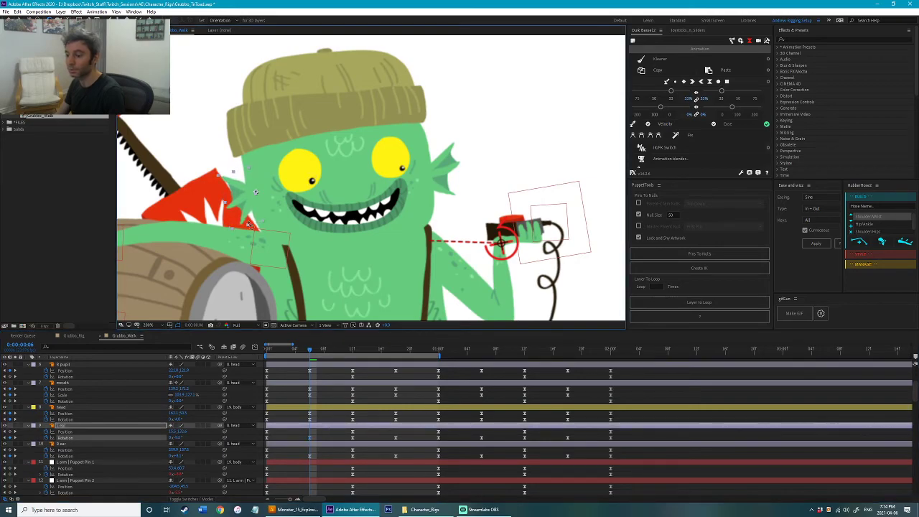
left_click(397, 350)
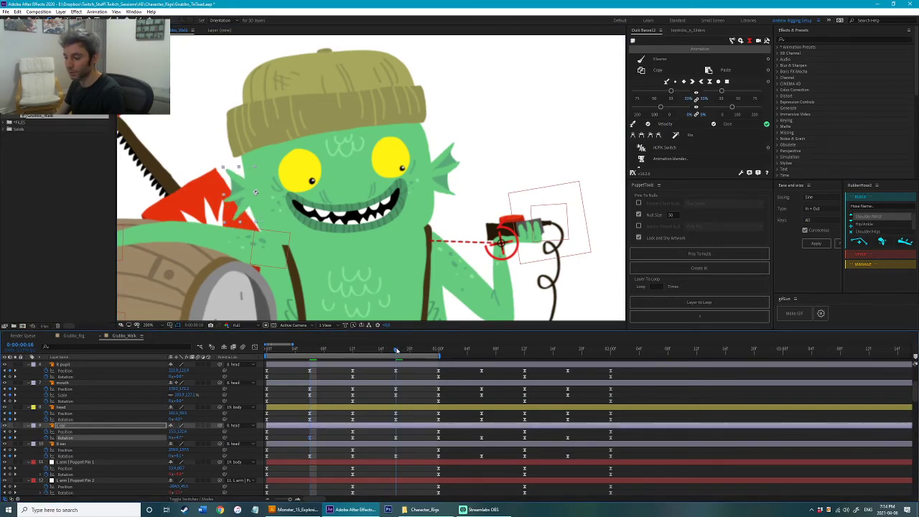
key("ctrl+v")
left_click_drag(319, 453, 304, 460)
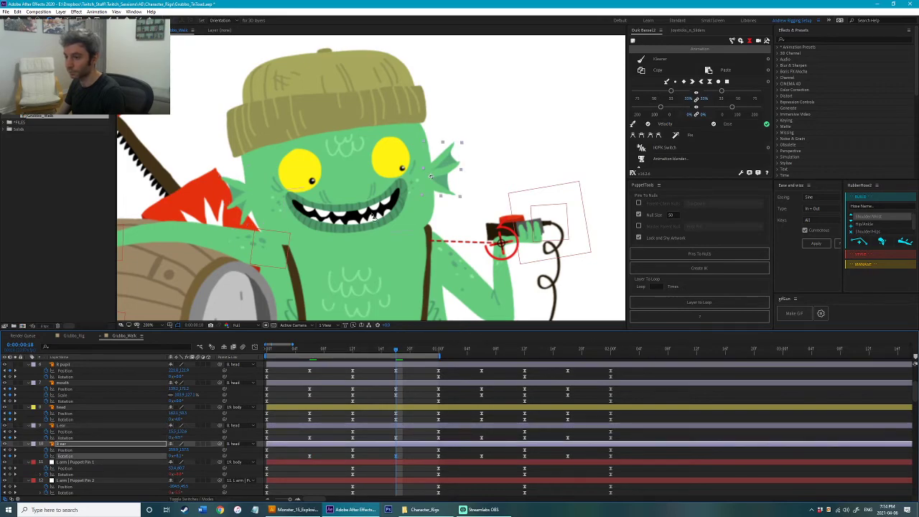
Step: Rotate both ears into a contrasting pose at frame 12
left_click(354, 350)
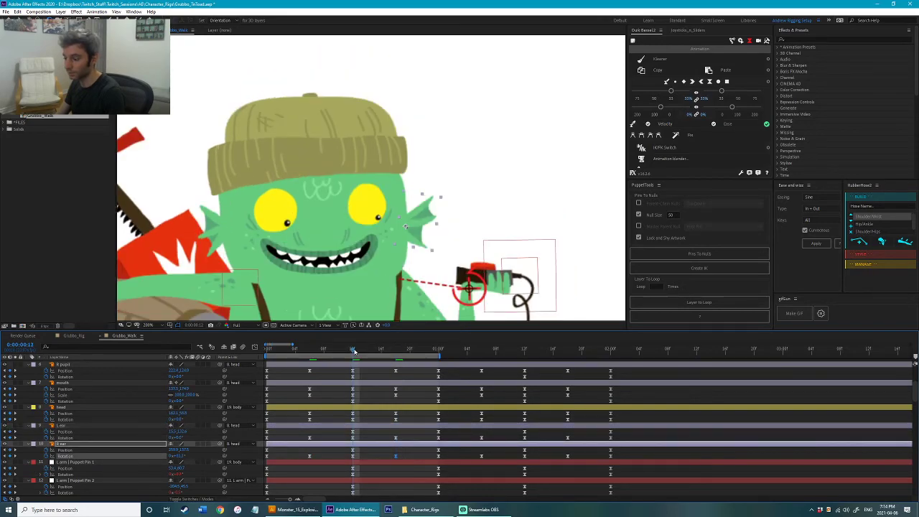
left_click(369, 428)
left_click(368, 428)
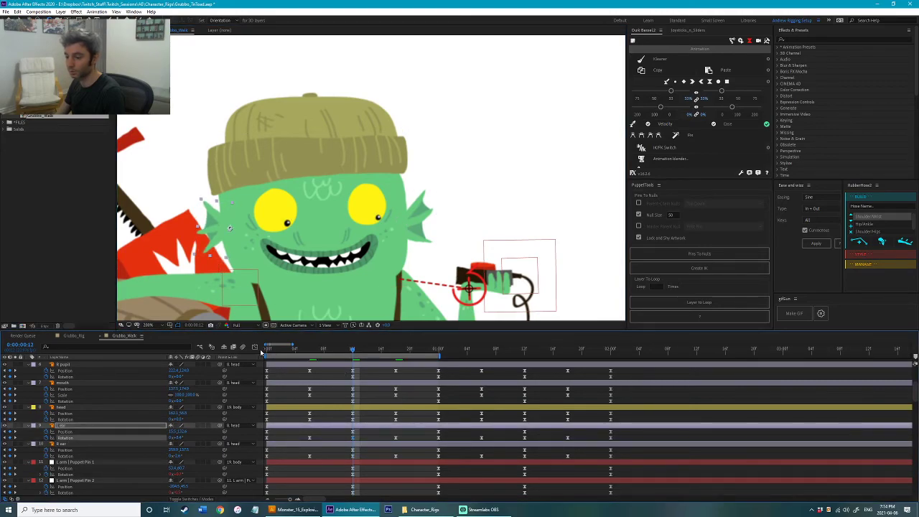
Step: Copy both ears' frame 12 rotation keyframes to frame 0 and to the 1-second mark
key("Home")
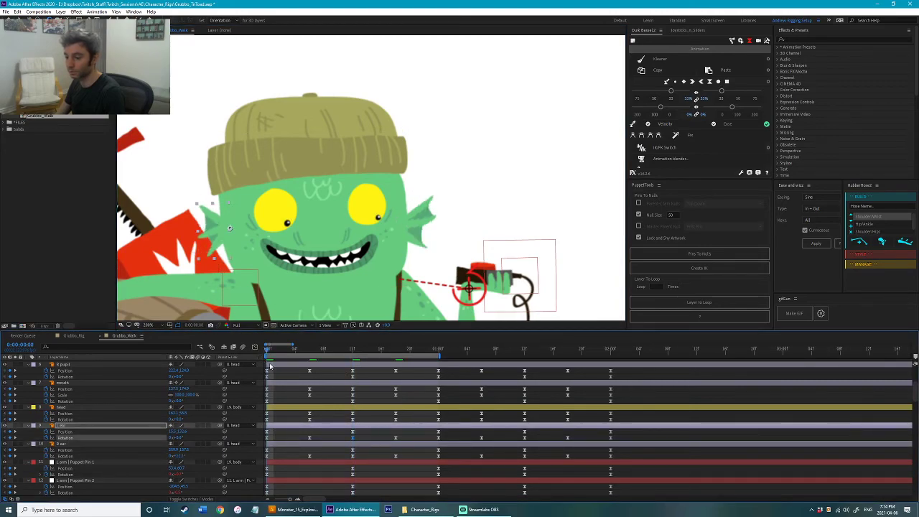
left_click(354, 458)
key("ctrl+c")
key("ctrl+v")
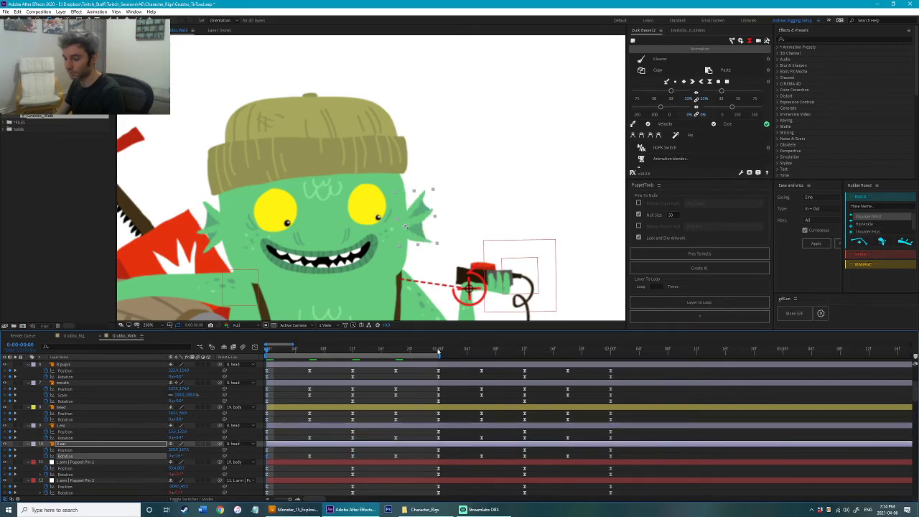
left_click(438, 349)
key("ctrl+v")
left_click(352, 440)
left_click_drag(273, 436, 263, 443)
key("ctrl+c")
key("ctrl+v")
scroll(376, 246, "down", 2)
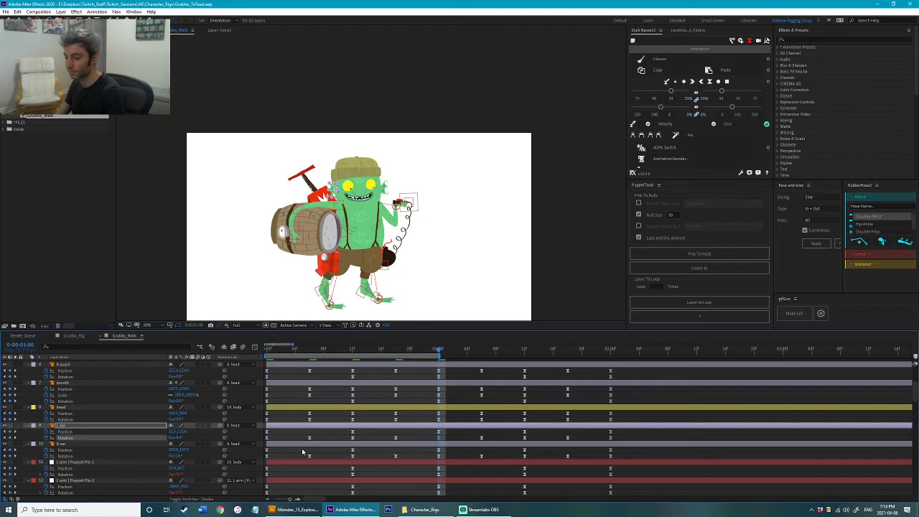
Step: Delete both ears' keyframes after the 1-second mark and paste their first-second keyframes there to repeat the cycle
left_click_drag(463, 431, 625, 463)
key("Delete")
left_click_drag(445, 432, 273, 441)
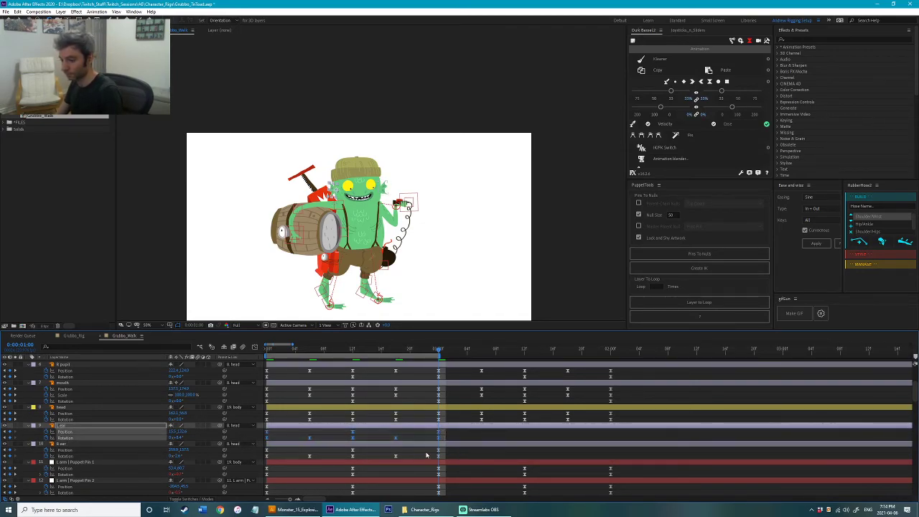
key("ctrl+c")
left_click(95, 454)
key("ctrl+v")
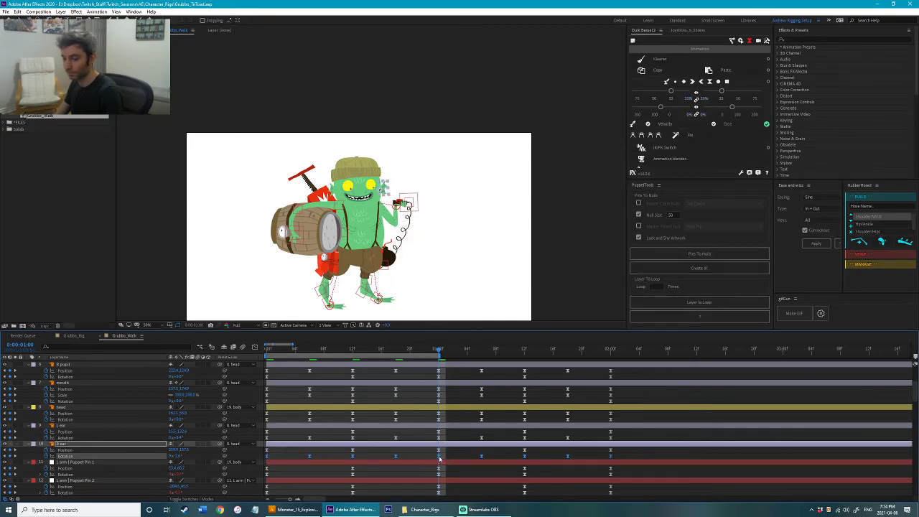
Step: Shift the right ear's rotation keyframes to start at frame 2 and the left ear's at frame 1, and play back the walk
left_click_drag(417, 460, 296, 462)
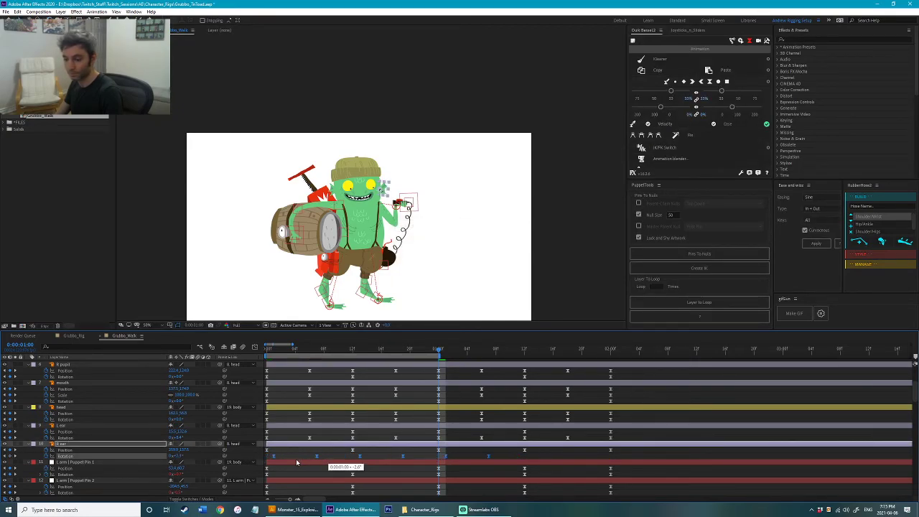
left_click(115, 438)
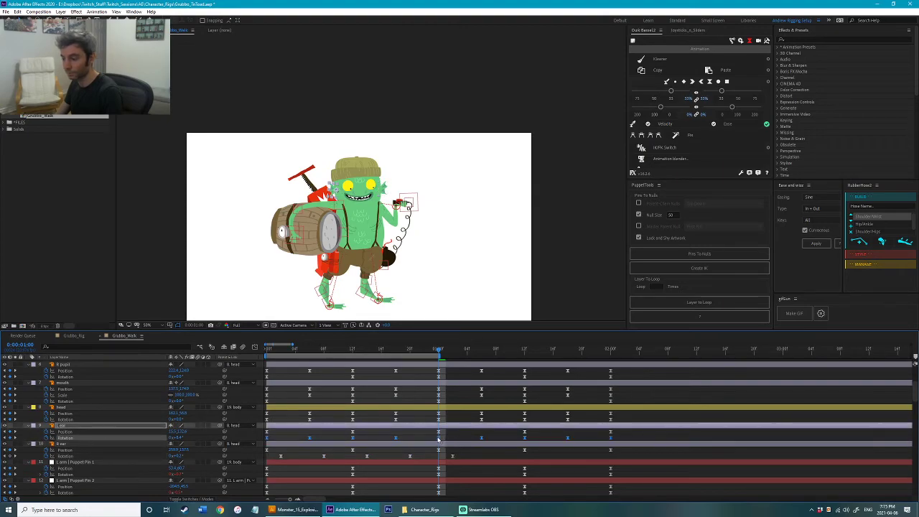
left_click_drag(292, 441, 271, 444)
key("space")
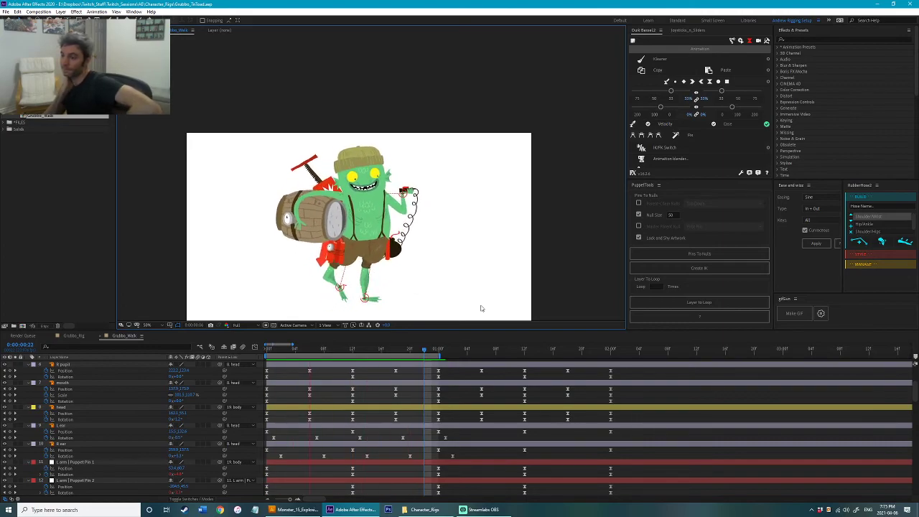
key("space")
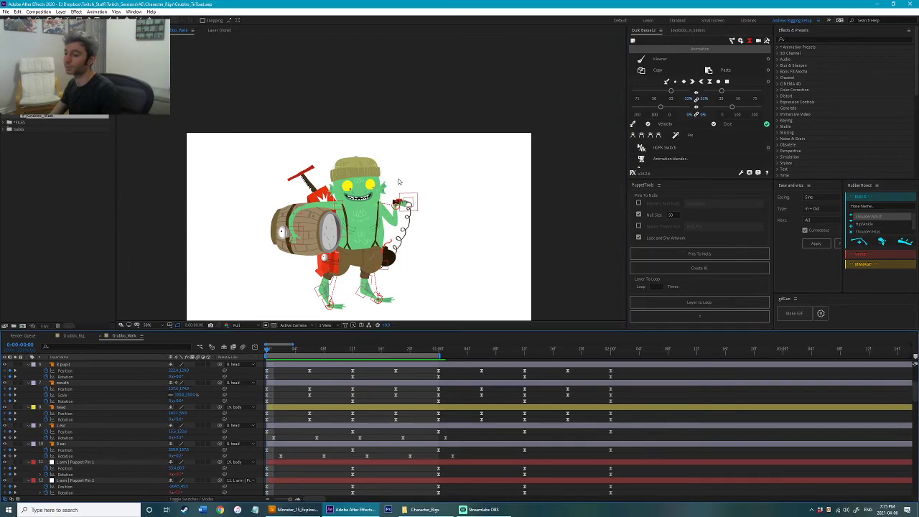
Step: Draw a red-filled ellipse shape that just covers the yellow eye on the barrel side of the face
scroll(399, 181, "up", 6)
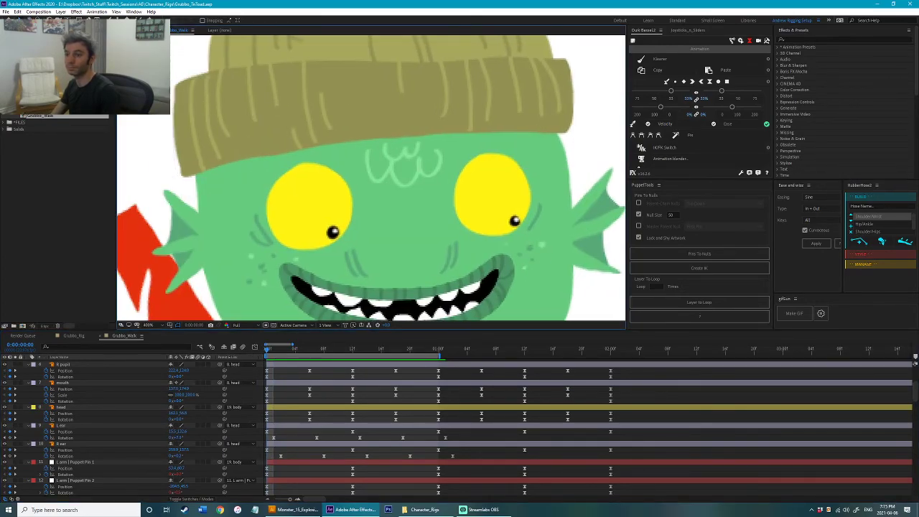
key("g")
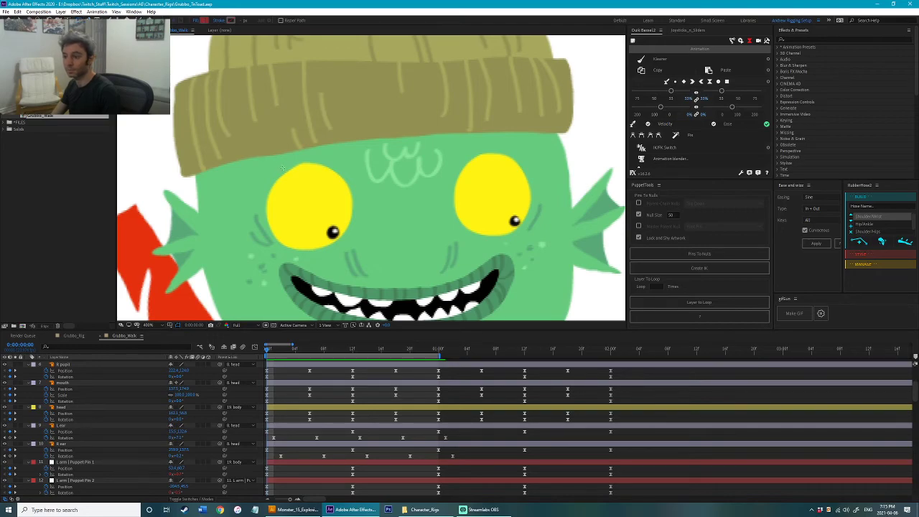
left_click_drag(266, 163, 359, 254)
key("v")
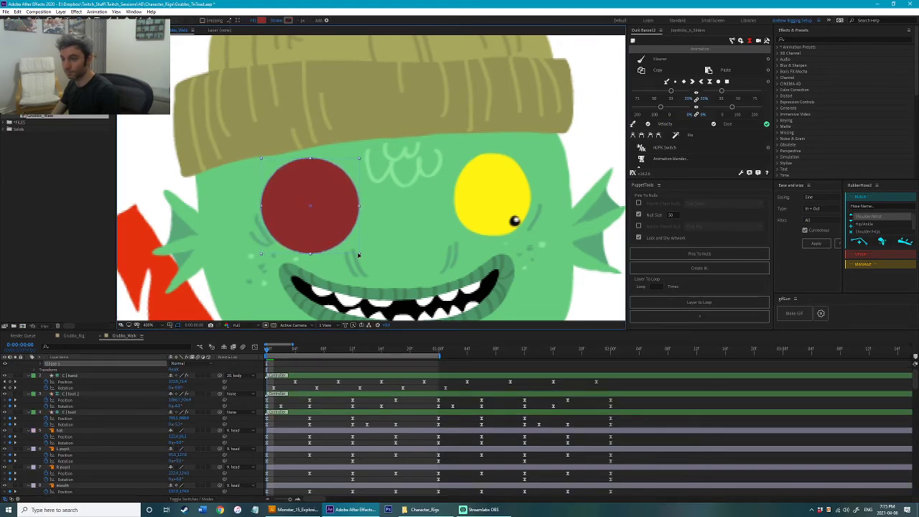
Step: Set the eye-covering ellipse's fill to the green sampled from the monster's face
left_click(261, 20)
left_click(688, 283)
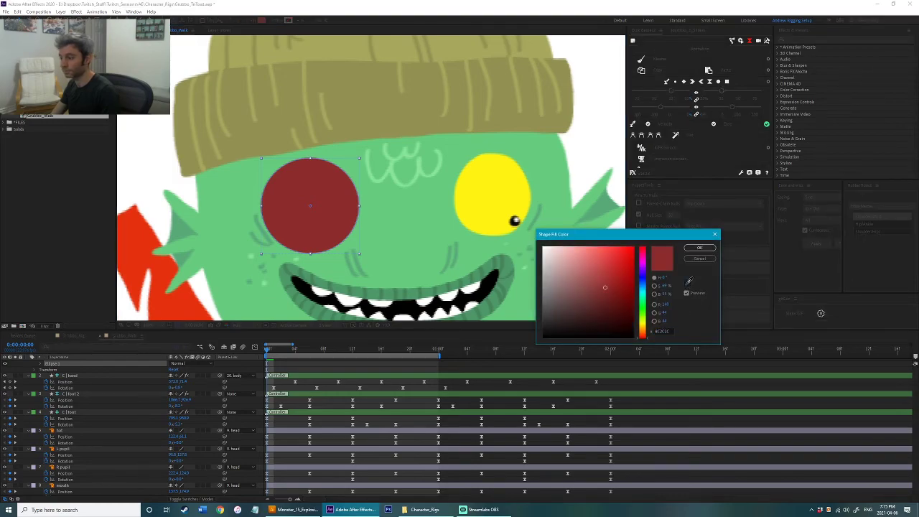
left_click(413, 244)
left_click(700, 248)
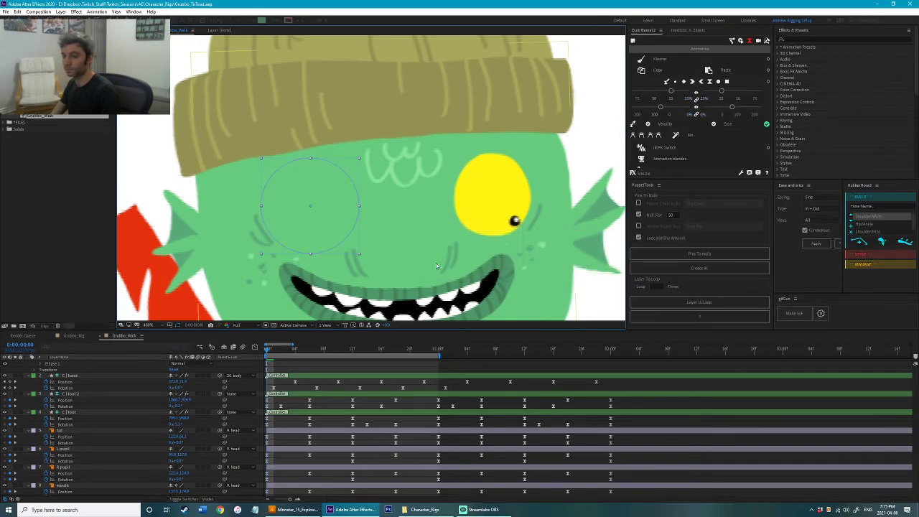
Step: Draw a narrow, curved eye-slit mask on the ellipse layer with the Pen tool, crossing the lower part of the eye and pupil
key("g")
key("g")
left_click(259, 214)
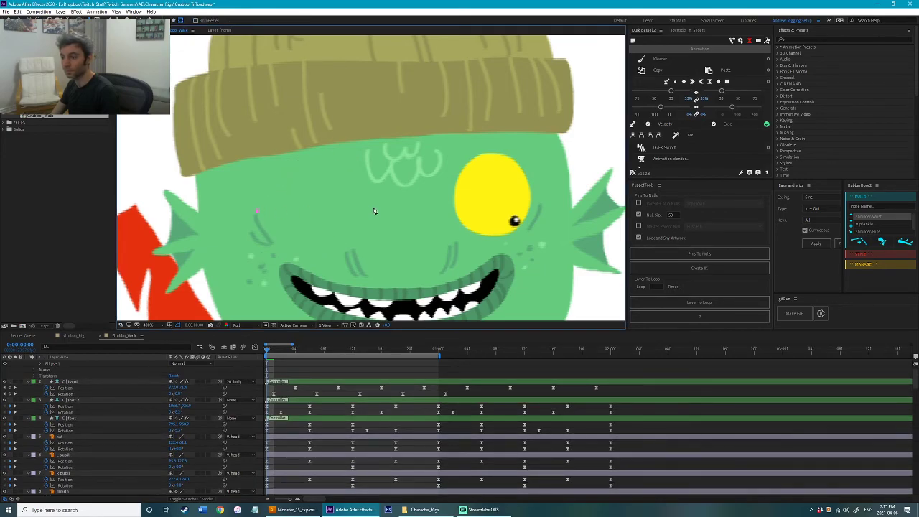
left_click(259, 213)
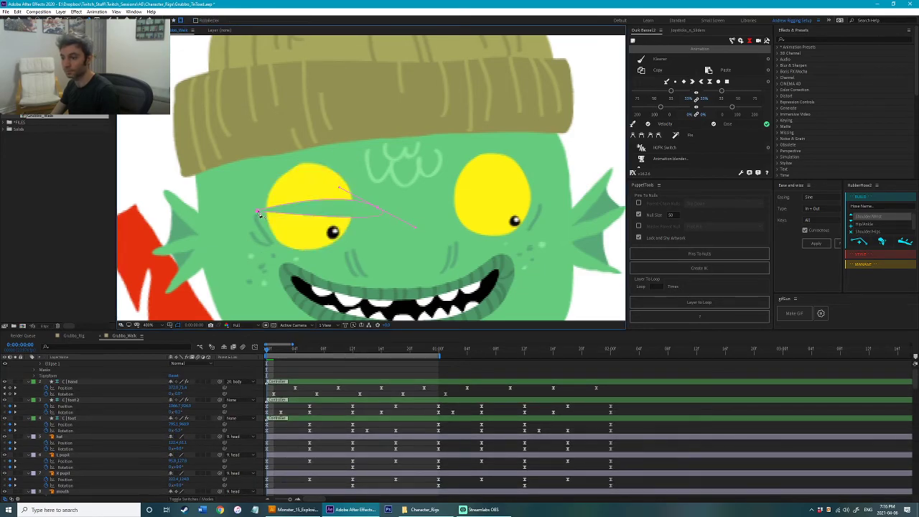
left_click_drag(254, 212, 252, 204)
left_click_drag(415, 228, 365, 239)
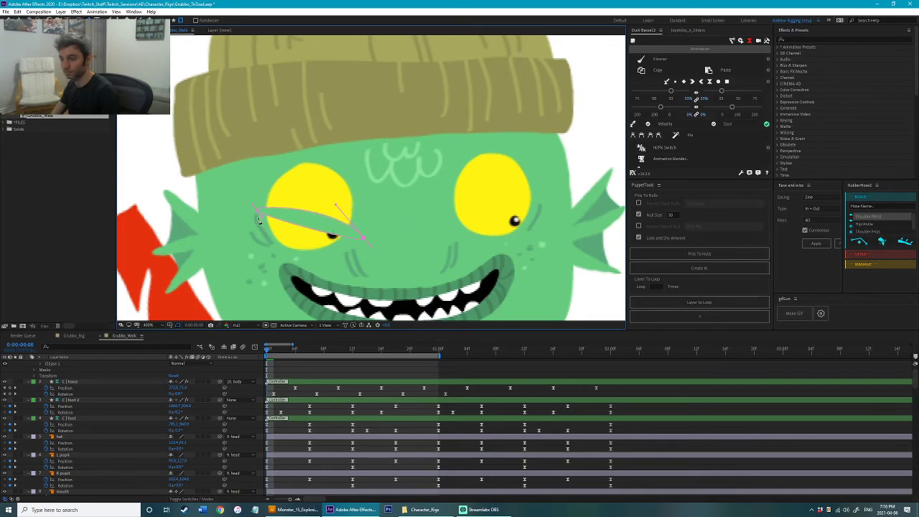
left_click_drag(265, 234, 266, 240)
left_click_drag(338, 207, 340, 217)
scroll(170, 477, "up", 1)
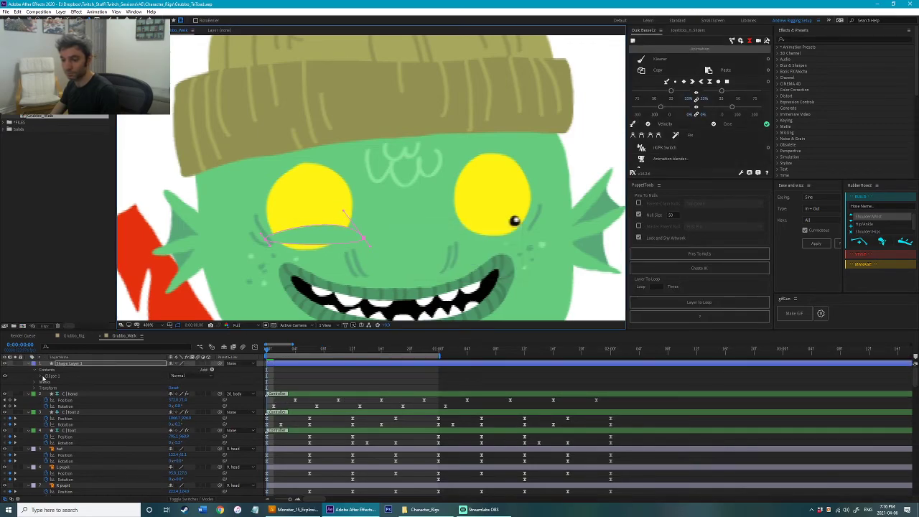
Step: Invert Mask 1 so the eye shows through the slit, and save the project
left_click(37, 382)
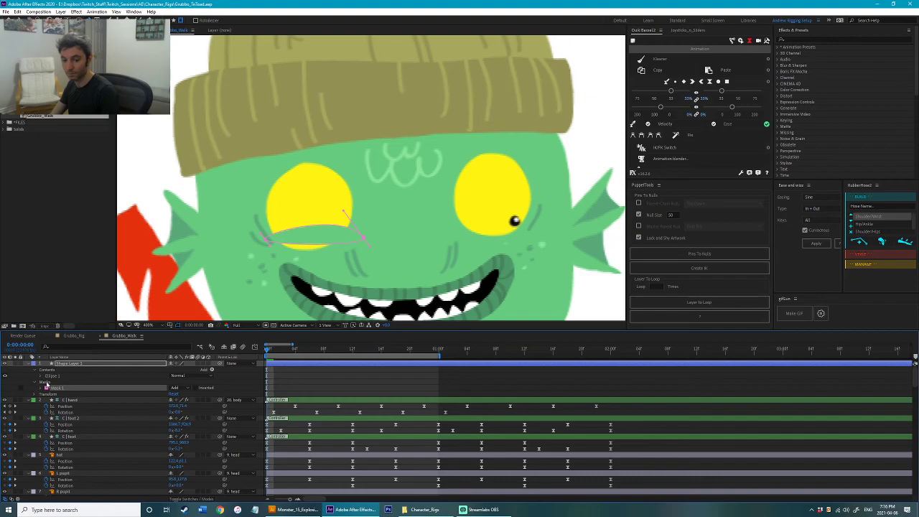
left_click(195, 389)
key("v")
key("ctrl+s")
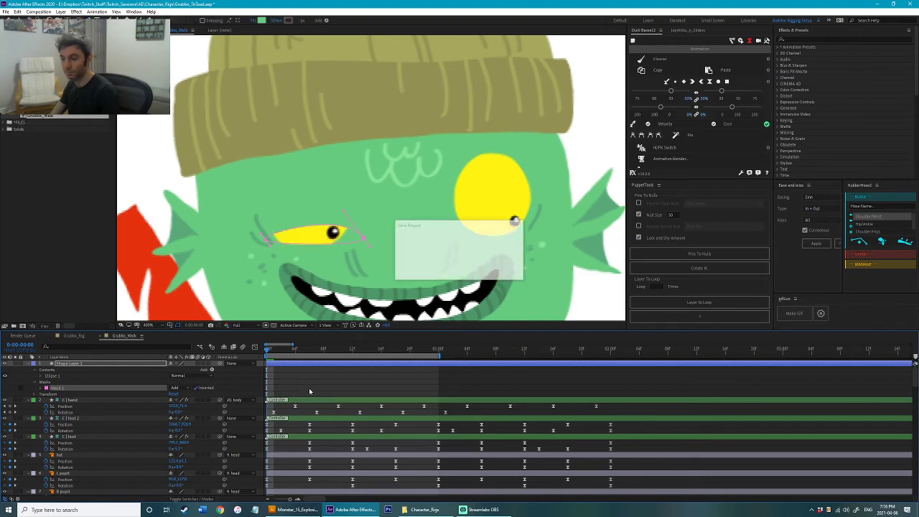
Step: Set a Mask Path keyframe at frame 0 for Mask 1, apply Easy Ease to it and save
left_click(41, 389)
left_click(60, 395)
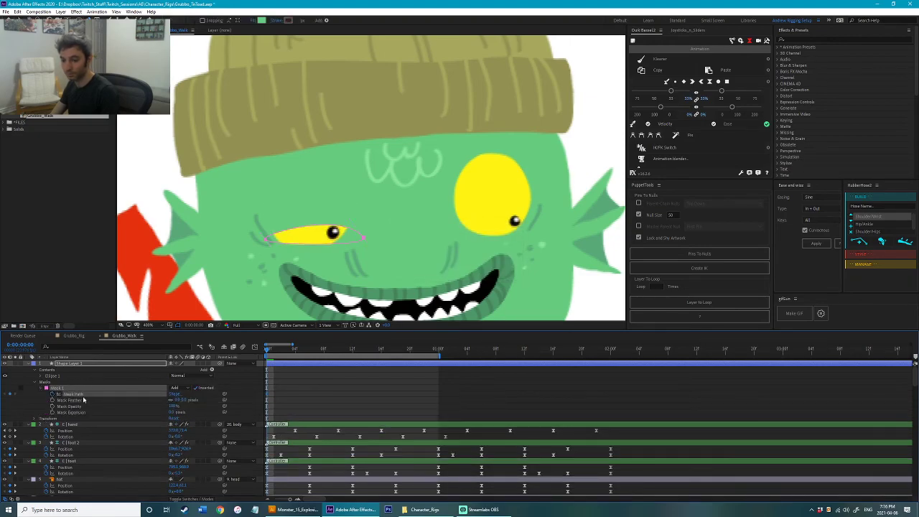
right_click(265, 394)
left_click_drag(276, 402, 264, 392)
right_click(267, 394)
mouse_move(301, 482)
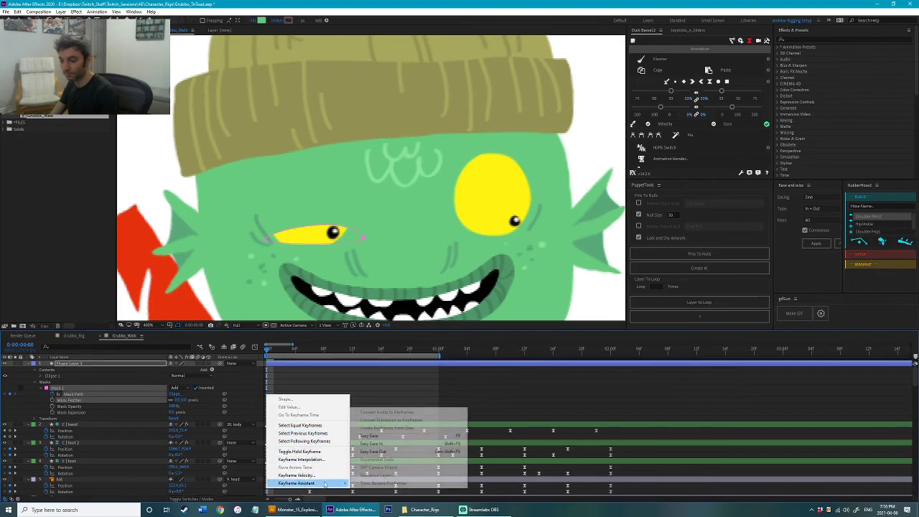
left_click(380, 437)
key("equal")
key("ctrl+s")
Step: Set an eased Mask Expansion keyframe at frame 0 and reduce the expansion to about -7 pixels to close the eye
left_click(296, 392)
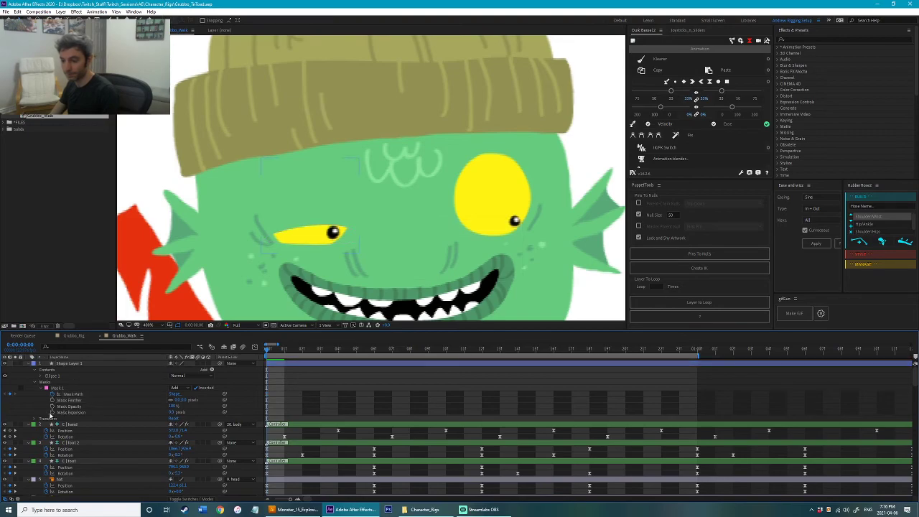
left_click(53, 413)
right_click(267, 413)
mouse_move(305, 406)
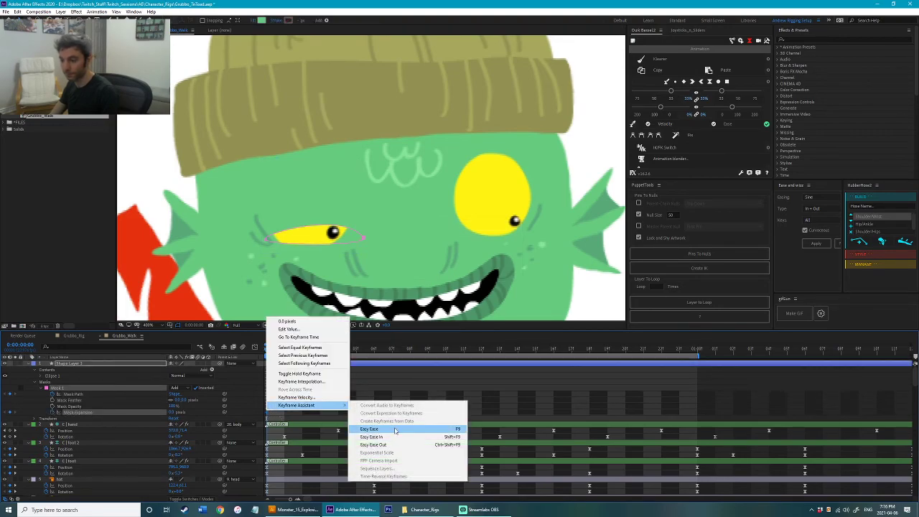
left_click(381, 429)
left_click(235, 418)
key("ctrl+s")
left_click_drag(172, 414, 149, 414)
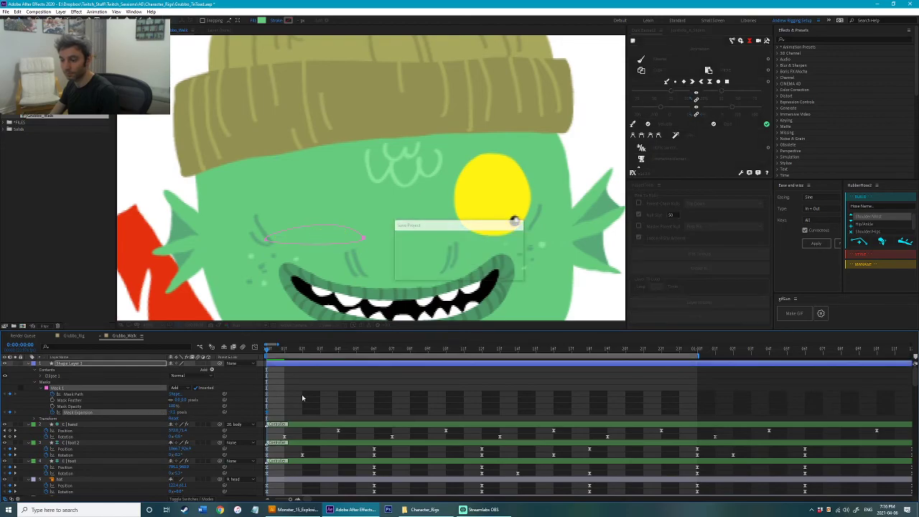
Step: Check how the eyelid follows the face at frame 3, and parent Shape Layer 1 to the head layer at frame 0
left_click(296, 356)
key("Page_Down")
key("Page_Down")
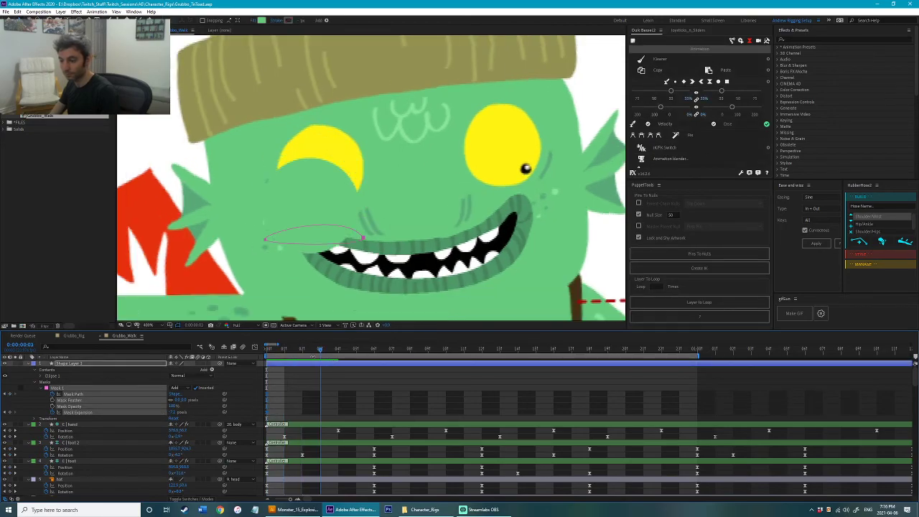
key("Home")
left_click(231, 363)
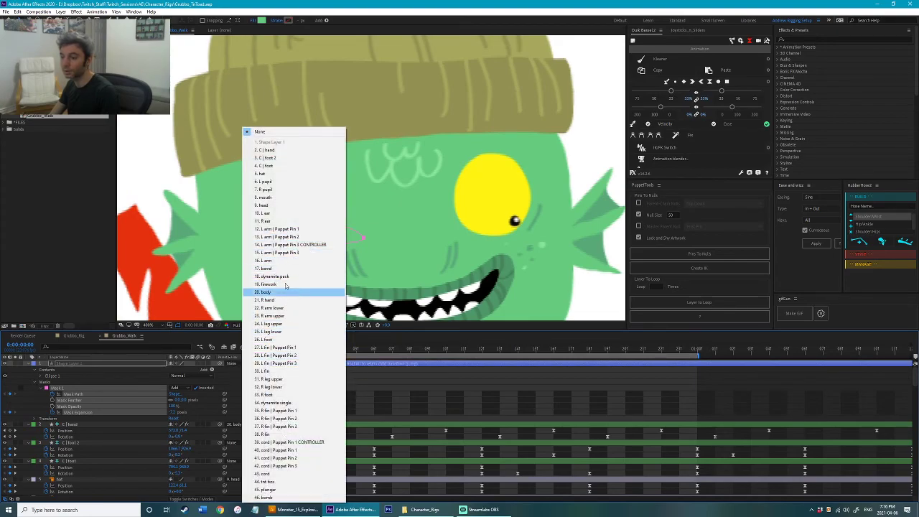
left_click(282, 208)
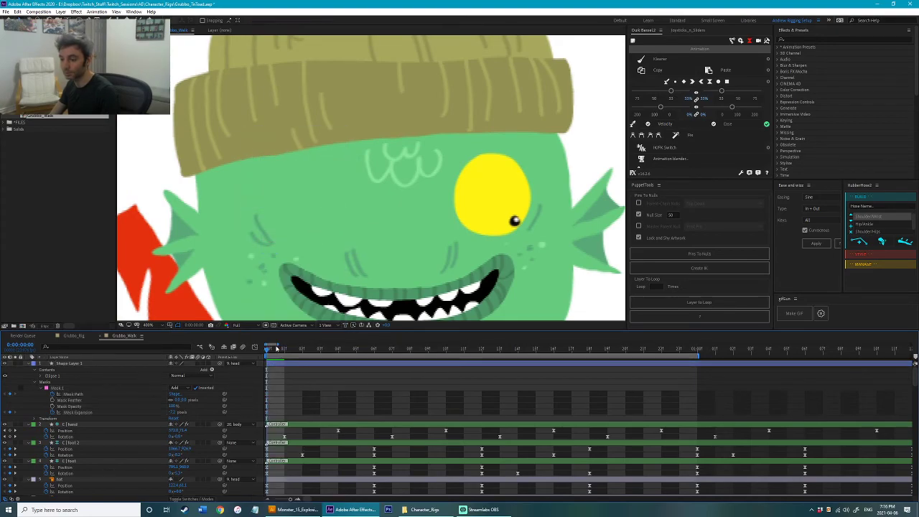
Step: Set the eyelid's Mask Expansion to 0 pixels at frame 5
key("Page_Down")
key("Page_Down")
key("Page_Down")
key("Page_Down")
key("Page_Down")
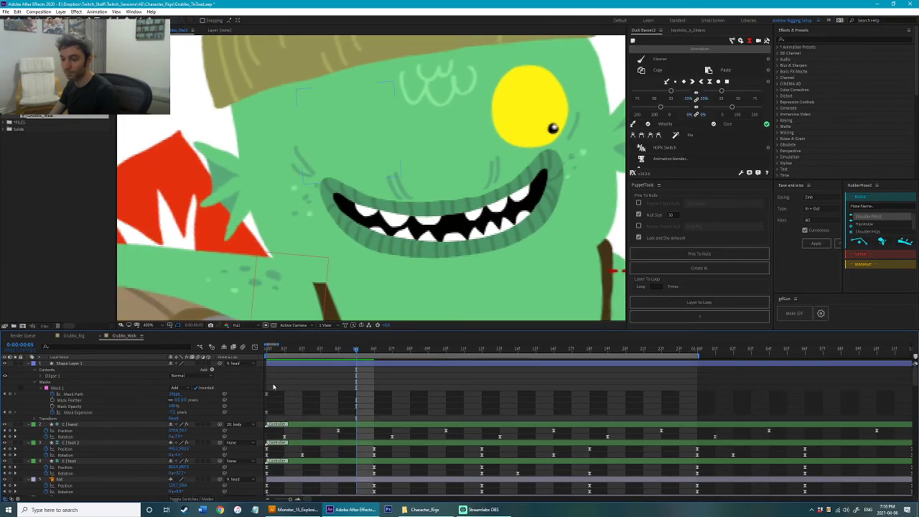
left_click(95, 415)
type("0")
left_click(242, 390)
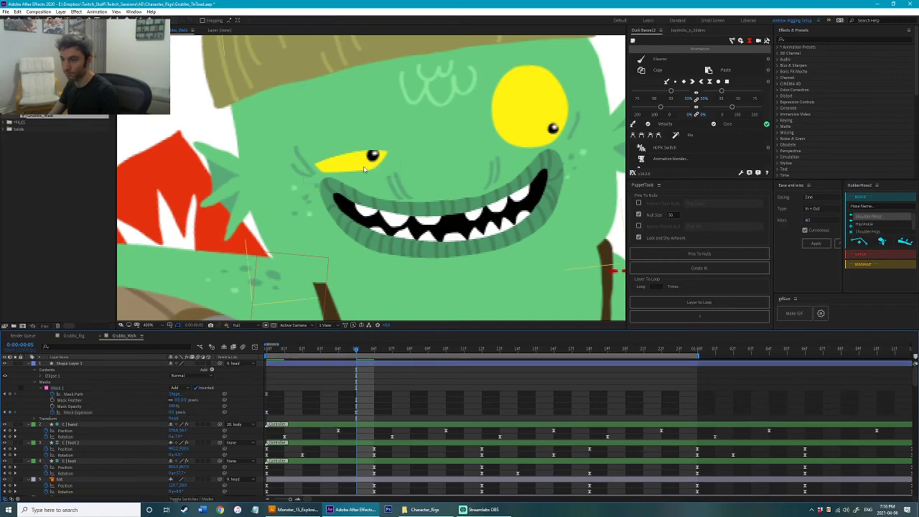
Step: Reshape the eyelid mask path at frame 5 into a rounded outline surrounding the whole yellow eye
left_click_drag(393, 151, 401, 183)
left_click(402, 184)
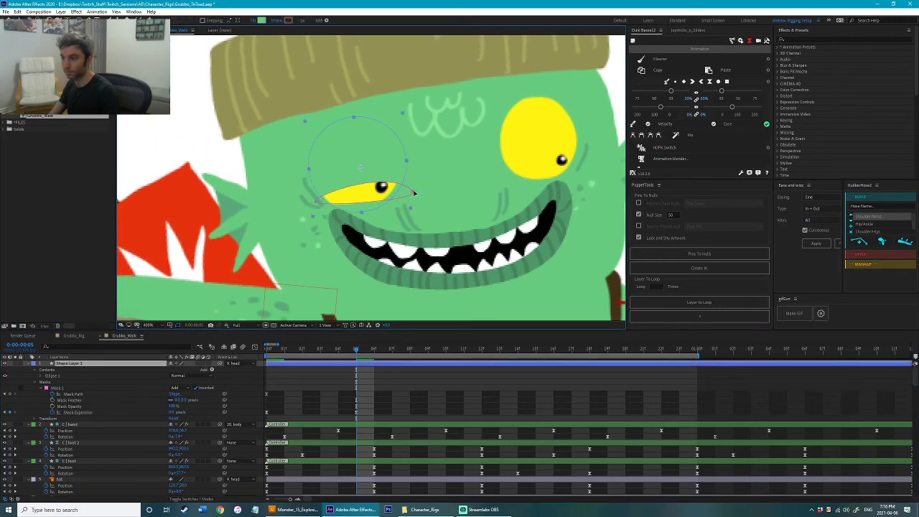
left_click(414, 192)
left_click_drag(390, 165, 375, 73)
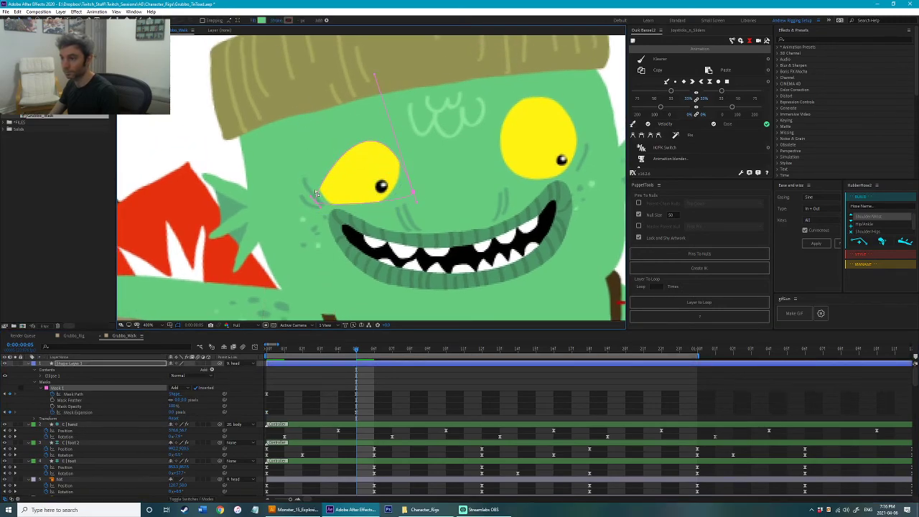
left_click_drag(300, 184, 259, 111)
left_click_drag(373, 77, 403, 65)
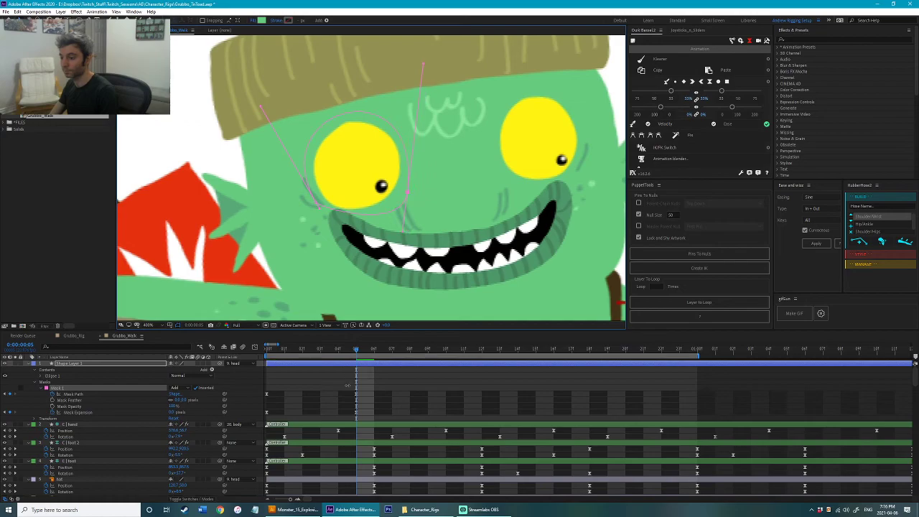
Step: Copy the open-eye mask keyframes to frame 8 and the closed-eye ones to frame 11, and play back the blink
left_click(367, 394)
left_click(267, 394)
left_click_drag(378, 390, 345, 416)
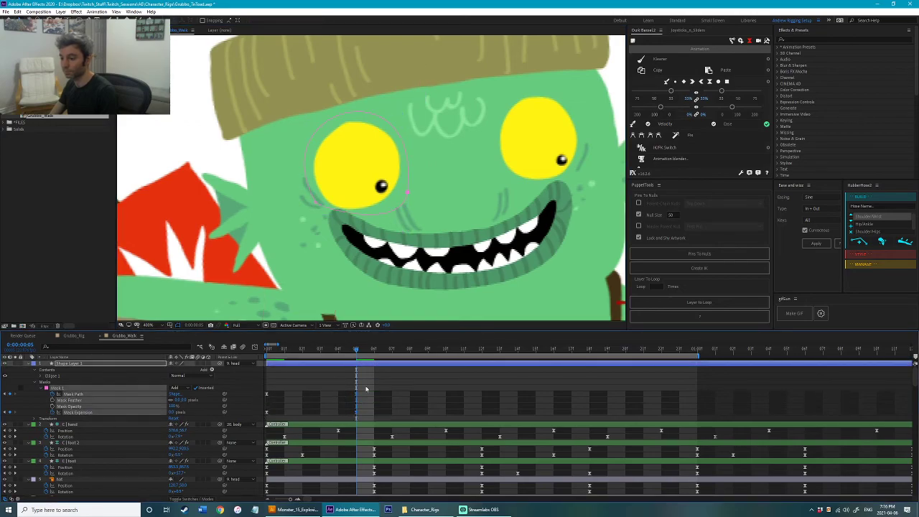
left_click_drag(368, 351, 464, 351)
key("ctrl+v")
left_click_drag(295, 388, 255, 416)
key("ctrl+c")
key("ctrl+v")
key("comma")
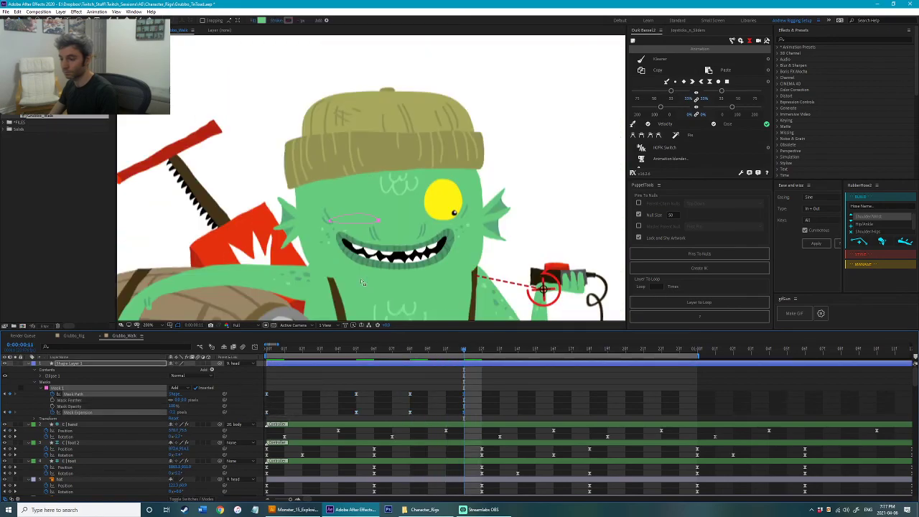
key("comma")
key("space")
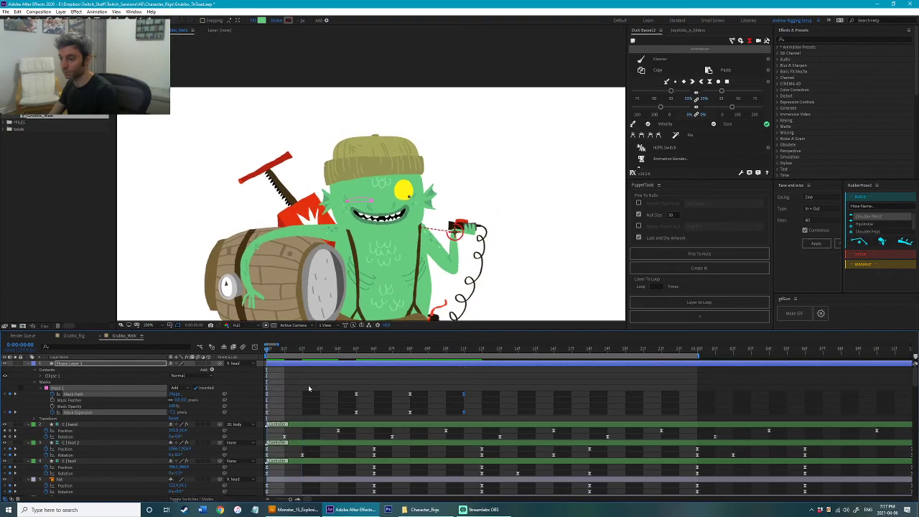
Step: Move the eyelid's first mask keyframes to frame 1 and the second ones to frame 6, and play back the walk
key("space")
mouse_move(481, 388)
left_mouse_down()
mouse_move(428, 408)
mouse_move(472, 387)
left_mouse_up()
left_click_drag(326, 350, 261, 420)
left_click_drag(339, 413, 373, 413)
left_click_drag(295, 352, 409, 373)
left_click_drag(479, 382, 437, 418)
left_click_drag(305, 382, 272, 419)
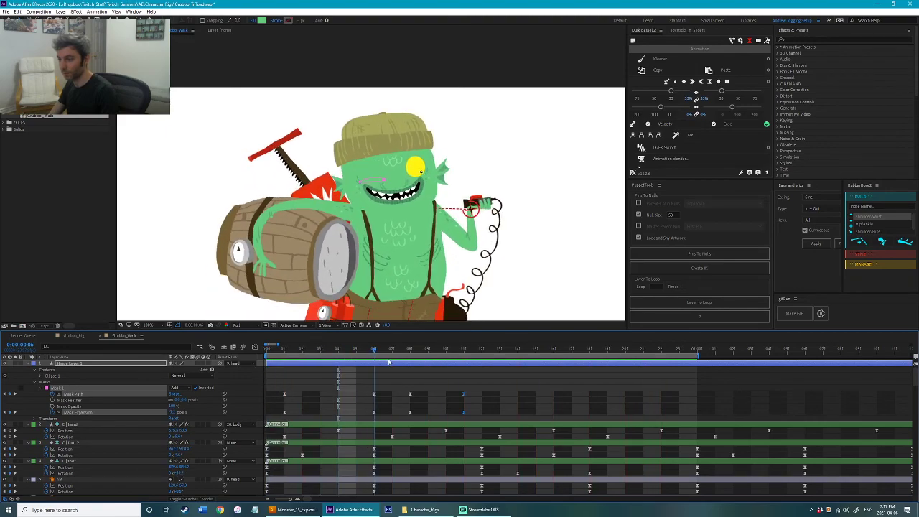
left_click_drag(415, 368, 263, 371)
left_click(286, 389)
key("space")
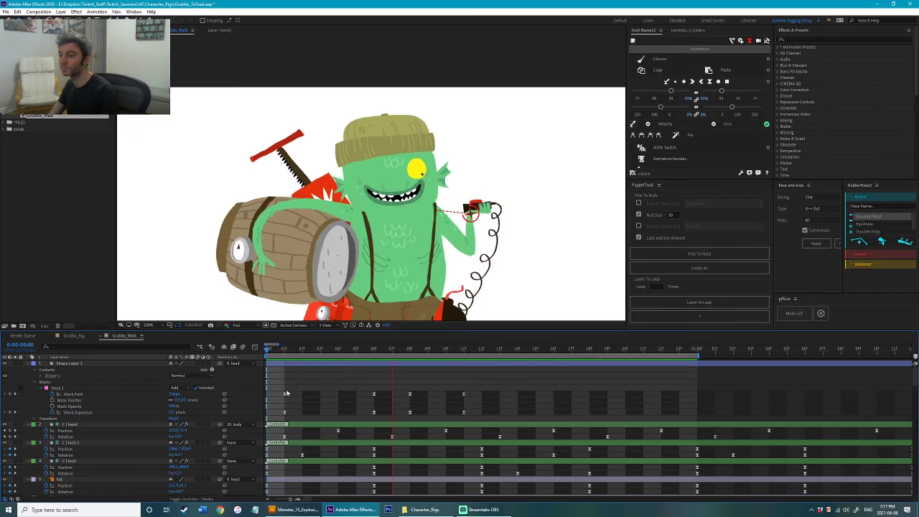
Step: Delete the eyelid shape layer and save the project
left_click(304, 365)
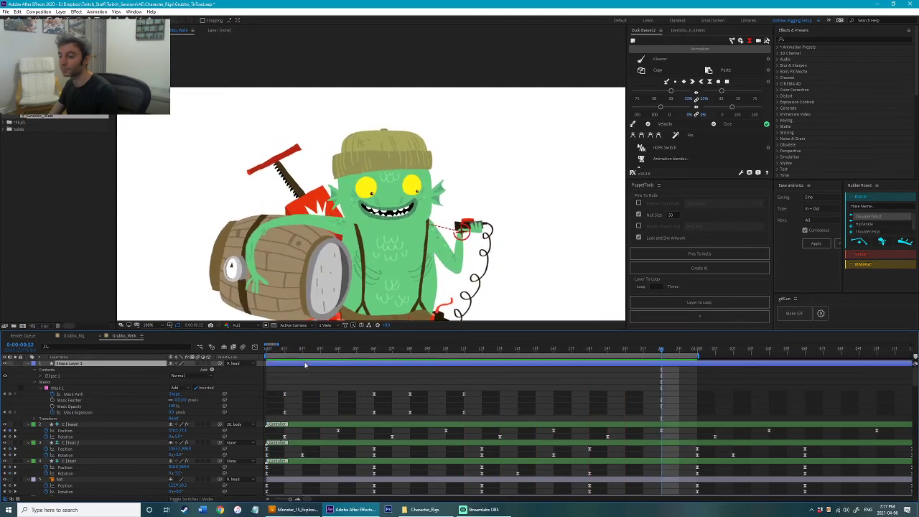
key("Delete")
key("ctrl+s")
Step: Add Scale keyframes with Easy Ease at frame 0 for both pupils
scroll(380, 205, "up", 2)
left_click(374, 241)
left_click(556, 232, "shift")
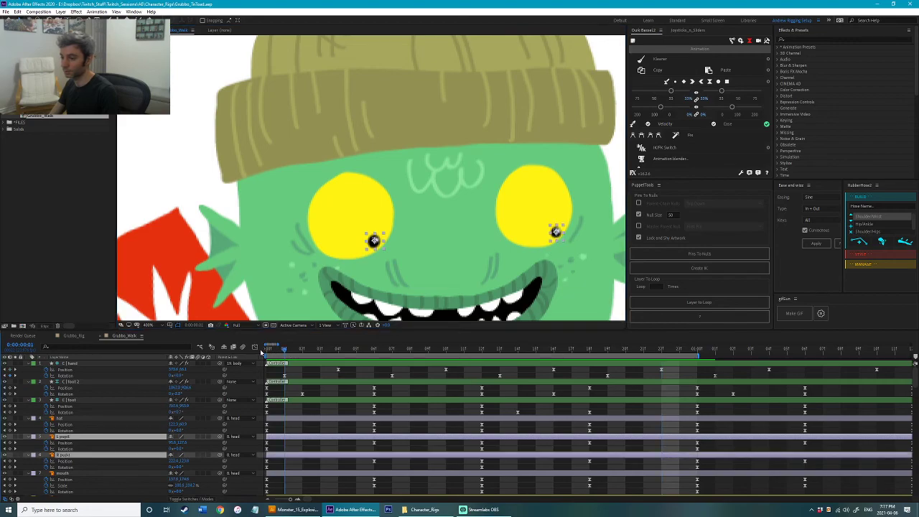
left_click(309, 354)
left_click(320, 353)
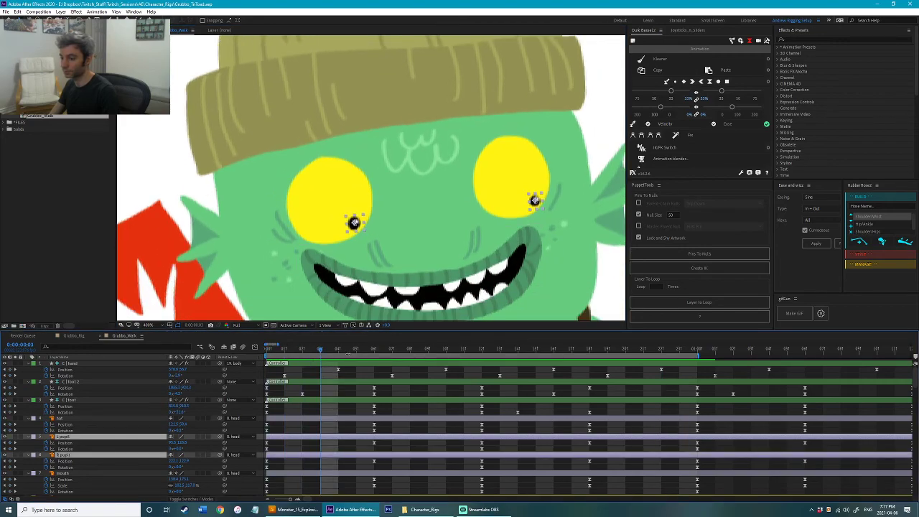
key("shift+s")
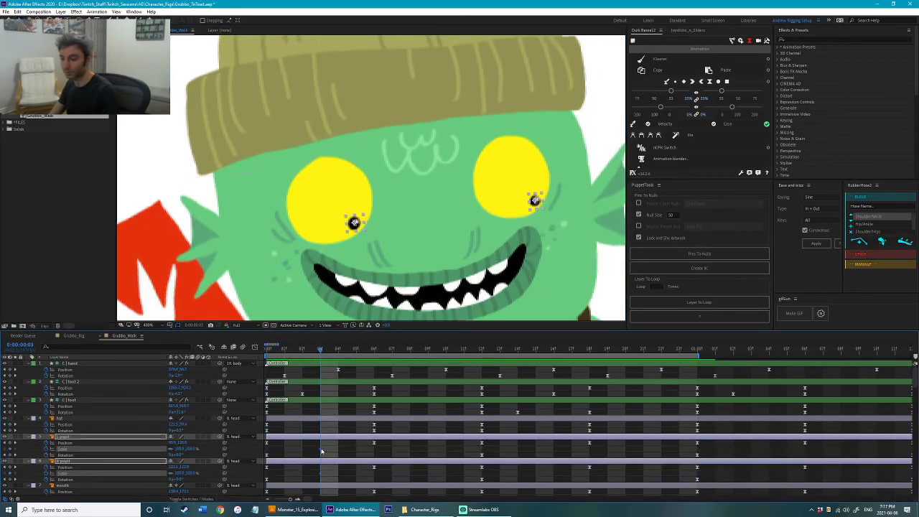
right_click(267, 357)
mouse_move(308, 445)
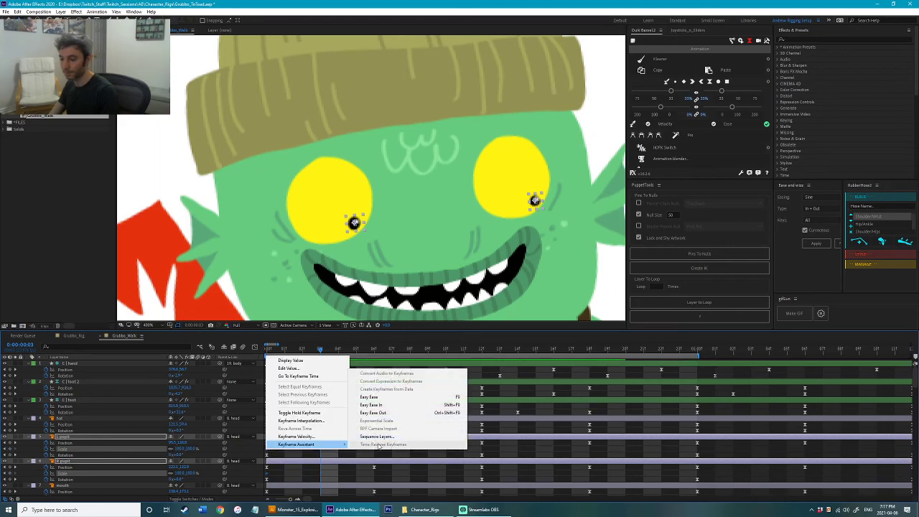
left_click(395, 398)
Step: Shrink both pupils with Scale keyframes at frame 12, and copy their frame 0 scale keyframes to the 1-second mark
left_click(483, 350)
scroll(357, 248, "up", 1)
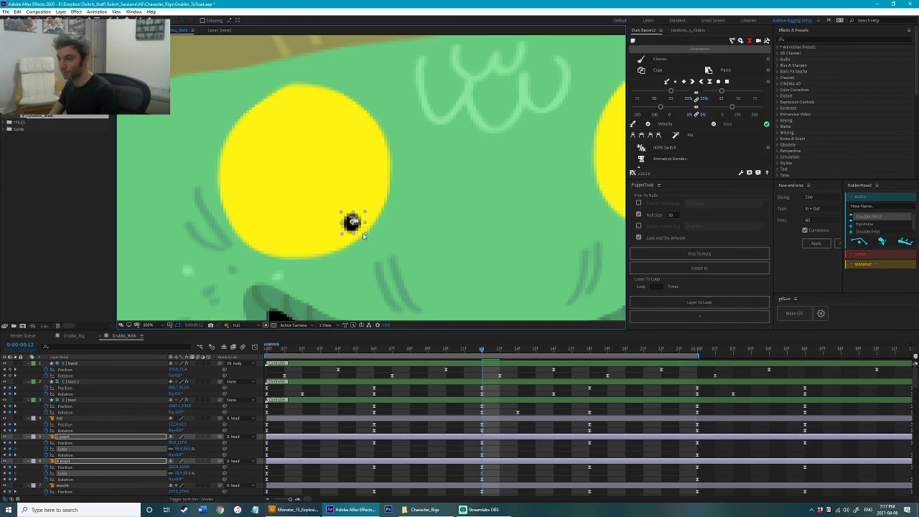
left_click(695, 350)
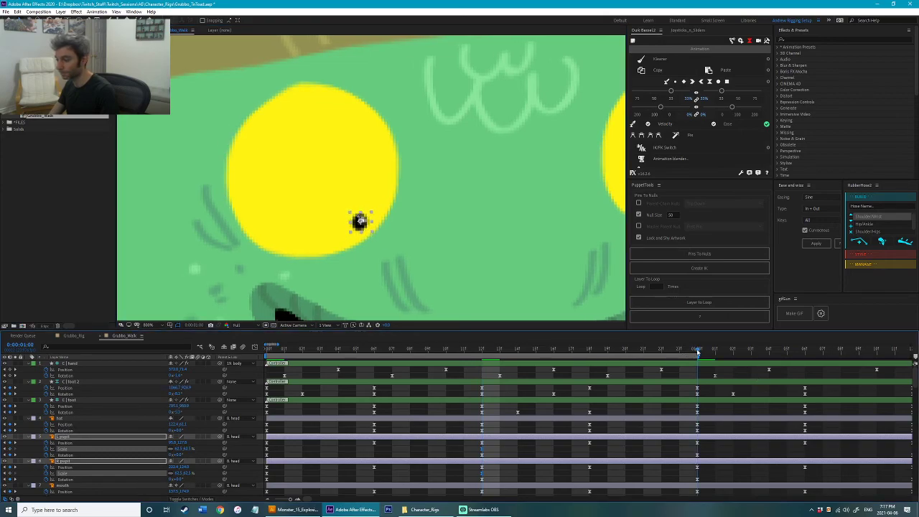
left_click(266, 474)
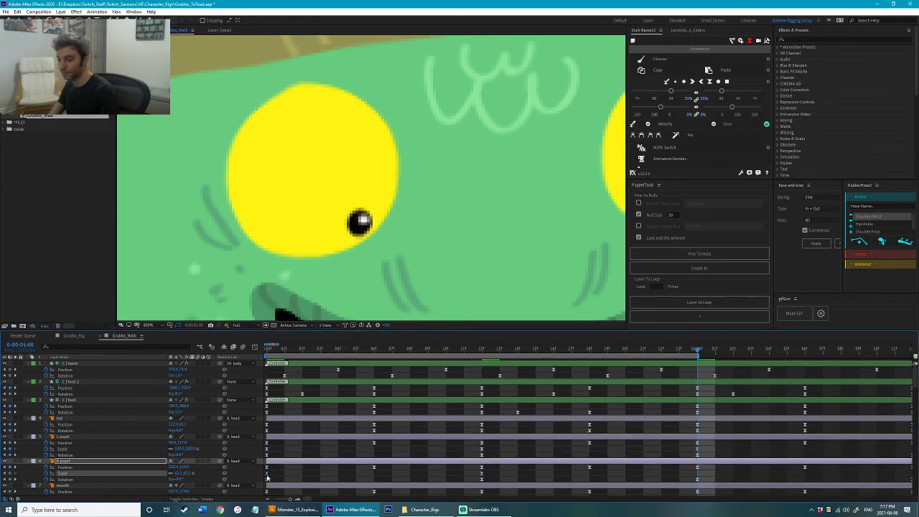
key("slash")
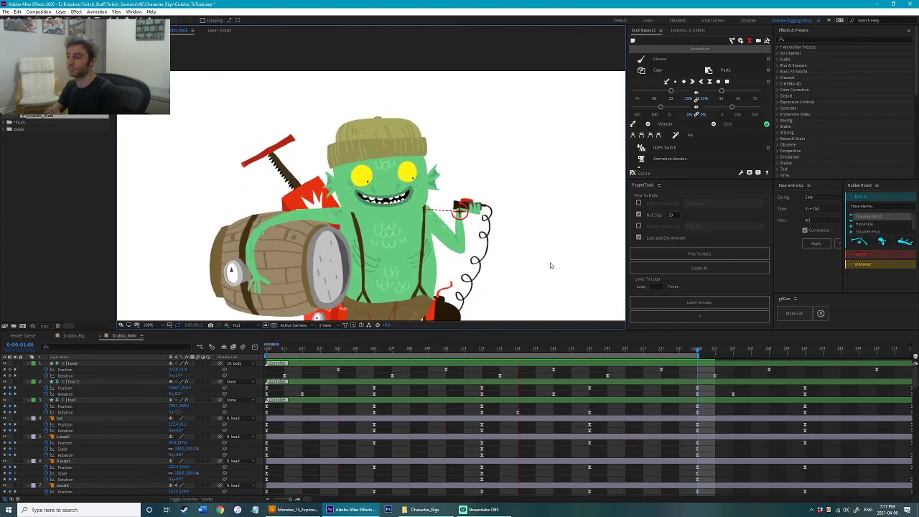
Step: Play back the looping walk and review the character's overall motion in the full composition
scroll(553, 270, "down", 1)
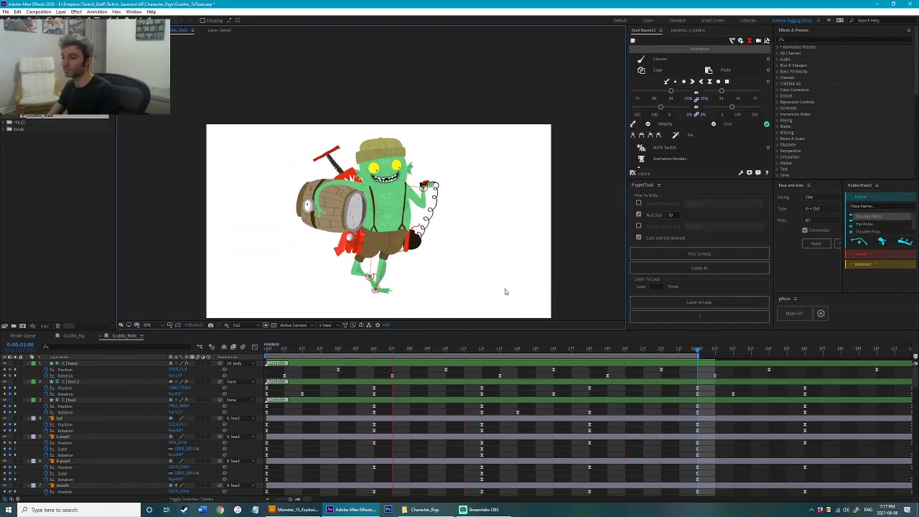
key("space")
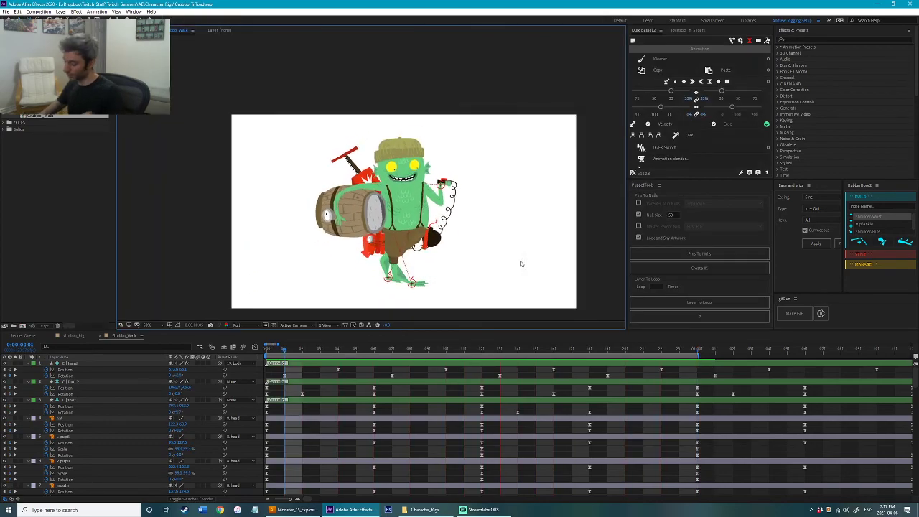
key("space")
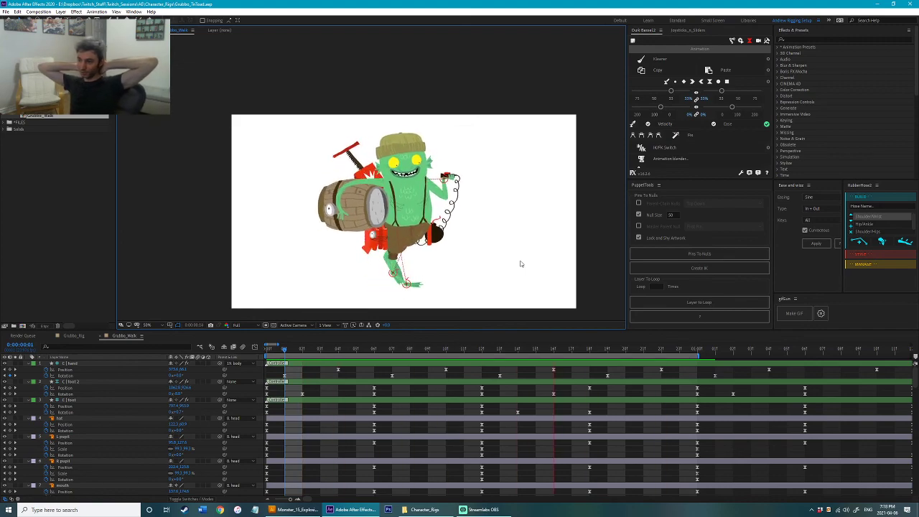
key("space")
Step: Shift all the head's Rotation keyframes four frames earlier, moving the one at frame 6 to frame 2
scroll(429, 186, "up", 2)
left_click(429, 187)
left_click_drag(503, 227, 433, 224)
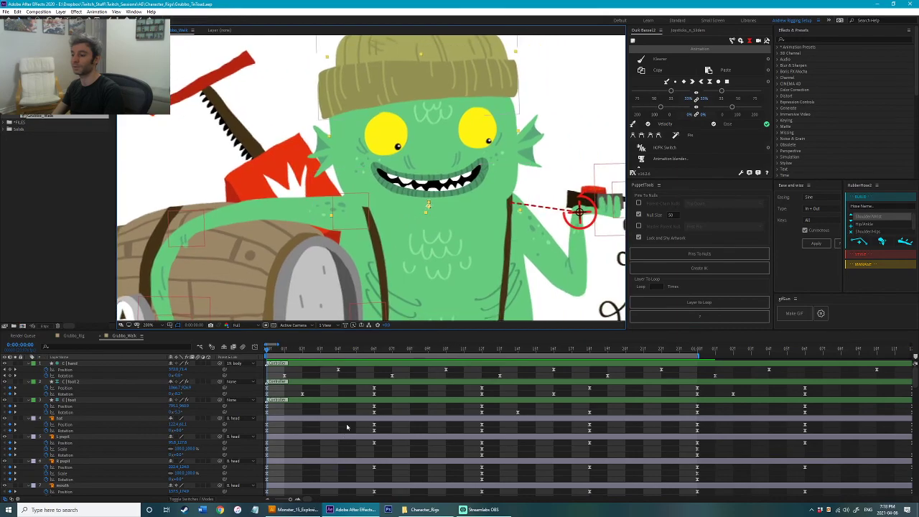
scroll(348, 425, "down", 8)
scroll(348, 420, "up", 1)
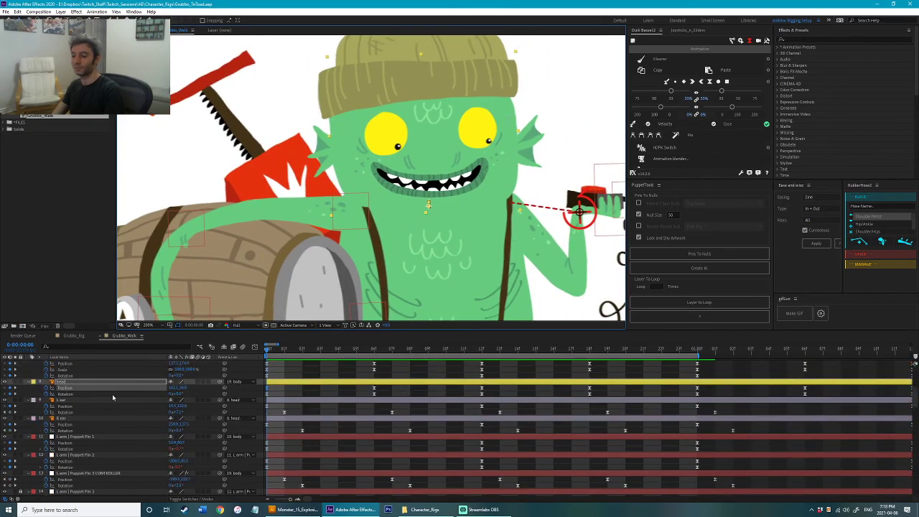
left_click(63, 394)
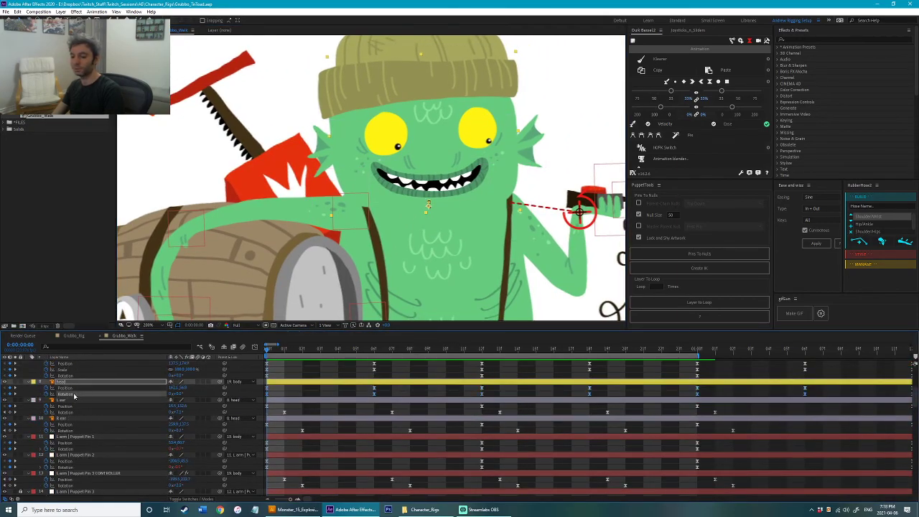
left_click_drag(374, 395, 302, 397)
Step: Play back the walk with the offset head rotation and save the project
scroll(456, 241, "down", 1)
left_click_drag(457, 260, 443, 282)
left_click(610, 290)
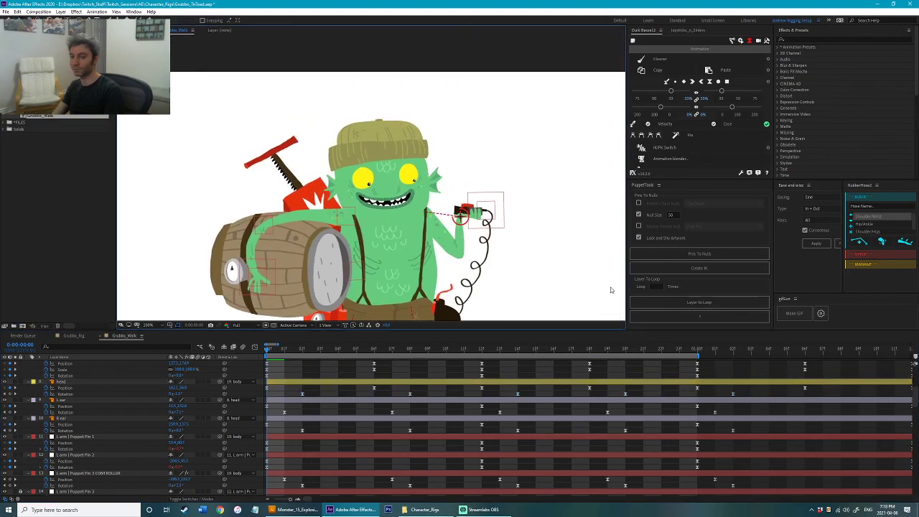
key("space")
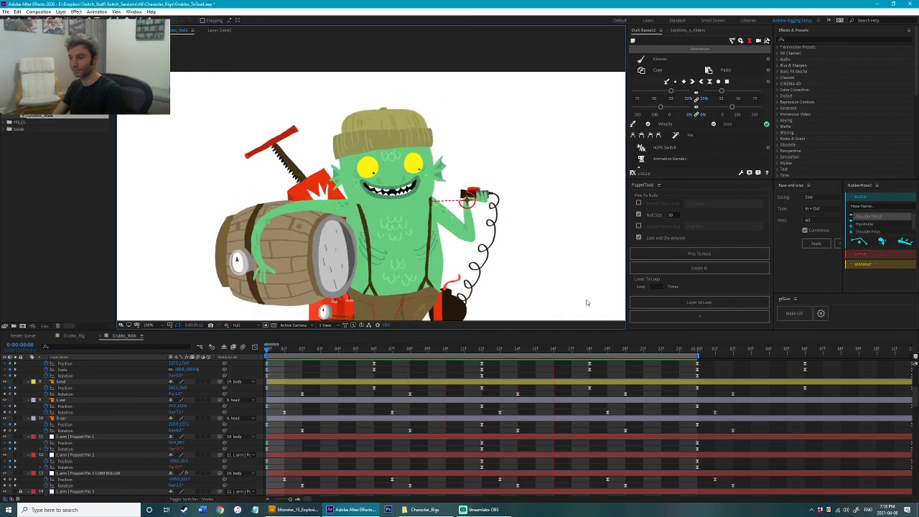
key("space")
key("ctrl+s")
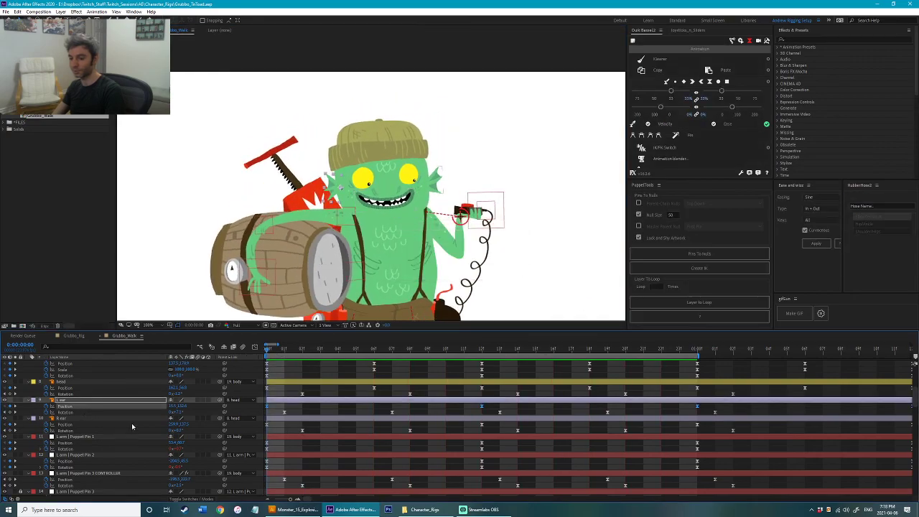
Step: Slightly reduce the mouth's vertical scale at frame 0, and shift the head forward across all its Position keyframes
left_click(392, 192)
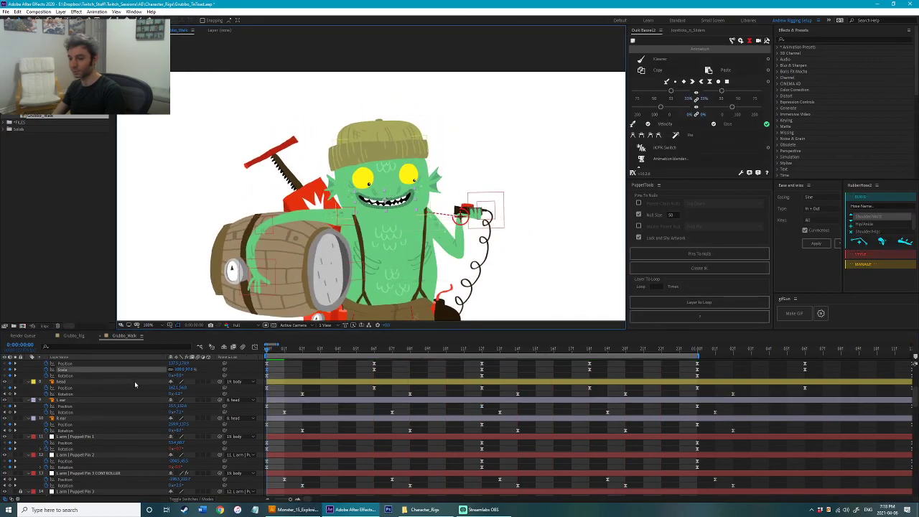
left_click(72, 416)
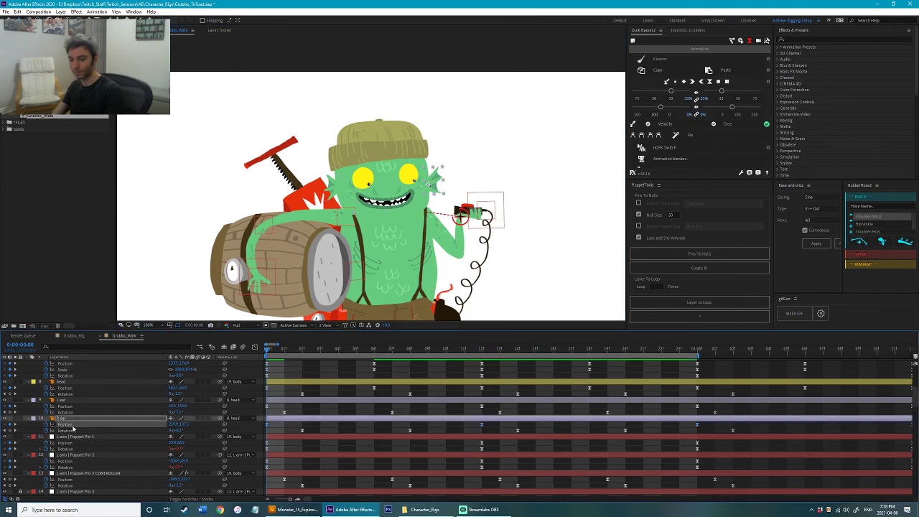
left_click(350, 206)
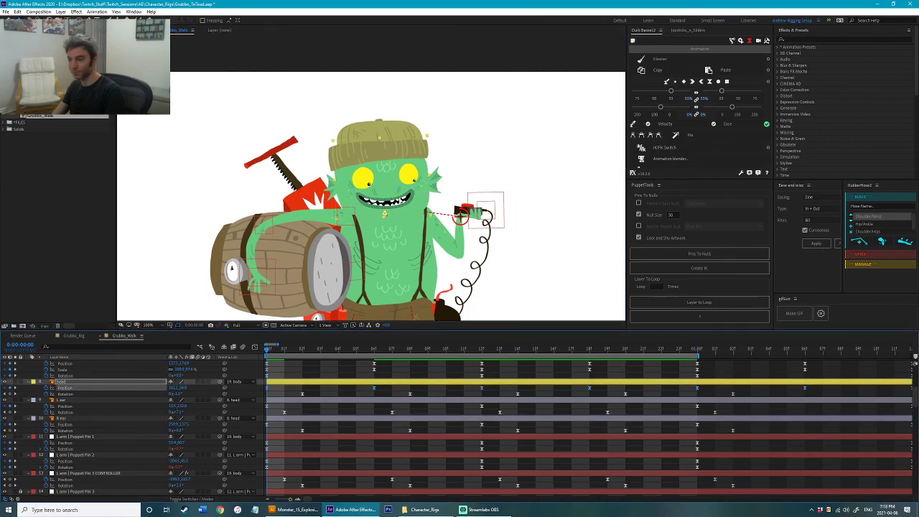
left_click_drag(352, 193, 363, 193)
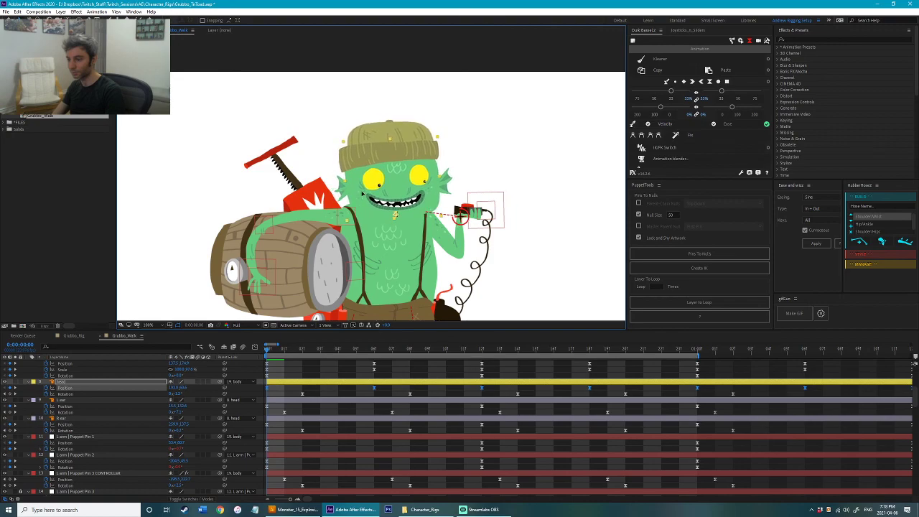
scroll(569, 267, "down", 1)
left_click(558, 256)
key("space")
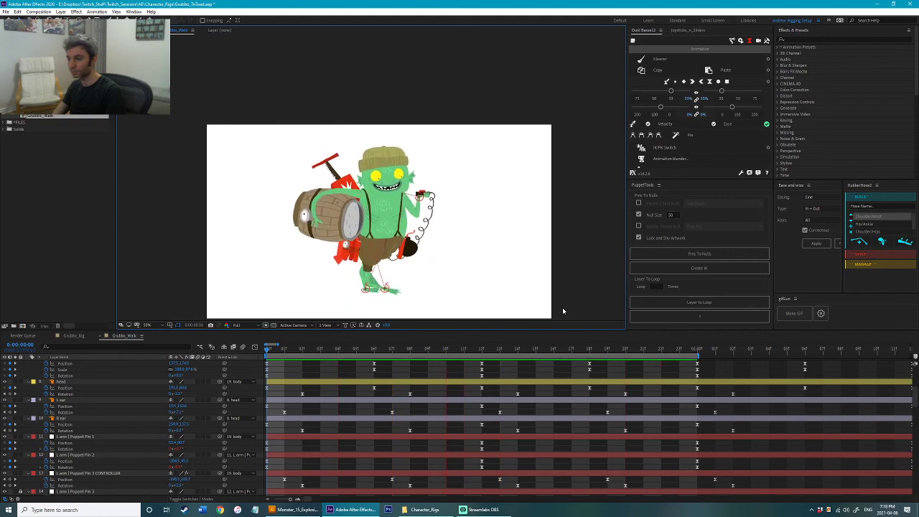